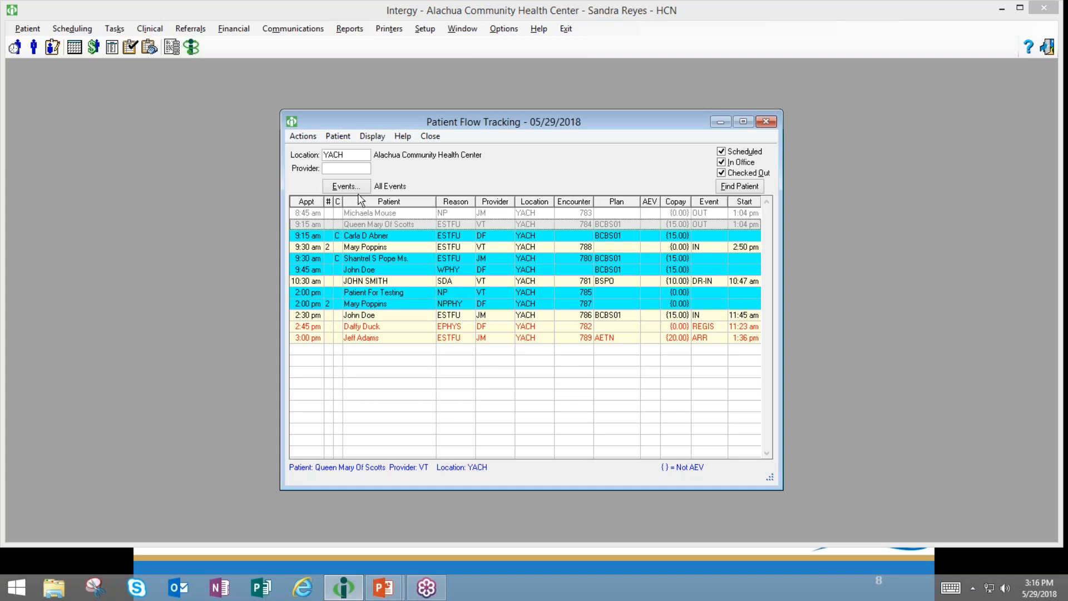
# - Switch the tracking location to YAC2, then back to YACH Alachua Community Health Center
pyautogui.click(359, 154)
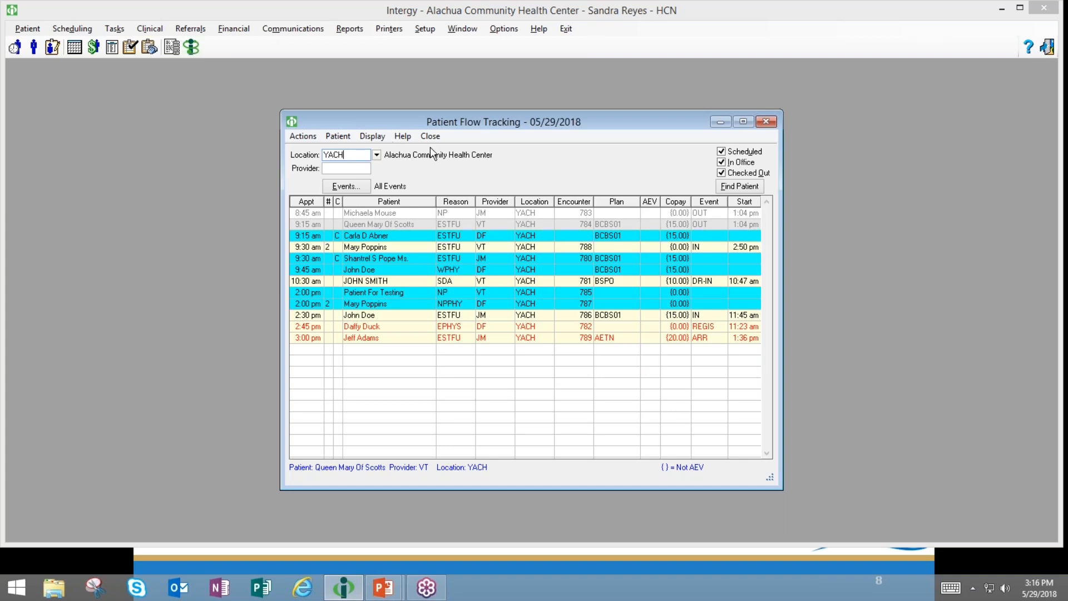
pyautogui.click(377, 155)
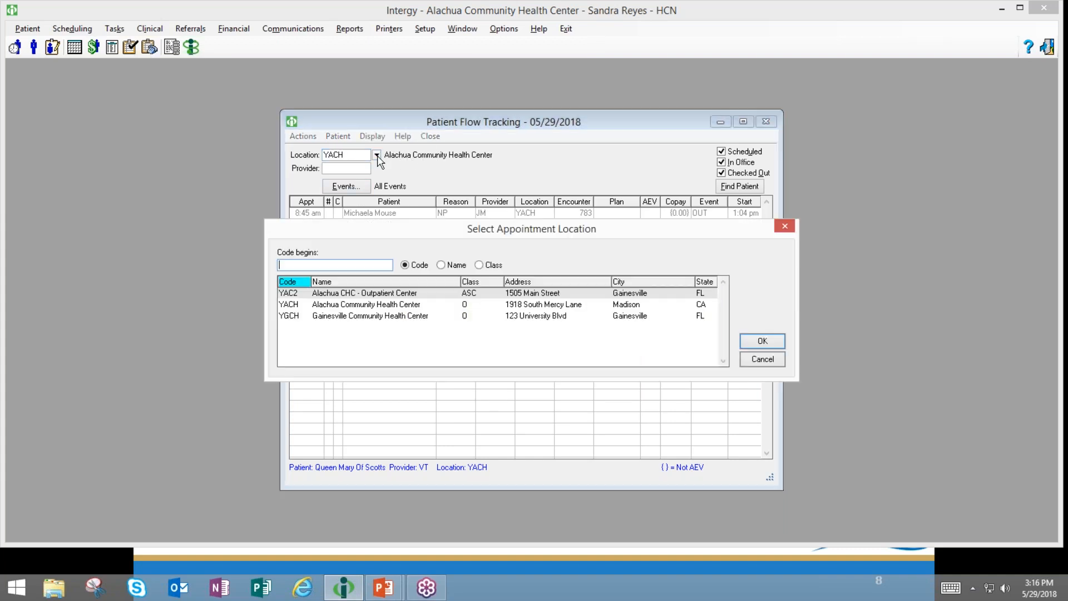
pyautogui.click(334, 305)
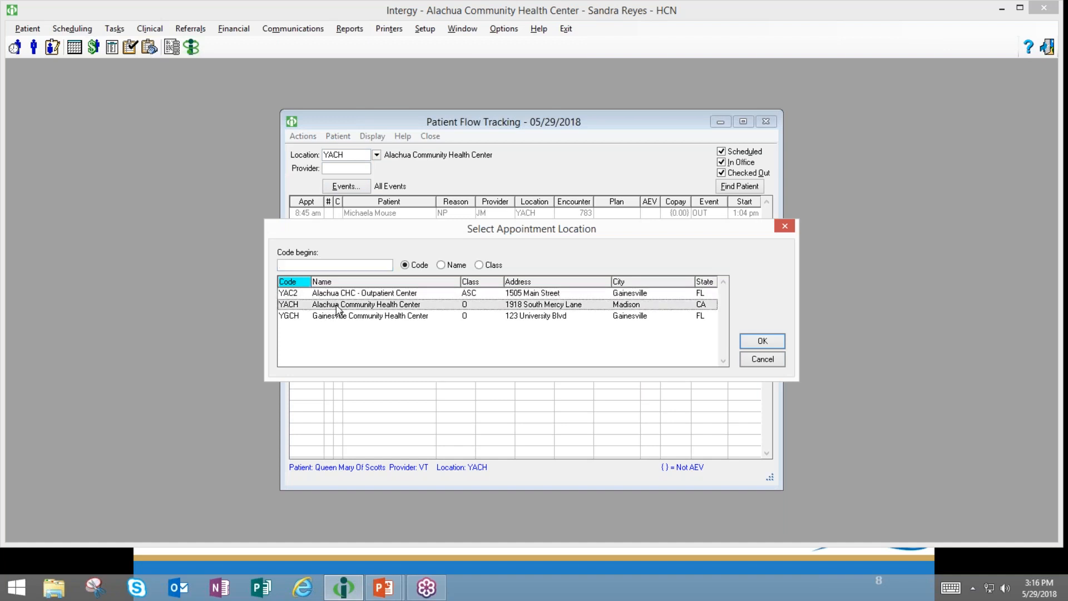
pyautogui.click(339, 294)
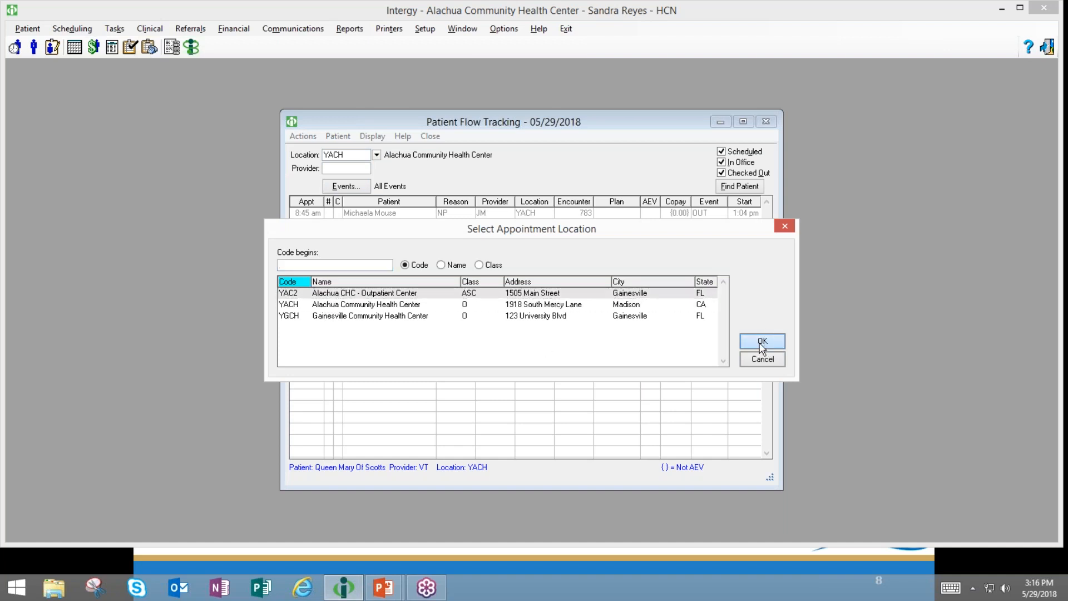
pyautogui.click(762, 341)
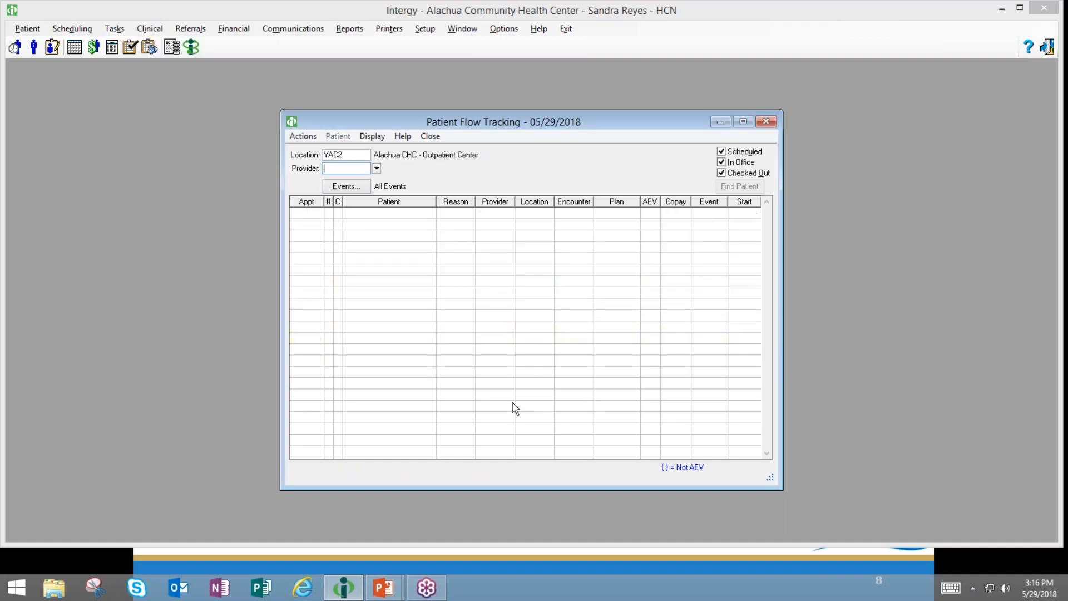
pyautogui.click(357, 156)
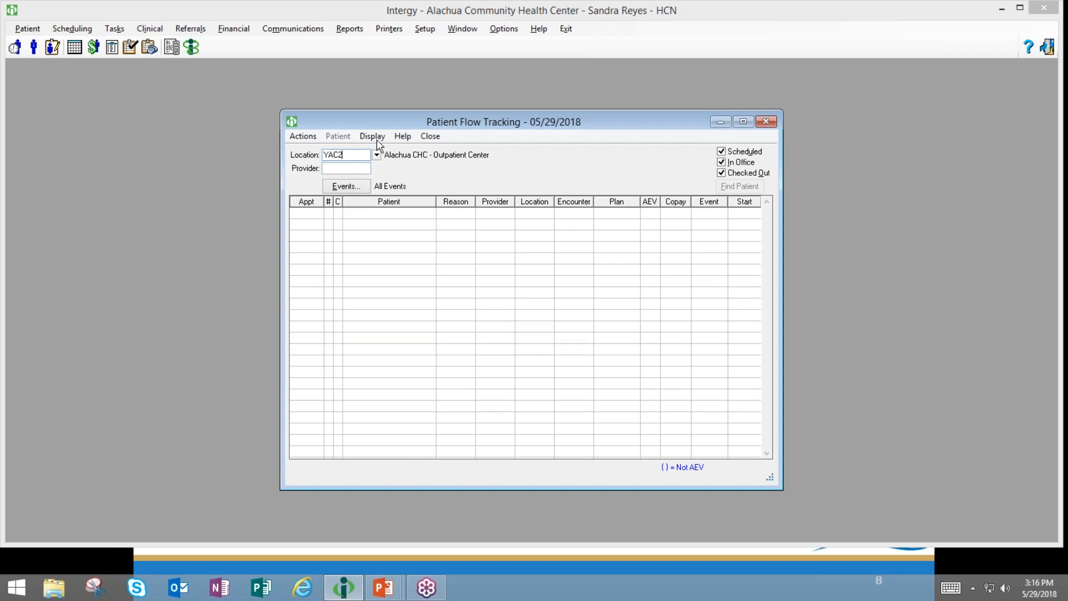
pyautogui.click(377, 155)
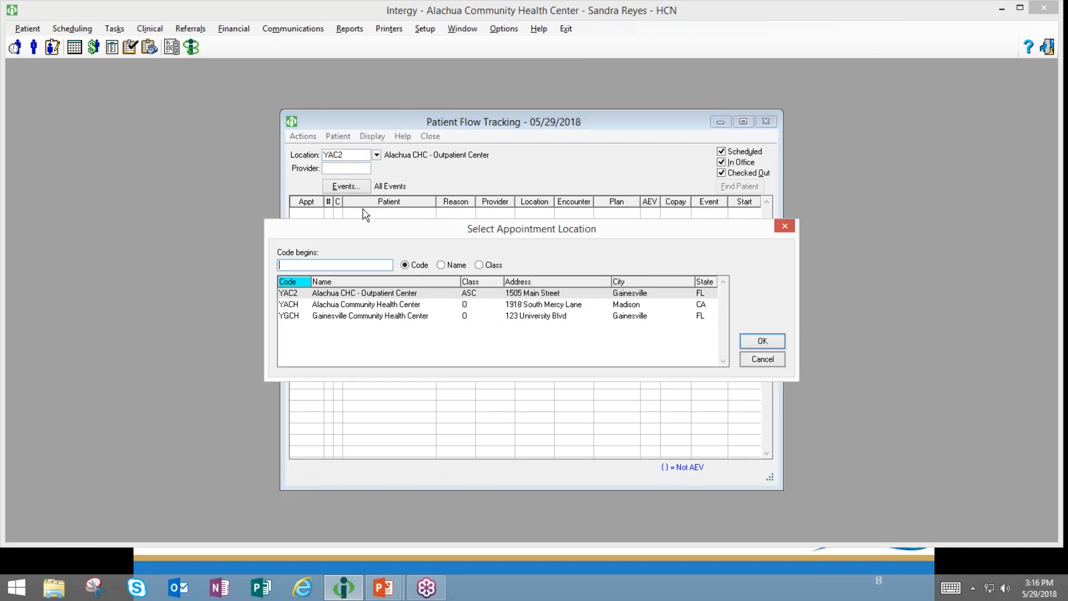
pyautogui.click(337, 305)
pyautogui.click(769, 344)
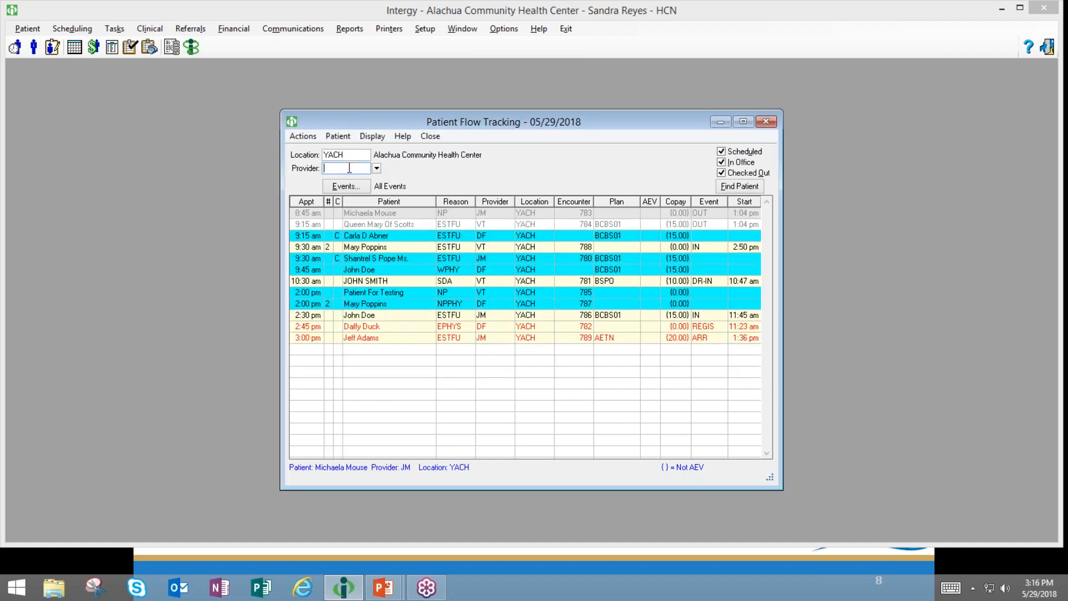
# - Filter the YACH appointments to provider DF, leaving four listed
pyautogui.click(376, 169)
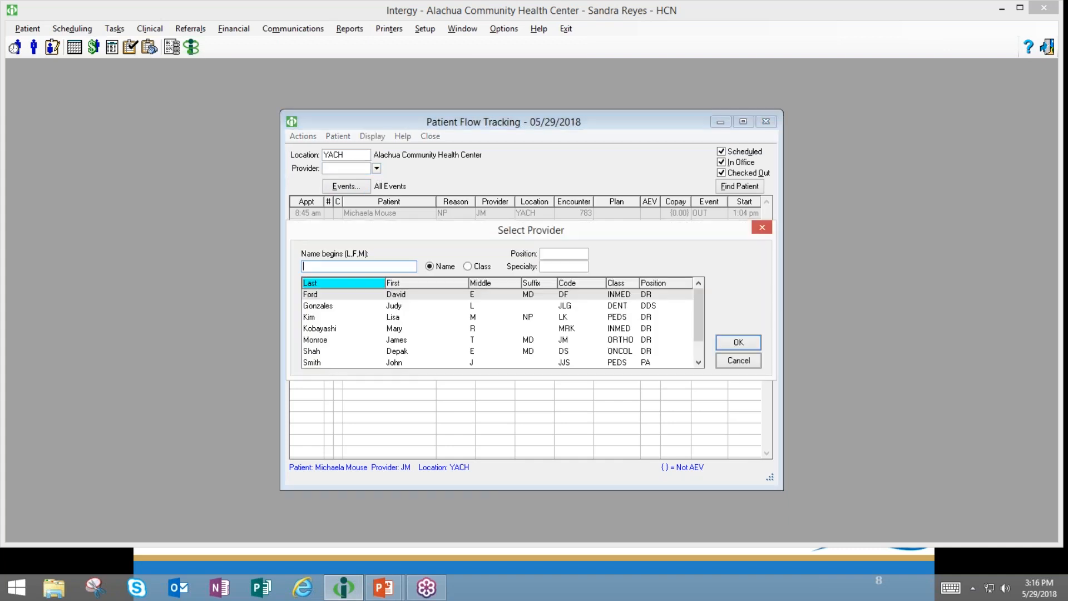
pyautogui.click(399, 296)
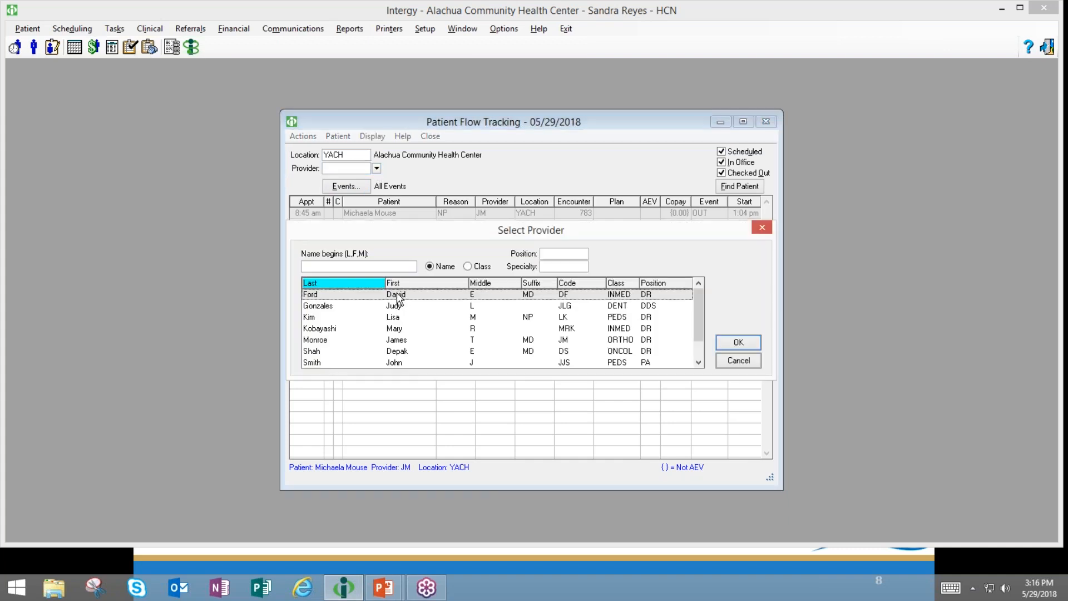
pyautogui.click(738, 344)
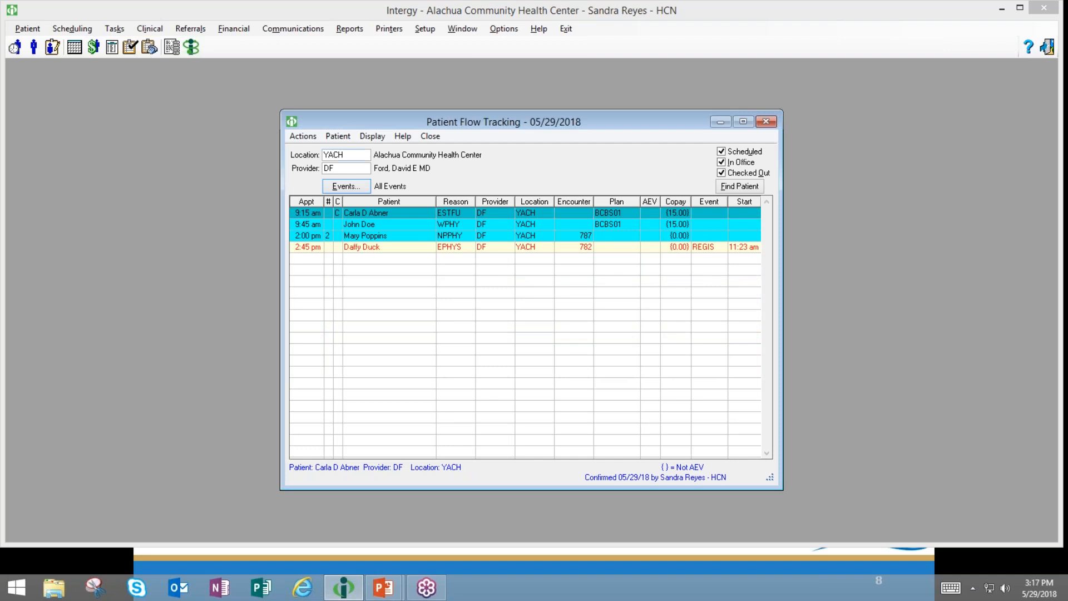
pyautogui.click(343, 168)
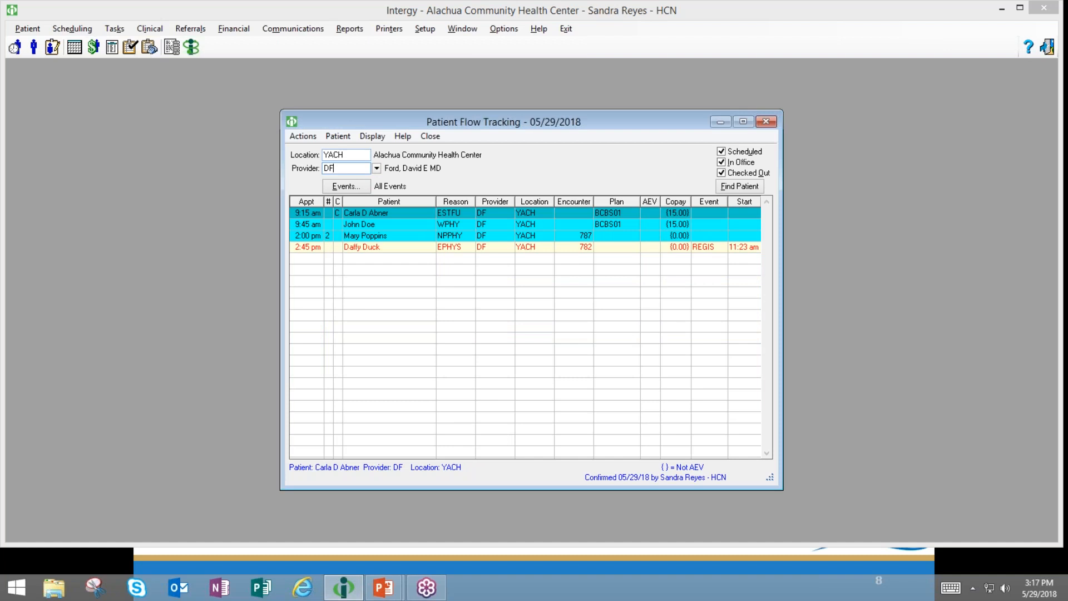
pyautogui.click(344, 155)
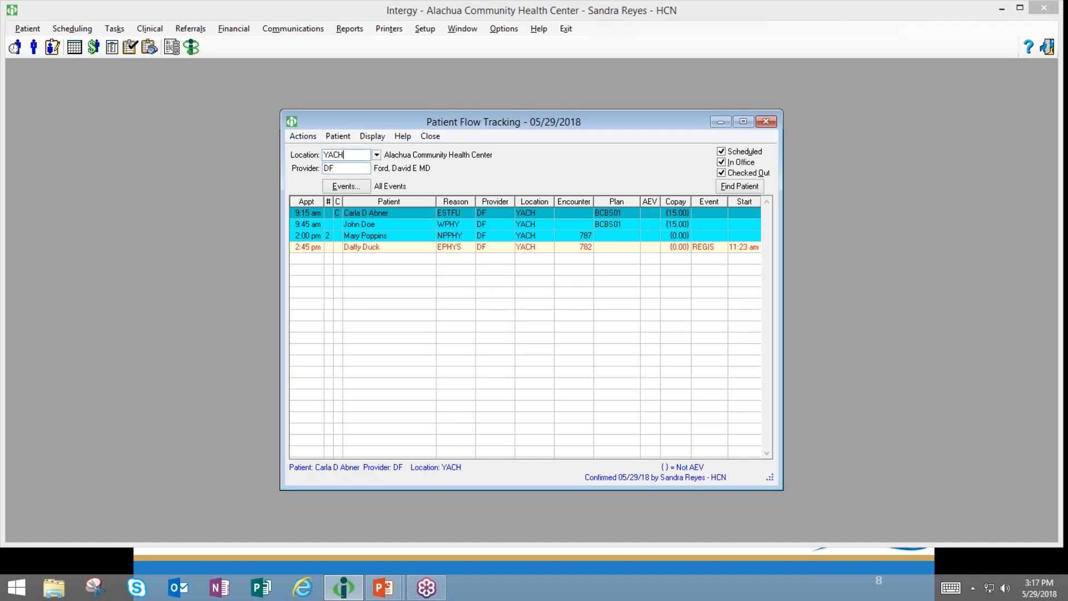
pyautogui.press('Tab')
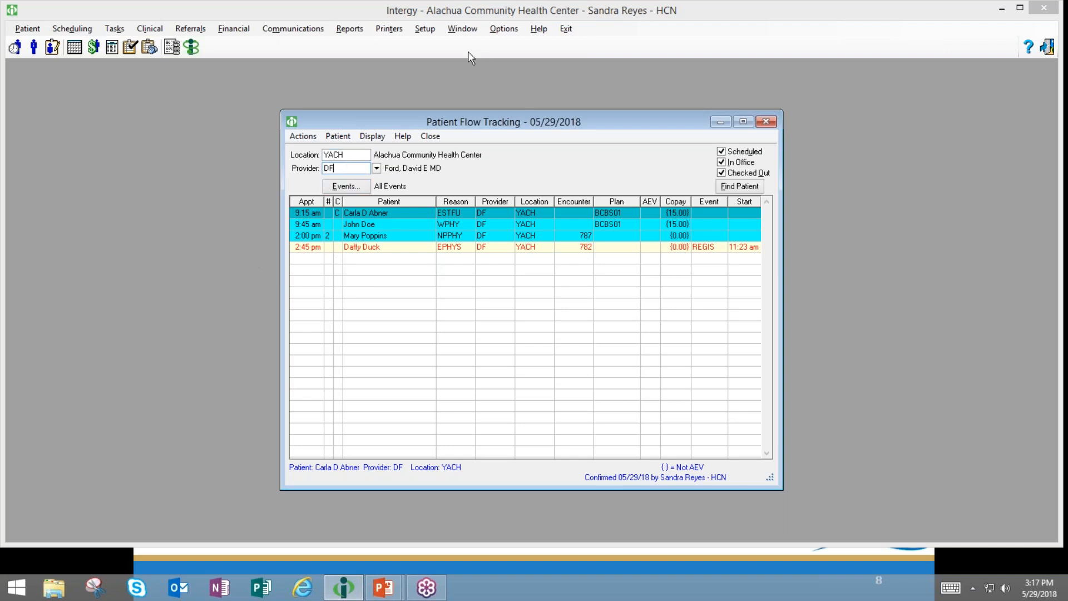
# - Open User Preferences and search preference names for 'patient flo', then 'default pat'
pyautogui.click(500, 29)
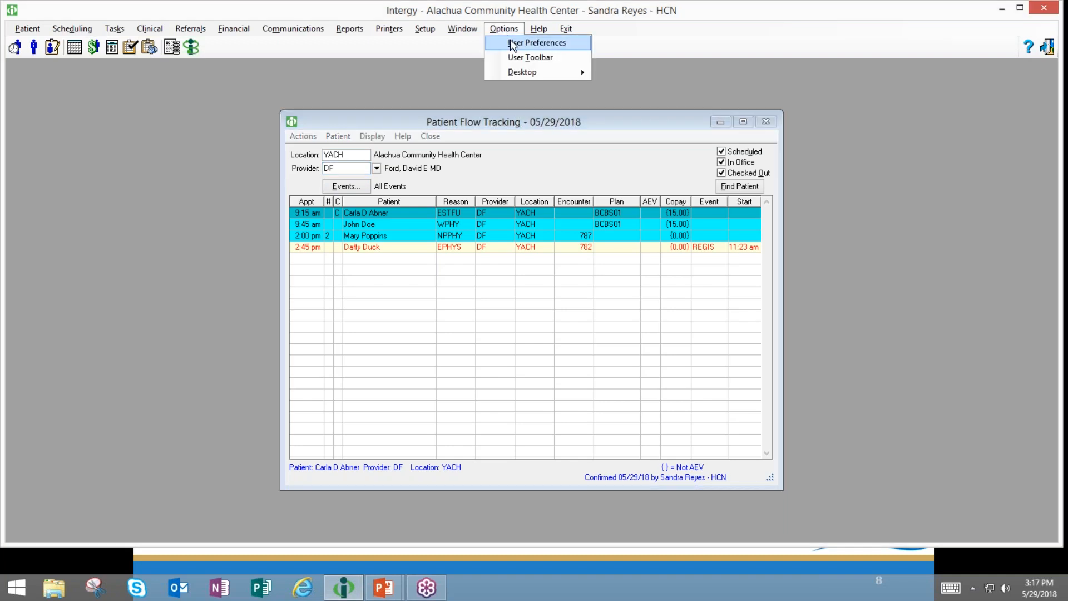
pyautogui.click(512, 41)
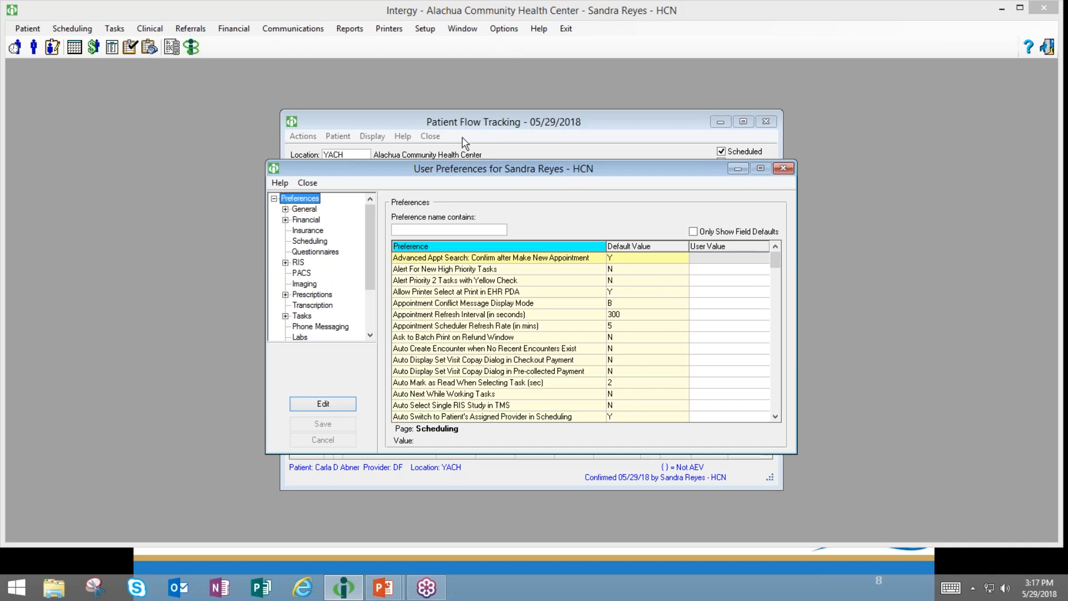
pyautogui.click(429, 228)
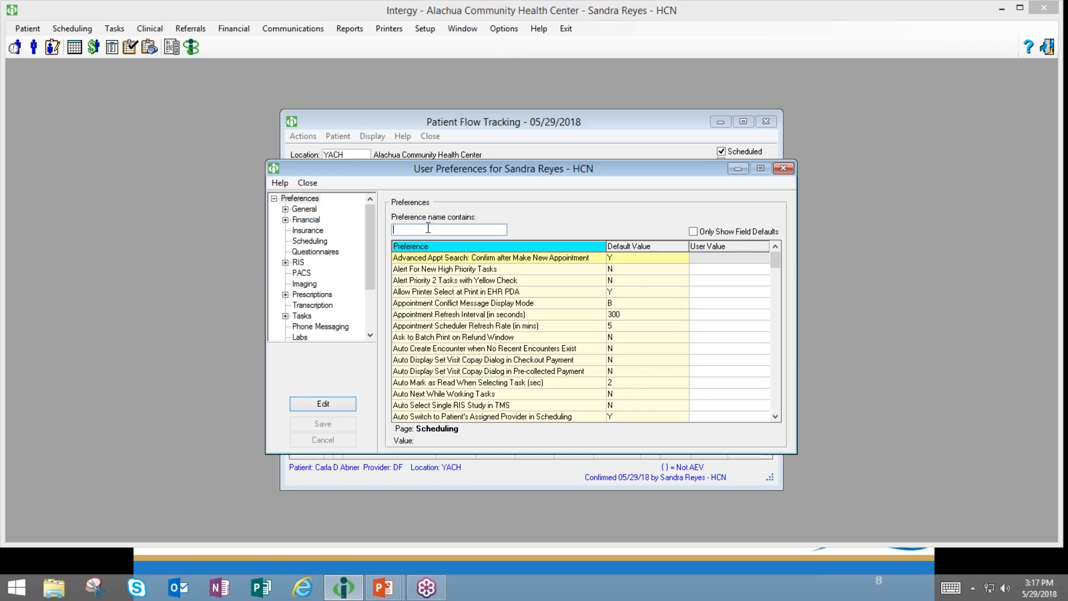
pyautogui.write('patient flo')
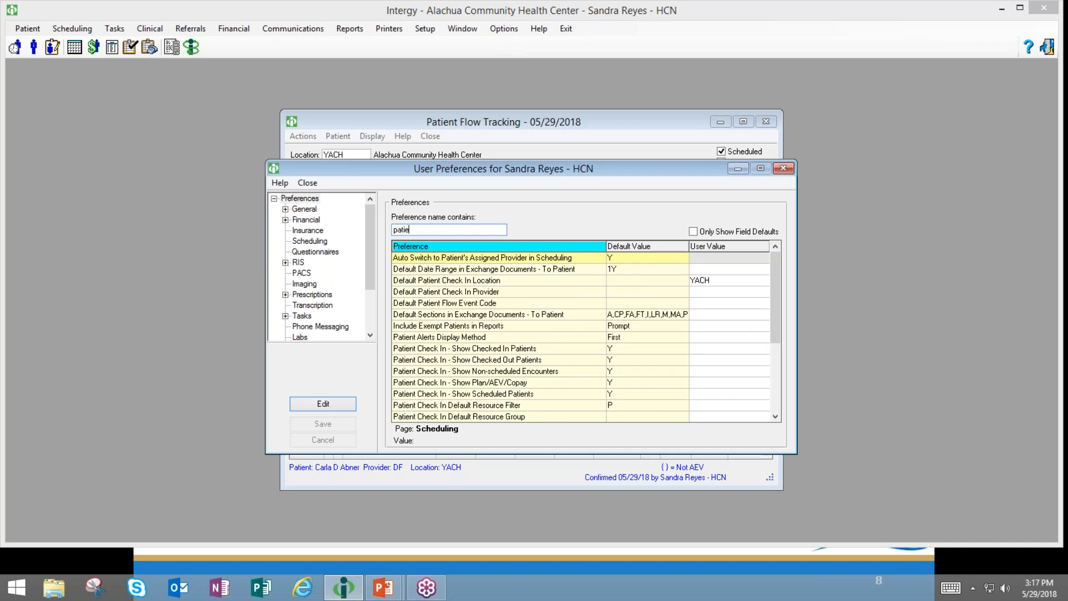
pyautogui.press('BackSpace')
pyautogui.press('BackSpace')
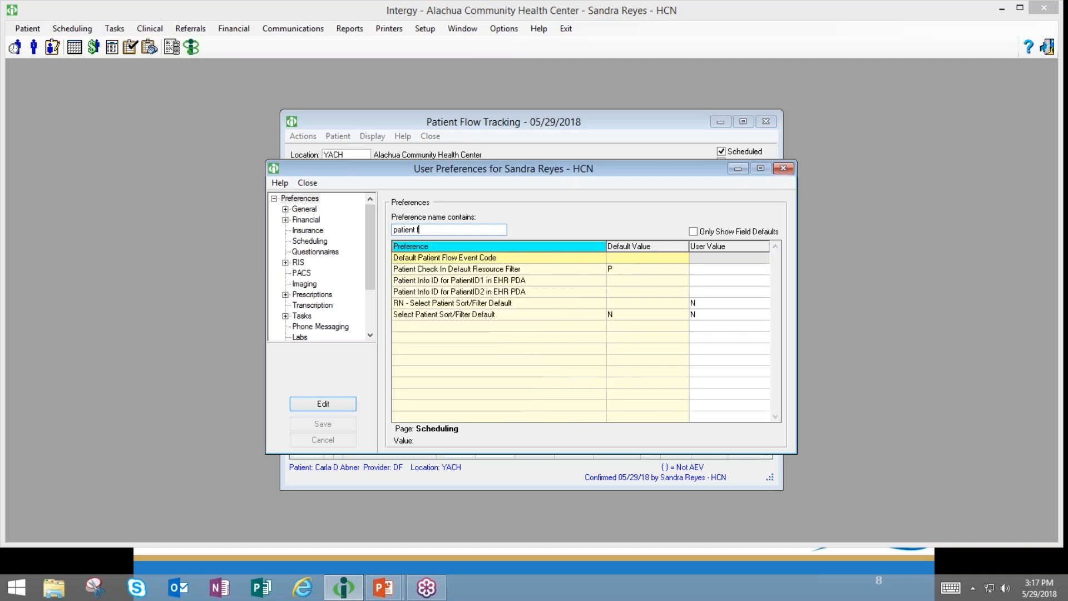
pyautogui.press('BackSpace')
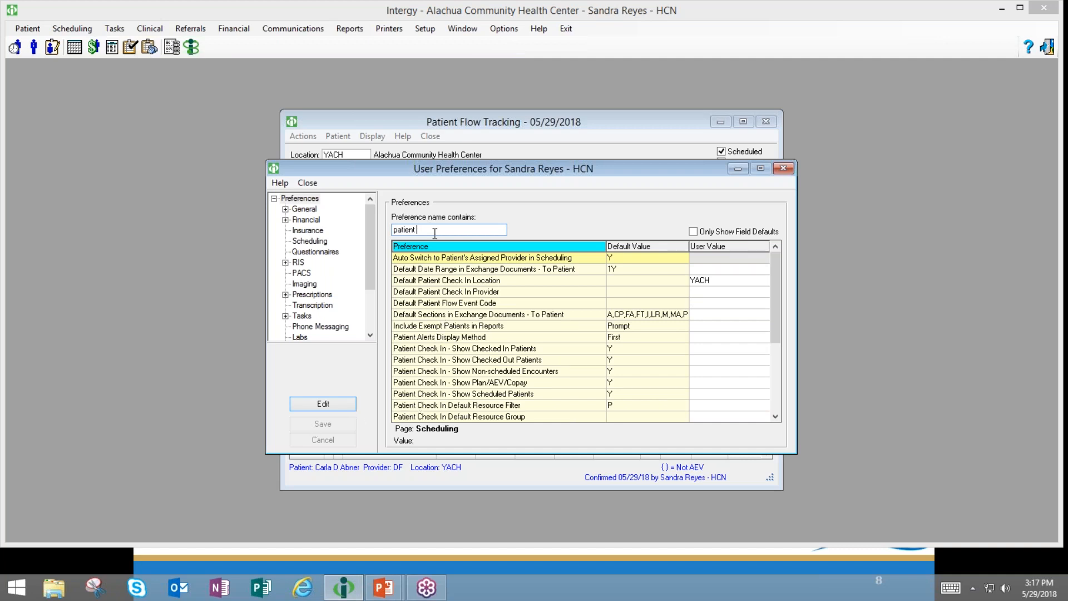
pyautogui.press('BackSpace')
pyautogui.press('BackSpace')
pyautogui.press('BackSpace')
pyautogui.press('BackSpace')
pyautogui.press('BackSpace')
pyautogui.press('BackSpace')
pyautogui.write('def')
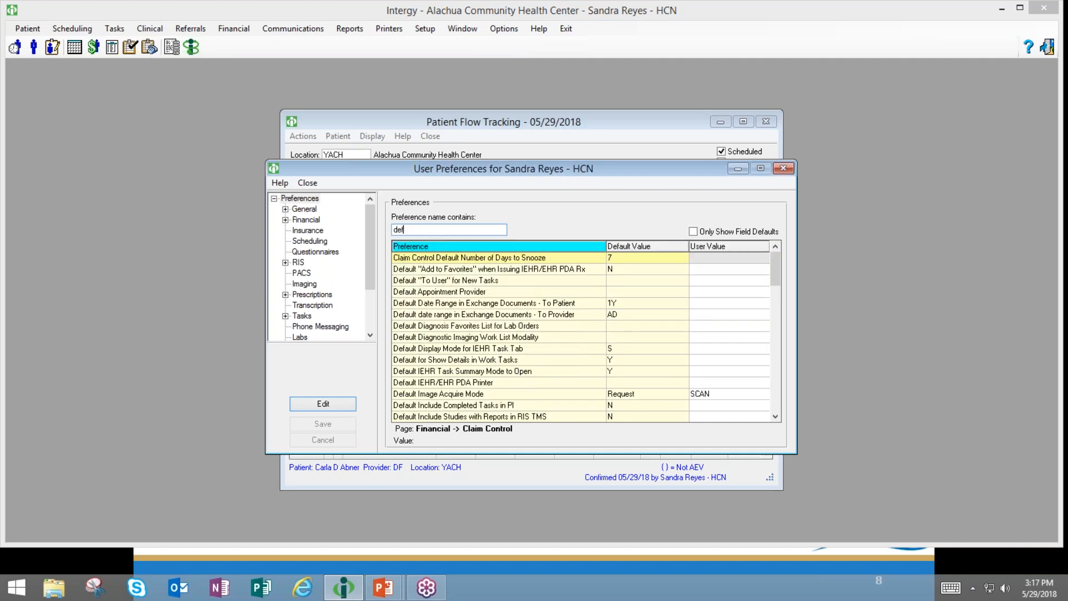
pyautogui.write('ault pat')
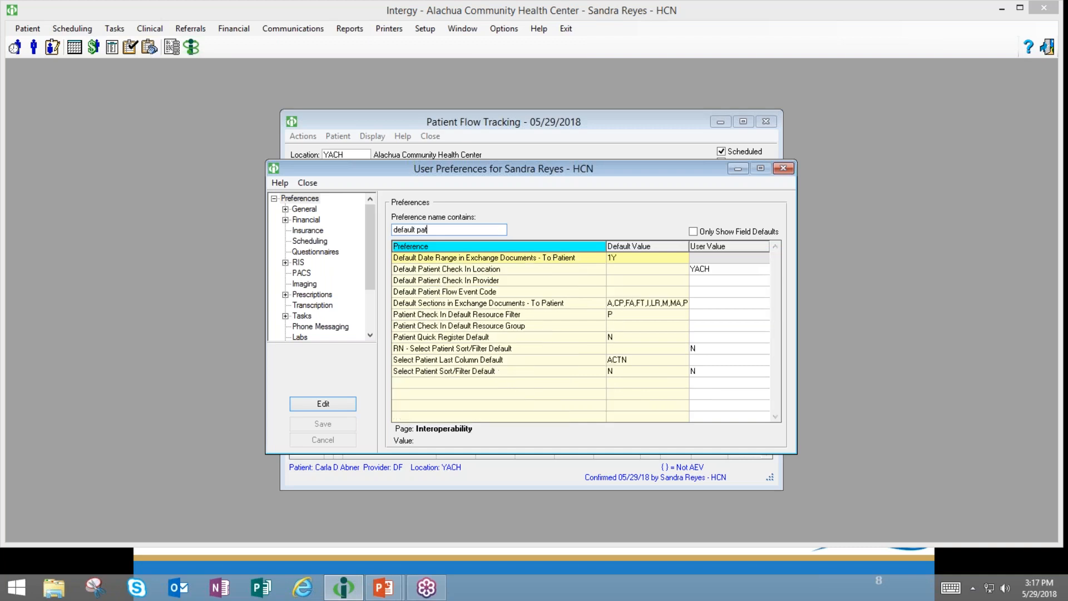
# - Compare the Default Patient Check In Location and provider settings, then close User Preferences
pyautogui.click(401, 271)
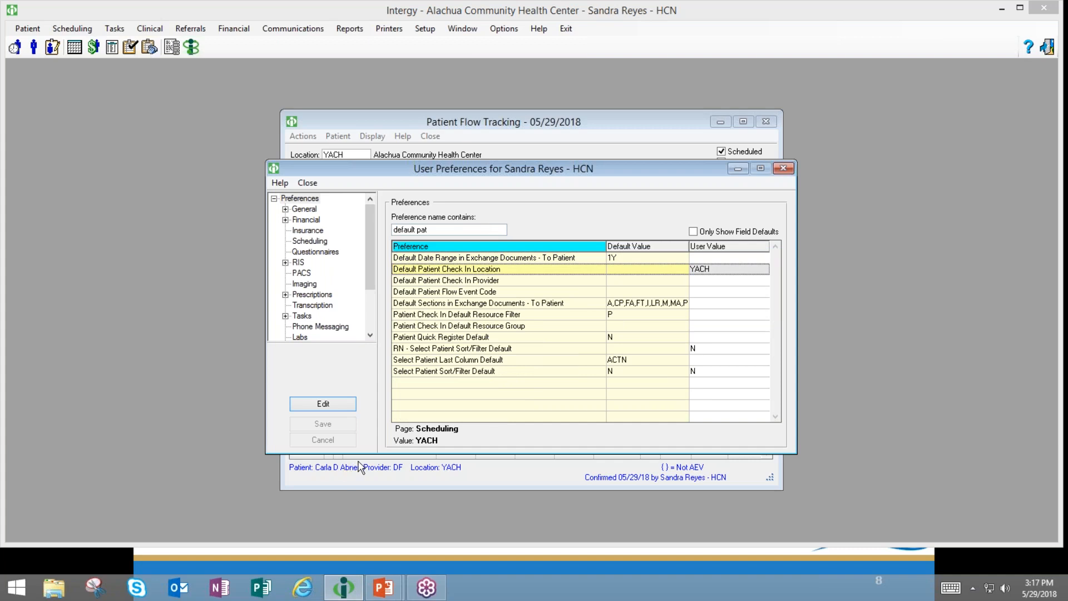
pyautogui.click(464, 281)
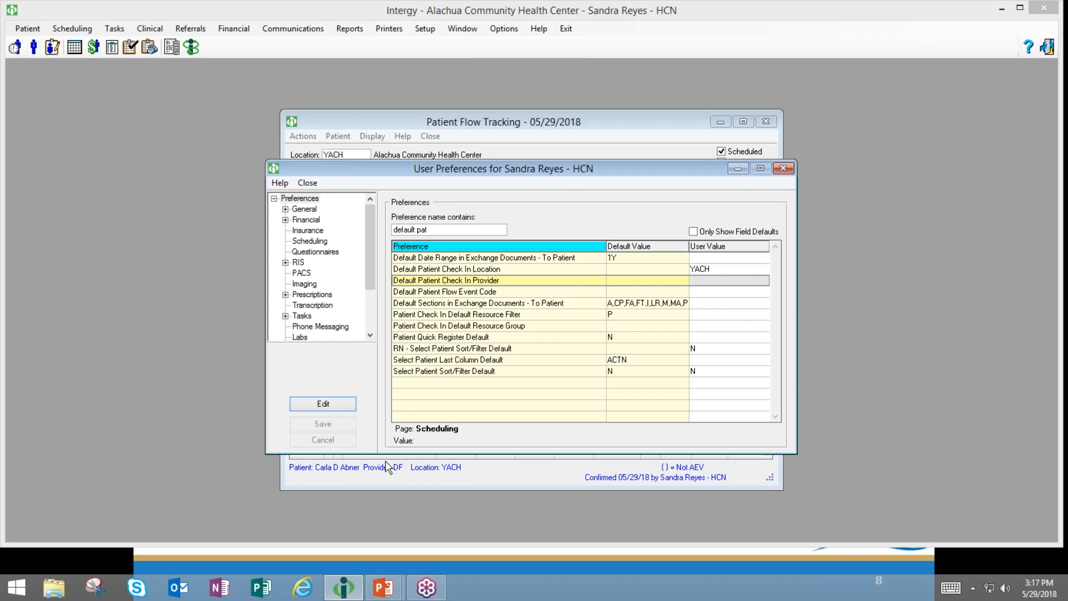
pyautogui.click(735, 272)
pyautogui.click(735, 285)
pyautogui.click(722, 272)
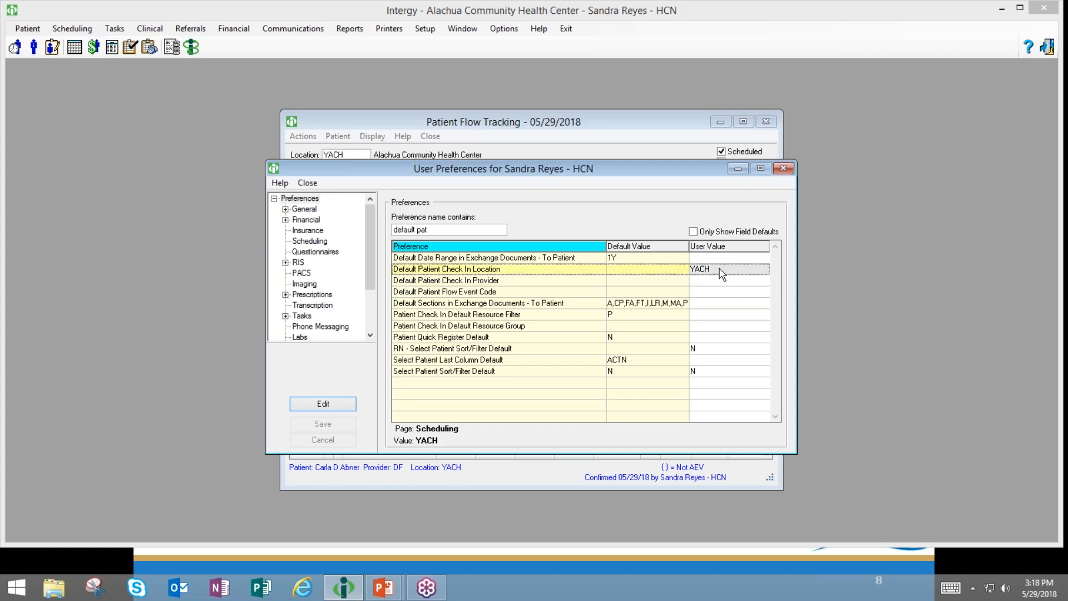
pyautogui.click(783, 168)
# - Reopen User Preferences filtered to 'default patie' and select Default Patient Check In Location
pyautogui.click(503, 28)
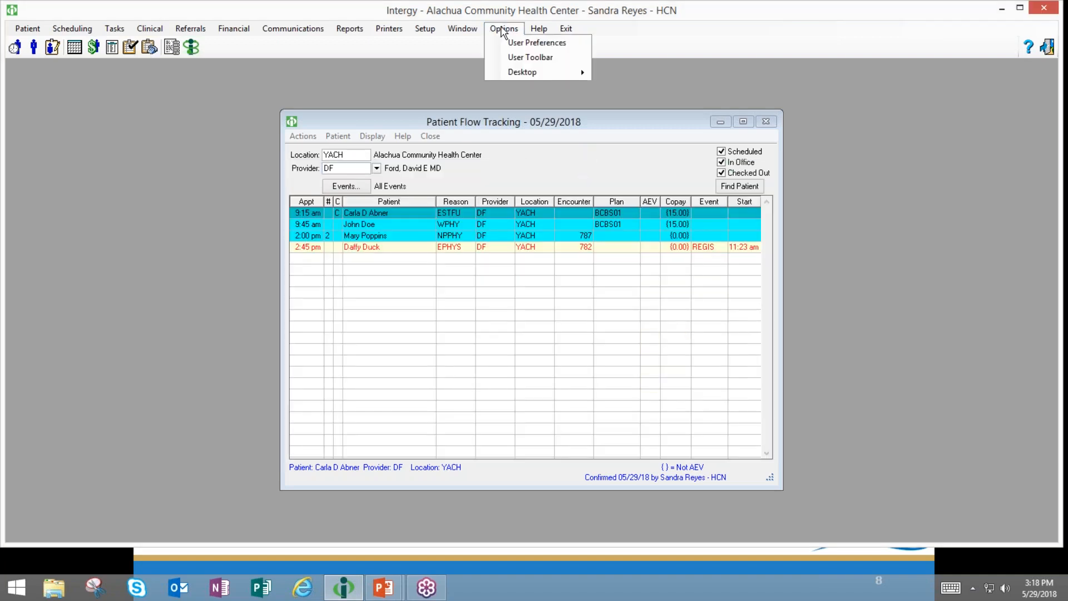
pyautogui.click(502, 40)
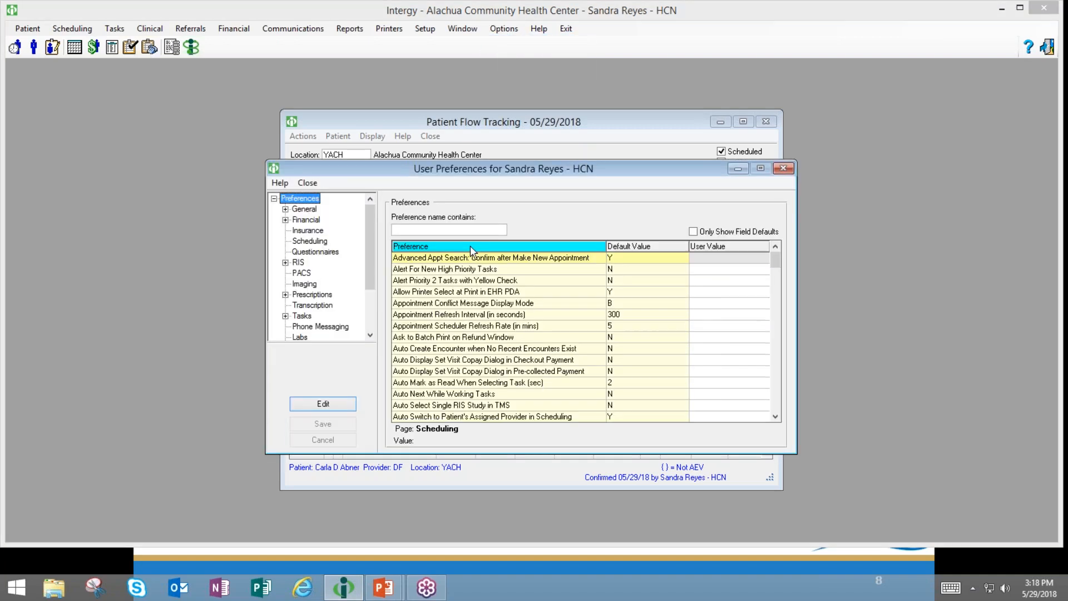
pyautogui.click(460, 231)
pyautogui.write('d')
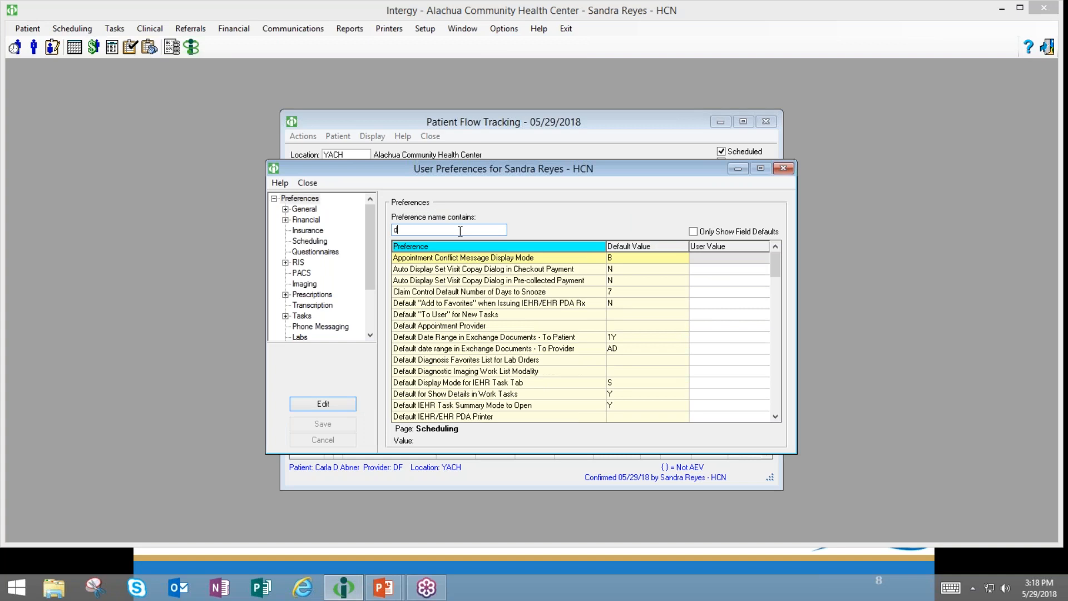
pyautogui.write('efau')
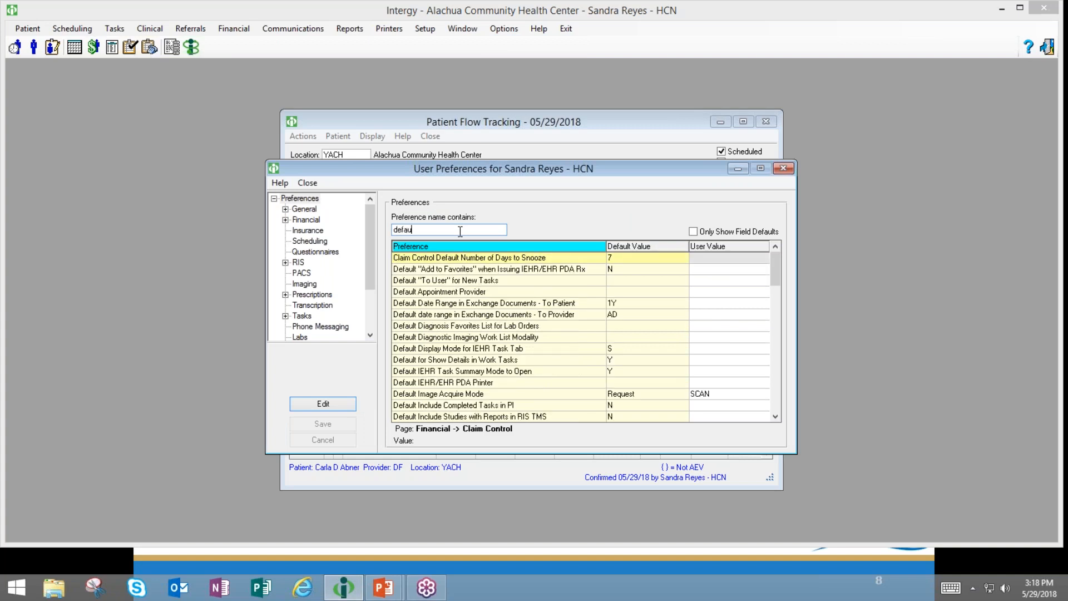
pyautogui.write('lt patie')
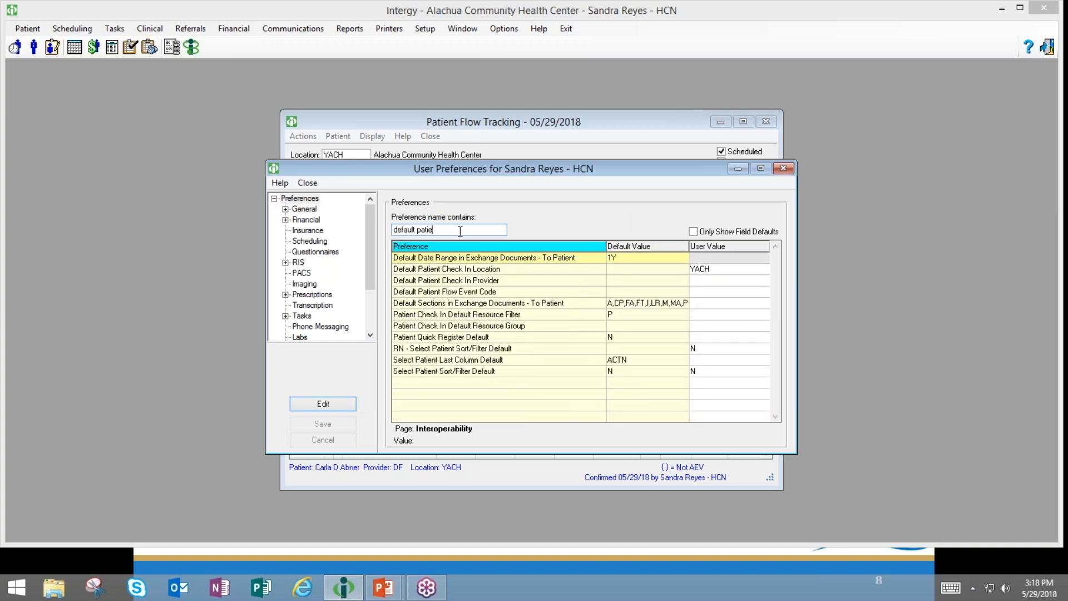
pyautogui.click(430, 271)
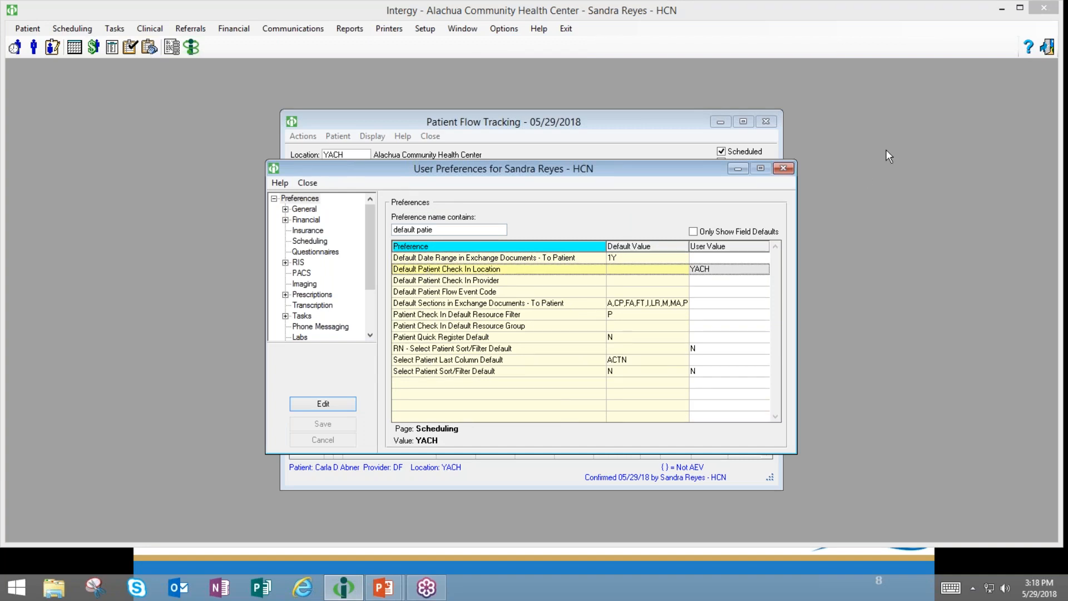
# - Close User Preferences, keep location YACH, and clear the provider filter to show all twelve appointments
pyautogui.click(784, 168)
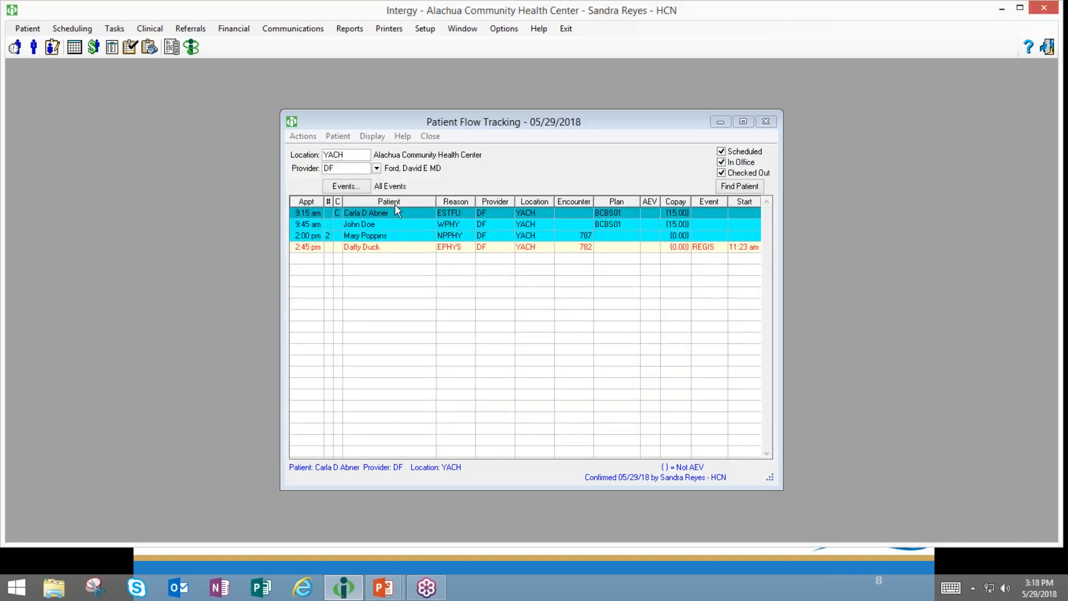
pyautogui.click(358, 153)
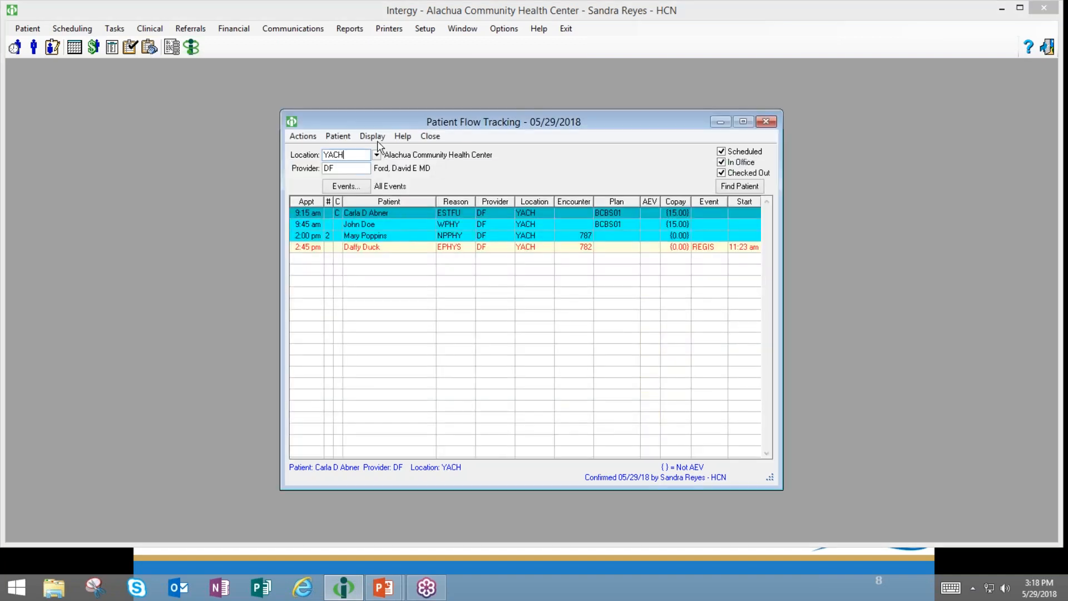
pyautogui.click(377, 154)
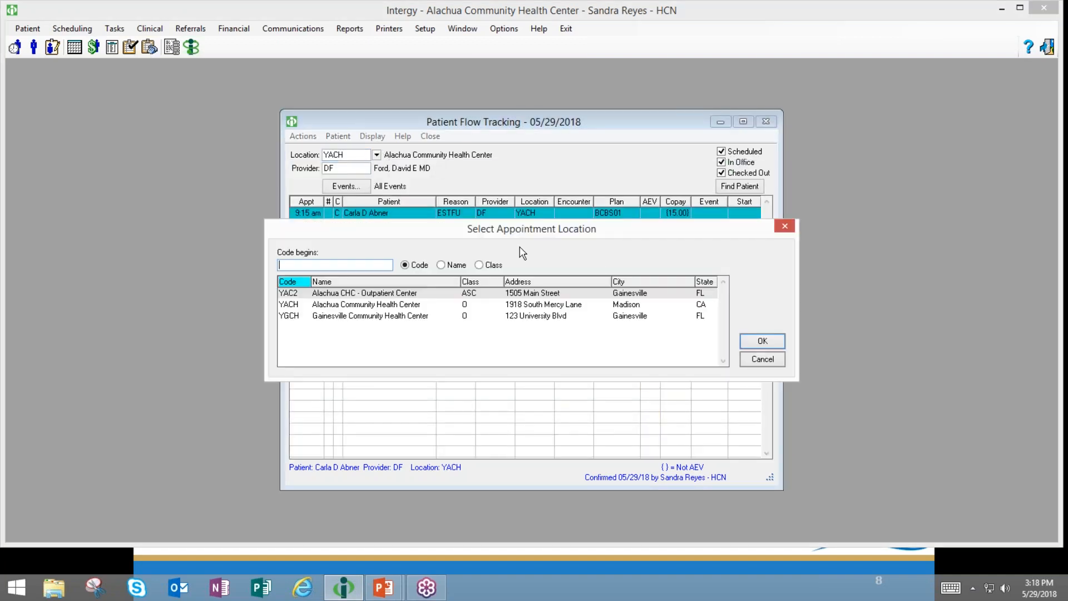
pyautogui.click(746, 360)
pyautogui.click(348, 167)
pyautogui.press('BackSpace')
pyautogui.press('BackSpace')
pyautogui.press('Return')
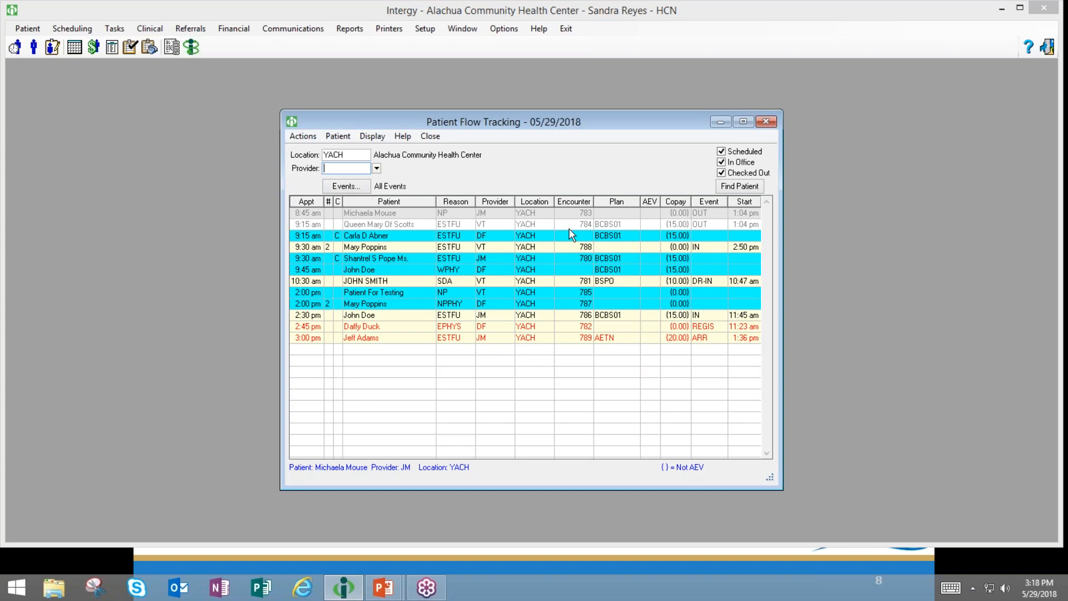
pyautogui.click(693, 340)
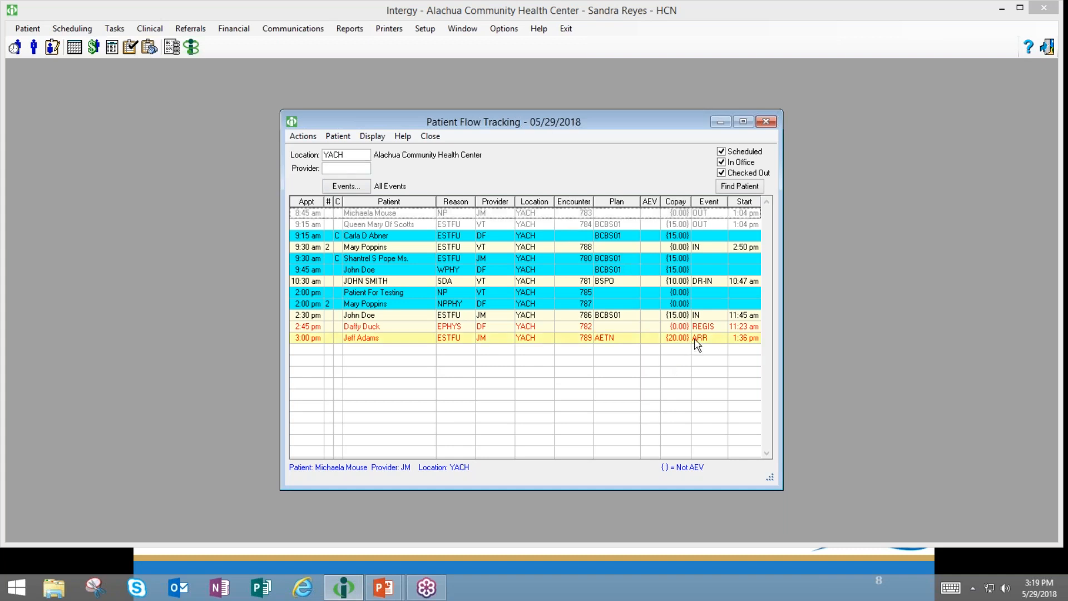
pyautogui.click(654, 327)
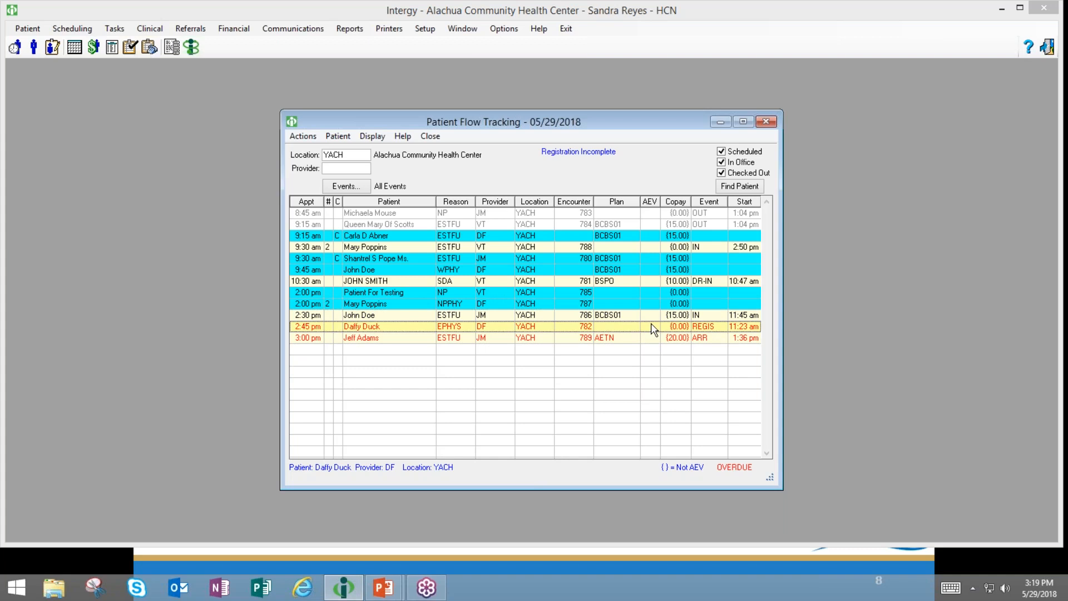
pyautogui.click(650, 317)
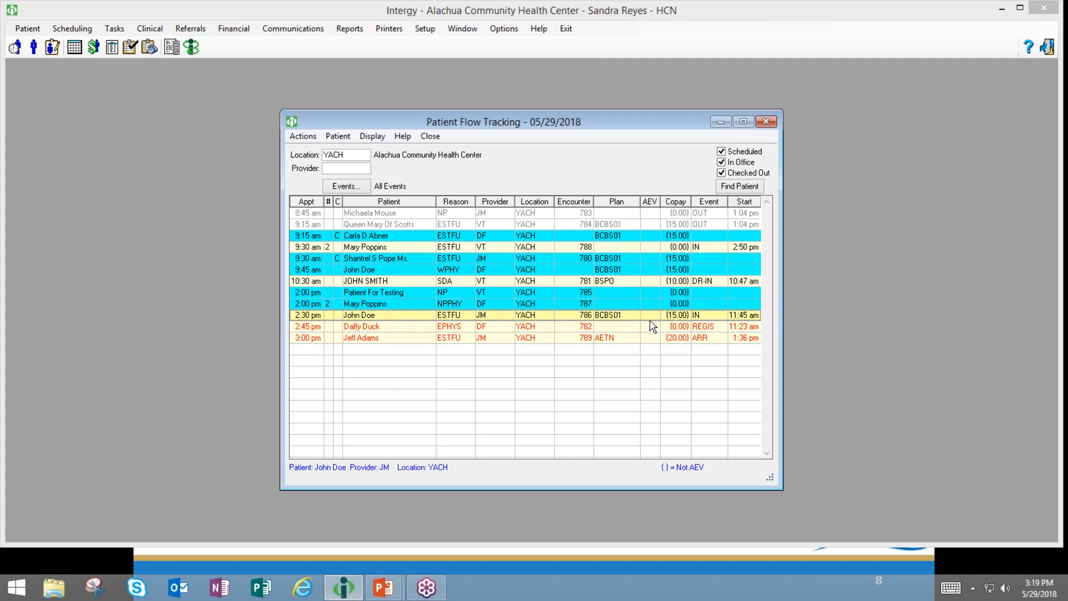
pyautogui.click(647, 282)
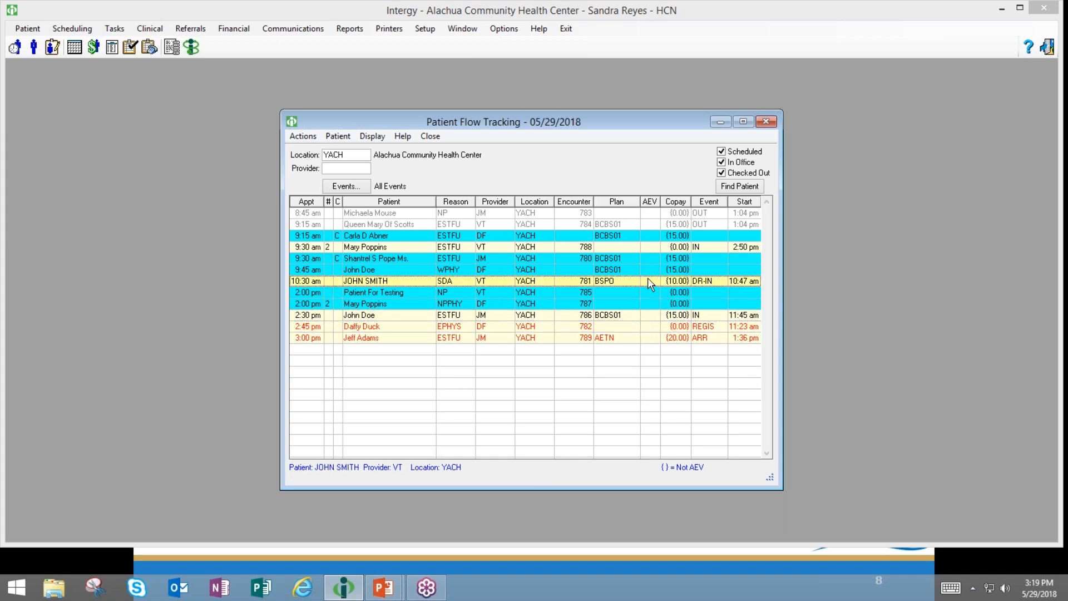
pyautogui.click(652, 225)
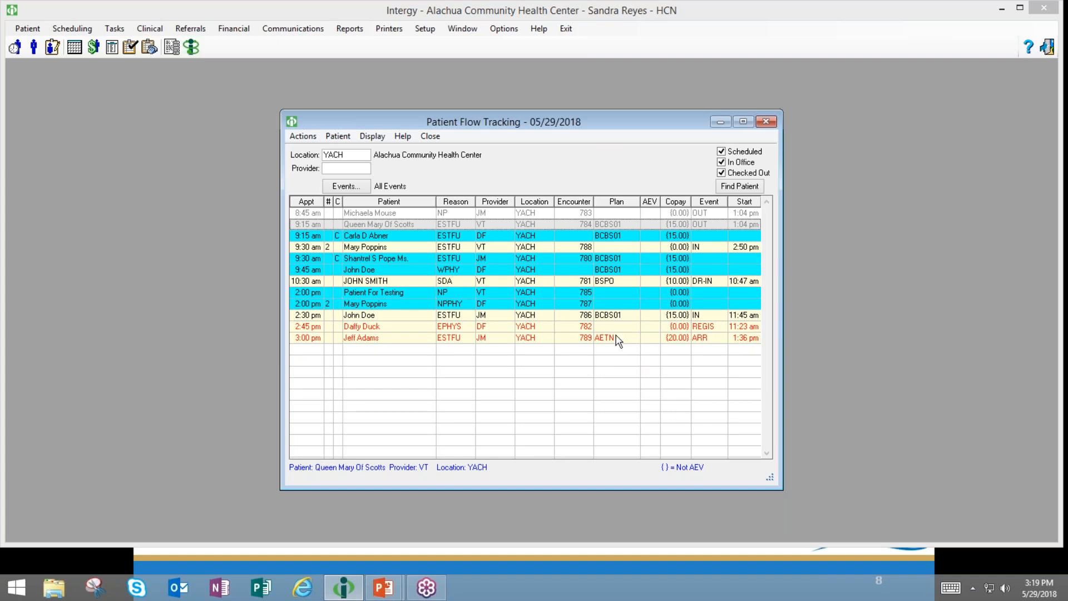
pyautogui.click(347, 189)
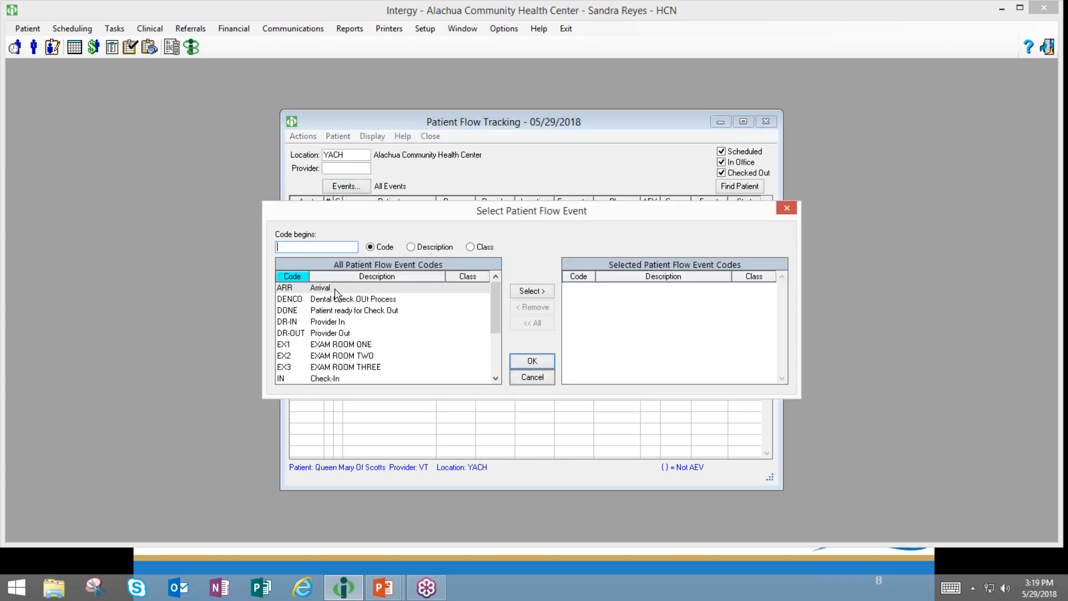
pyautogui.click(336, 290)
pyautogui.click(528, 294)
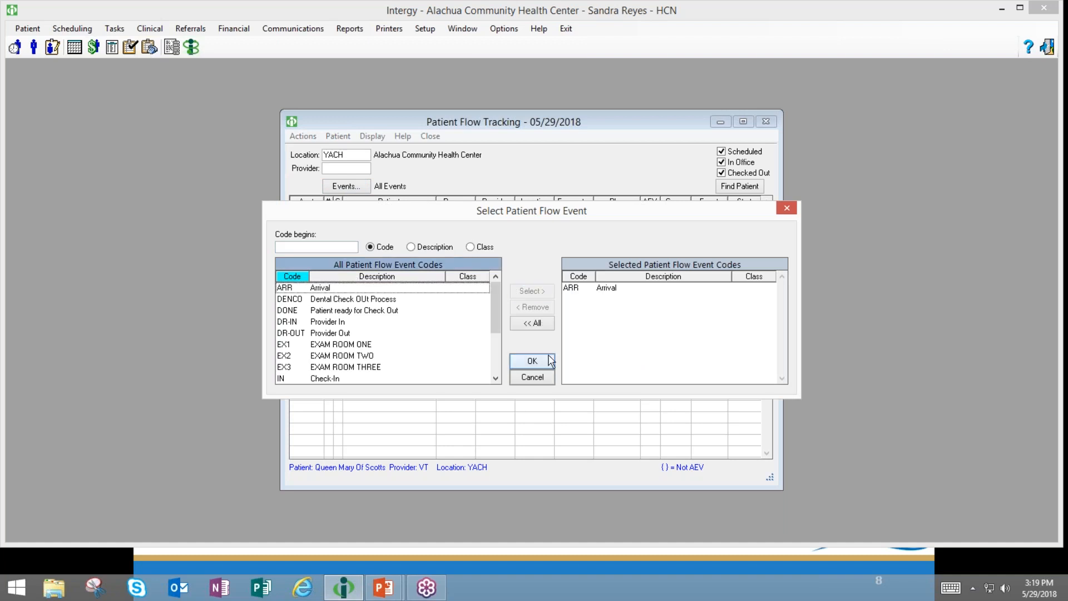
pyautogui.click(534, 361)
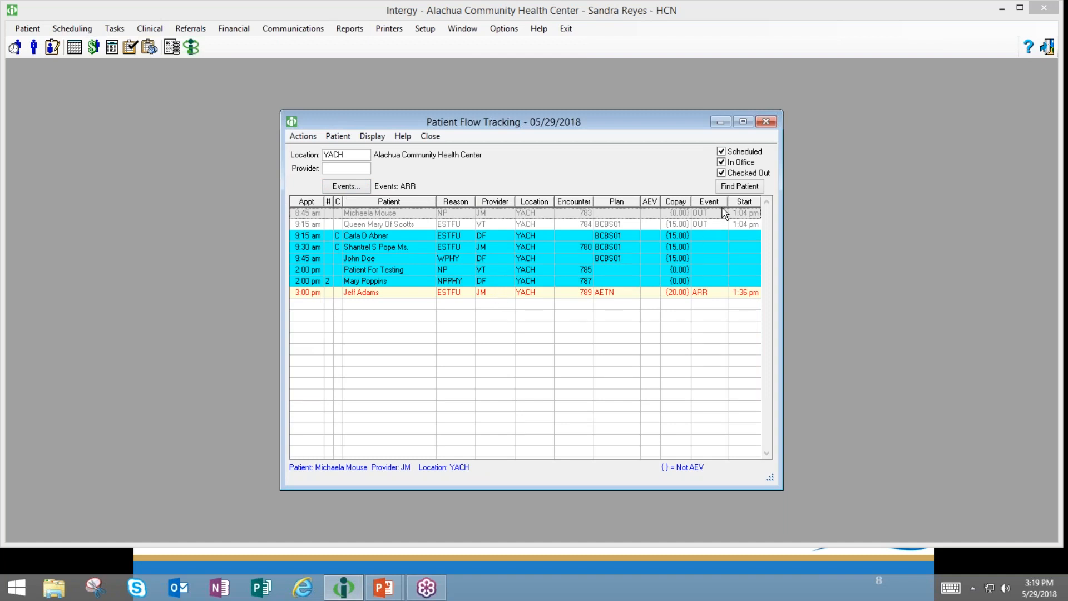
pyautogui.click(357, 192)
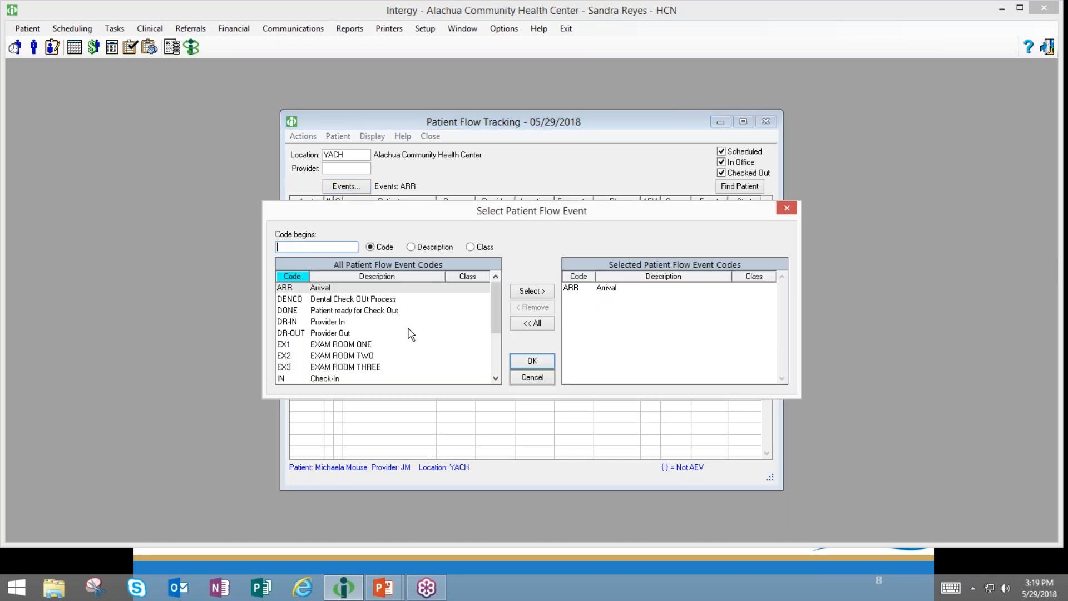
pyautogui.click(611, 288)
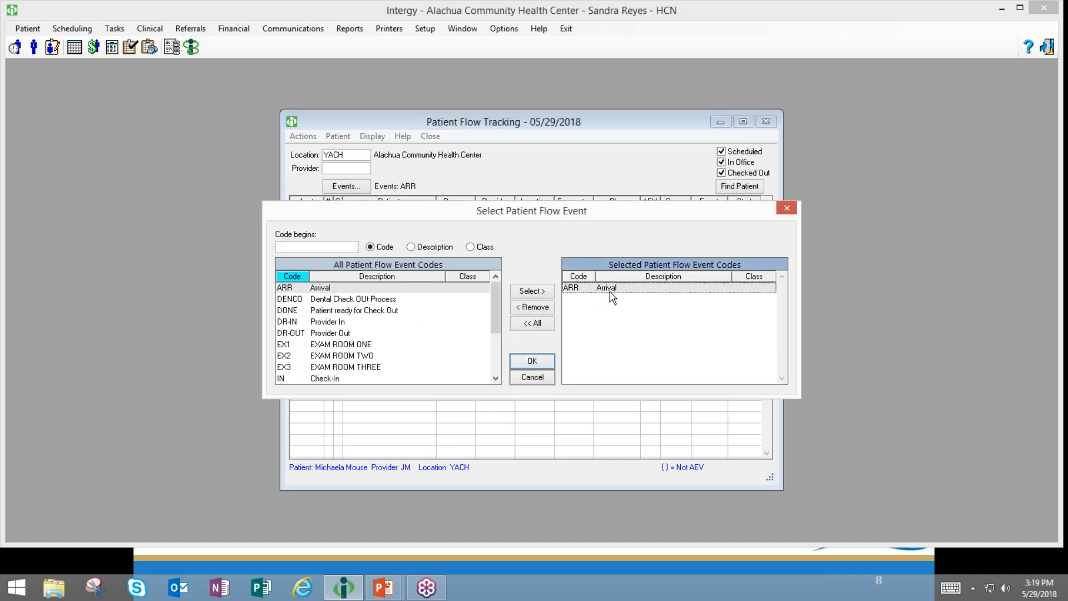
pyautogui.click(535, 309)
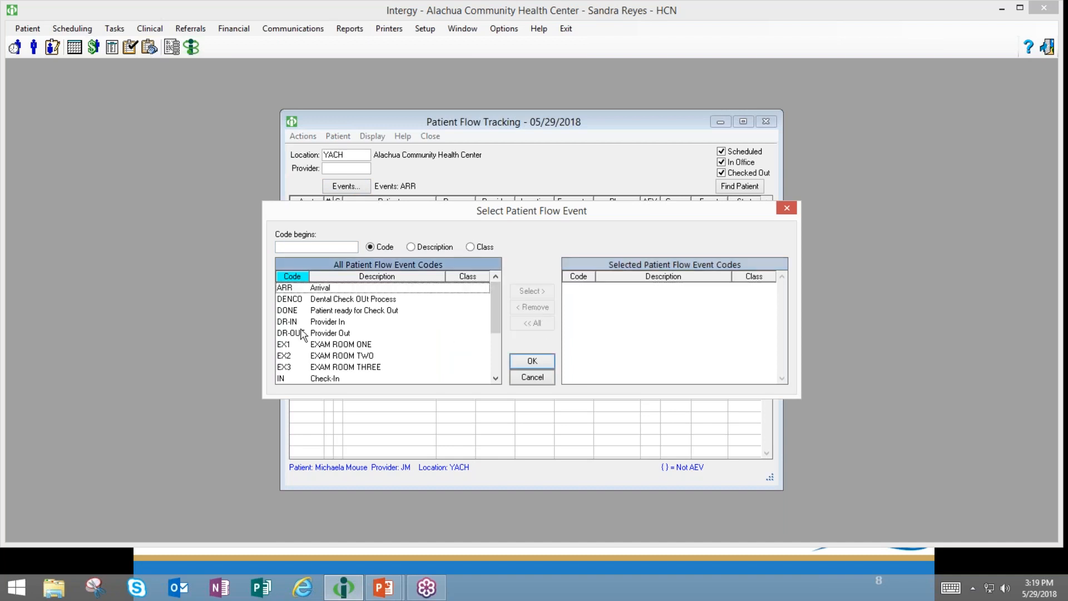
pyautogui.click(329, 290)
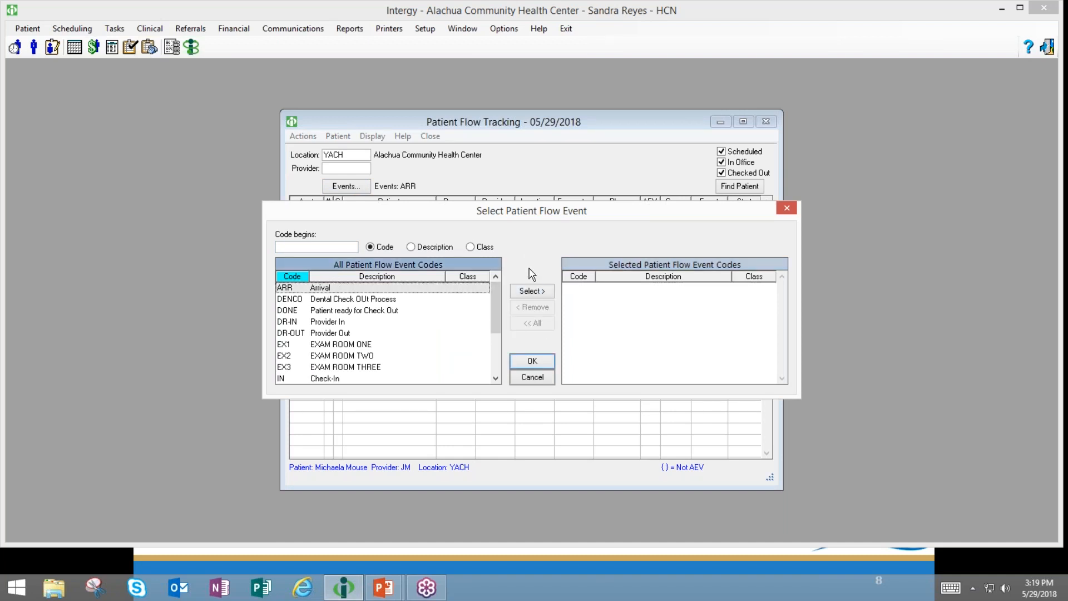
pyautogui.click(531, 292)
pyautogui.click(351, 379)
pyautogui.click(543, 295)
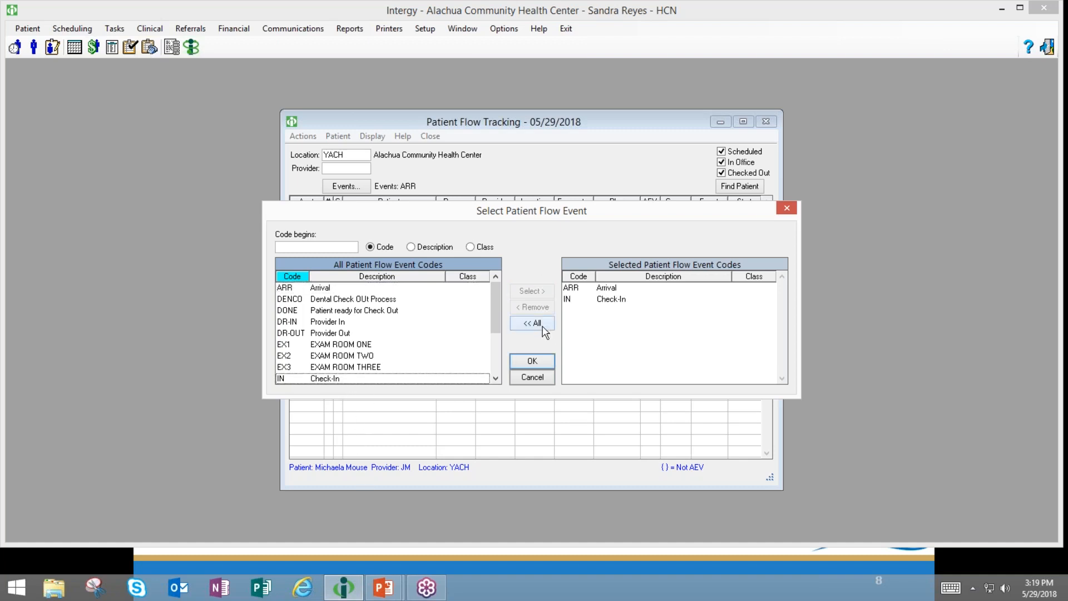
pyautogui.click(531, 361)
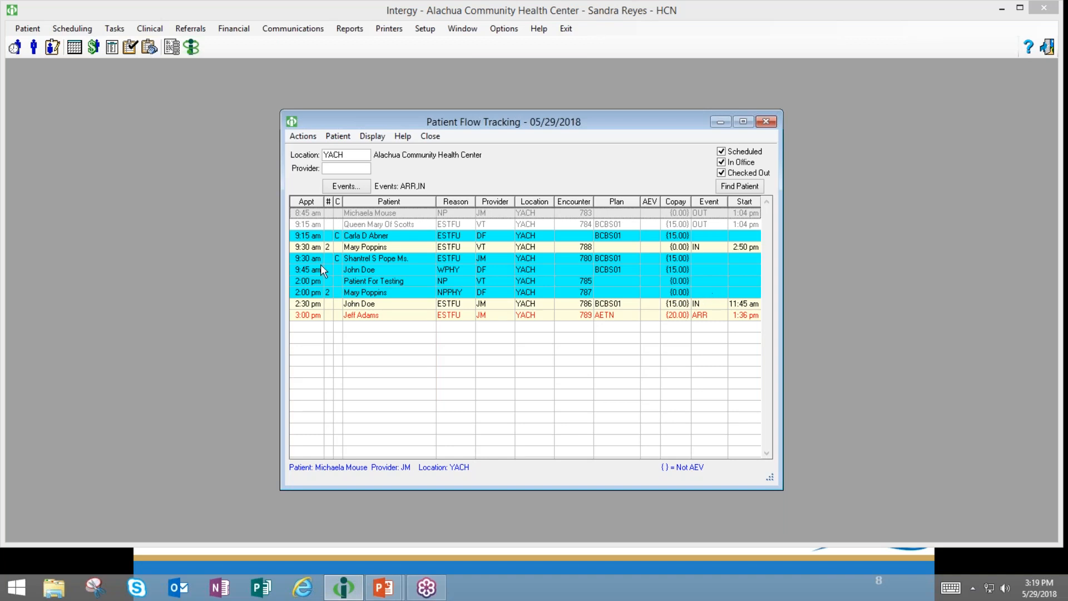
pyautogui.click(346, 187)
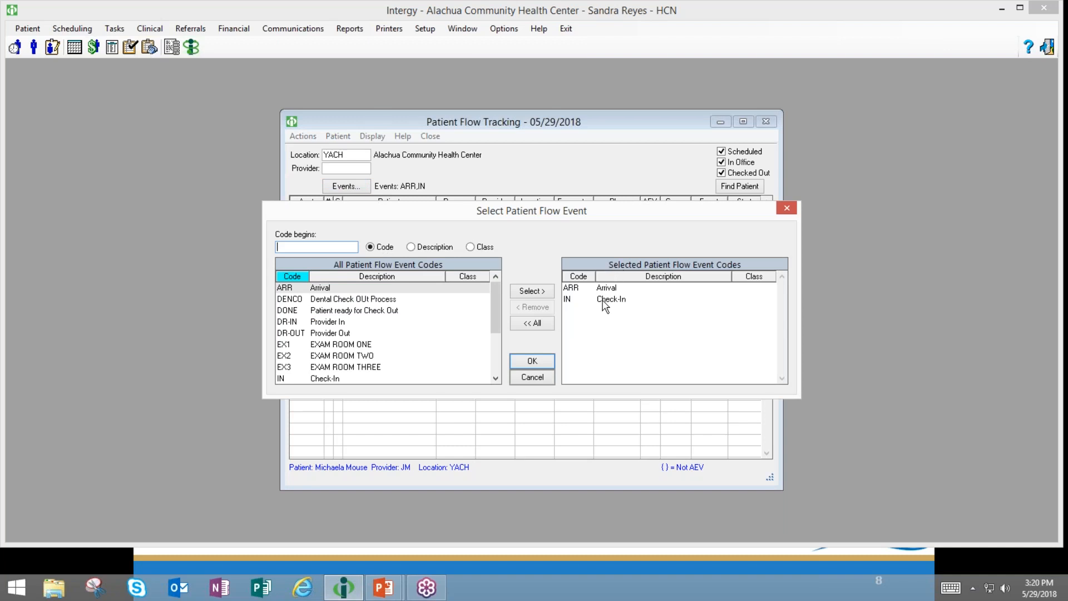
pyautogui.click(605, 302)
pyautogui.click(533, 308)
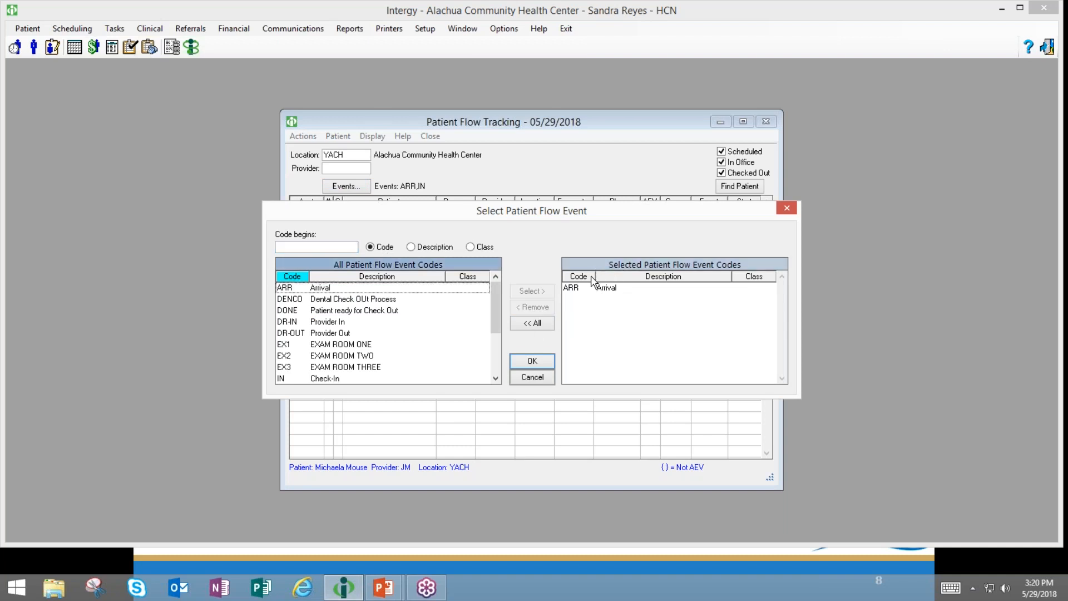
pyautogui.click(582, 289)
pyautogui.click(532, 323)
pyautogui.click(311, 246)
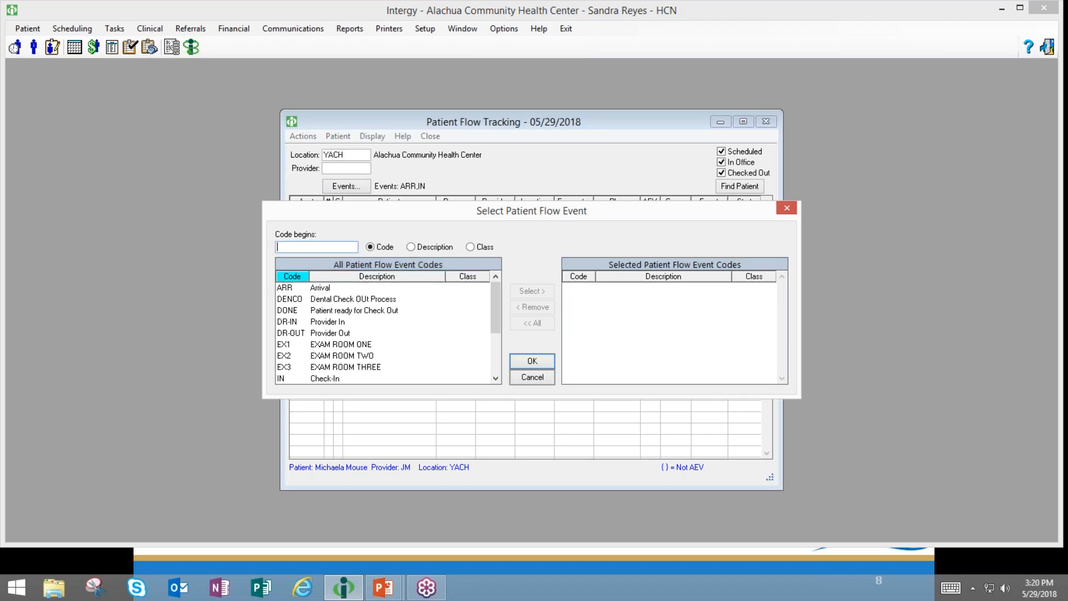
pyautogui.click(788, 210)
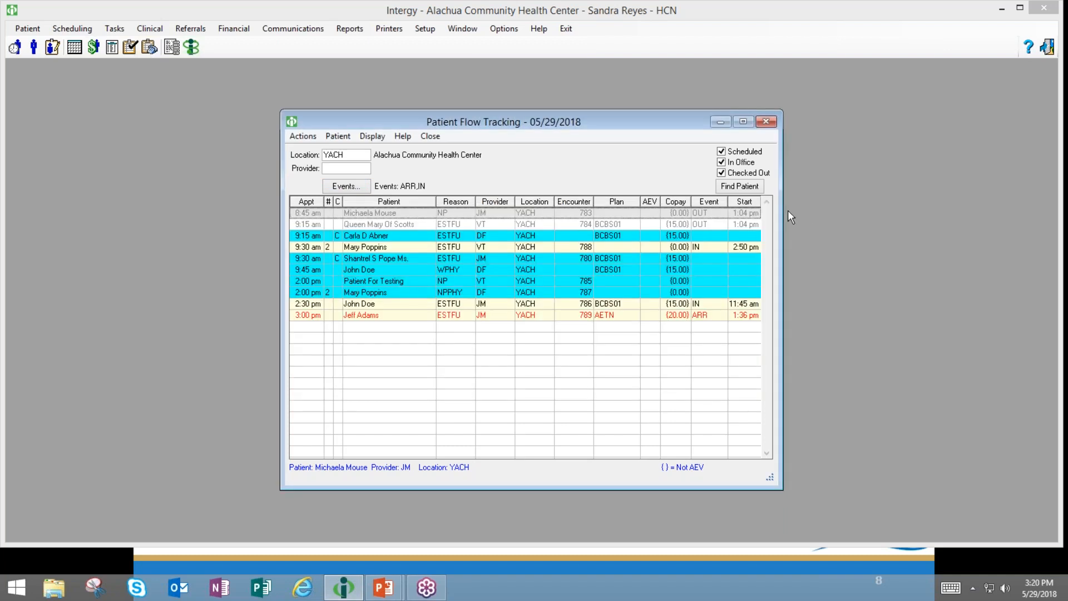
pyautogui.click(367, 192)
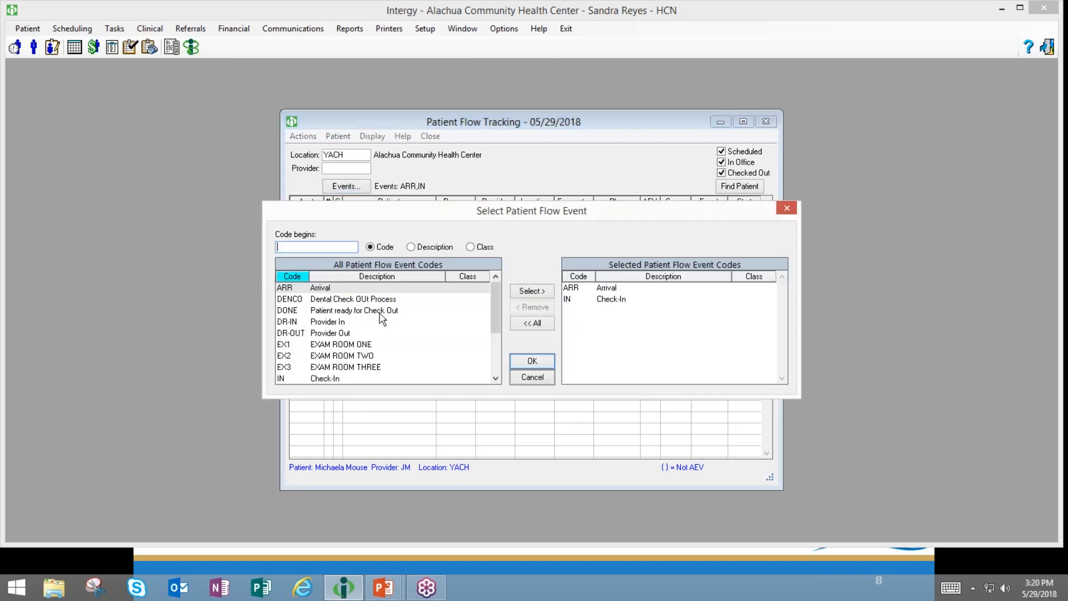
pyautogui.click(533, 324)
pyautogui.click(531, 363)
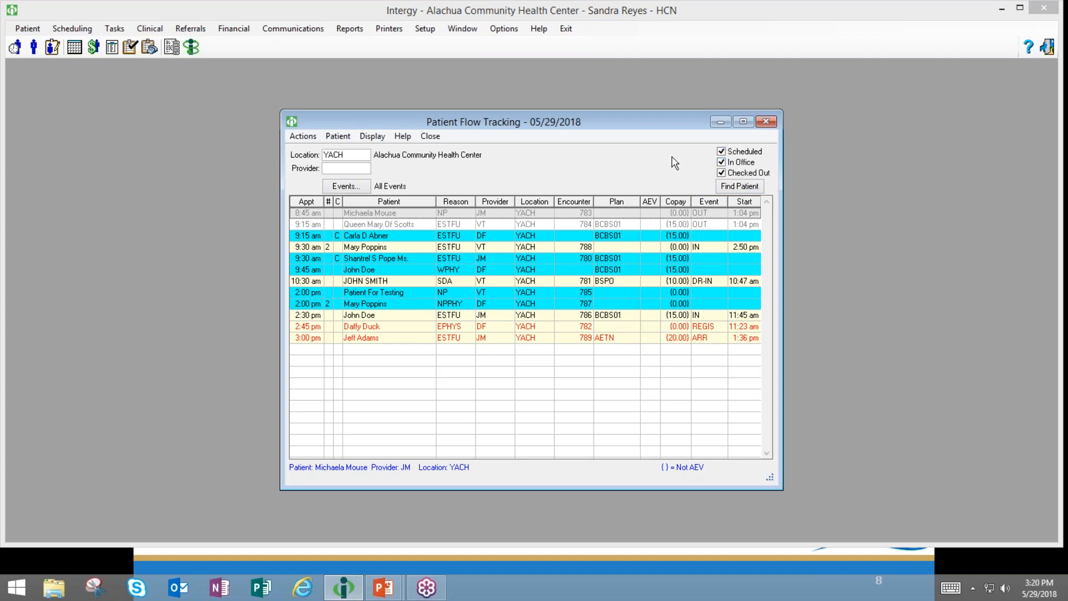
pyautogui.click(722, 173)
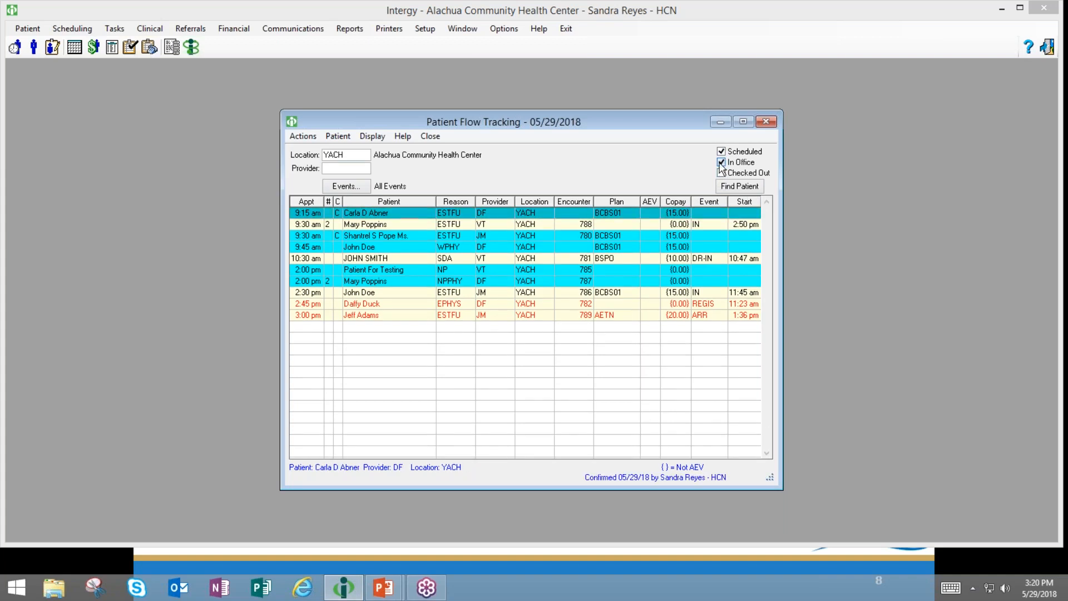
pyautogui.click(721, 163)
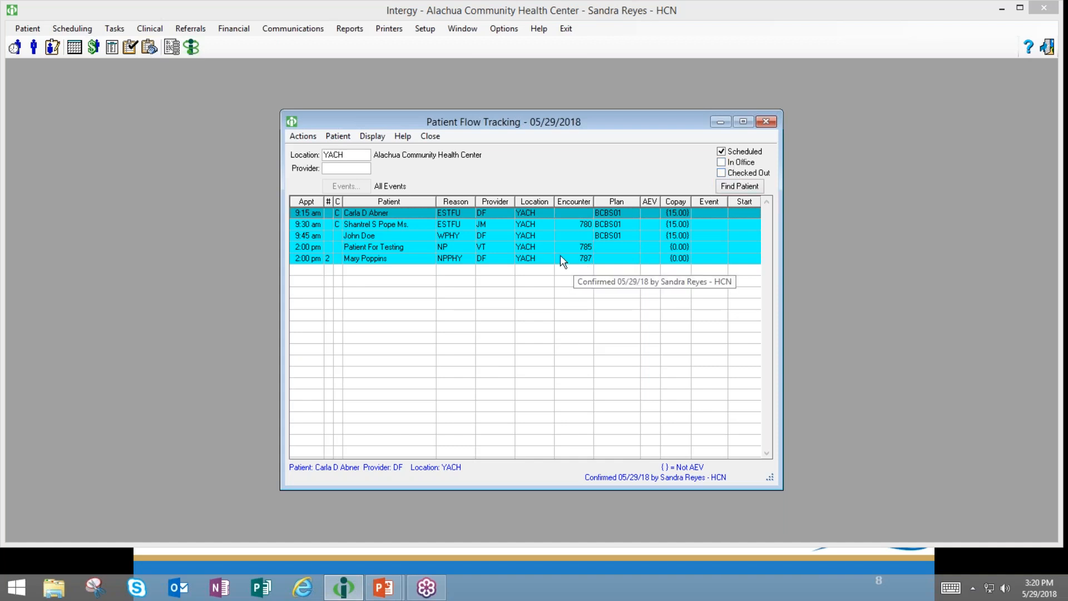
pyautogui.click(721, 151)
pyautogui.click(721, 164)
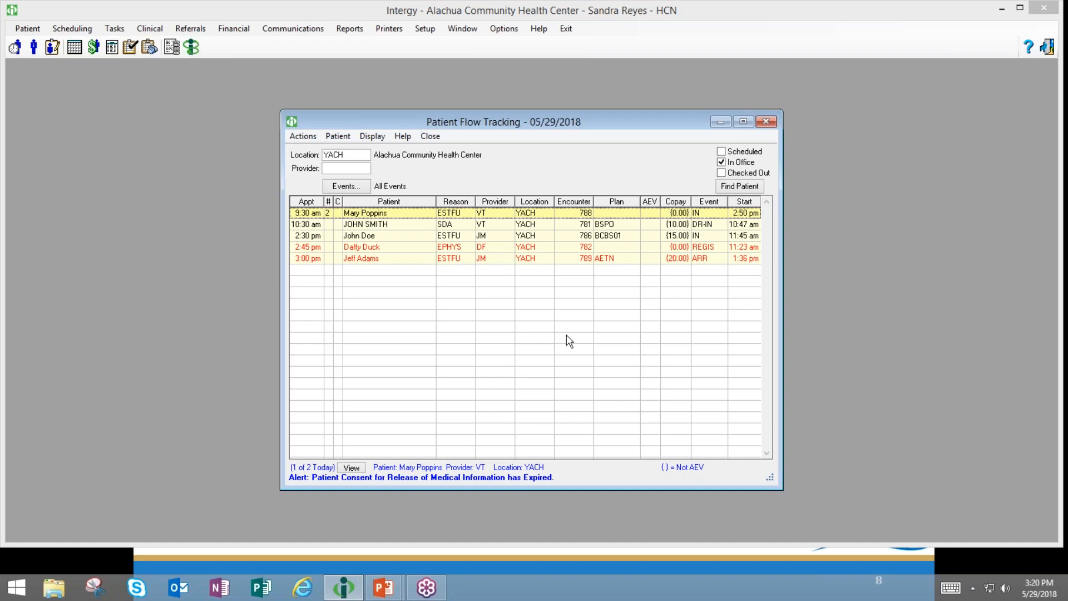
pyautogui.click(721, 162)
pyautogui.click(721, 173)
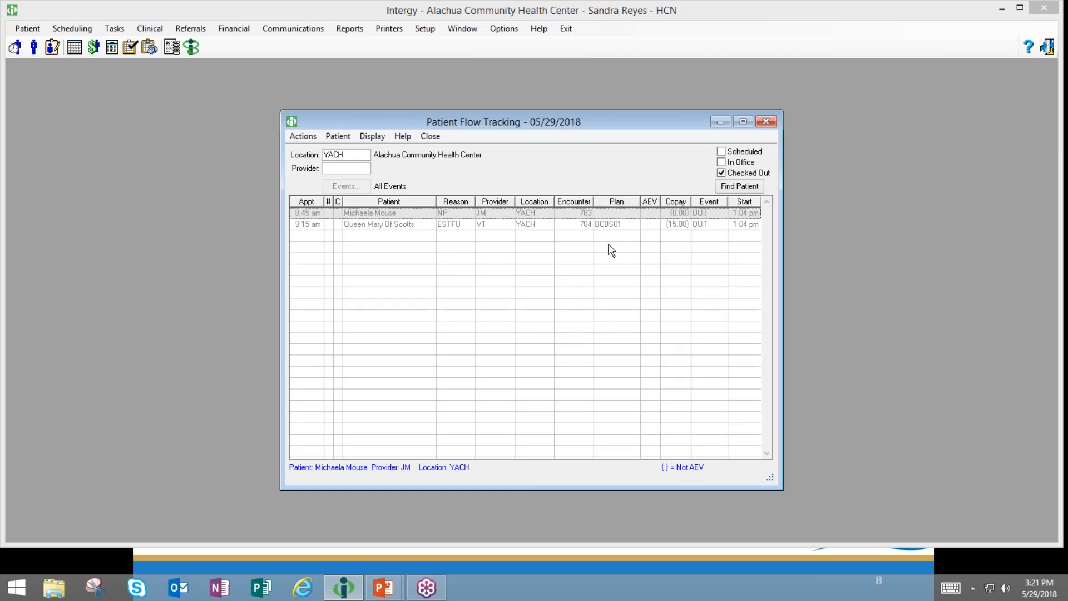
pyautogui.click(721, 162)
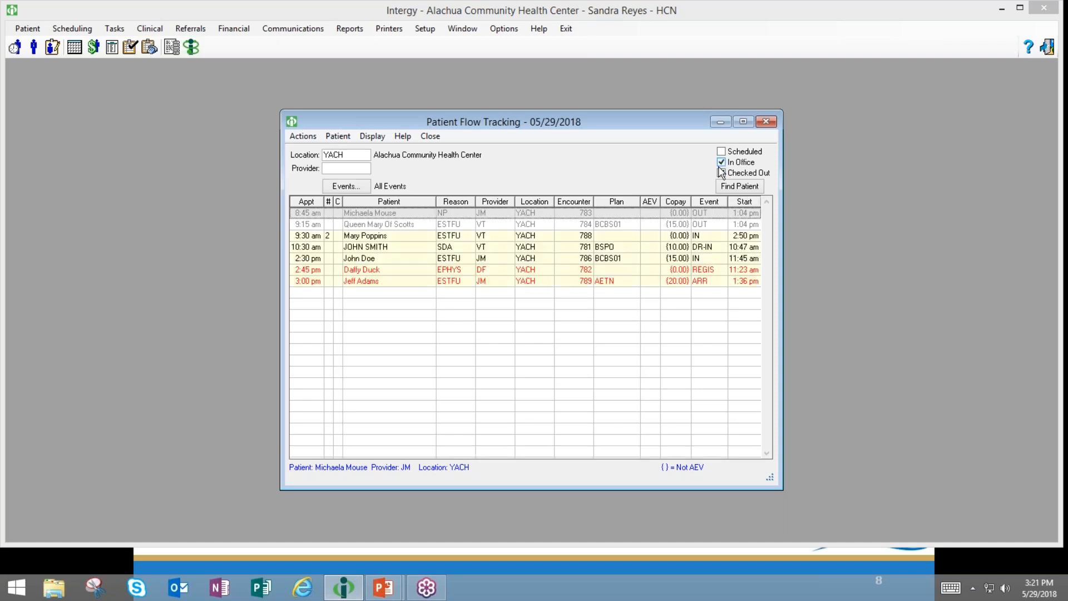
pyautogui.click(722, 151)
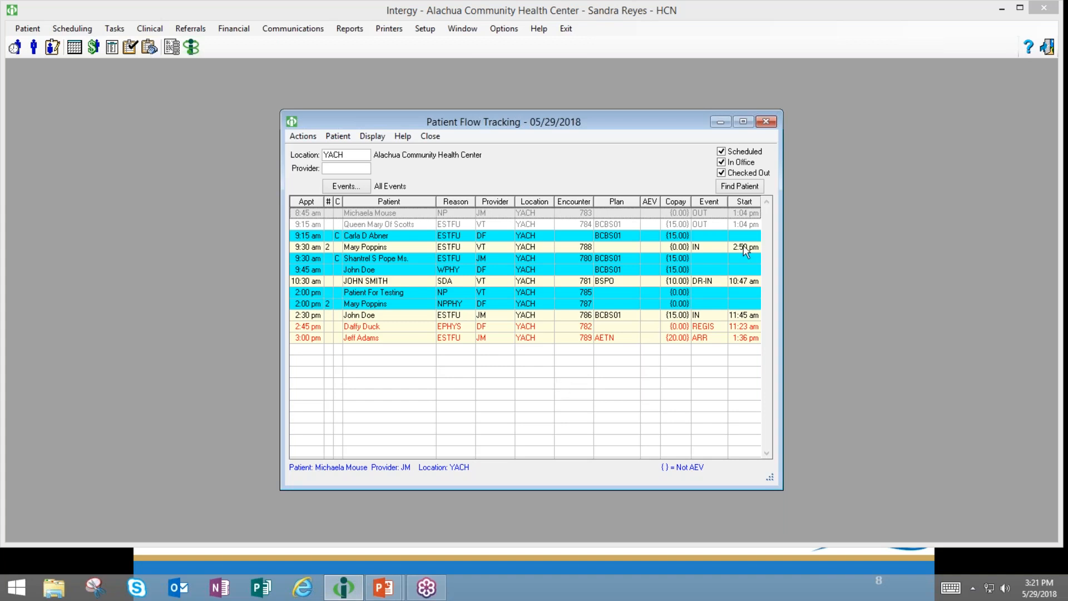
# - Find the patient by last name, choose the active record, and dismiss their alerts
pyautogui.click(740, 187)
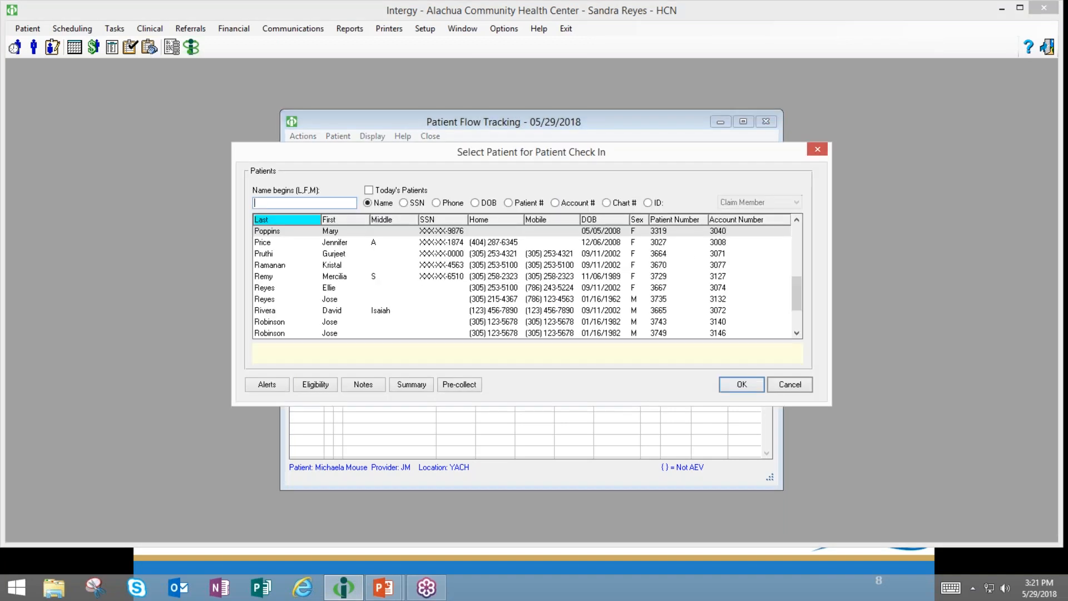
pyautogui.write('doe')
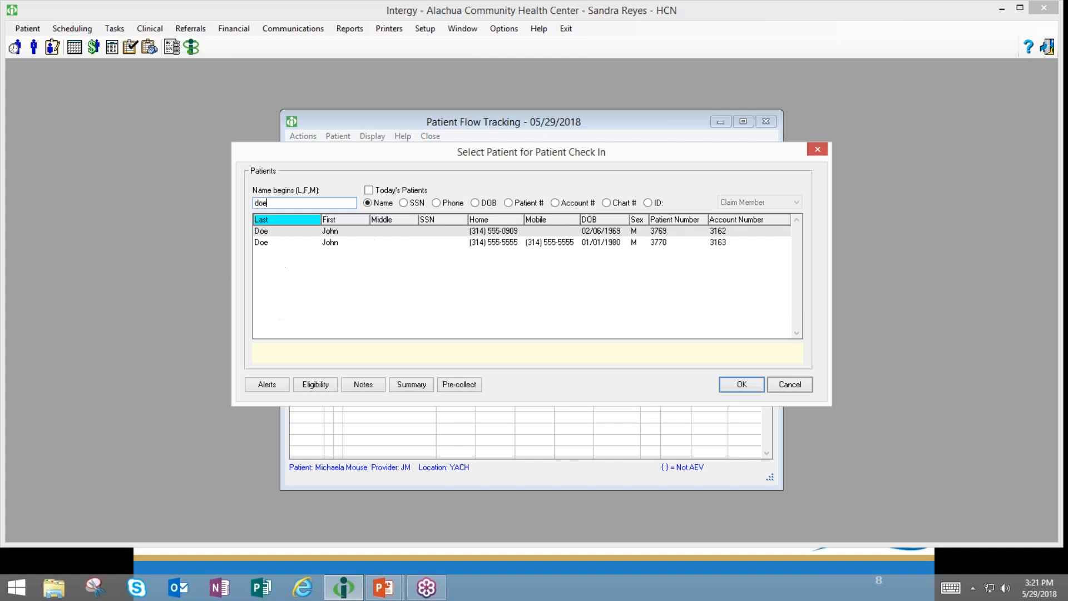
pyautogui.press('Return')
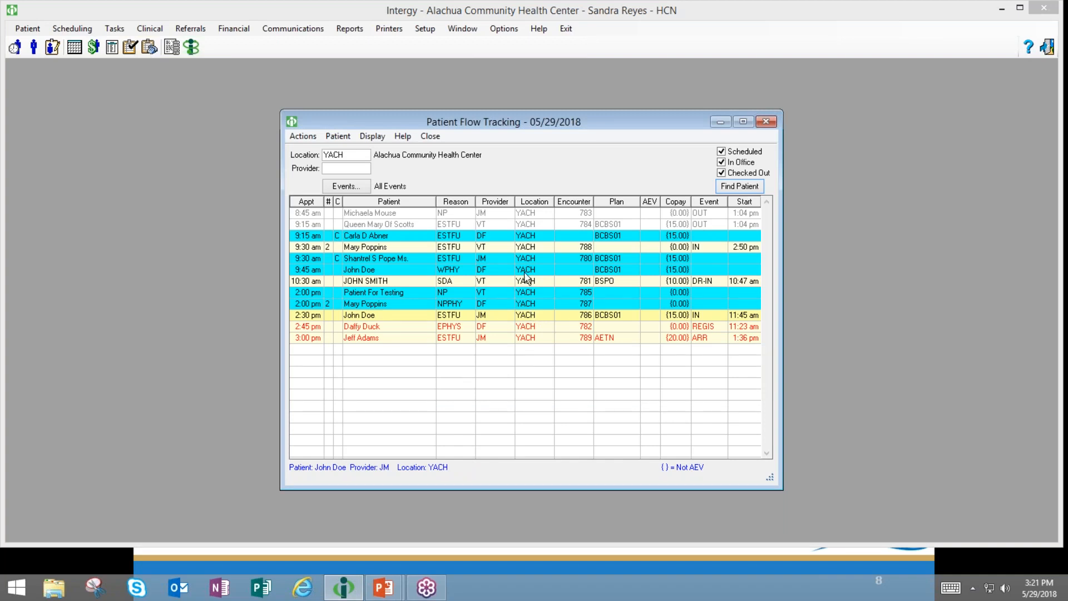
pyautogui.click(746, 188)
pyautogui.write('abner')
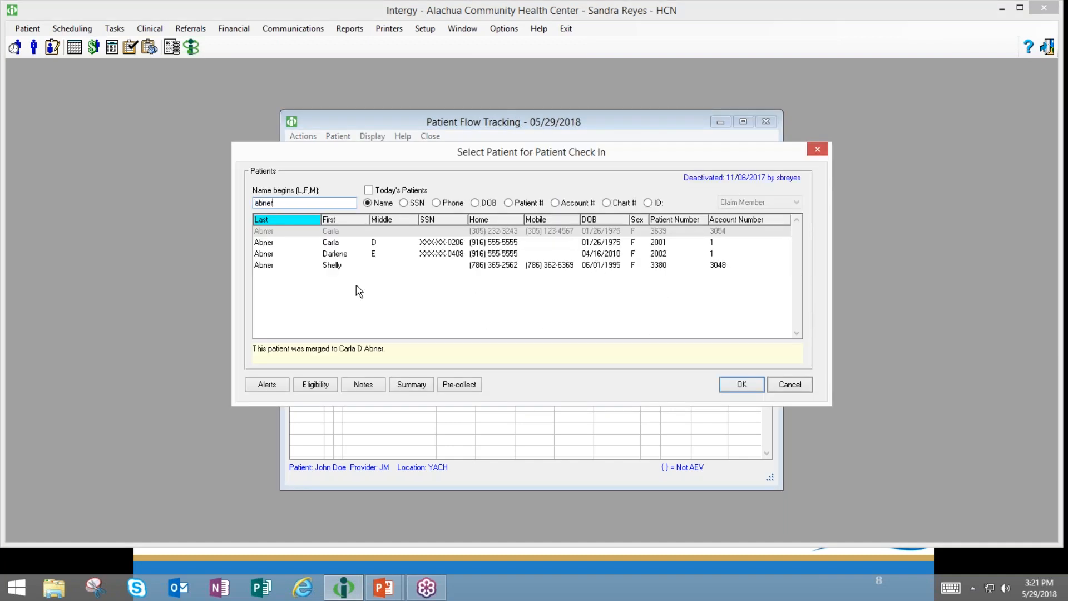
pyautogui.click(341, 246)
pyautogui.click(735, 387)
pyautogui.click(544, 326)
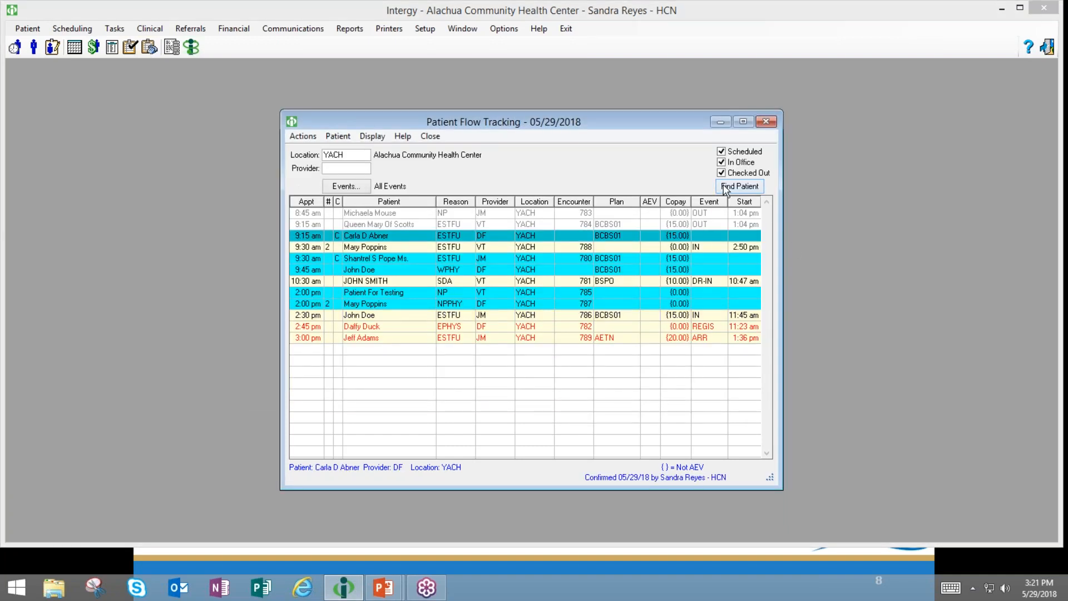
pyautogui.moveTo(335, 252)
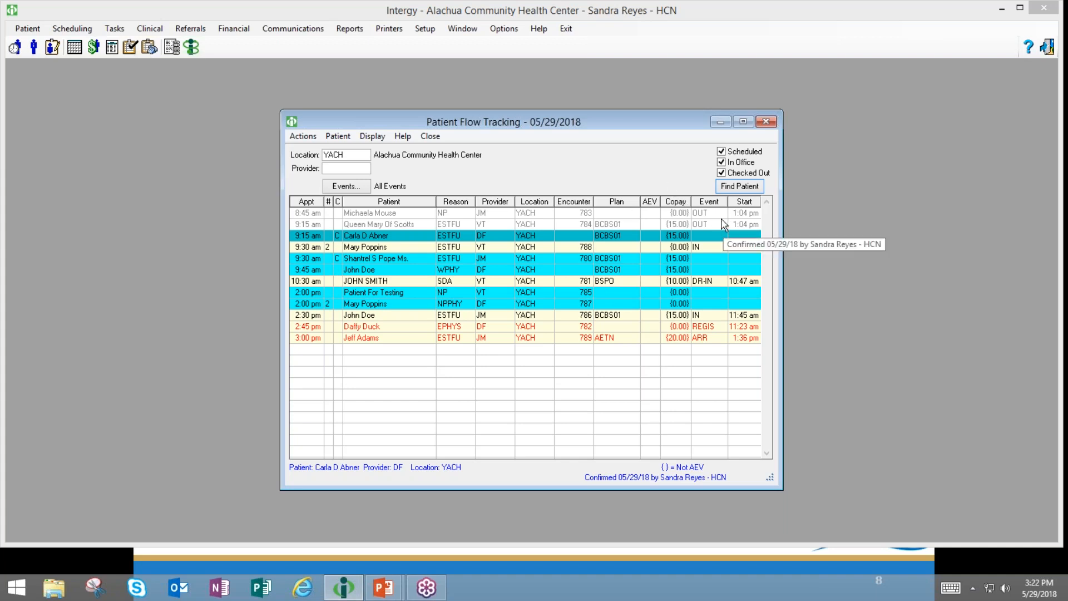
# - Find the second patient by last name, confirm the single match, and select their 9:30 am row
pyautogui.click(720, 187)
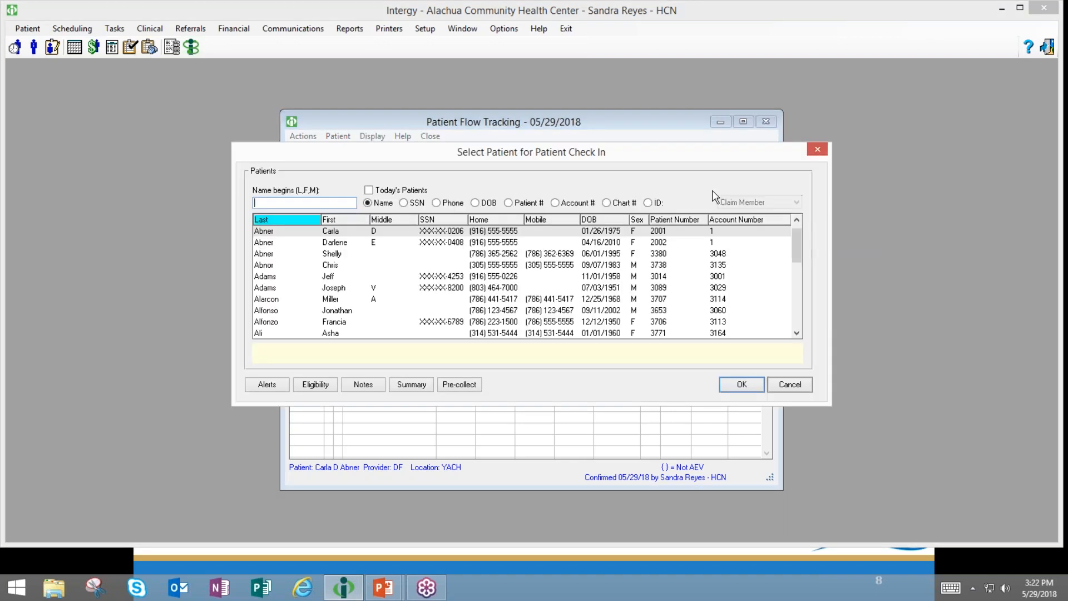
pyautogui.write('pope')
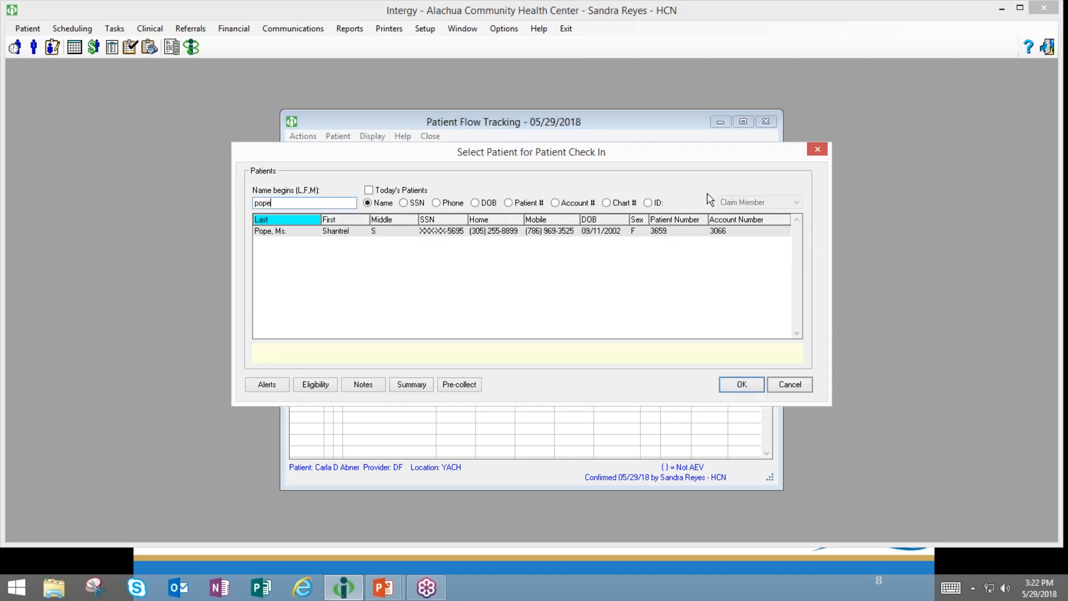
pyautogui.click(746, 385)
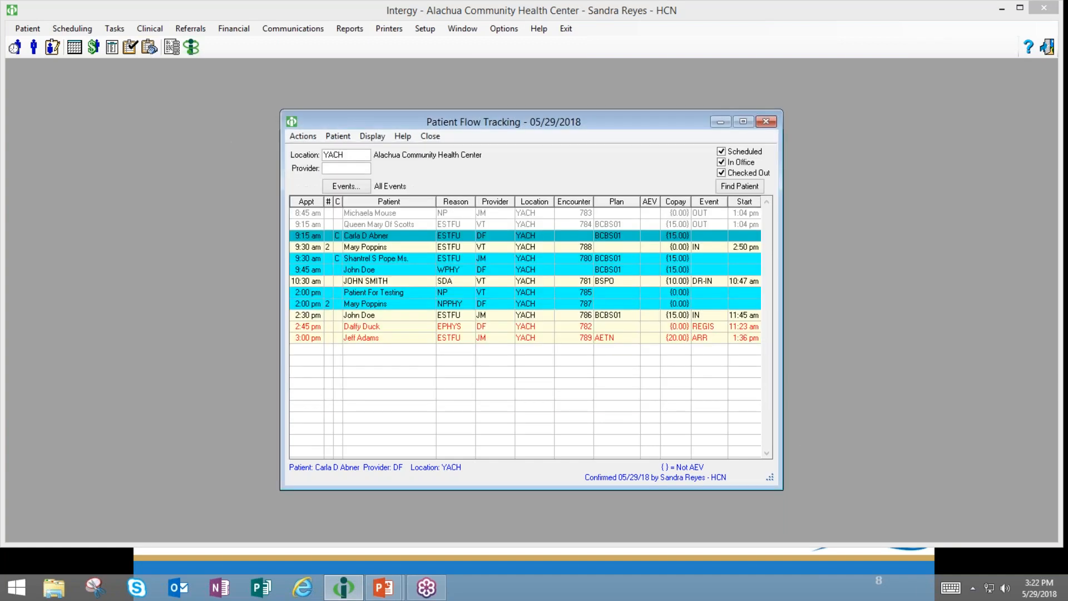
pyautogui.rightClick(535, 261)
# - Record an ARR Arrival event with comment 'Pt. is late.' for the 9:30 am visit
pyautogui.click(561, 288)
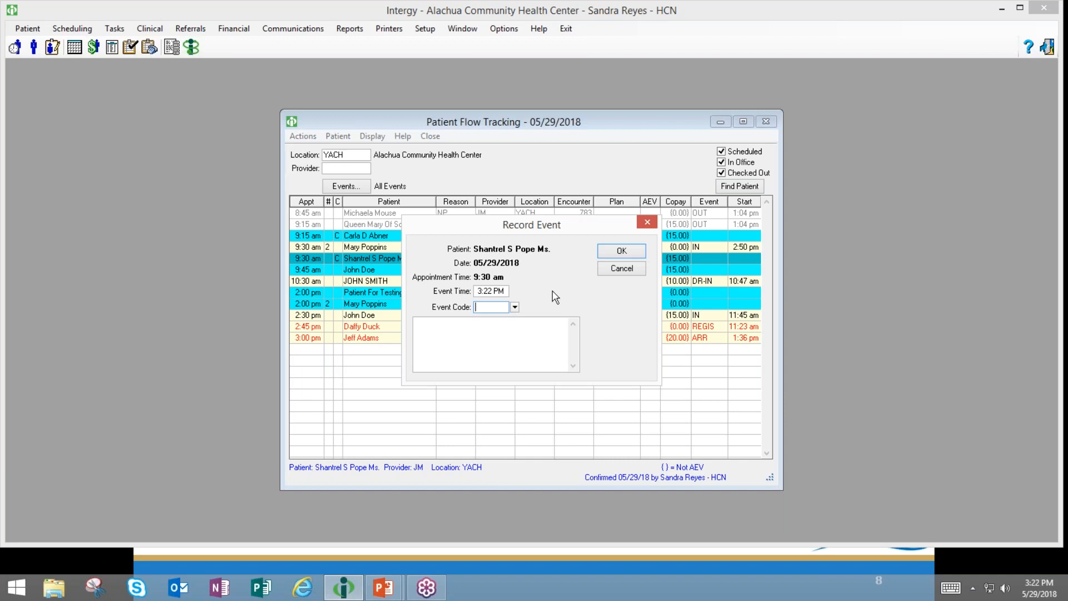
pyautogui.click(515, 307)
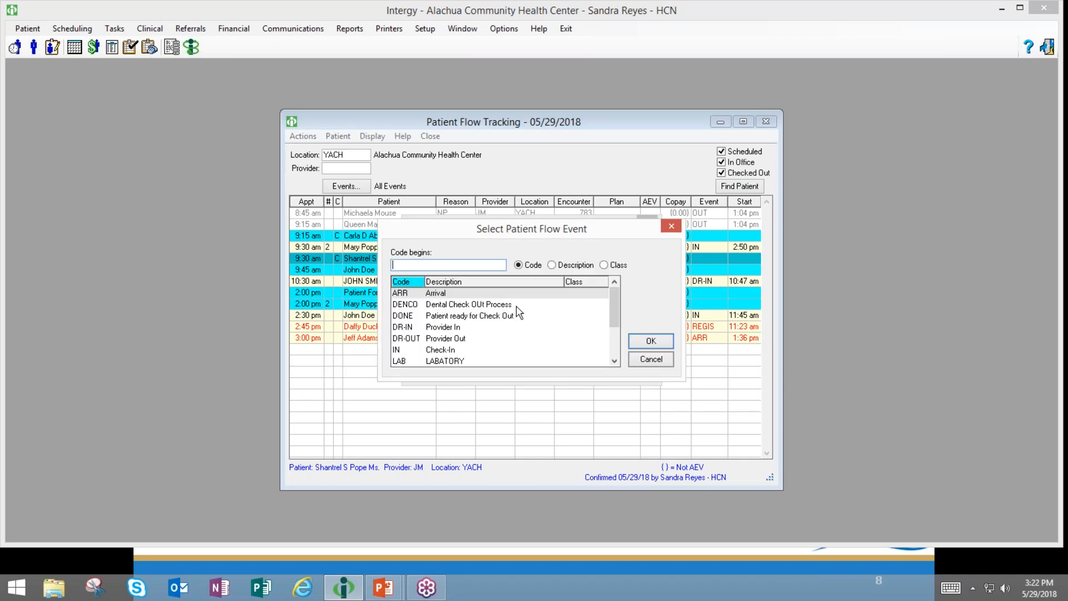
pyautogui.write('a')
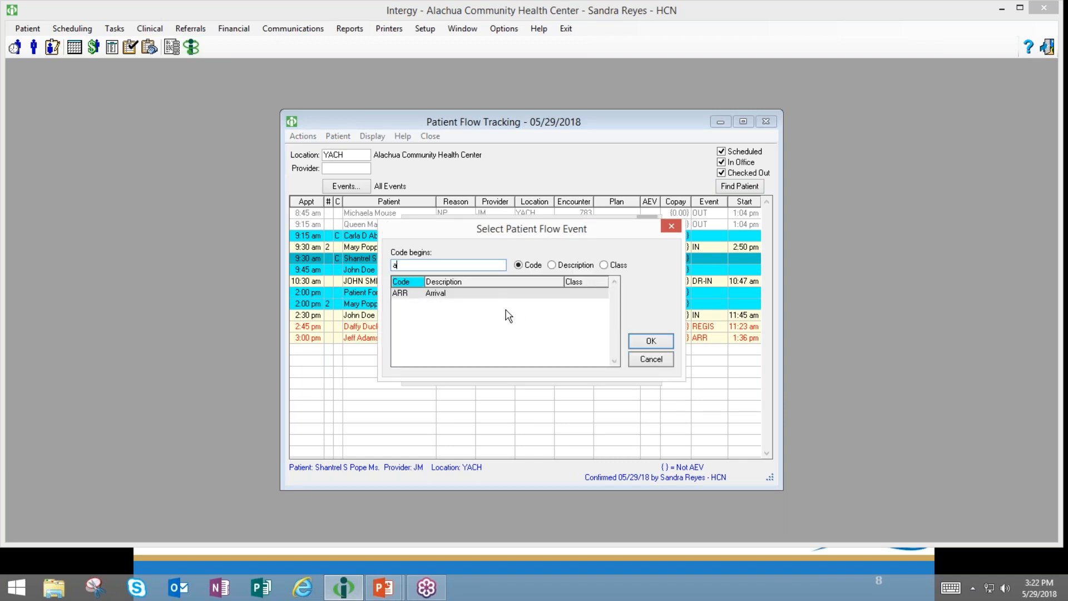
pyautogui.click(645, 341)
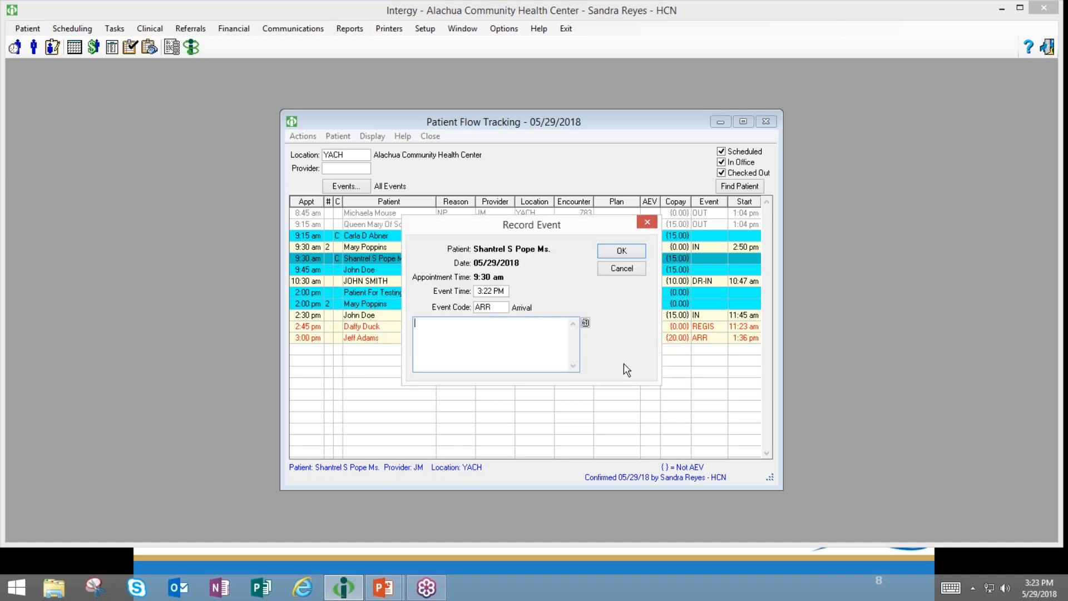
pyautogui.write('Pt.')
pyautogui.write('is late')
pyautogui.press('BackSpace')
pyautogui.write('e.')
pyautogui.click(609, 254)
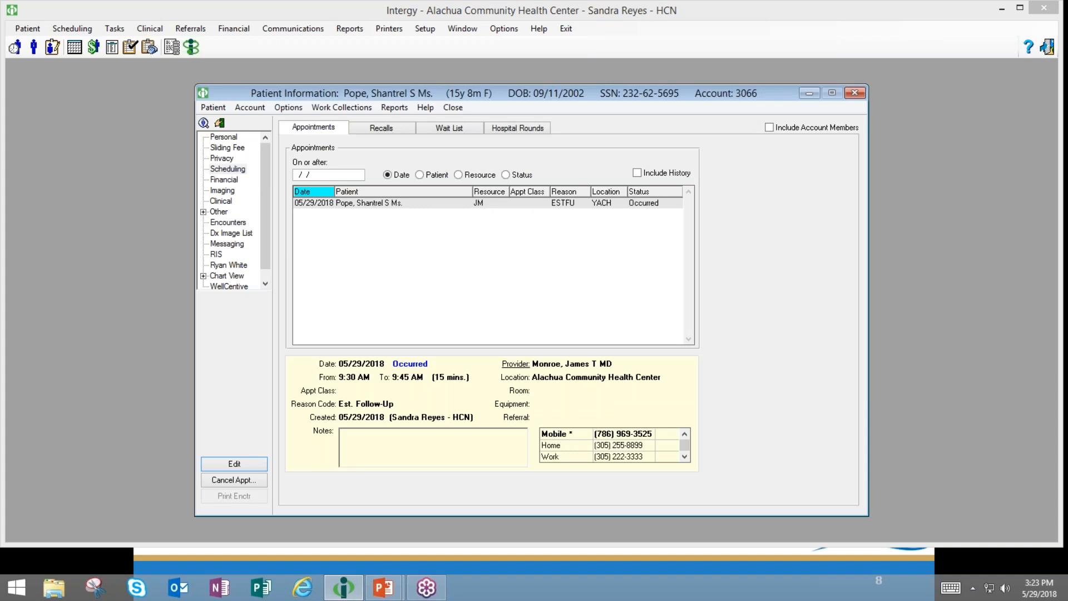
# - Close the Patient Information window and reopen Record Event for the 9:30 am visit
pyautogui.moveTo(609, 95)
pyautogui.mouseDown()
pyautogui.moveTo(583, 98)
pyautogui.moveTo(595, 86)
pyautogui.mouseUp()
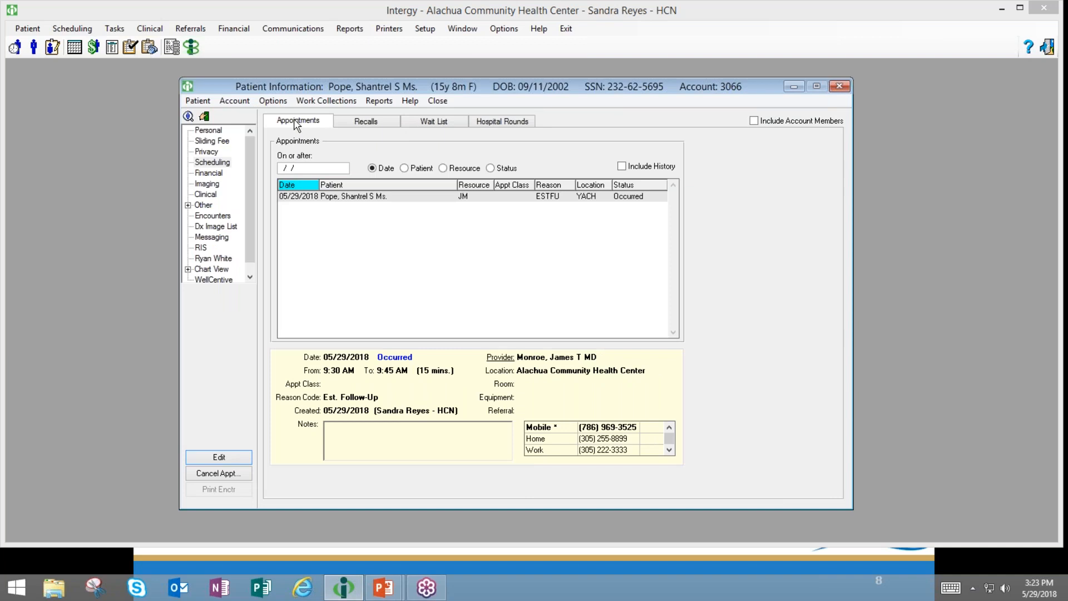
pyautogui.click(839, 86)
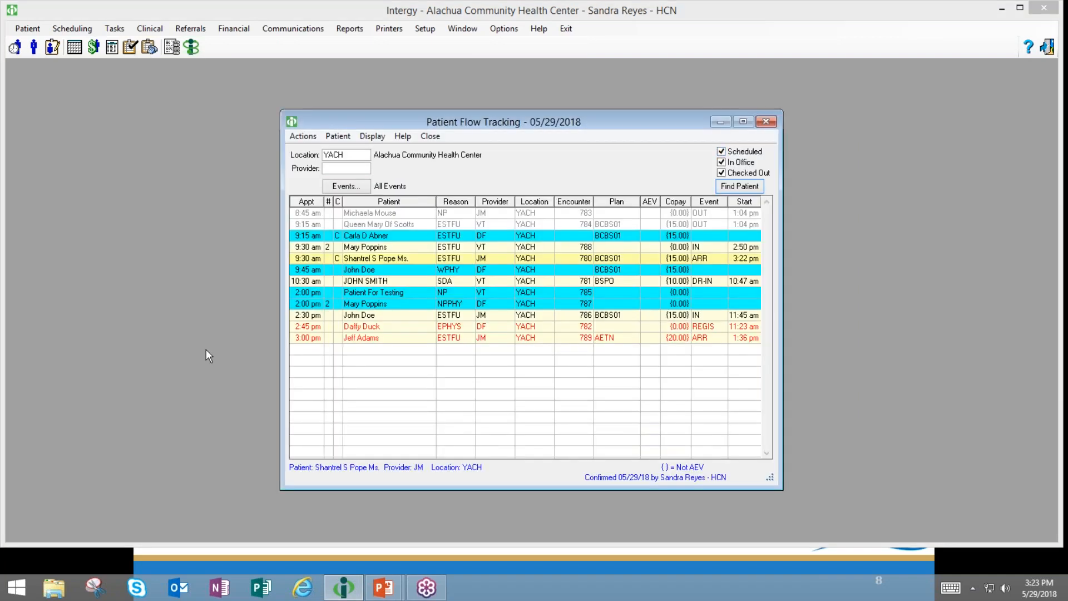
pyautogui.doubleClick(406, 258)
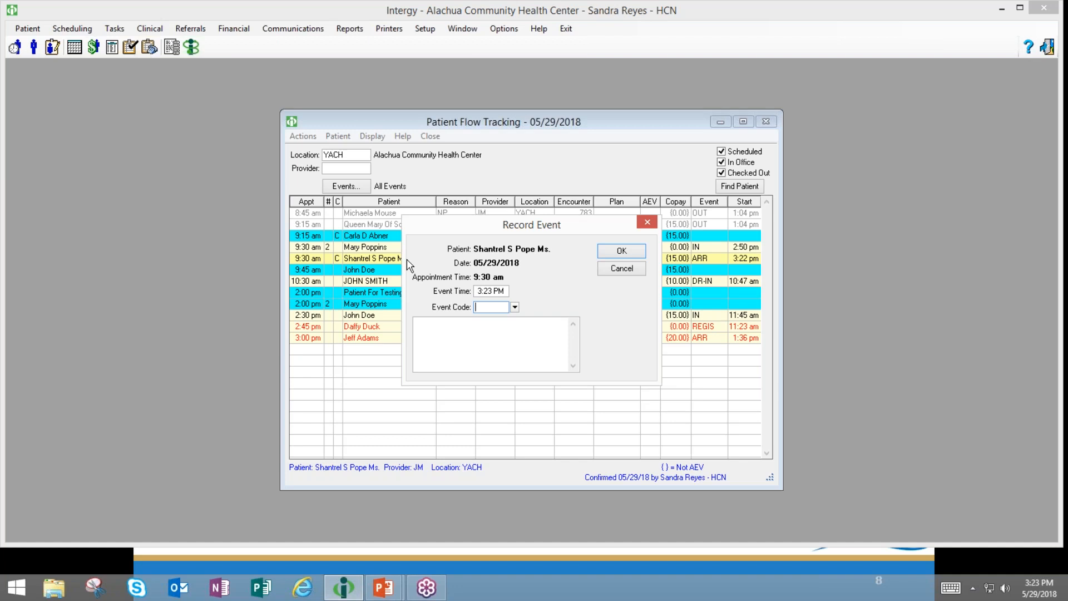
# - Save a REGIS Registration event for the 9:30 am patient
pyautogui.write('REGIS')
pyautogui.click(603, 253)
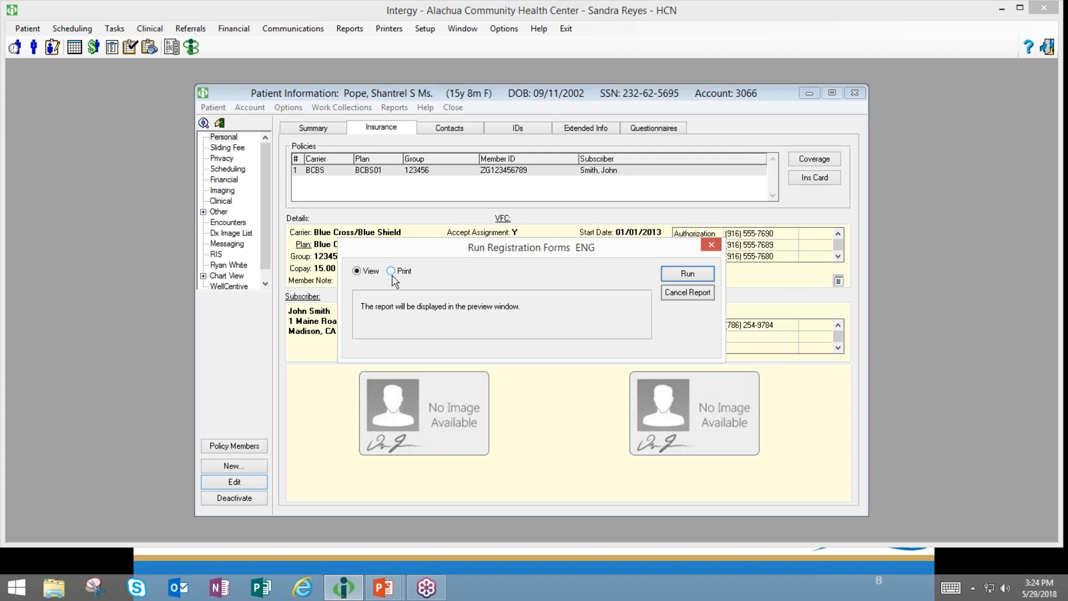
# - Cancel the Run Registration Forms report and close the Patient Information window
pyautogui.click(677, 295)
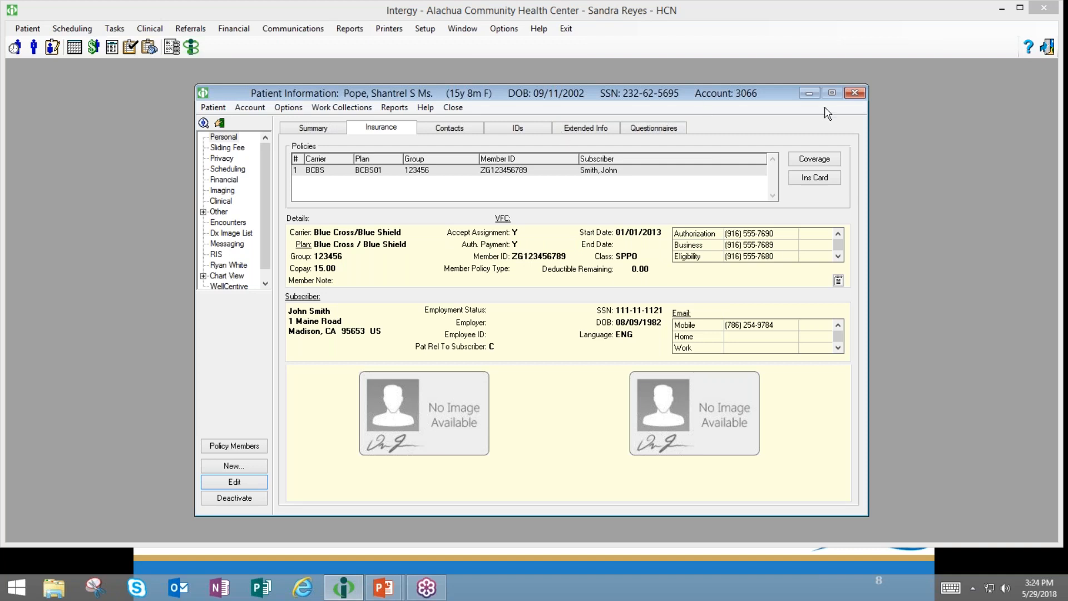
pyautogui.click(853, 93)
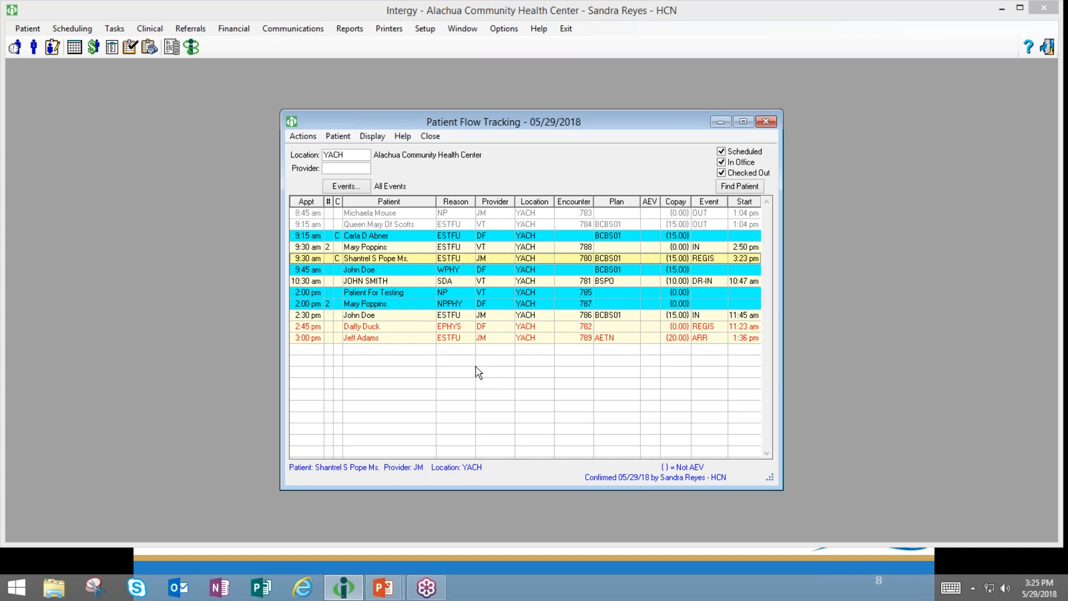
# - Undo the 9:30 am visit's last event, then review the 2:45 pm, 3:00 pm and 8:45 am appointments
pyautogui.rightClick(651, 264)
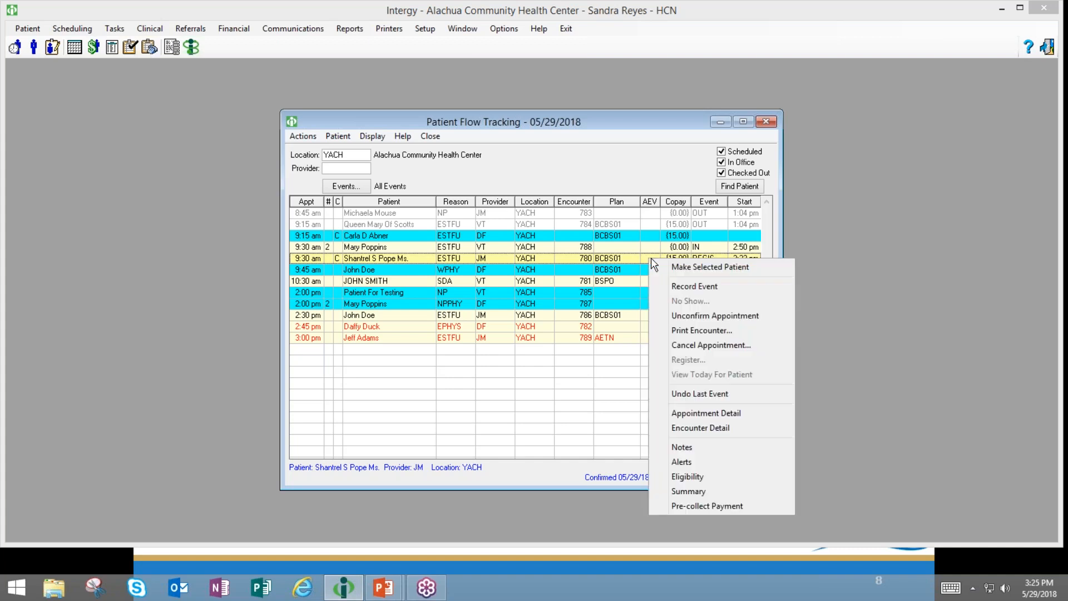
pyautogui.click(680, 395)
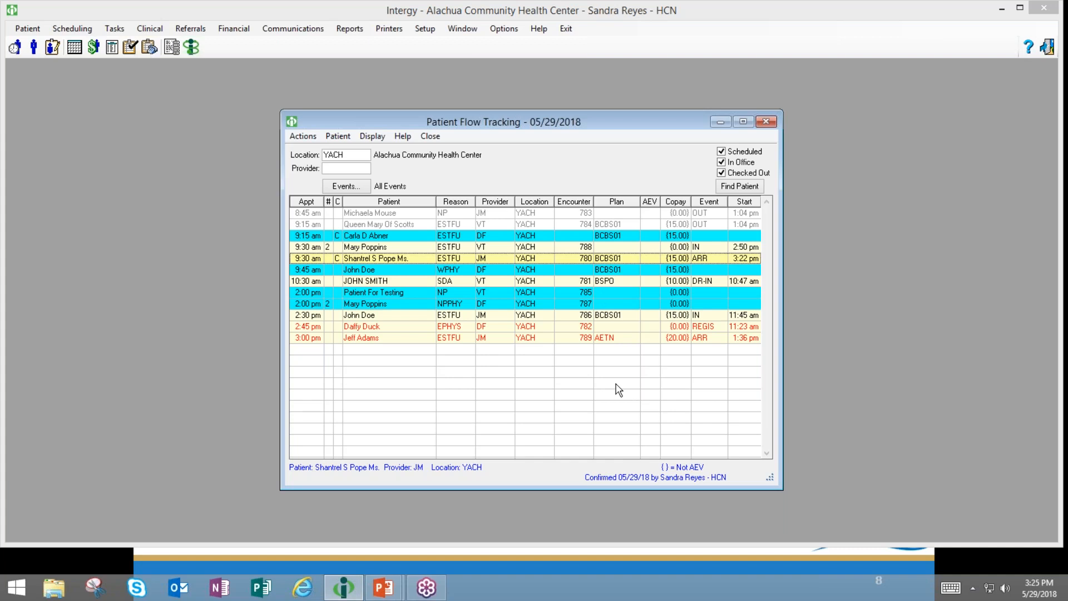
pyautogui.click(600, 330)
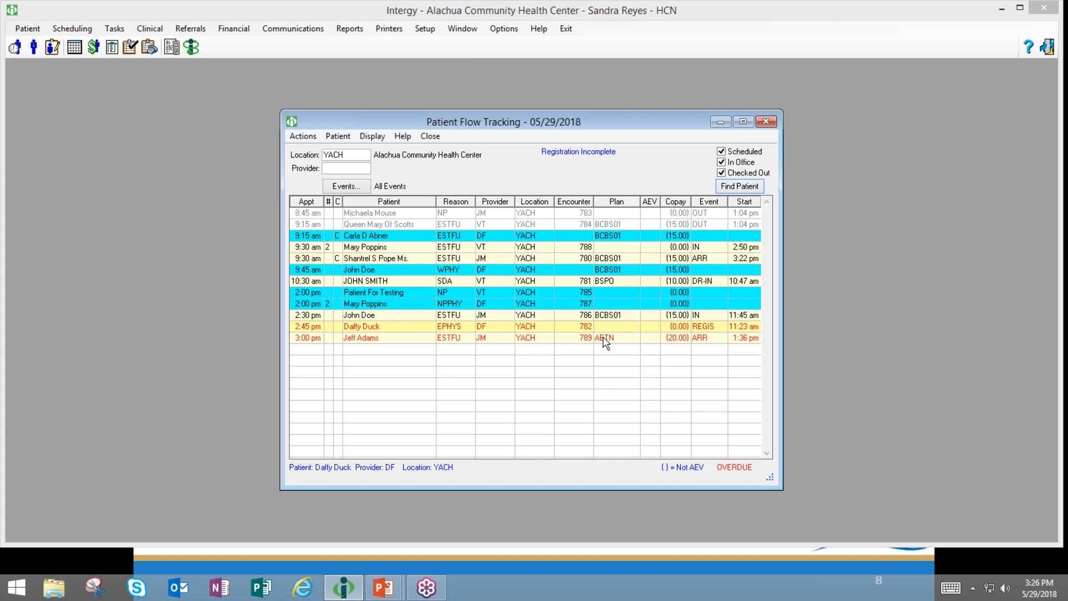
pyautogui.click(603, 338)
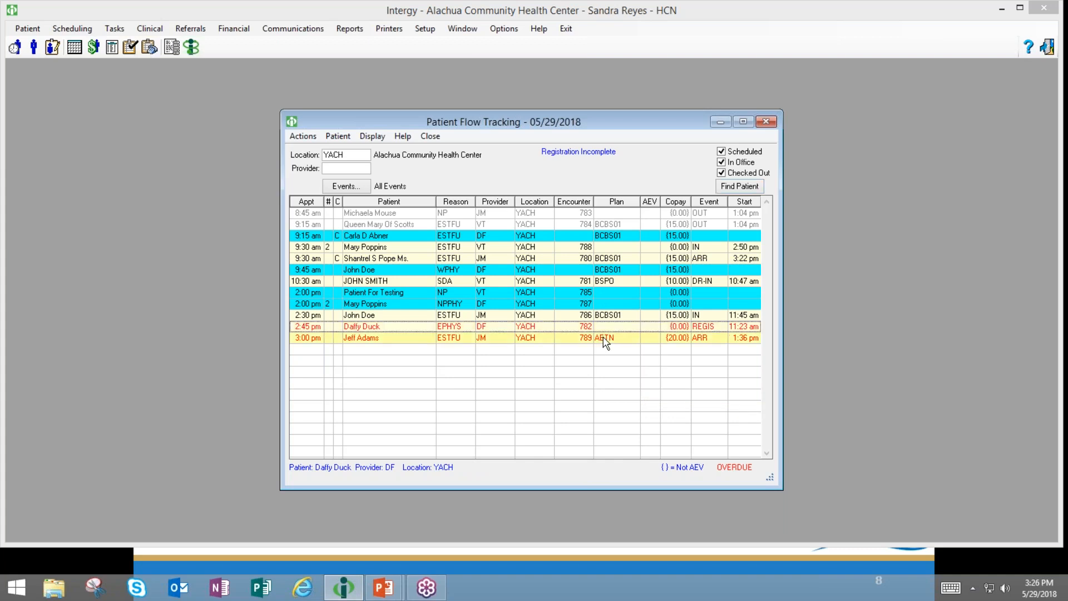
pyautogui.click(750, 328)
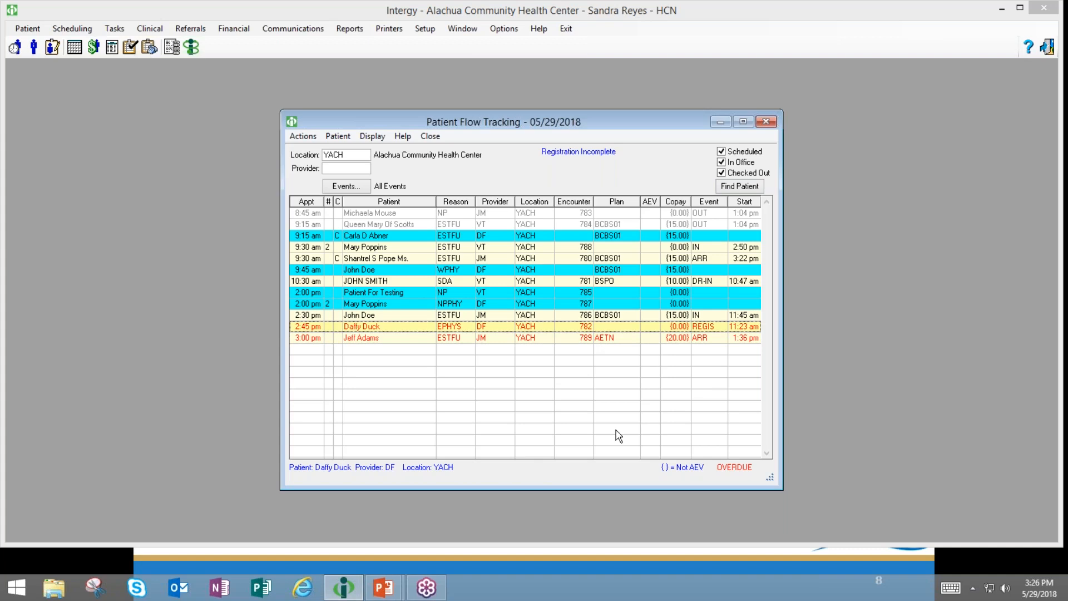
pyautogui.click(622, 341)
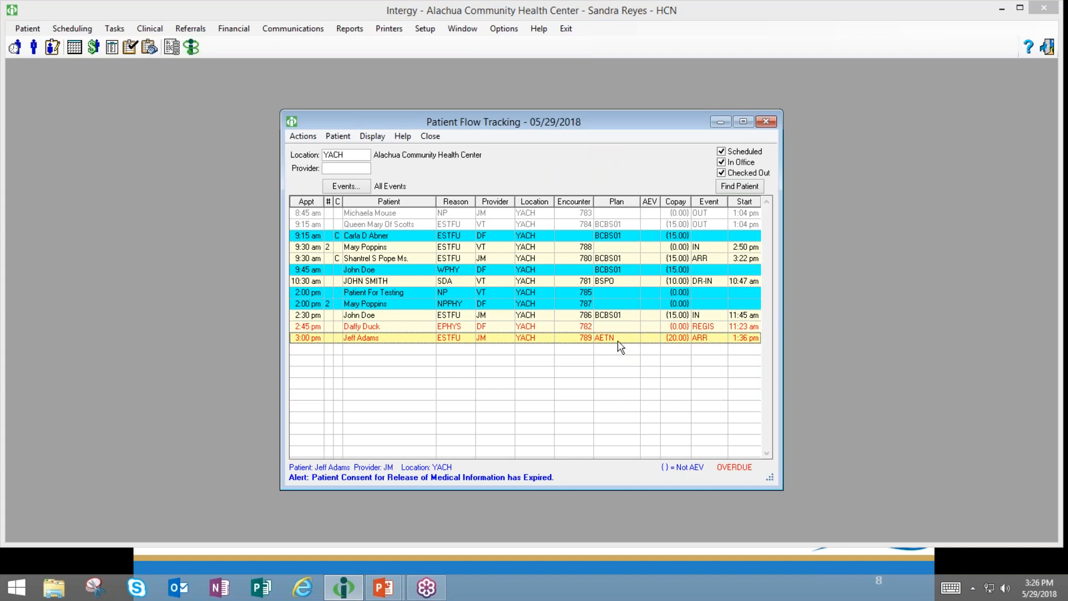
pyautogui.click(546, 213)
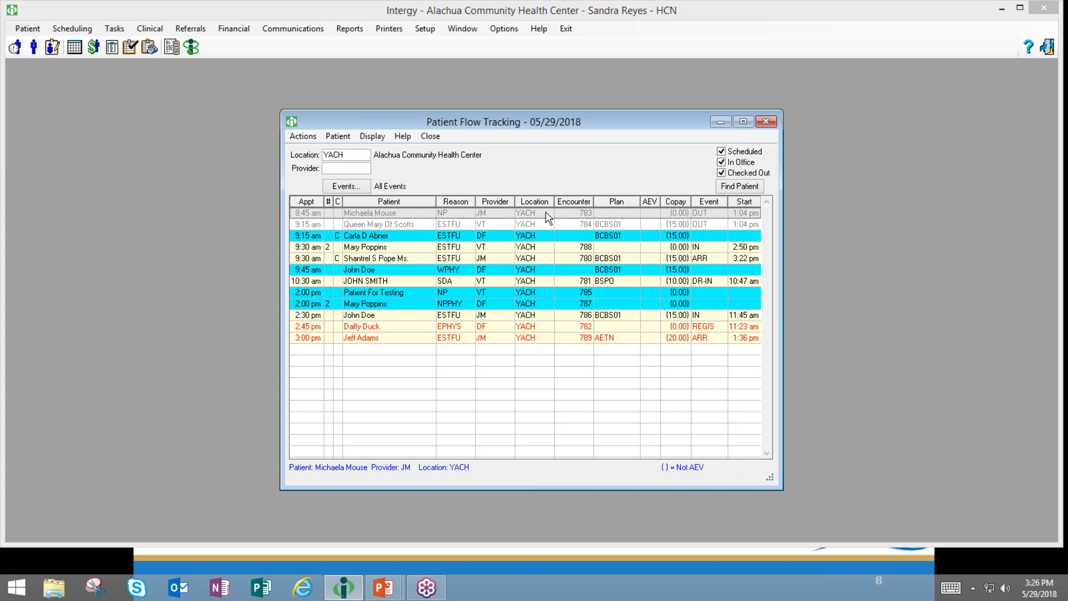
pyautogui.rightClick(547, 218)
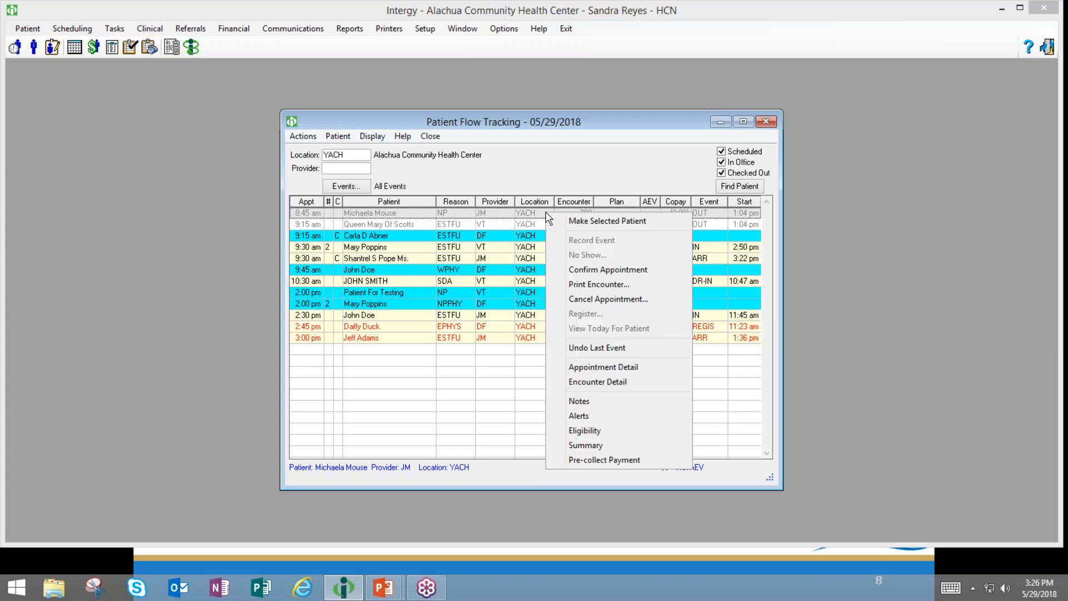
pyautogui.click(578, 382)
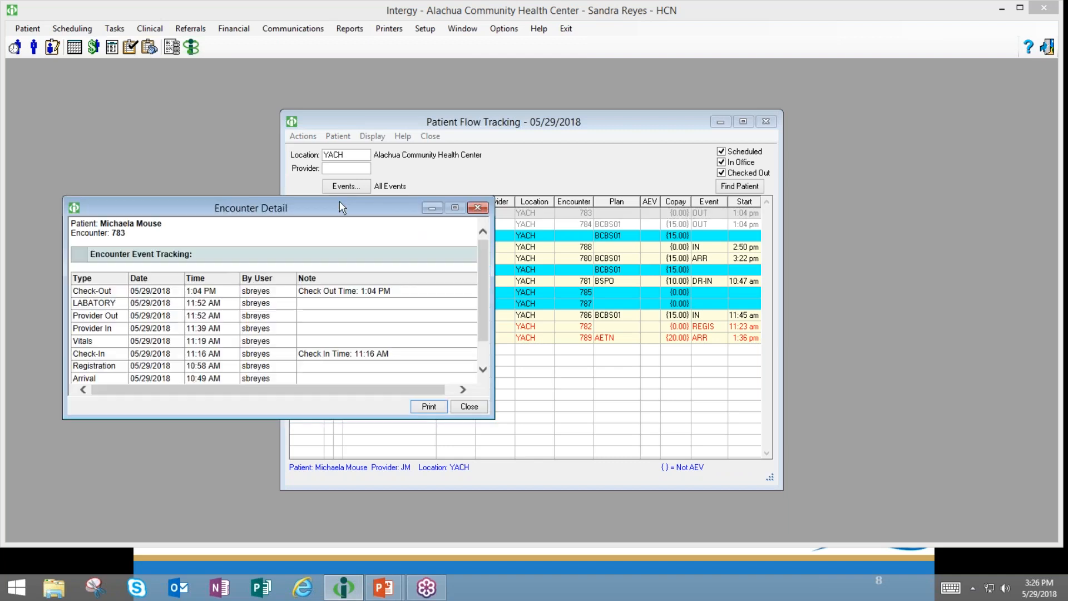
pyautogui.moveTo(339, 203); pyautogui.dragTo(601, 111)
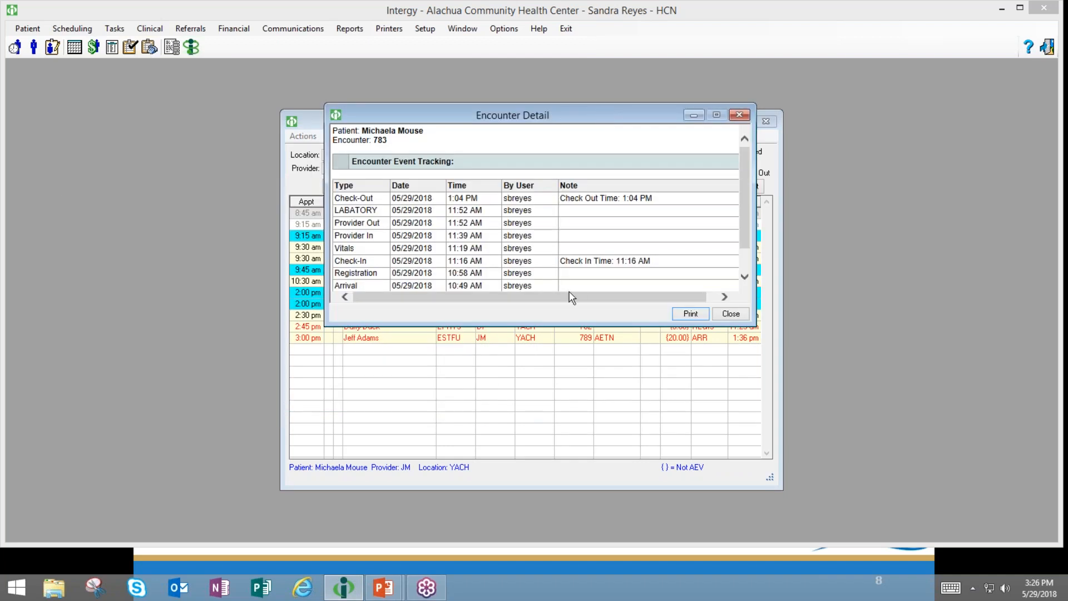
pyautogui.moveTo(551, 326); pyautogui.dragTo(521, 450)
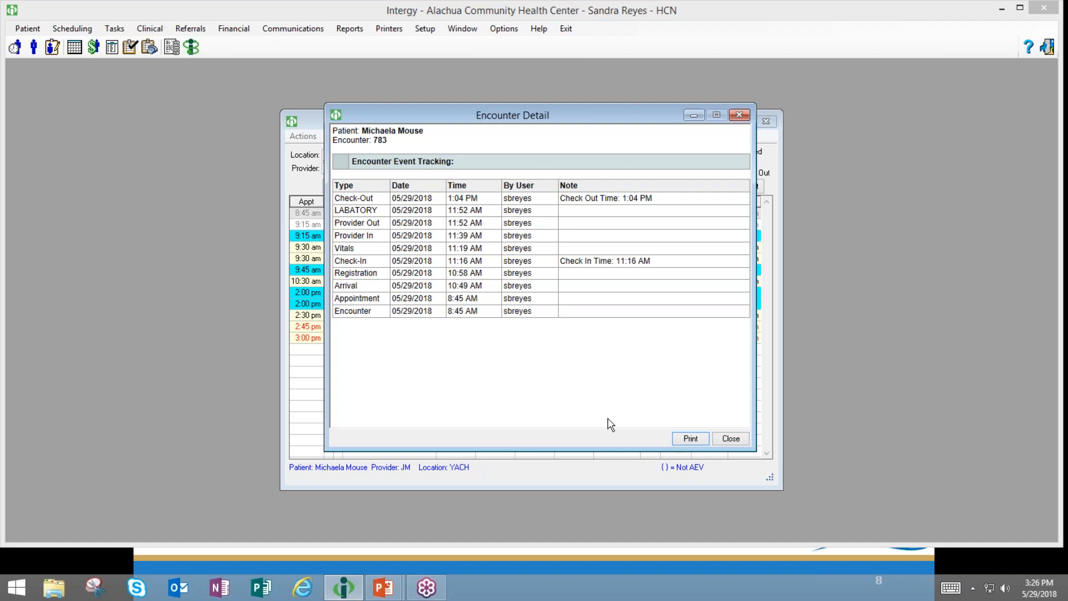
pyautogui.click(723, 443)
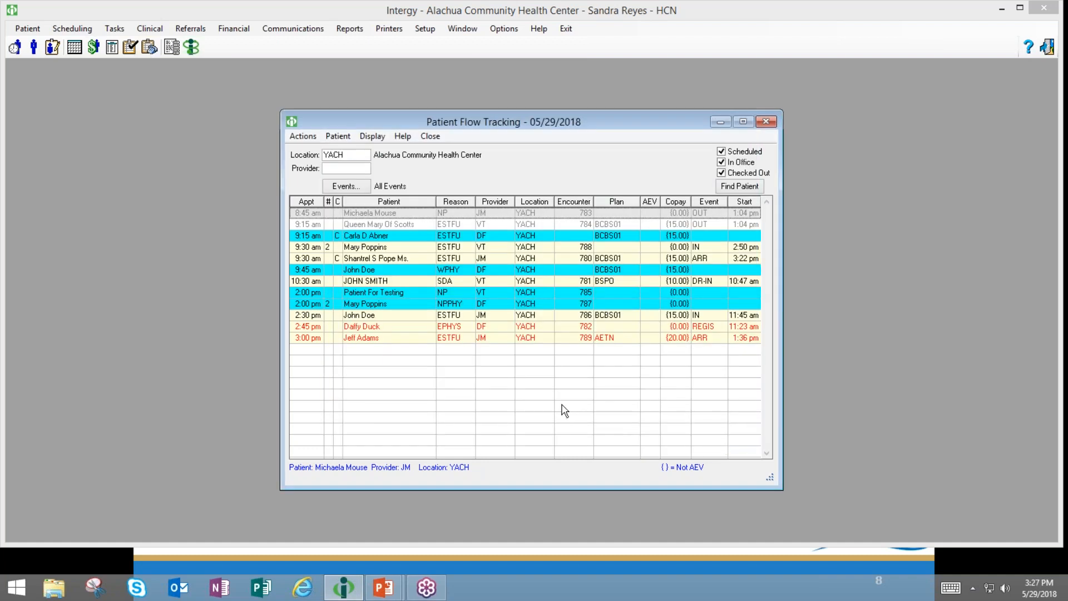
# - Select the 3:00 pm and 2:45 pm appointments, then move Patient Flow Tracking aside and minimize it
pyautogui.click(572, 339)
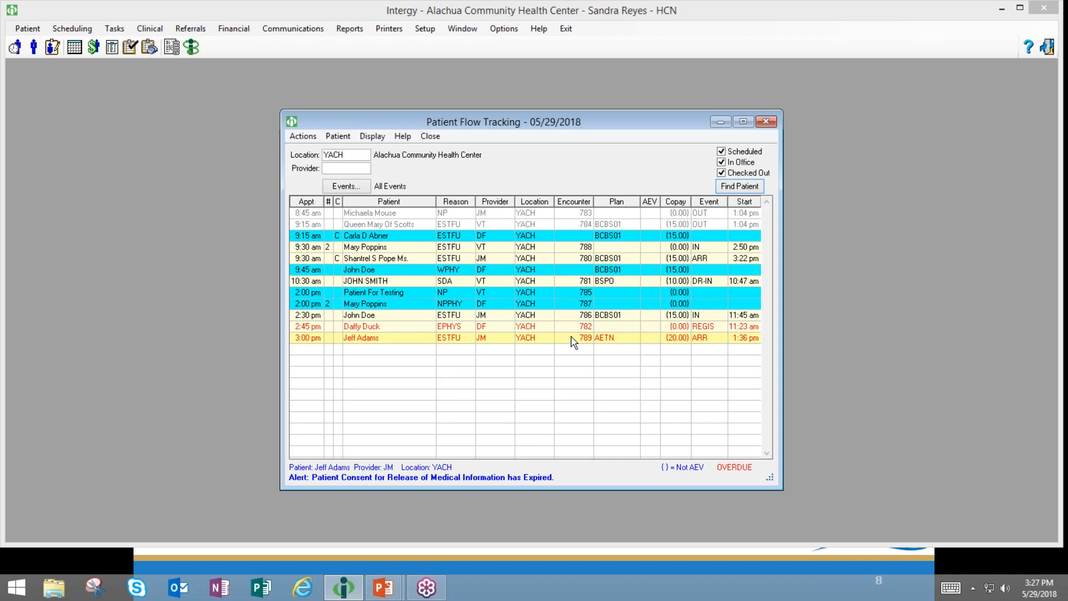
pyautogui.click(566, 327)
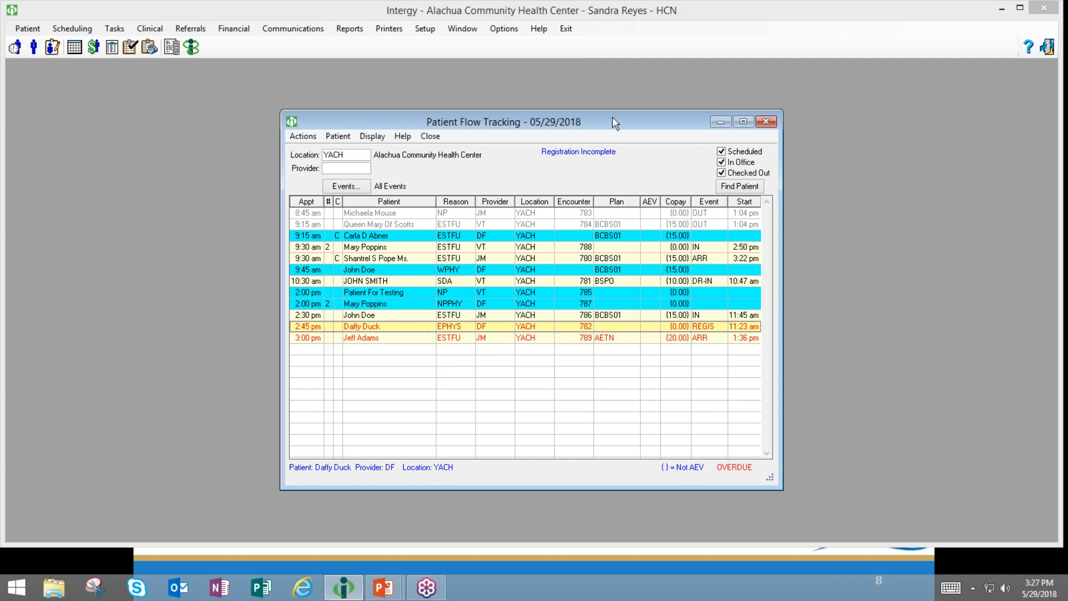
pyautogui.moveTo(615, 124); pyautogui.dragTo(401, 97)
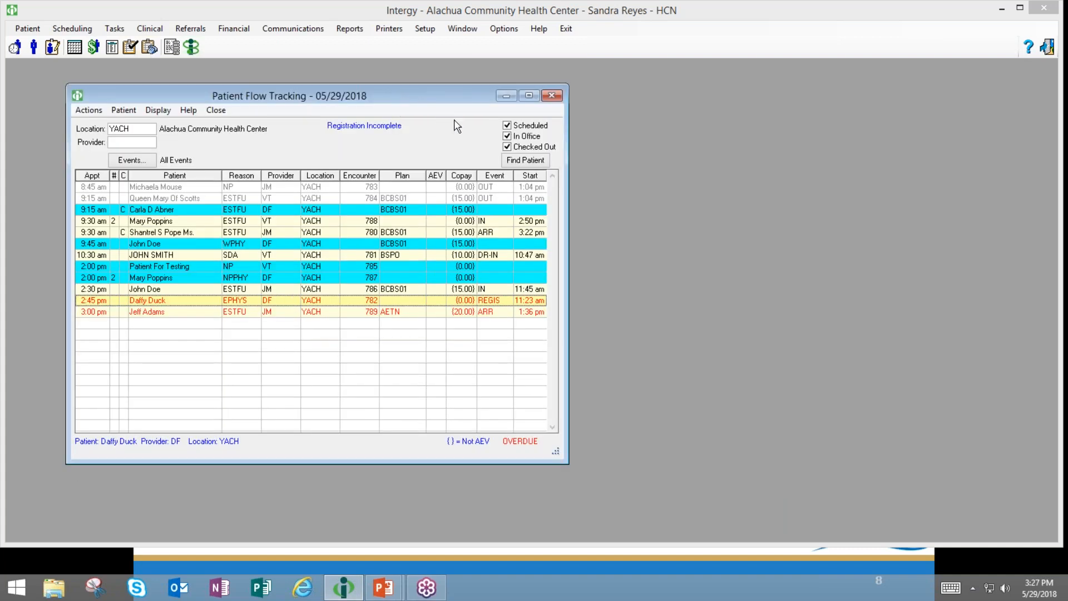
pyautogui.click(505, 96)
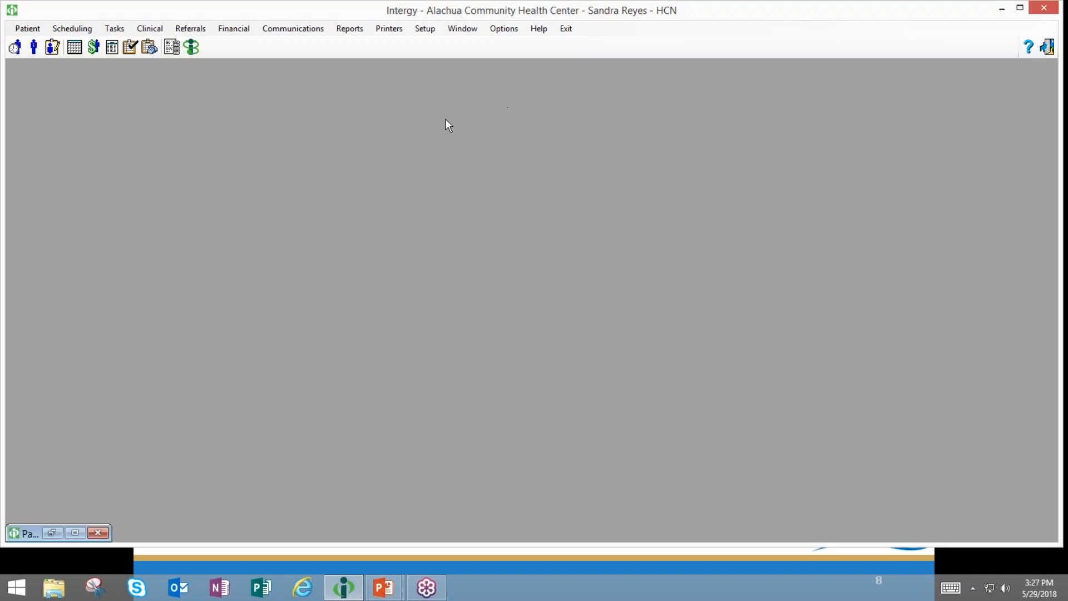
# - Open Action and Event Maintenance through Setup > Codes > Actions & Events to list action codes
pyautogui.click(425, 30)
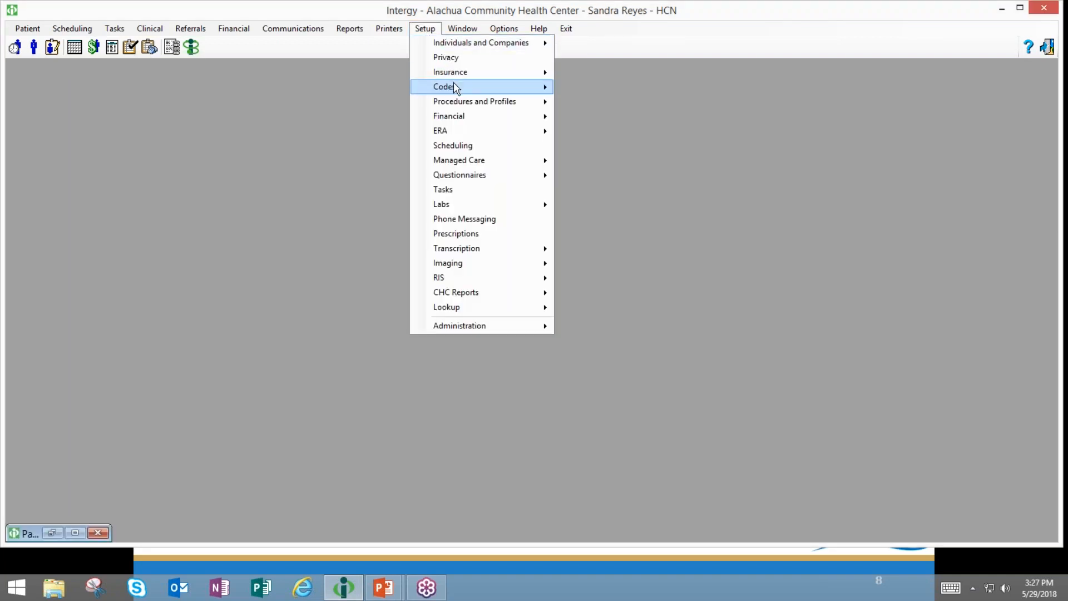
pyautogui.moveTo(456, 89)
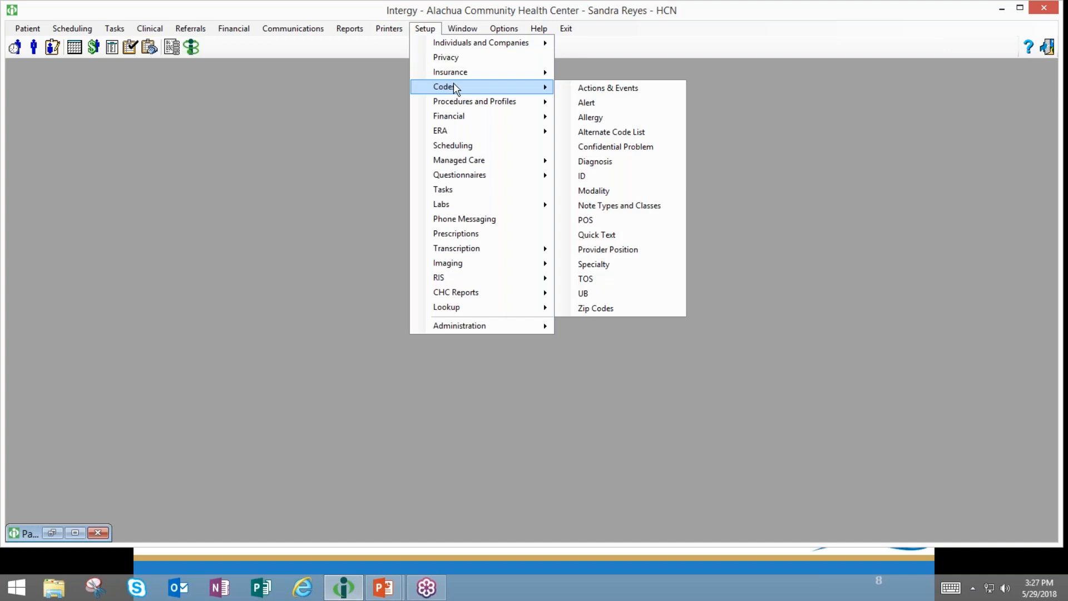
pyautogui.click(582, 90)
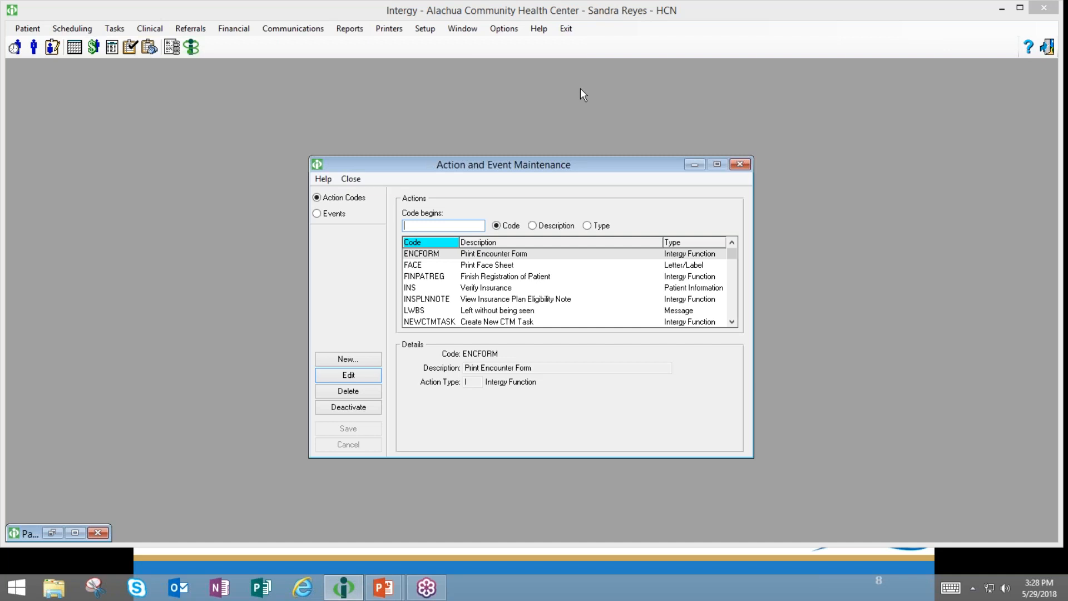
pyautogui.hotkey('alt', 'Tab')
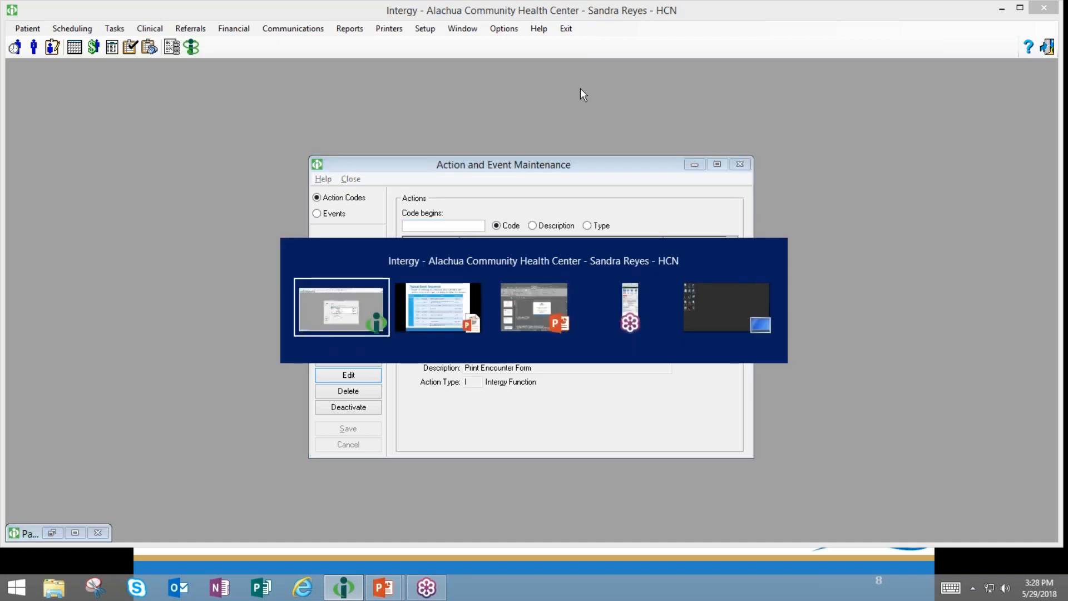
# - Advance the PowerPoint slide show to slide 12 on action code types, then return to Intergy
pyautogui.hotkey('alt', 'Tab')
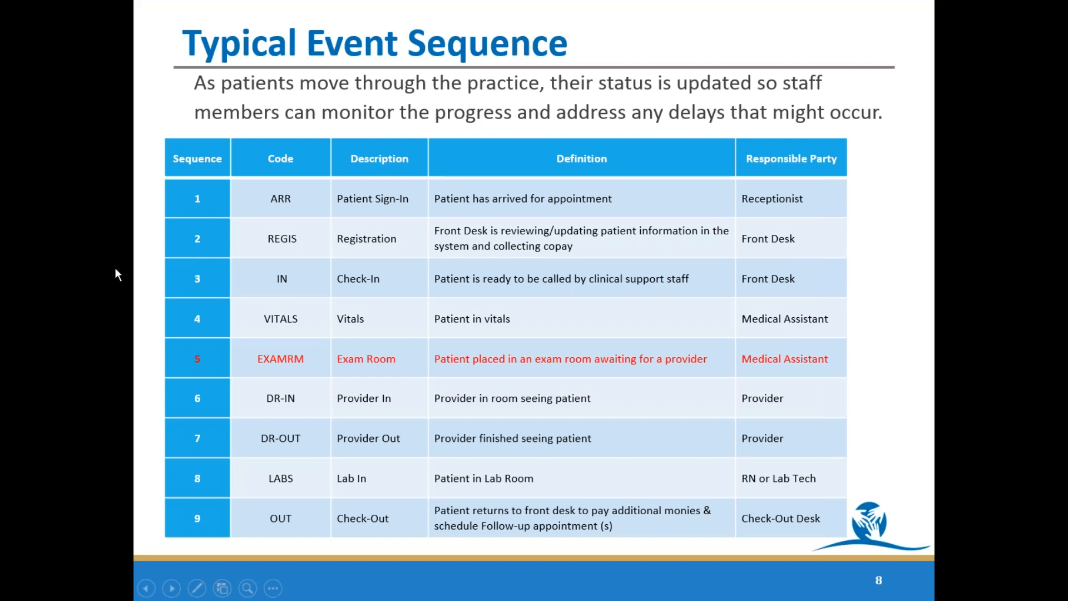
pyautogui.click(139, 283)
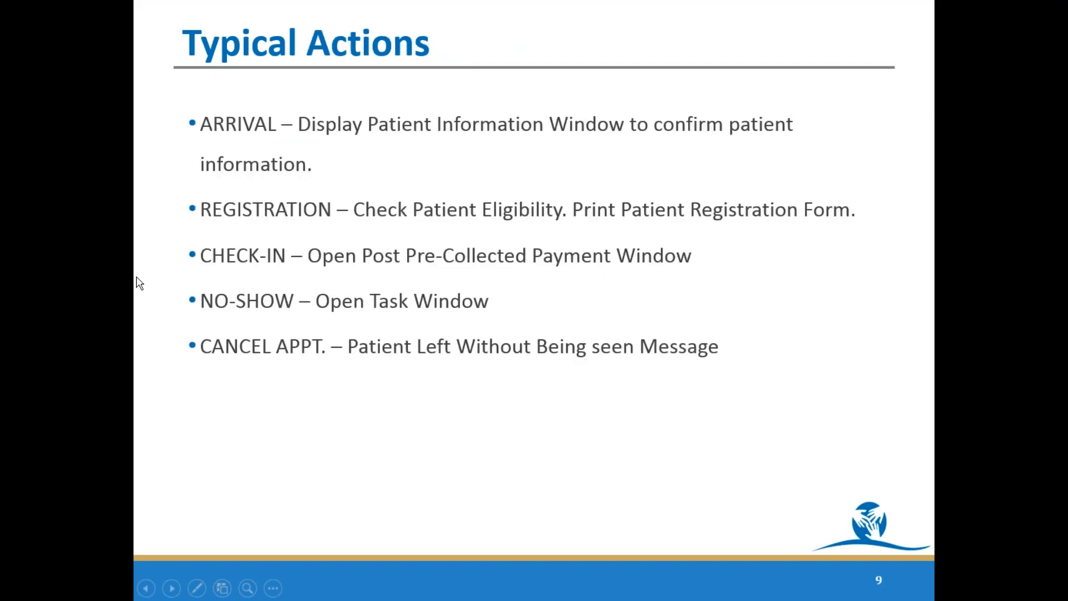
pyautogui.click(139, 283)
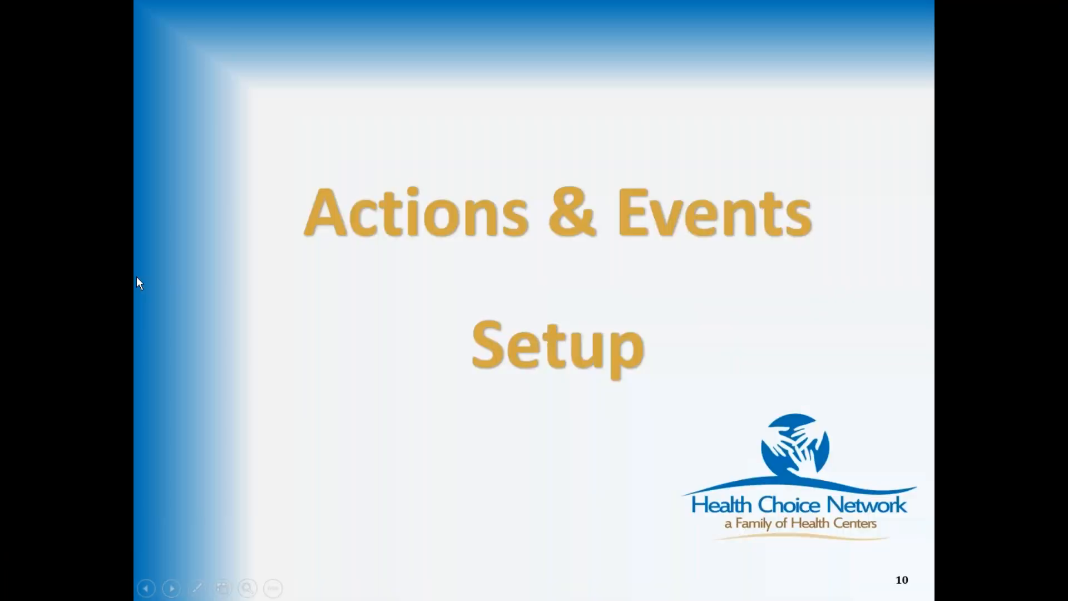
pyautogui.click(139, 283)
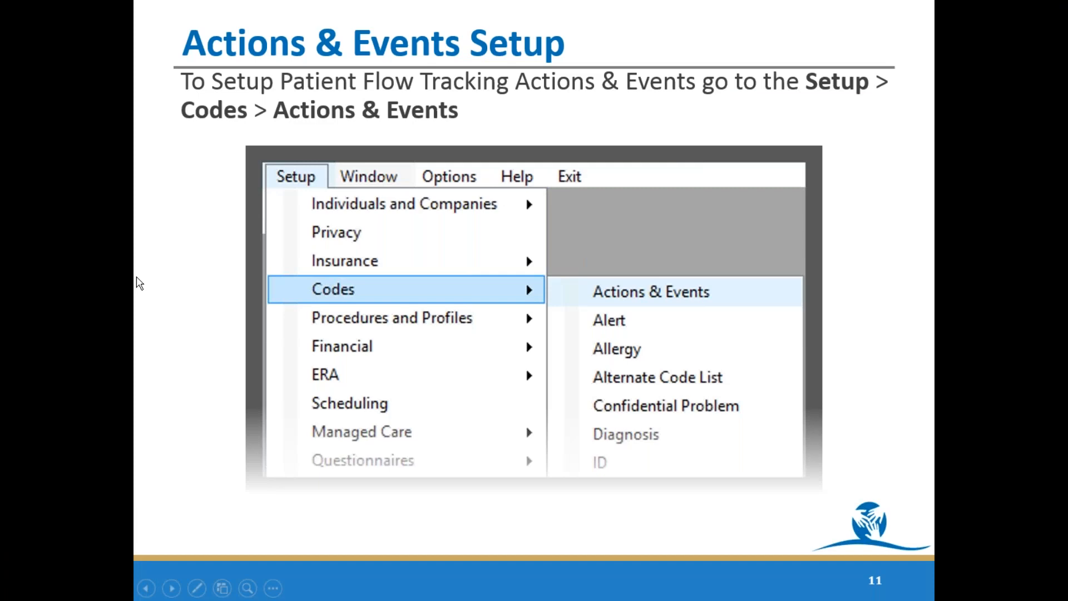
pyautogui.click(139, 282)
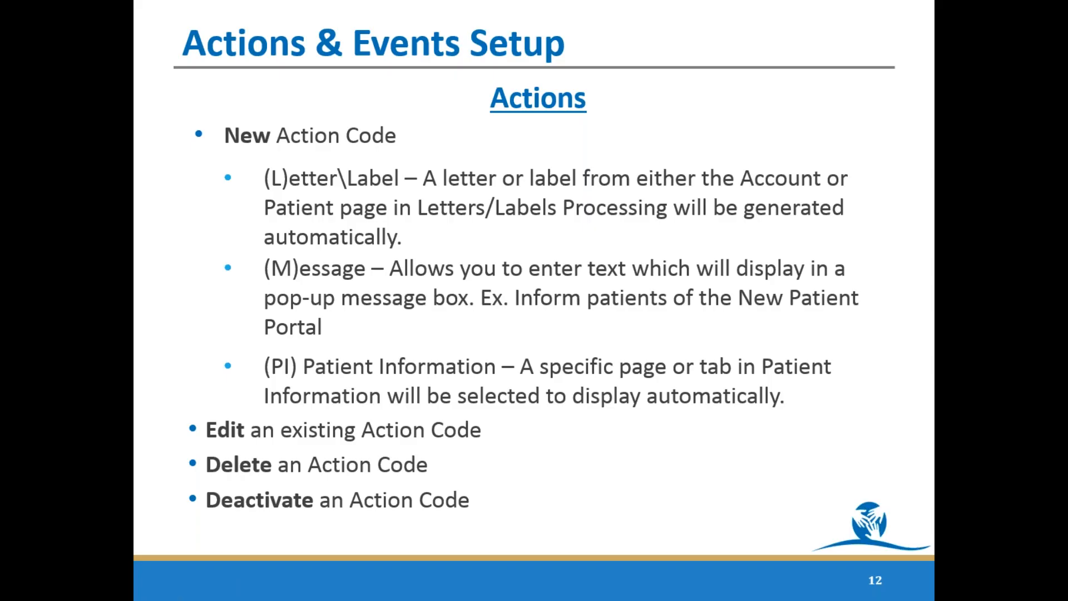
pyautogui.hotkey('alt', 'Tab')
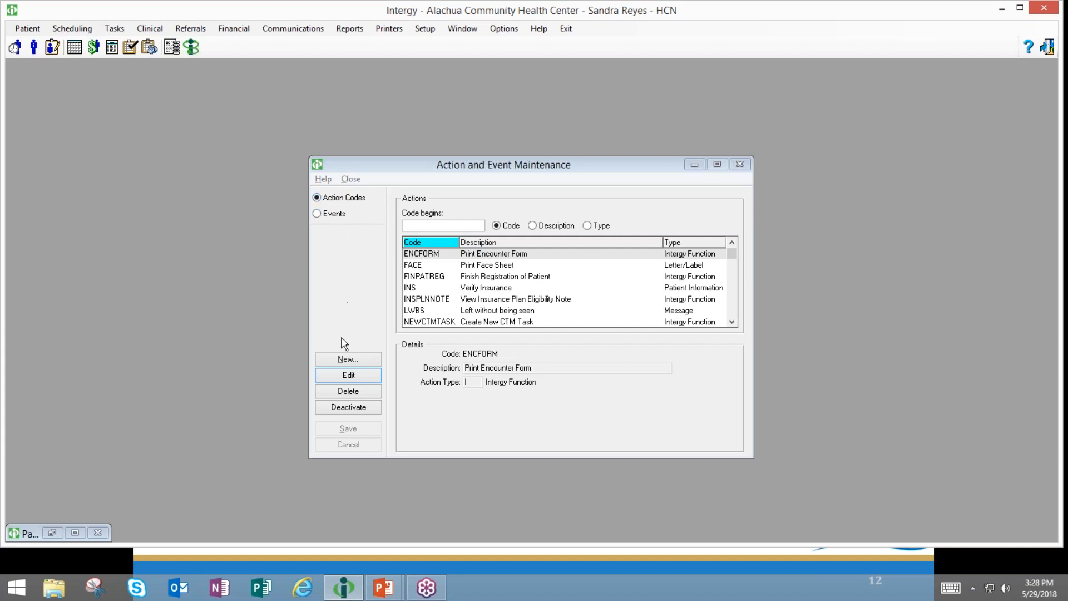
# - Start a new action with code PATPORTALM and description 'Patient Portal Message'
pyautogui.click(338, 360)
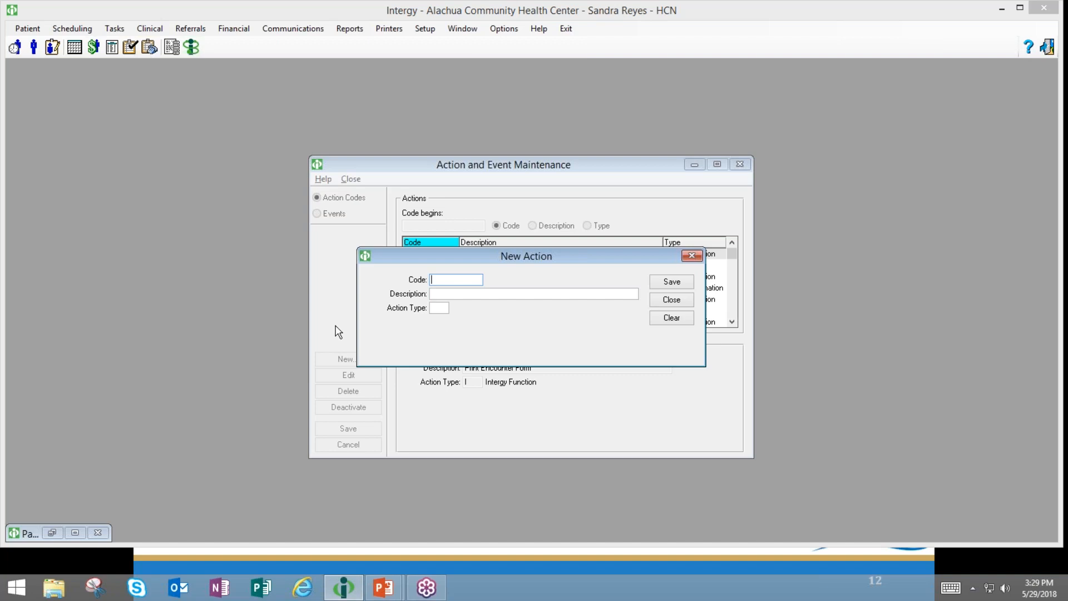
pyautogui.write('PP')
pyautogui.press('BackSpace')
pyautogui.write('ati')
pyautogui.press('BackSpace')
pyautogui.write('PortalM')
pyautogui.press('Tab')
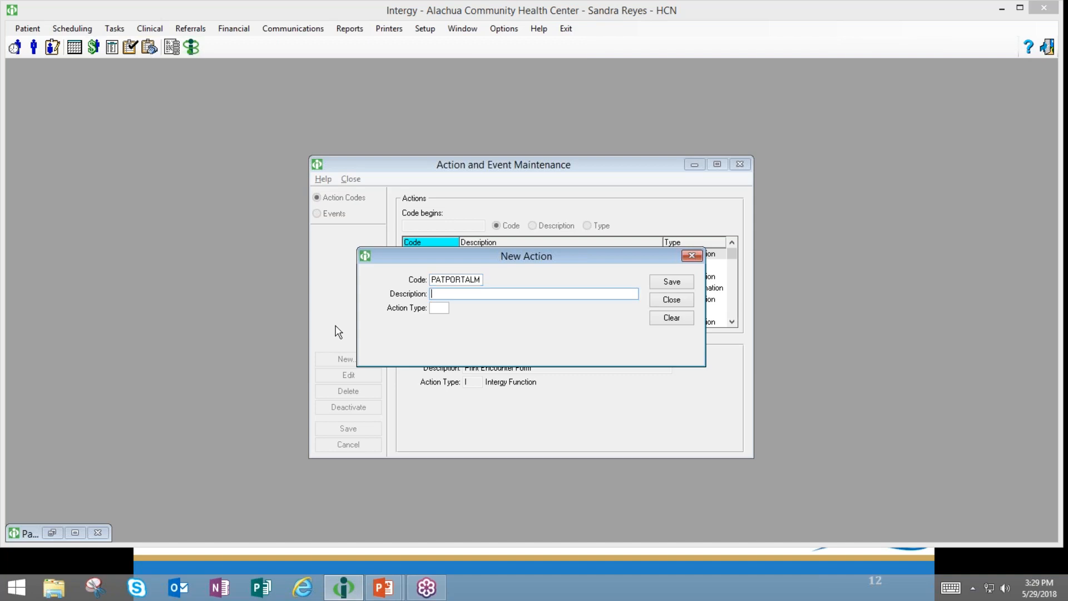
pyautogui.write('Patient Portal Message')
# - Set the new action's action type to L Letter/Label
pyautogui.click(432, 308)
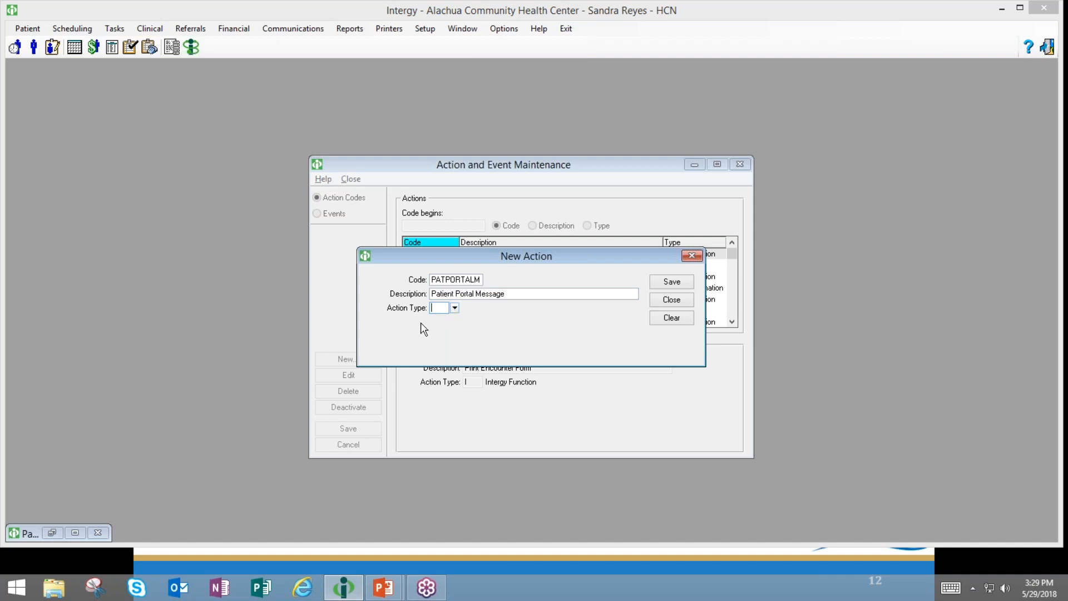
pyautogui.click(455, 307)
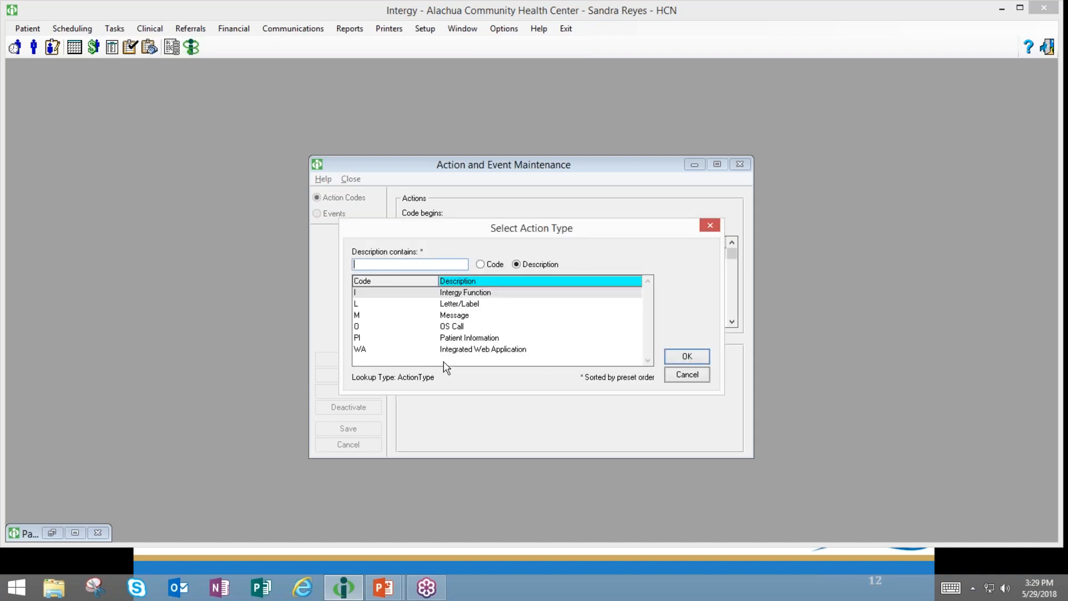
pyautogui.click(467, 292)
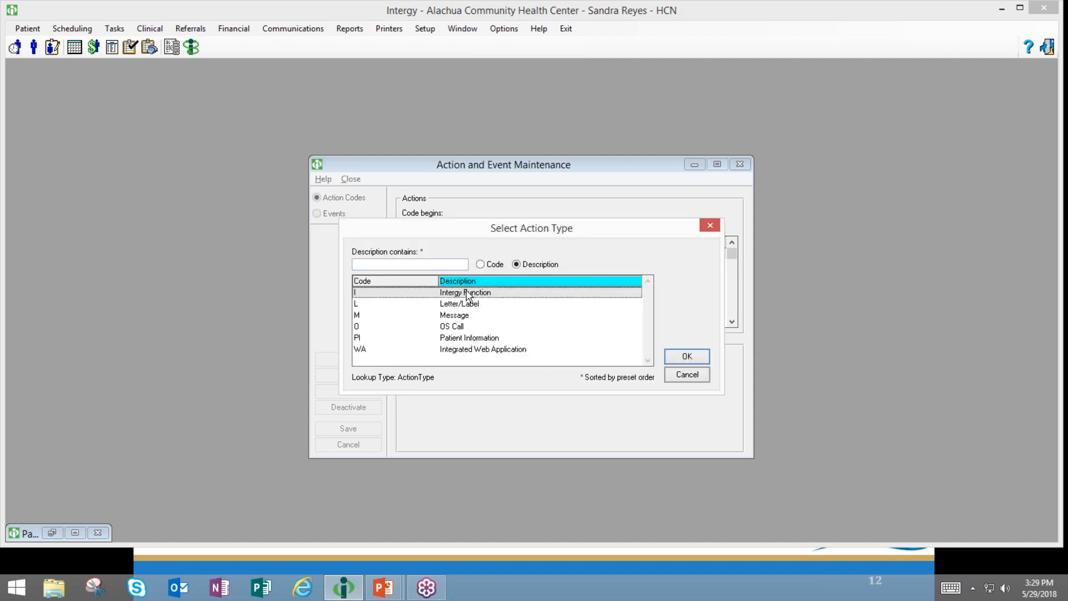
pyautogui.click(456, 327)
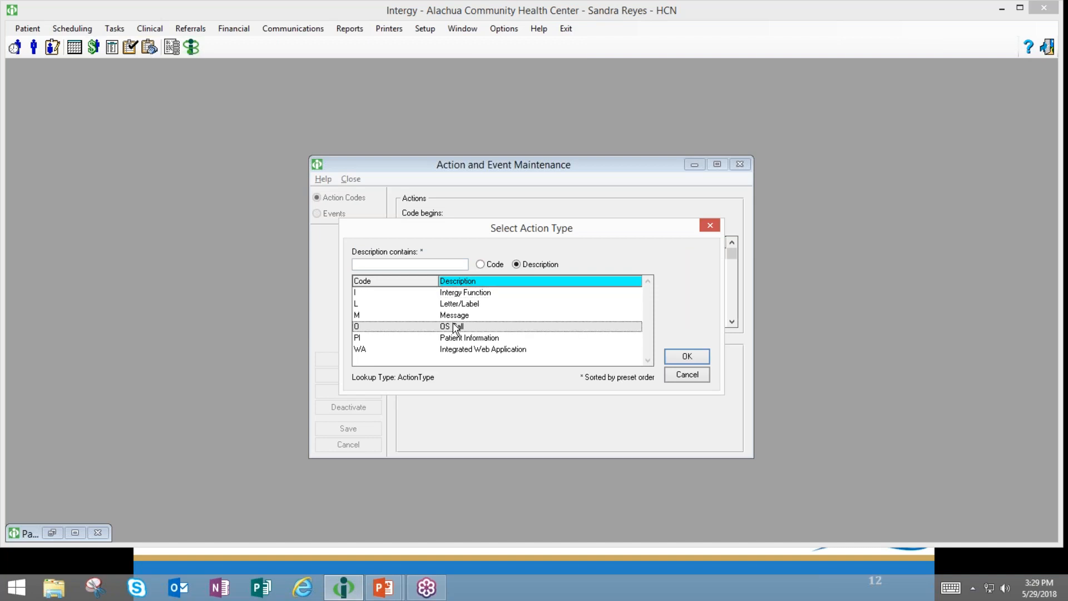
pyautogui.click(452, 305)
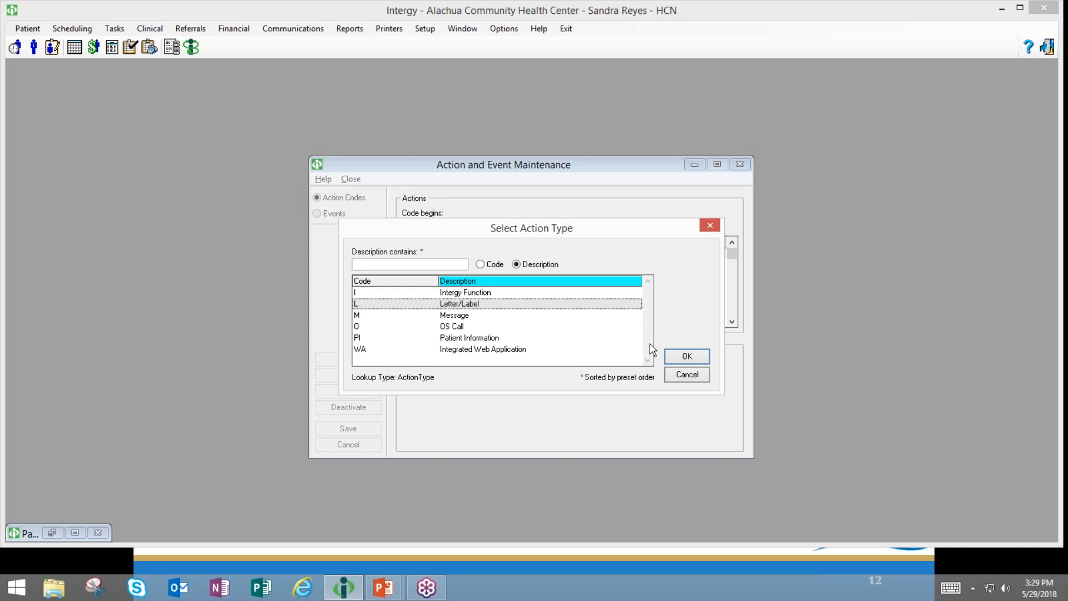
pyautogui.click(686, 359)
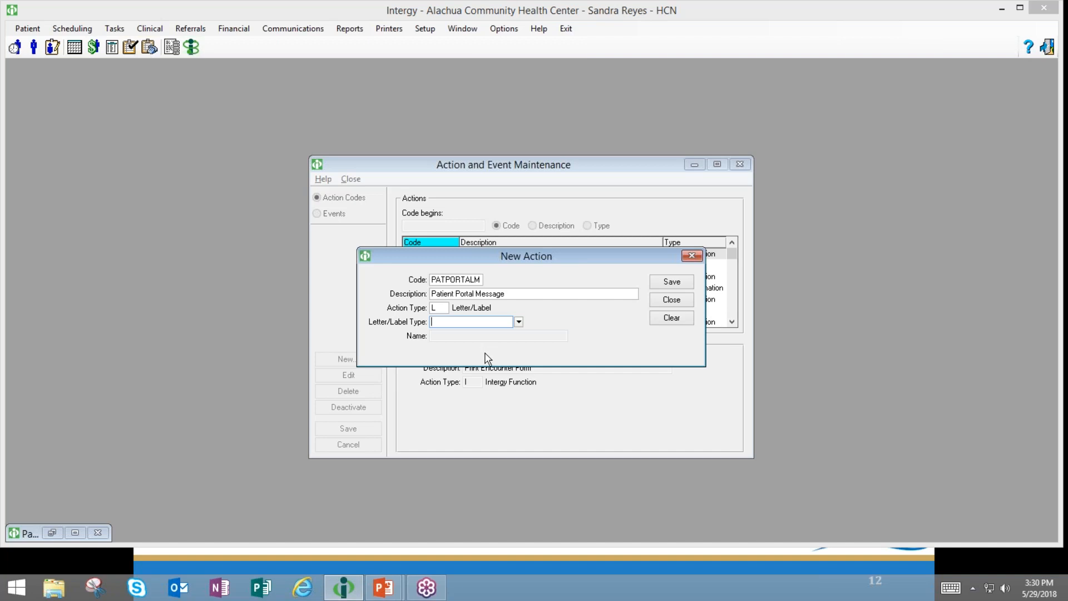
# - Set Letter/Label Type to Patient and the letter Name to General Patient Letters
pyautogui.click(518, 321)
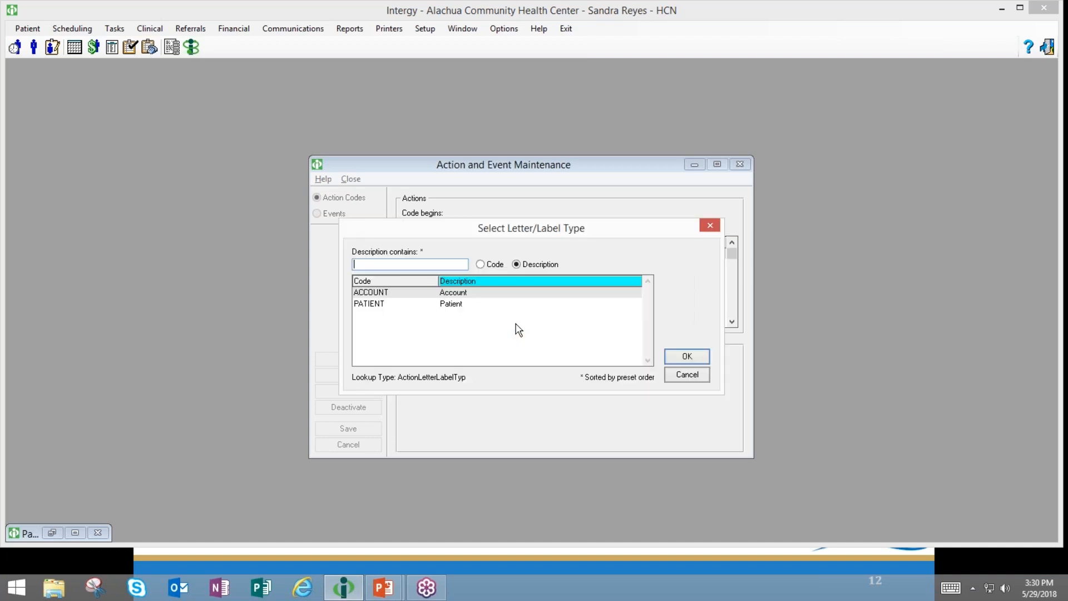
pyautogui.click(411, 306)
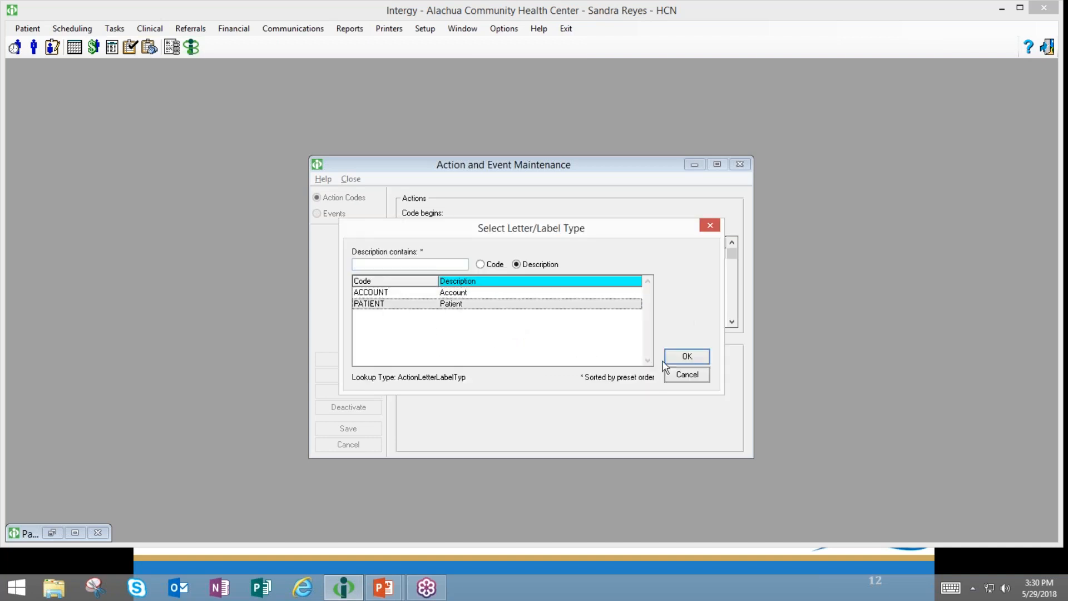
pyautogui.click(680, 359)
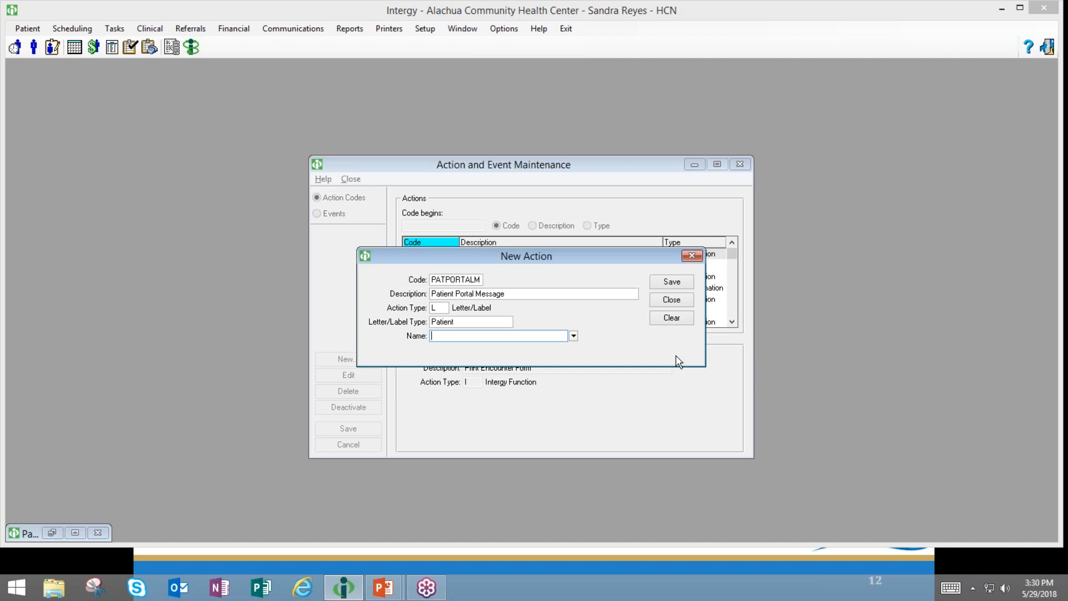
pyautogui.click(573, 336)
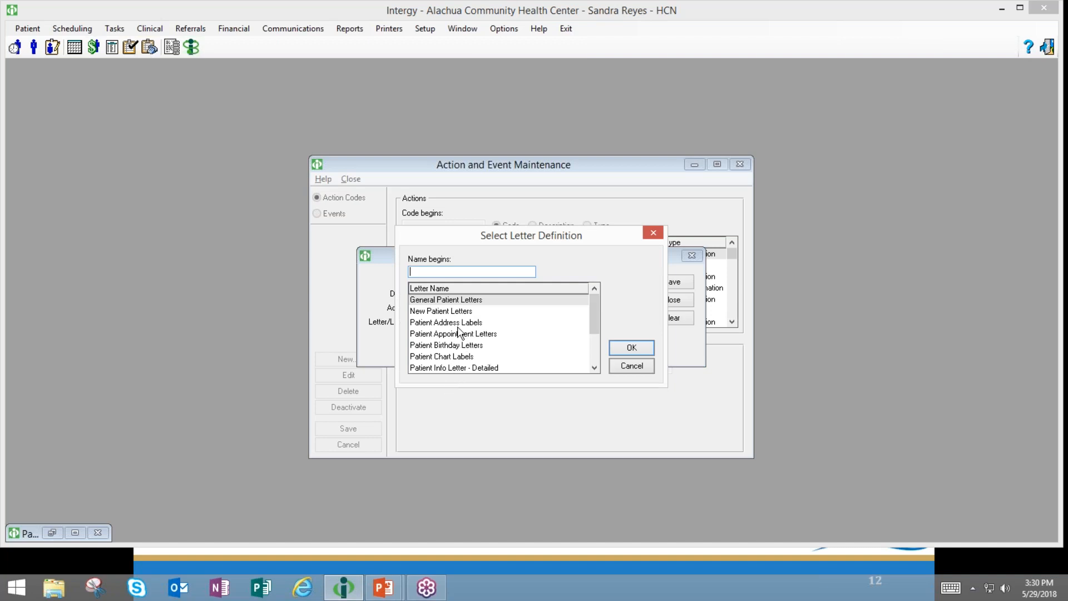
pyautogui.click(454, 300)
pyautogui.click(630, 348)
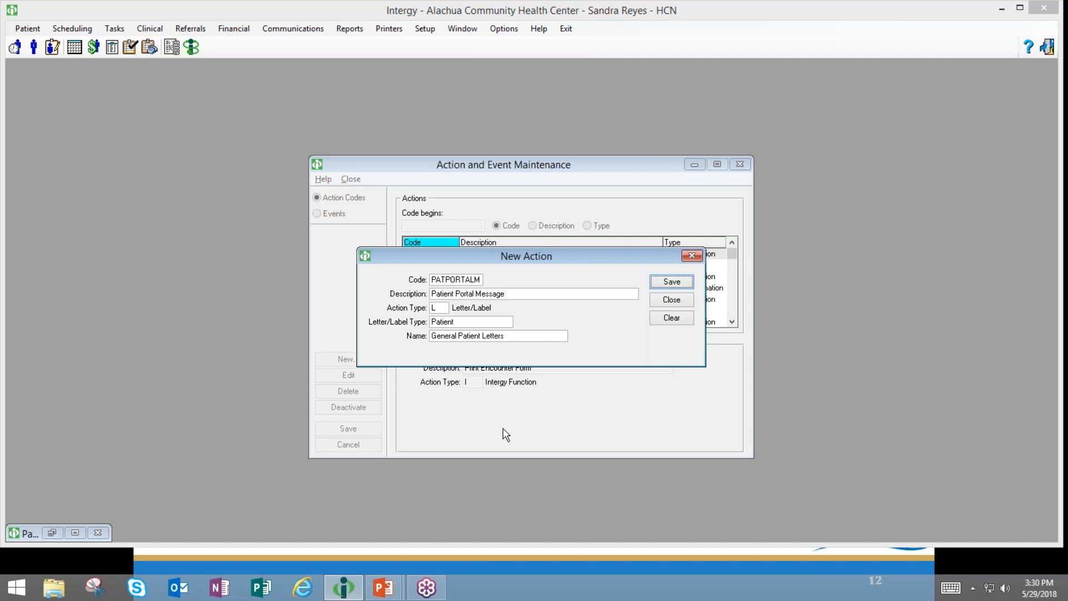
pyautogui.click(443, 308)
# - Make it an Information Message reading 'Inform Patient how to access the Patient Portal'
pyautogui.click(455, 308)
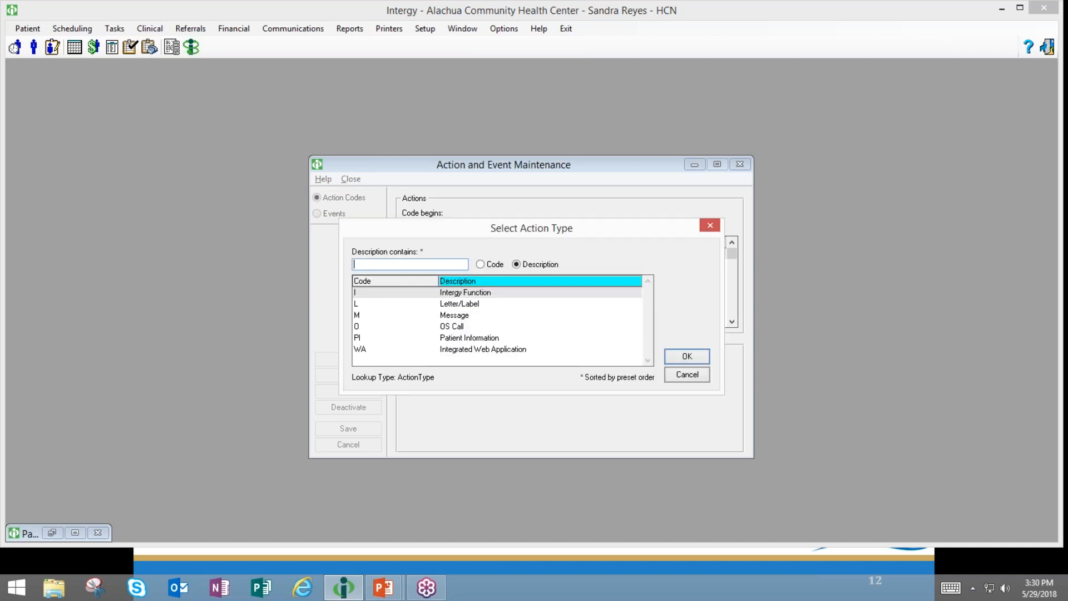
pyautogui.click(437, 316)
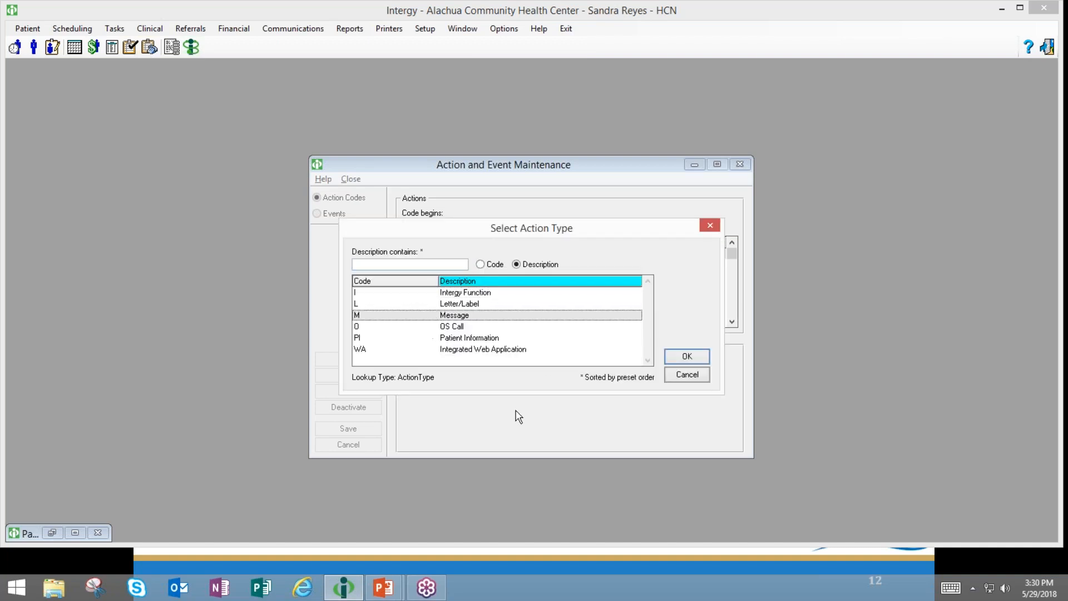
pyautogui.click(686, 359)
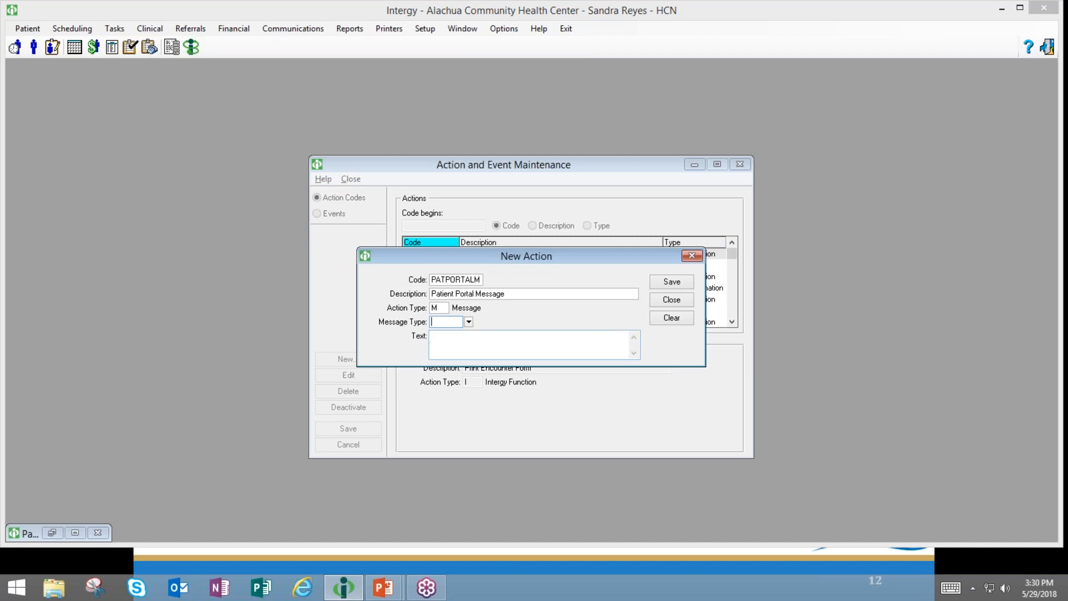
pyautogui.click(469, 323)
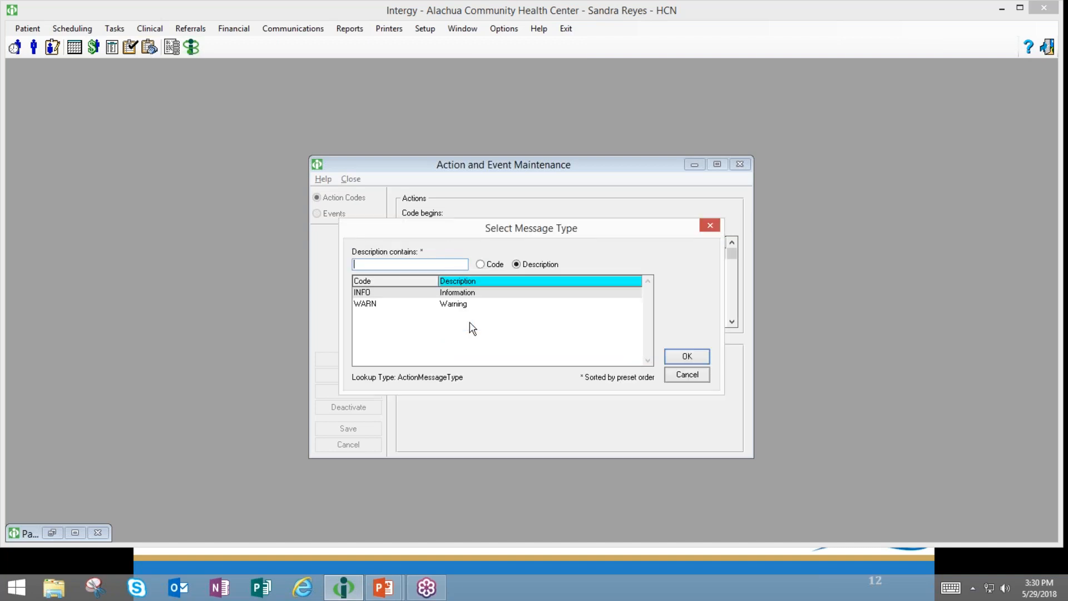
pyautogui.click(689, 358)
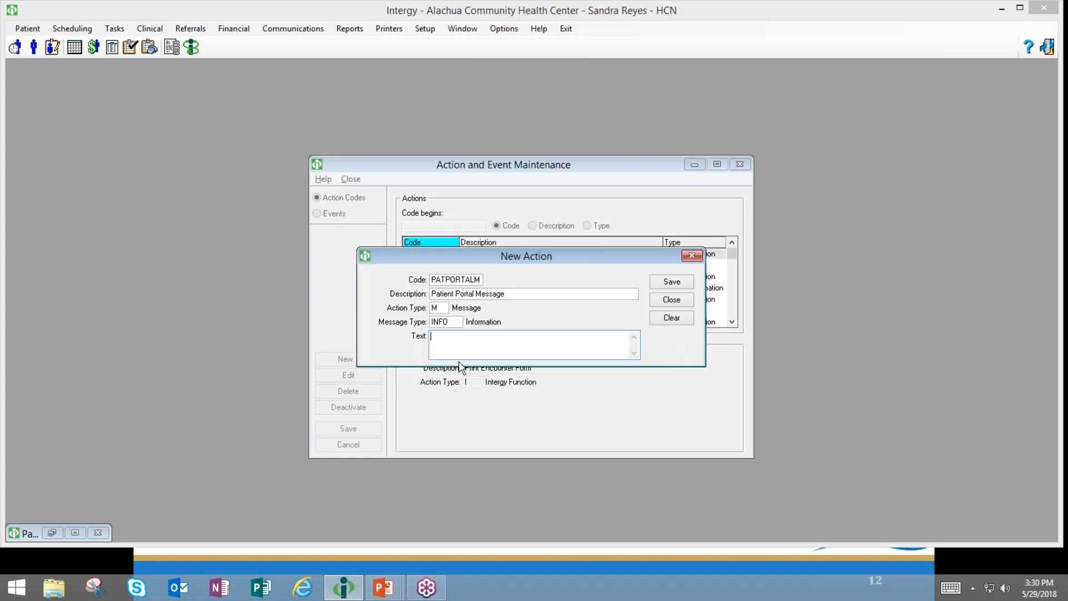
pyautogui.write('Inform Patient how to access the Patient Portal')
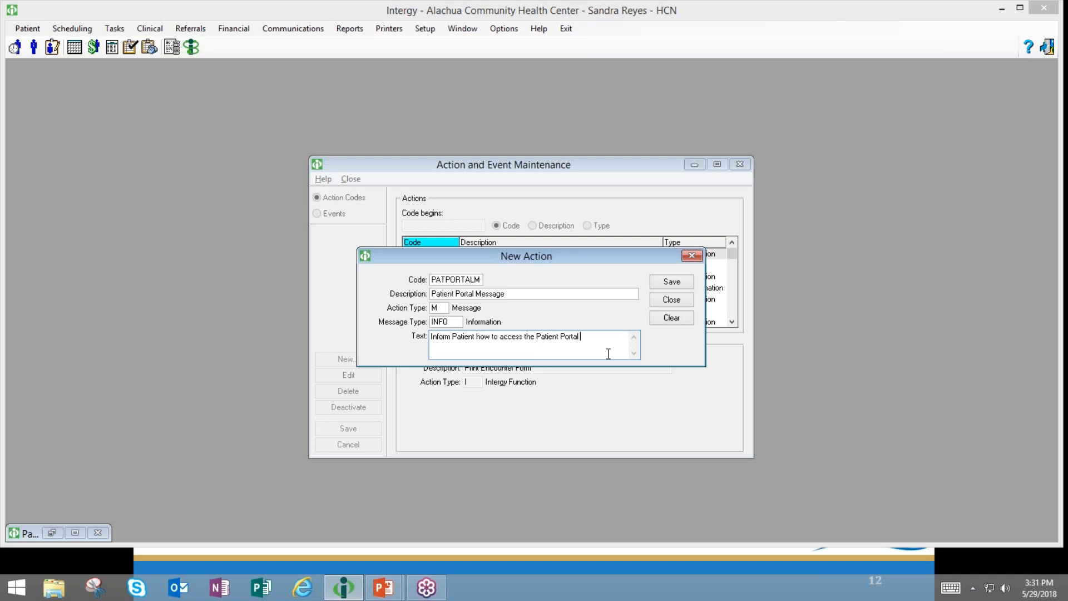
# - Change the action type to PI Patient Information
pyautogui.click(444, 308)
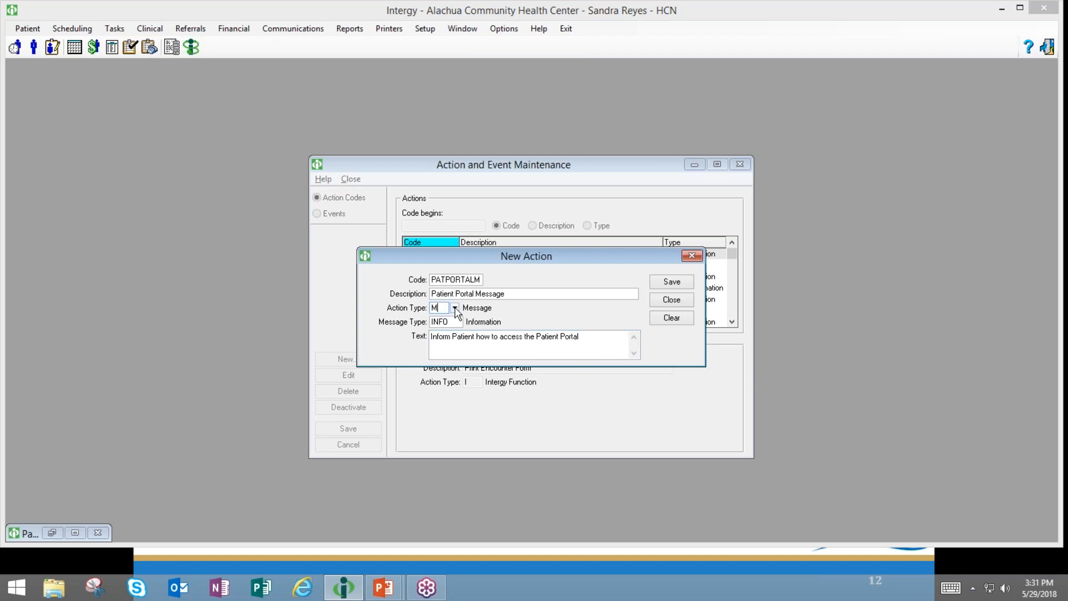
pyautogui.click(455, 309)
pyautogui.click(434, 339)
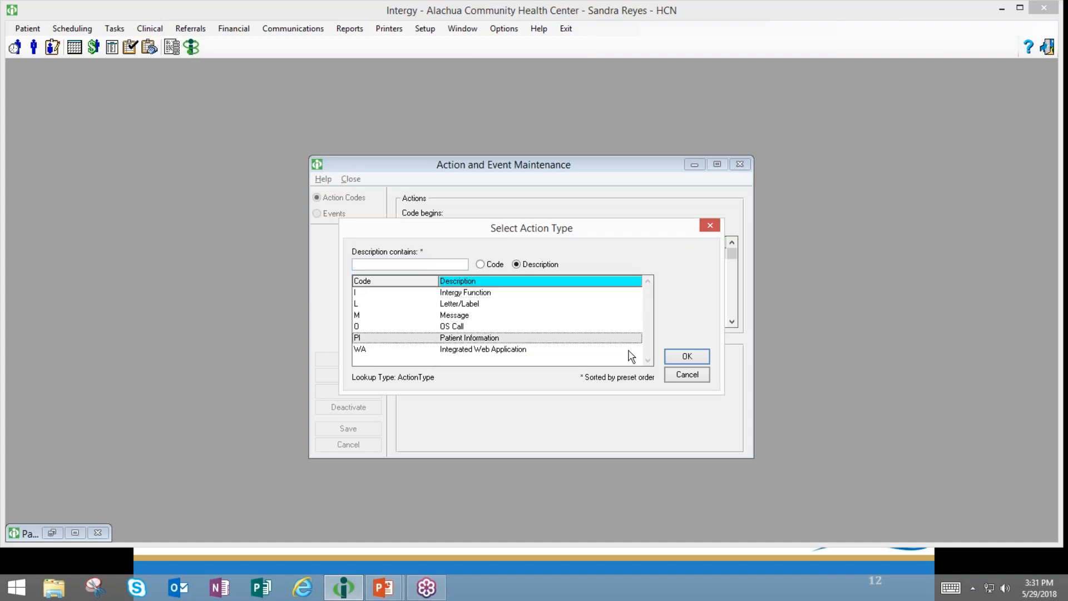
pyautogui.click(688, 356)
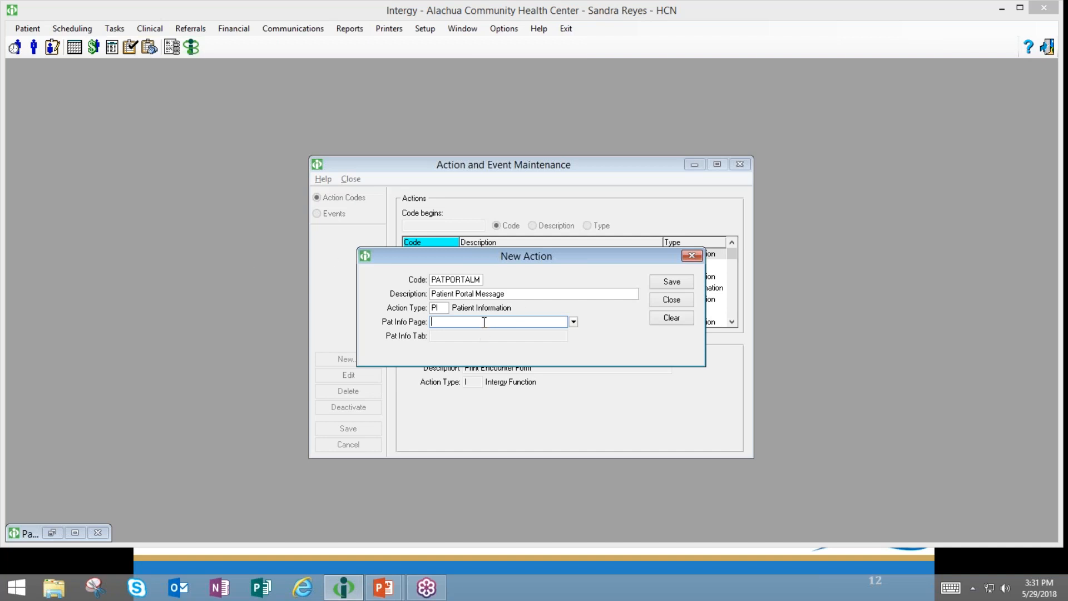
pyautogui.click(33, 47)
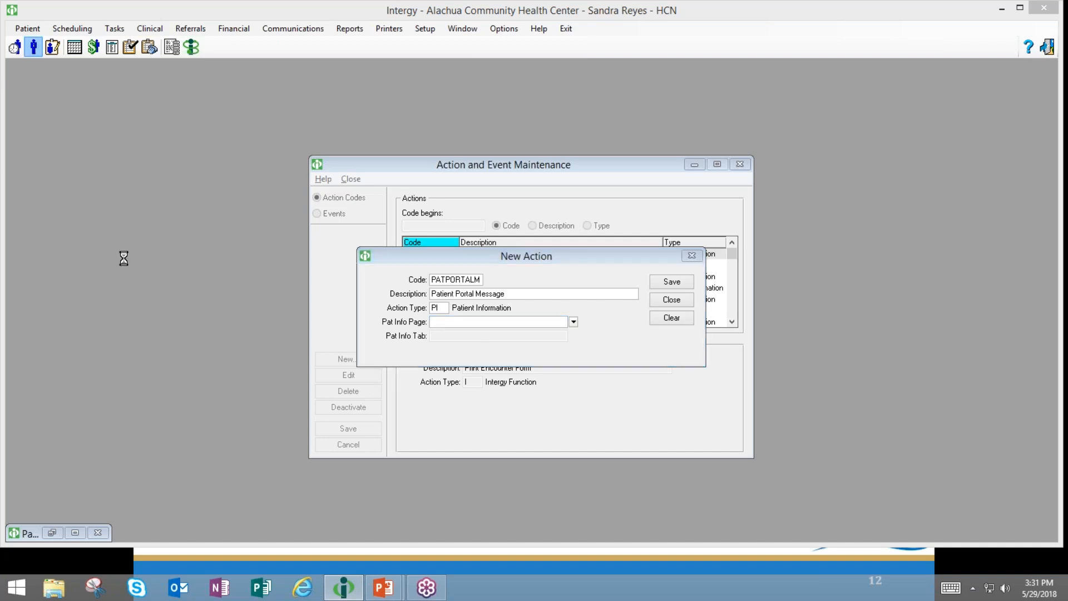
pyautogui.click(743, 385)
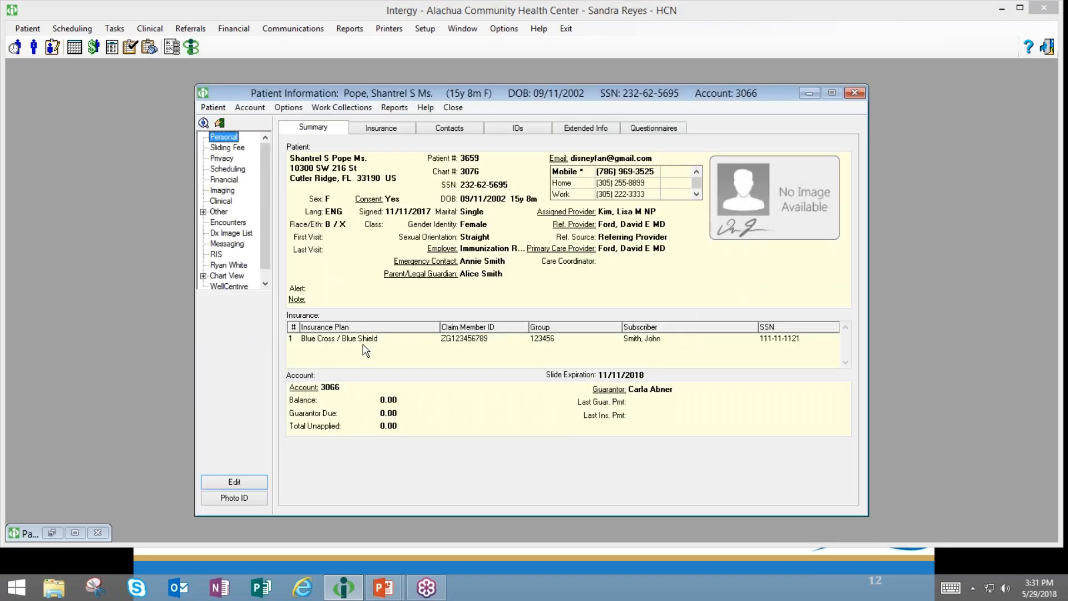
pyautogui.moveTo(439, 95); pyautogui.dragTo(413, 94)
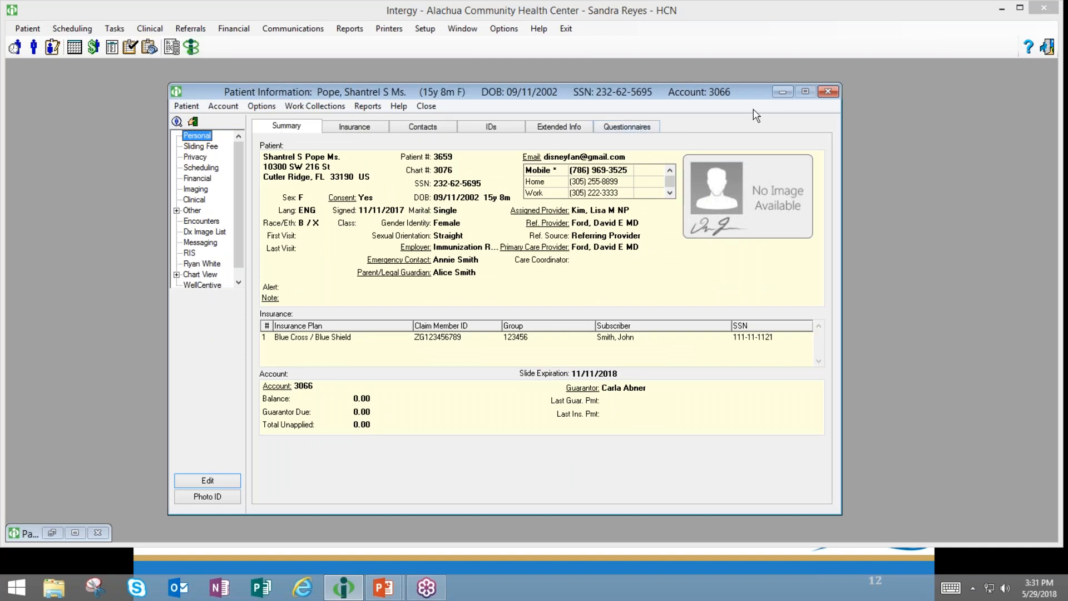
pyautogui.click(829, 91)
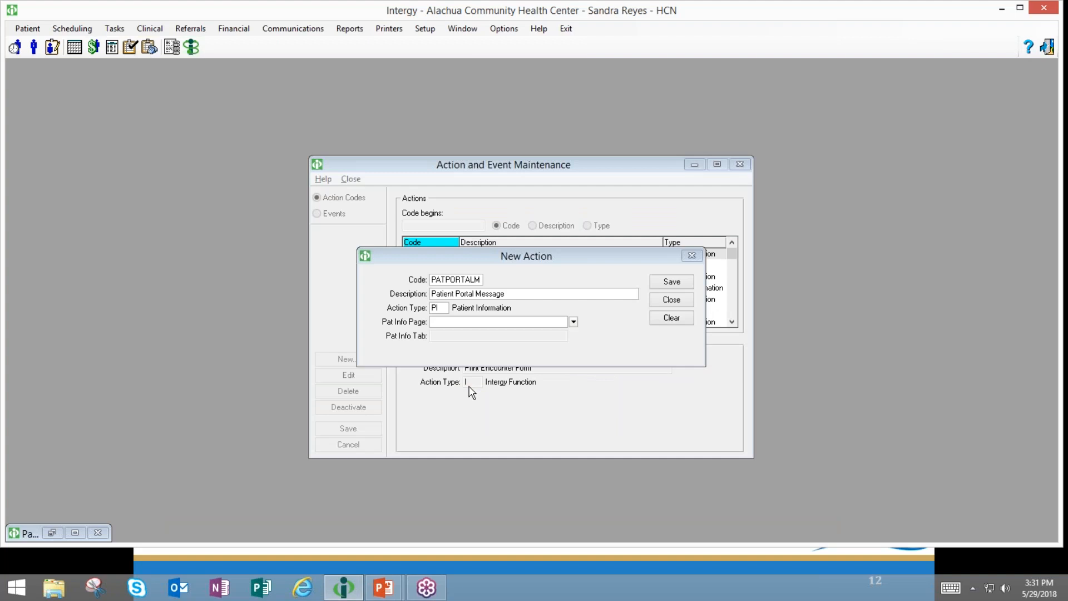
# - Try Imaging as the Pat Info Page, finding it has no tabs to choose
pyautogui.click(443, 309)
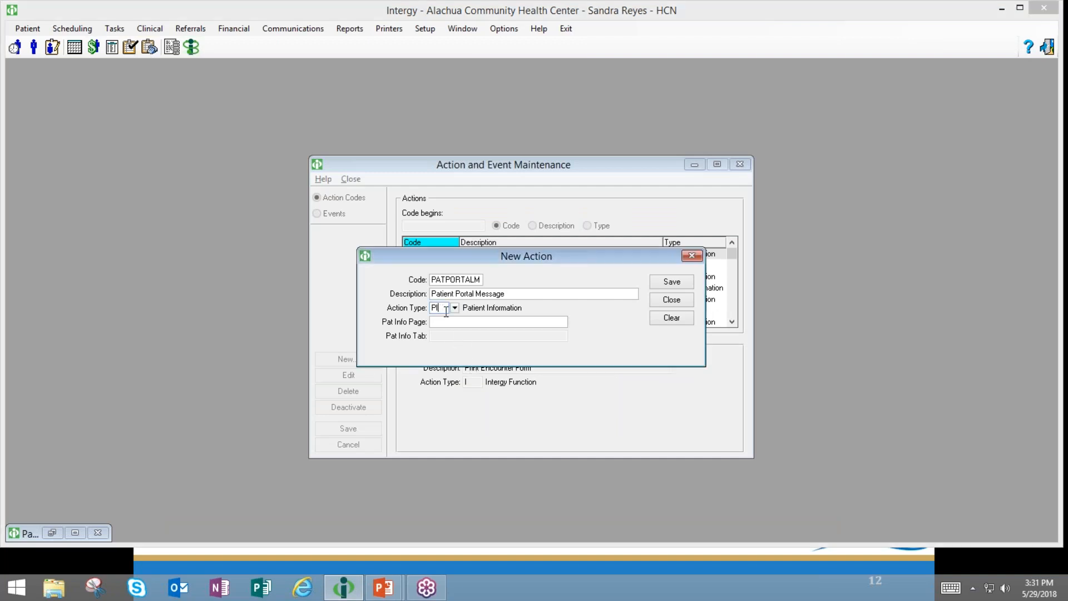
pyautogui.click(493, 322)
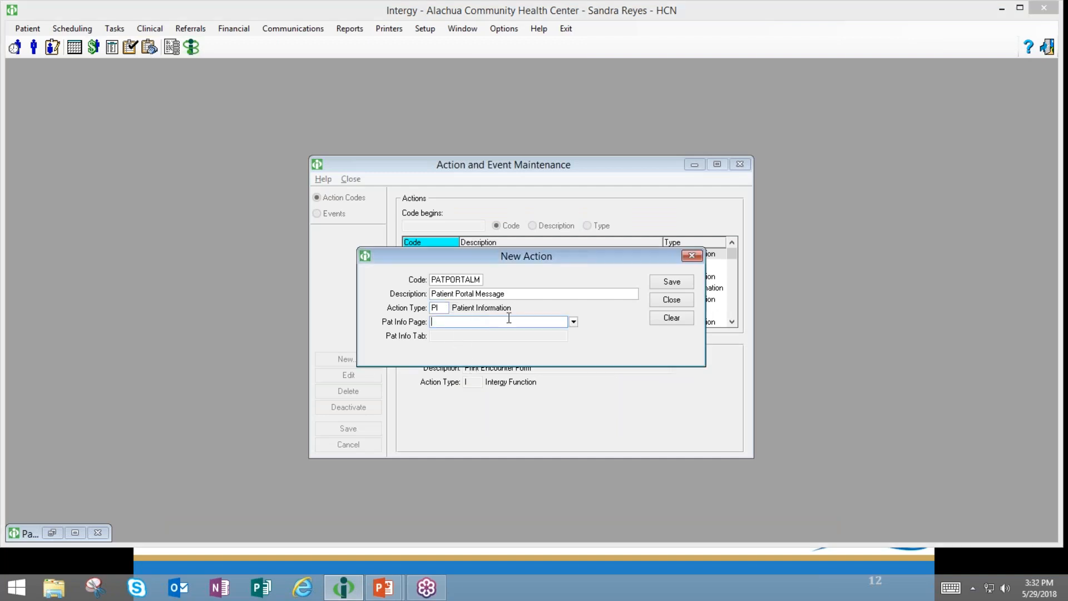
pyautogui.click(574, 321)
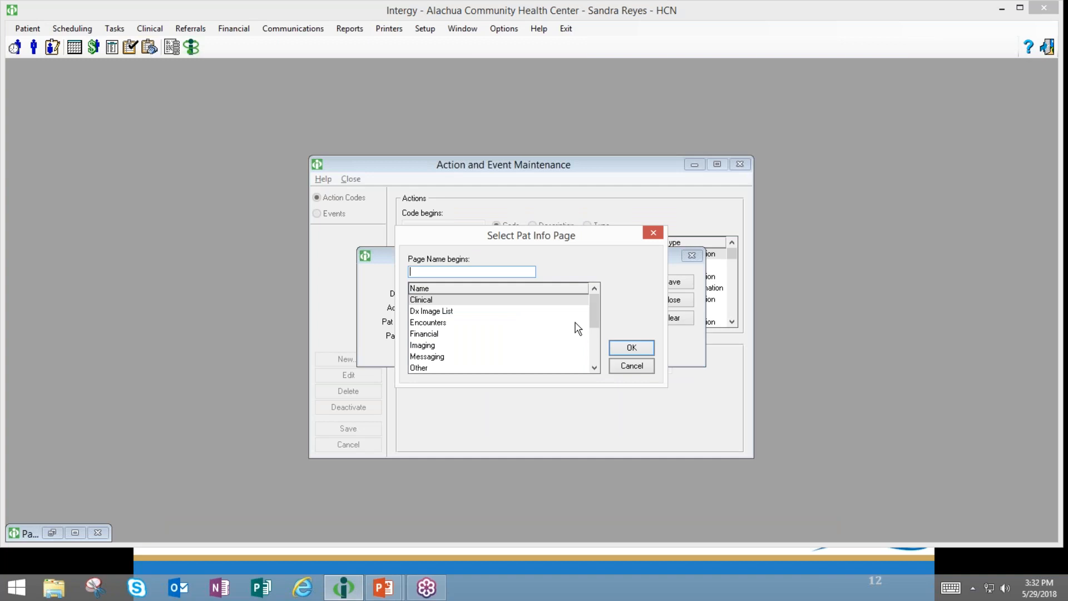
pyautogui.click(419, 346)
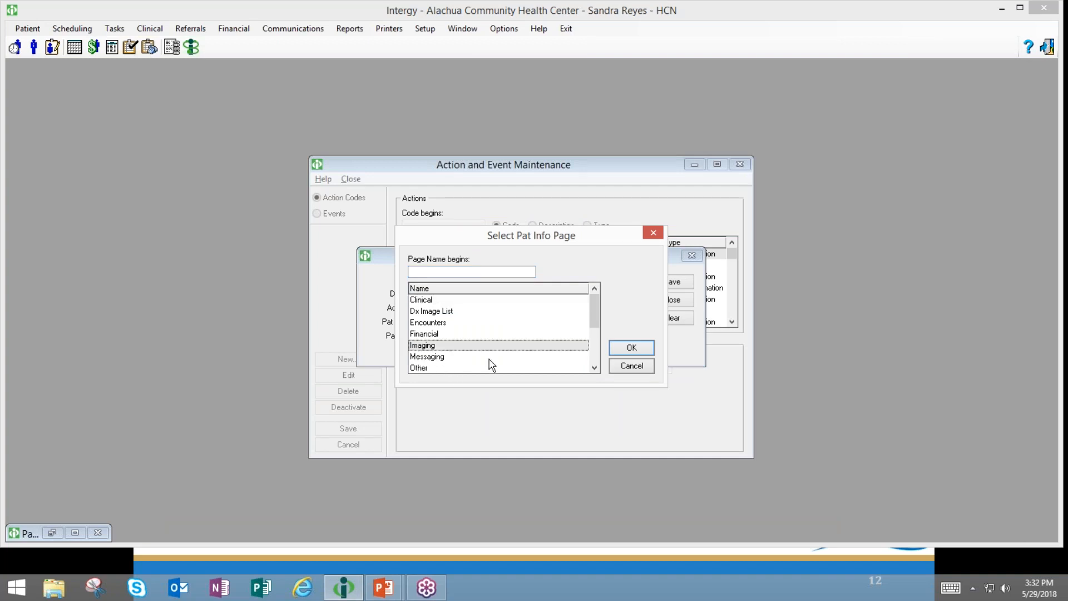
pyautogui.click(622, 349)
pyautogui.click(574, 337)
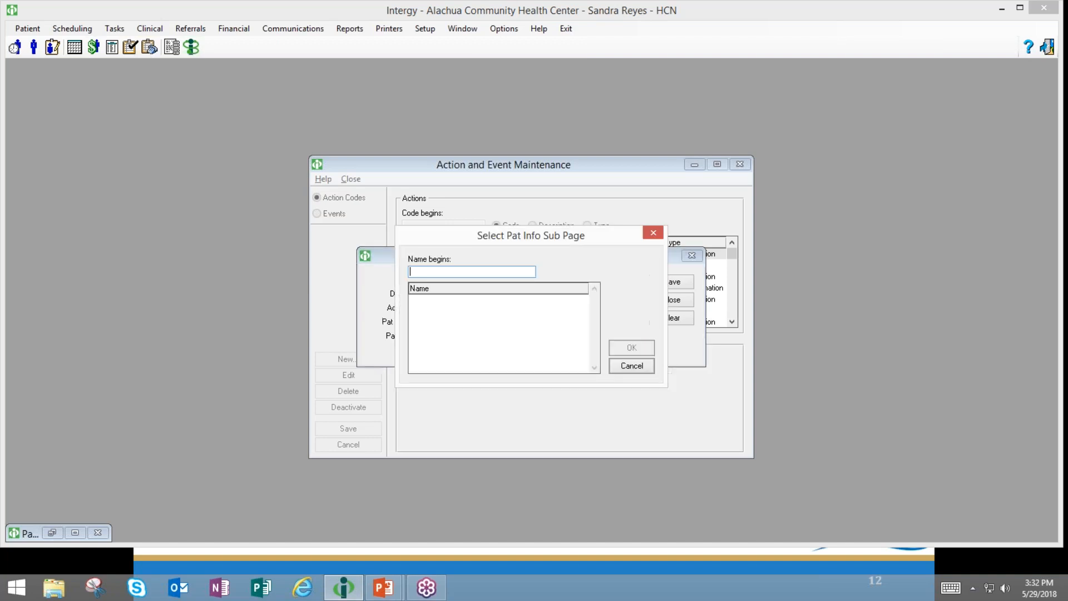
pyautogui.click(623, 368)
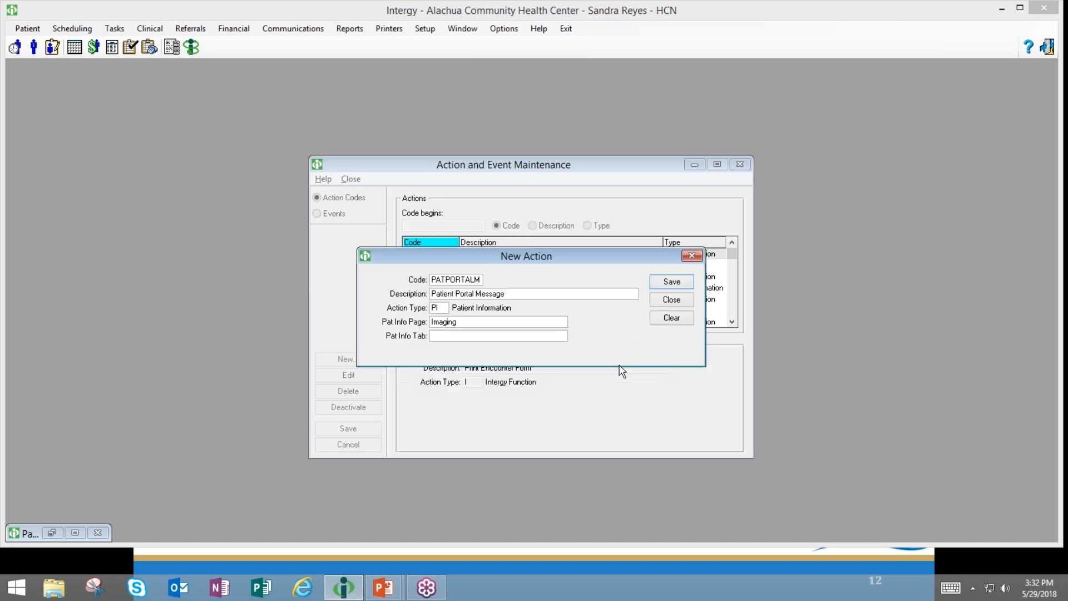
pyautogui.click(487, 322)
# - Set Pat Info Page to Financial and Pat Info Tab to Summary
pyautogui.click(573, 322)
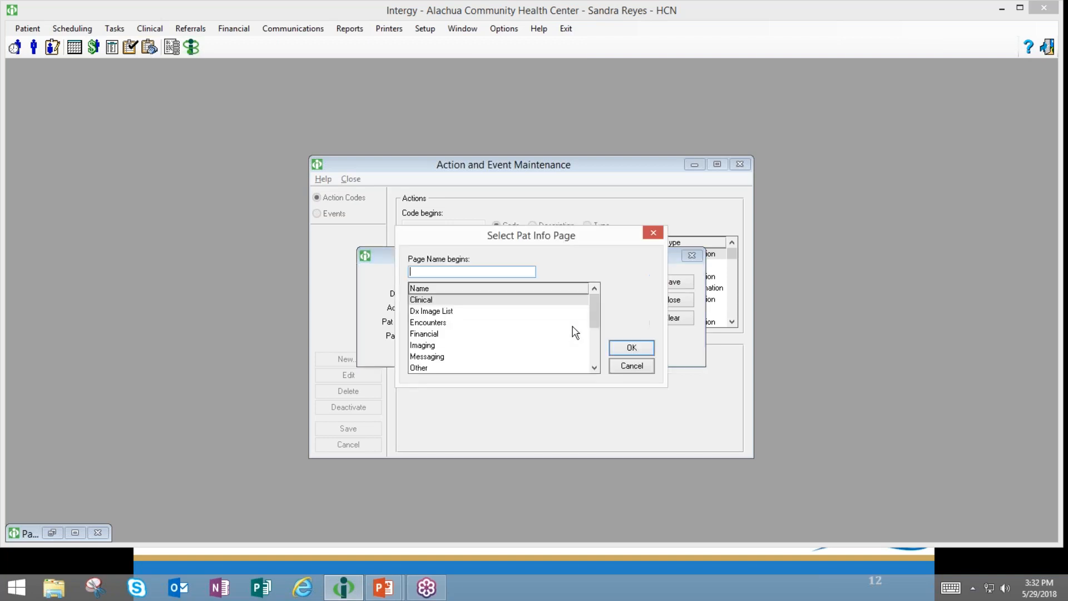
pyautogui.click(432, 334)
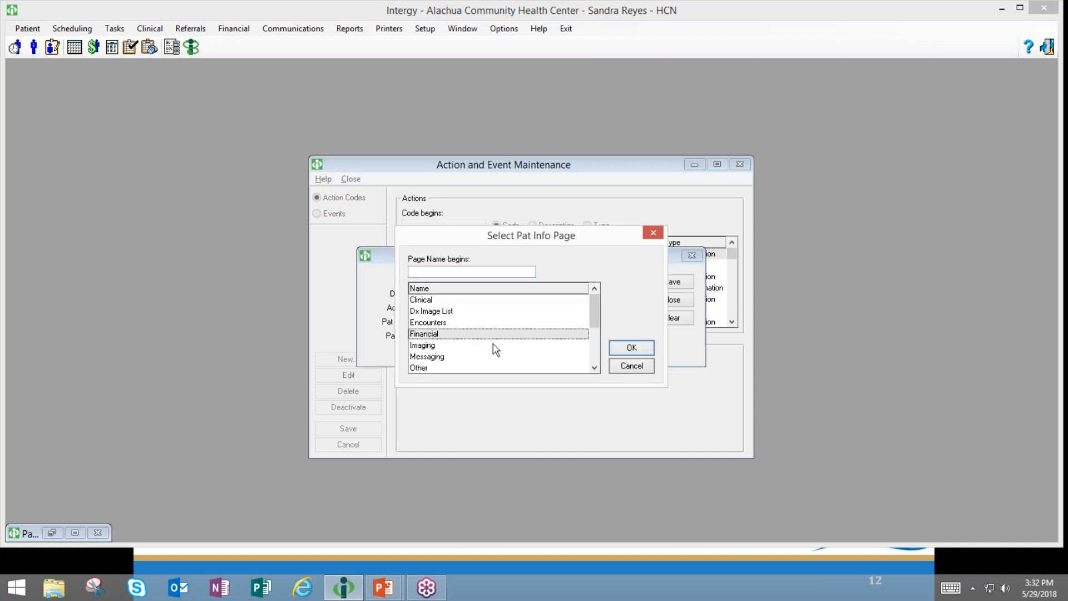
pyautogui.click(632, 349)
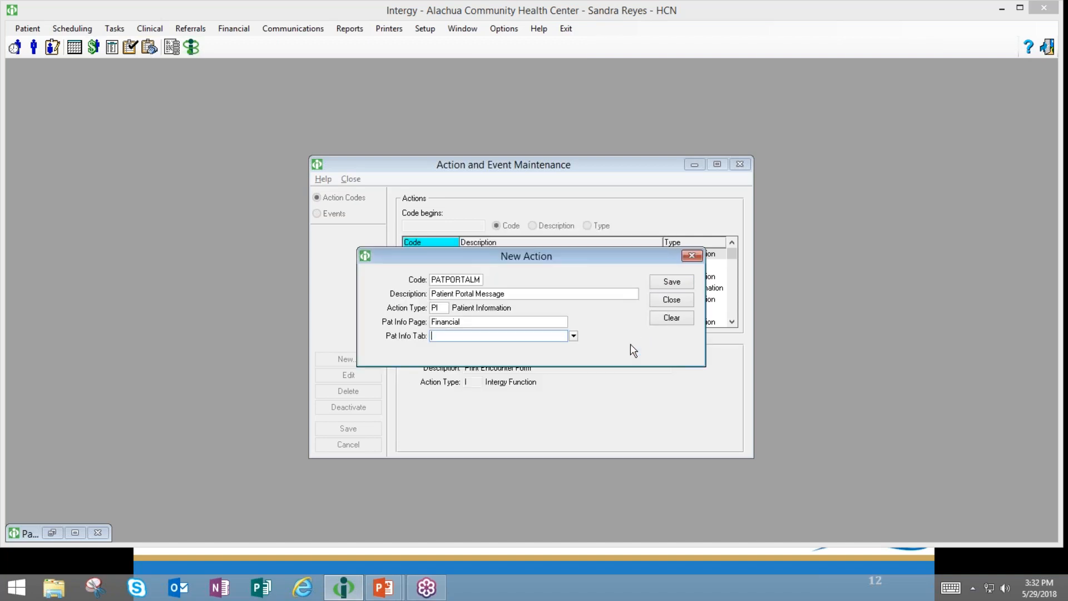
pyautogui.click(574, 336)
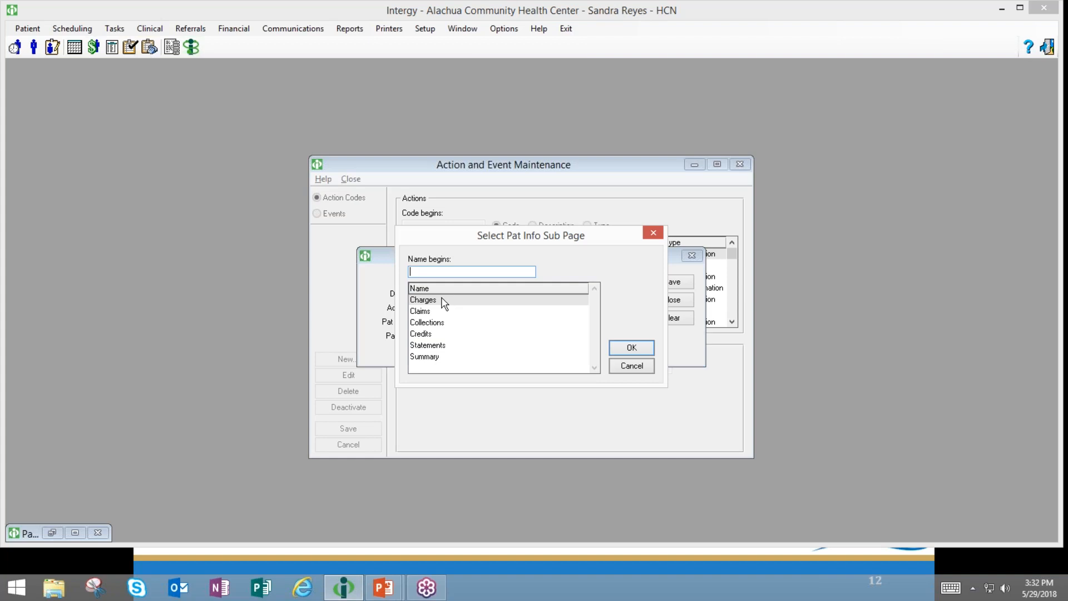
pyautogui.click(430, 357)
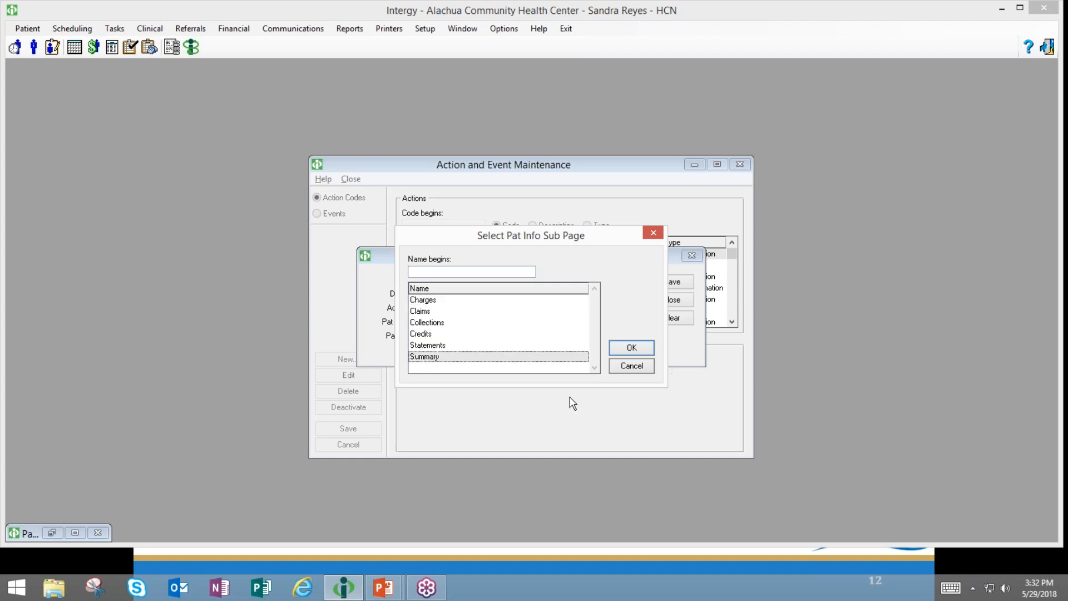
pyautogui.click(626, 349)
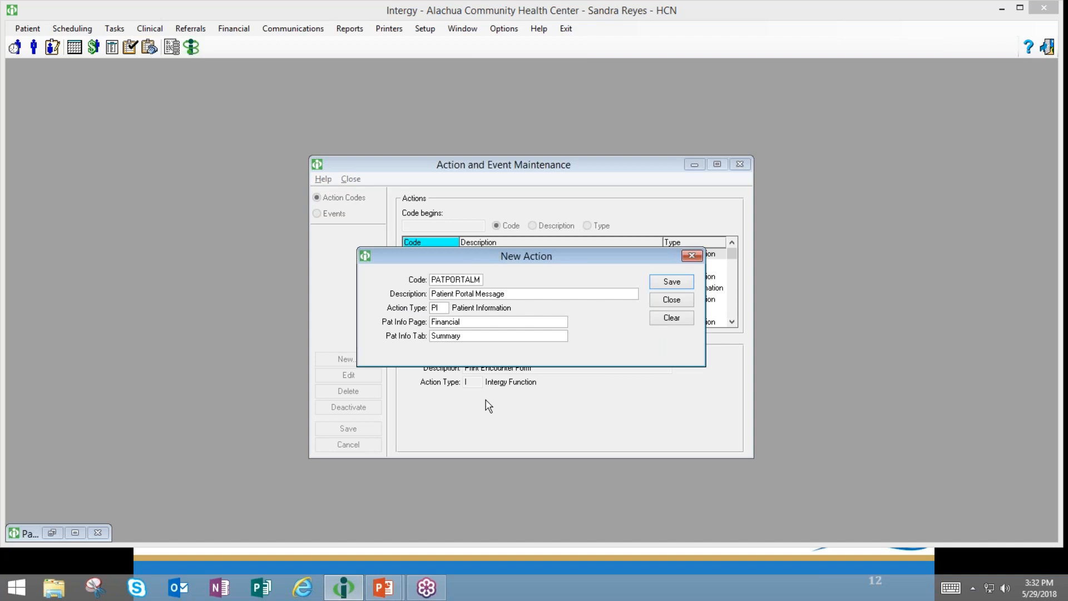
# - Change the action to an INFO Message reading 'Inform patient on how to access the portal'
pyautogui.click(438, 308)
pyautogui.click(456, 307)
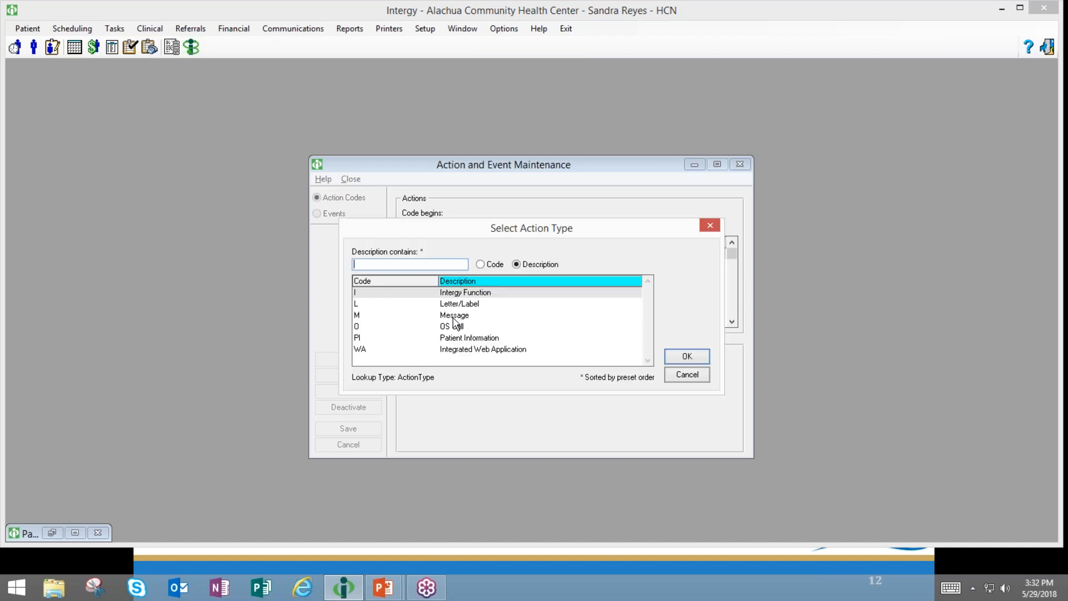
pyautogui.click(454, 316)
pyautogui.click(686, 356)
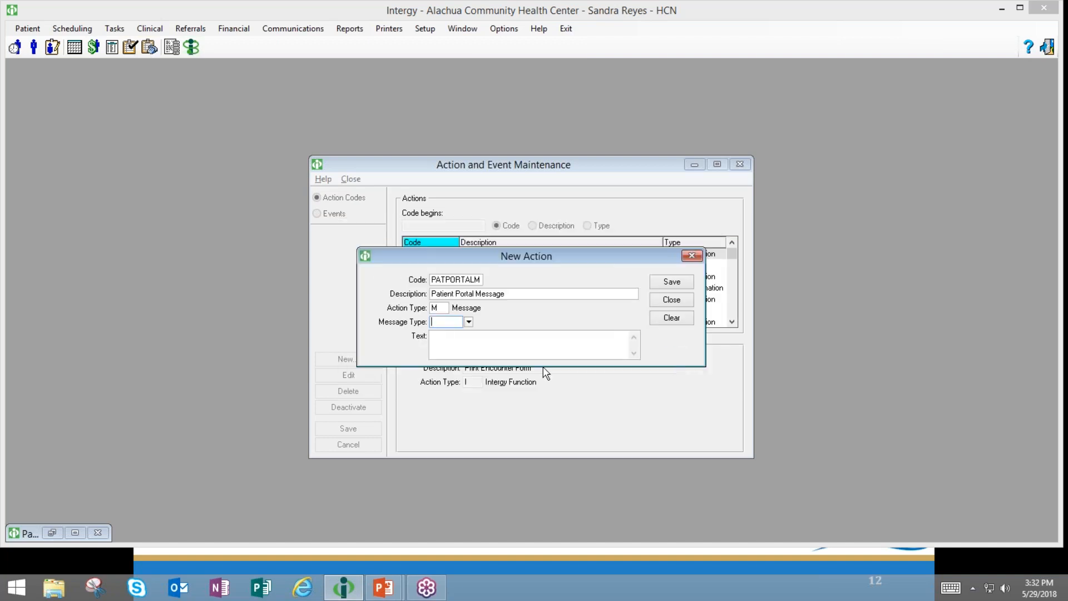
pyautogui.click(469, 322)
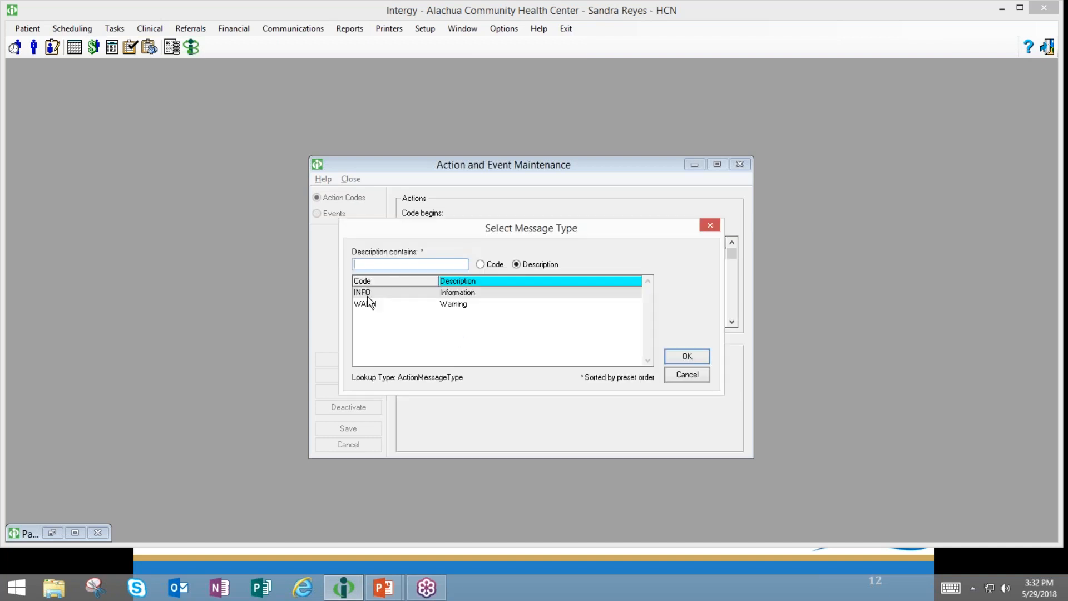
pyautogui.click(686, 356)
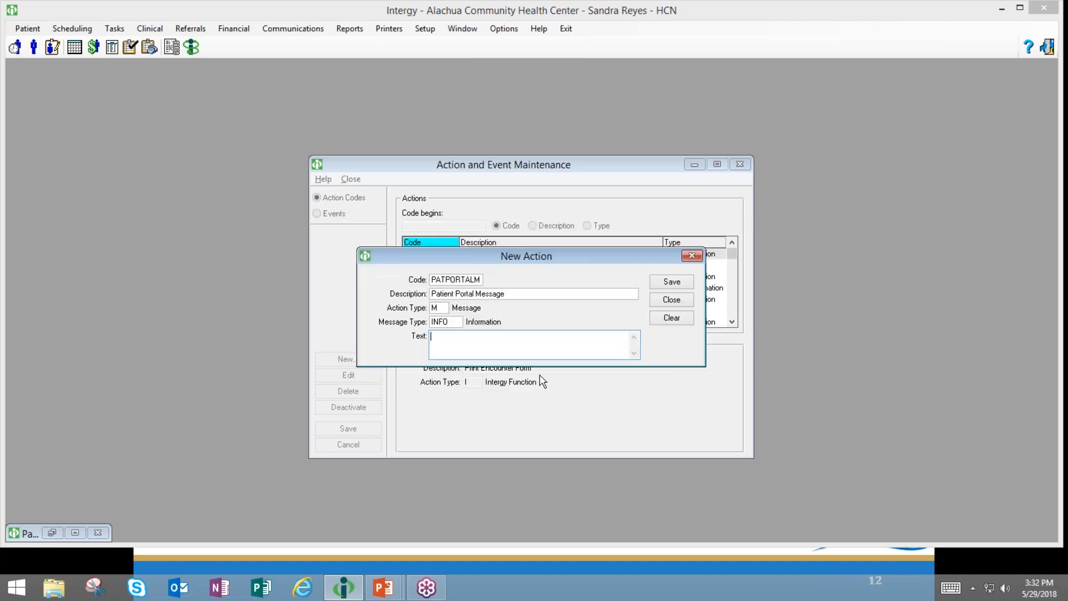
pyautogui.write('Inform patient on how to access the ')
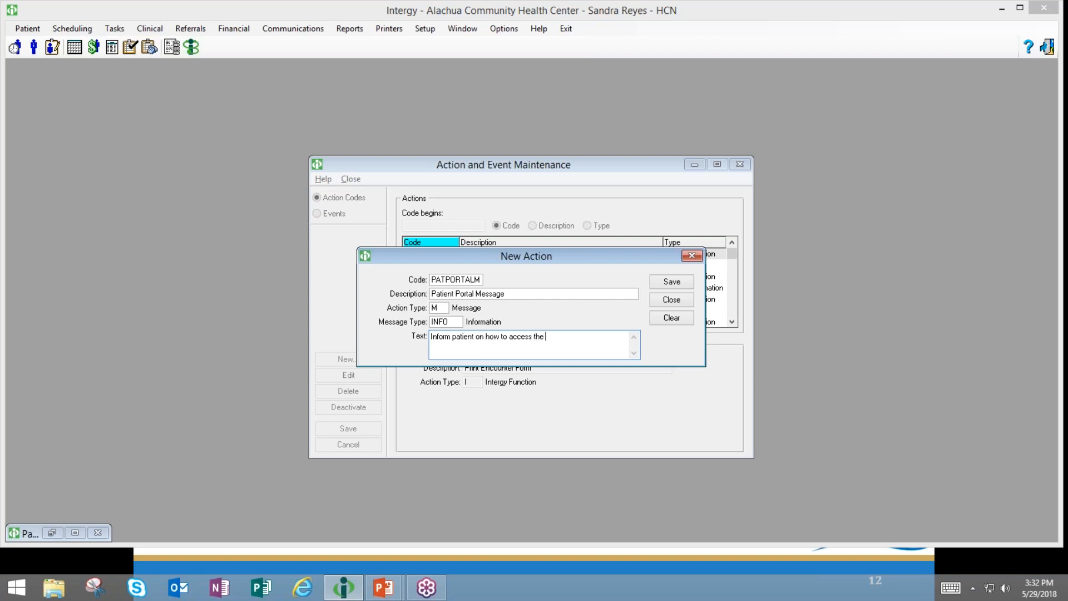
pyautogui.write('portal')
# - Replace the action code with PORTAL
pyautogui.click(481, 280)
pyautogui.press('BackSpace')
pyautogui.moveTo(478, 281); pyautogui.dragTo(375, 296)
pyautogui.write('porta')
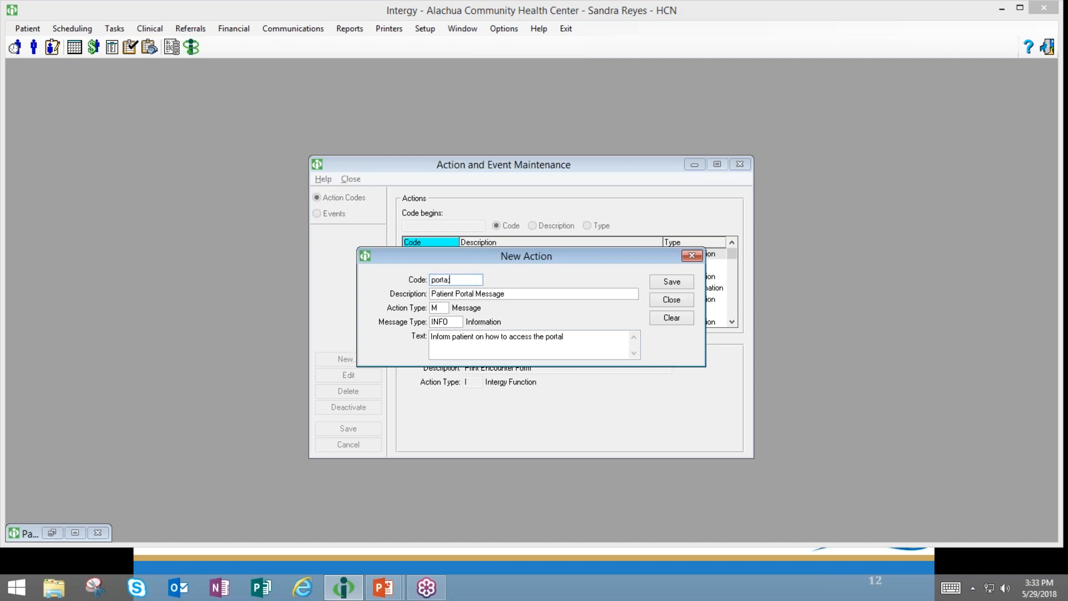
pyautogui.write('l')
pyautogui.press('Tab')
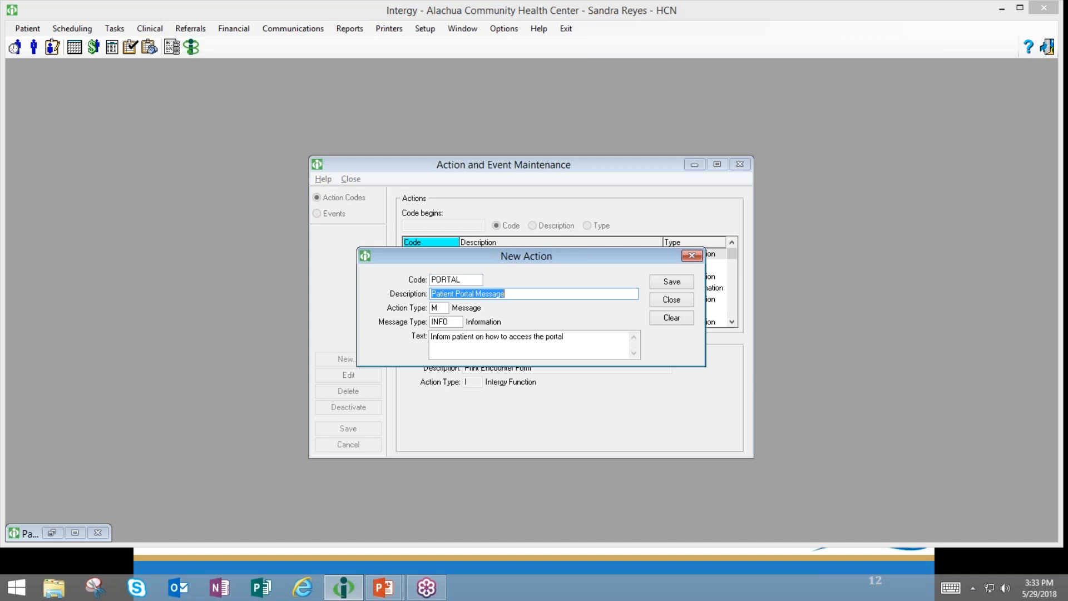
# - Save the PORTAL action, close New Action, and minimize Action and Event Maintenance
pyautogui.click(681, 285)
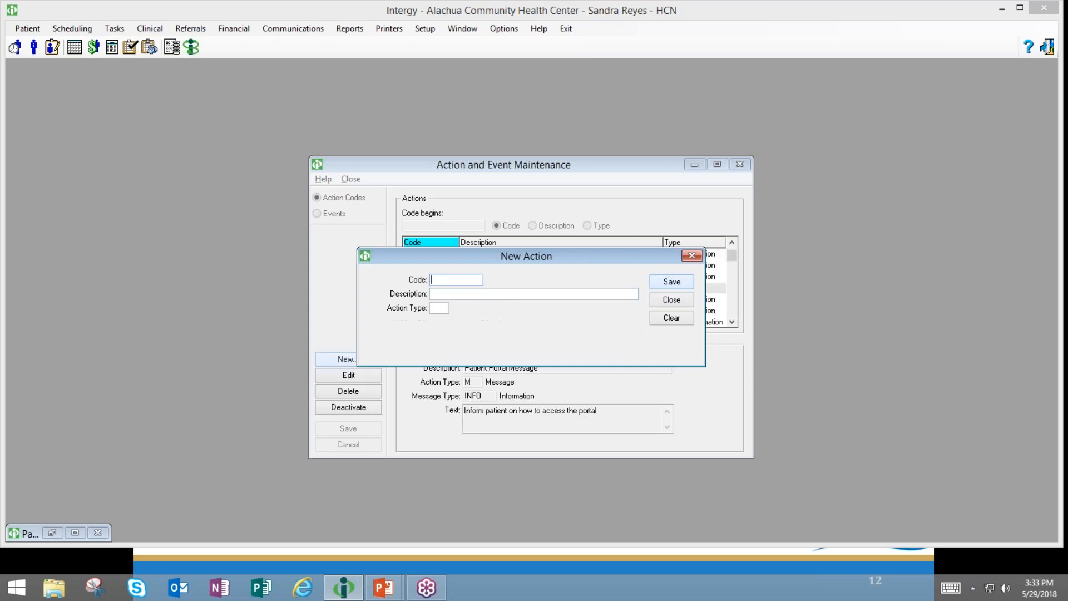
pyautogui.click(655, 303)
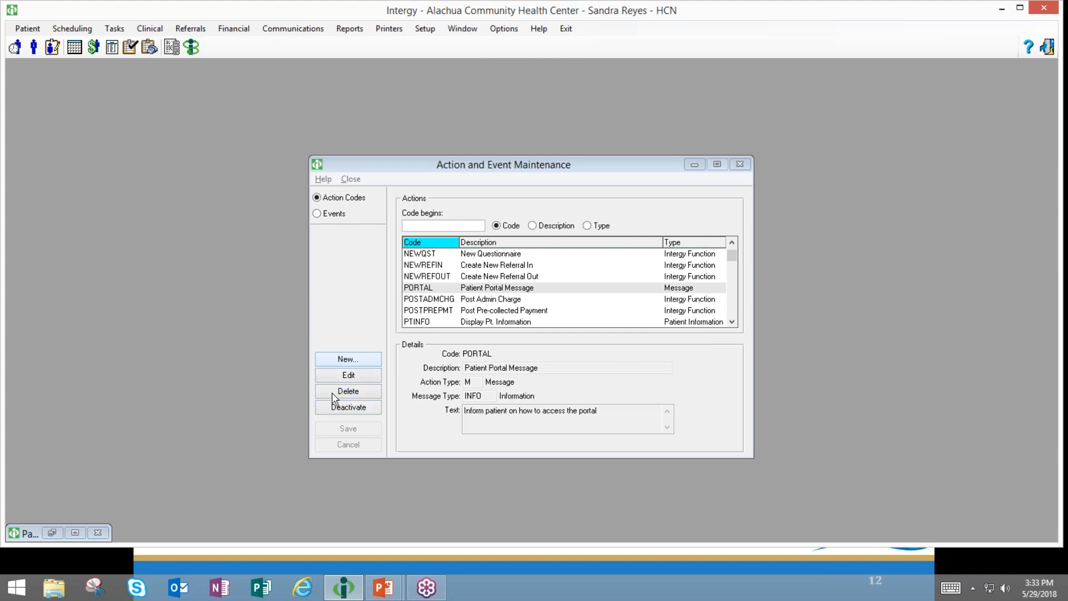
pyautogui.click(694, 164)
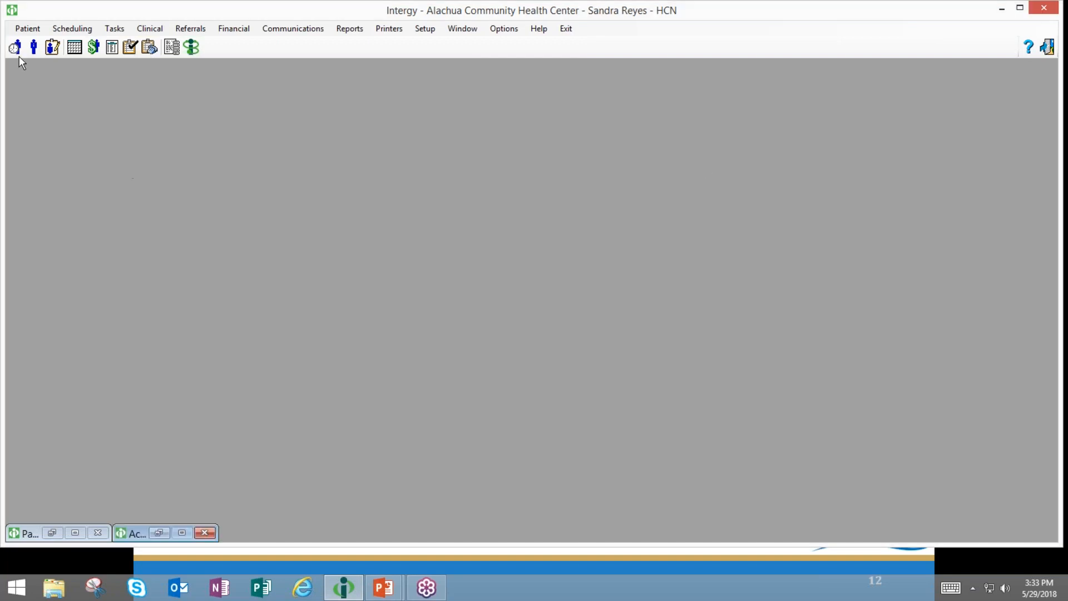
# - Record an ARR arrival for the second 2:00 pm appointment and dismiss the consent alert
pyautogui.click(18, 54)
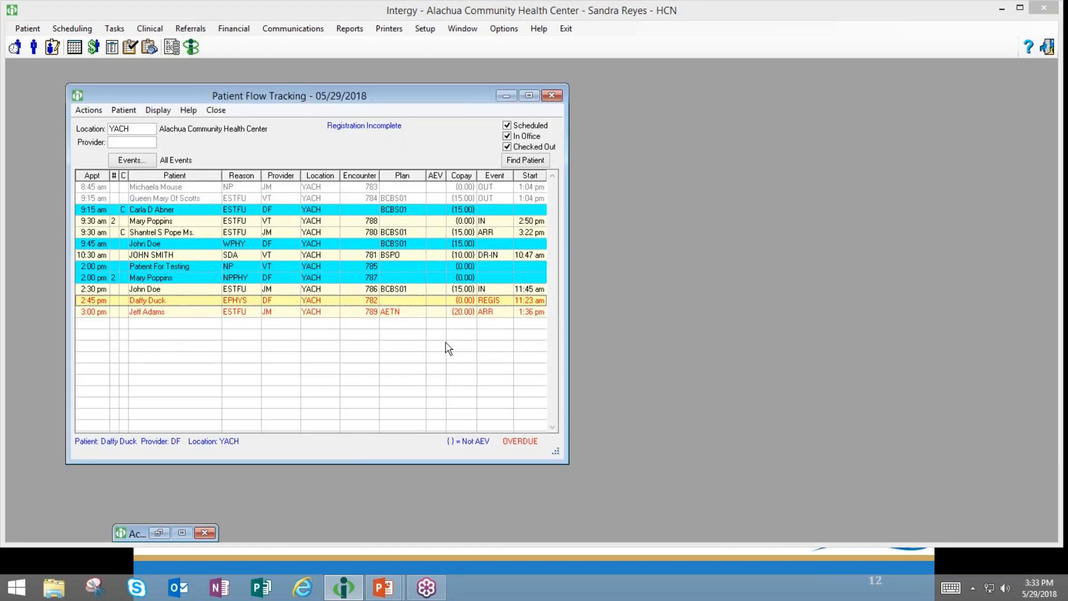
pyautogui.doubleClick(487, 278)
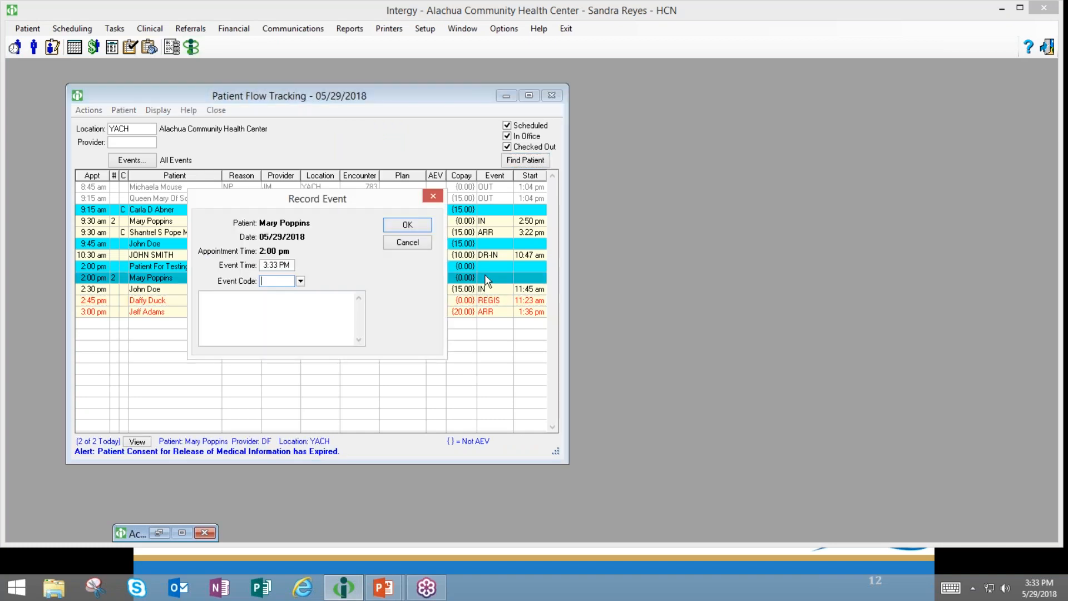
pyautogui.write('A')
pyautogui.press('Return')
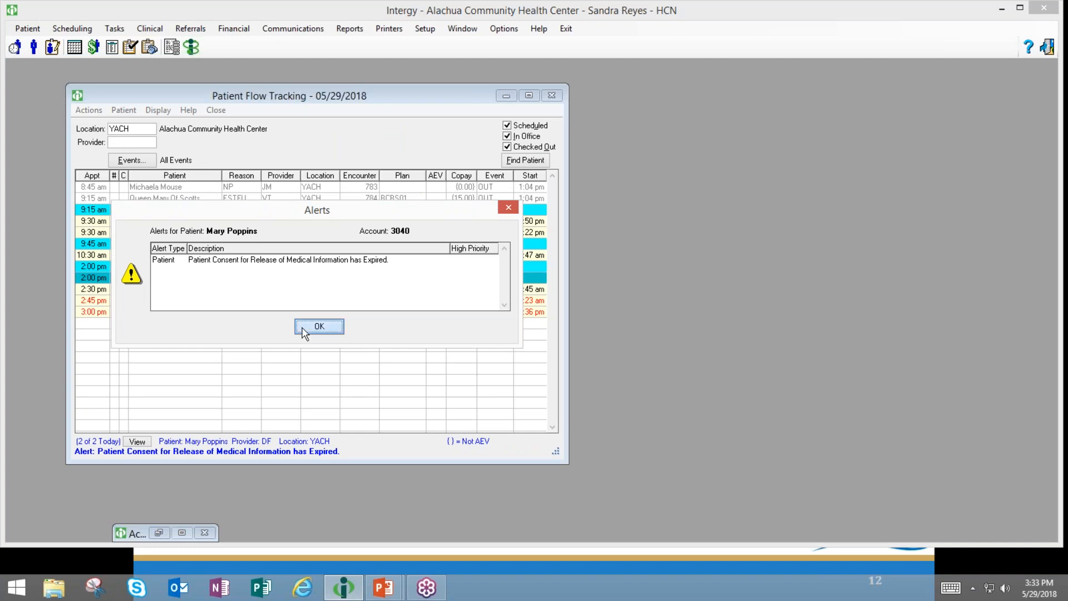
pyautogui.click(304, 328)
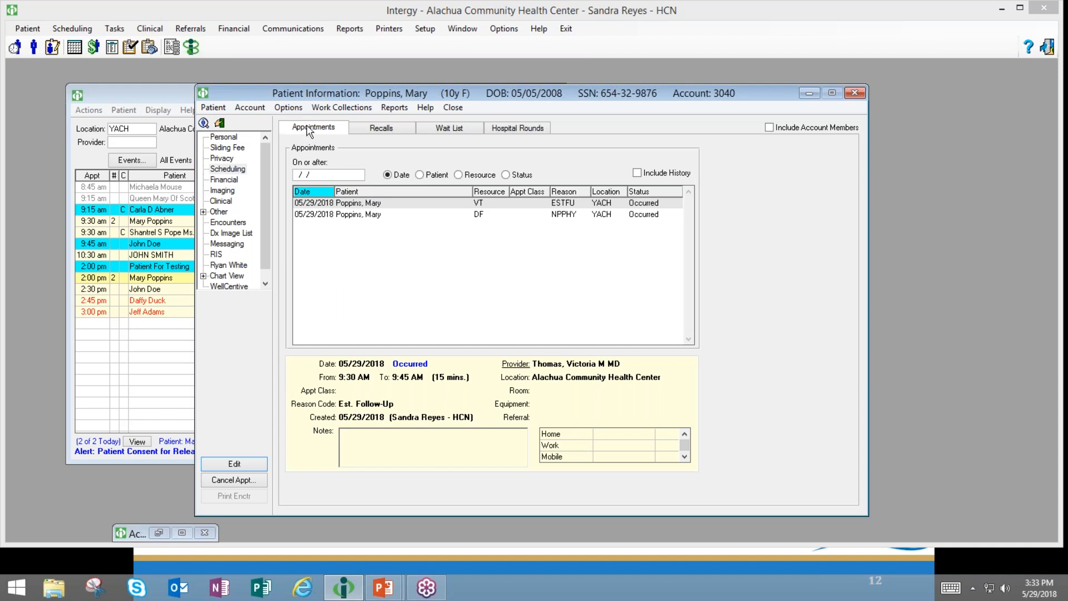
# - View the patient's Personal summary page, then close the patient information window
pyautogui.moveTo(430, 88); pyautogui.dragTo(394, 94)
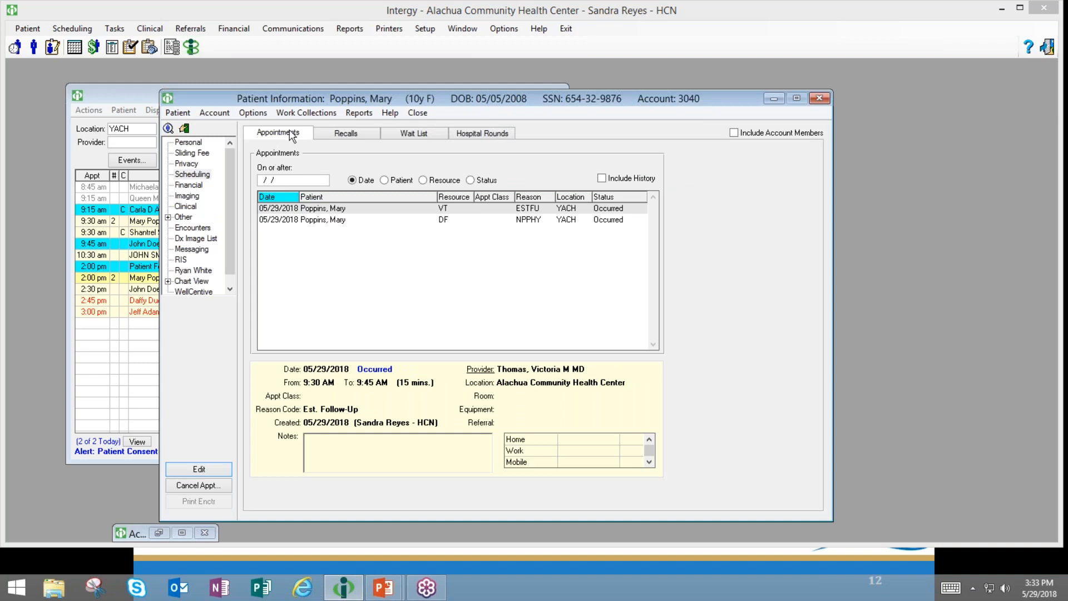
pyautogui.click(188, 143)
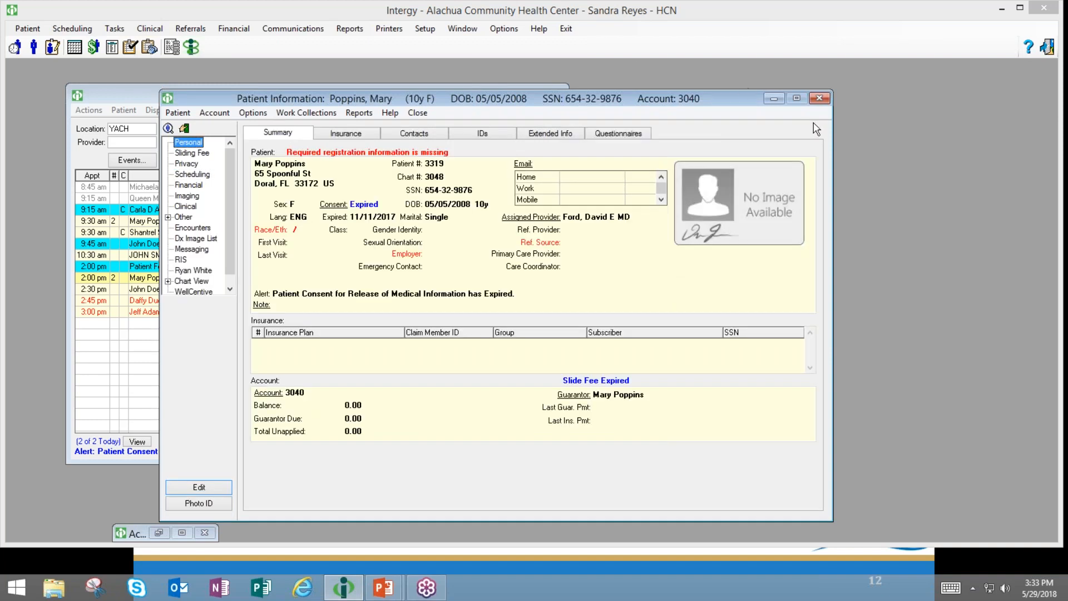
pyautogui.click(818, 100)
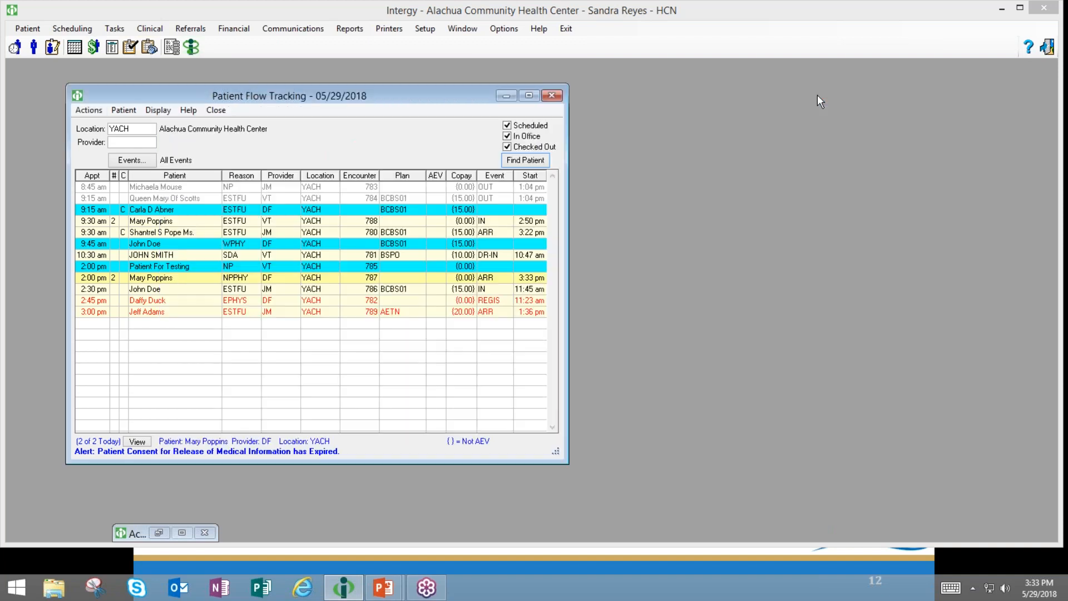
# - Open Setup > Codes > Actions & Events and list events, showing Completed Daily Close with LWBS and ENCFORM
pyautogui.click(461, 313)
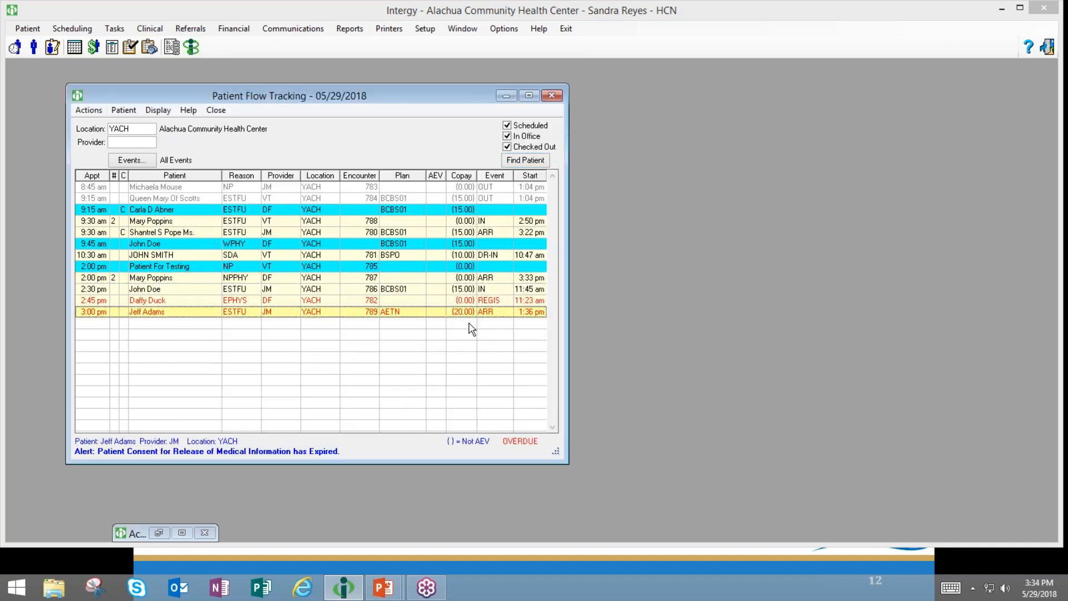
pyautogui.click(425, 31)
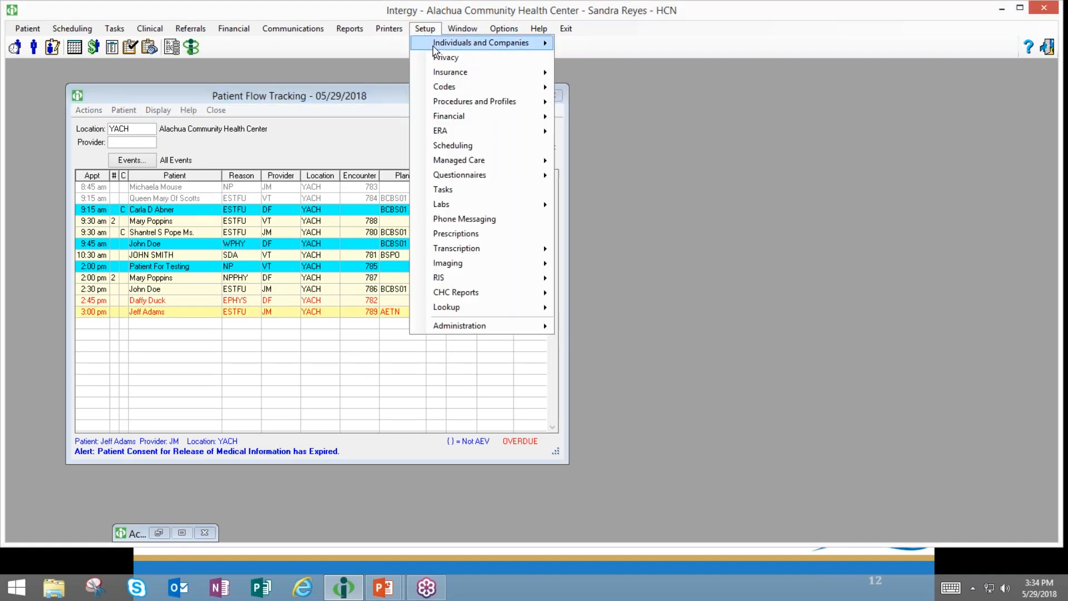
pyautogui.moveTo(506, 138)
pyautogui.moveTo(519, 87)
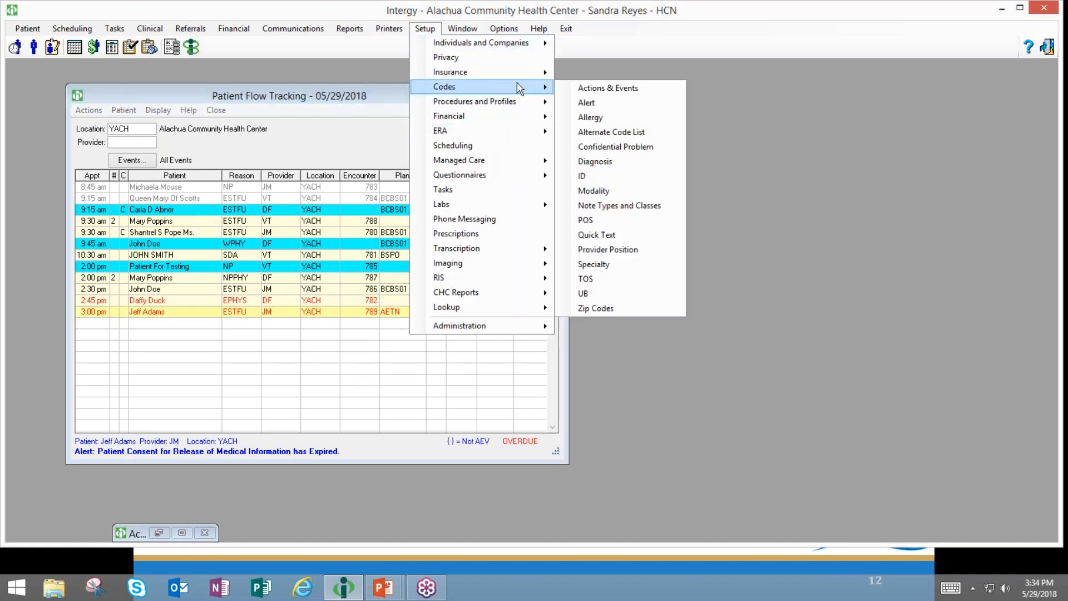
pyautogui.click(571, 89)
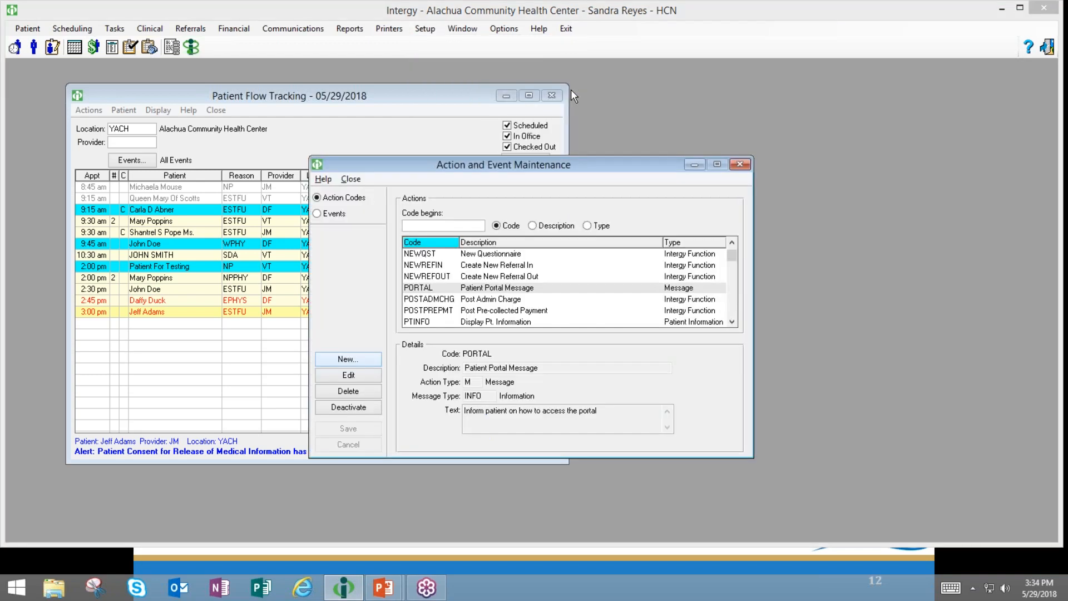
pyautogui.click(334, 216)
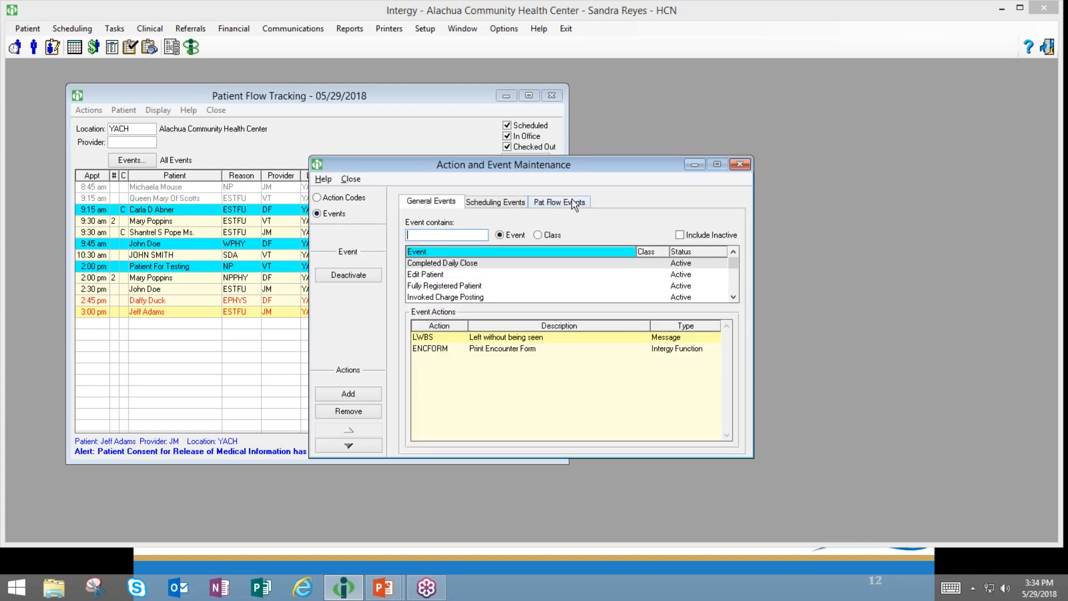
# - Check the ARR Arrival patient flow event's actions, then filter action codes by 'pt' and select PTINFO
pyautogui.click(573, 203)
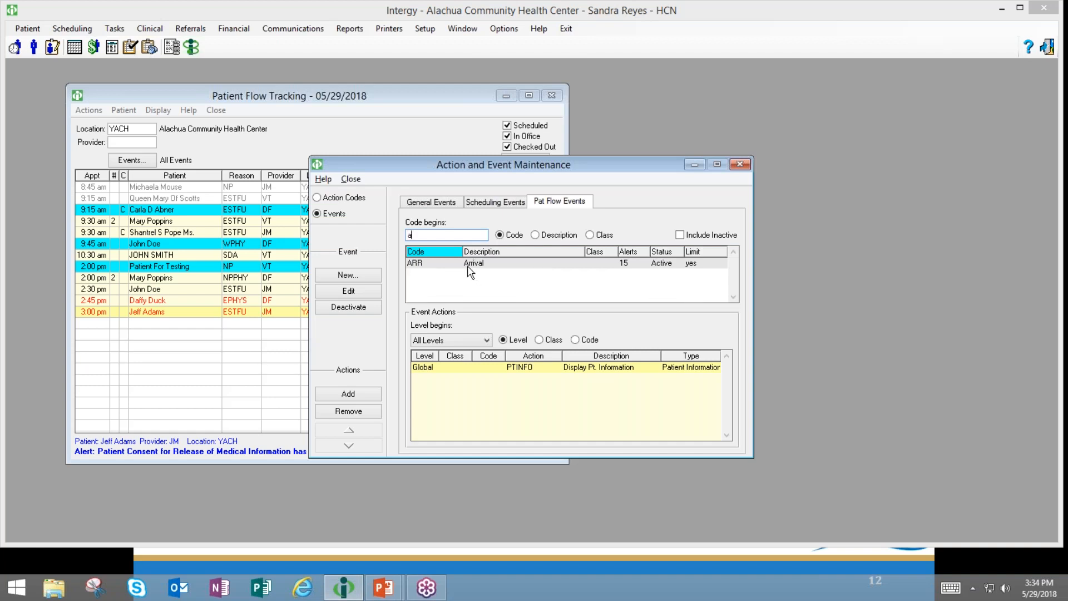
pyautogui.click(469, 266)
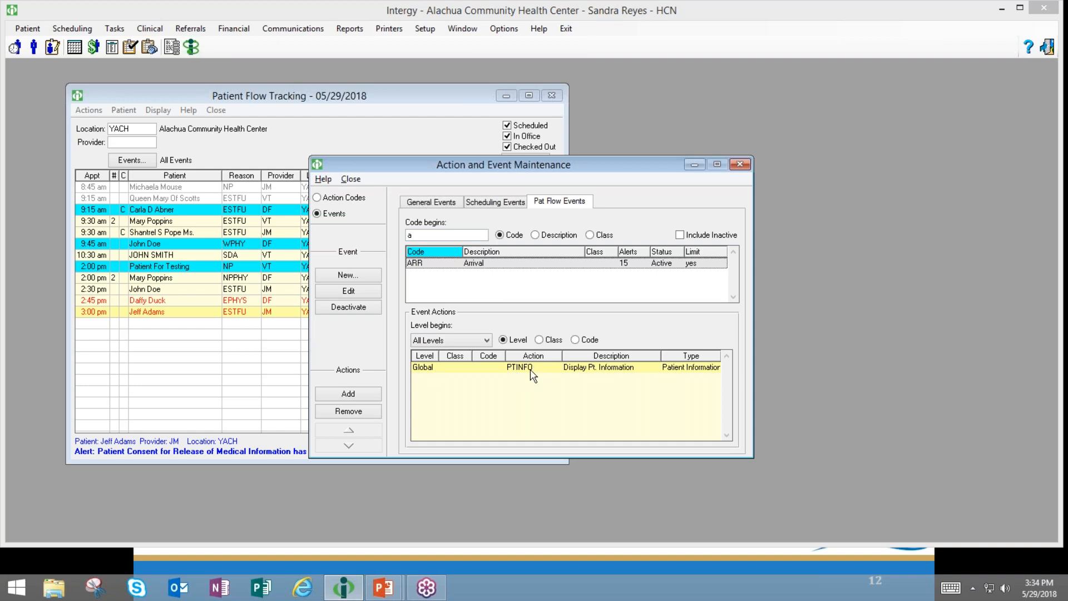
pyautogui.click(327, 199)
pyautogui.click(421, 226)
pyautogui.write('pt')
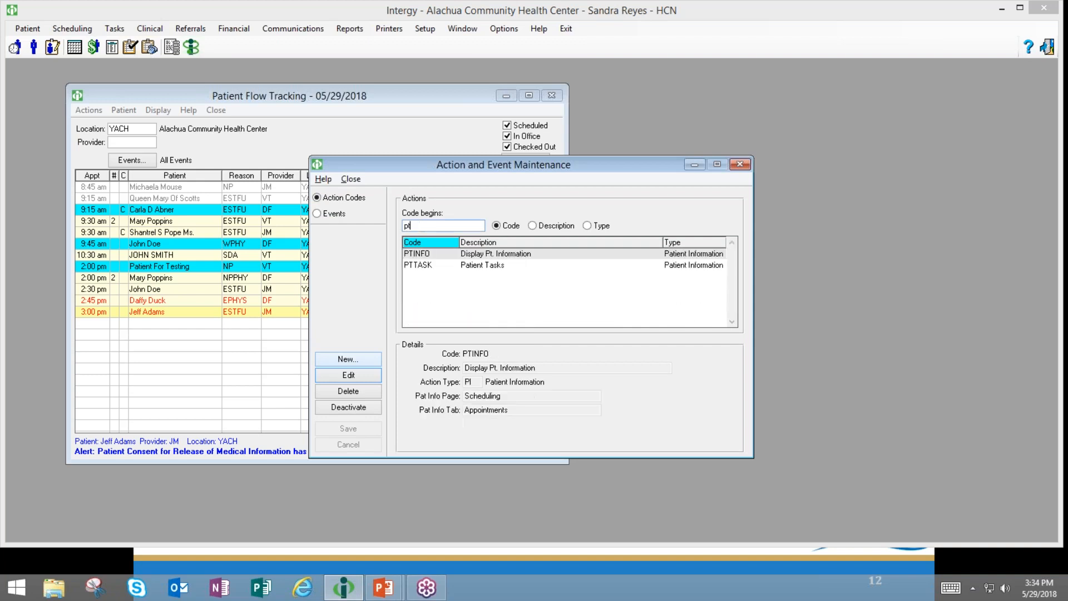
pyautogui.click(440, 255)
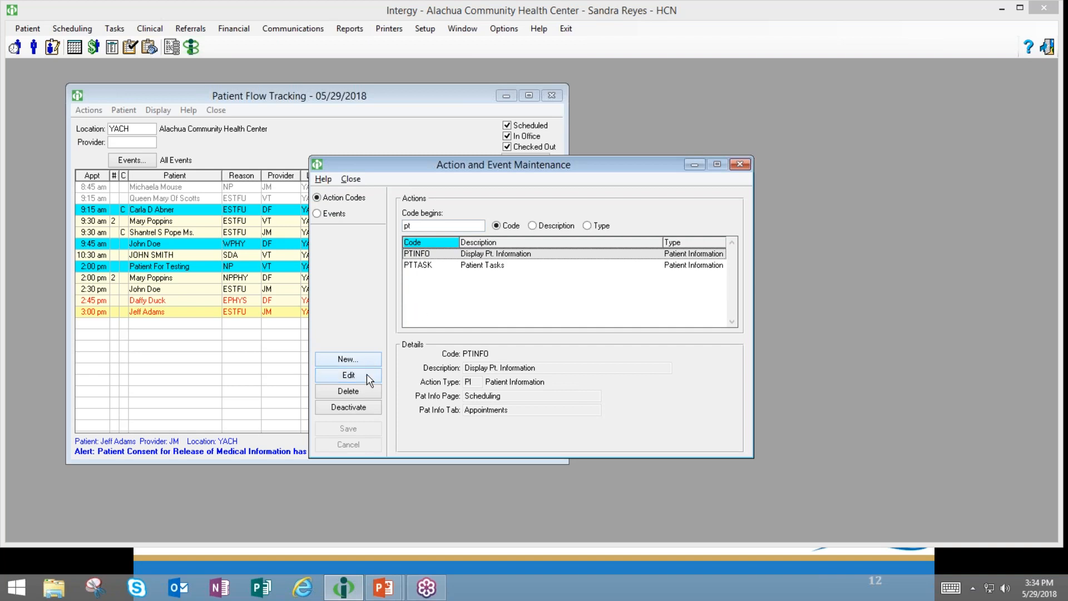
# - Set PTINFO's Pat Info Page to Personal and Tab to Summary, save, and close maintenance
pyautogui.click(348, 375)
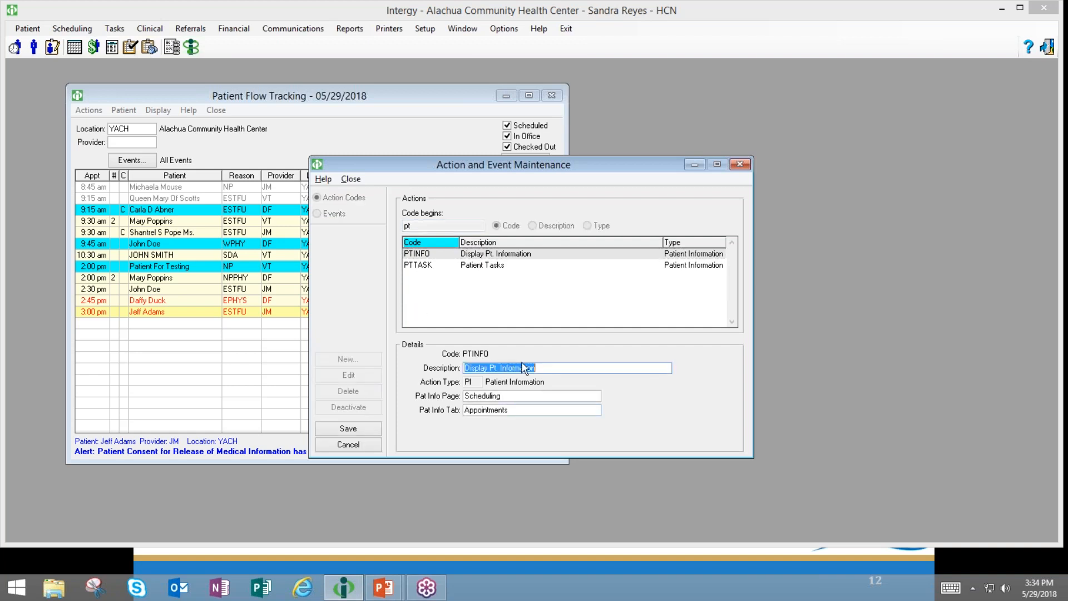
pyautogui.click(544, 368)
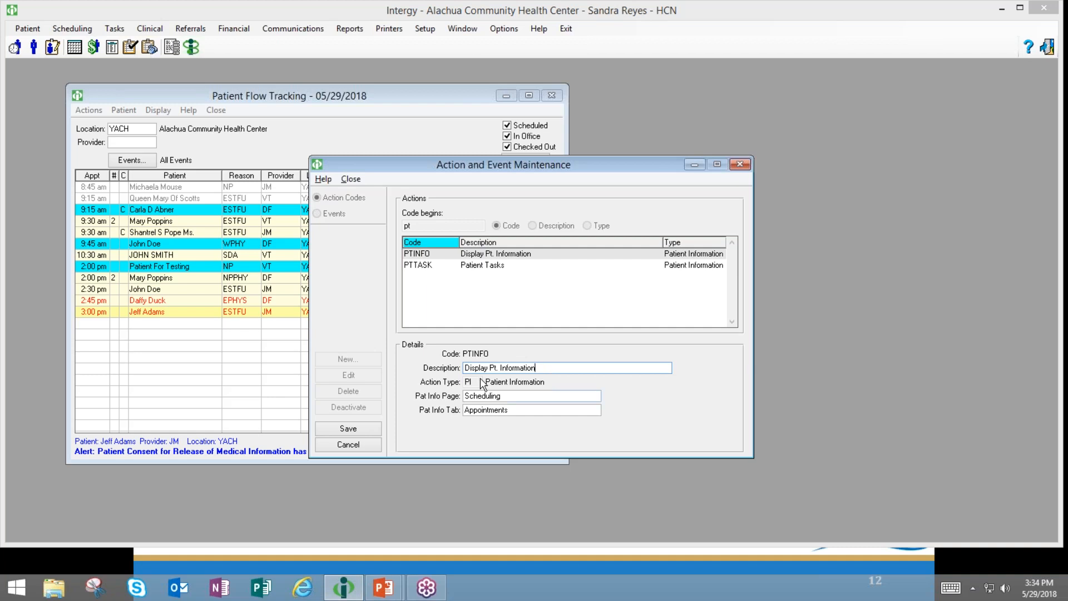
pyautogui.click(488, 395)
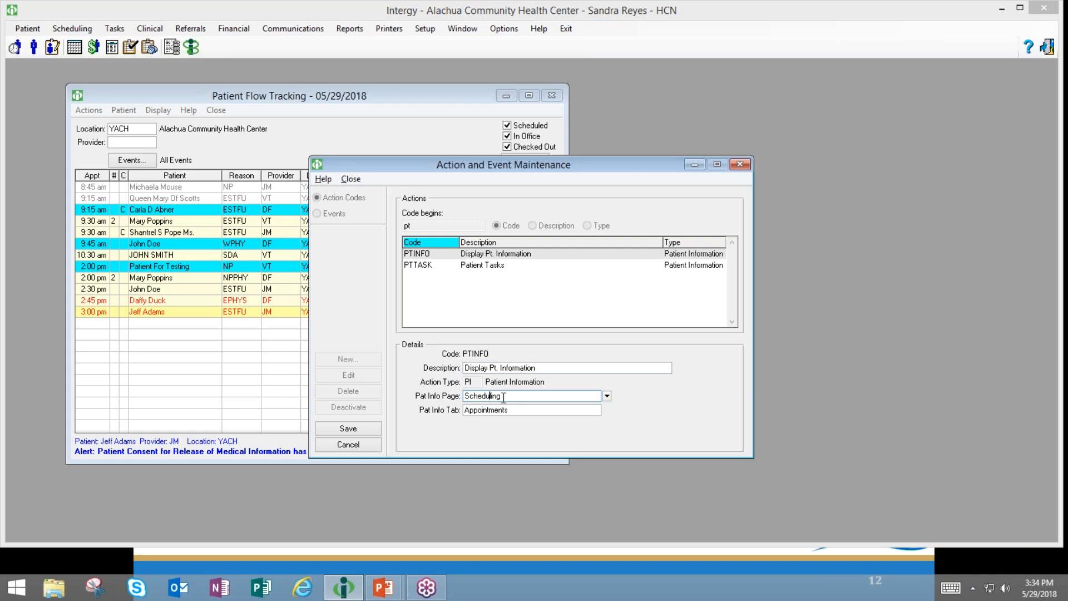
pyautogui.click(607, 397)
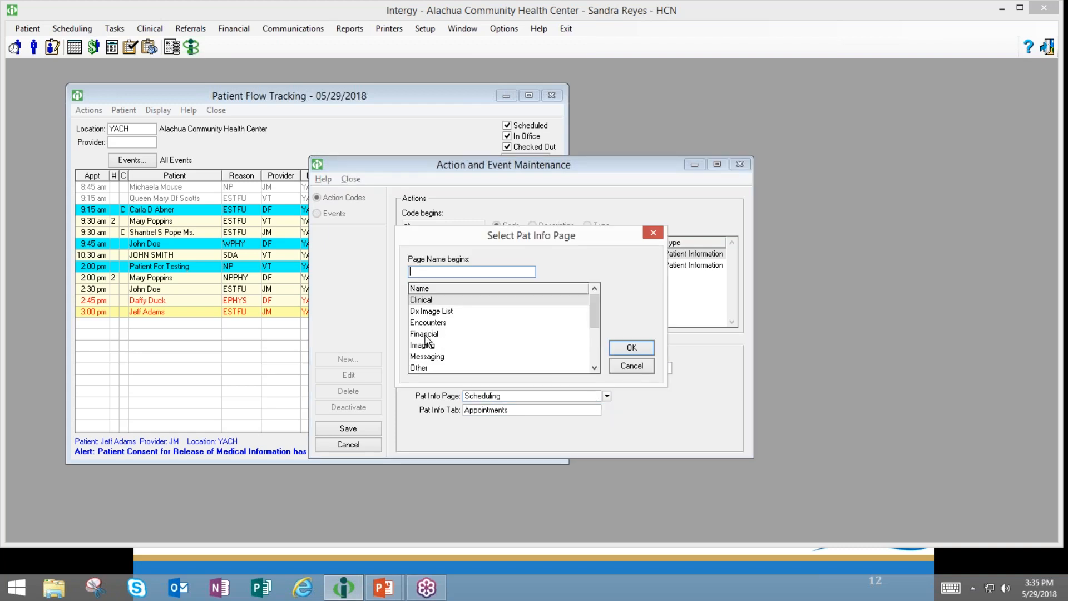
pyautogui.click(595, 367)
pyautogui.click(594, 367)
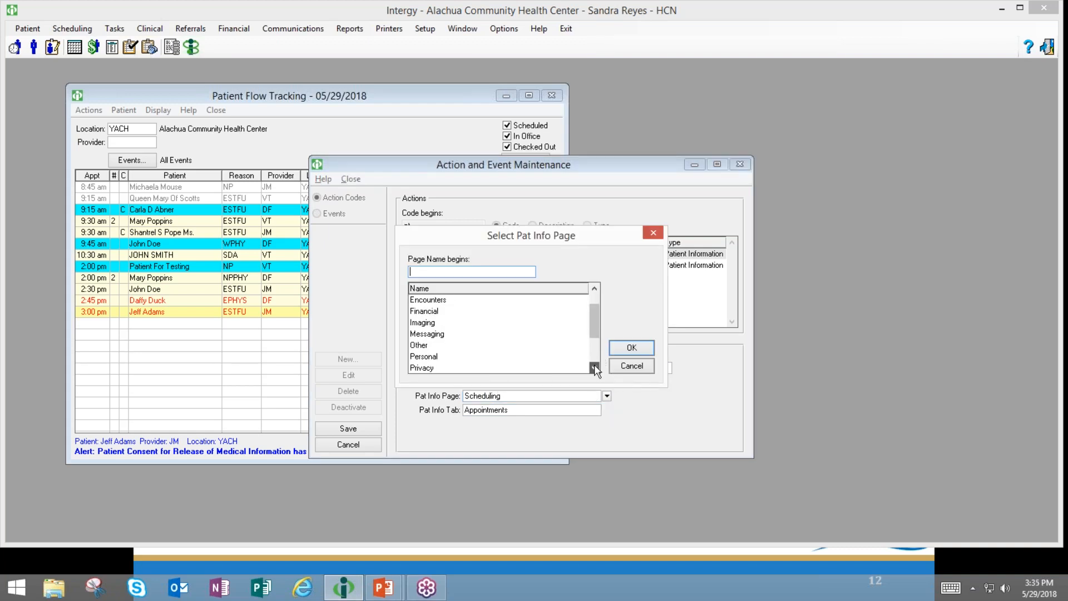
pyautogui.click(433, 358)
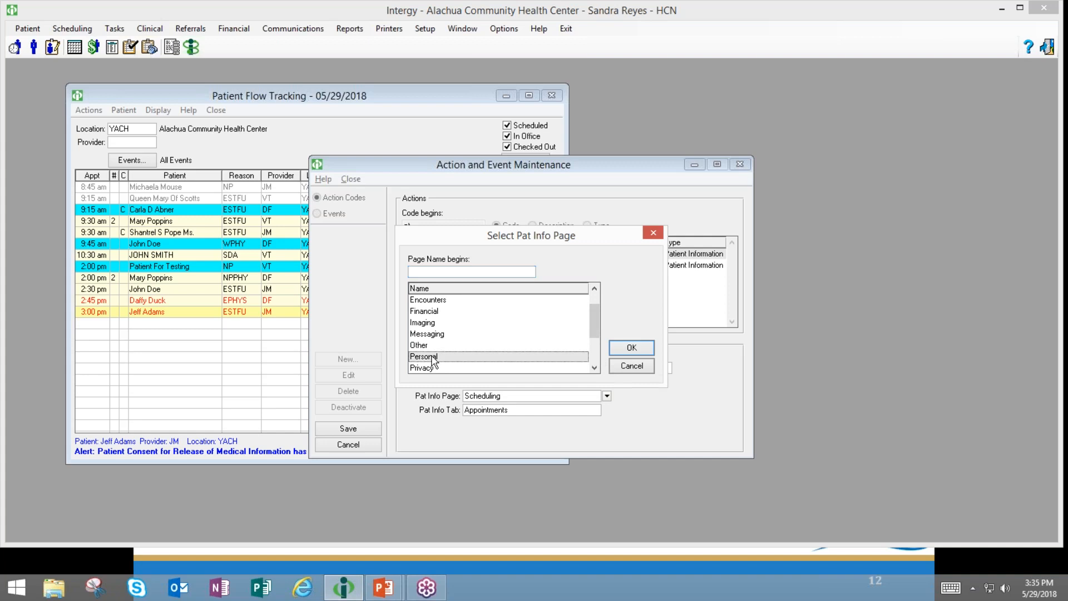
pyautogui.click(626, 349)
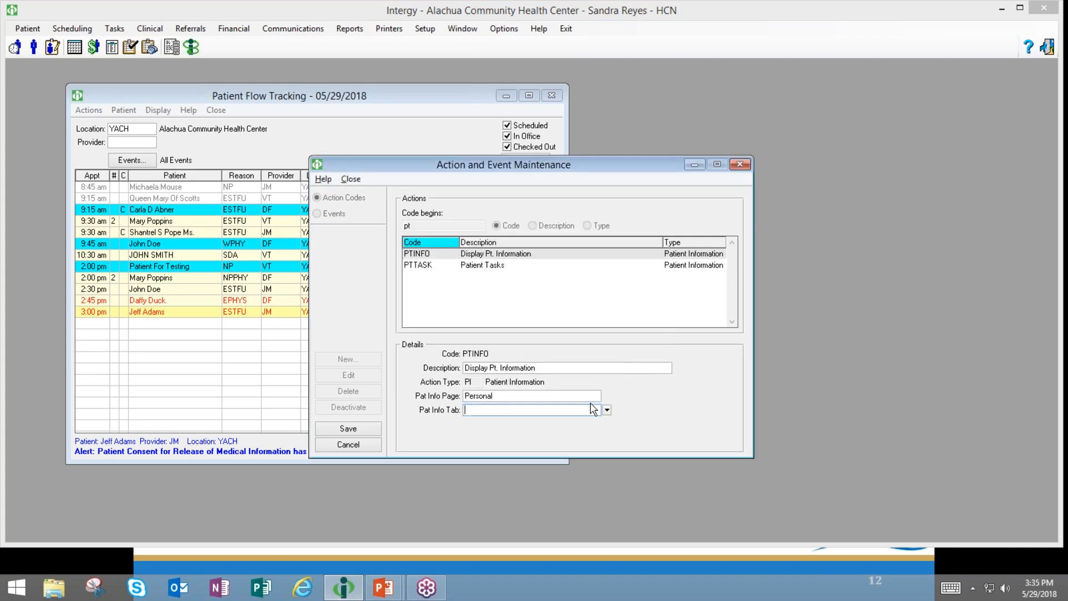
pyautogui.click(607, 410)
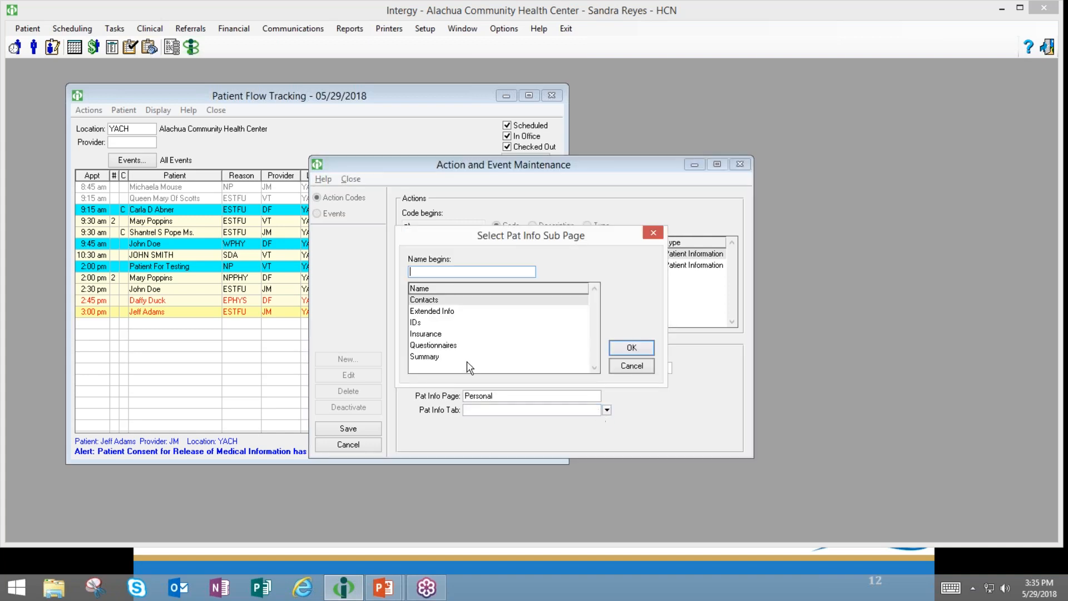
pyautogui.click(432, 357)
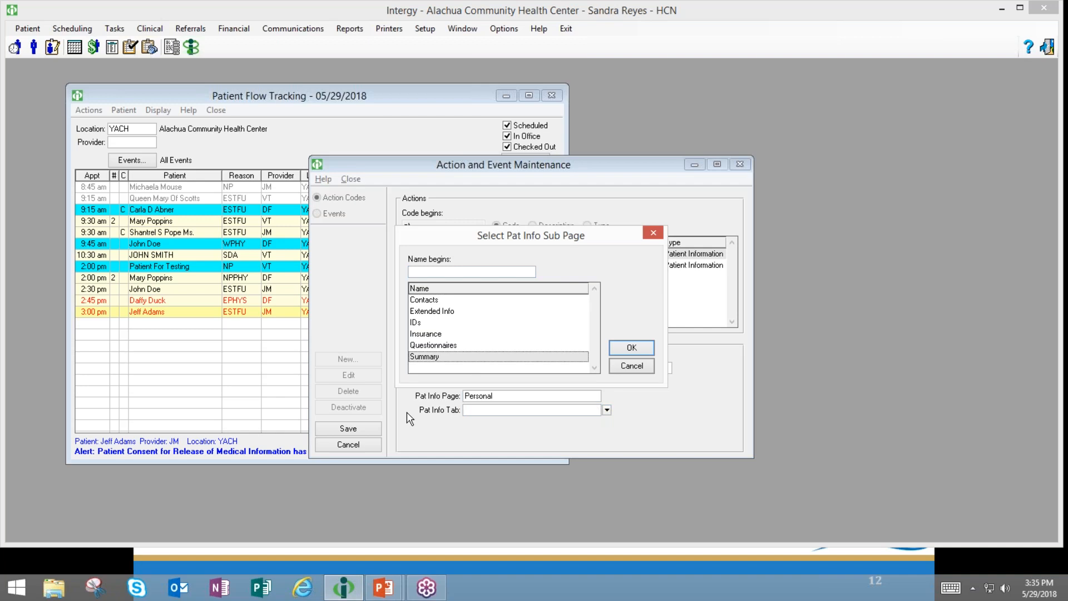
pyautogui.click(630, 348)
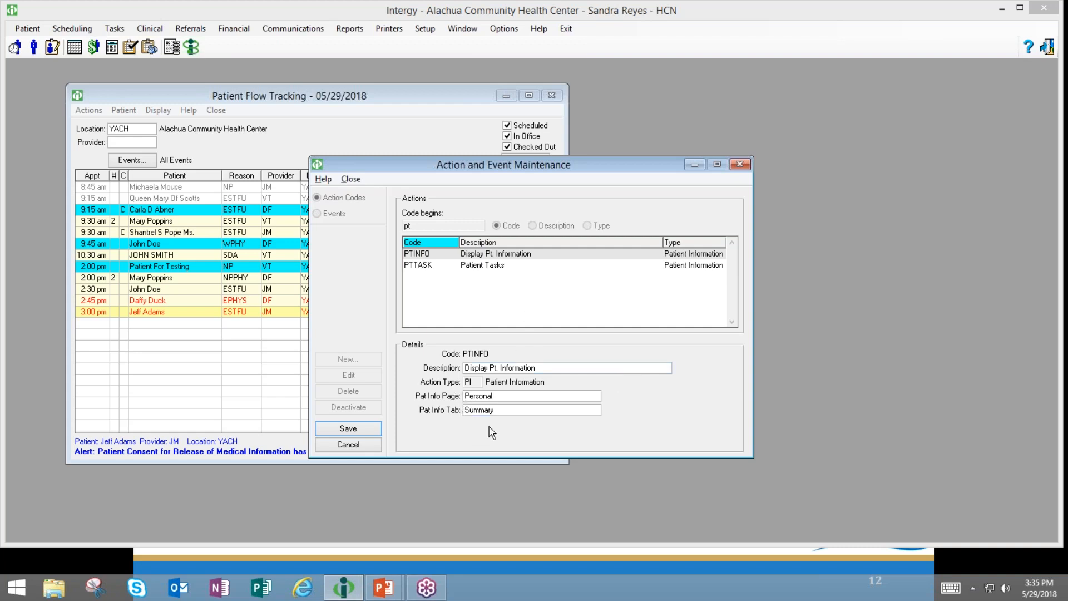
pyautogui.click(351, 429)
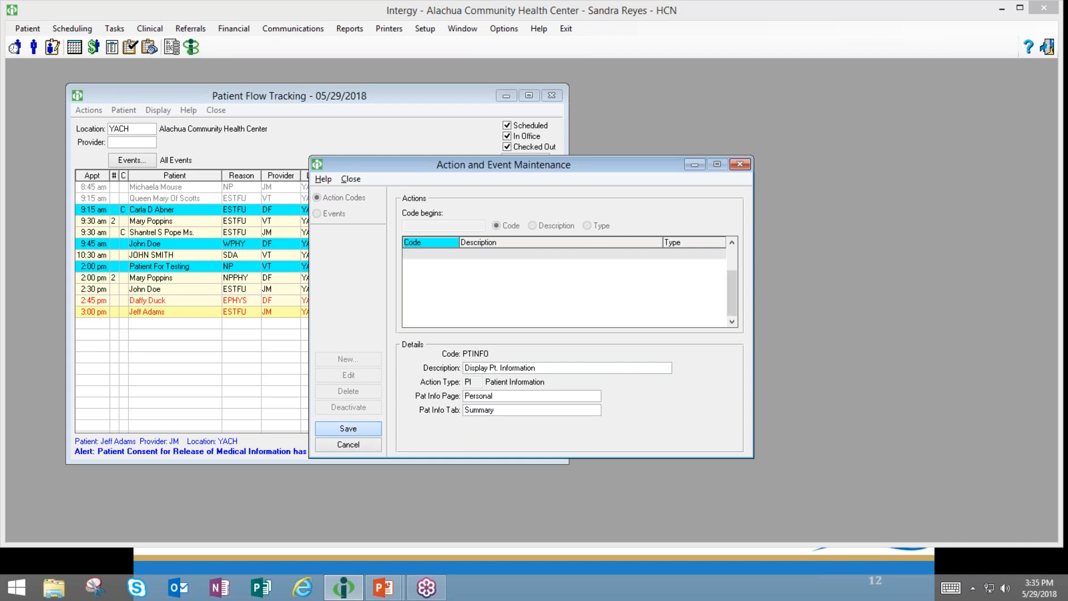
pyautogui.click(738, 165)
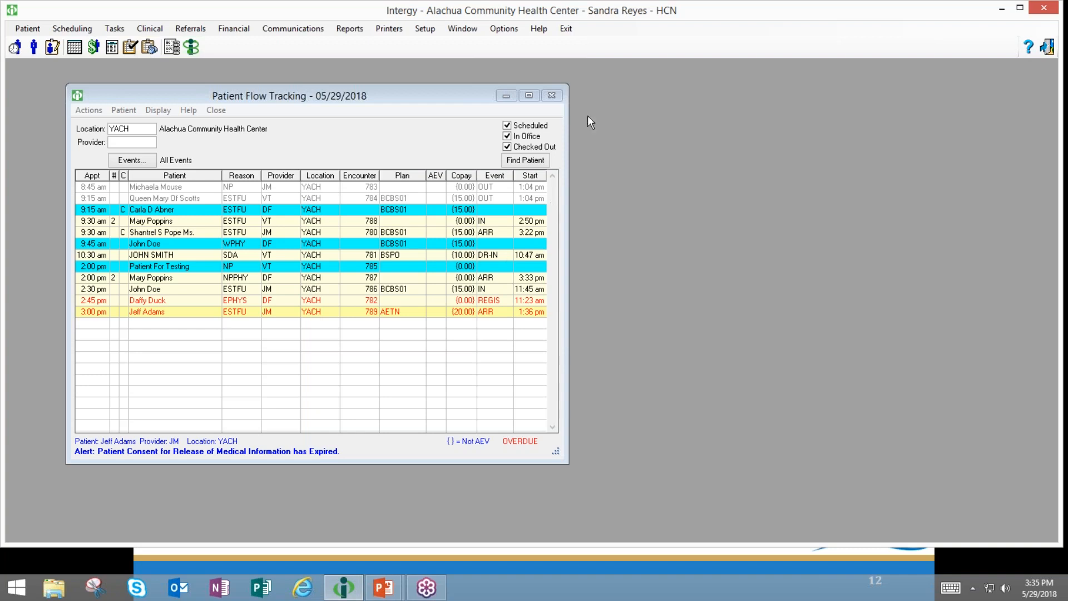
# - Reopen Patient Flow Tracking and test recording, then undoing, the 2:00 pm appointment's arrival event
pyautogui.click(552, 95)
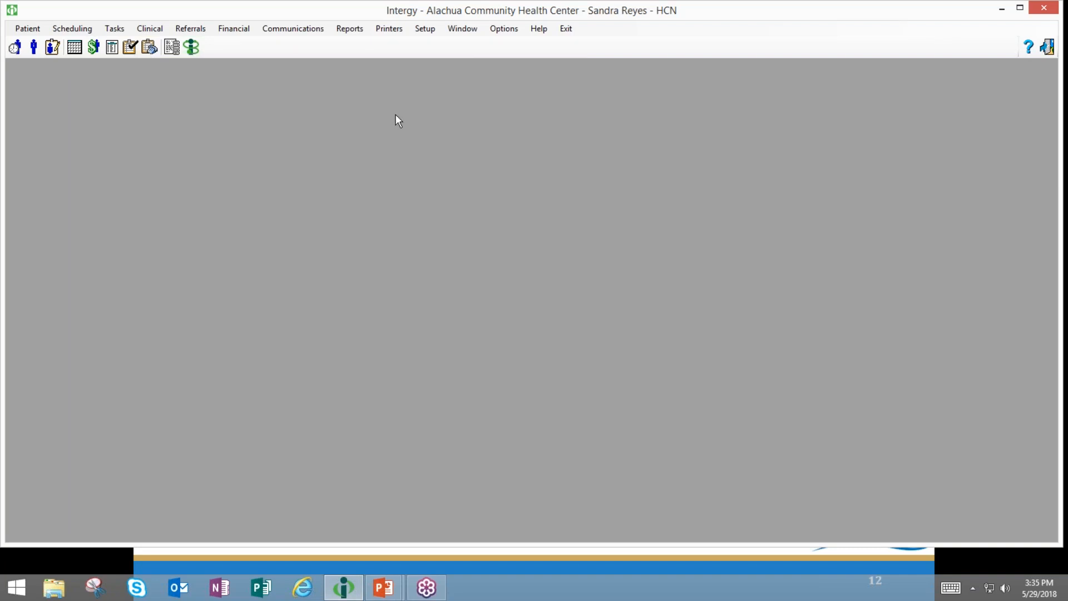
pyautogui.click(15, 47)
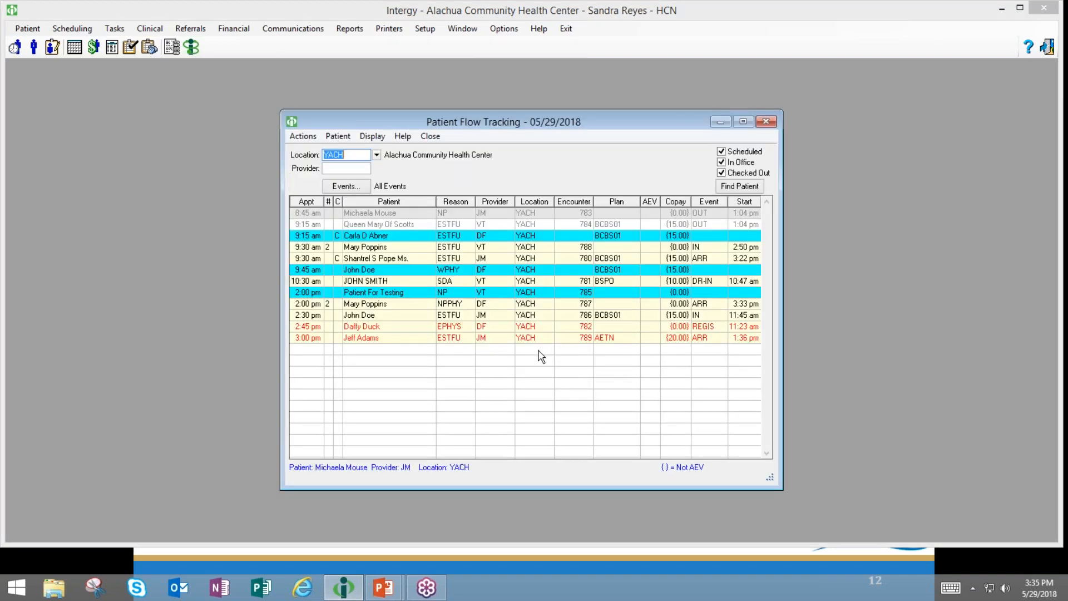
pyautogui.rightClick(624, 303)
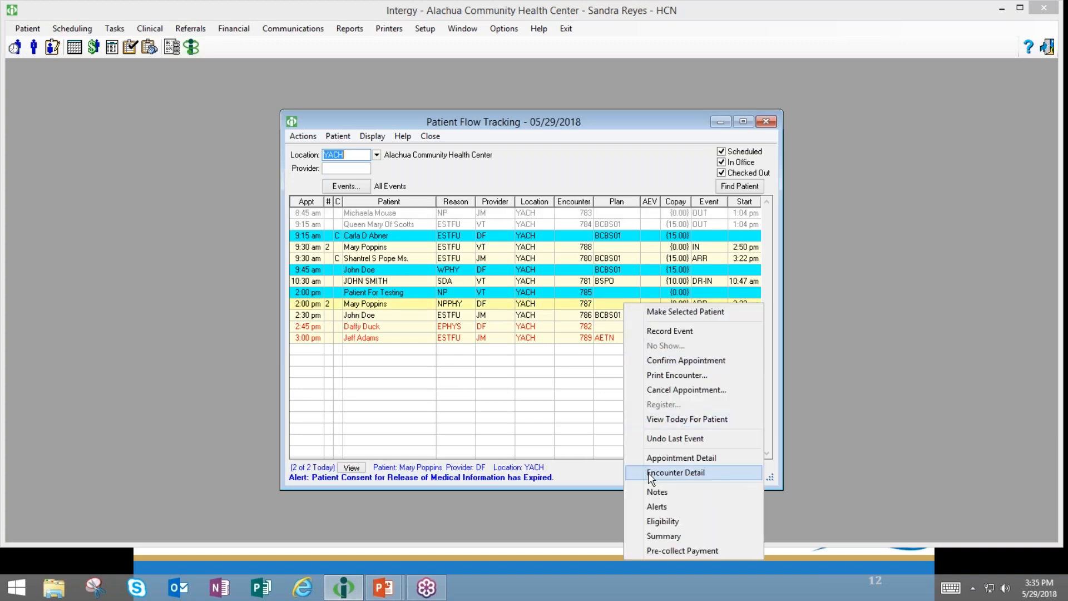
pyautogui.click(674, 439)
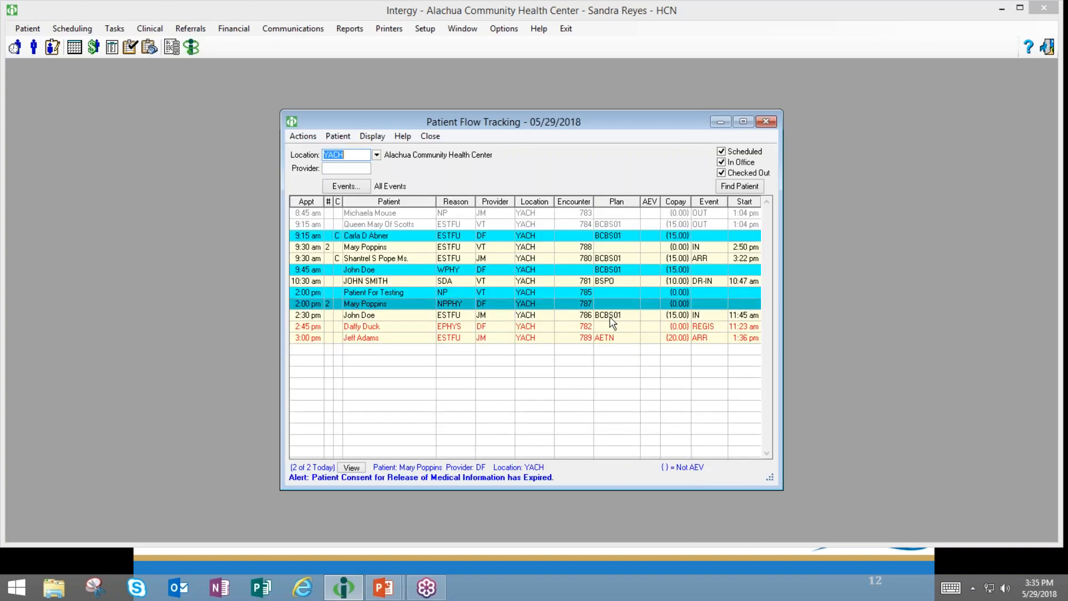
pyautogui.doubleClick(618, 305)
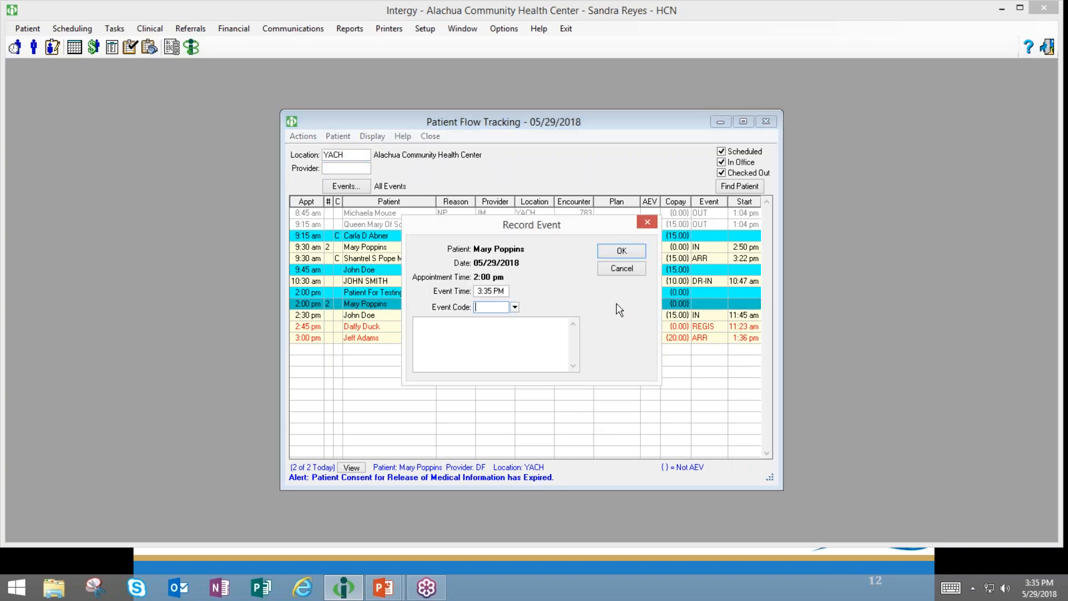
pyautogui.click(628, 251)
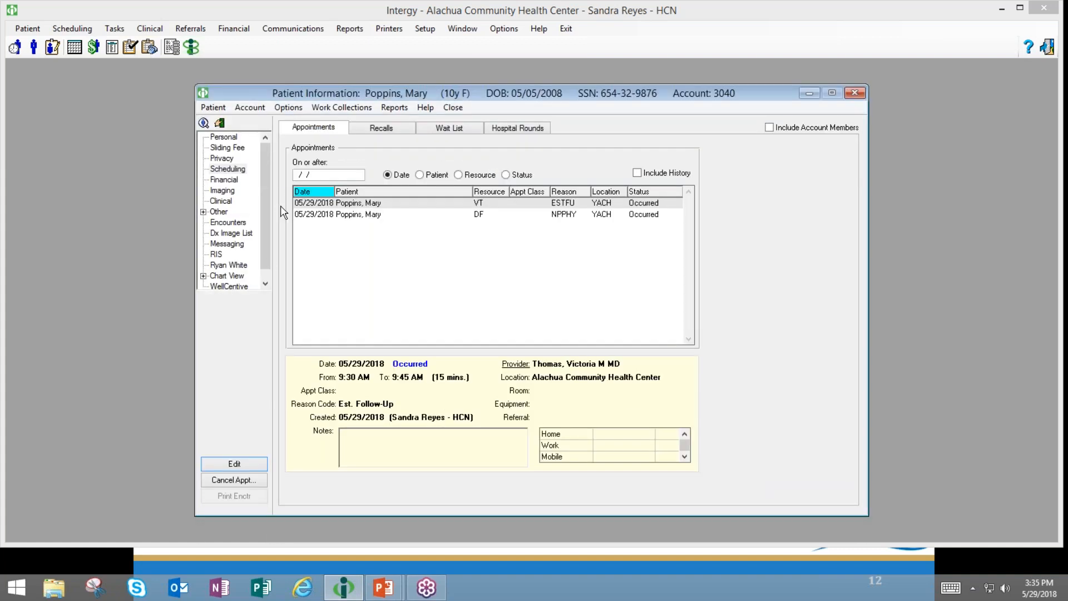
pyautogui.click(854, 93)
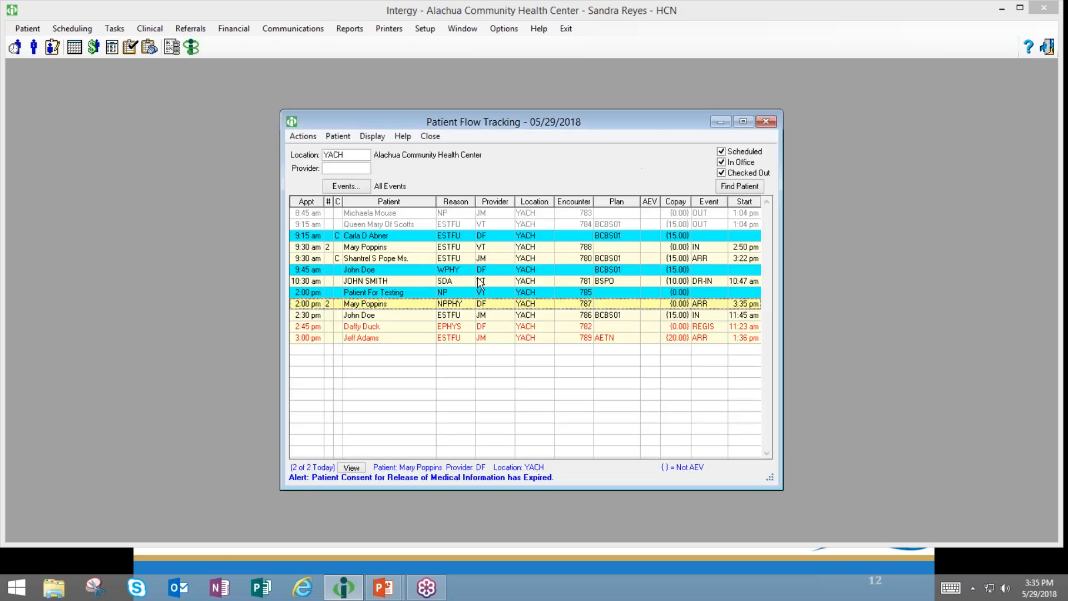
pyautogui.rightClick(631, 304)
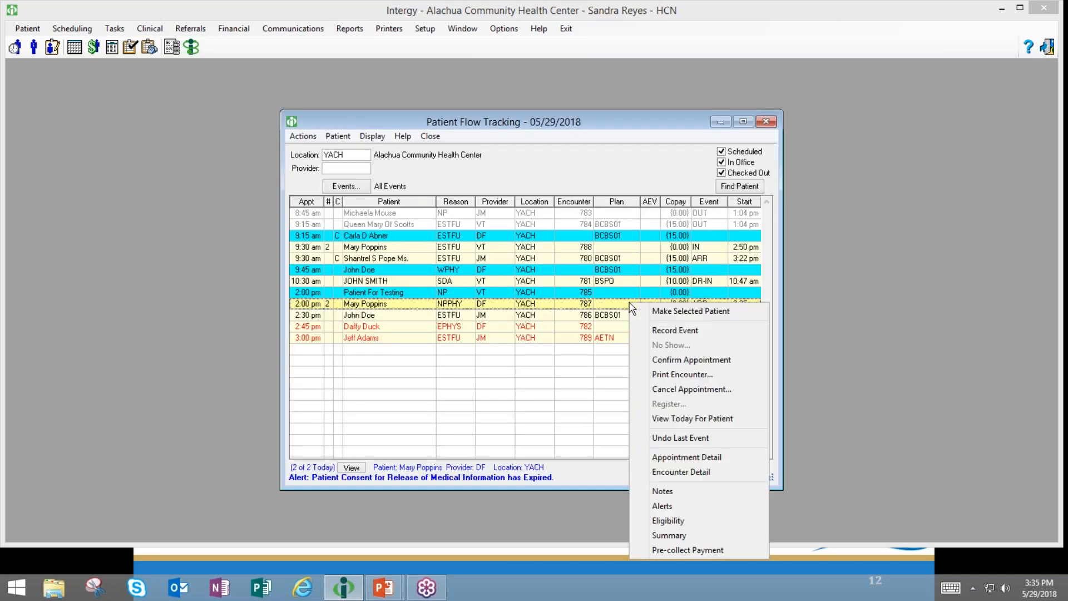
pyautogui.click(646, 438)
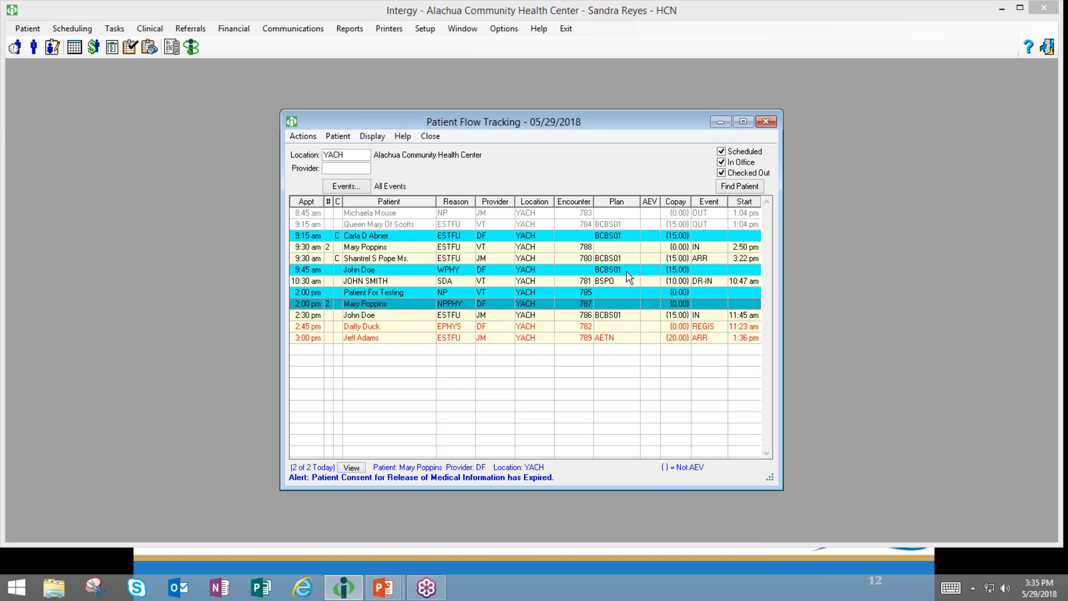
# - Record the ARR arrival for the 9:45 am patient and close the Patient Information window
pyautogui.click(626, 271)
pyautogui.doubleClick(628, 276)
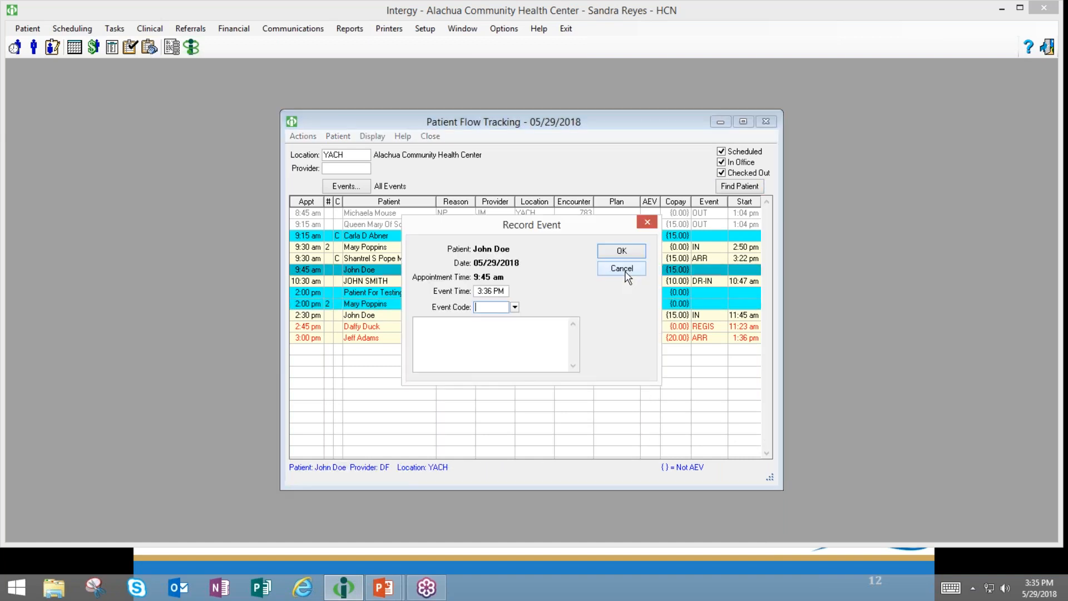
pyautogui.write('ARR')
pyautogui.click(625, 273)
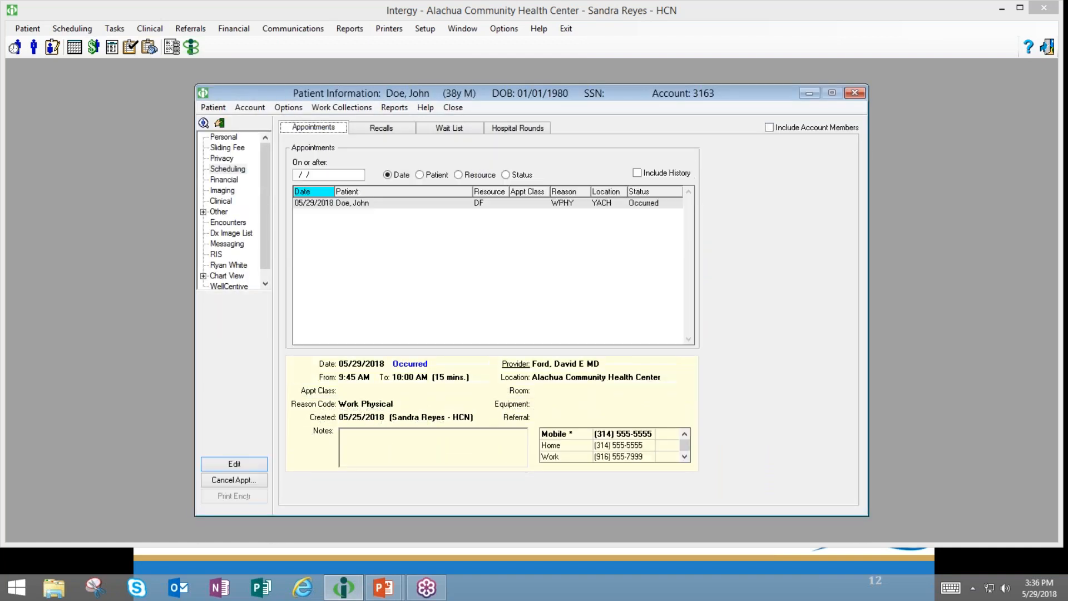
pyautogui.moveTo(761, 99); pyautogui.dragTo(689, 100)
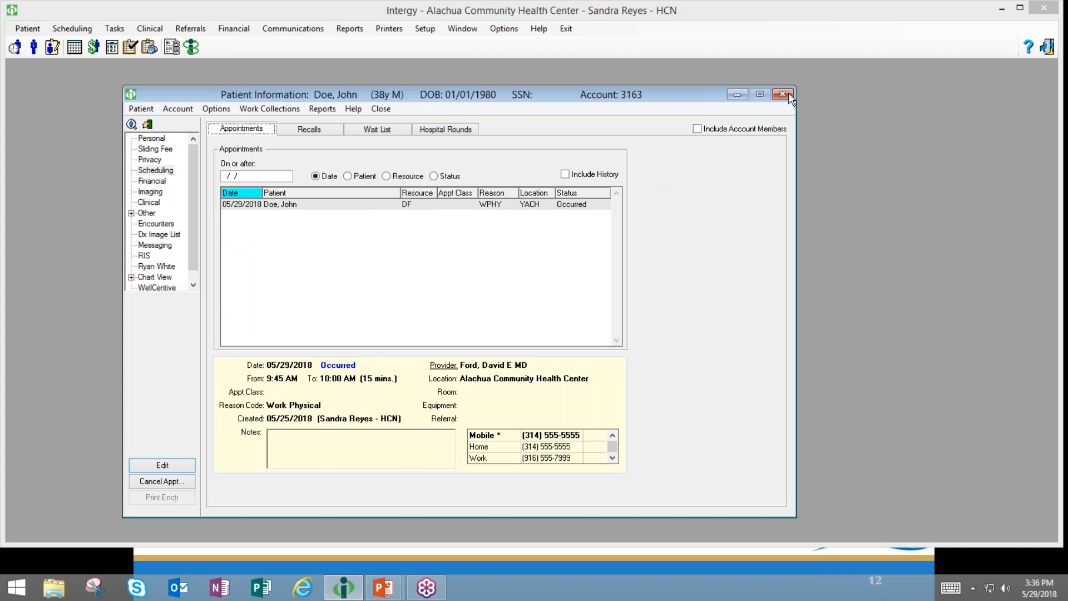
pyautogui.click(789, 94)
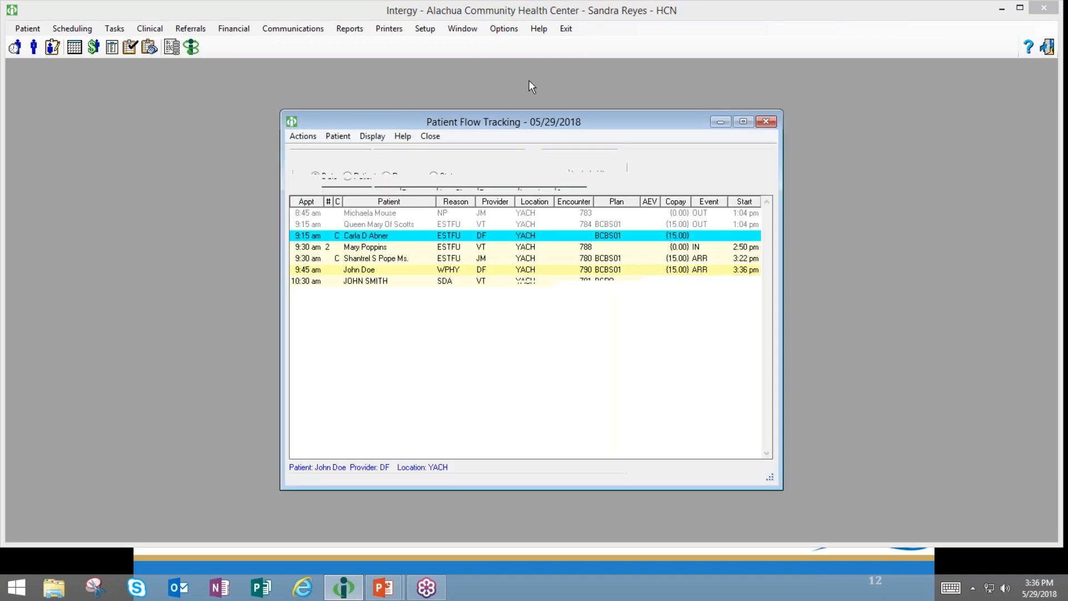
# - Reopen Action and Event Maintenance, set PTINFO's patient info page to Personal, and save it
pyautogui.click(433, 34)
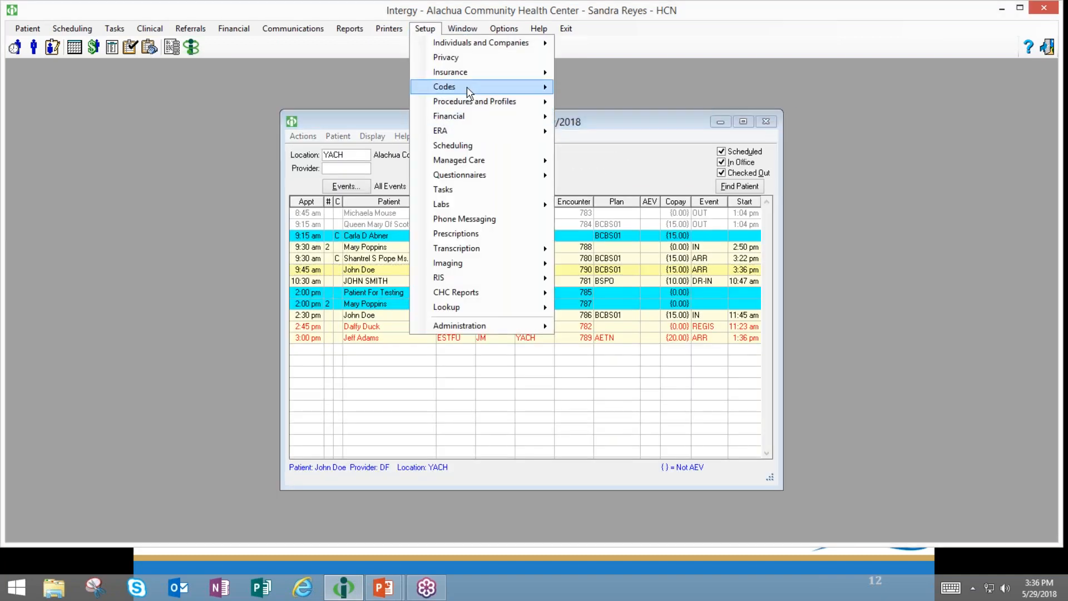
pyautogui.moveTo(469, 91)
pyautogui.click(620, 88)
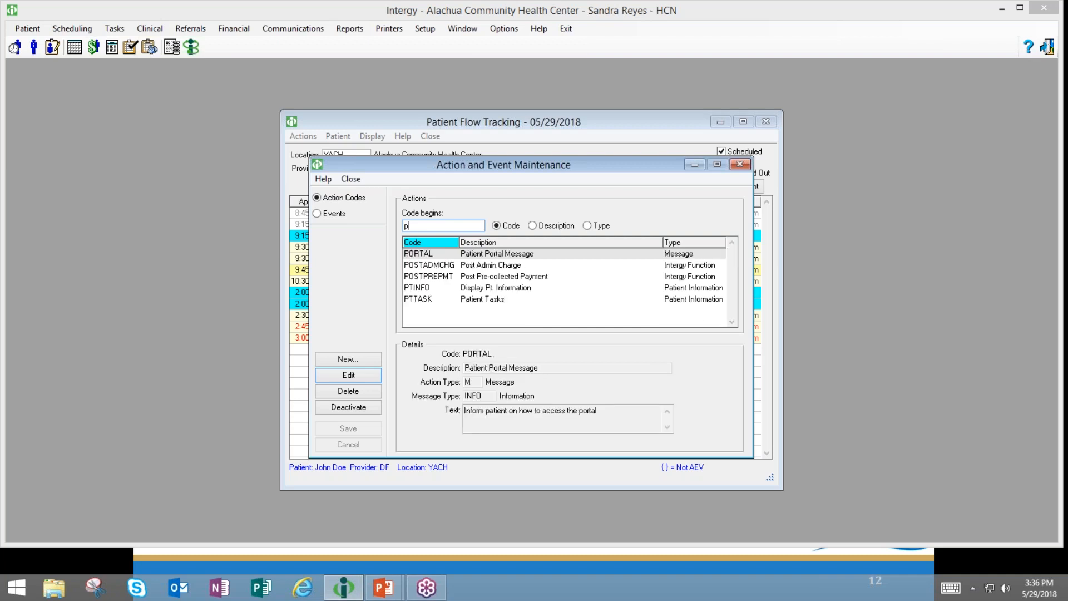
pyautogui.click(411, 290)
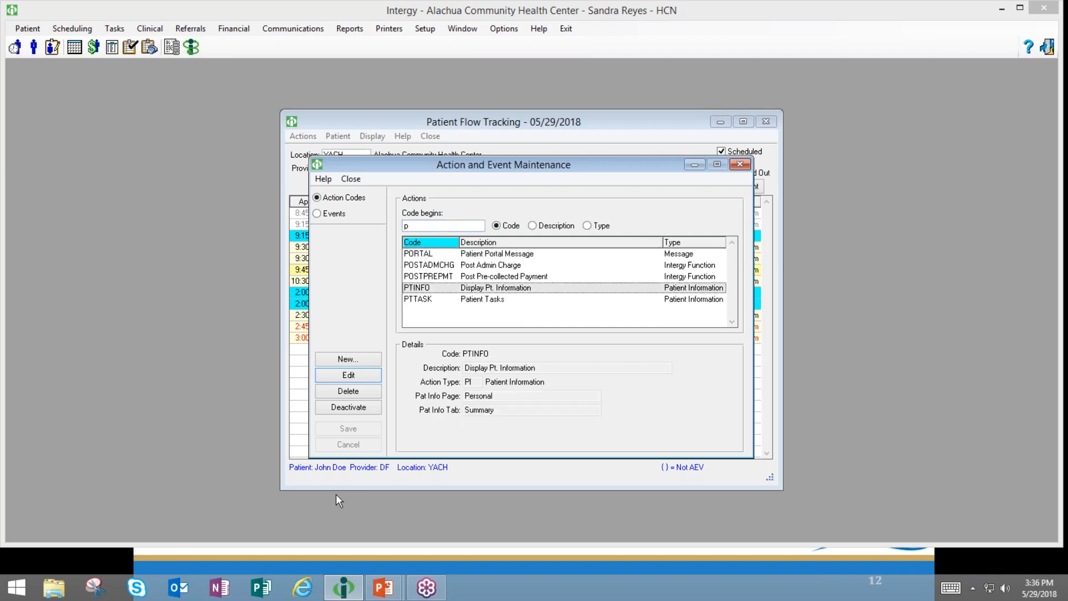
pyautogui.click(349, 376)
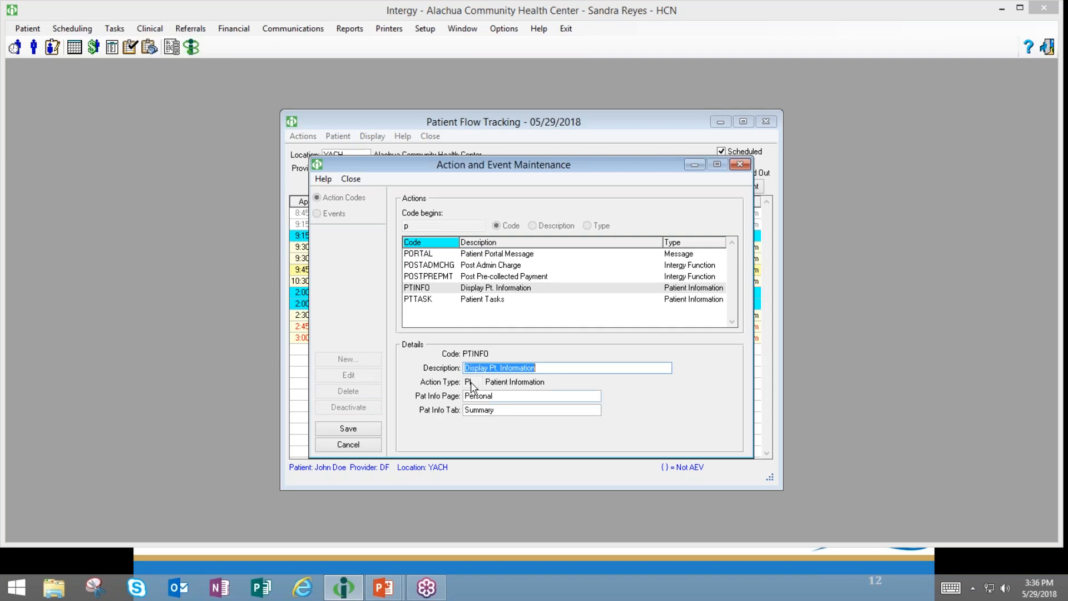
pyautogui.click(490, 396)
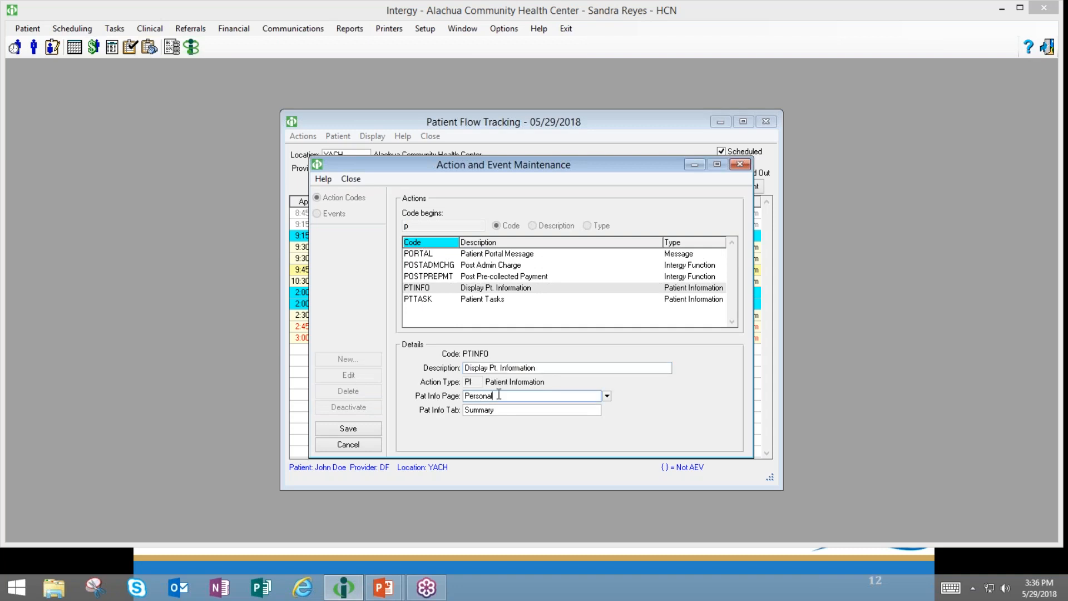
pyautogui.click(607, 396)
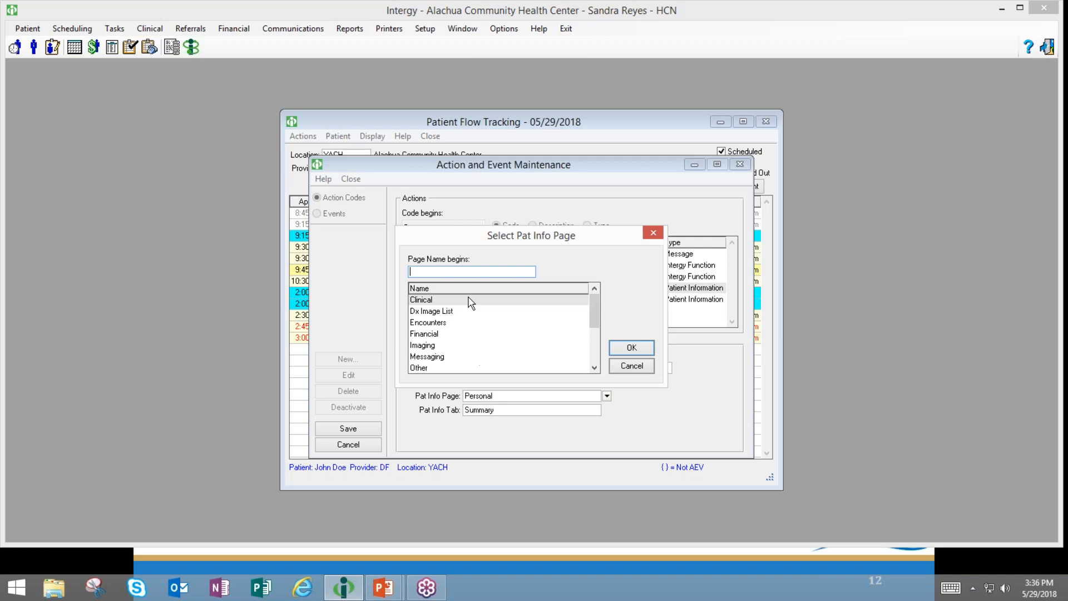
pyautogui.click(442, 302)
pyautogui.click(627, 354)
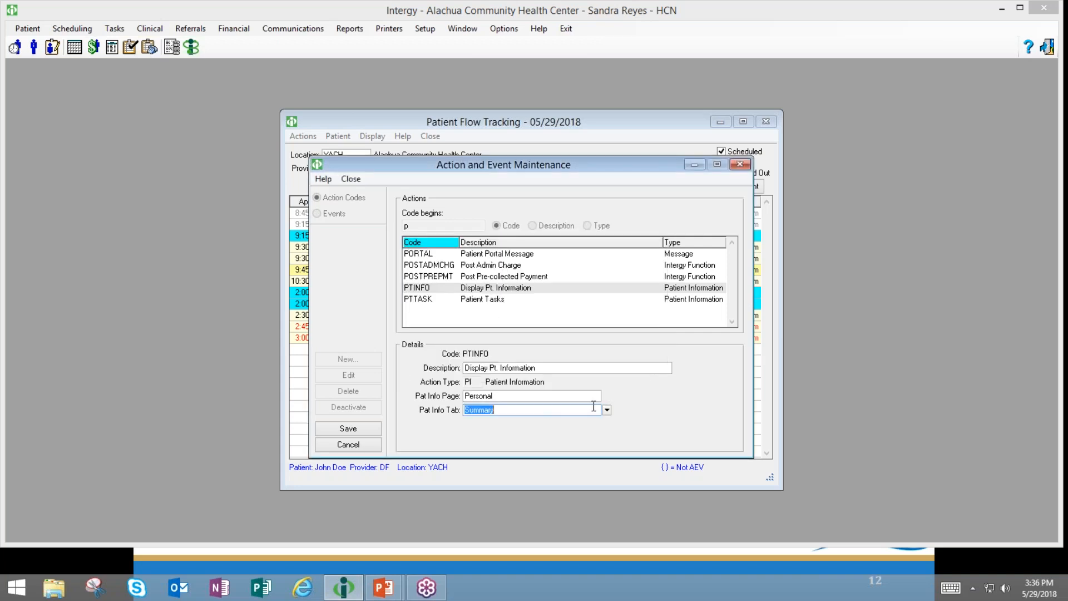
pyautogui.click(357, 433)
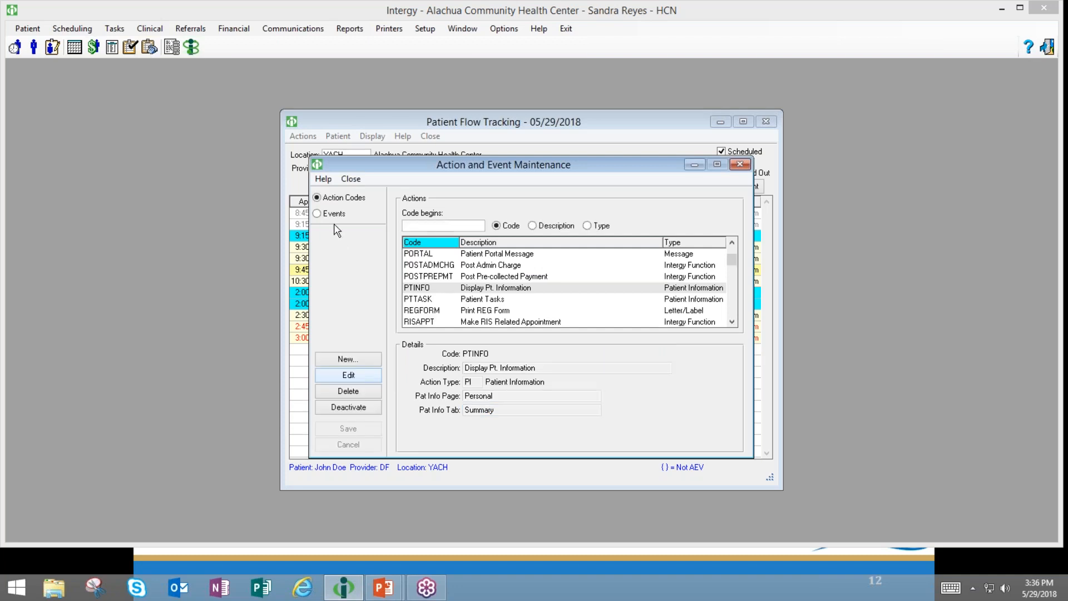
# - Remove PTINFO from the ARR Arrival patient flow event and attach it again
pyautogui.click(332, 217)
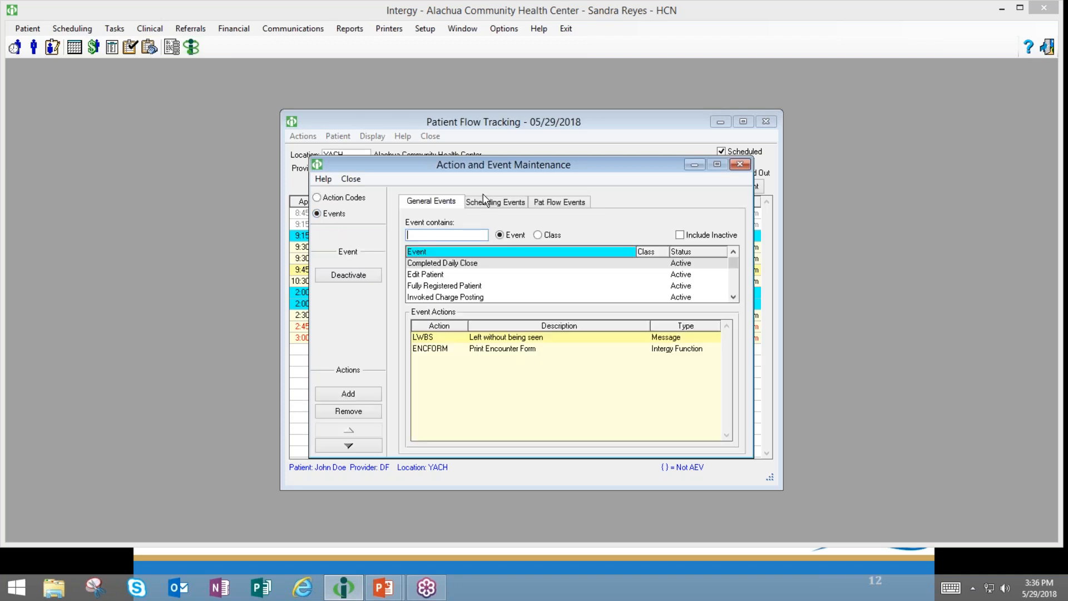
pyautogui.click(558, 205)
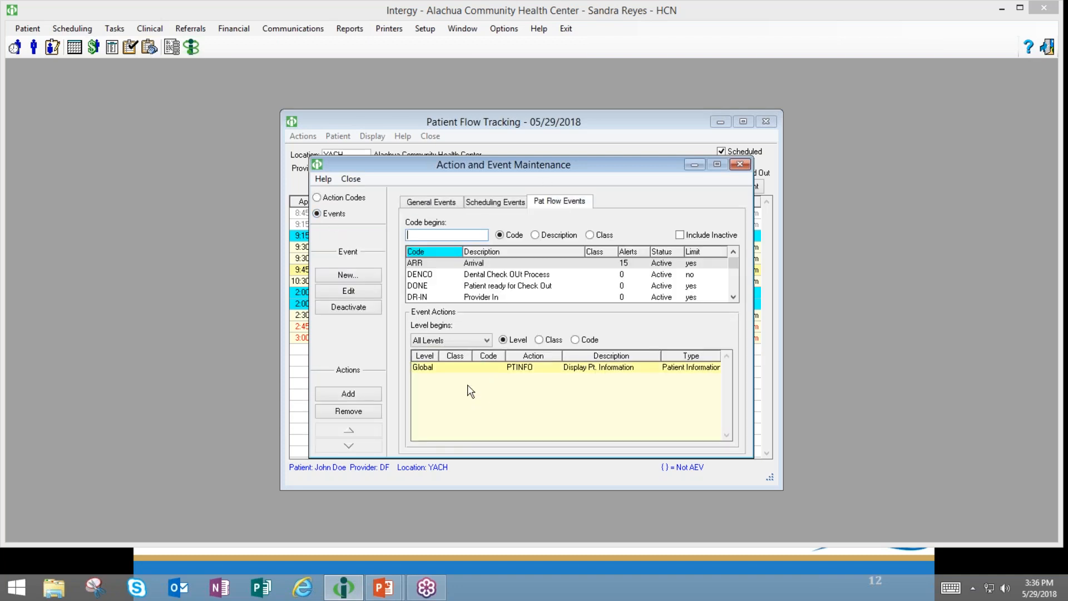
pyautogui.click(460, 369)
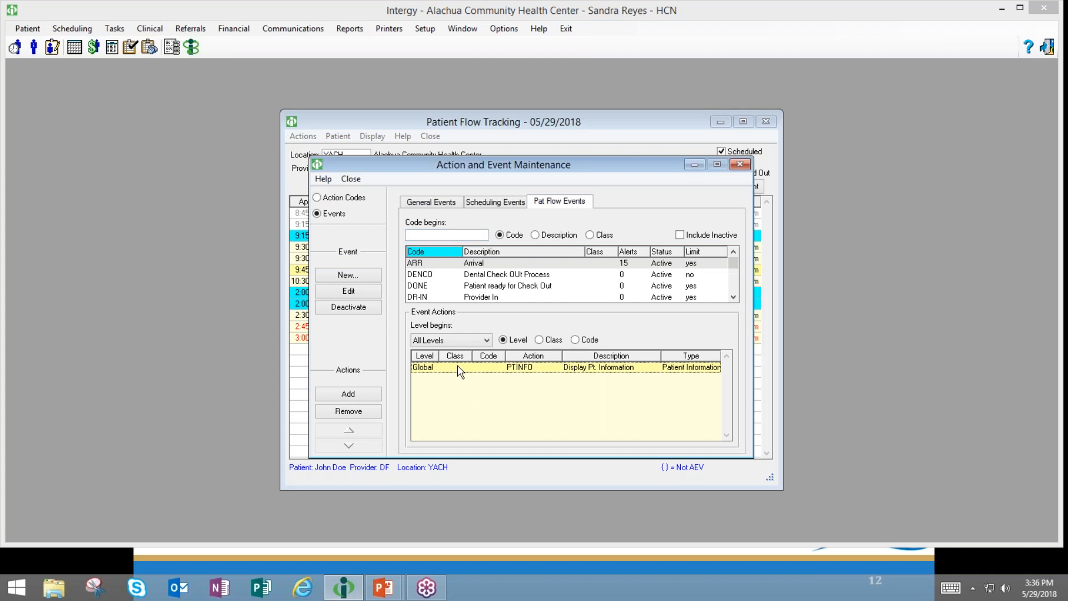
pyautogui.click(363, 415)
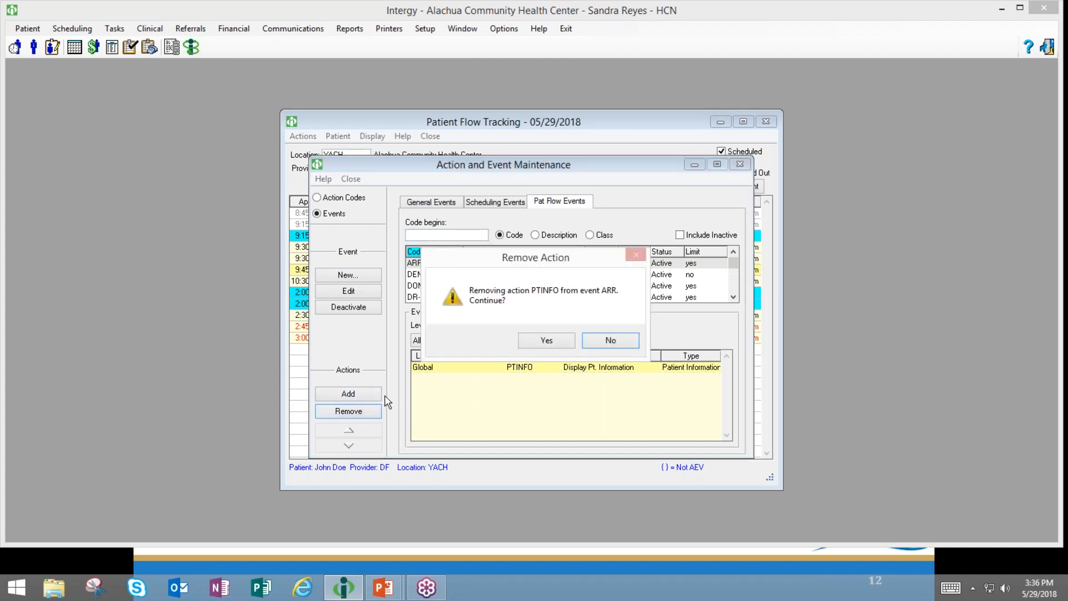
pyautogui.click(538, 348)
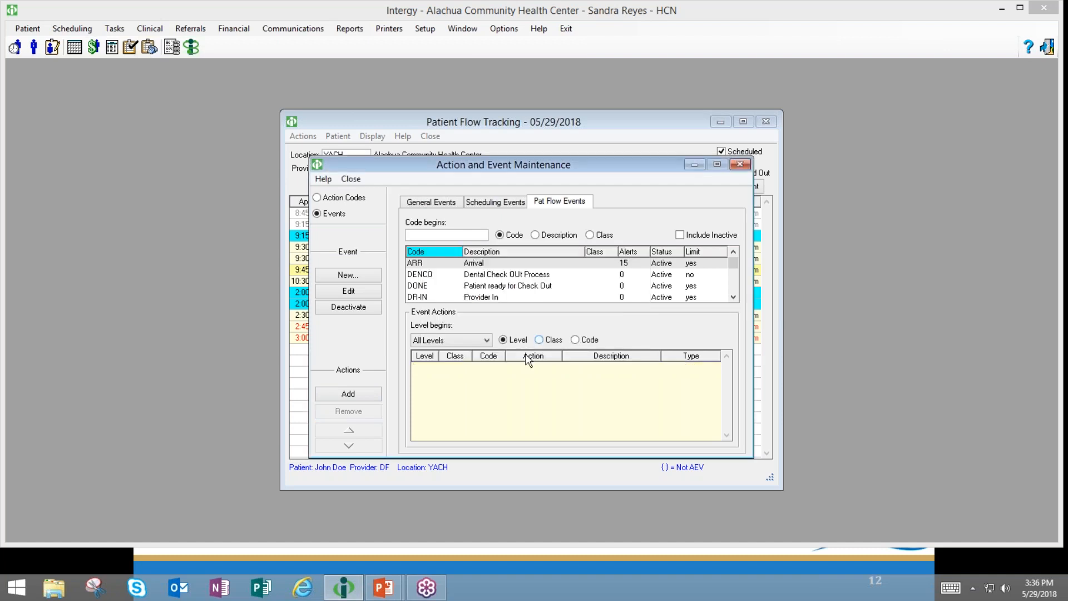
pyautogui.click(337, 396)
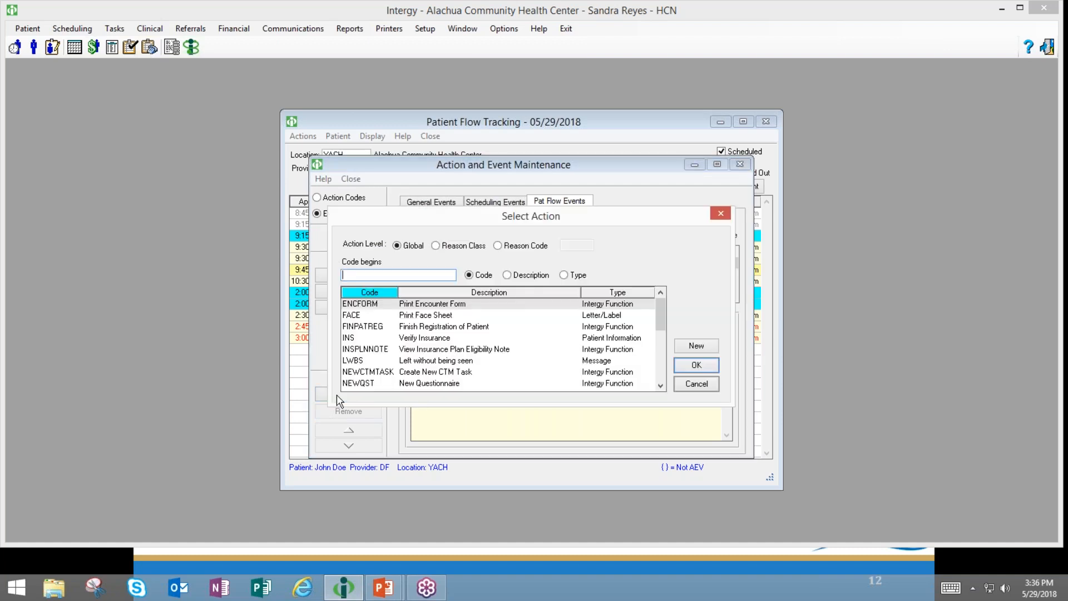
pyautogui.write('p')
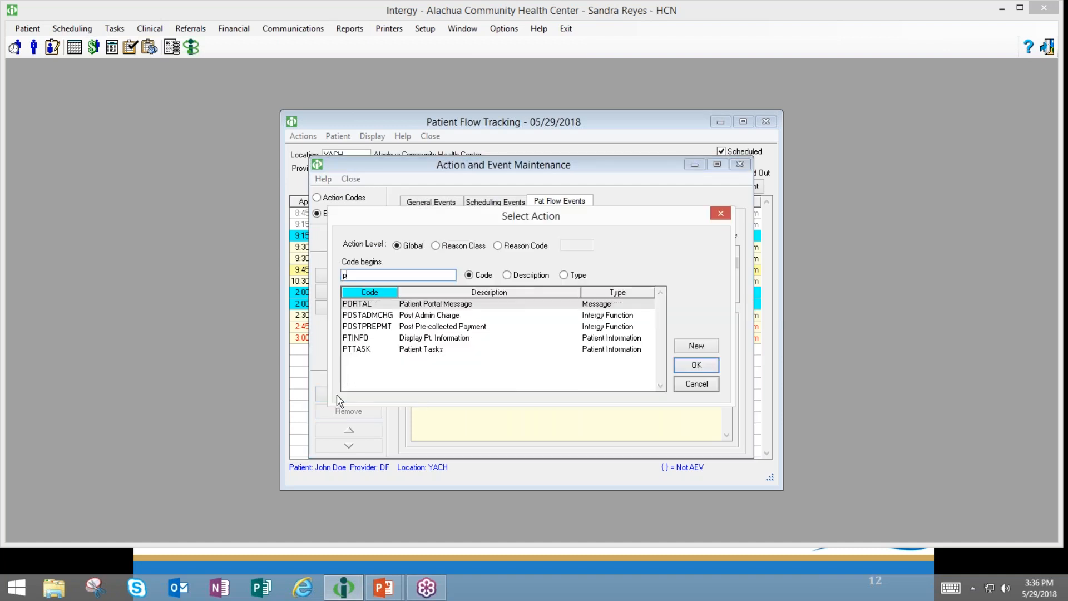
pyautogui.click(382, 341)
pyautogui.click(696, 365)
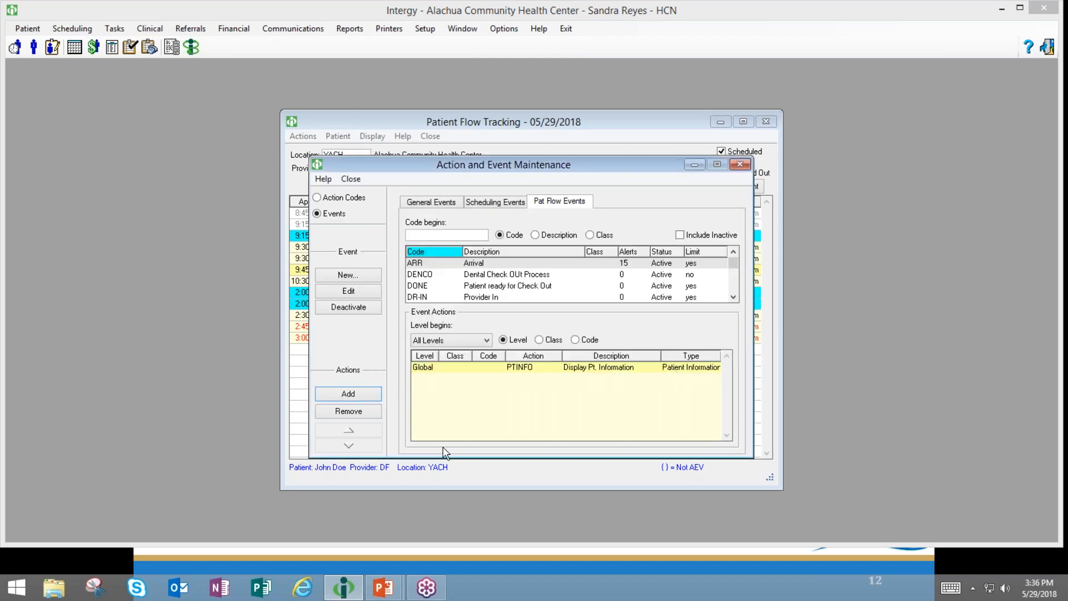
# - Close Action and Event Maintenance and start recording an event for the 9:15 am appointment
pyautogui.click(341, 200)
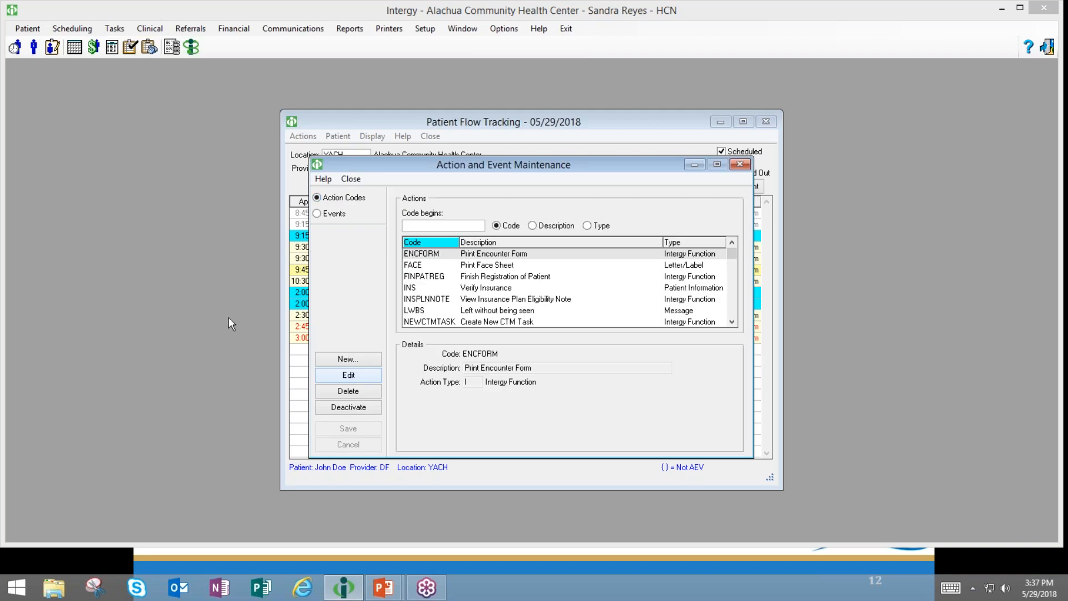
pyautogui.click(739, 165)
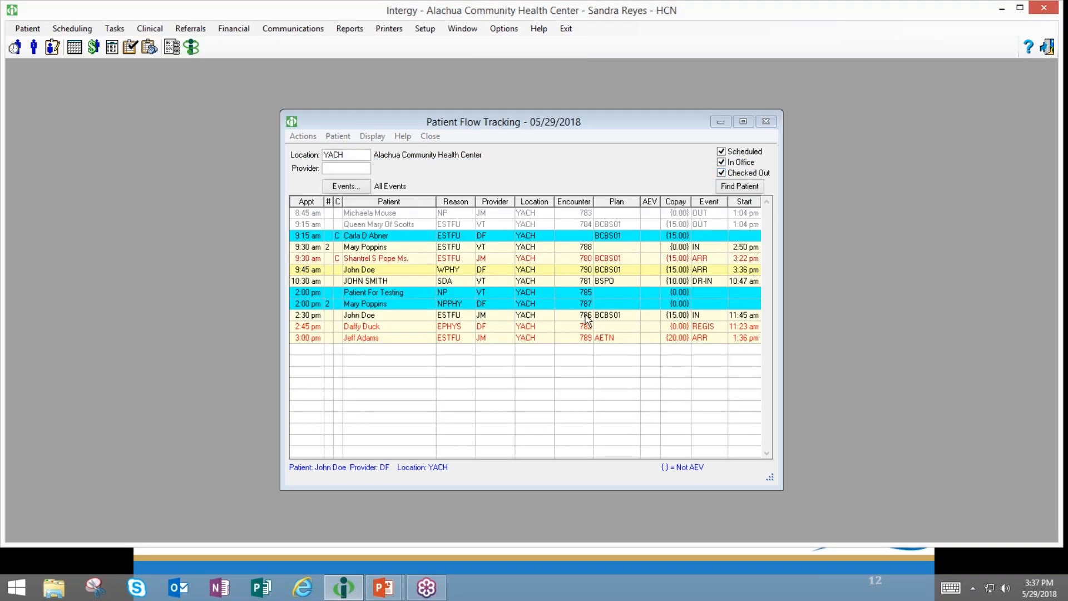
pyautogui.click(456, 241)
pyautogui.doubleClick(455, 238)
# - Record ARR for the 9:15 am patient, close Patient Information, and open the scheduler at the 1:45 pm slot
pyautogui.write('ARR')
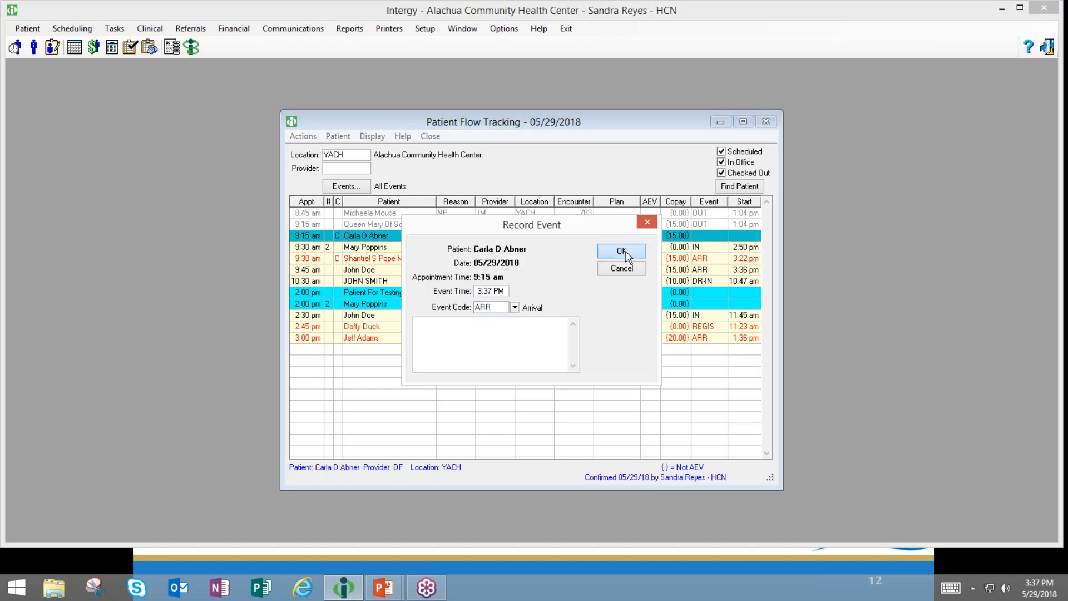
pyautogui.click(626, 255)
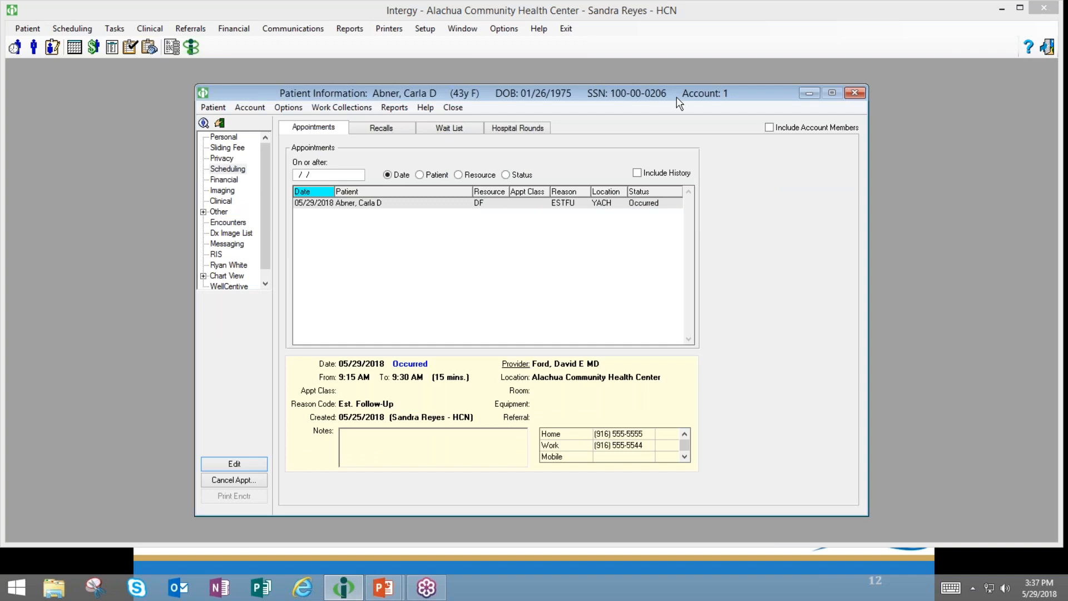
pyautogui.moveTo(671, 105); pyautogui.dragTo(661, 110)
pyautogui.click(826, 98)
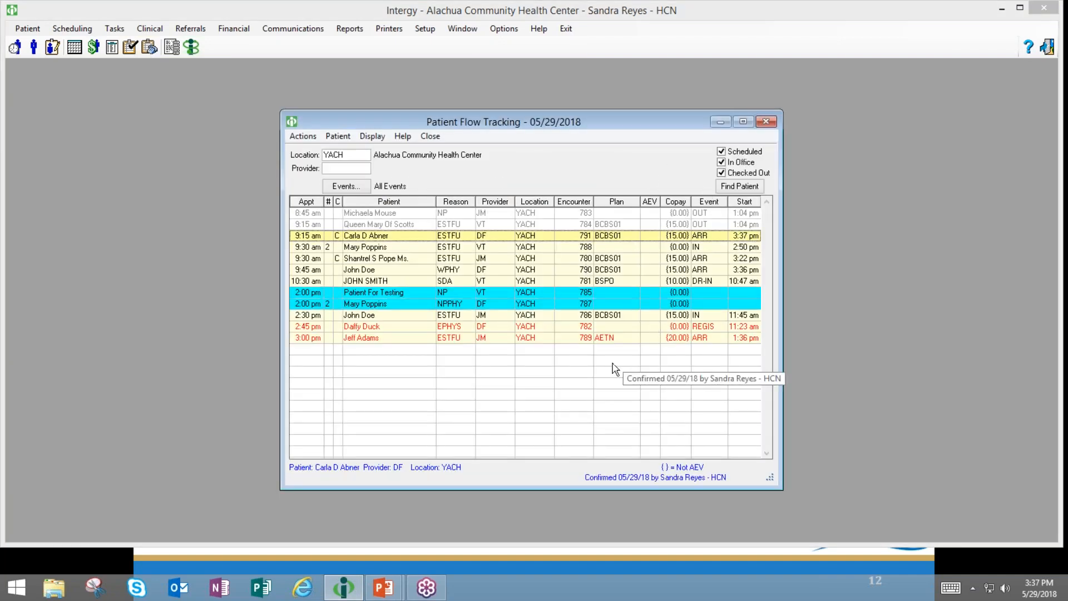
pyautogui.click(76, 53)
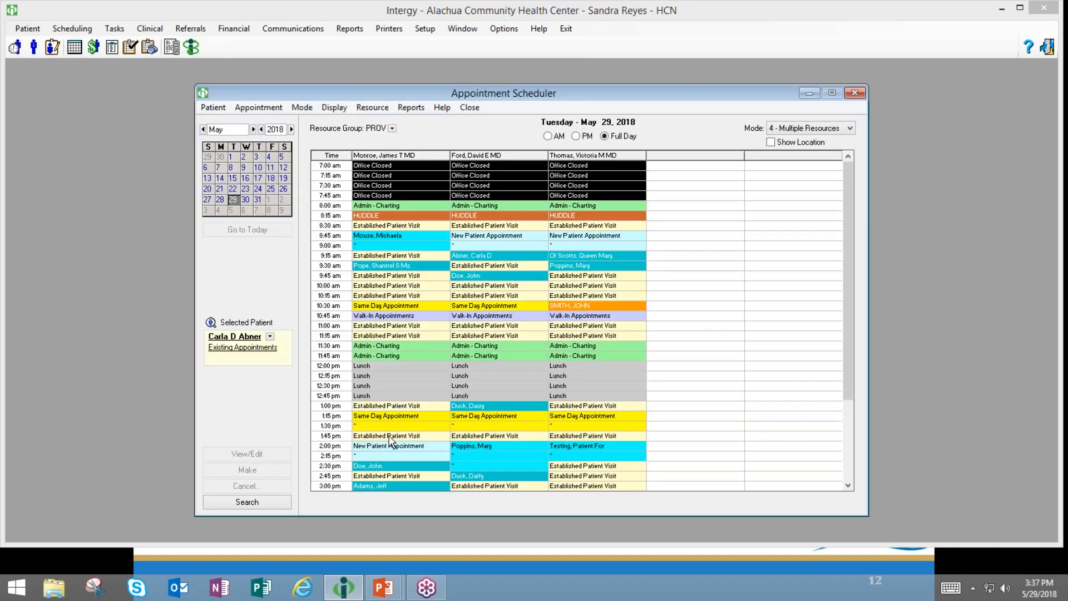
pyautogui.click(391, 436)
# - Start a booking in the 1:45 pm slot, then cancel the patient picker and appointment form
pyautogui.doubleClick(391, 436)
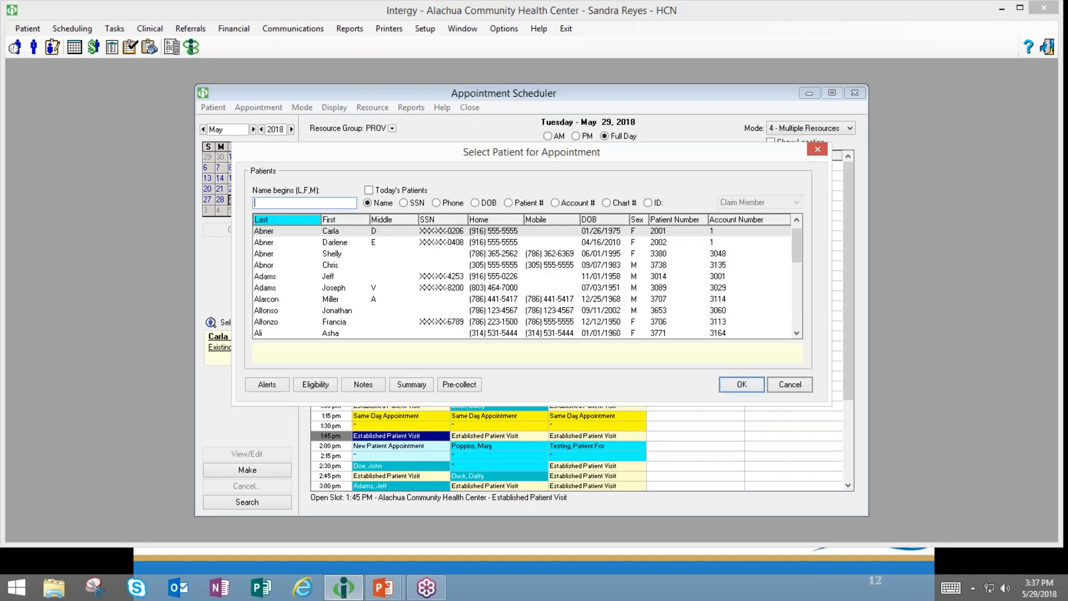
pyautogui.click(800, 390)
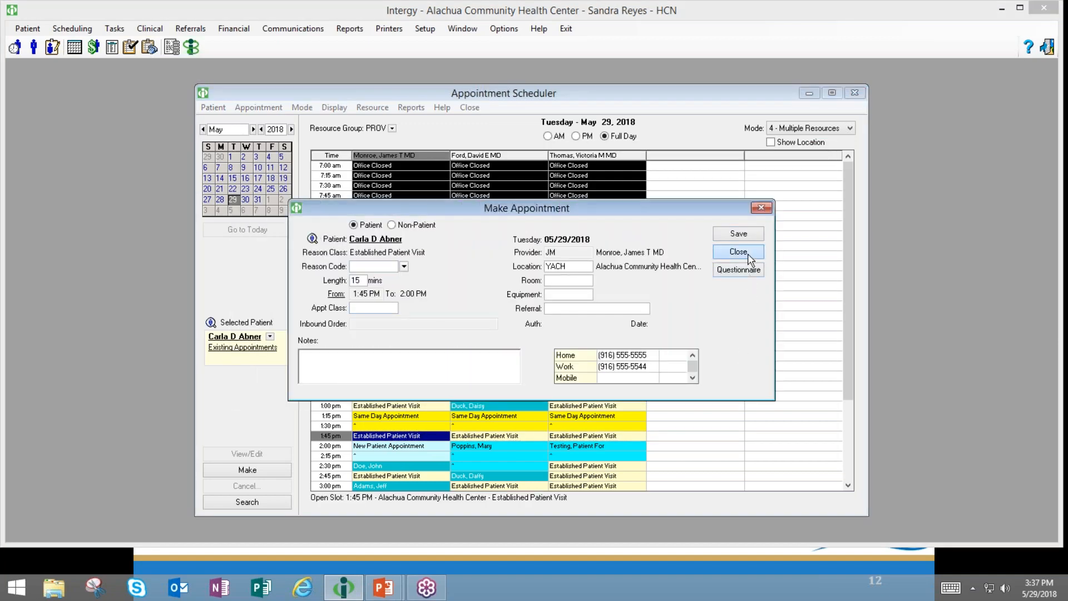
pyautogui.click(738, 251)
# - Book the 3:45 pm slot for a chosen patient with reason code ES, then close the scheduler
pyautogui.doubleClick(405, 407)
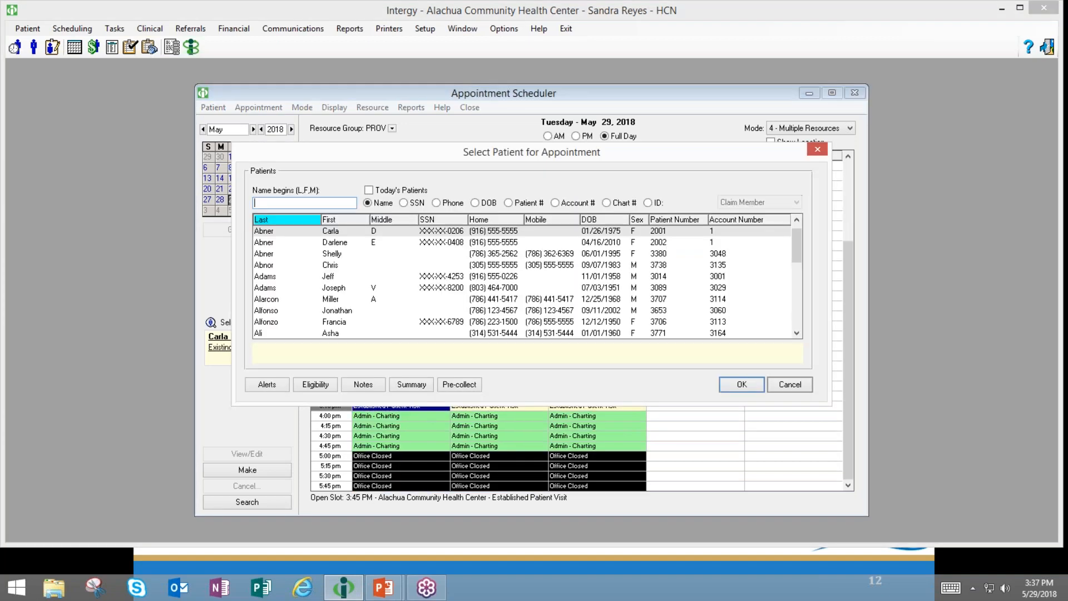
pyautogui.click(337, 310)
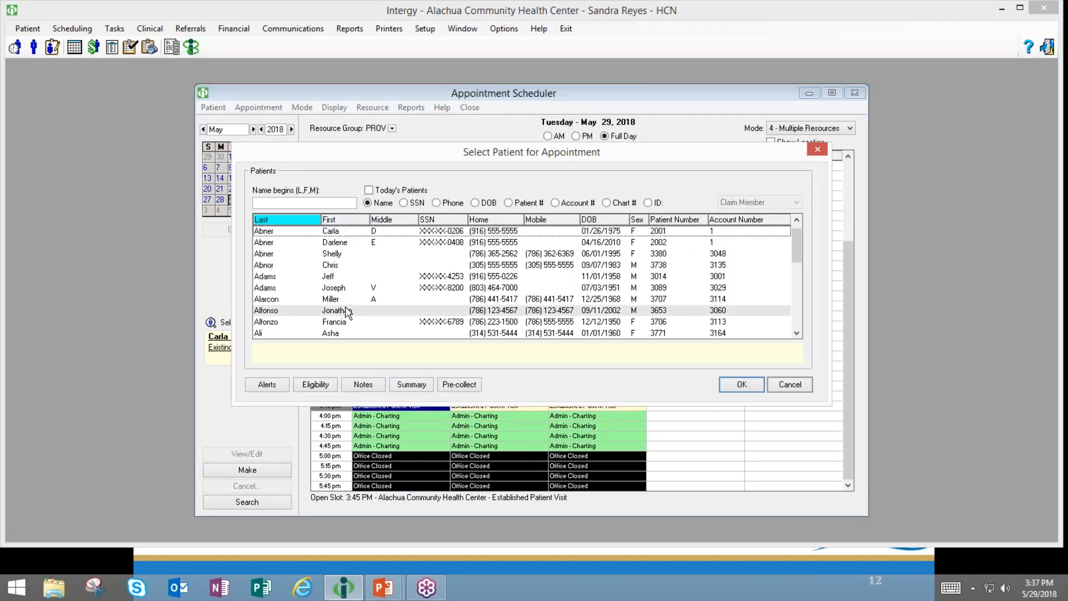
pyautogui.click(741, 384)
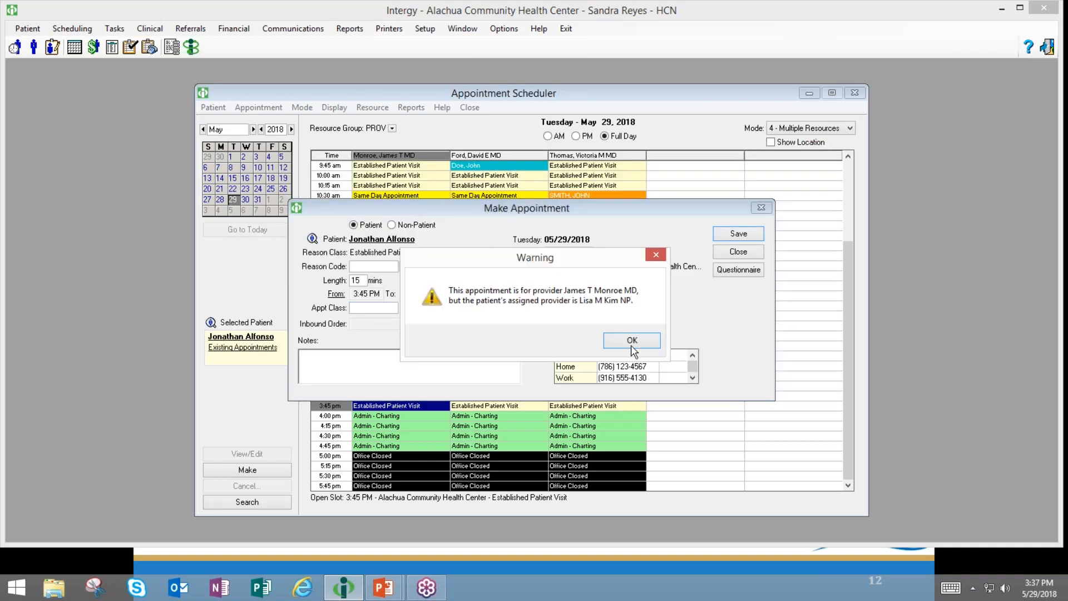
pyautogui.click(633, 348)
pyautogui.write('ESTFU')
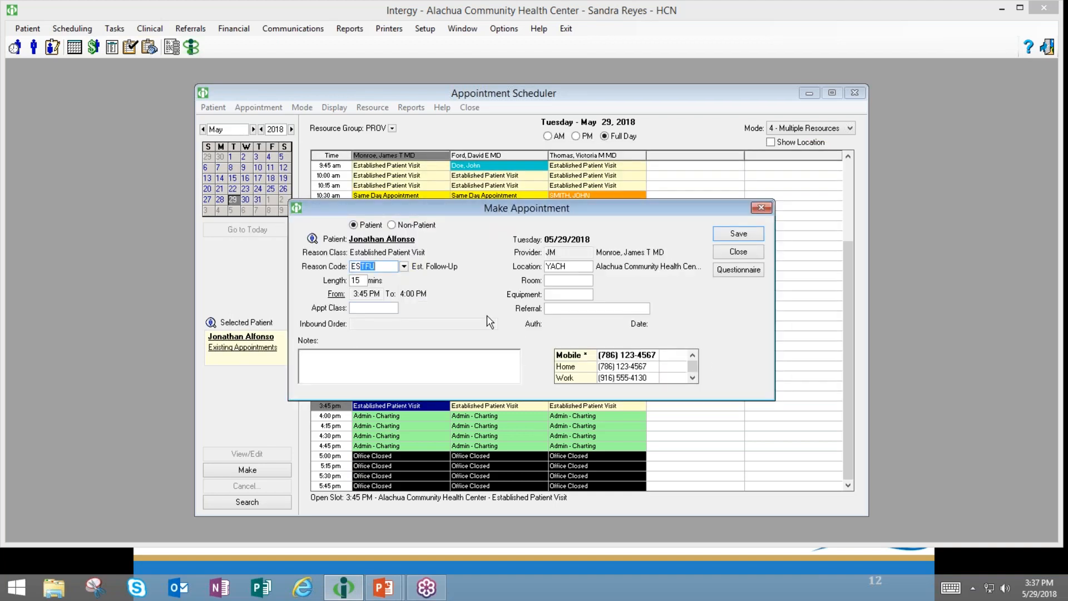
pyautogui.click(717, 237)
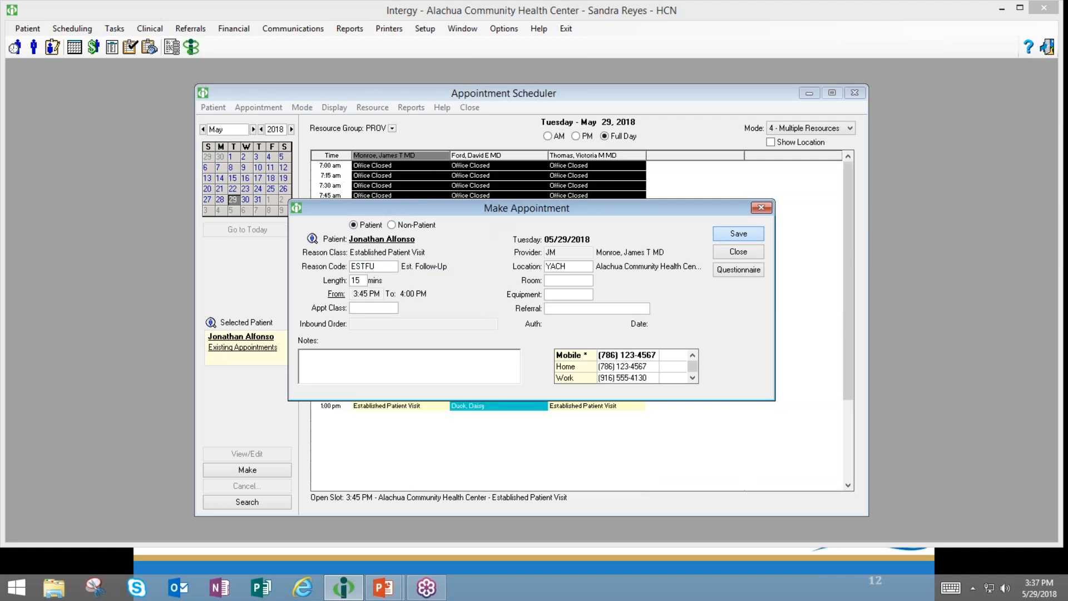
pyautogui.click(855, 94)
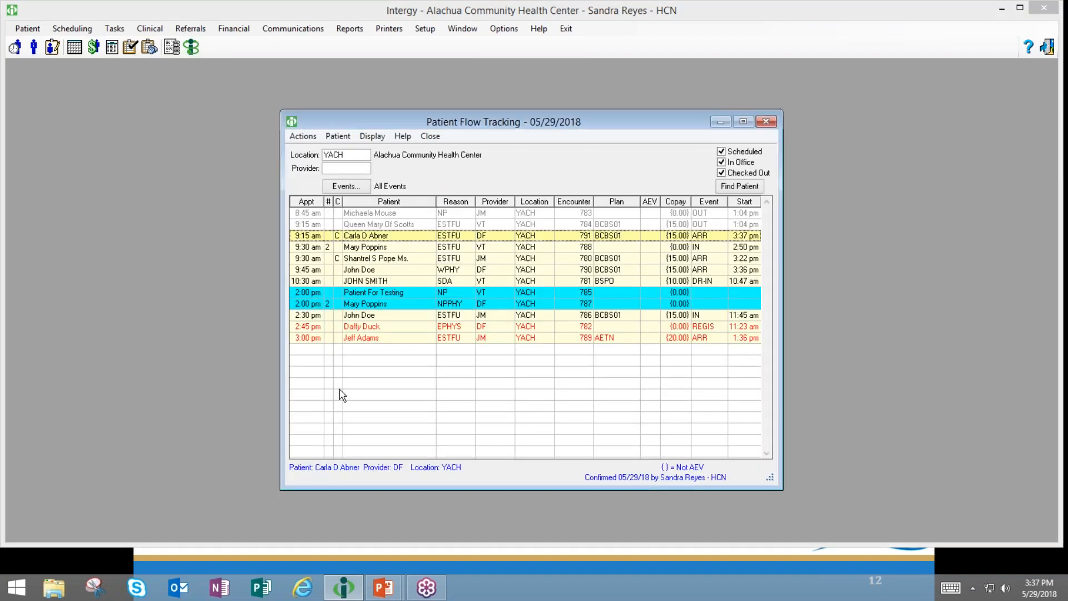
# - Refresh Patient Flow Tracking, record ARR for the new 3:45 pm patient, and close Patient Information
pyautogui.click(766, 121)
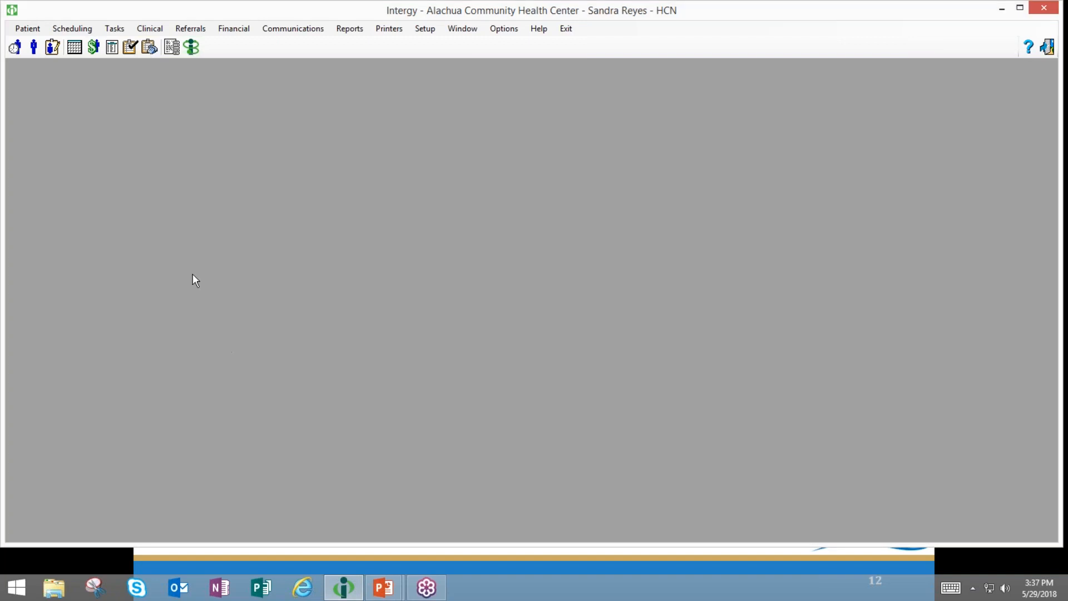
pyautogui.click(14, 48)
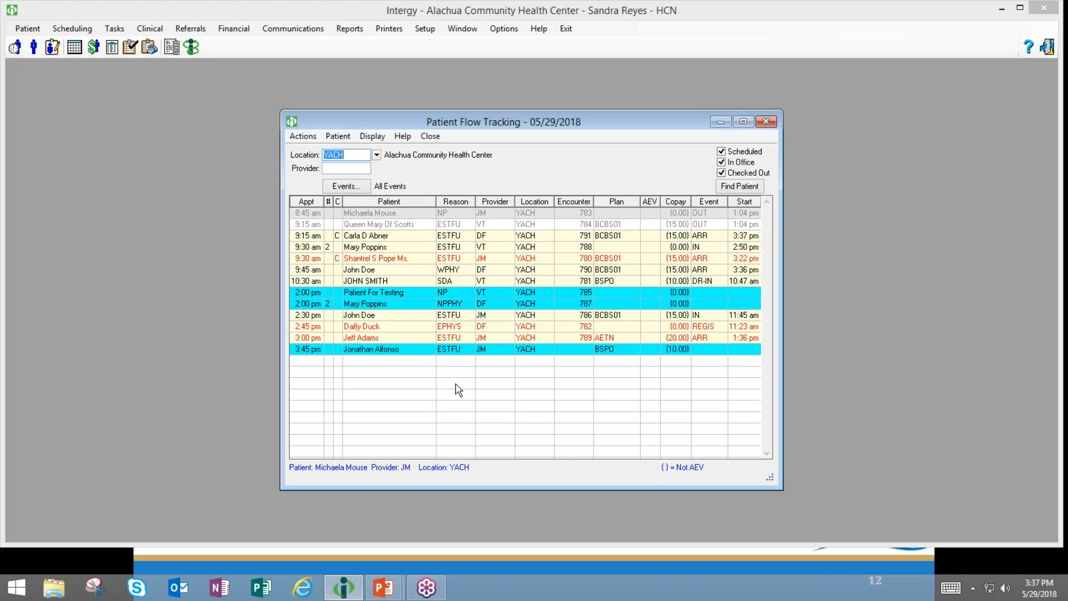
pyautogui.click(421, 350)
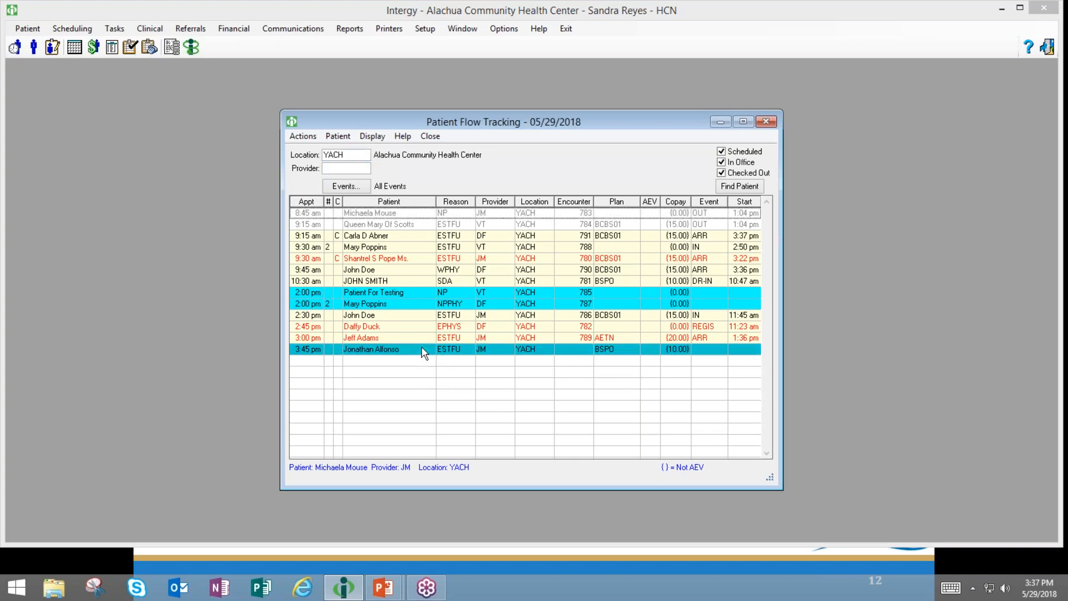
pyautogui.doubleClick(422, 349)
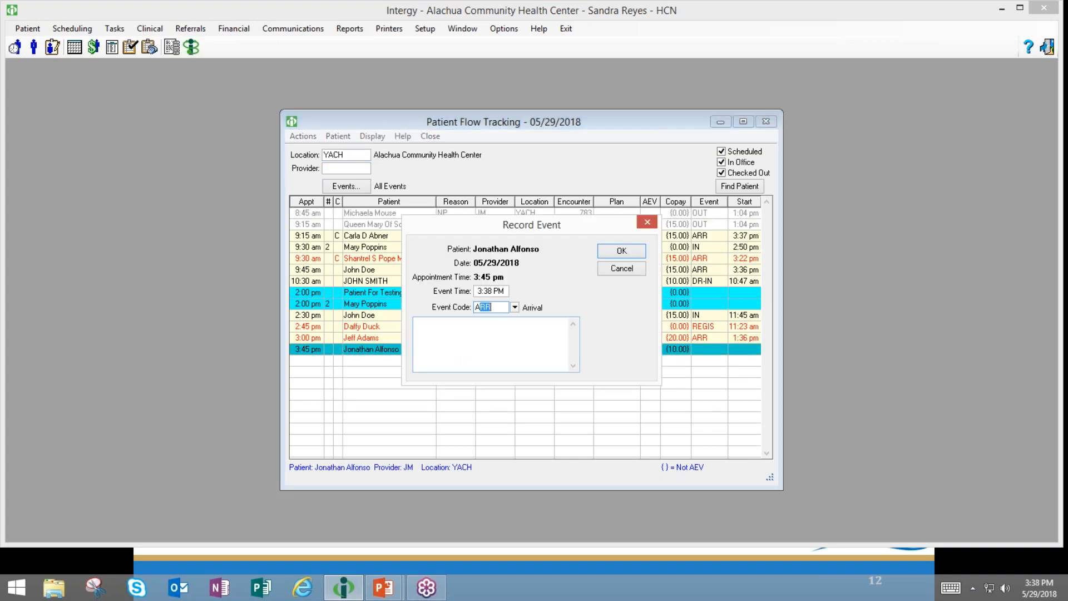
pyautogui.click(620, 251)
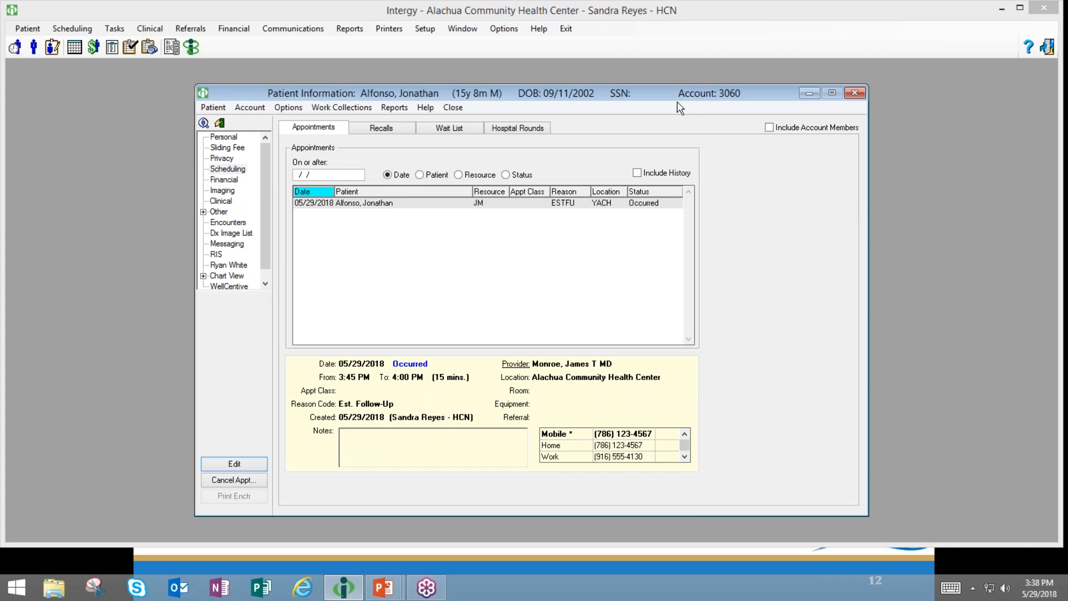
pyautogui.moveTo(678, 102); pyautogui.dragTo(658, 109)
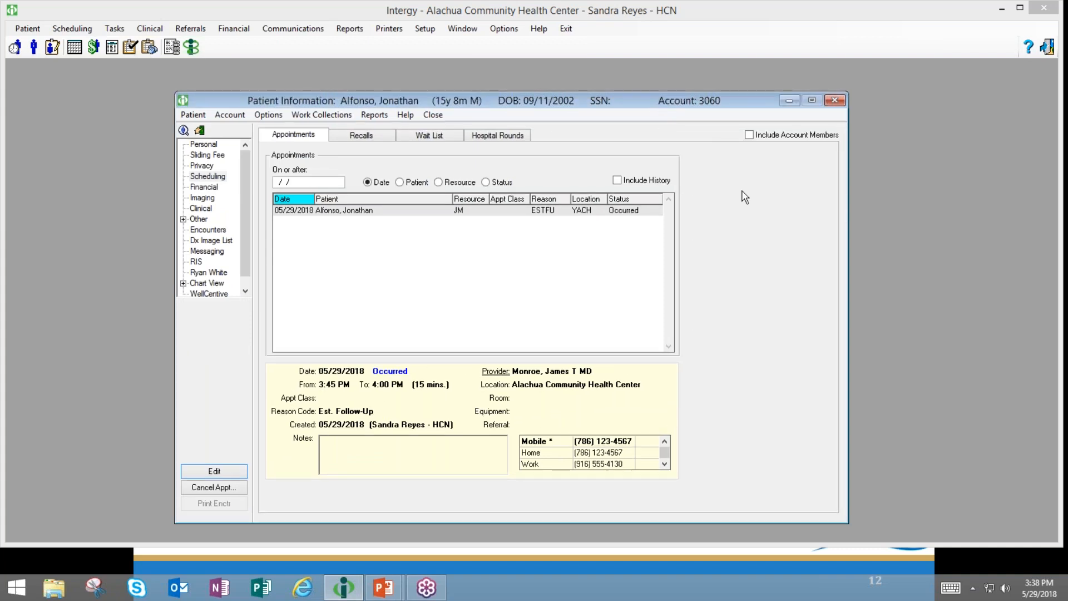
pyautogui.click(835, 101)
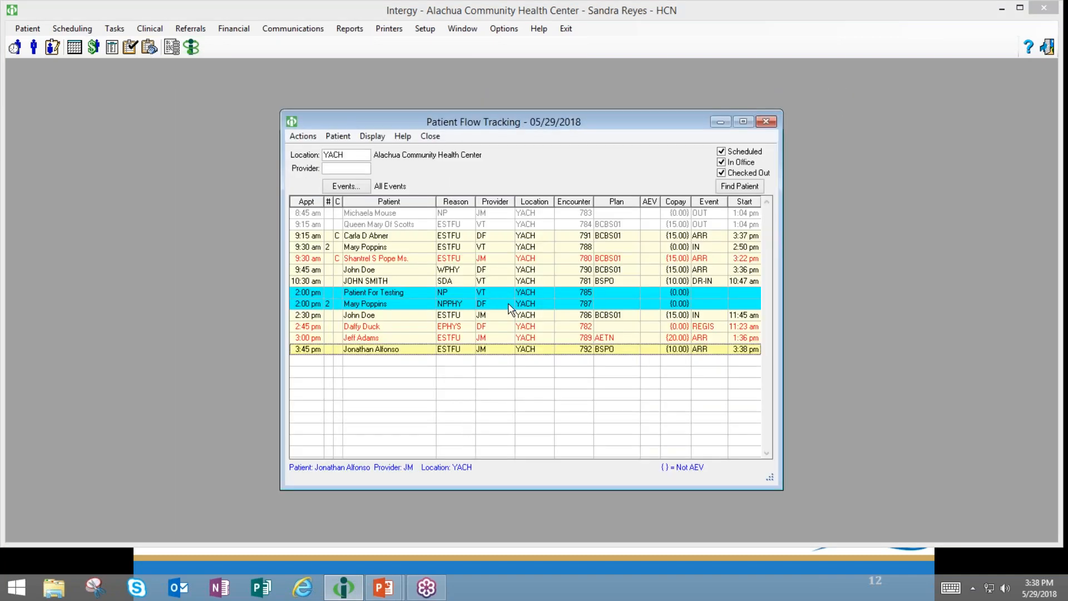
# - Reopen Actions & Events, filter action codes by 'pt', and select PTINFO
pyautogui.click(430, 29)
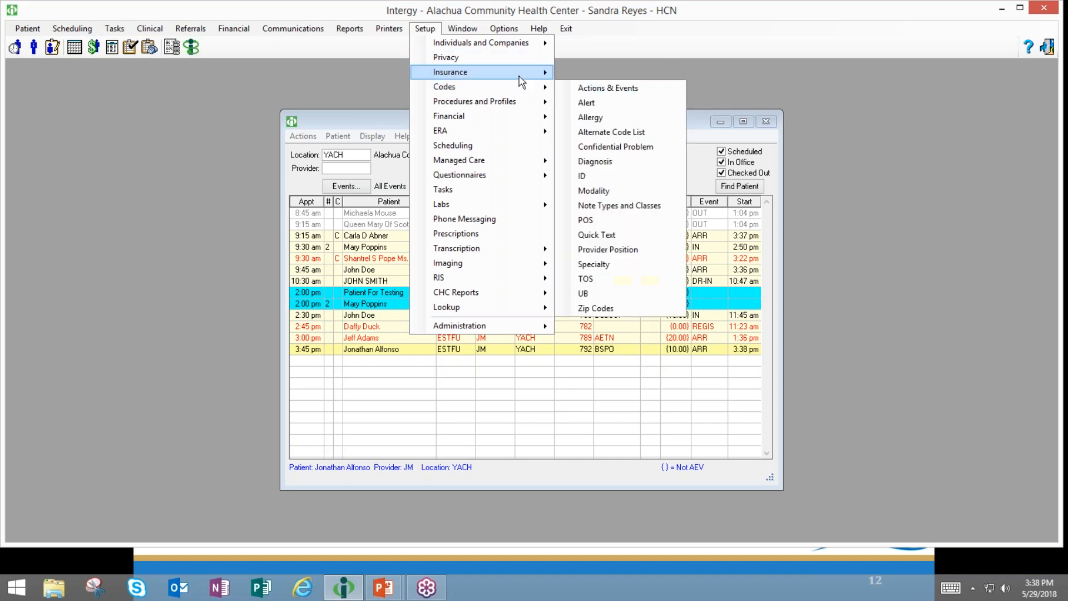
pyautogui.moveTo(519, 90)
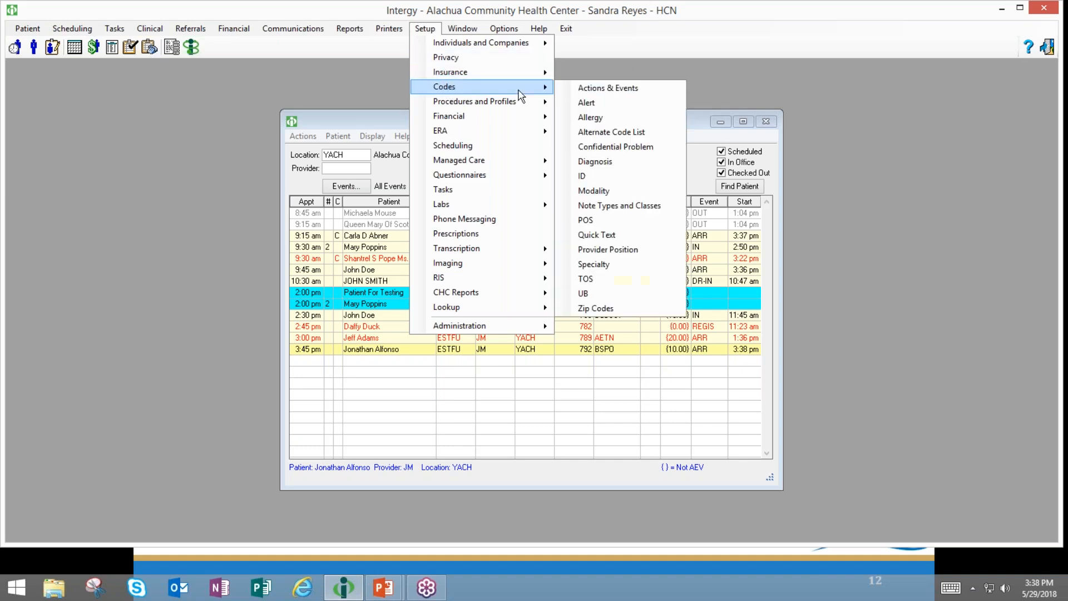
pyautogui.click(567, 86)
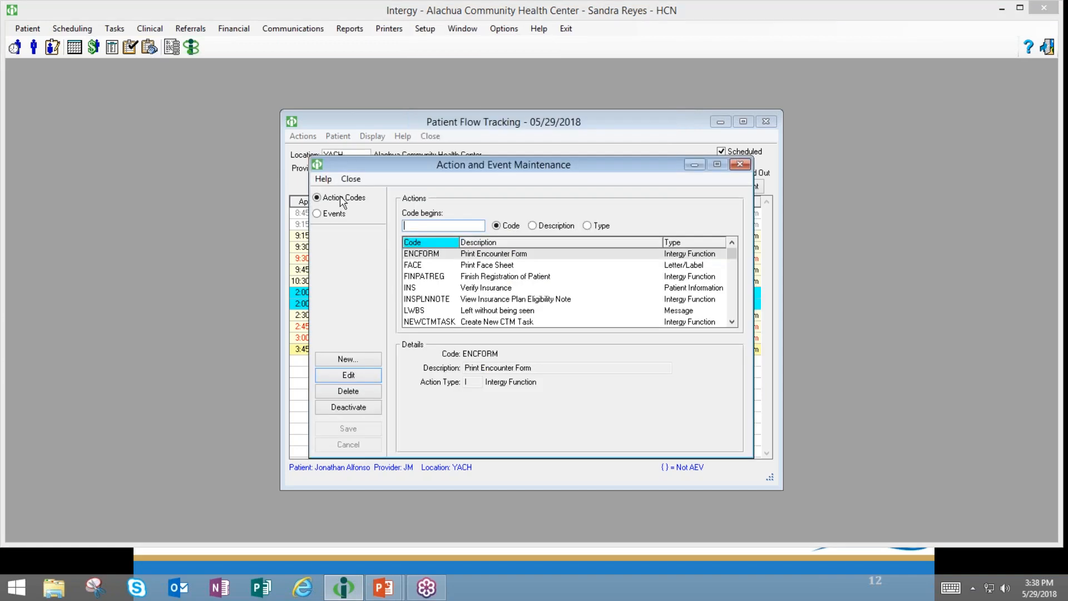
pyautogui.write('pt')
pyautogui.click(436, 255)
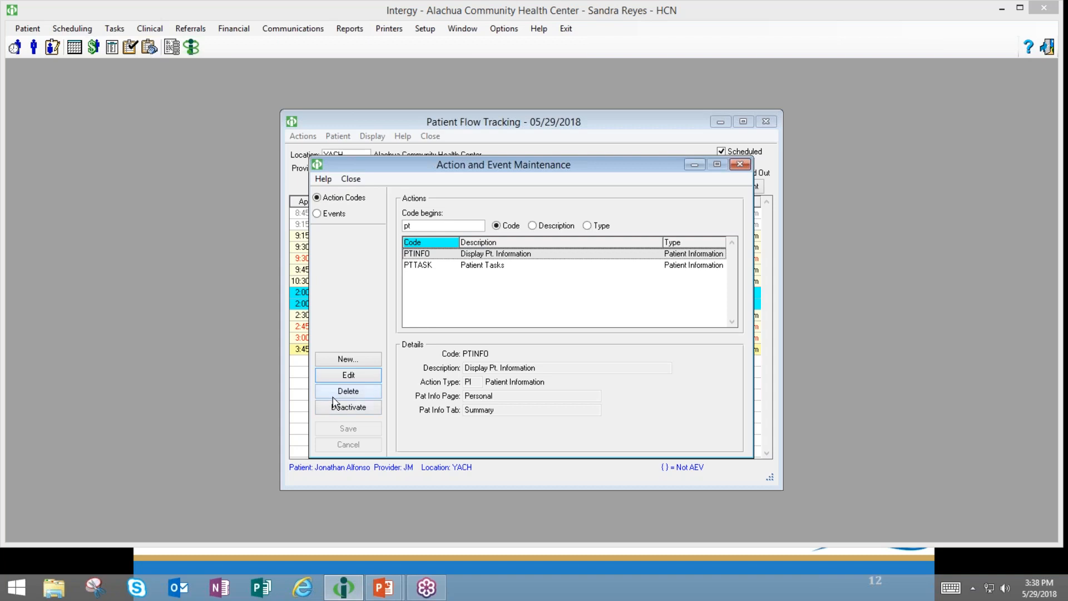
# - Delete PTINFO from all events, attempt to deactivate system-defined PTTASK, then list events
pyautogui.click(348, 391)
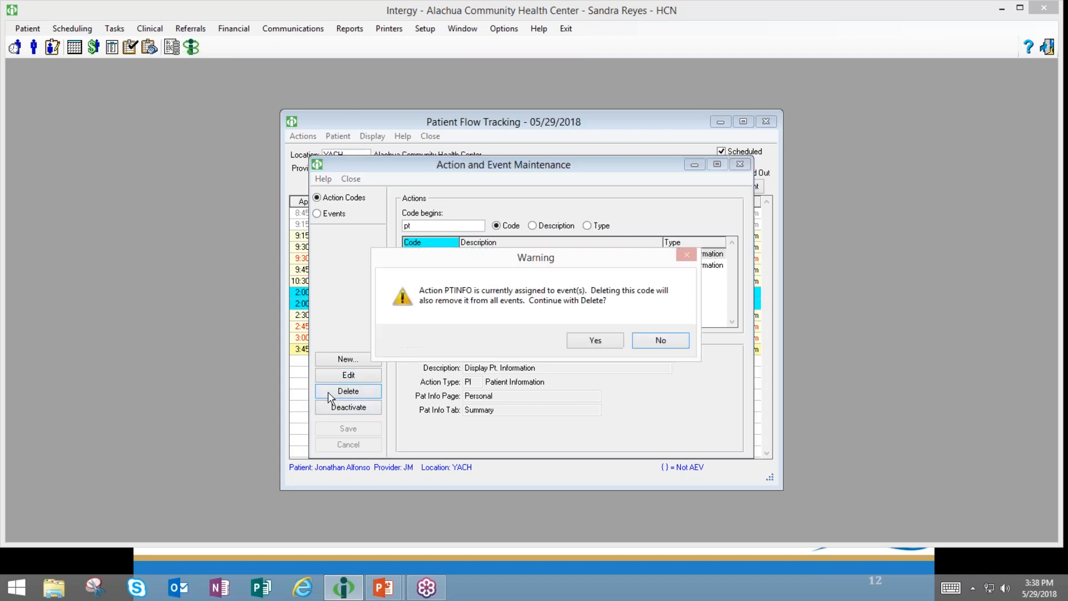
pyautogui.click(592, 341)
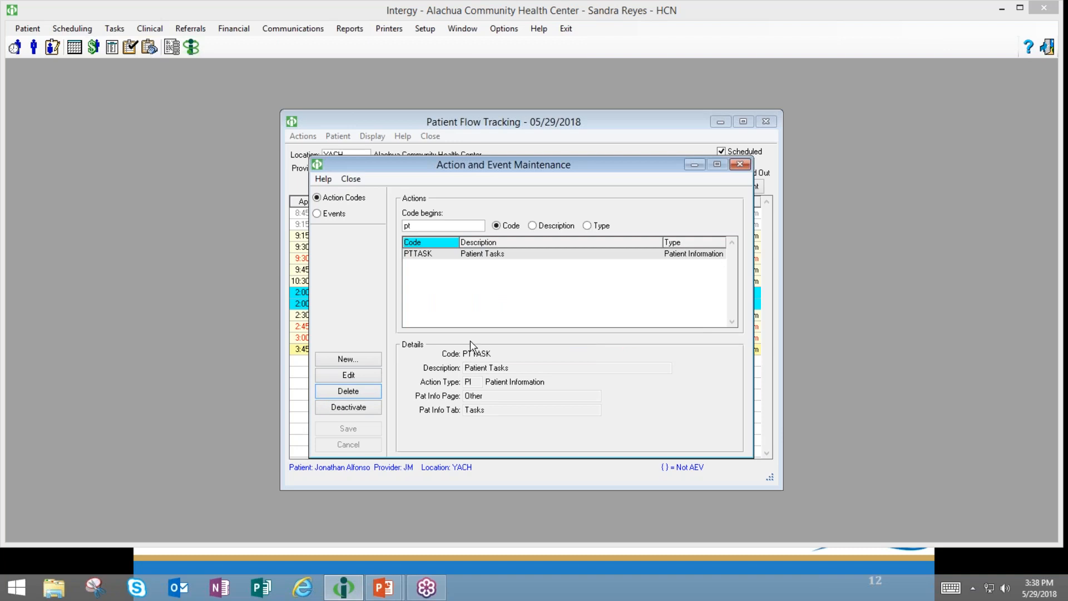
pyautogui.click(480, 255)
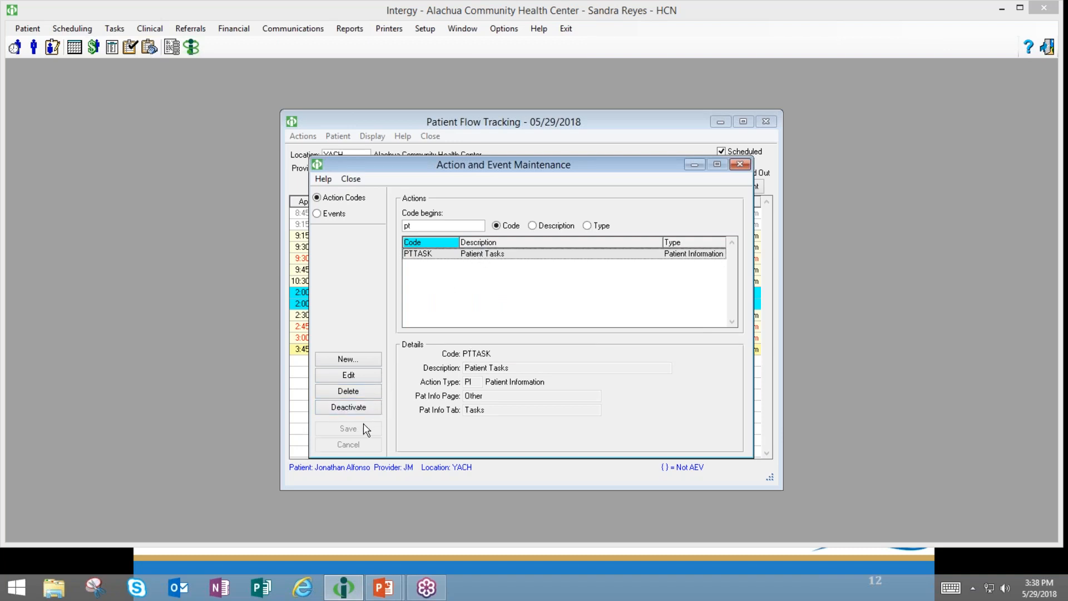
pyautogui.click(349, 410)
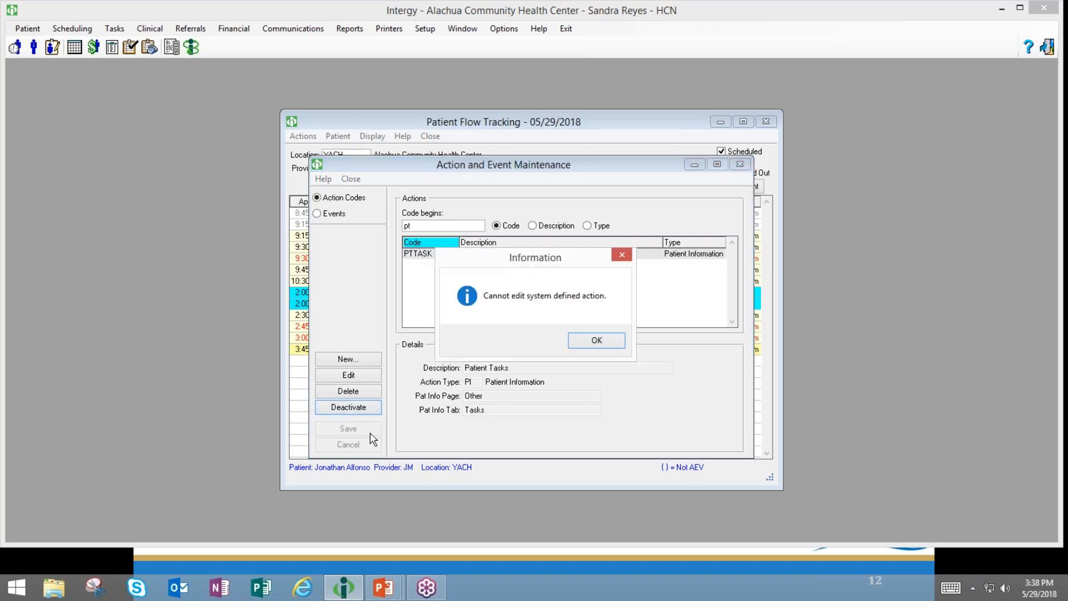
pyautogui.click(596, 341)
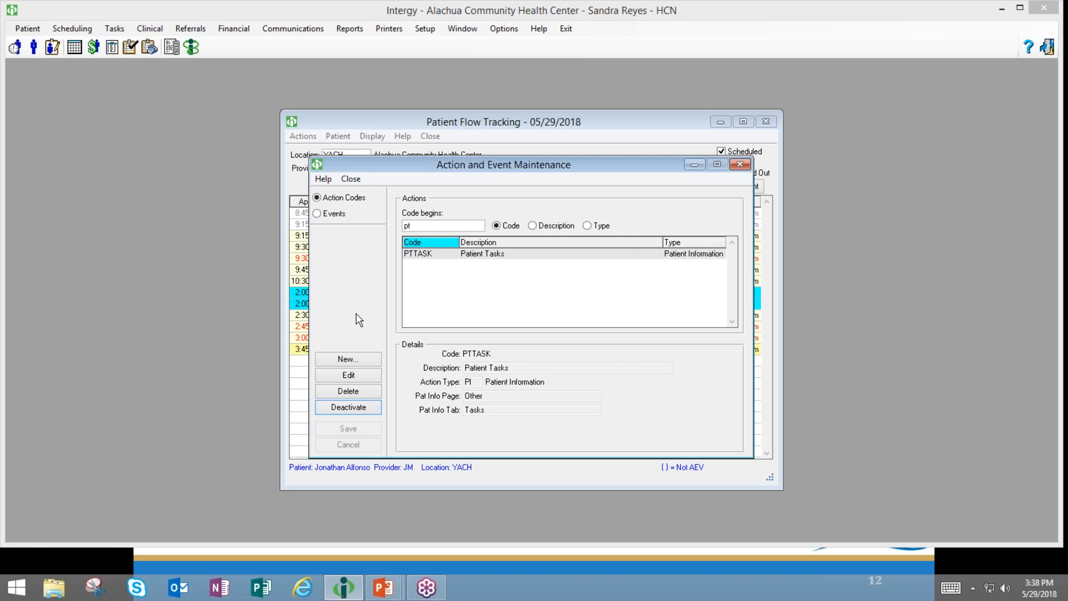
pyautogui.click(333, 214)
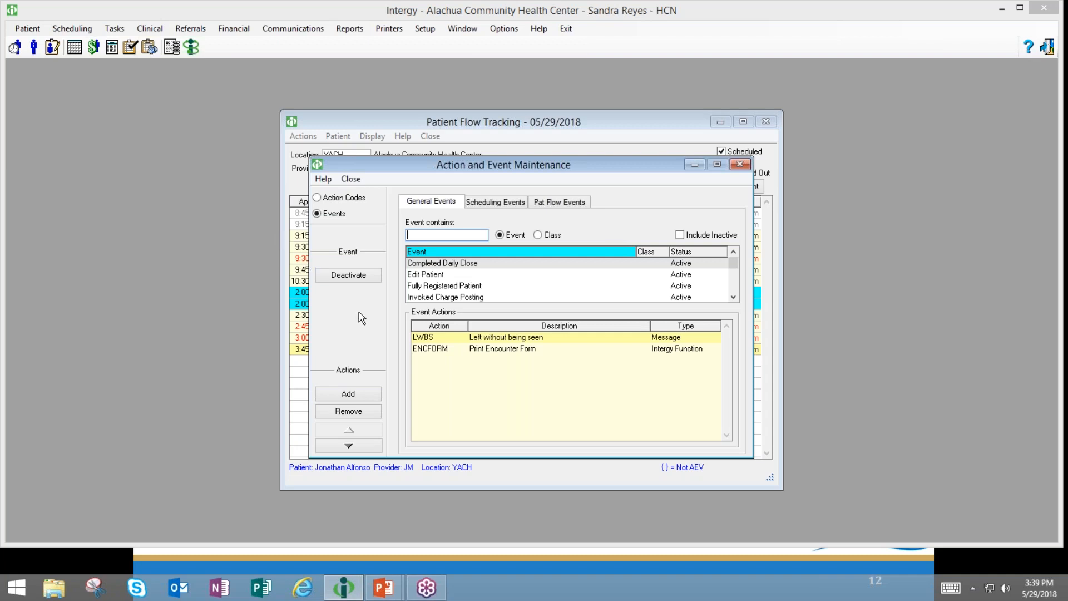
# - Minimize Patient Flow Tracking and show the Fully Registered Patient event's REGFORM Print REG Form action
pyautogui.click(740, 165)
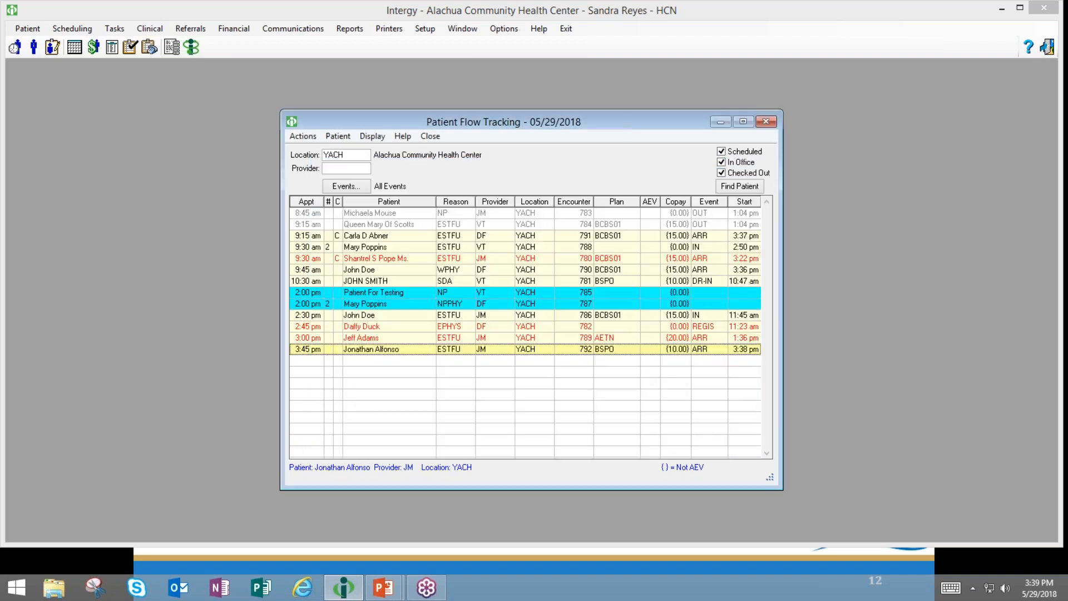
pyautogui.click(719, 121)
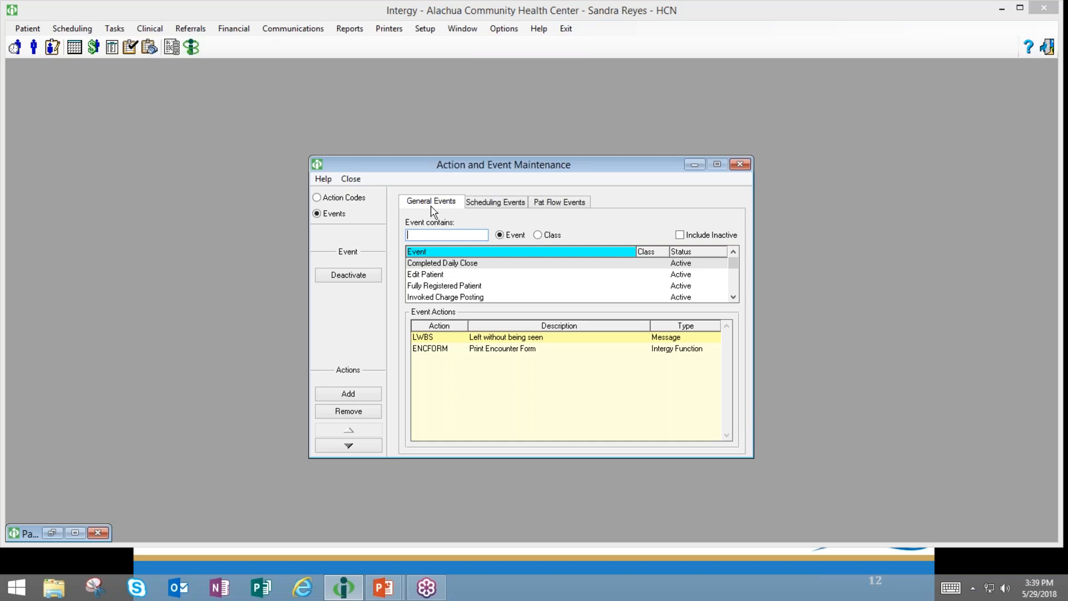
pyautogui.click(498, 205)
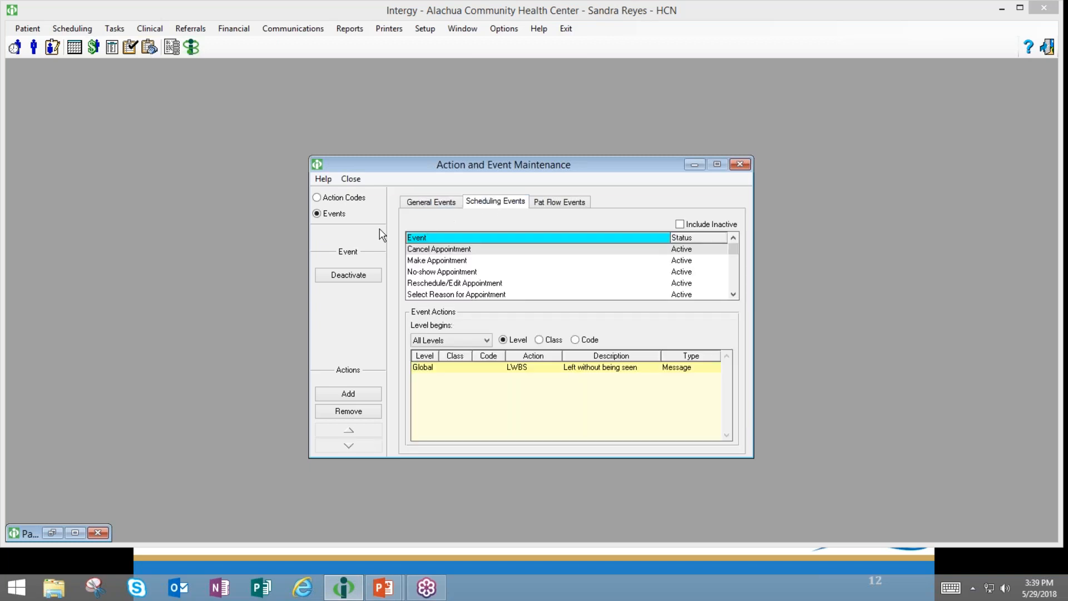
pyautogui.click(416, 205)
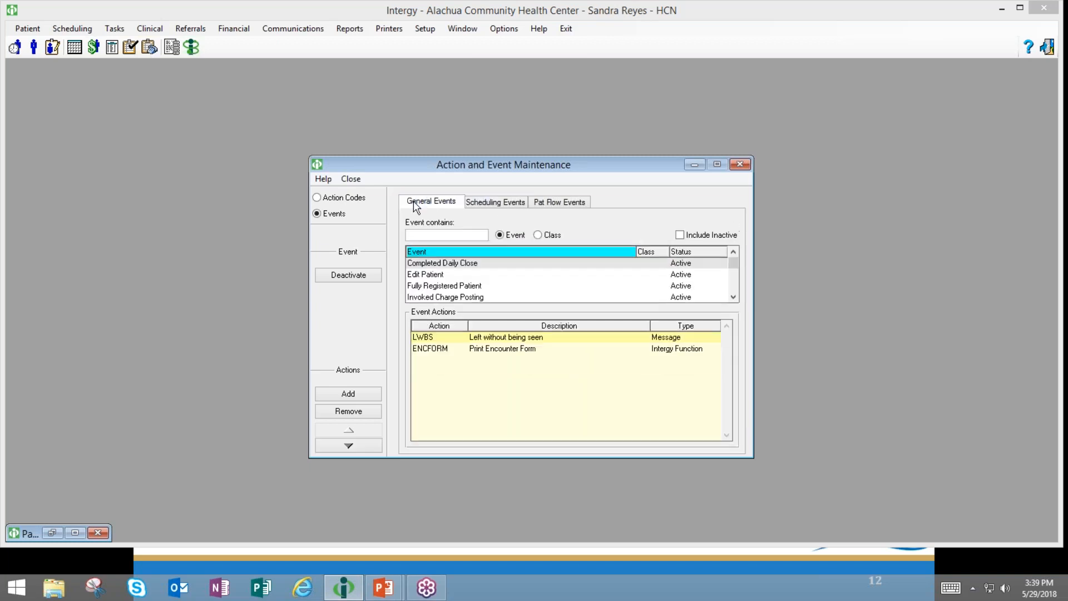
pyautogui.click(421, 233)
pyautogui.click(443, 288)
pyautogui.click(445, 288)
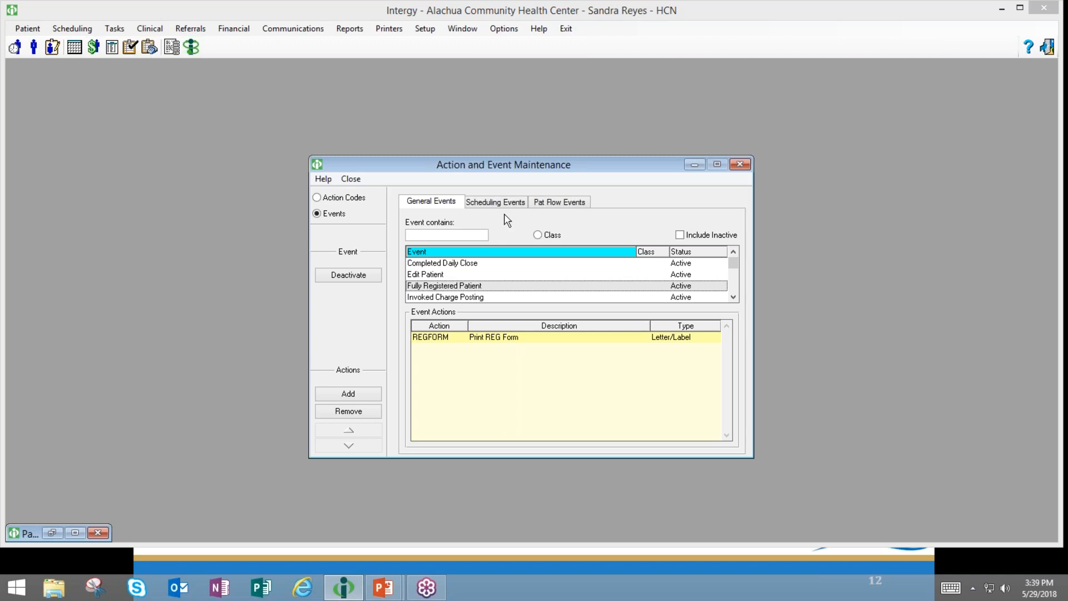
# - Show the No-show Appointment scheduling event's NEWCTMTASK Create New CTM Task action
pyautogui.click(495, 203)
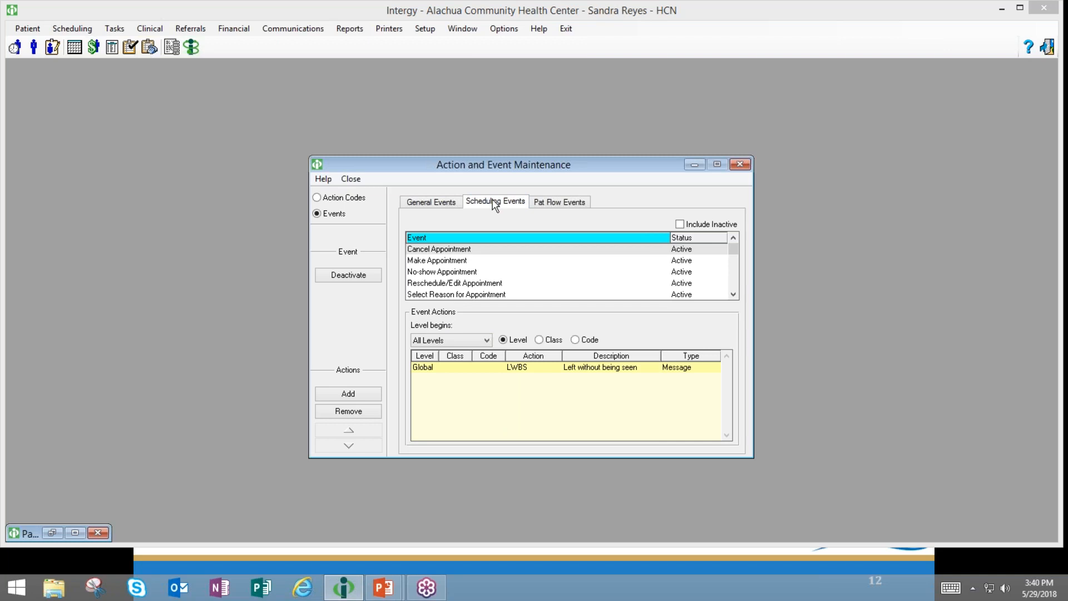
pyautogui.click(444, 250)
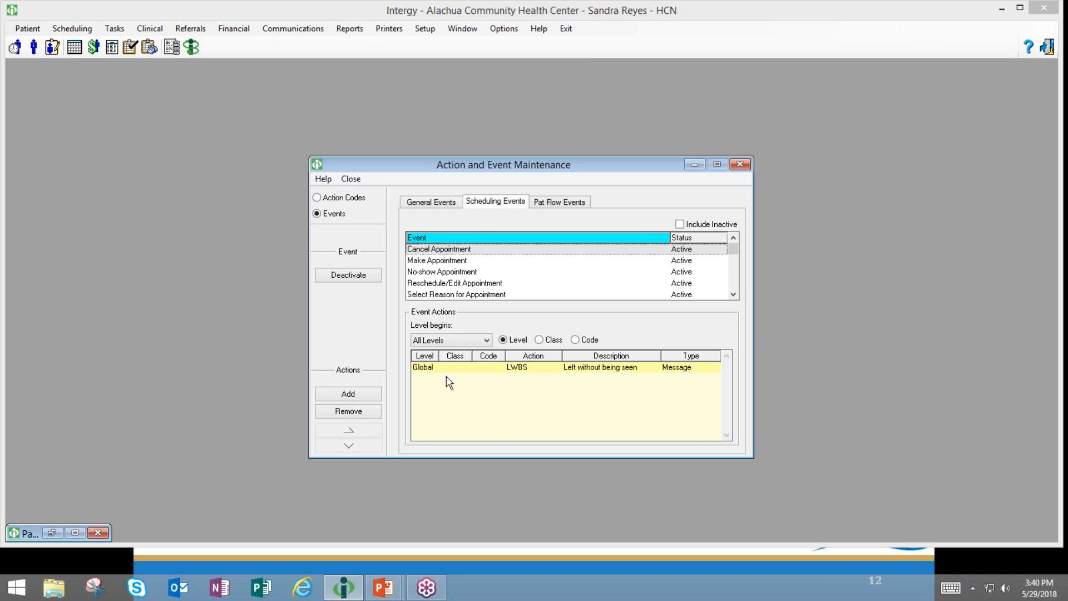
pyautogui.click(440, 274)
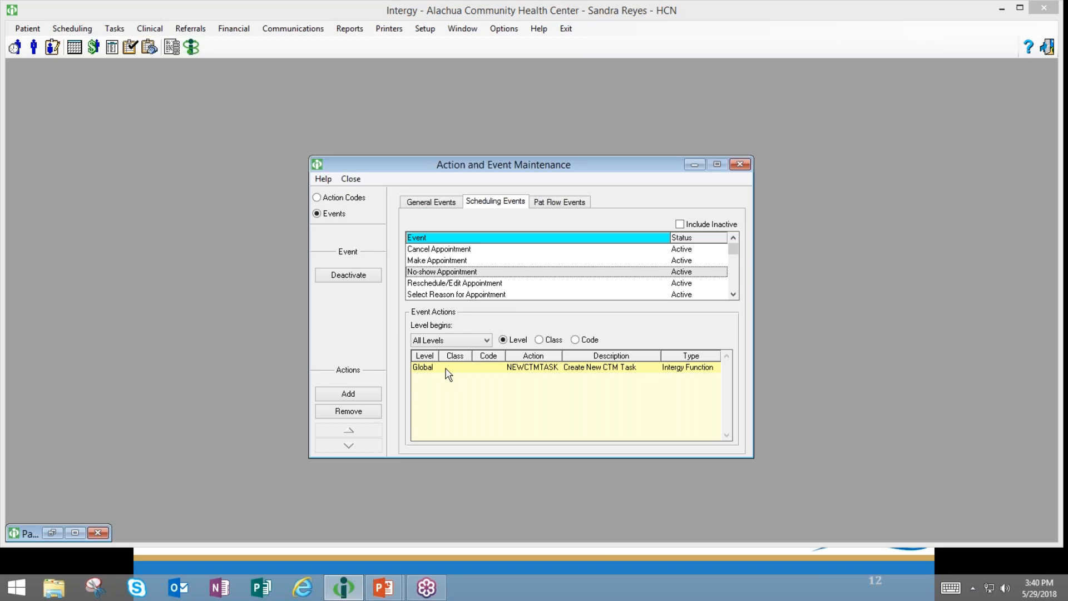
# - Bring up the Pat Flow Events list
pyautogui.click(451, 203)
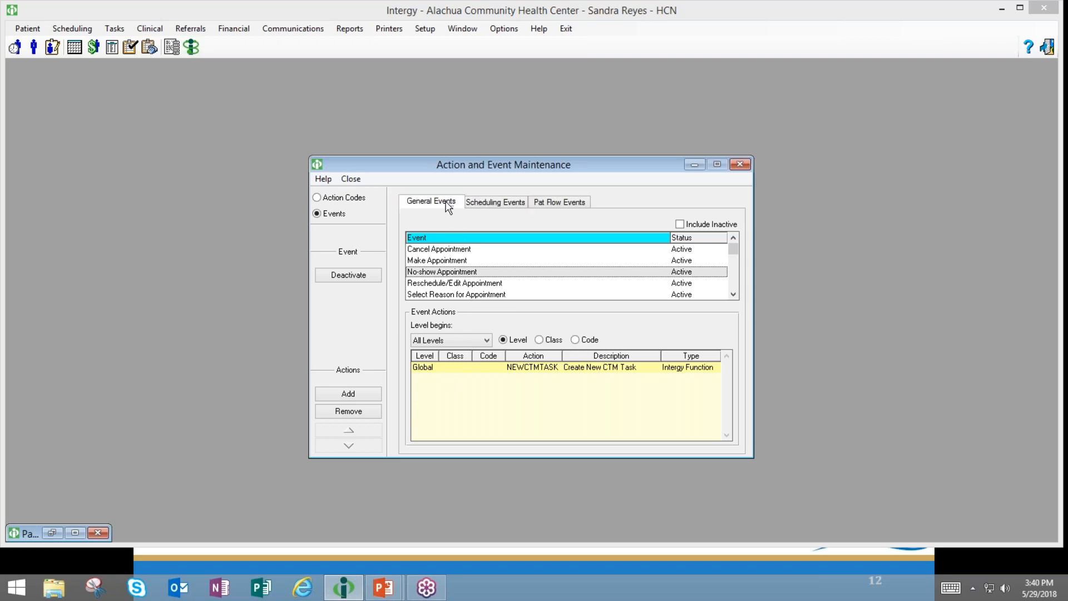
pyautogui.click(477, 204)
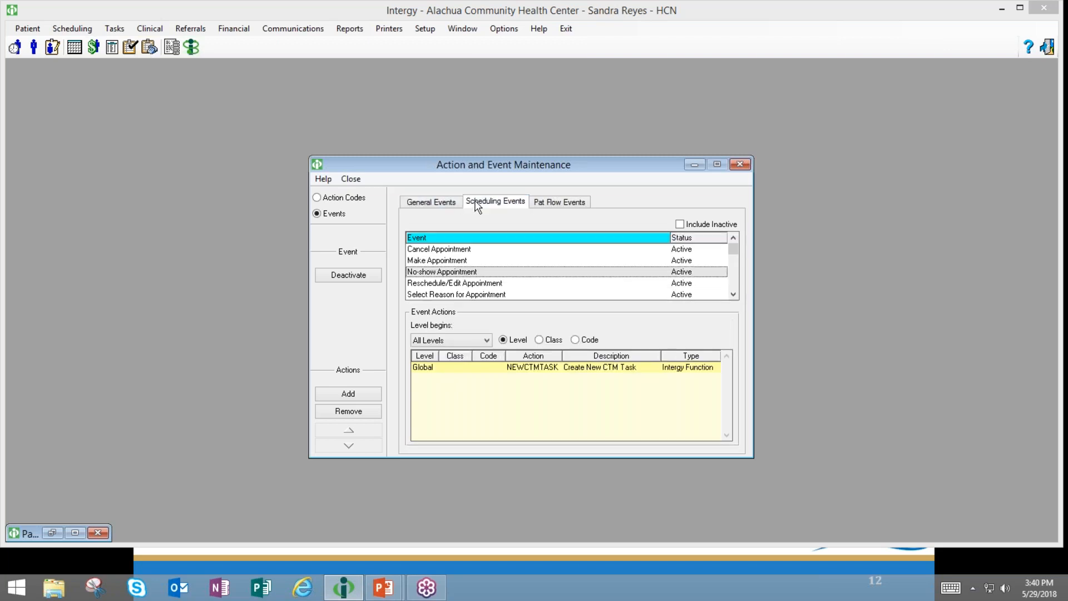
pyautogui.click(547, 201)
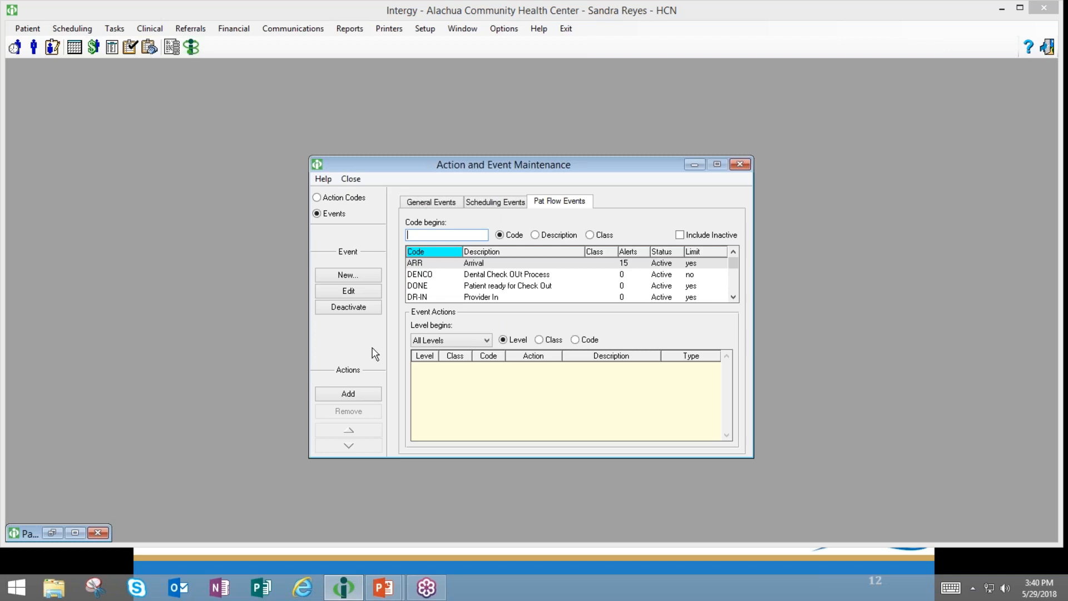
# - Review the Actions & Events, Typical Event Sequence and Typical Actions slides in PowerPoint
pyautogui.click(381, 594)
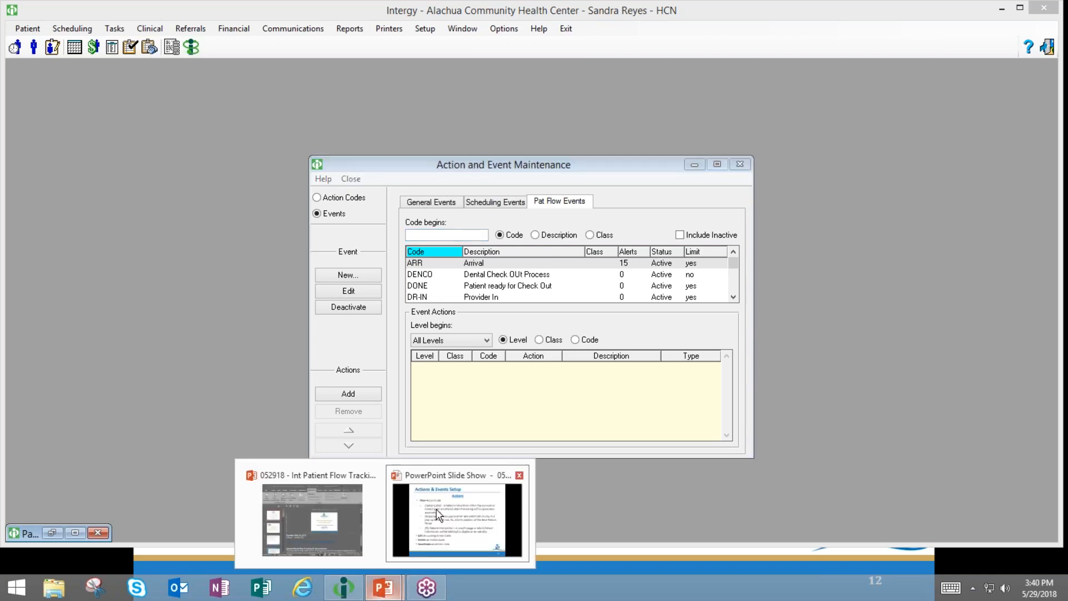
pyautogui.click(439, 516)
pyautogui.press('Left')
pyautogui.press('Left')
pyautogui.press('Left')
pyautogui.press('Left')
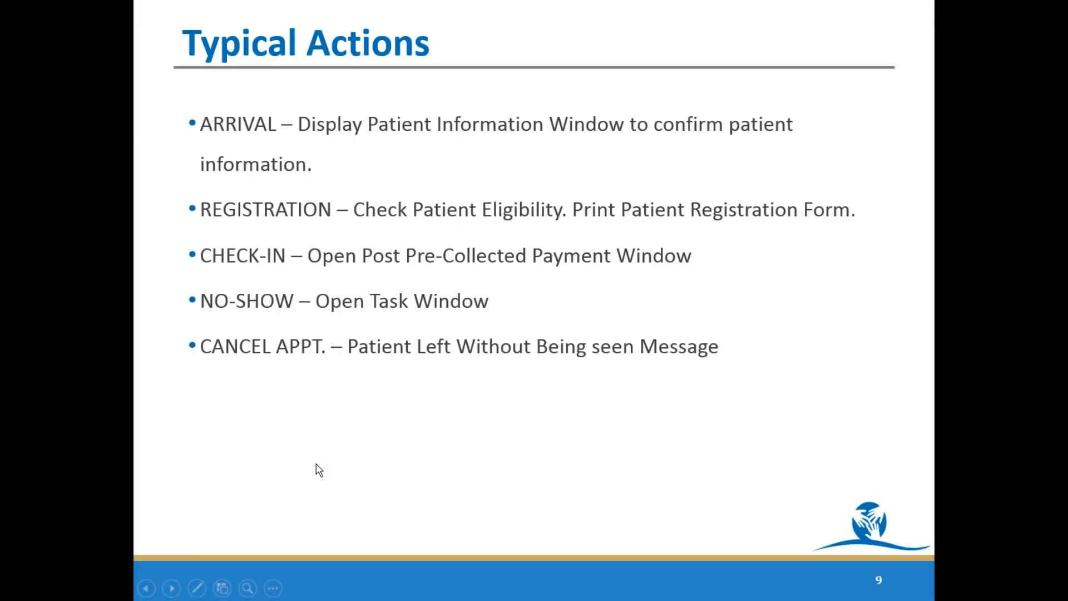
pyautogui.press('Left')
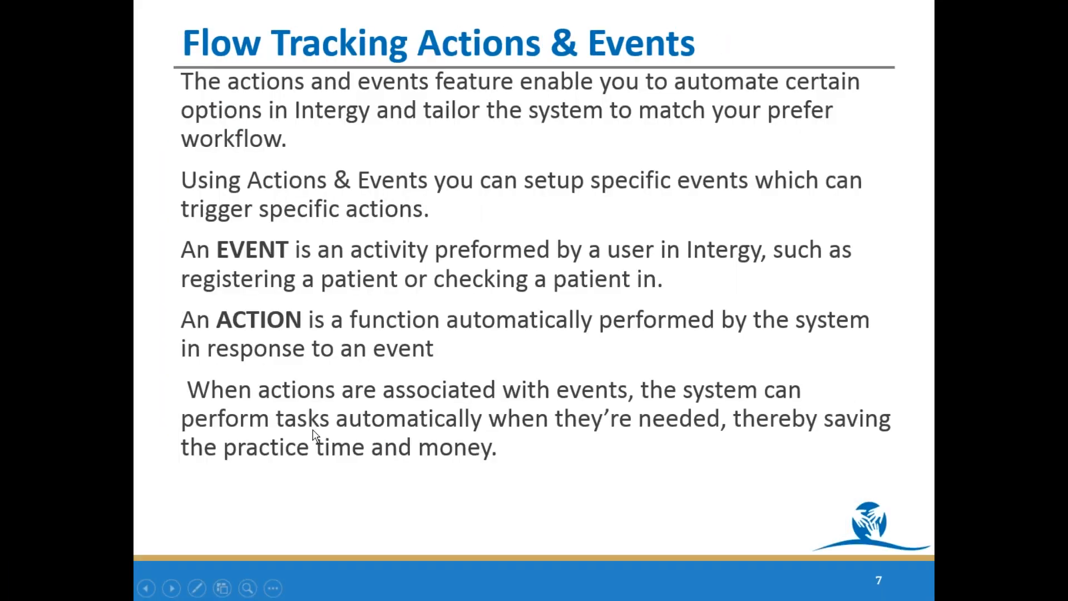
pyautogui.press('Right')
pyautogui.press('Right')
pyautogui.press('Left')
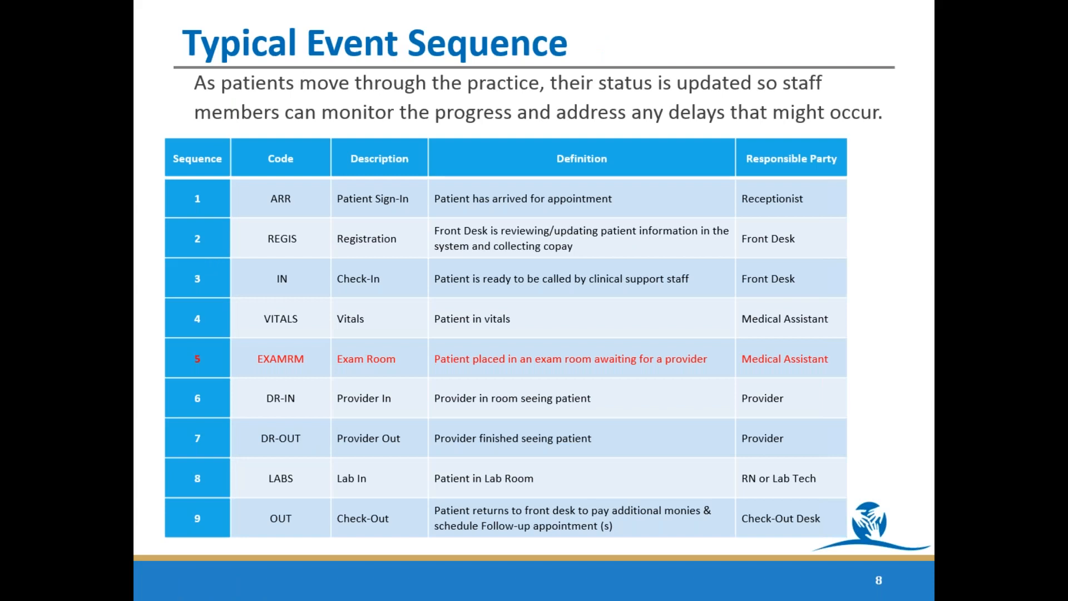
pyautogui.press('Escape')
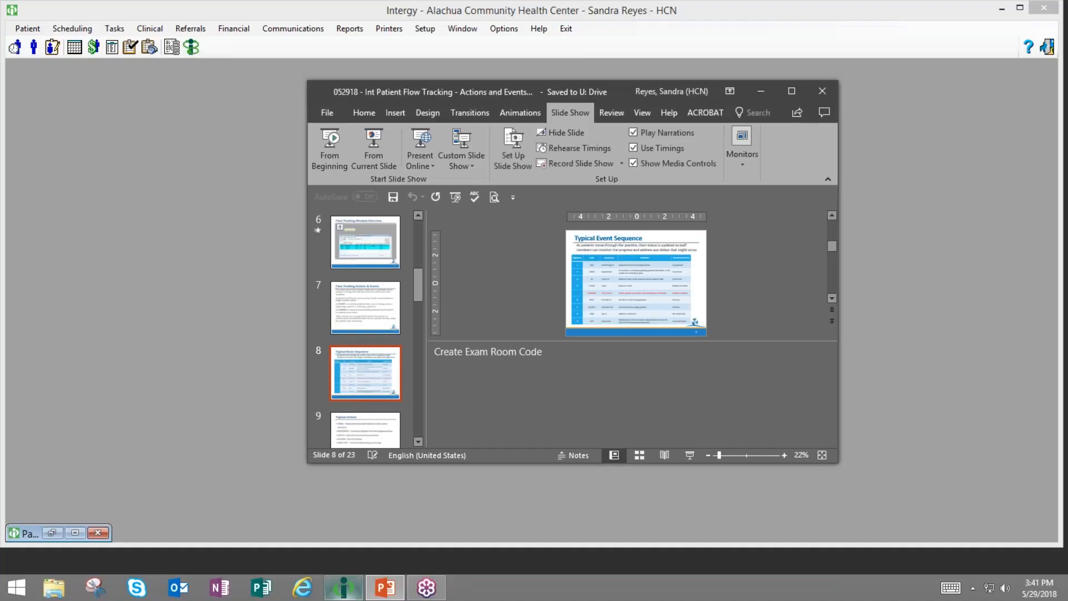
# - Back in Intergy, start a new patient flow event with code EXAMRM
pyautogui.click(340, 589)
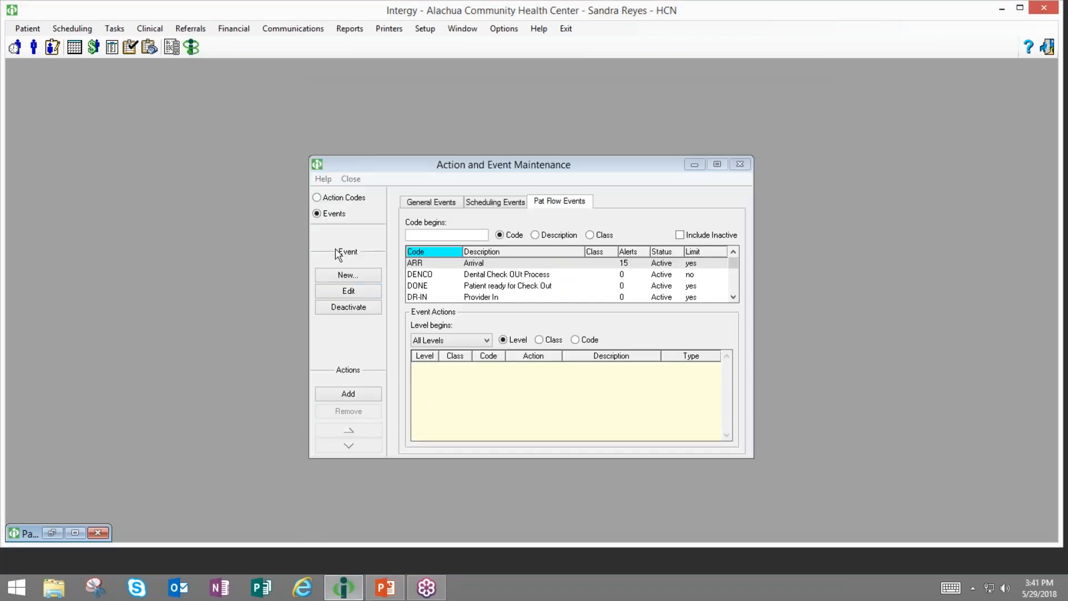
pyautogui.click(562, 205)
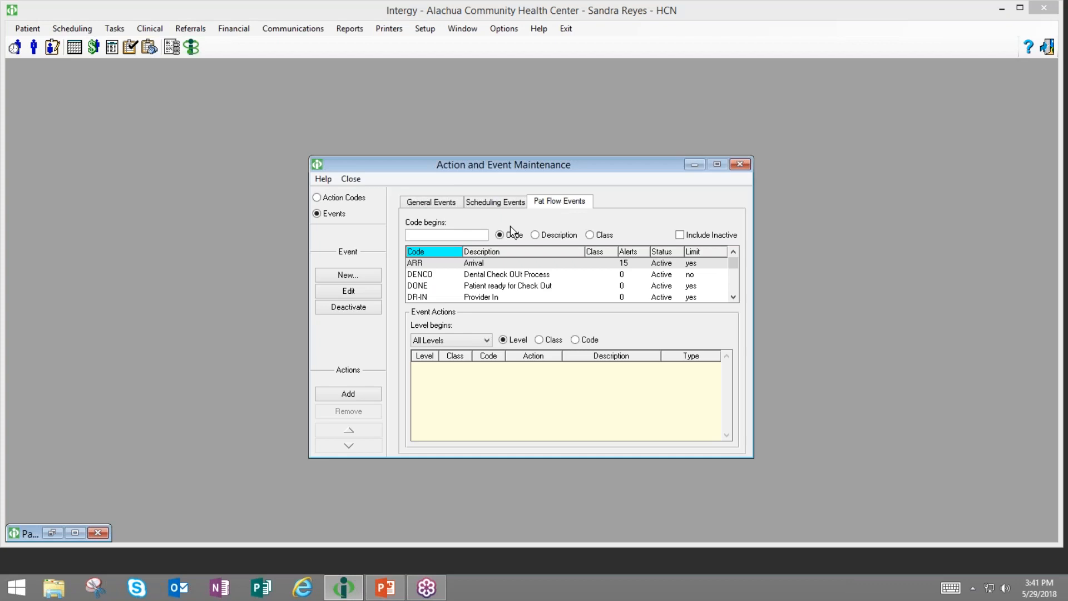
pyautogui.click(332, 275)
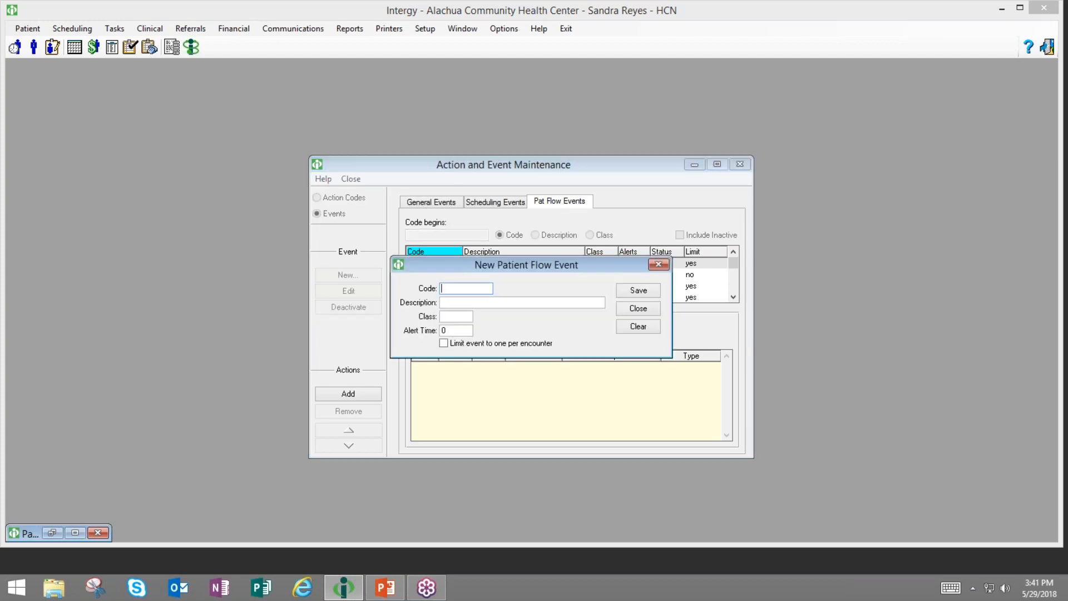
pyautogui.write('exa')
pyautogui.write('mm')
pyautogui.write('mrm')
pyautogui.press('Tab')
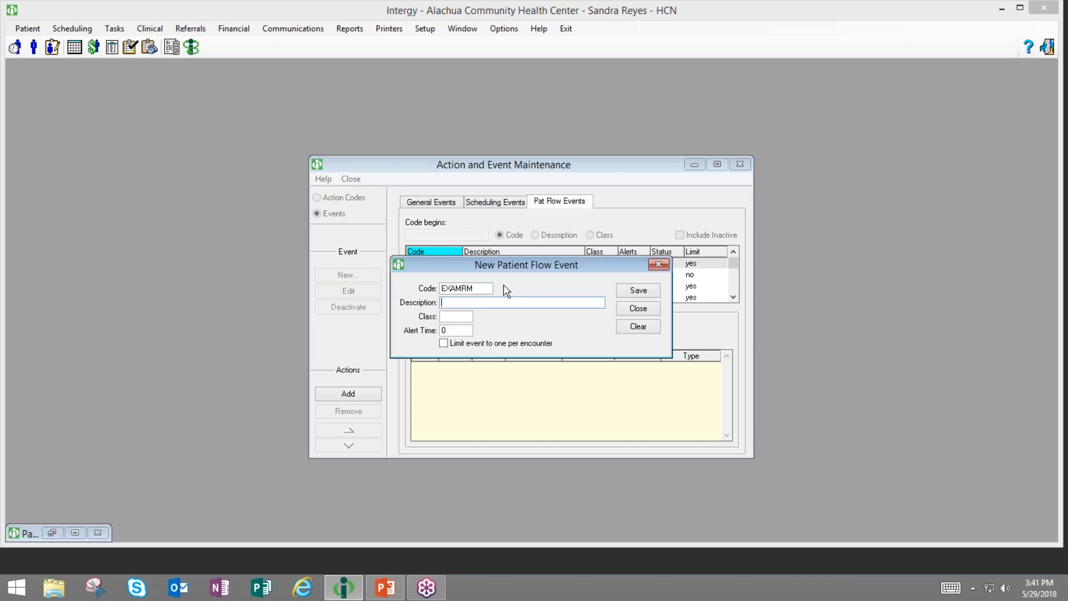
pyautogui.click(479, 285)
pyautogui.press('BackSpace')
pyautogui.write('o')
pyautogui.press('BackSpace')
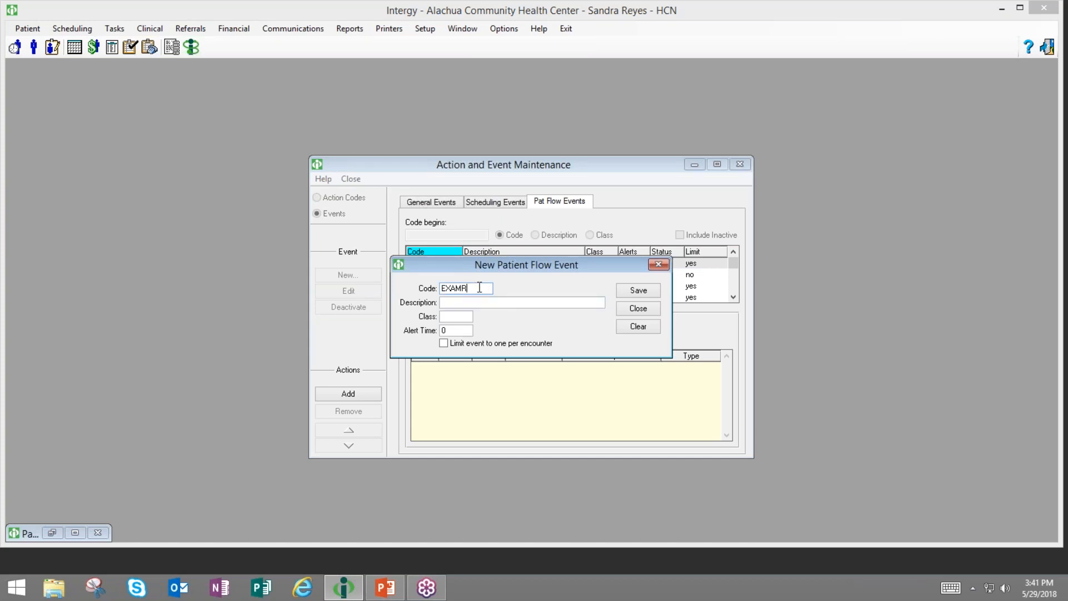
pyautogui.write('o')
pyautogui.press('BackSpace')
pyautogui.write('m')
pyautogui.press('Tab')
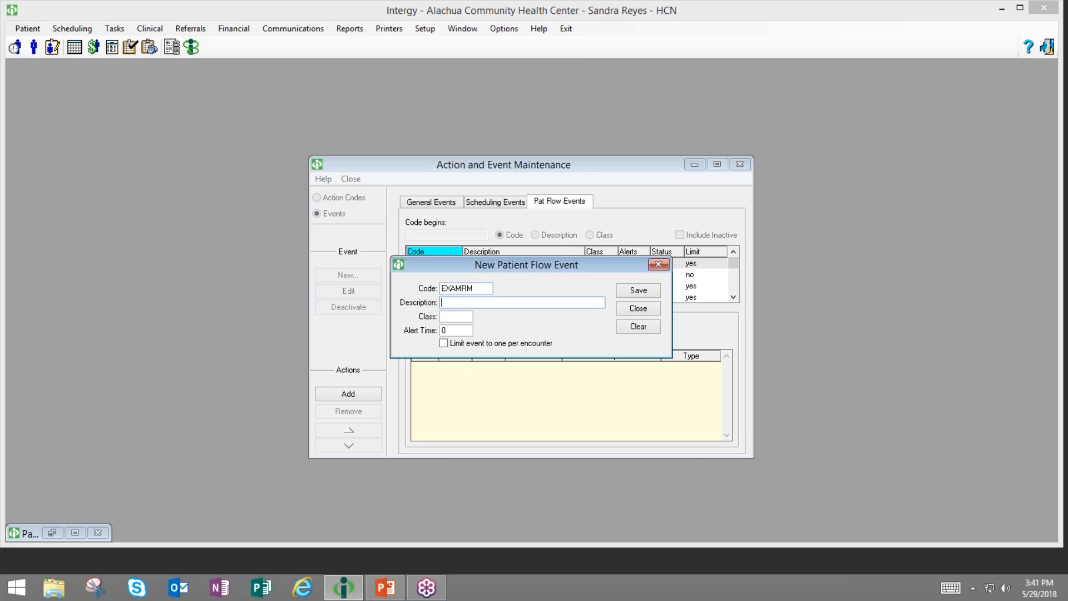
# - Enter the description 'Patient is in the Exam RM ready for Provider' and move to Alert Time
pyautogui.write('Patient is in the Exam RM ready for Provider')
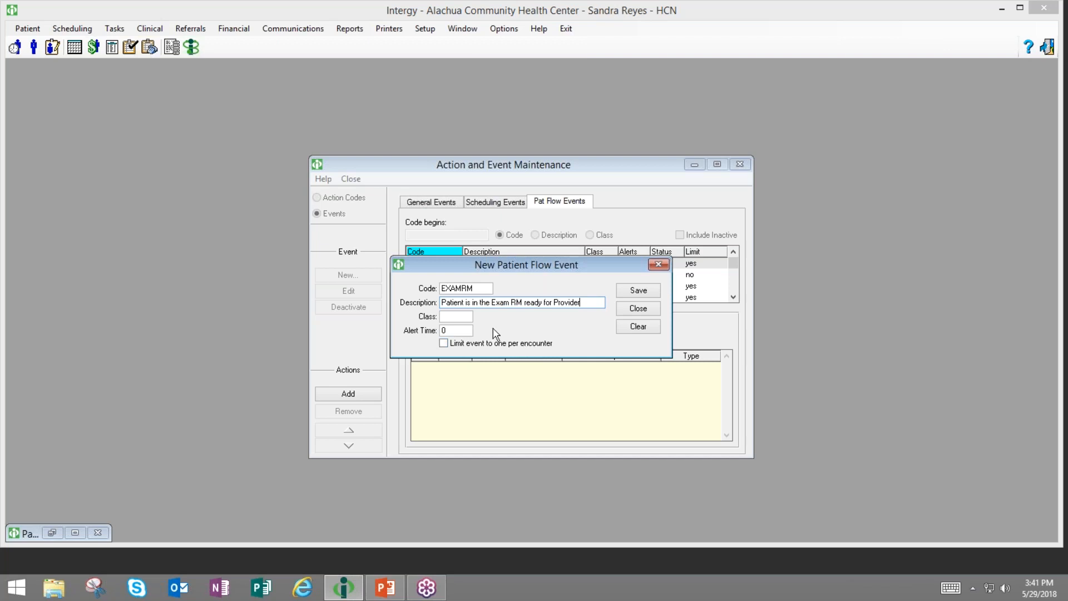
pyautogui.press('Tab')
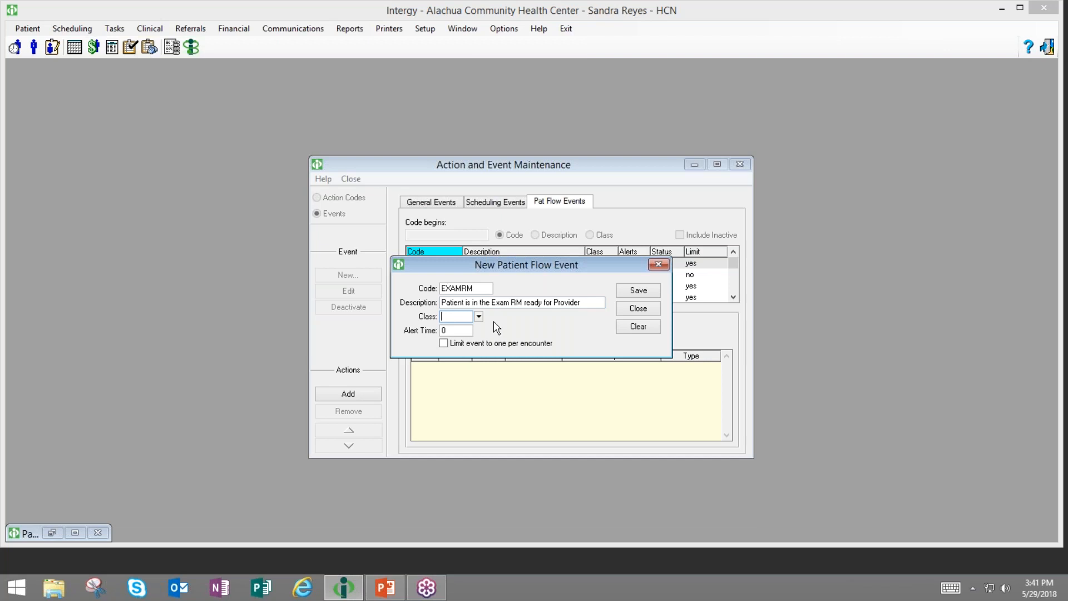
pyautogui.press('Tab')
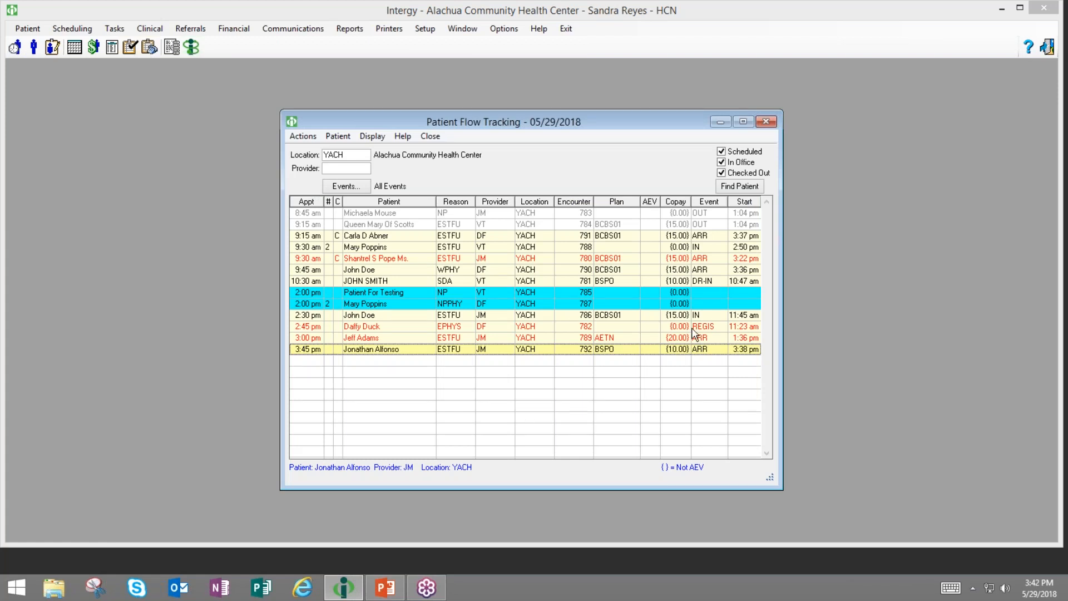
# - Select the overdue 9:30 am appointment and go to Setup to find the event codes
pyautogui.click(705, 261)
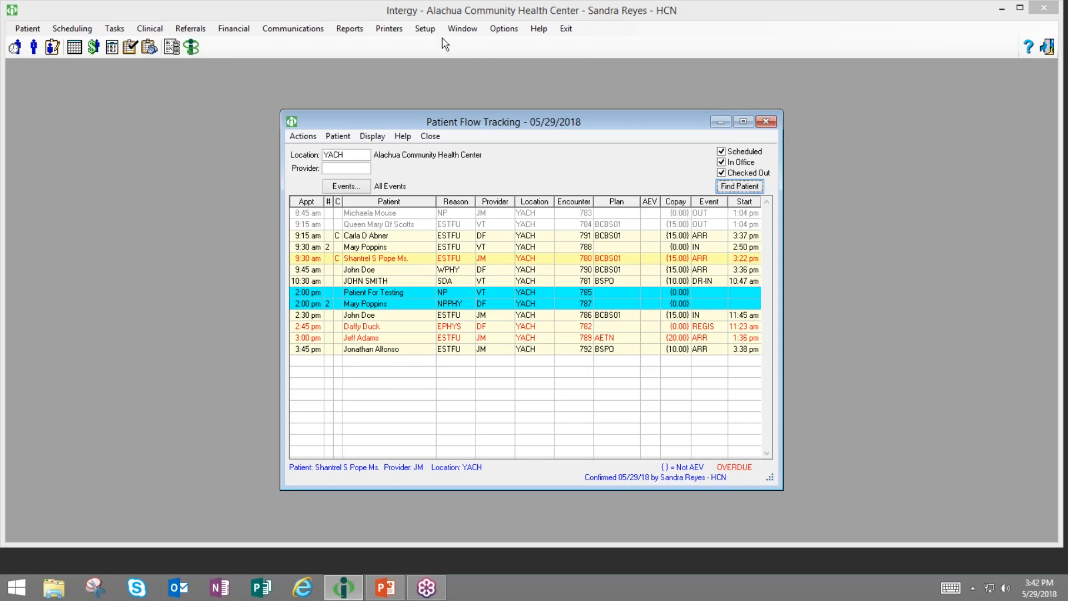
pyautogui.click(424, 33)
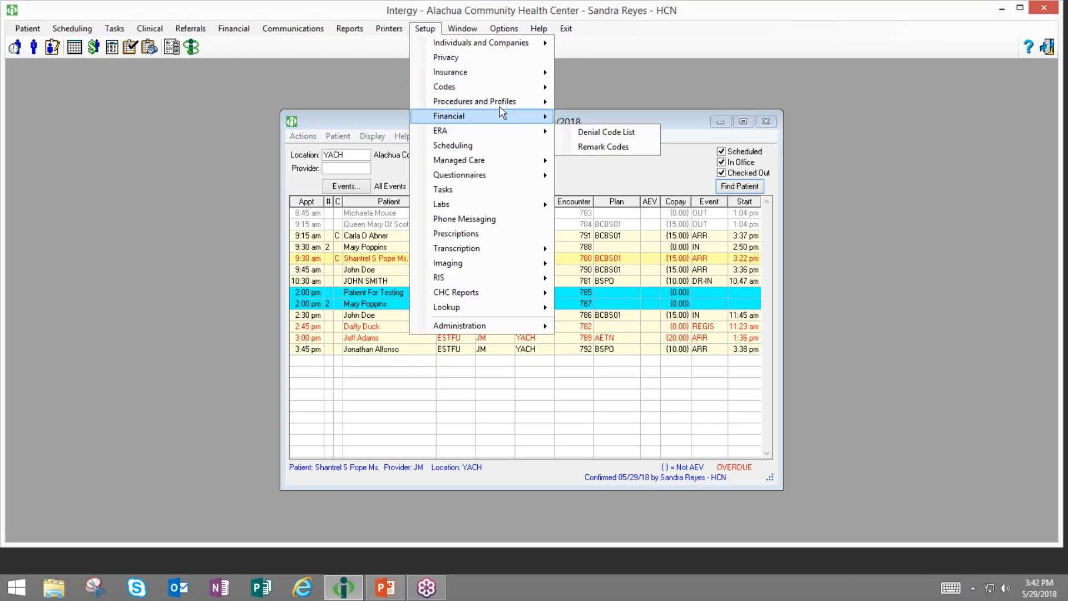
# - Give EXAMRM alert time 0 with the per-encounter limit left off, then save and close it
pyautogui.moveTo(503, 91)
pyautogui.click(599, 89)
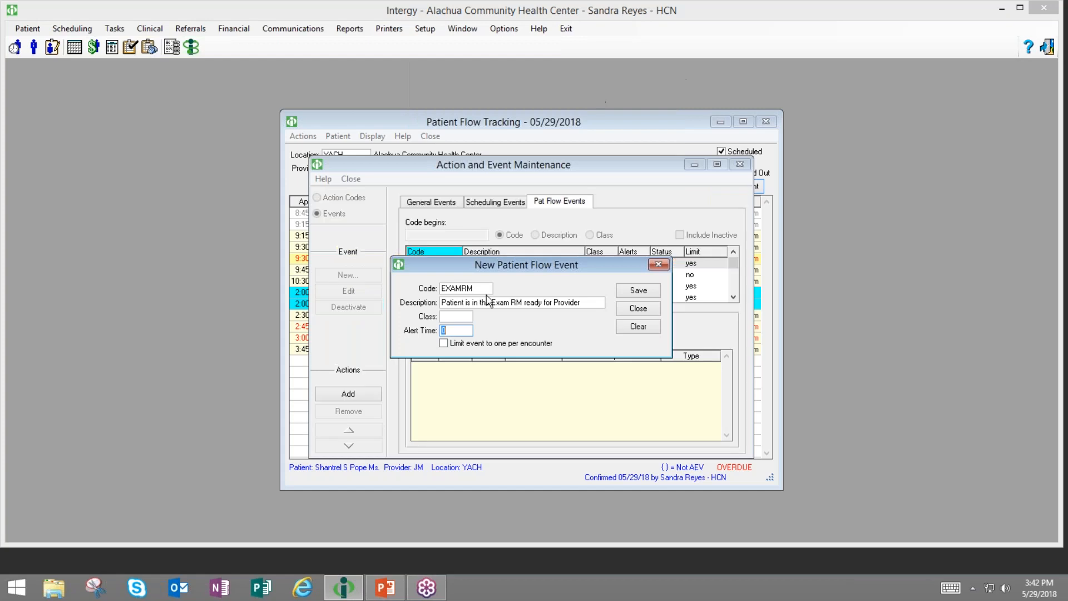
pyautogui.write('0')
pyautogui.press('Tab')
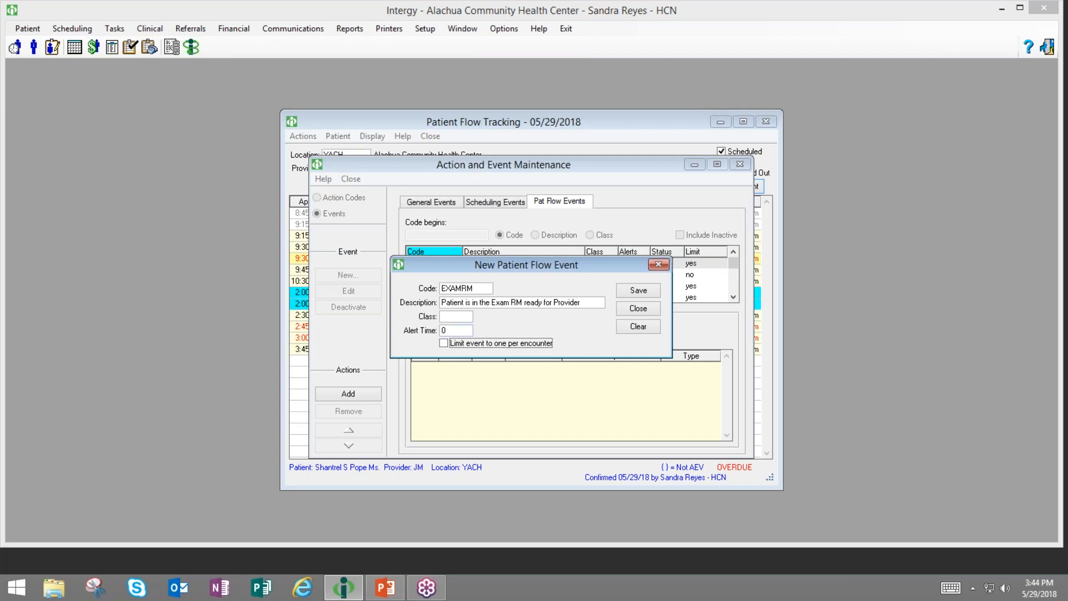
pyautogui.click(443, 344)
pyautogui.click(444, 343)
pyautogui.click(639, 292)
pyautogui.click(635, 311)
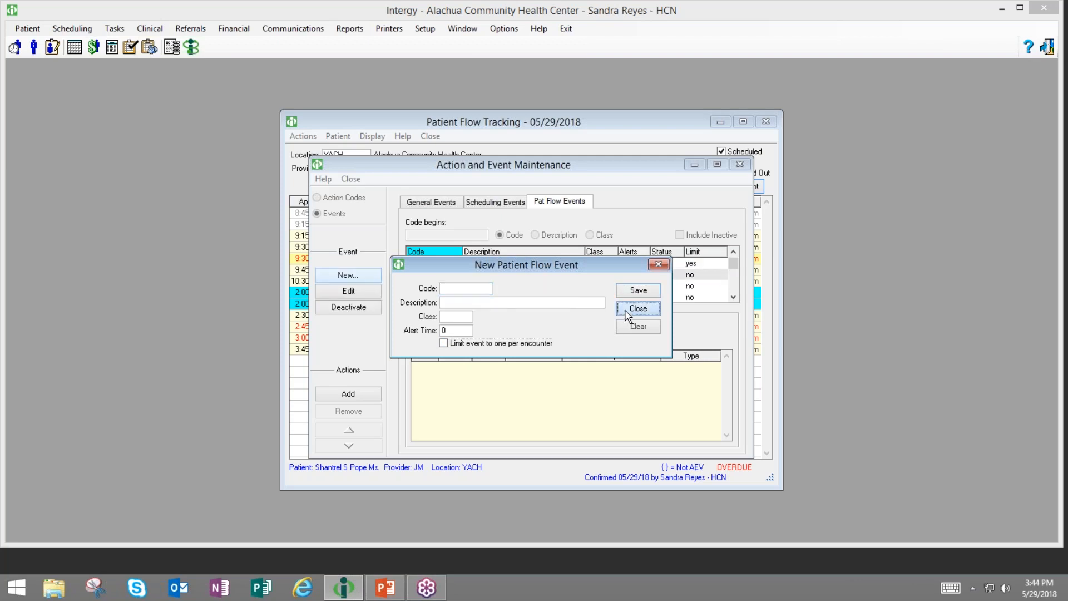
pyautogui.click(436, 235)
# - Filter codes by 'ar', edit ARR Arrival, and save its alert time as 30
pyautogui.write('ar')
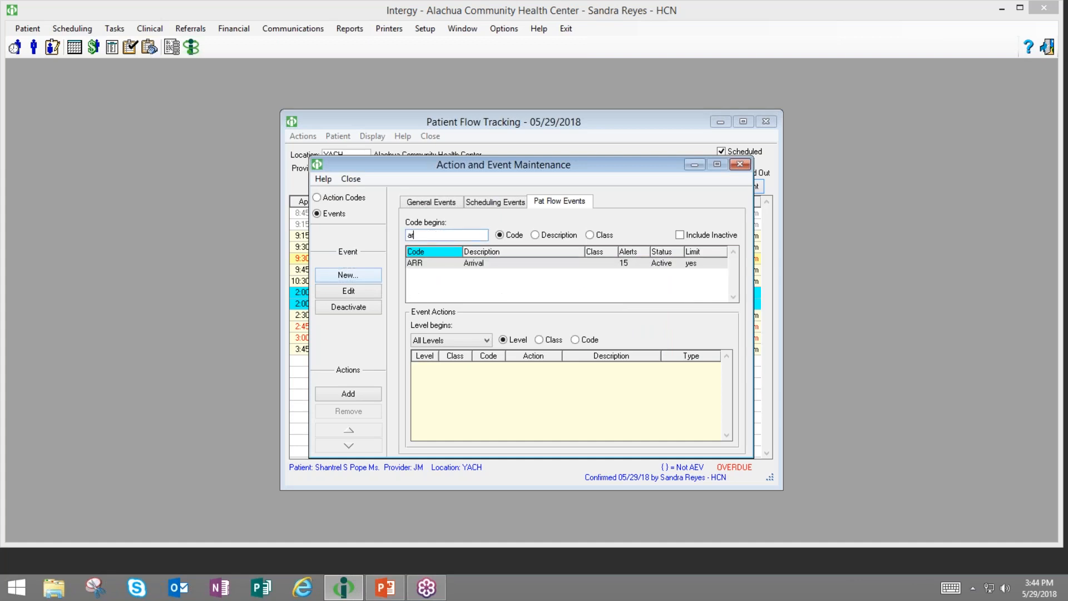
pyautogui.click(428, 266)
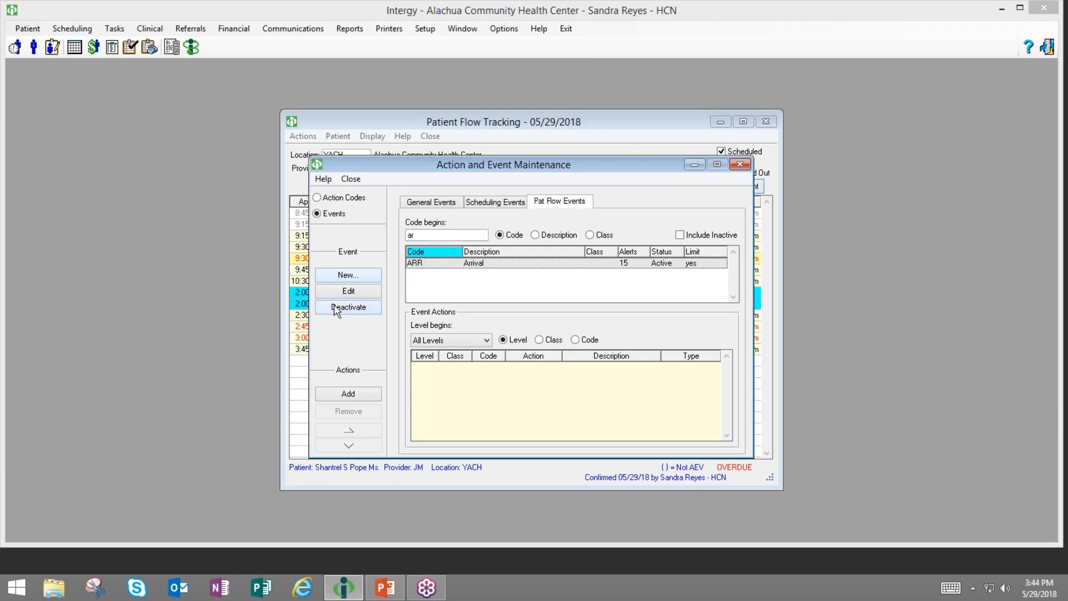
pyautogui.click(348, 291)
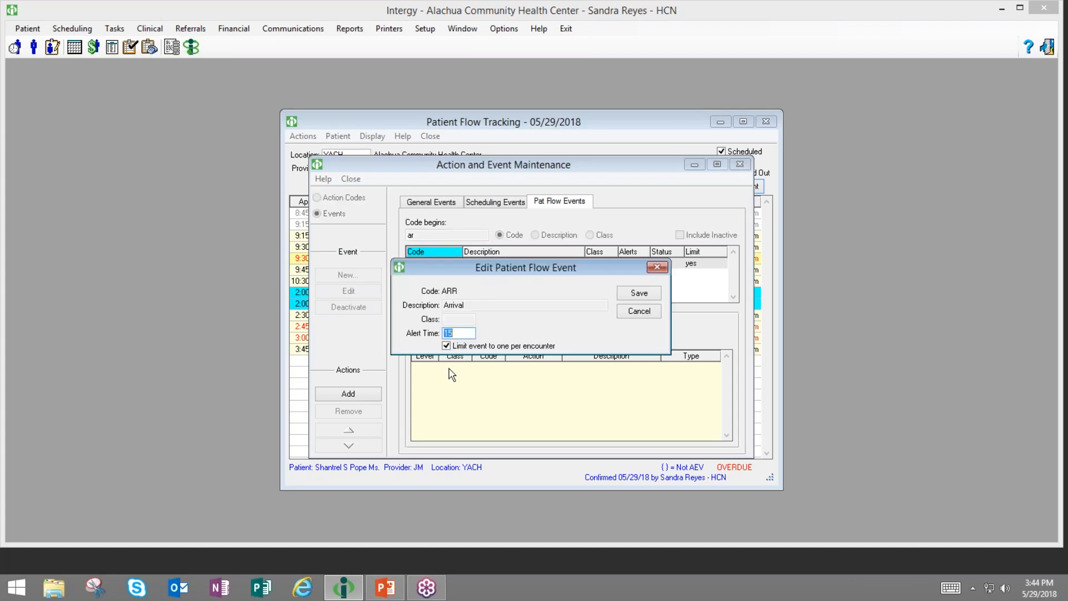
pyautogui.click(460, 332)
pyautogui.press('BackSpace')
pyautogui.press('BackSpace')
pyautogui.write('00')
pyautogui.press('Tab')
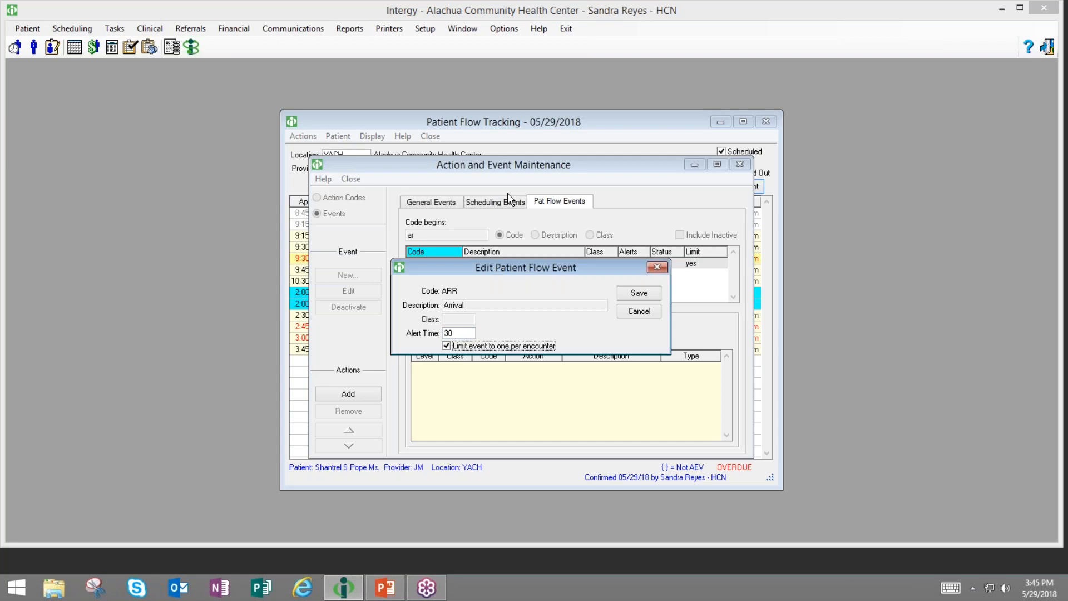
pyautogui.click(640, 294)
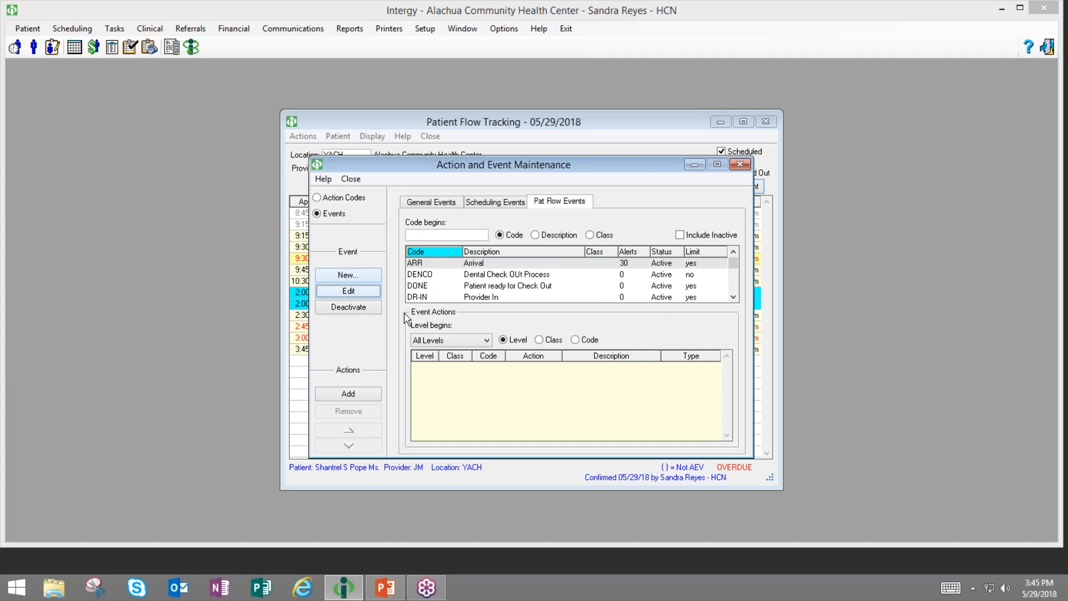
# - Deactivate the DONE patient flow event
pyautogui.click(432, 286)
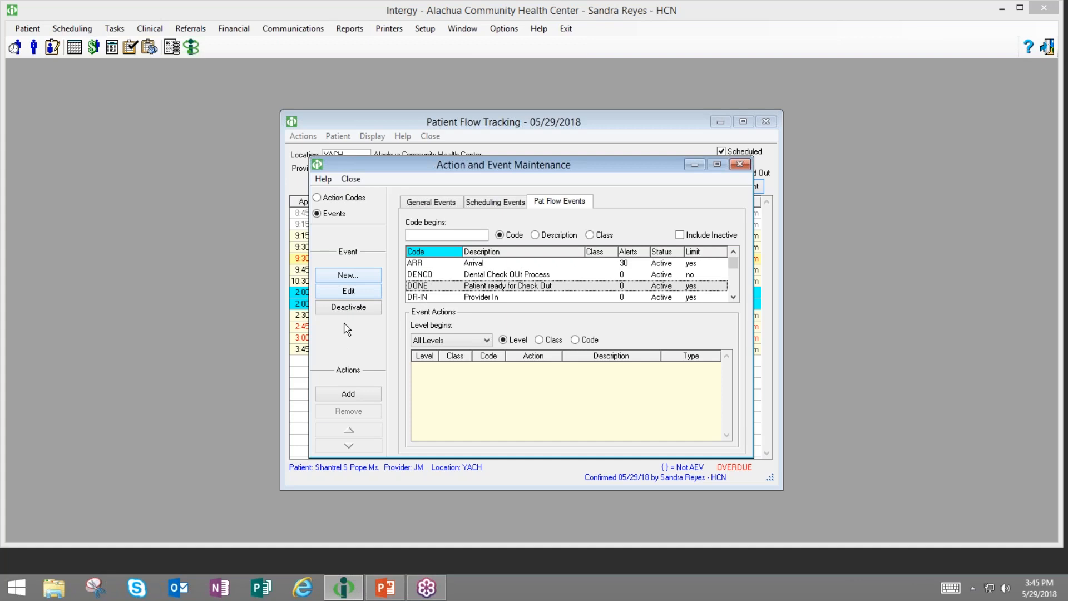
pyautogui.click(349, 308)
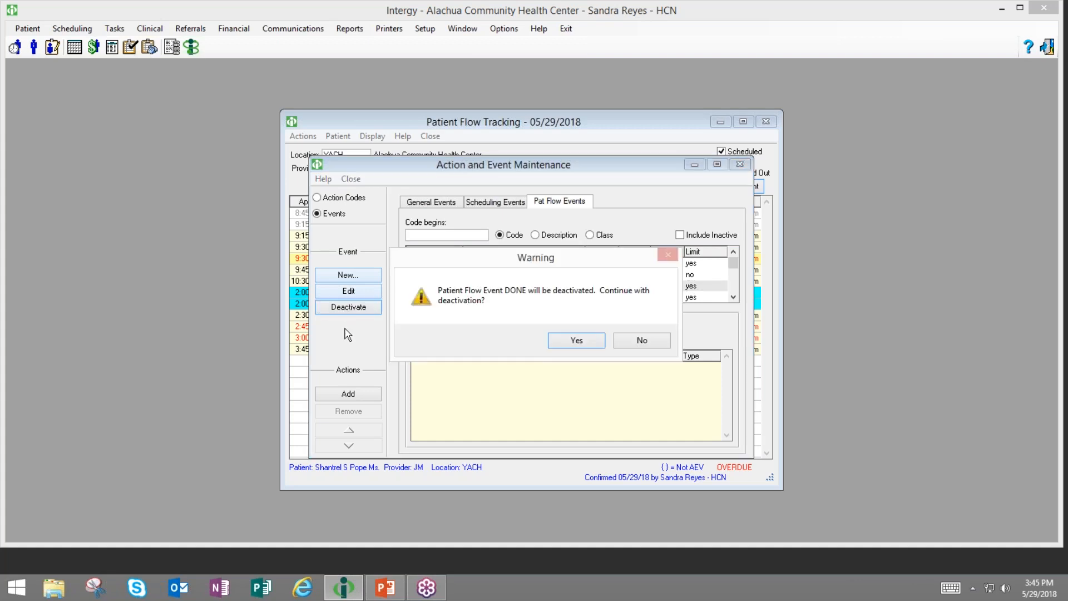
pyautogui.click(565, 341)
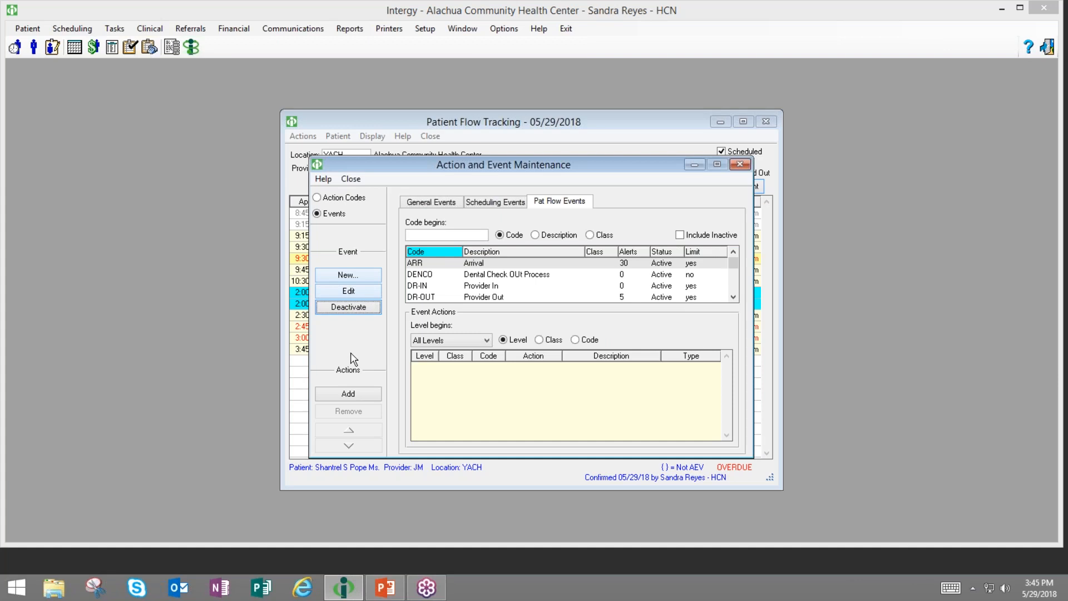
# - Include inactive events in the list, then select DONE and ARR Arrival
pyautogui.click(434, 236)
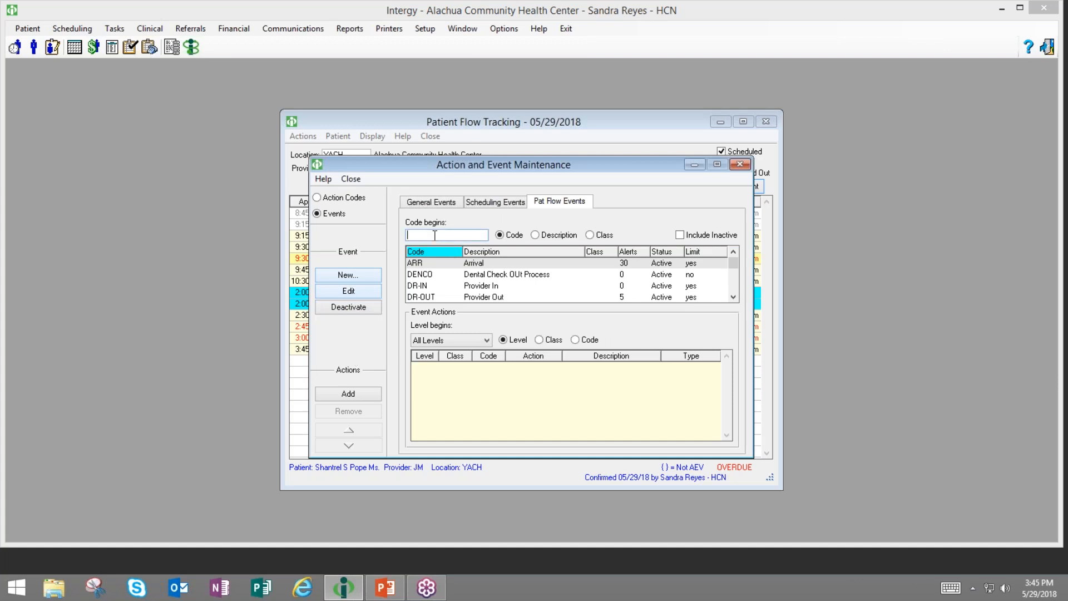
pyautogui.click(679, 236)
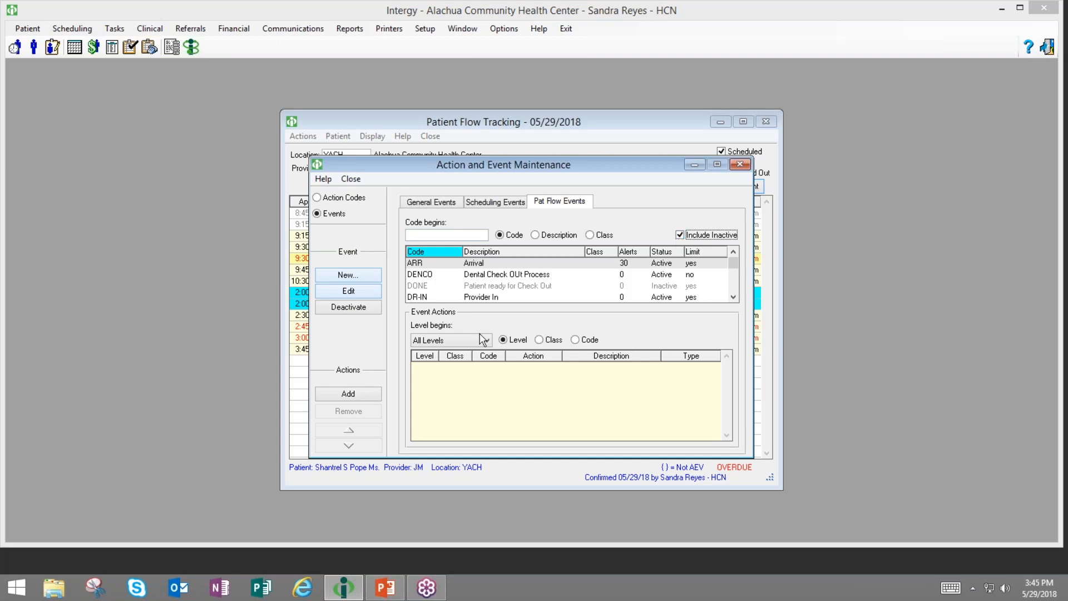
pyautogui.click(485, 290)
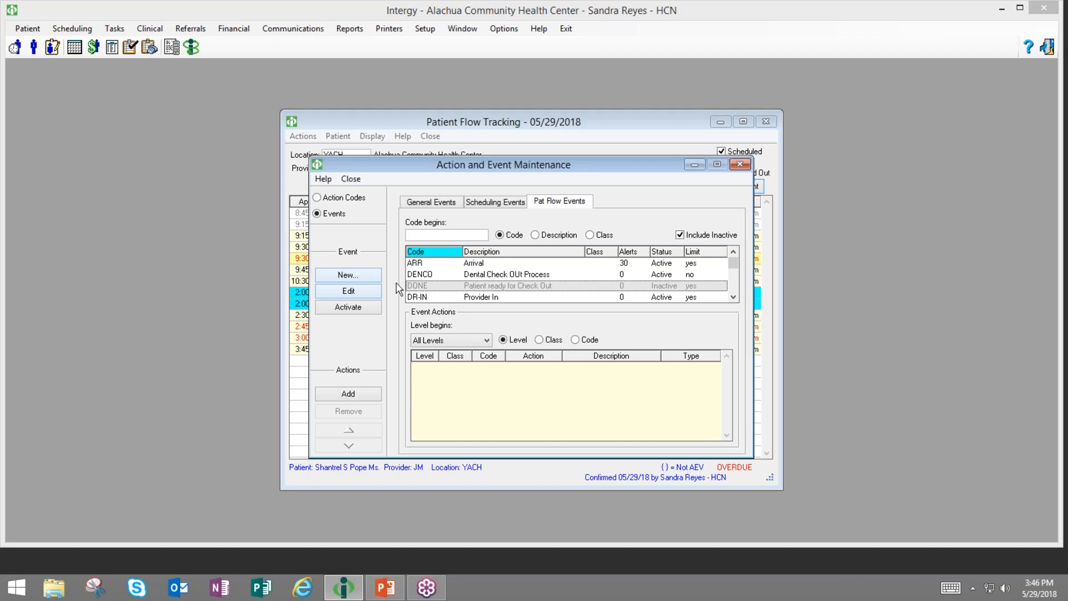
pyautogui.click(413, 265)
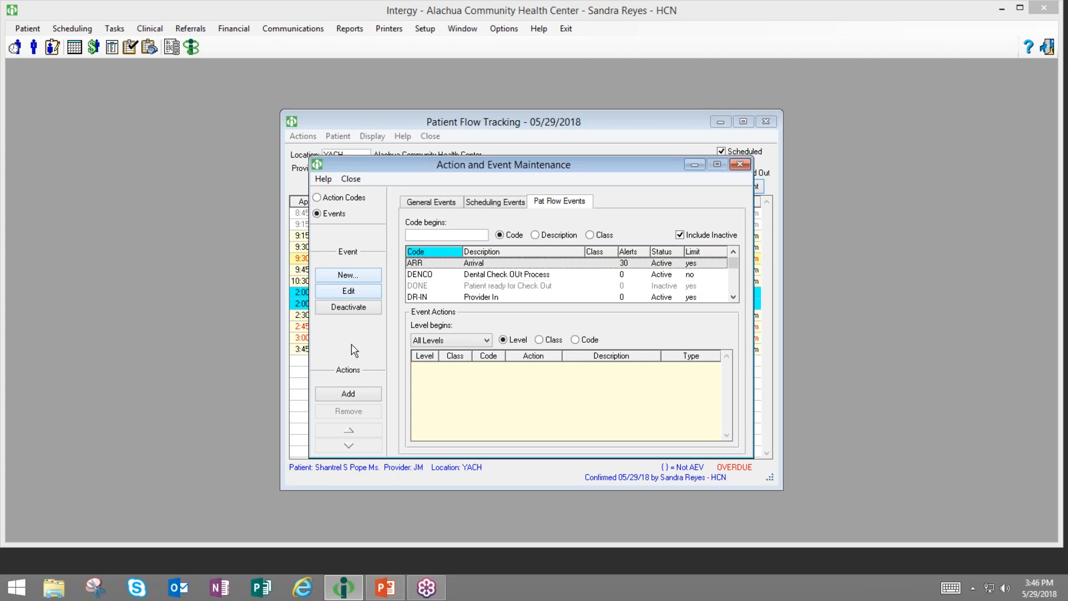
pyautogui.click(337, 198)
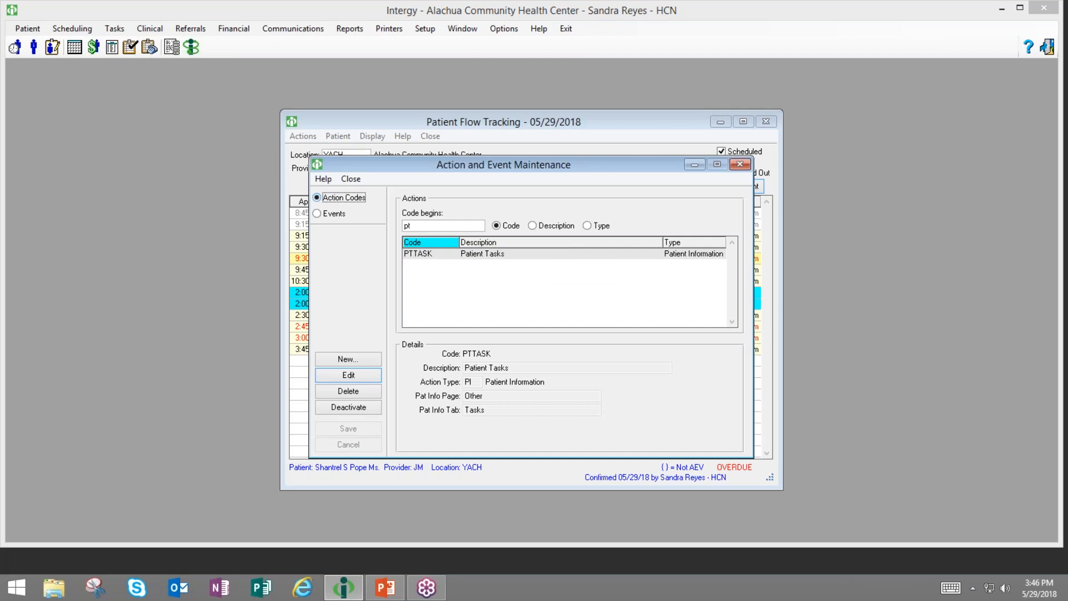
pyautogui.click(332, 215)
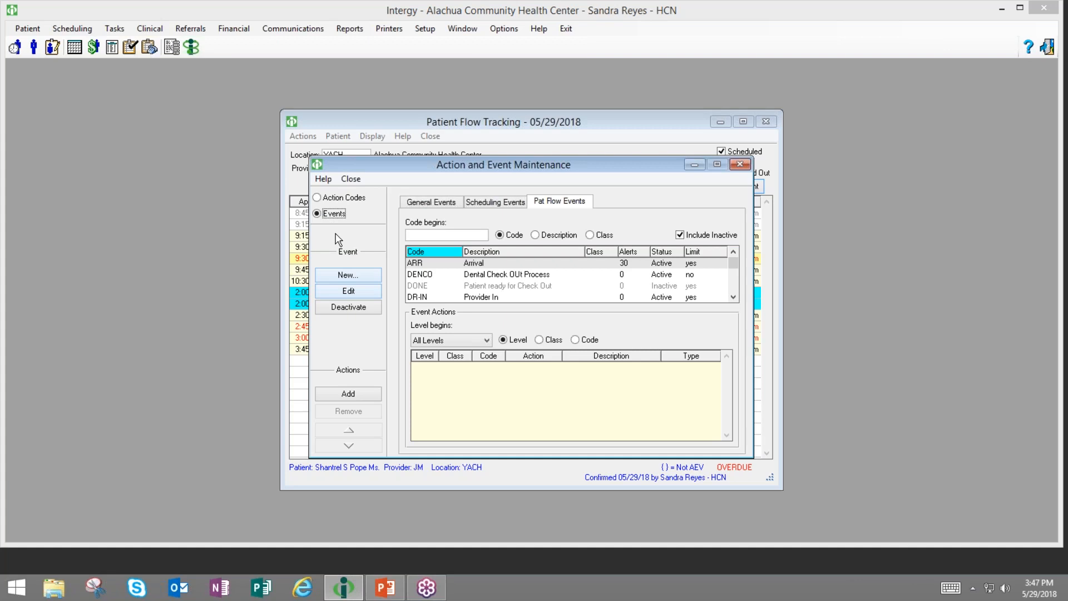
# - Filter events by code 're' and select REGIS Registration to see its actions
pyautogui.click(427, 236)
pyautogui.write('re')
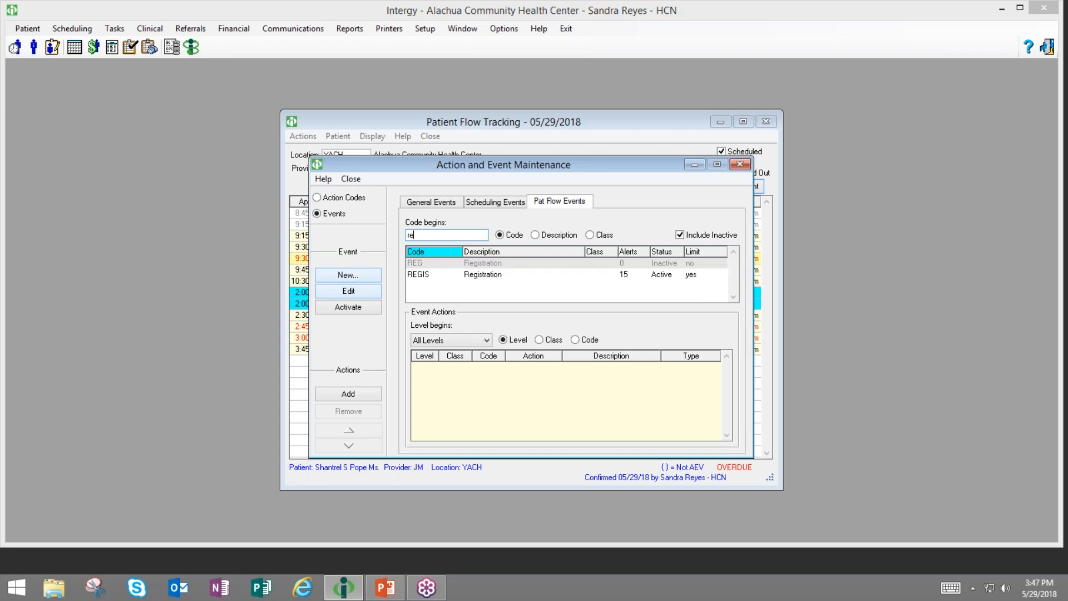
pyautogui.click(442, 274)
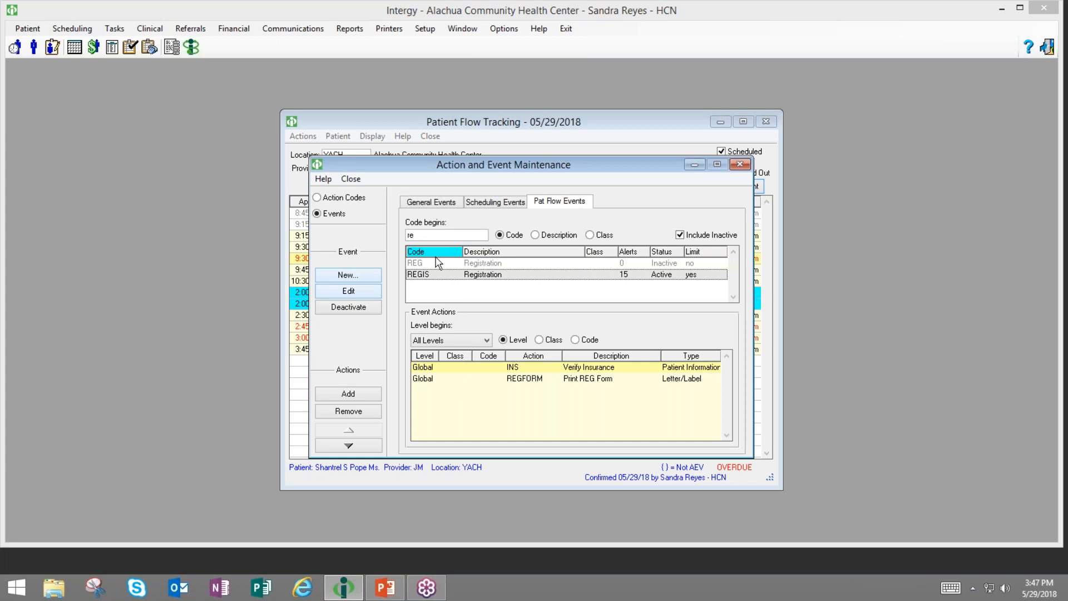
# - Filter by 'in', remove POSTPREPMT from the IN Check-In event, and close maintenance
pyautogui.click(433, 235)
pyautogui.press('BackSpace')
pyautogui.press('BackSpace')
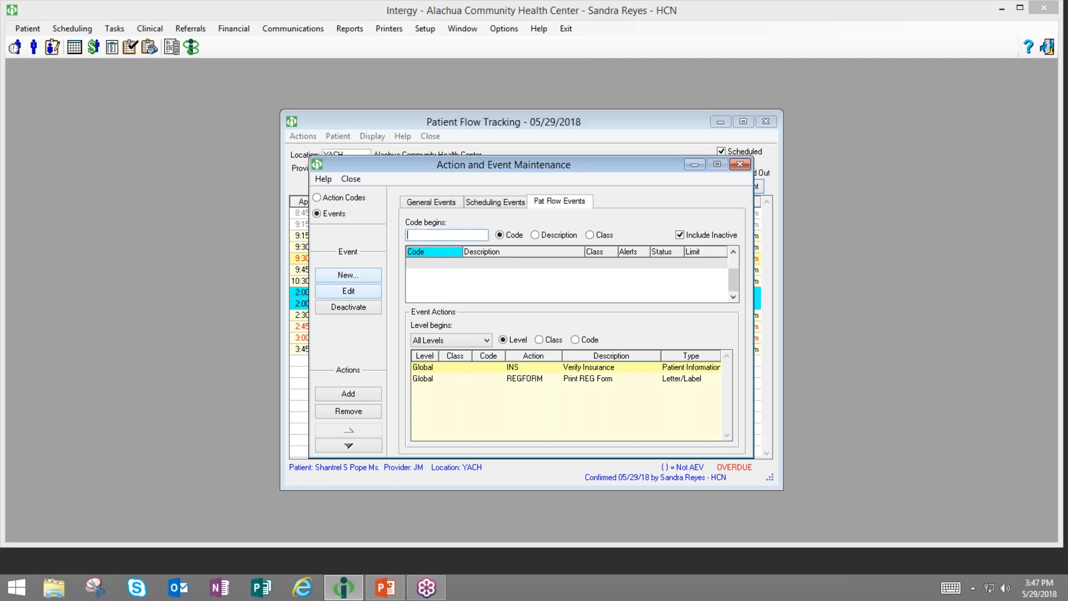
pyautogui.write('in')
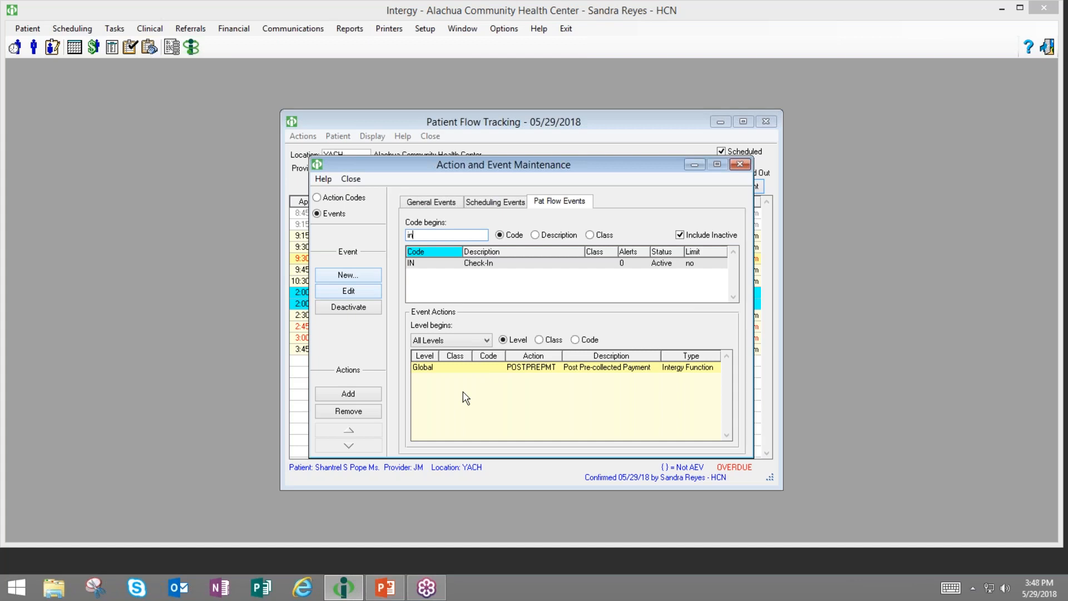
pyautogui.click(421, 370)
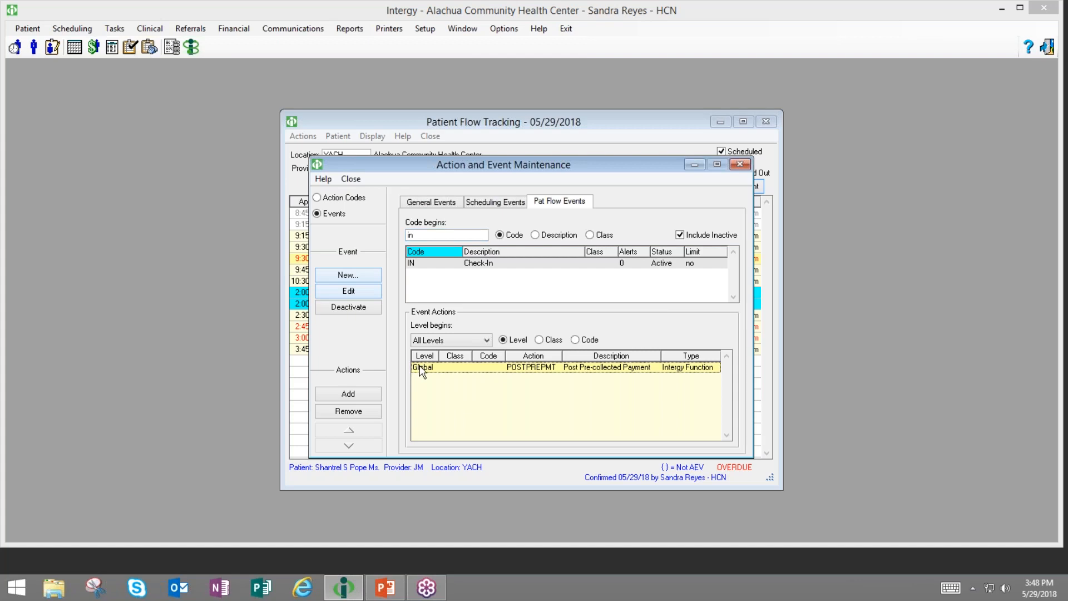
pyautogui.click(349, 411)
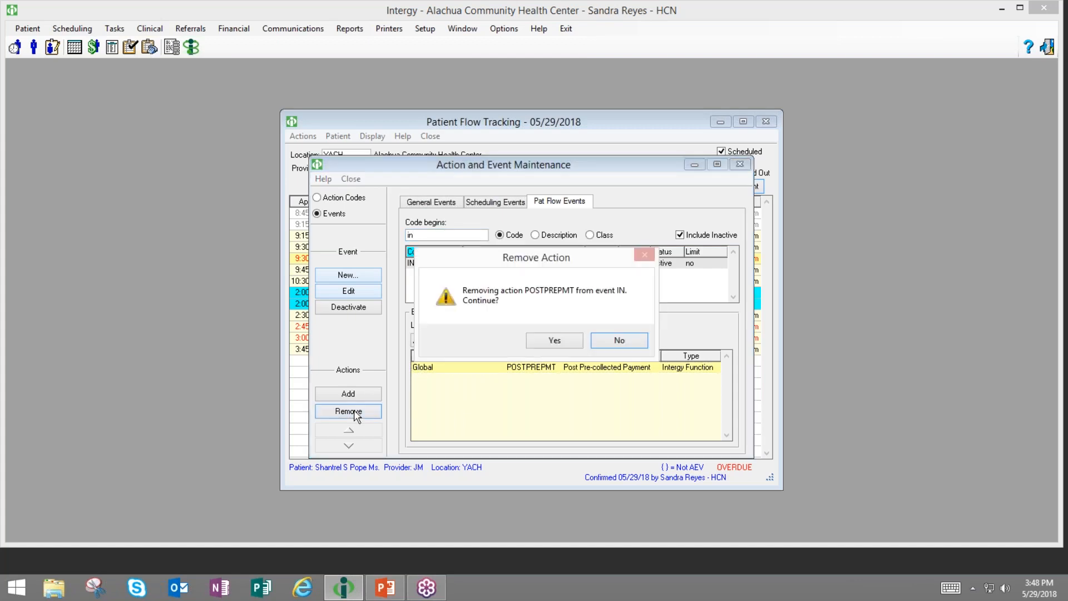
pyautogui.click(555, 341)
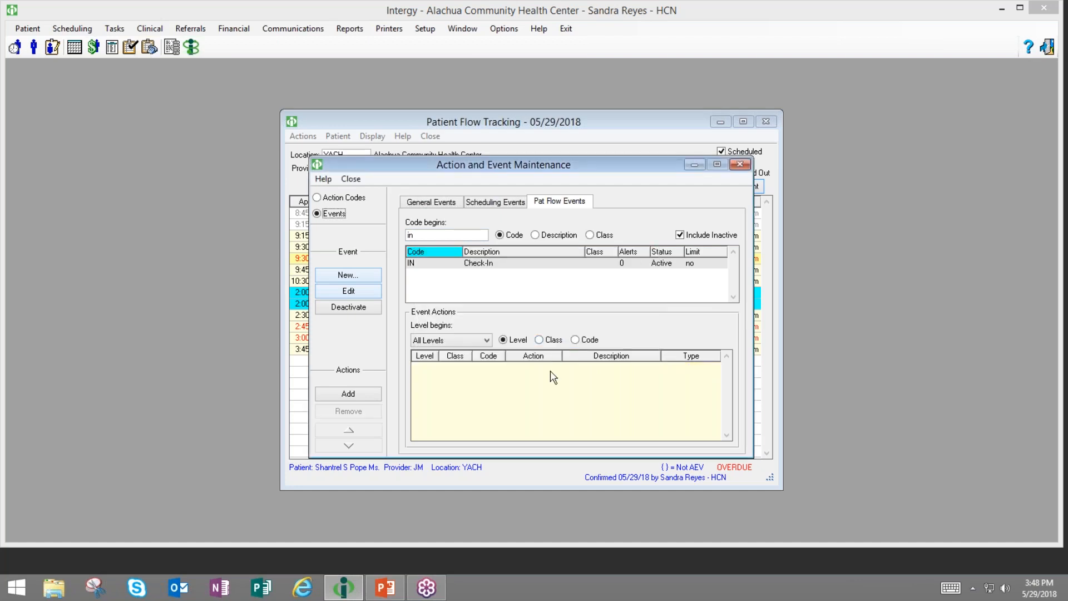
pyautogui.click(741, 164)
# - Reopen Patient Flow Tracking and record an IN event for the 9:15 am appointment
pyautogui.click(766, 122)
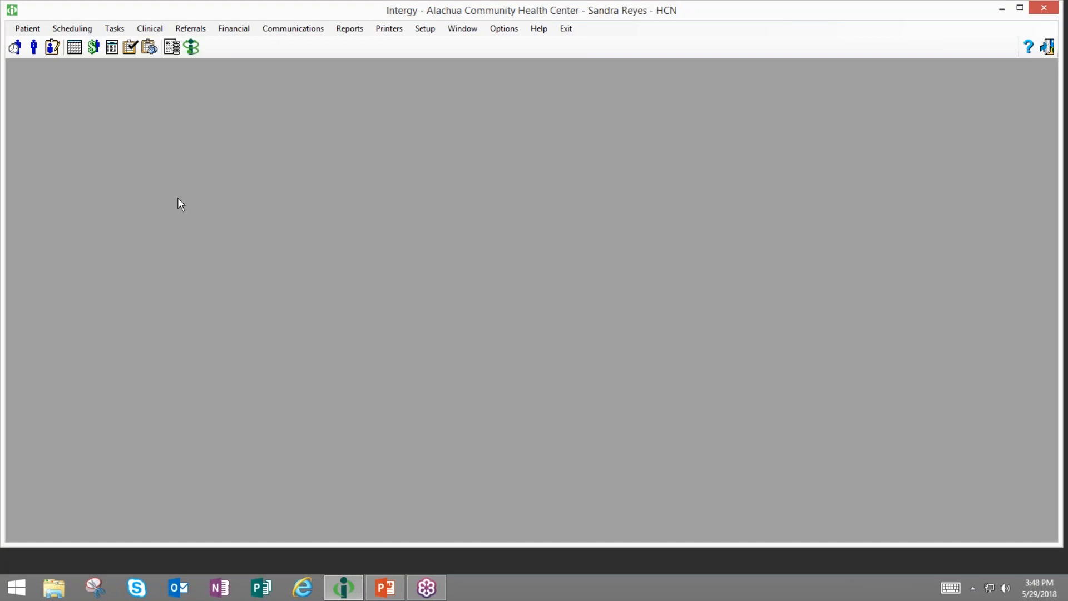
pyautogui.click(15, 52)
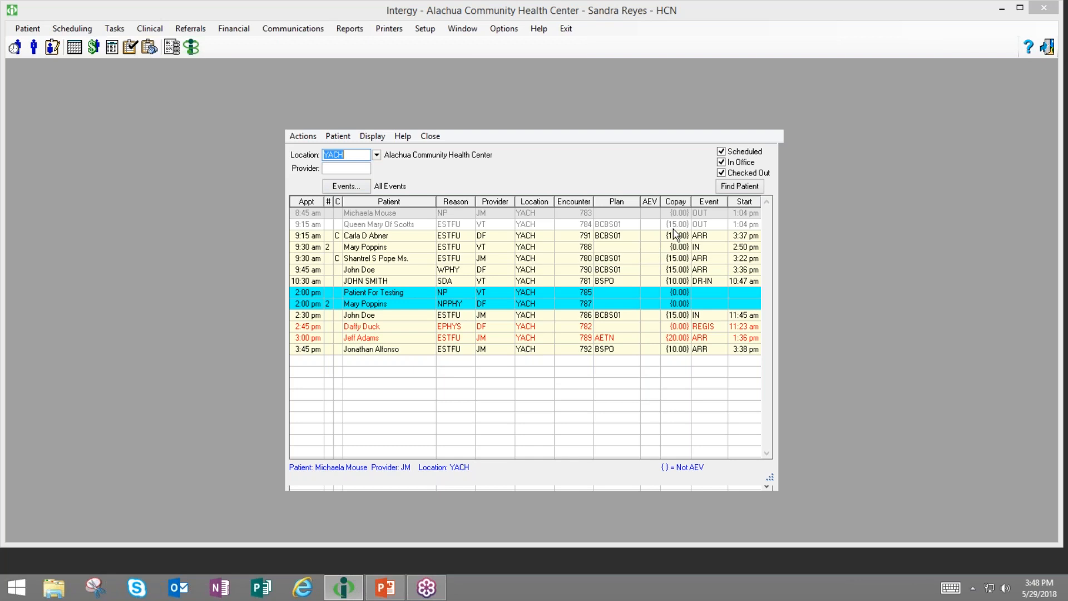
pyautogui.doubleClick(632, 240)
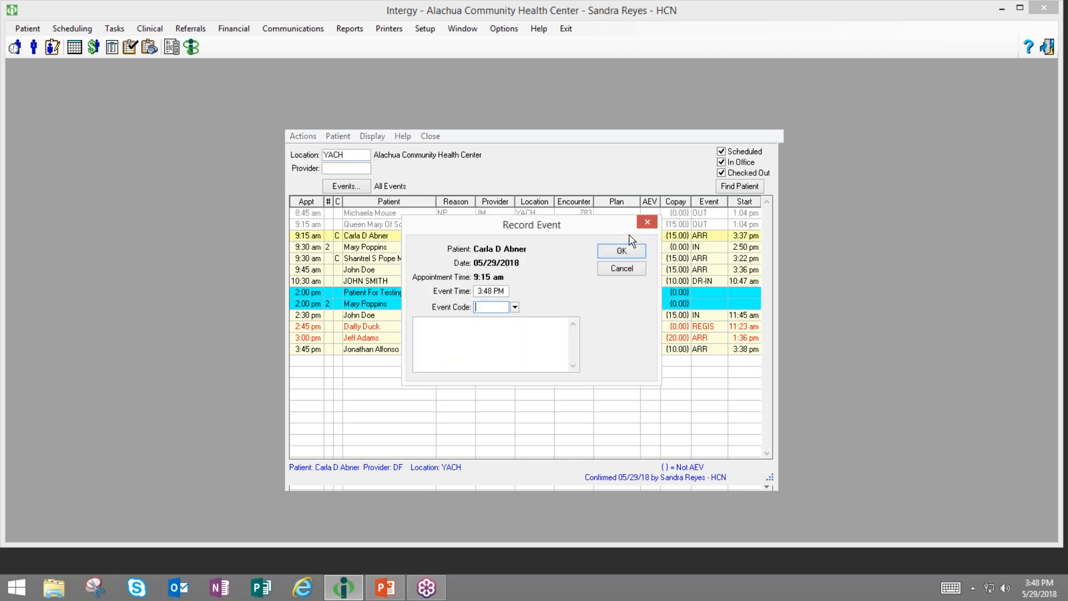
pyautogui.write('in')
pyautogui.click(622, 251)
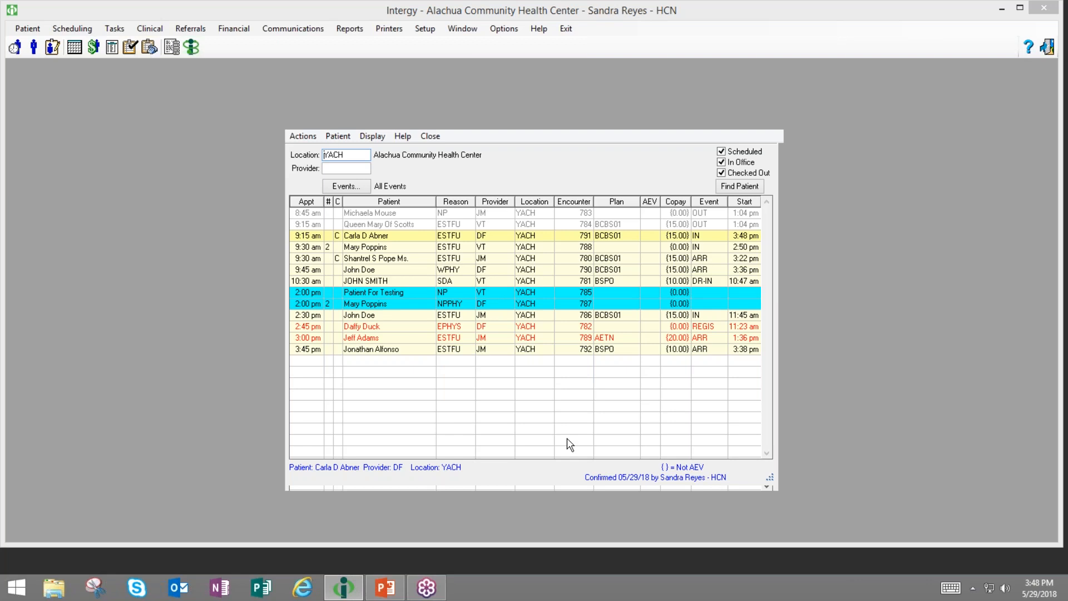
# - Close Patient Flow Tracking and open Action and Event Maintenance from Setup > Codes
pyautogui.click(774, 126)
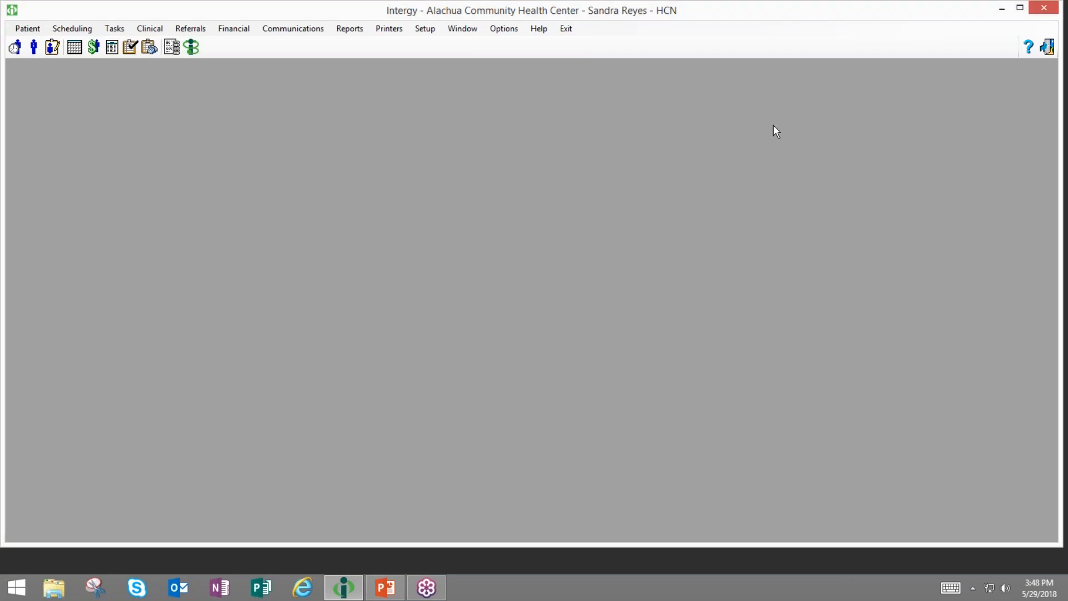
pyautogui.click(425, 30)
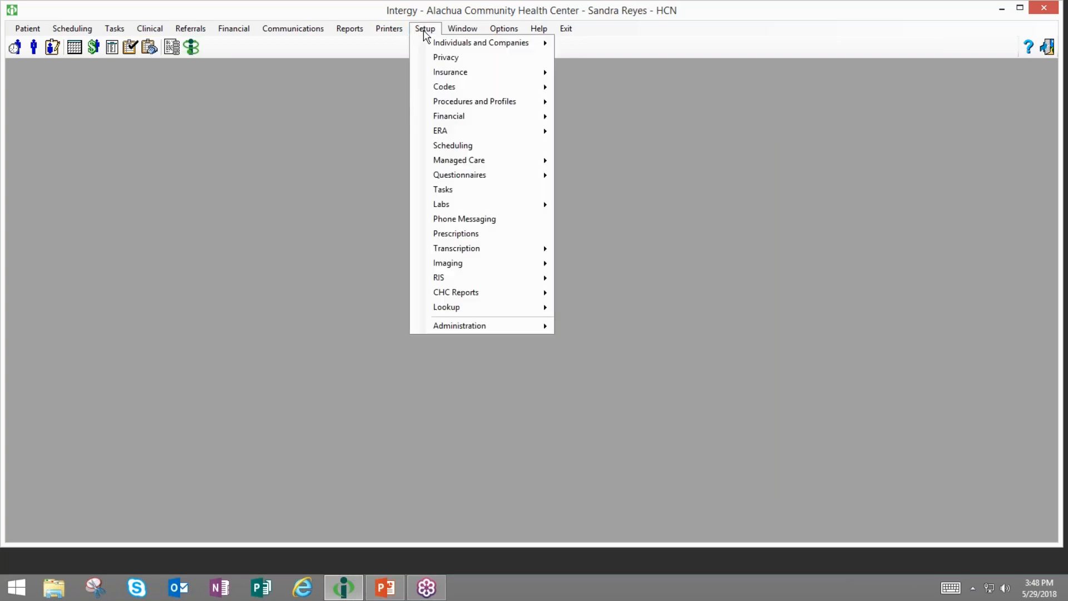
pyautogui.moveTo(474, 118)
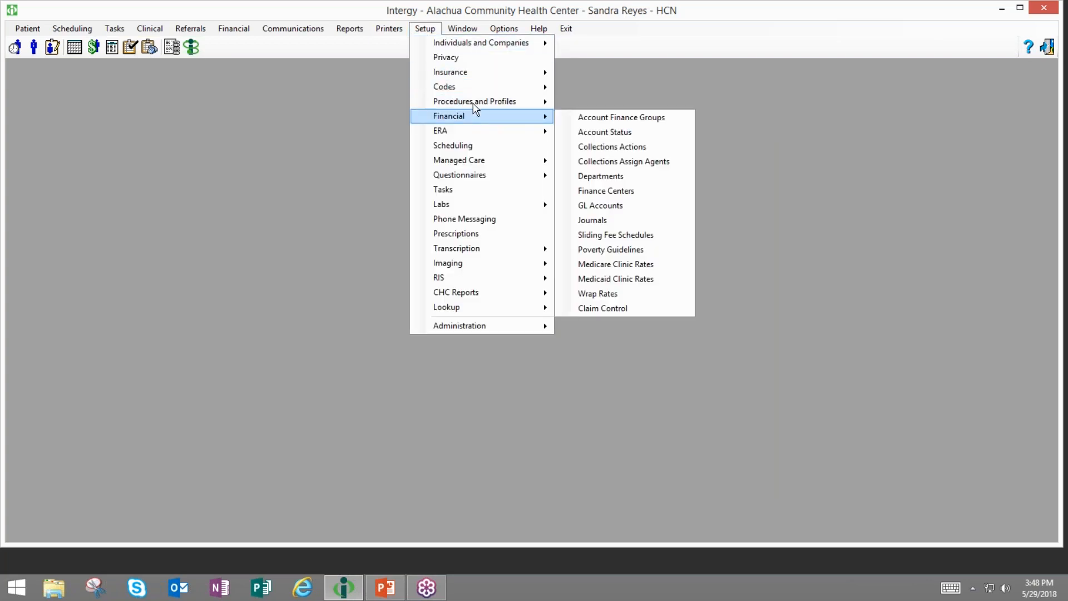
pyautogui.click(376, 287)
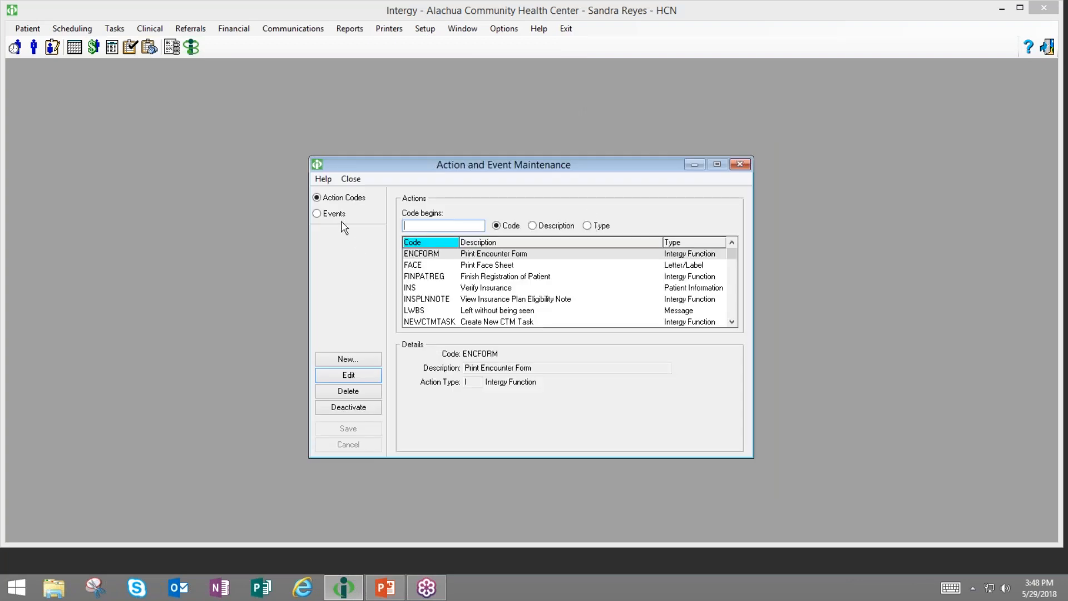
pyautogui.click(334, 214)
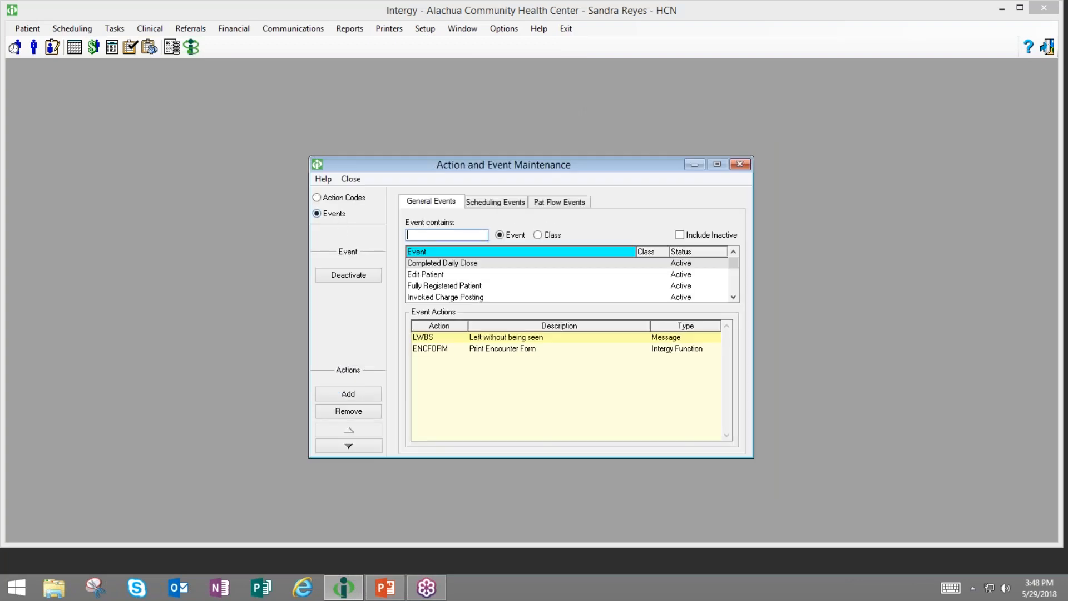
# - Filter action codes by 'pl', view POSTPREPMT details, and return to the Events view
pyautogui.click(335, 200)
pyautogui.click(463, 224)
pyautogui.write('pl')
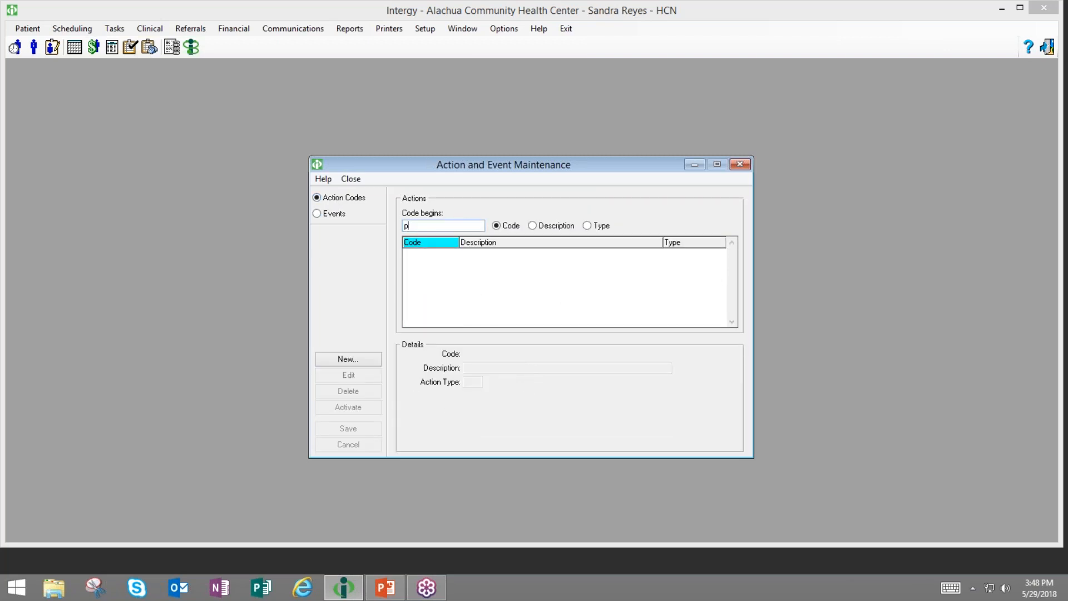
pyautogui.click(453, 277)
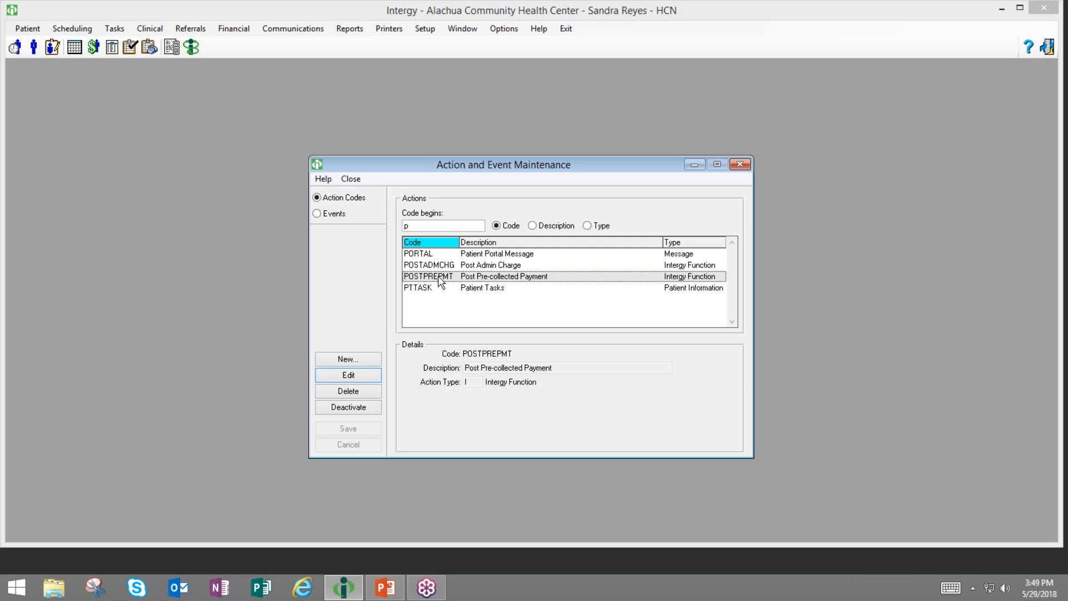
pyautogui.click(336, 216)
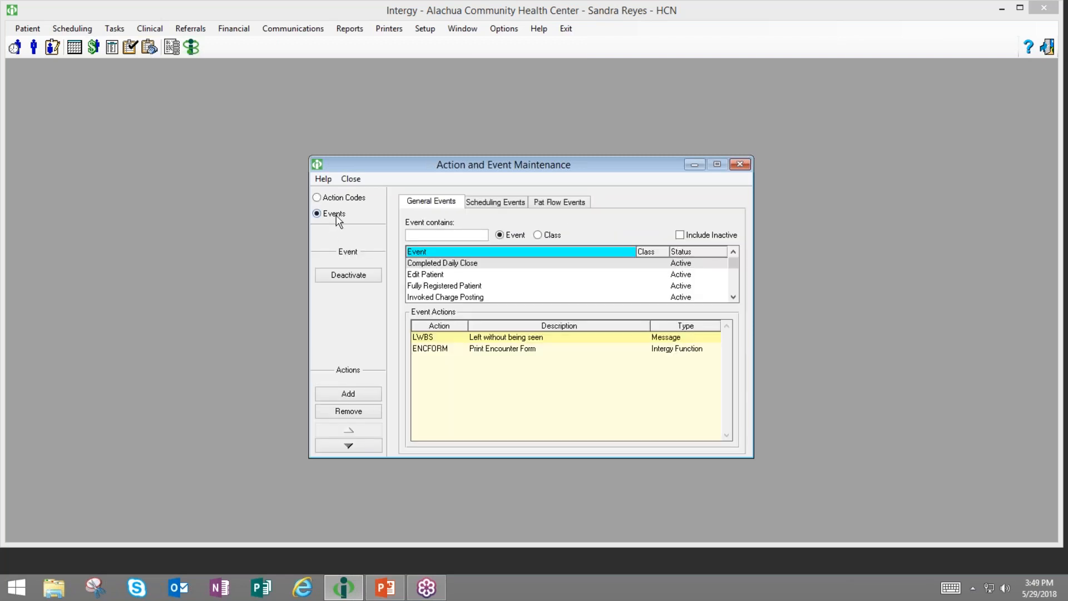
# - Filter by 'in', add POSTPREPMT to the IN Check-In event, and close maintenance
pyautogui.click(568, 203)
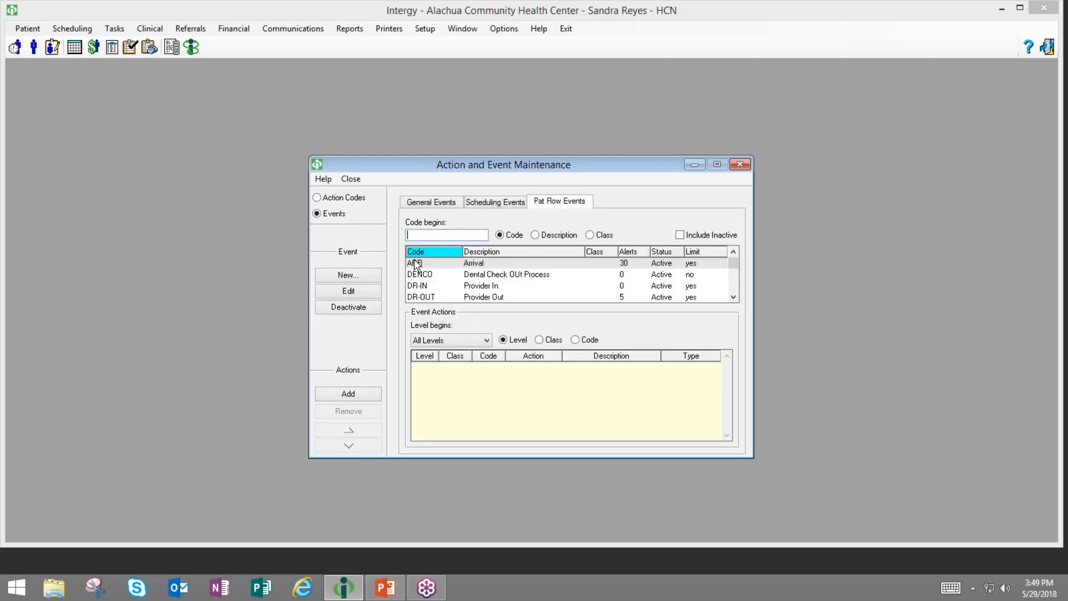
pyautogui.write('in')
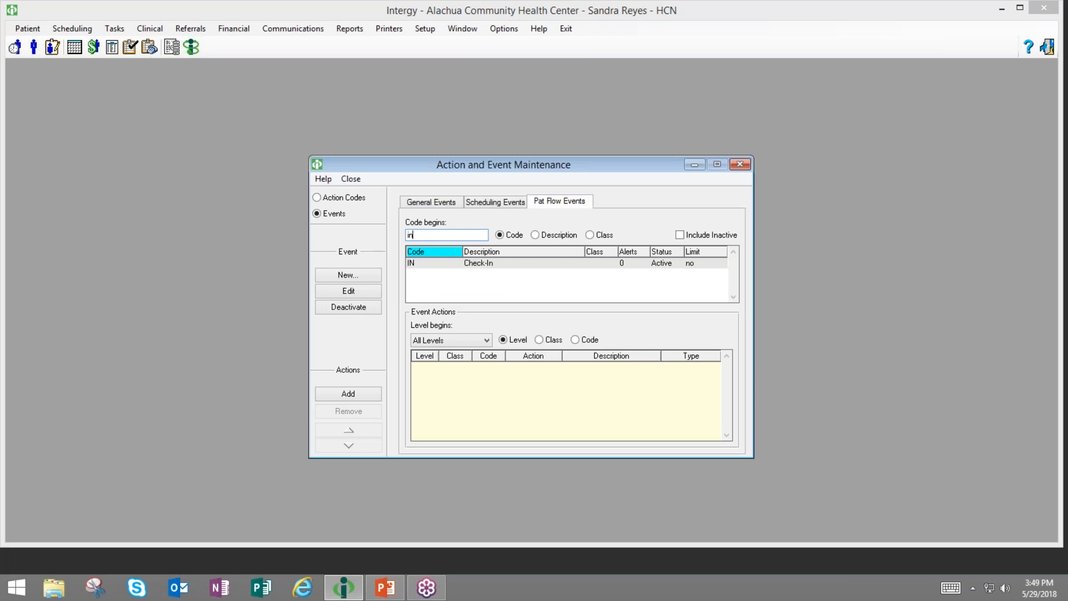
pyautogui.click(430, 264)
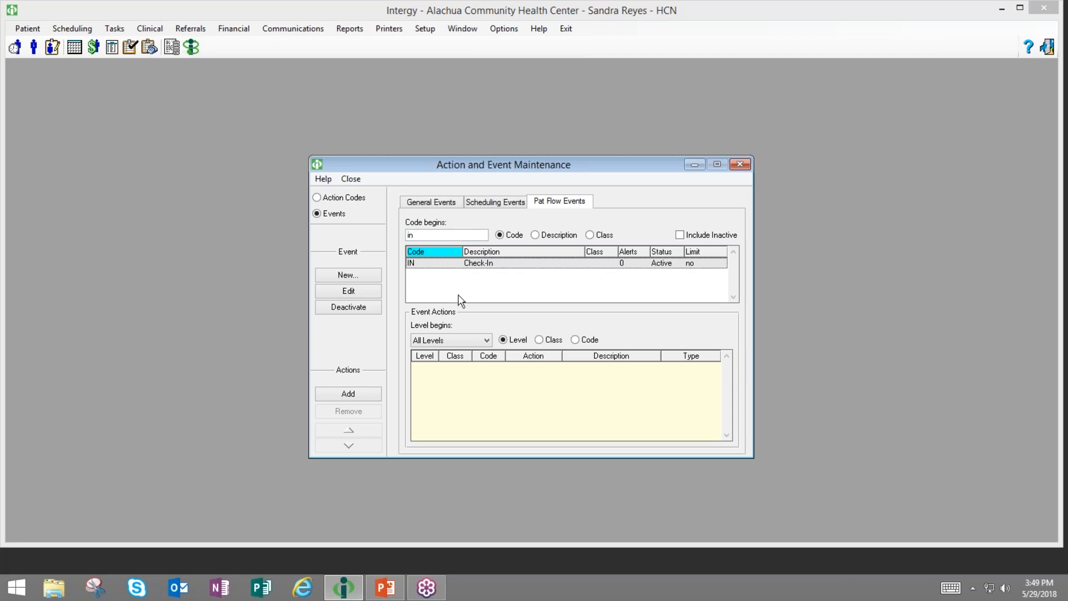
pyautogui.click(349, 395)
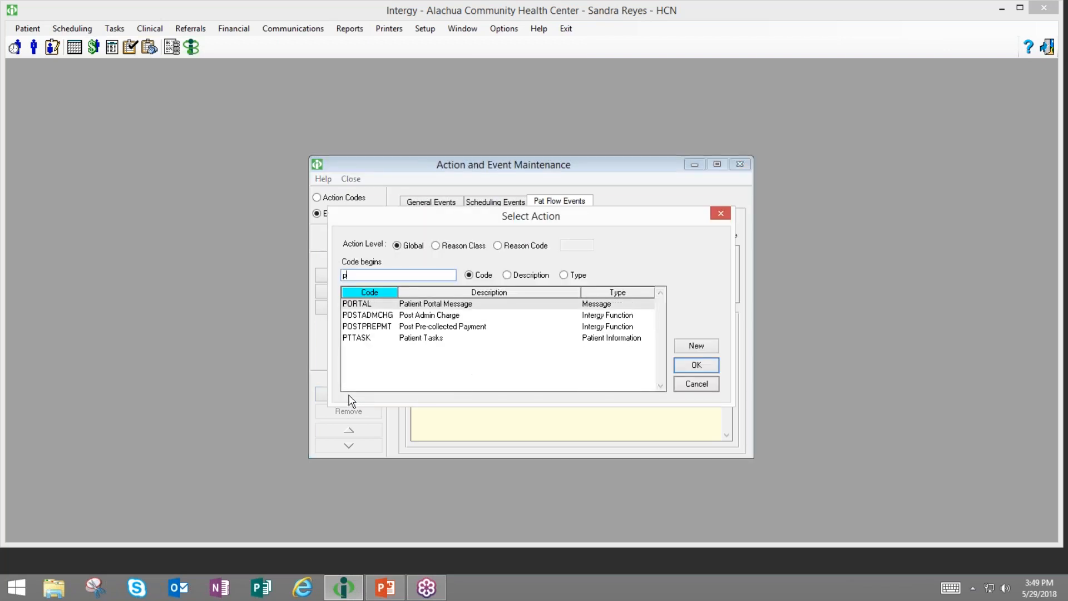
pyautogui.click(415, 326)
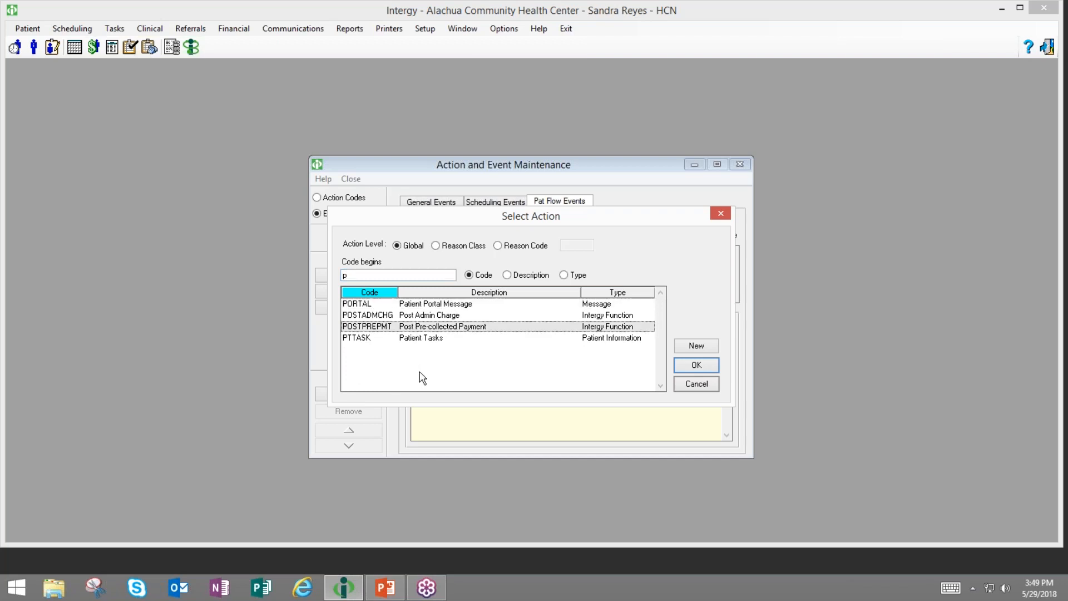
pyautogui.click(690, 367)
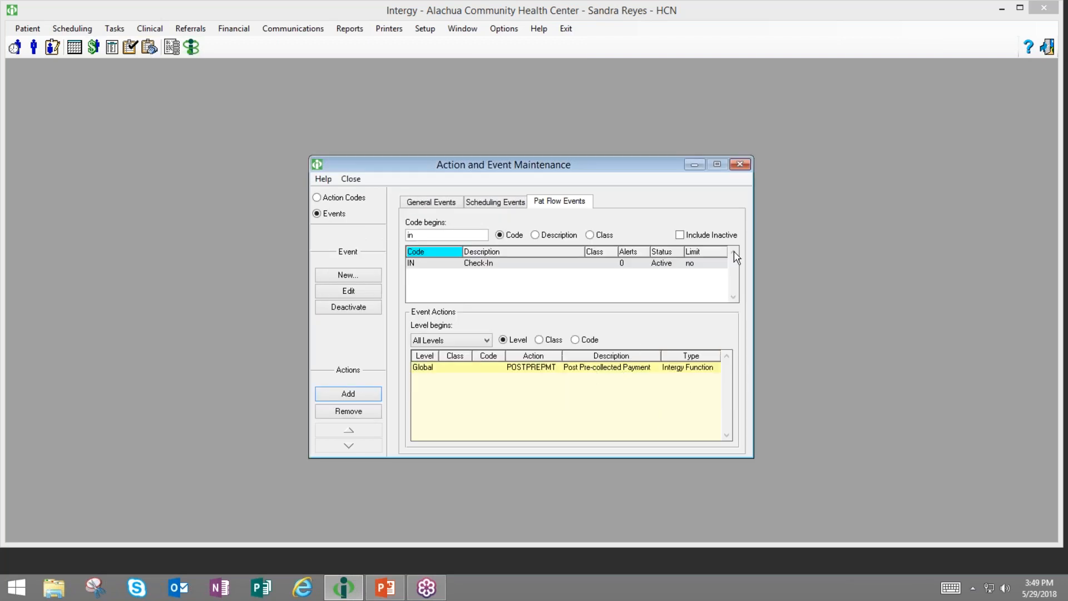
pyautogui.click(740, 165)
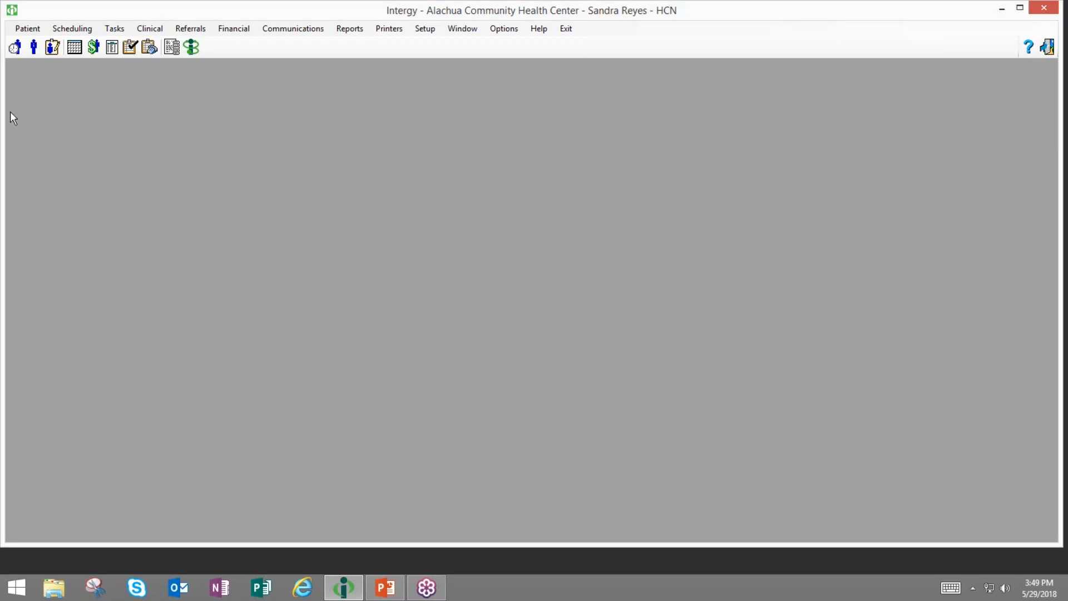
# - In Patient Flow Tracking, record event code IN for the 9:30 am JM patient
pyautogui.click(15, 47)
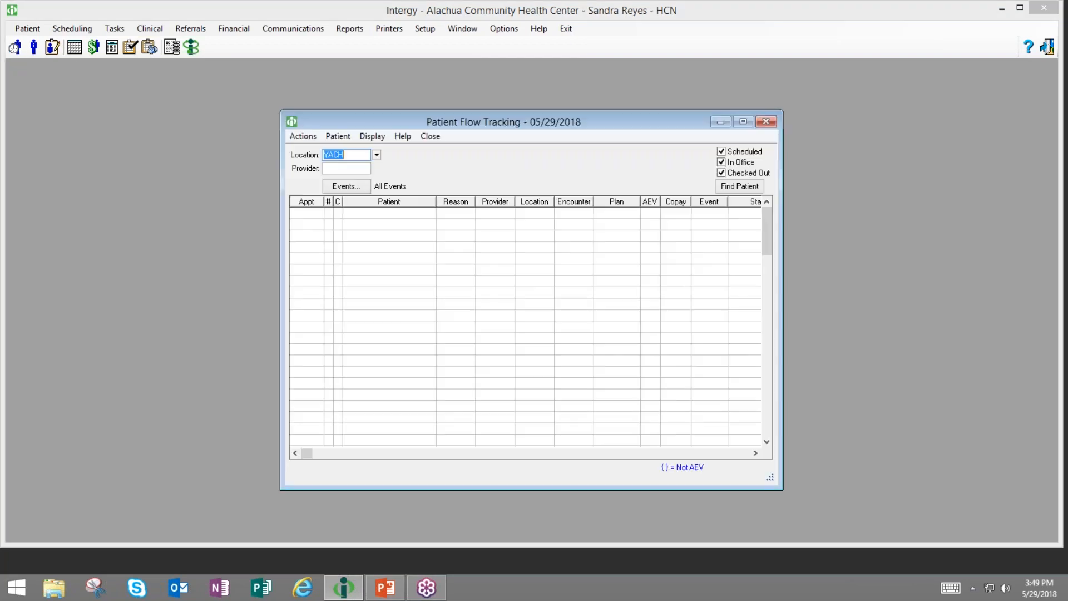
pyautogui.click(662, 259)
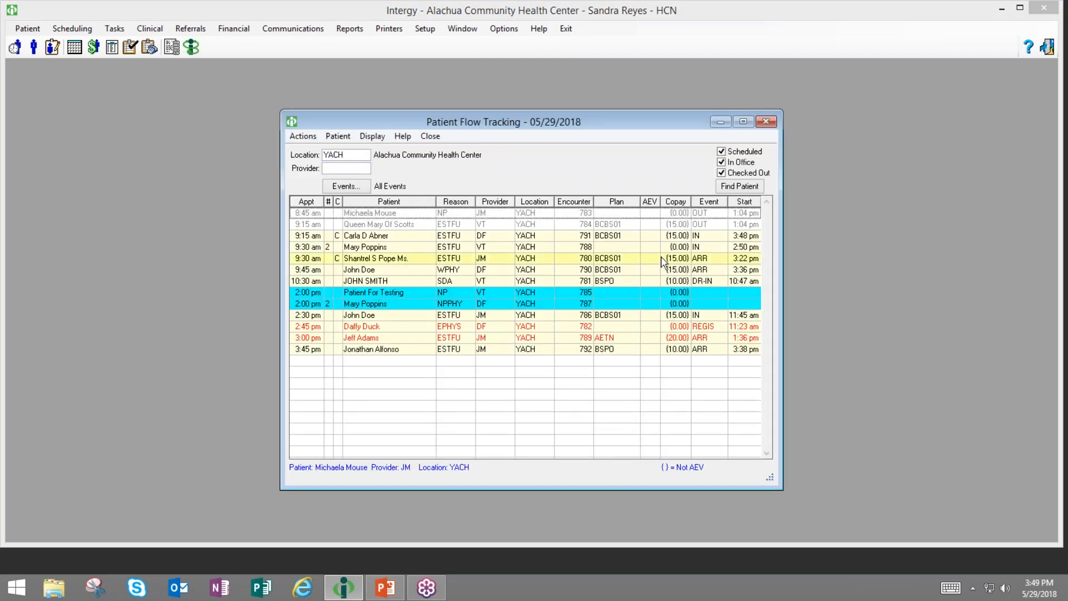
pyautogui.doubleClick(570, 262)
pyautogui.write('IN')
pyautogui.click(621, 251)
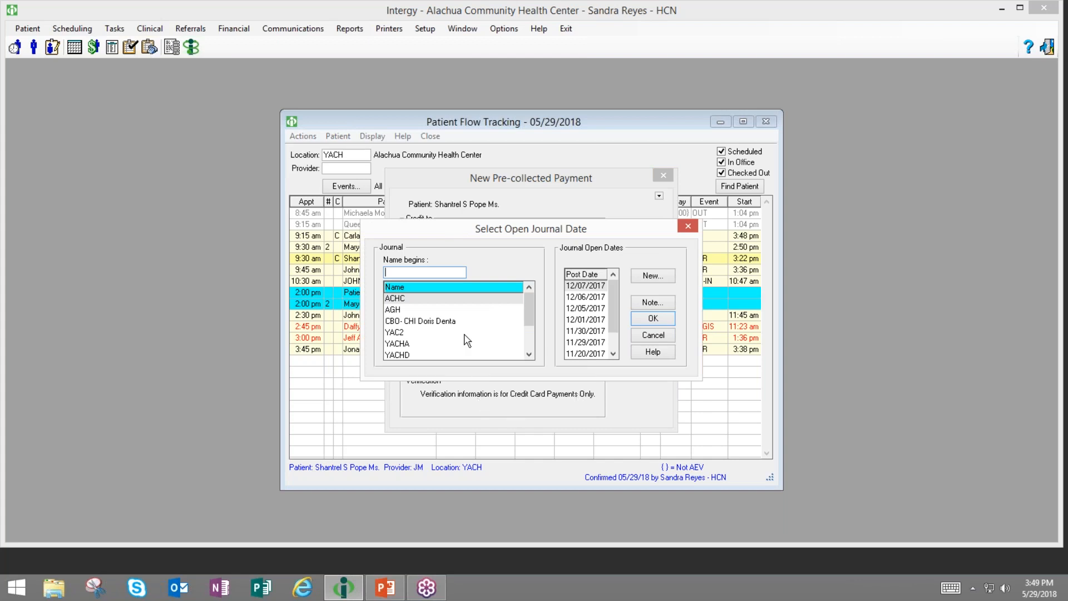
# - Pick the ACHC journal dated 12/07/2017, then close the payment form without saving
pyautogui.click(410, 345)
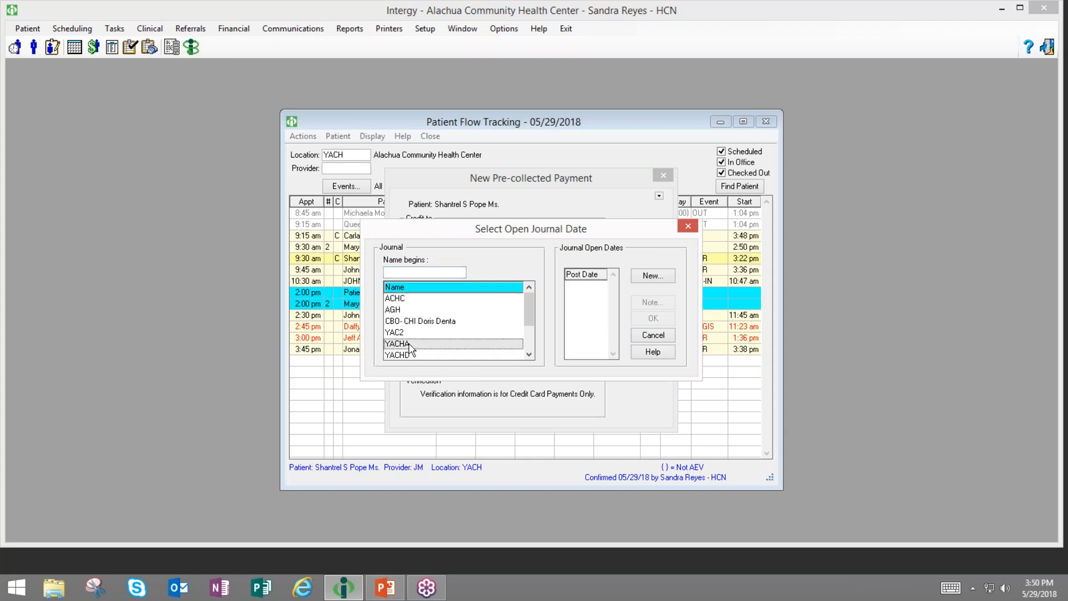
pyautogui.click(402, 334)
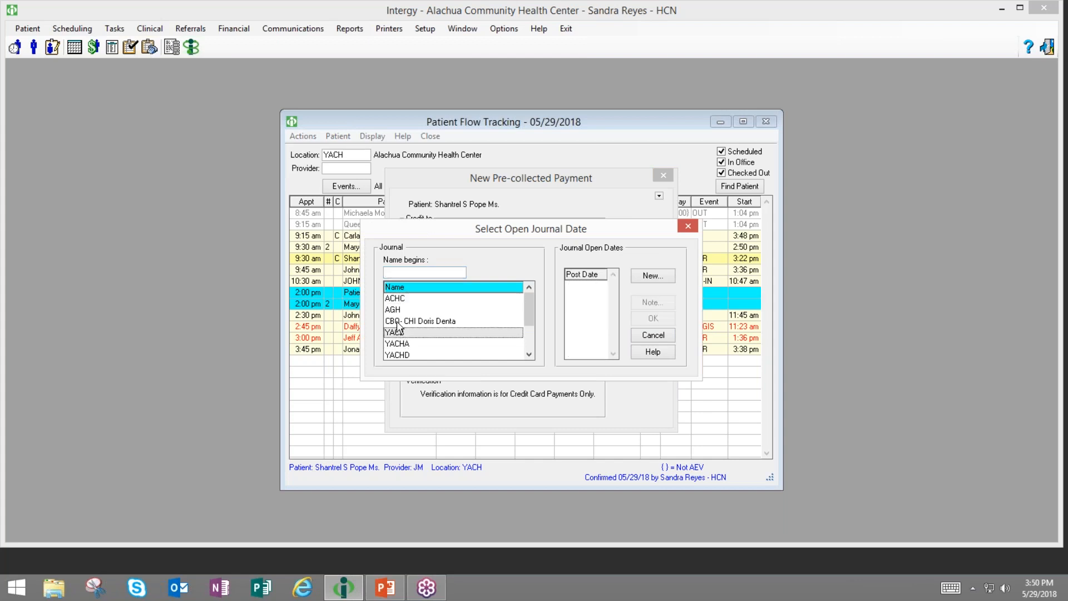
pyautogui.click(398, 310)
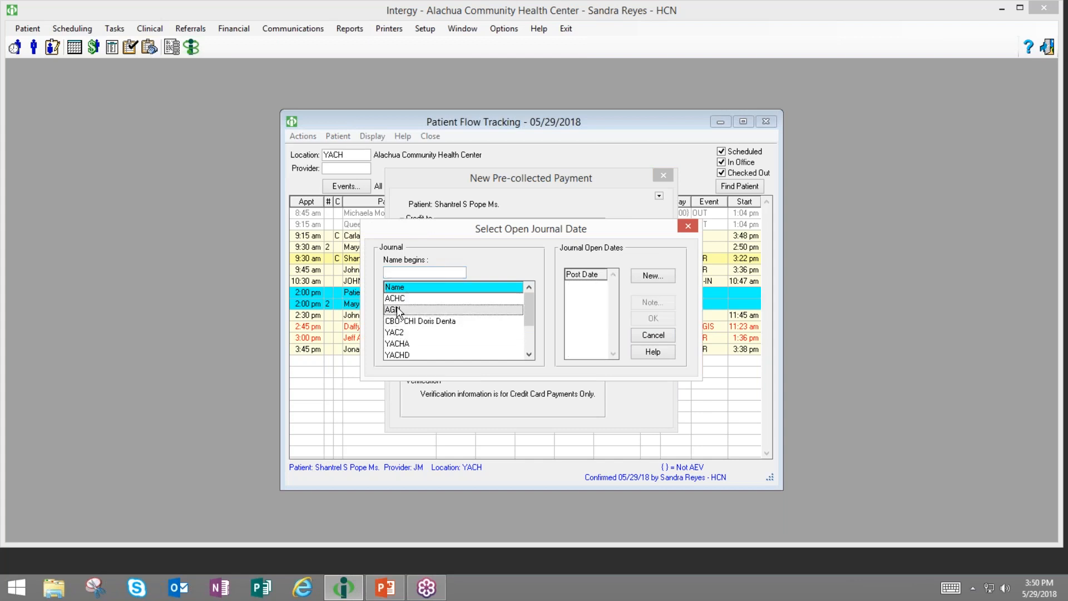
pyautogui.click(395, 299)
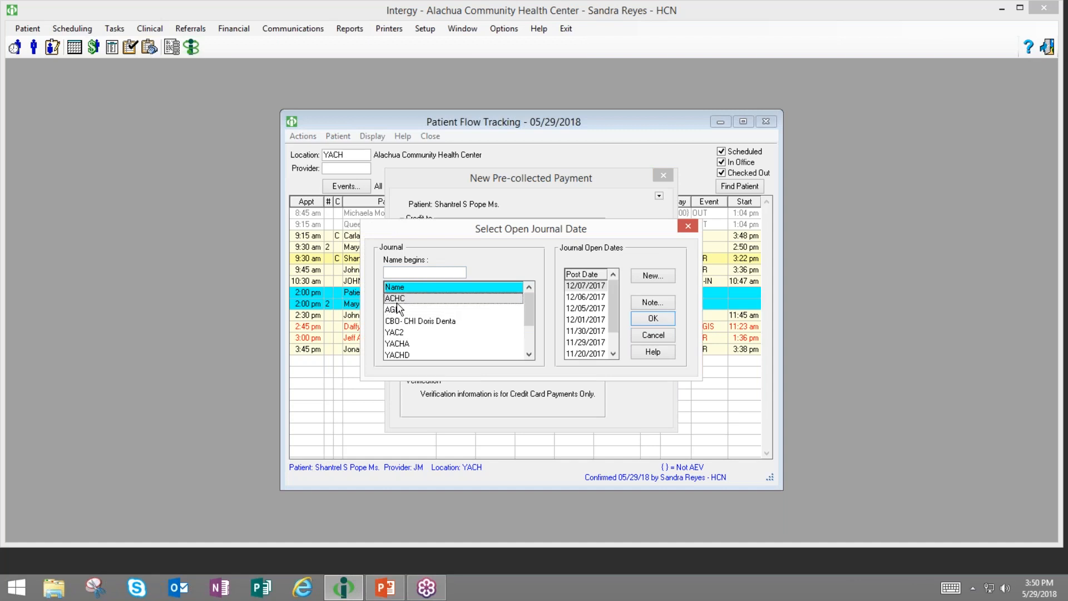
pyautogui.click(651, 319)
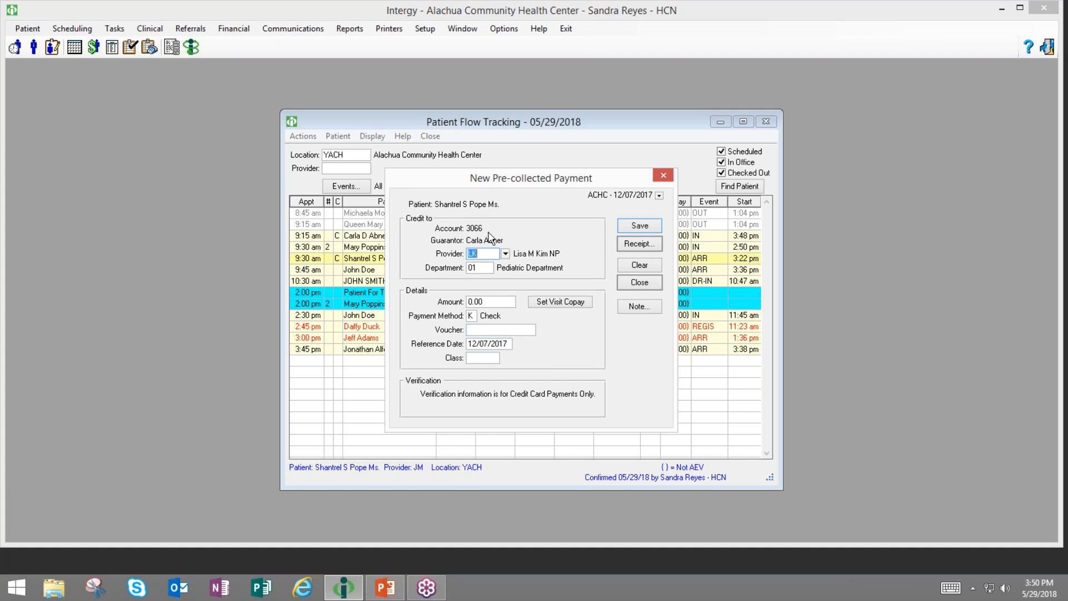
pyautogui.click(638, 285)
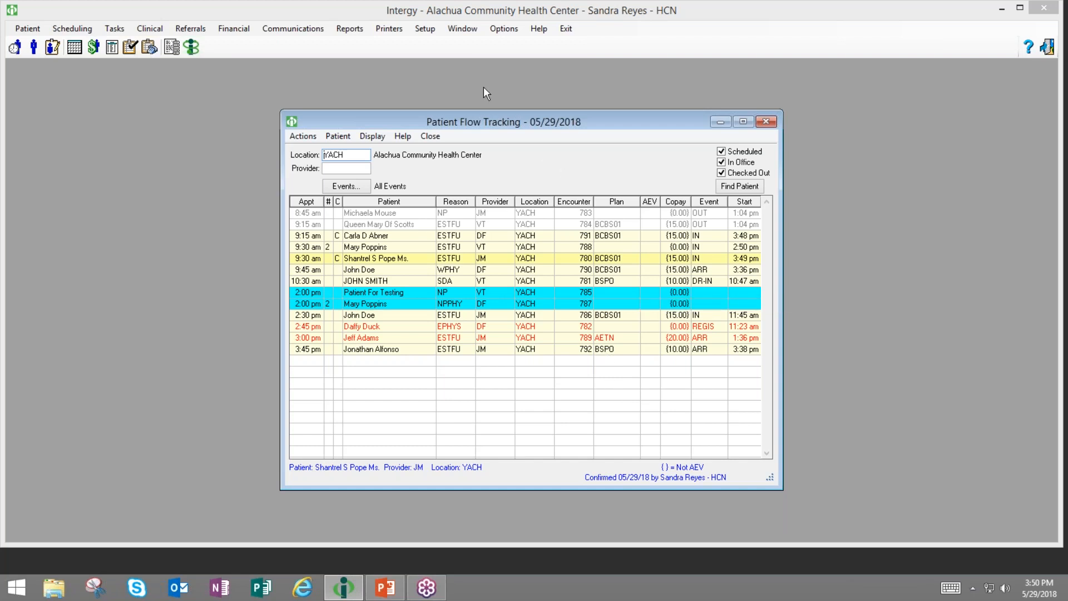
# - Open Action and Event Code Maintenance from the Setup menu
pyautogui.click(425, 28)
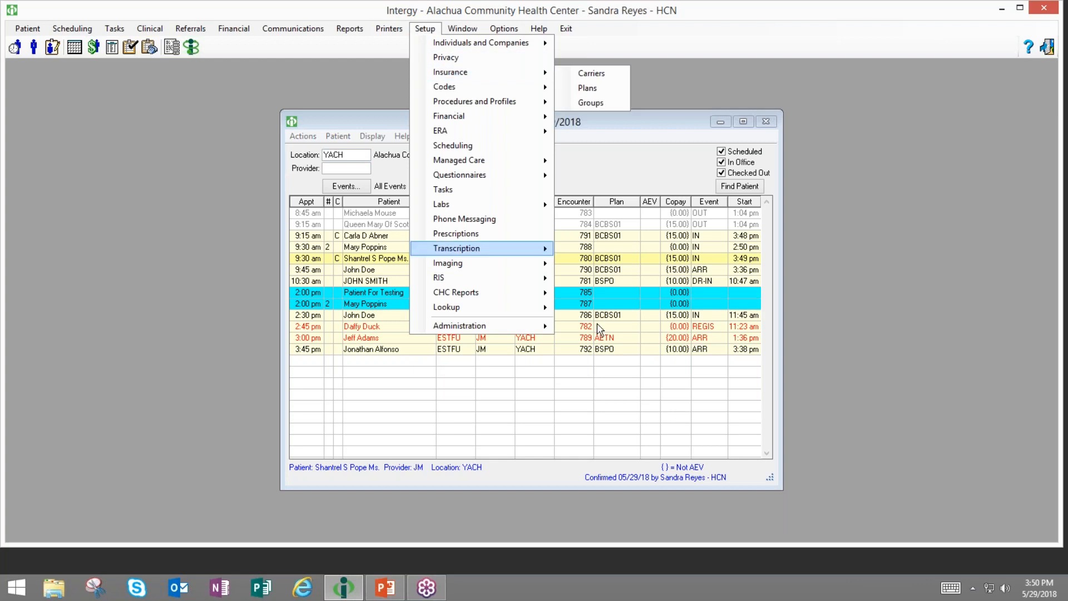
pyautogui.moveTo(461, 248)
pyautogui.click(628, 393)
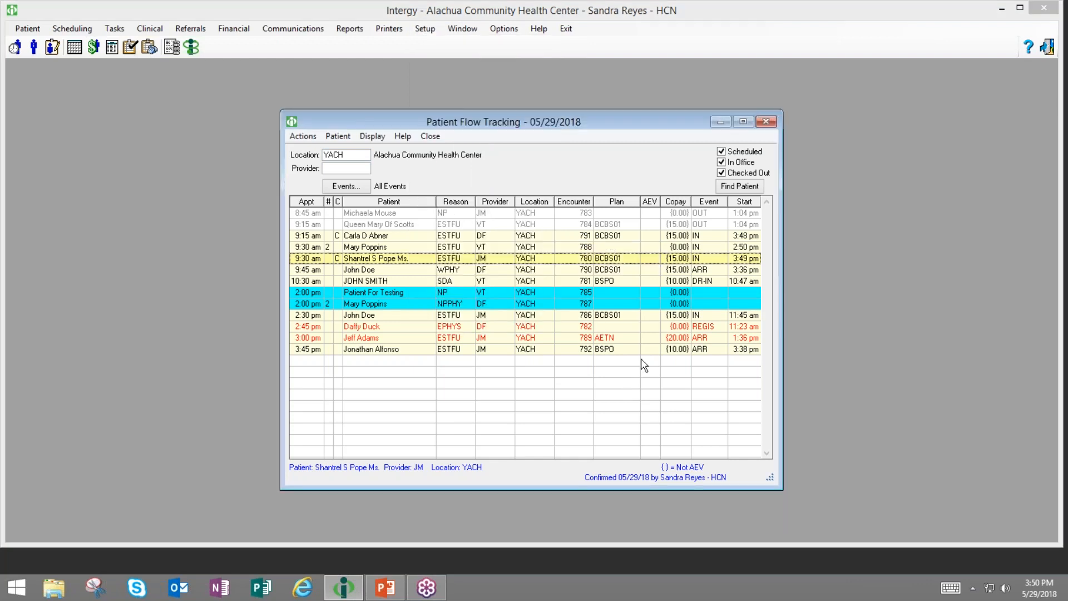
pyautogui.click(423, 28)
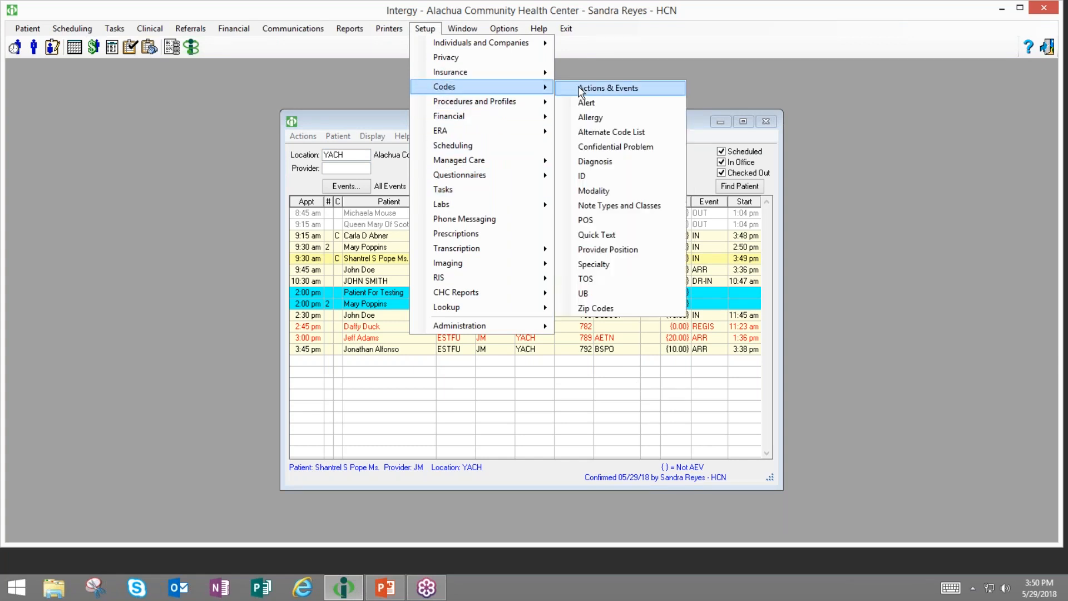
pyautogui.click(580, 92)
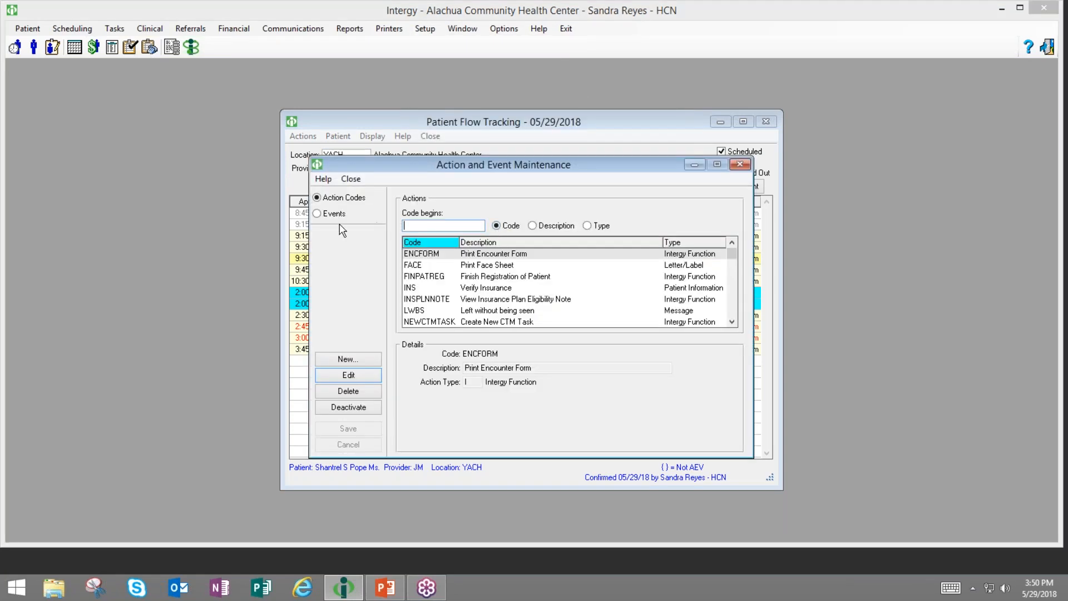
# - Show Pat Flow Events filtered to codes beginning 're' and review Registration's REGFORM action
pyautogui.click(317, 214)
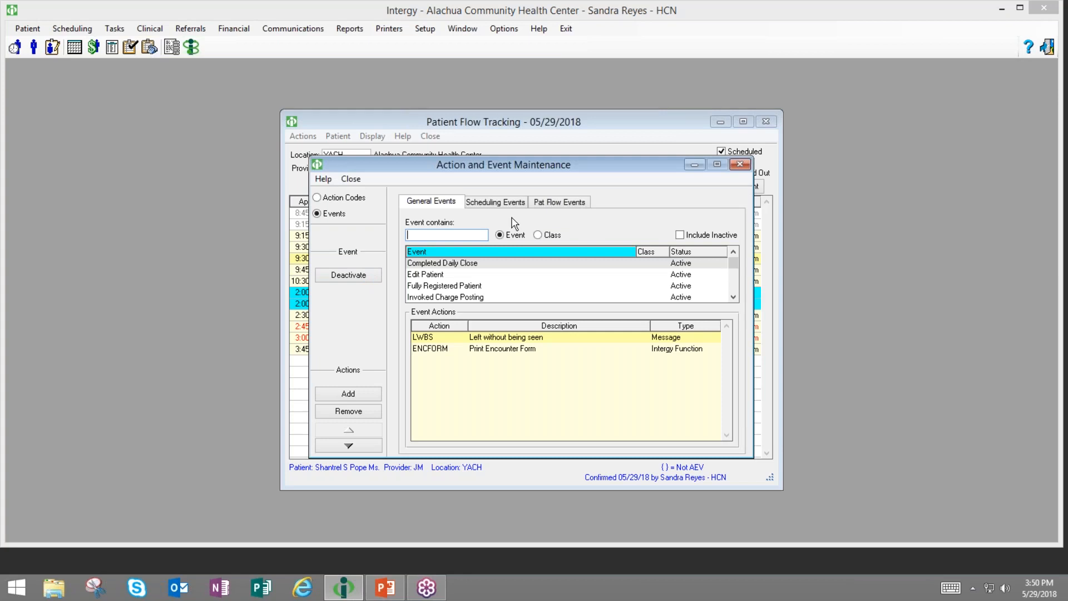
pyautogui.click(559, 201)
pyautogui.write('re')
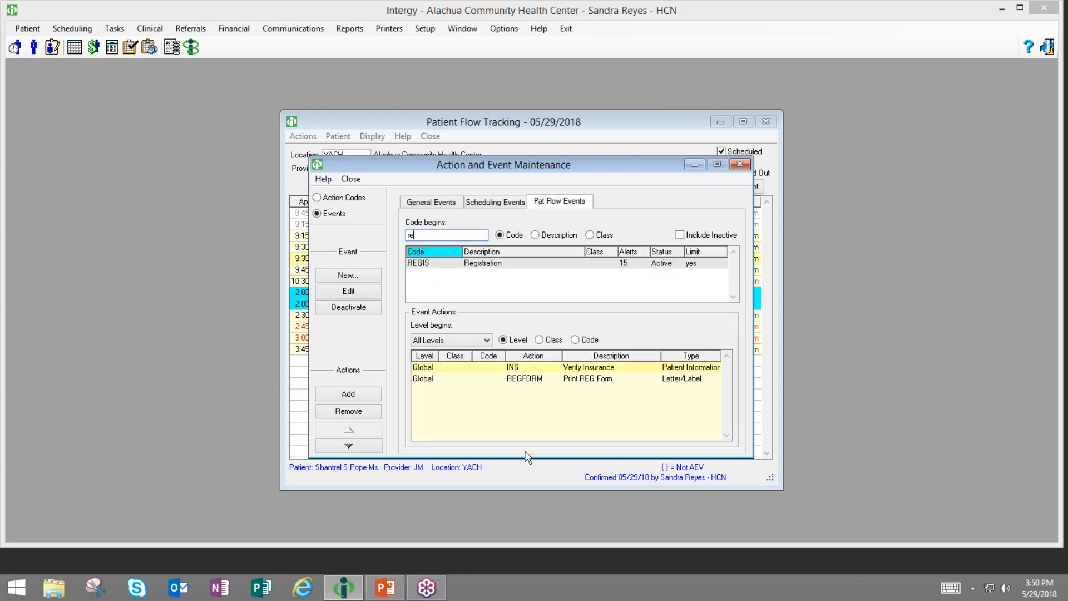
pyautogui.click(453, 380)
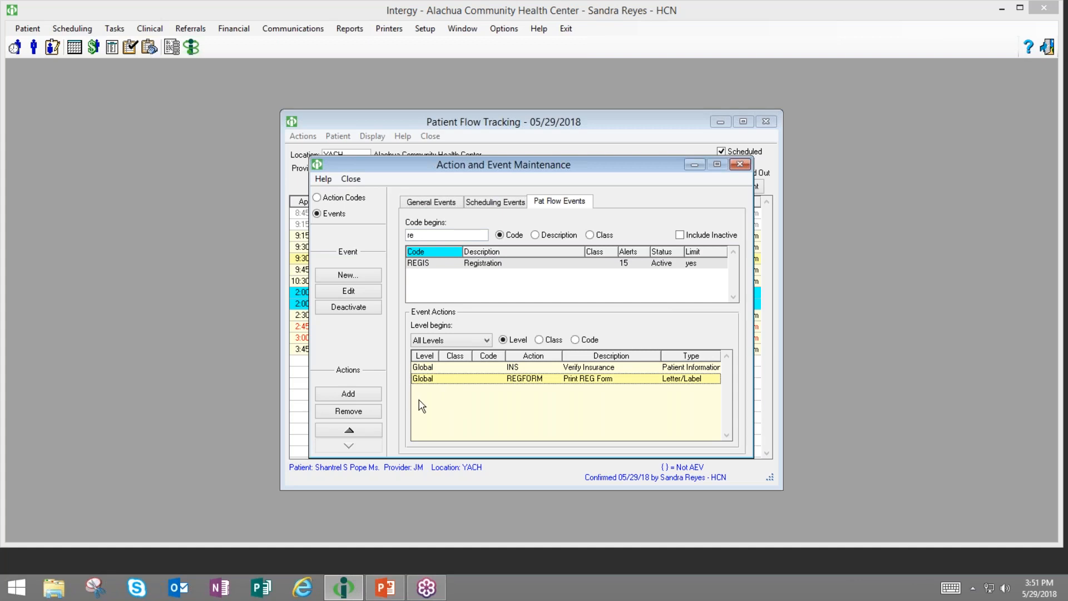
pyautogui.click(412, 235)
# - Filter event codes to 'ar' and select the ARR Arrival event
pyautogui.press('BackSpace')
pyautogui.press('BackSpace')
pyautogui.write('ar')
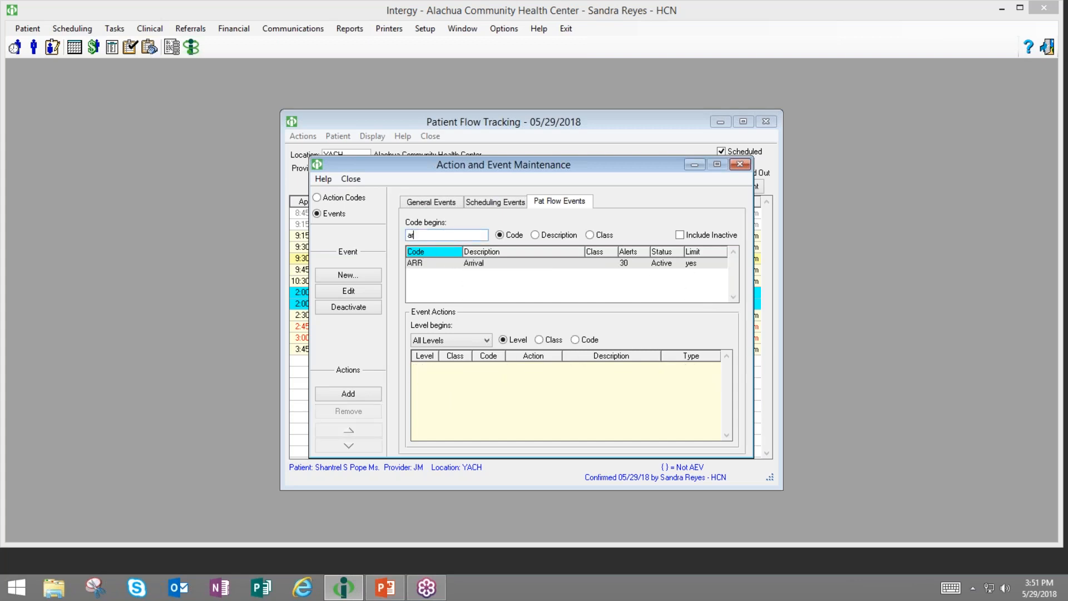
pyautogui.click(415, 266)
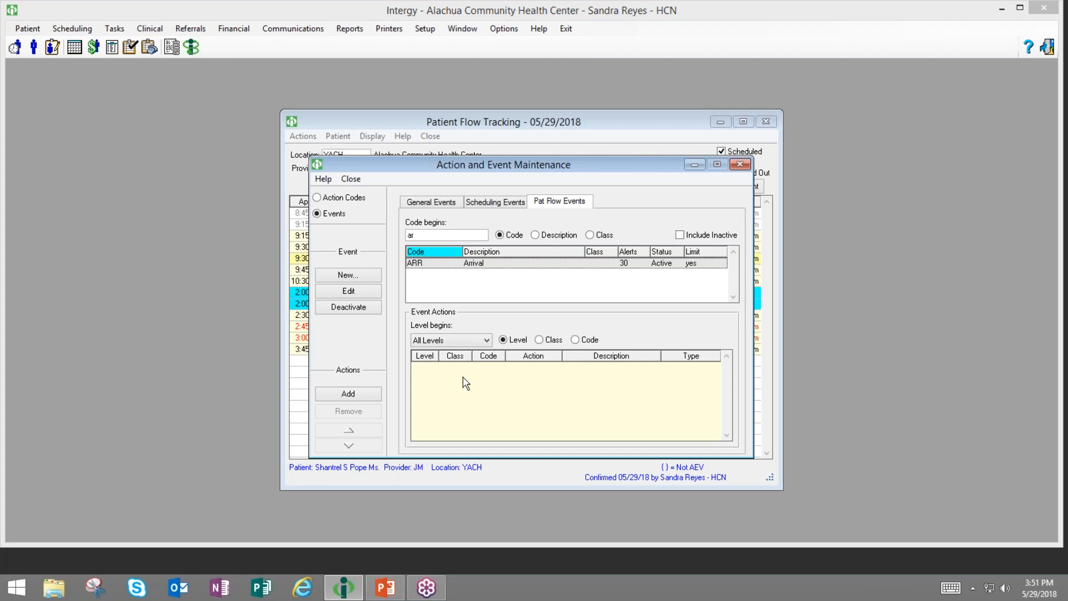
# - Add the PORTAL Patient Portal Message action, then close maintenance and Patient Flow Tracking
pyautogui.click(343, 396)
pyautogui.write('po')
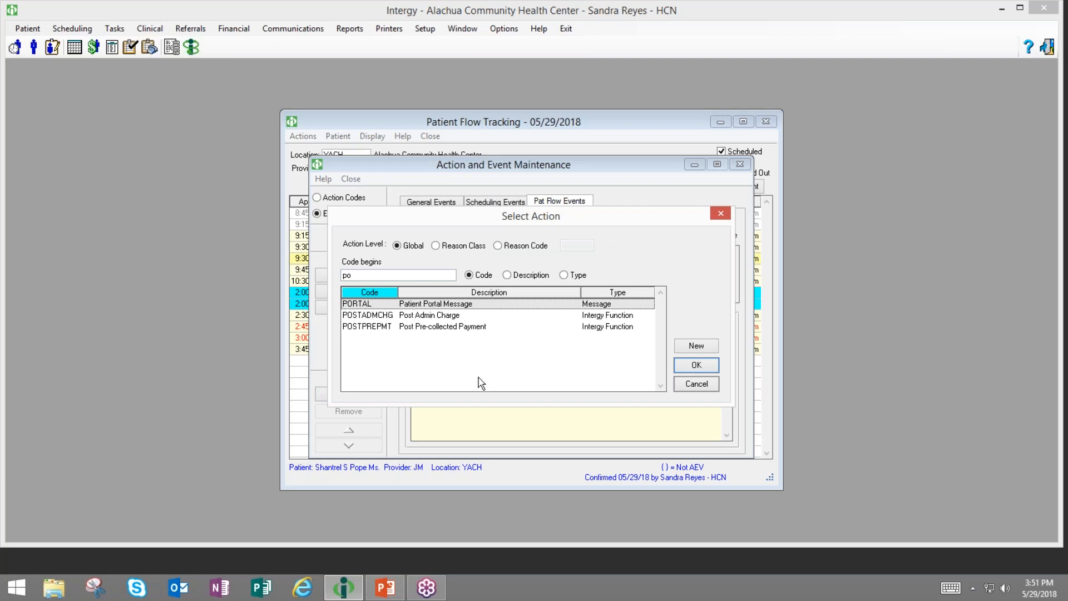
pyautogui.click(686, 370)
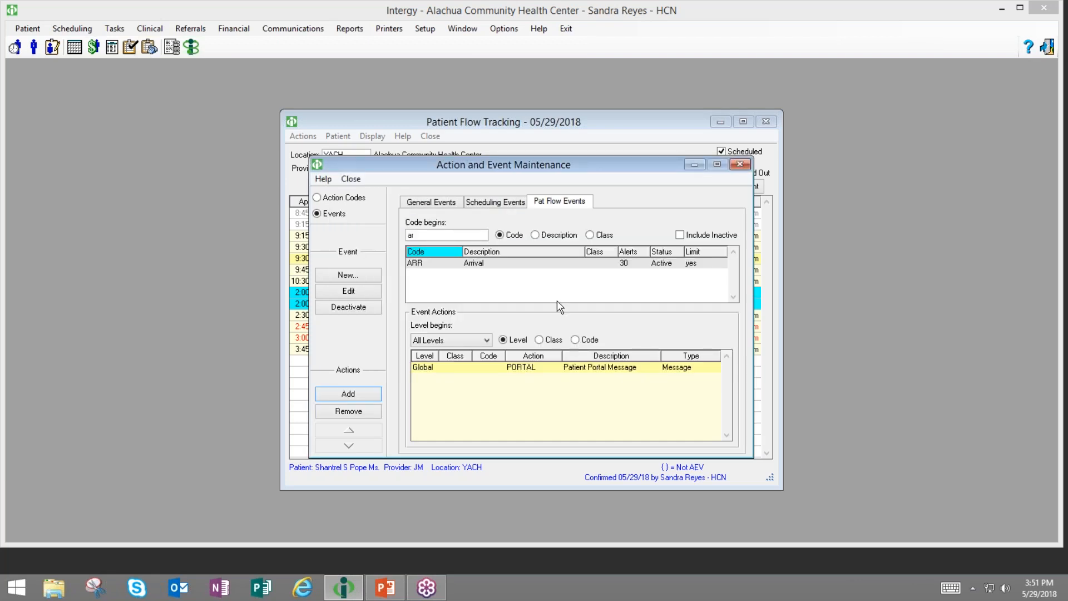
pyautogui.click(500, 371)
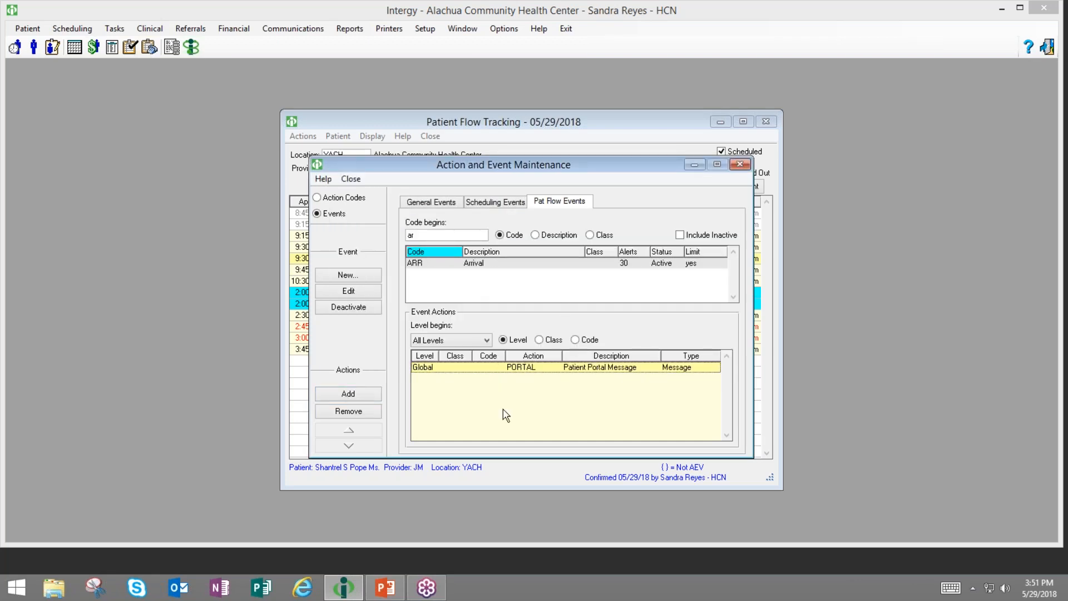
pyautogui.click(740, 165)
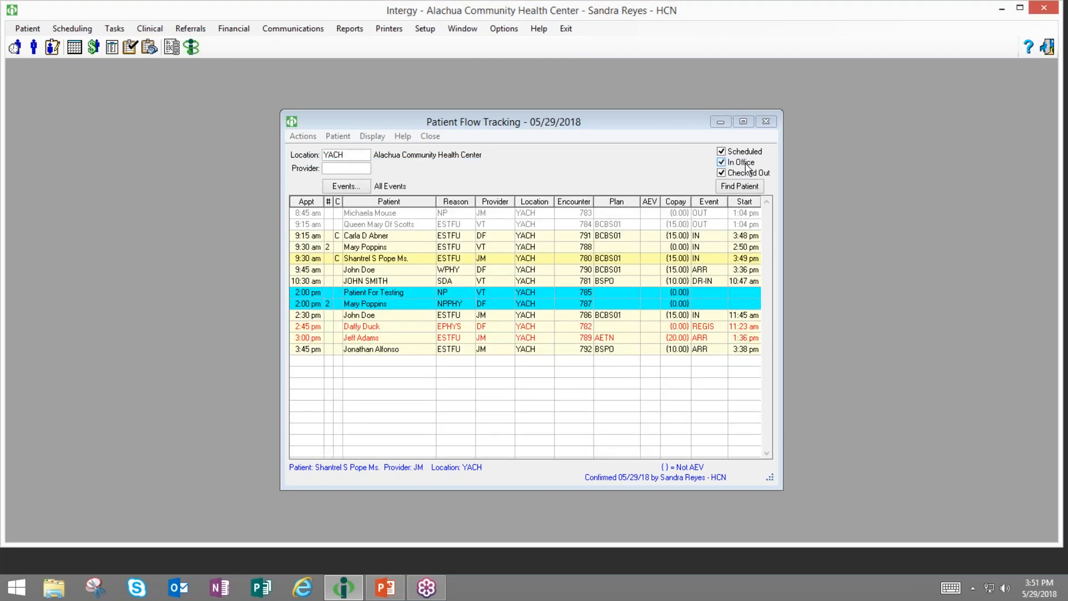
pyautogui.click(766, 123)
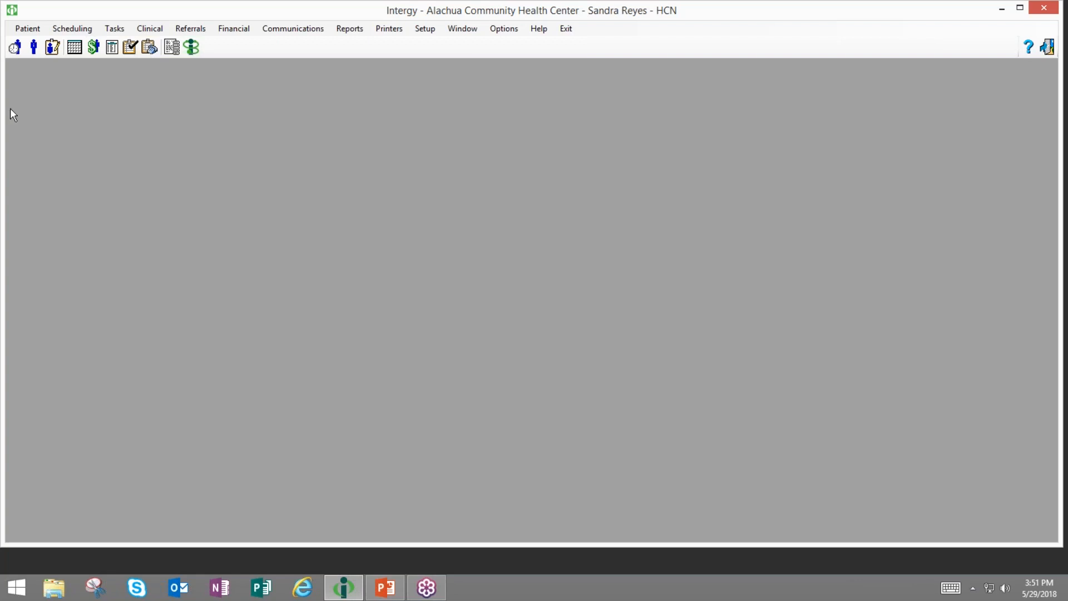
# - Record an ARR Arrival for the 2:00 pm test patient and acknowledge the portal-access reminder
pyautogui.click(15, 47)
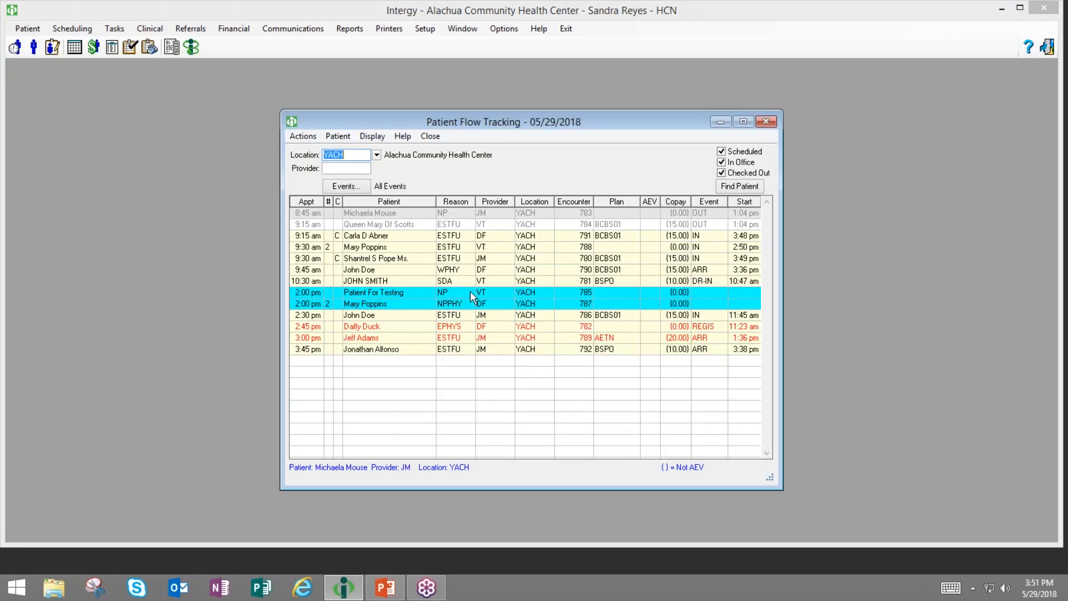
pyautogui.doubleClick(470, 290)
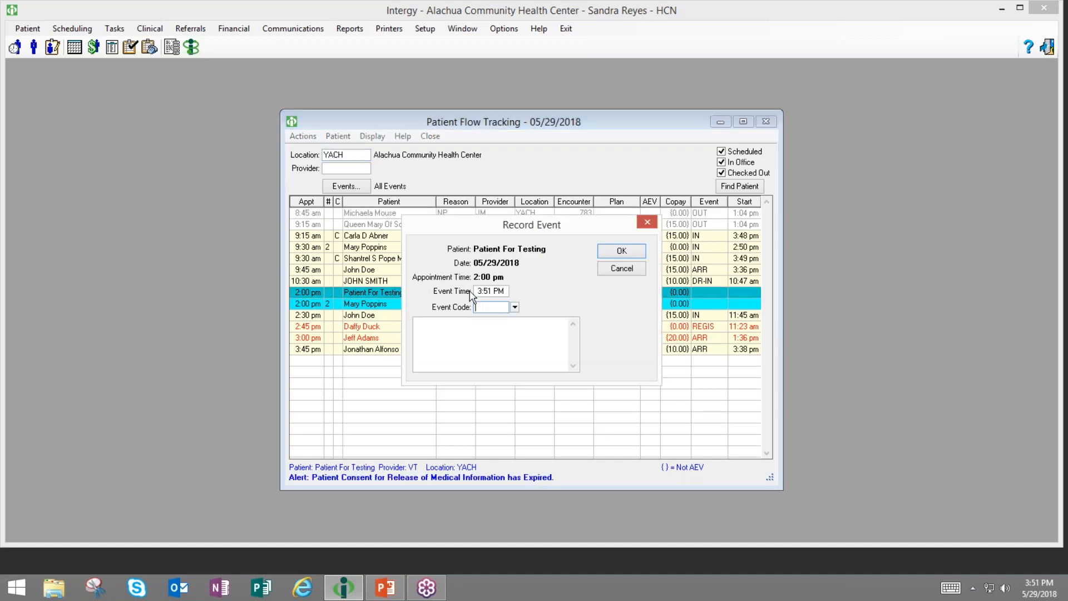
pyautogui.write('ARR')
pyautogui.click(619, 252)
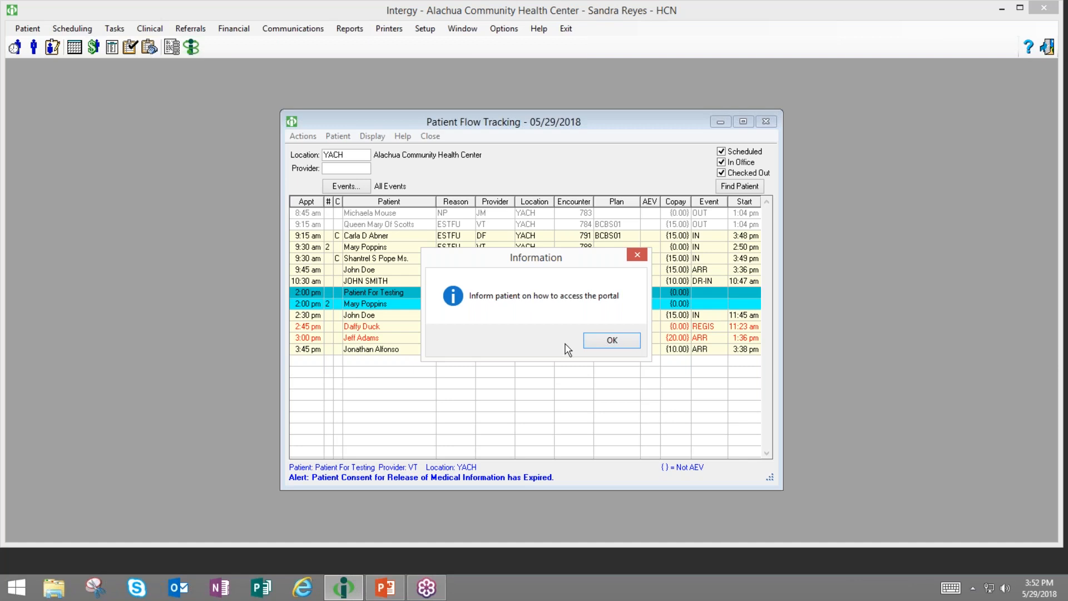
pyautogui.click(620, 337)
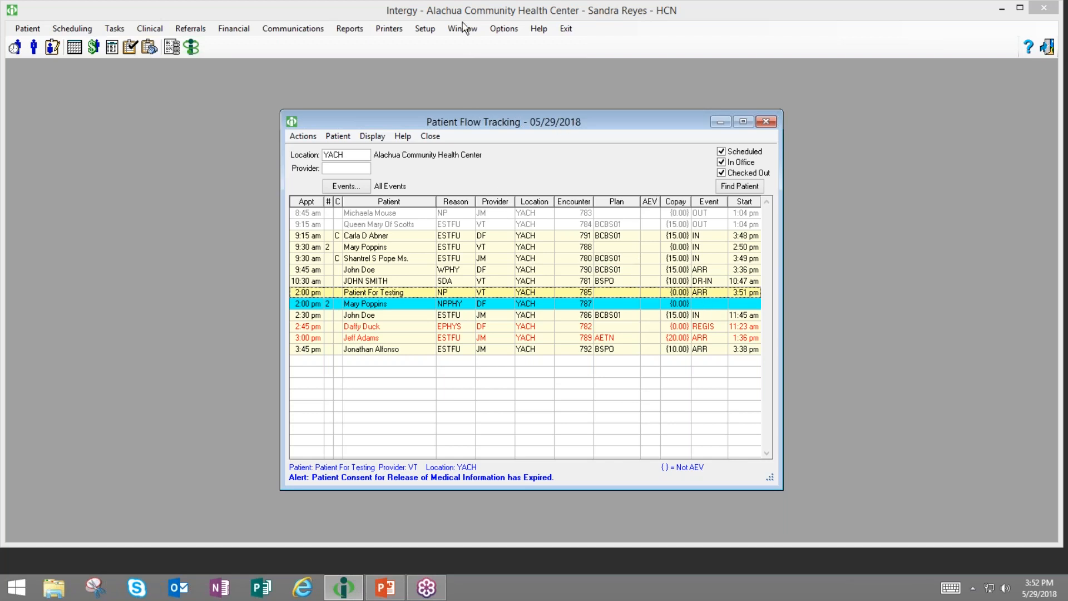
# - Open Action and Event Maintenance on Pat Flow Events and select ARR Arrival with its PORTAL action
pyautogui.click(425, 31)
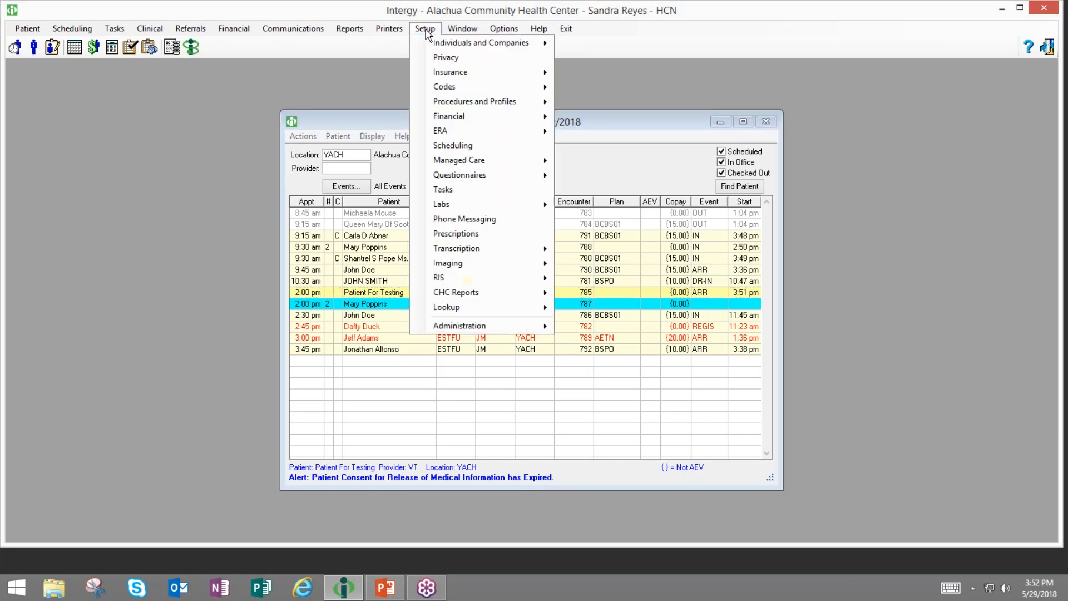
pyautogui.moveTo(450, 88)
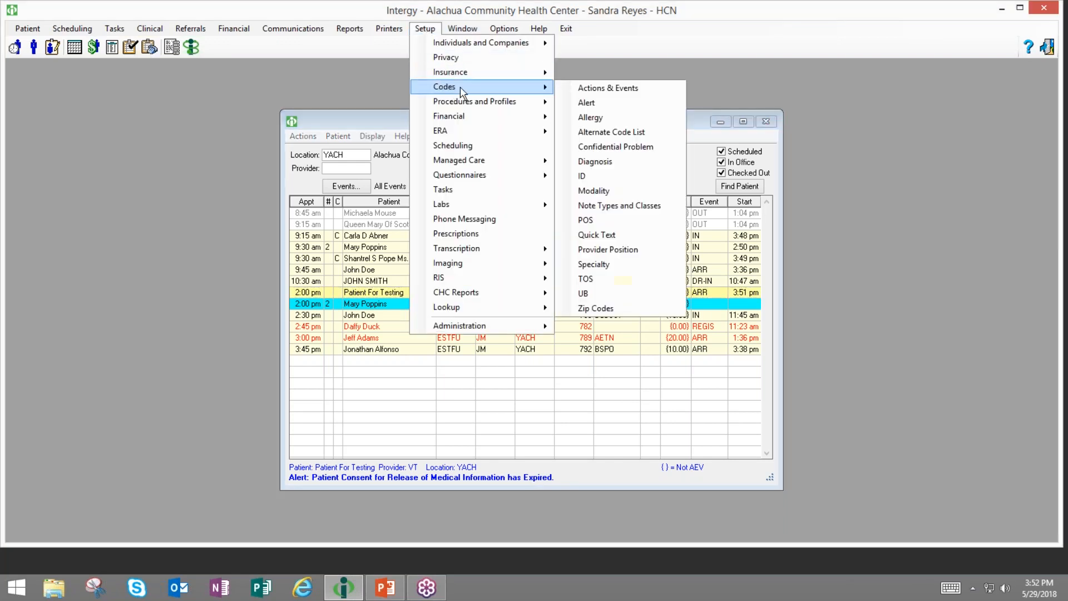
pyautogui.click(600, 86)
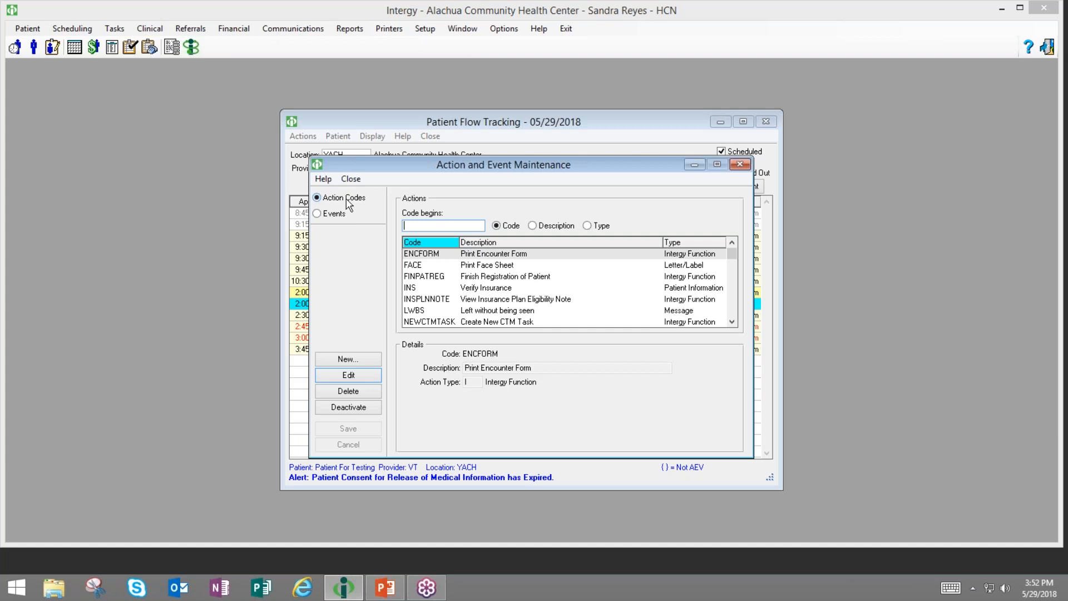
pyautogui.click(337, 218)
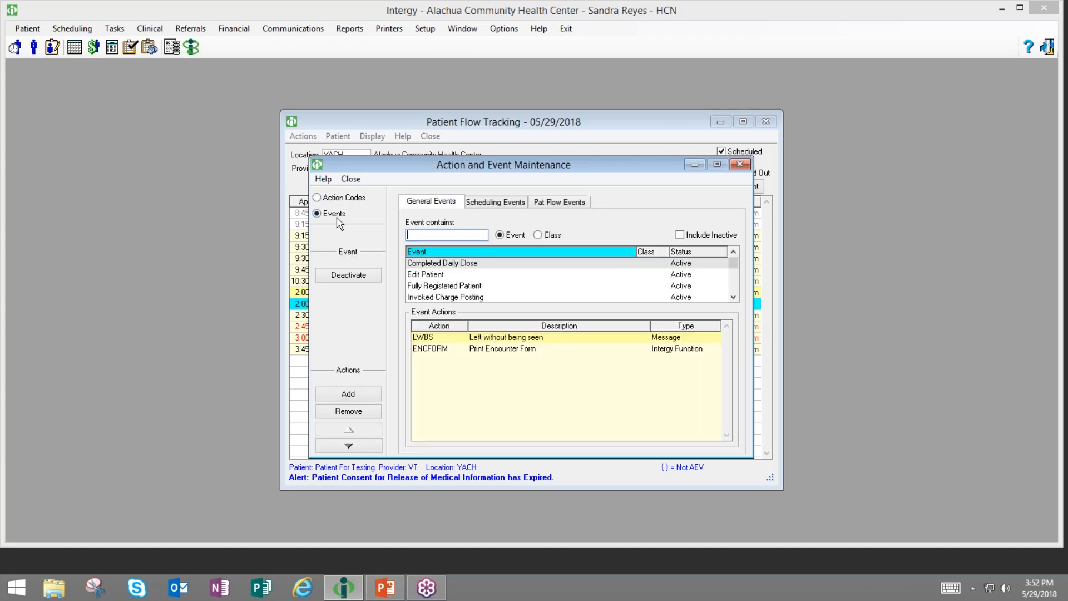
pyautogui.click(559, 205)
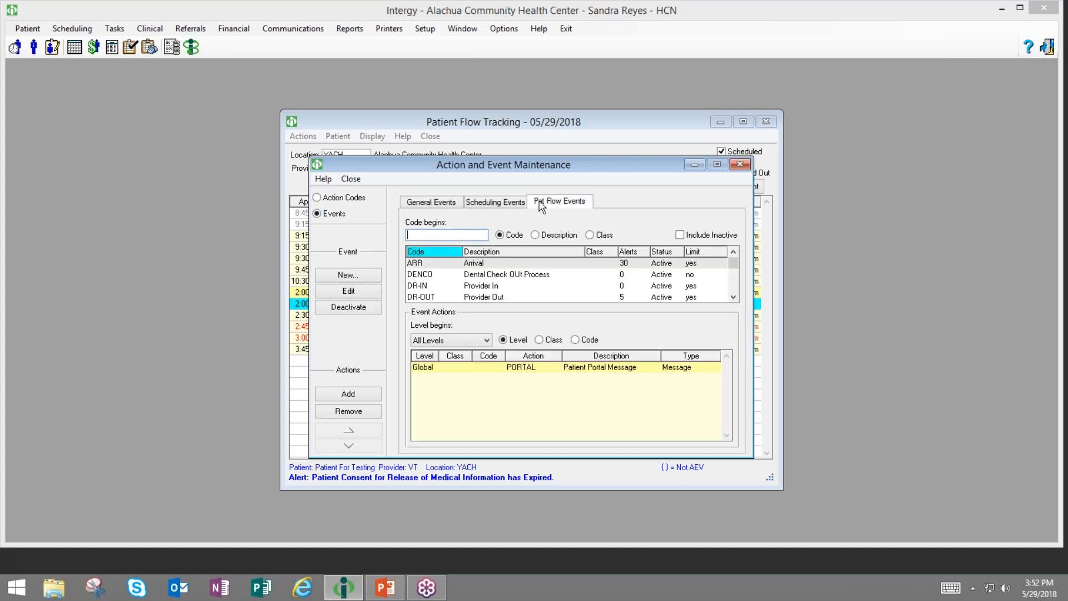
pyautogui.click(516, 268)
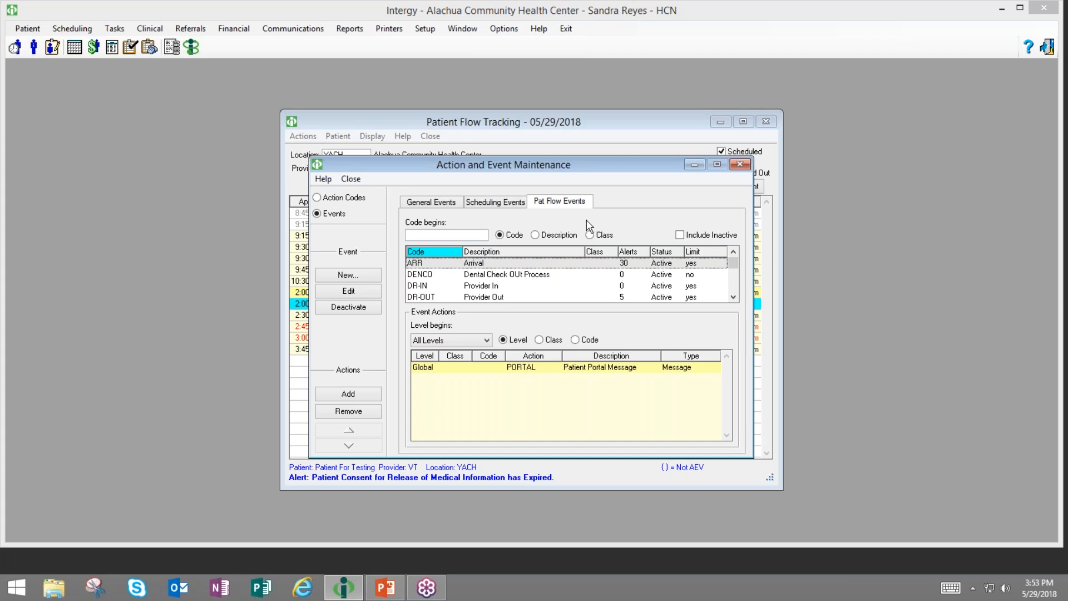
pyautogui.click(503, 204)
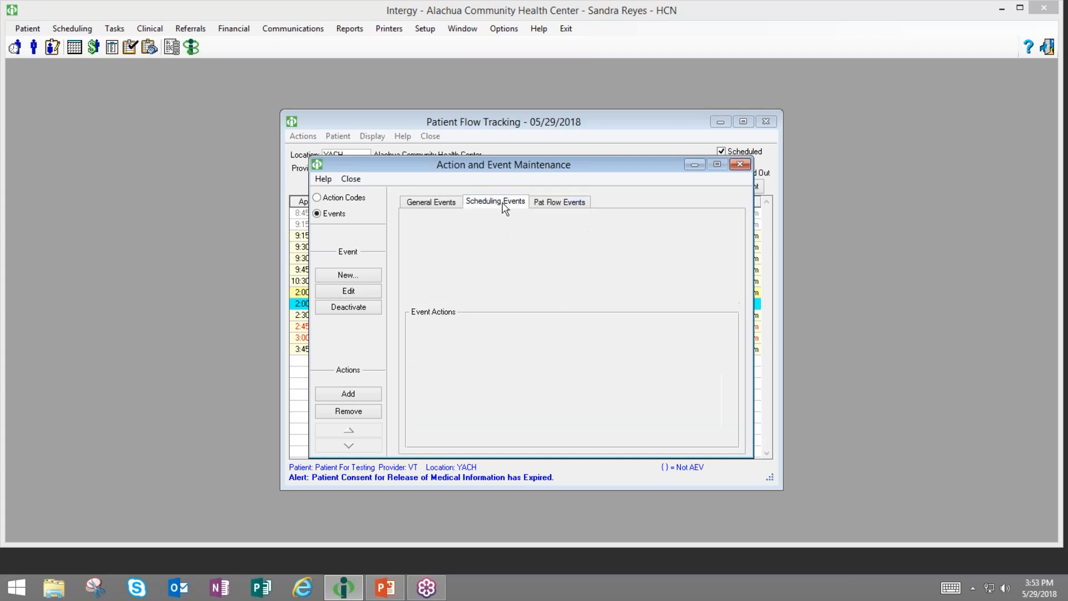
pyautogui.click(442, 273)
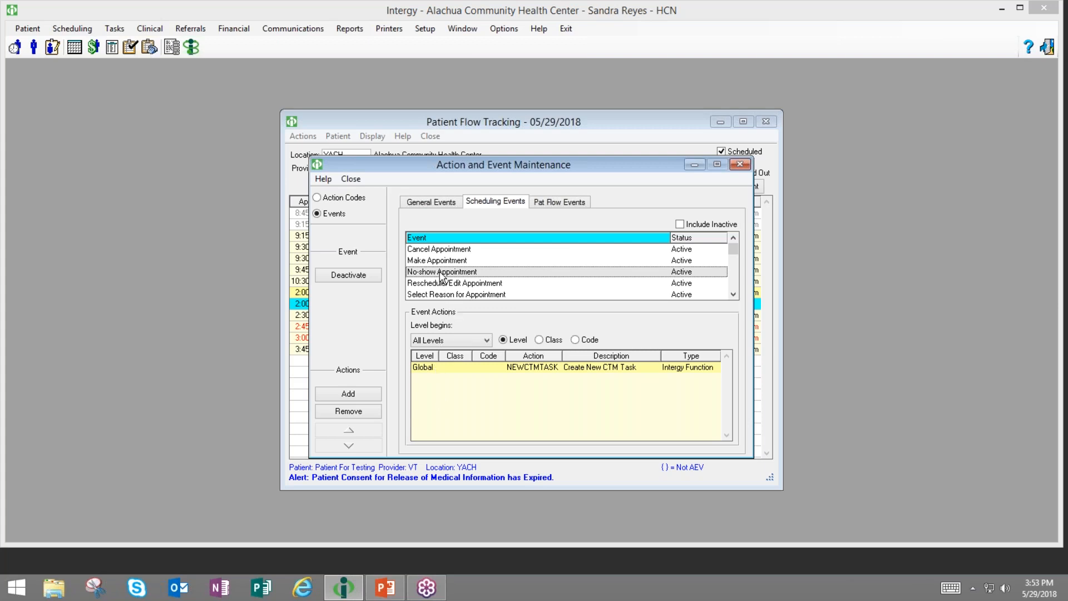
pyautogui.click(447, 368)
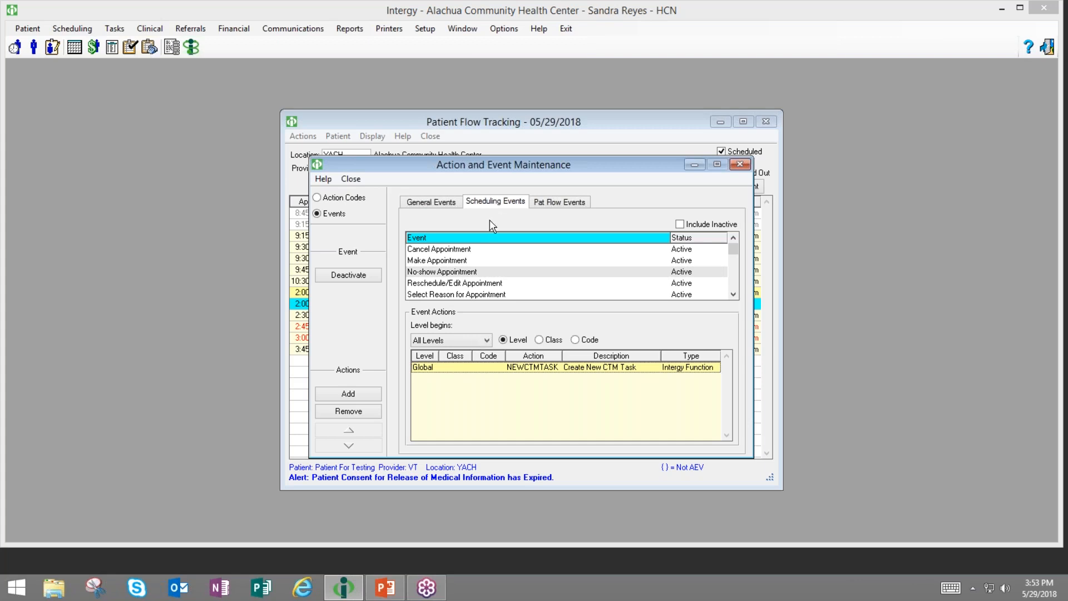
pyautogui.click(467, 272)
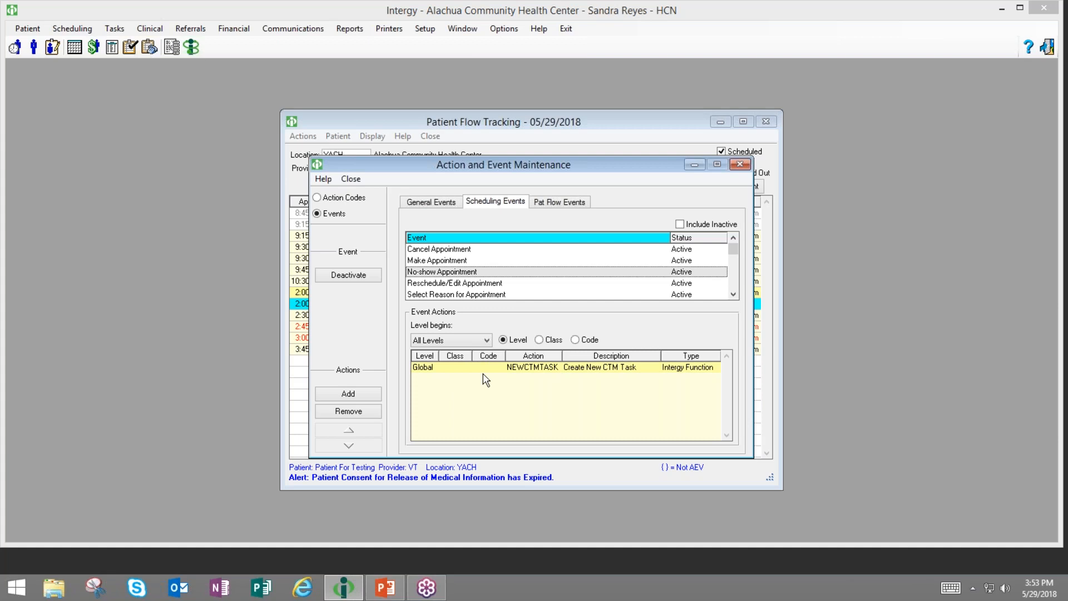
pyautogui.click(448, 369)
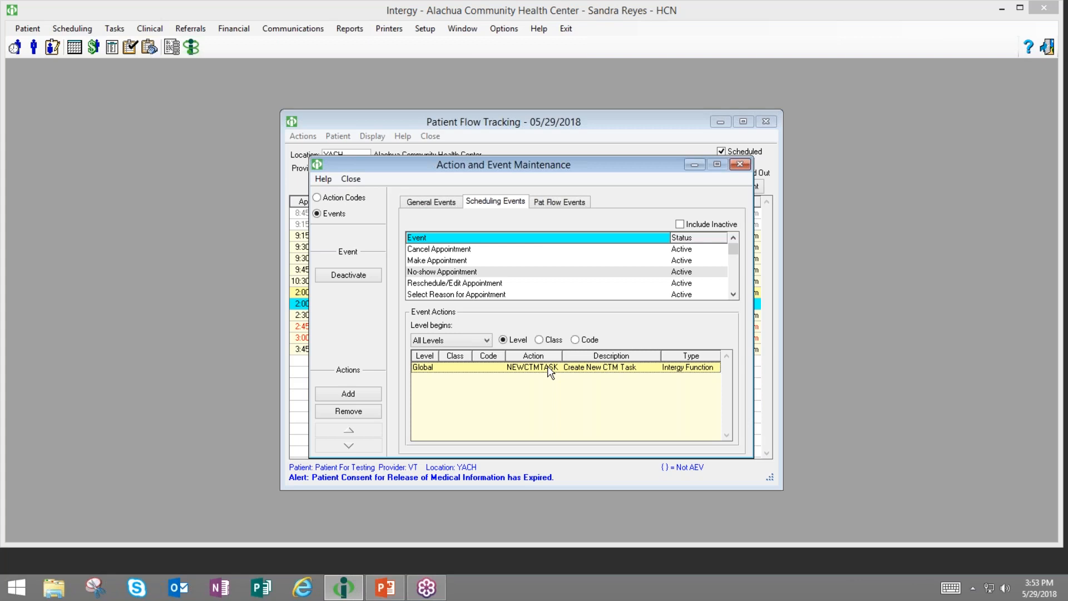
pyautogui.click(550, 204)
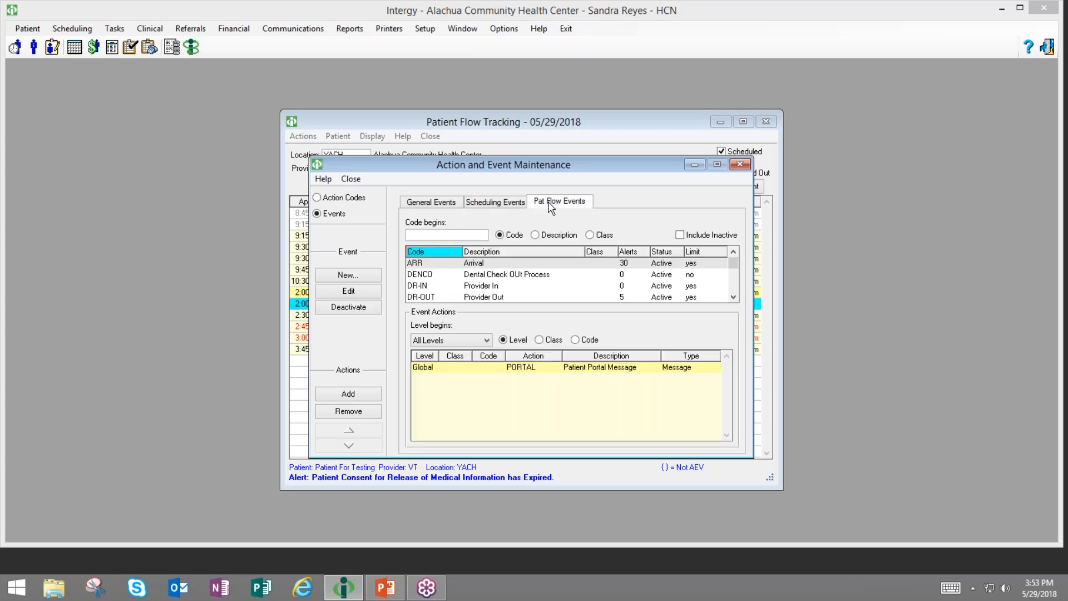
# - Cancel adding an action to the event and bring the PowerPoint presentation forward
pyautogui.click(374, 394)
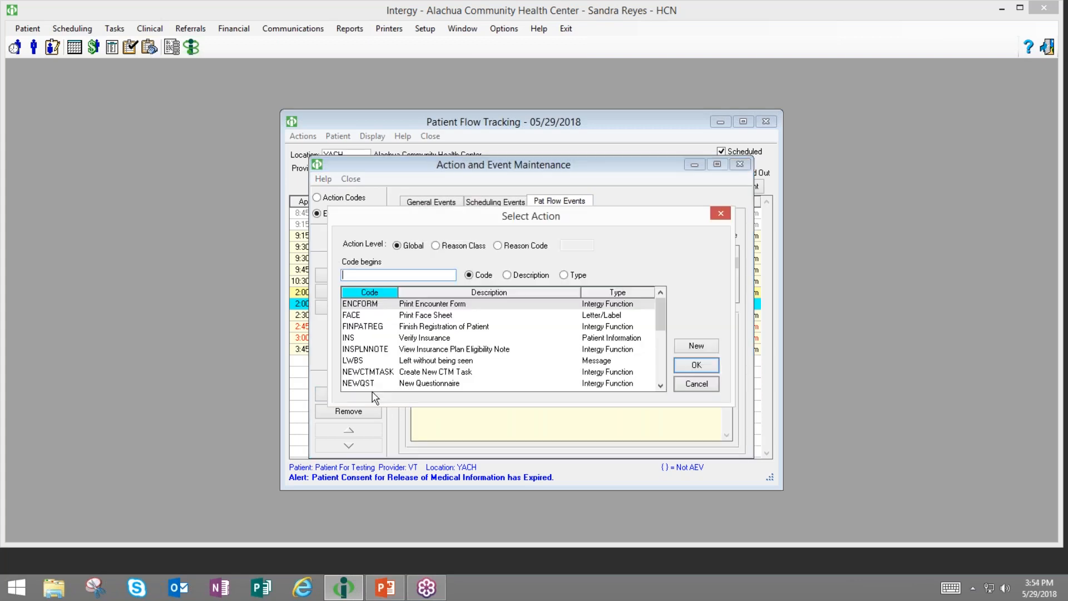
pyautogui.click(707, 385)
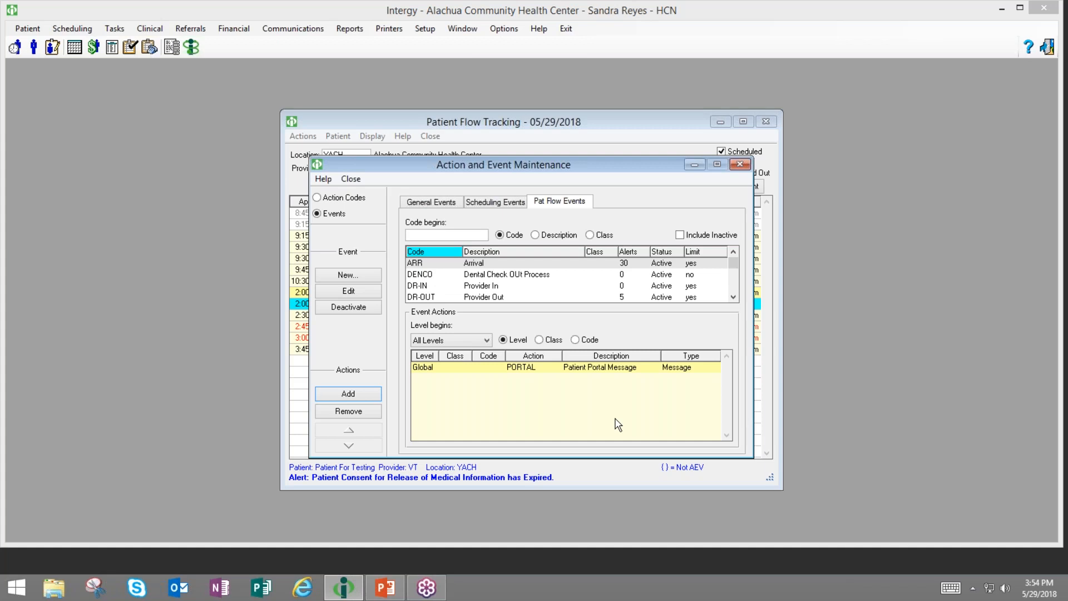
pyautogui.click(386, 587)
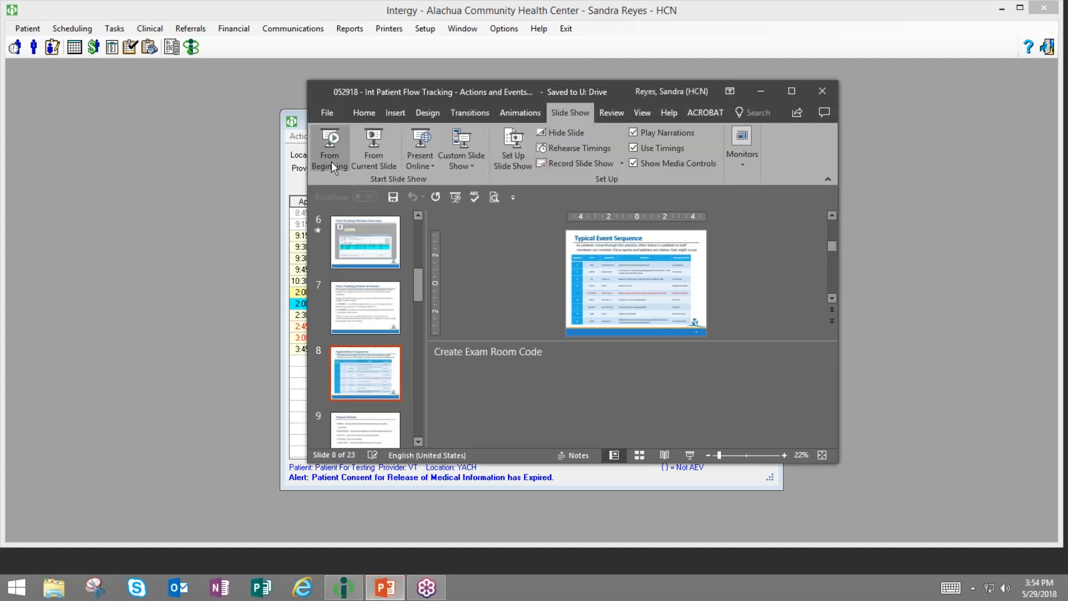
# - Present slides 8 to 16, ending on Event Status Colors, then exit the slide show
pyautogui.click(367, 146)
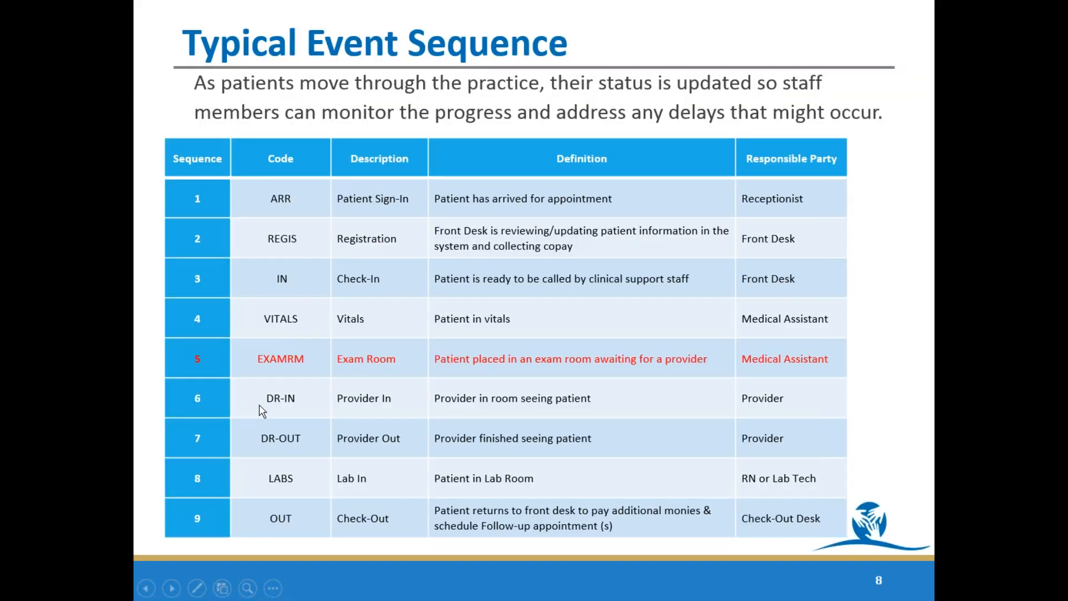
pyautogui.click(254, 416)
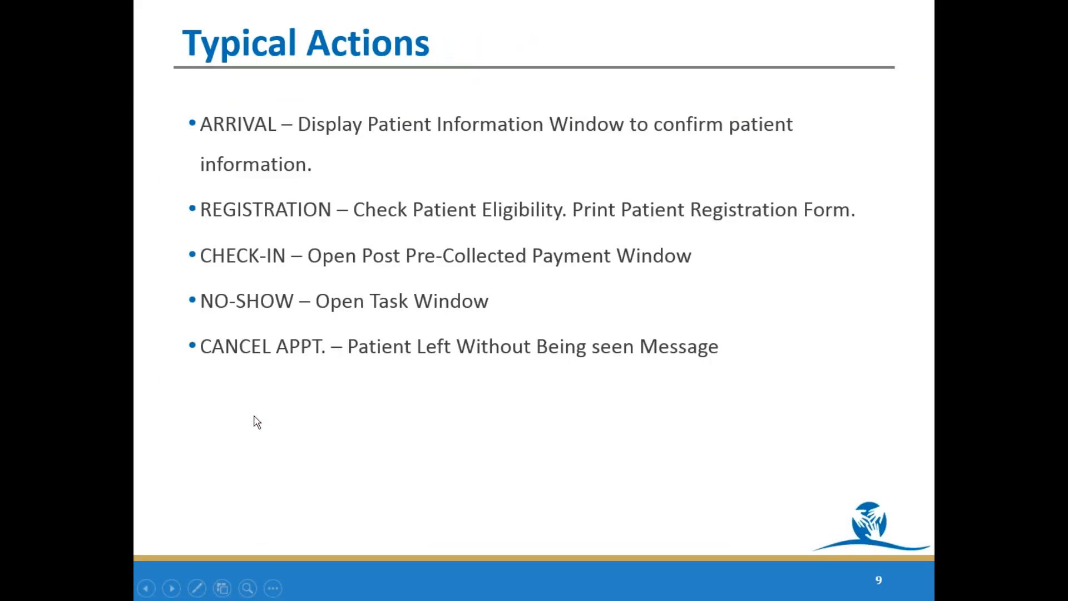
pyautogui.click(253, 415)
pyautogui.click(253, 416)
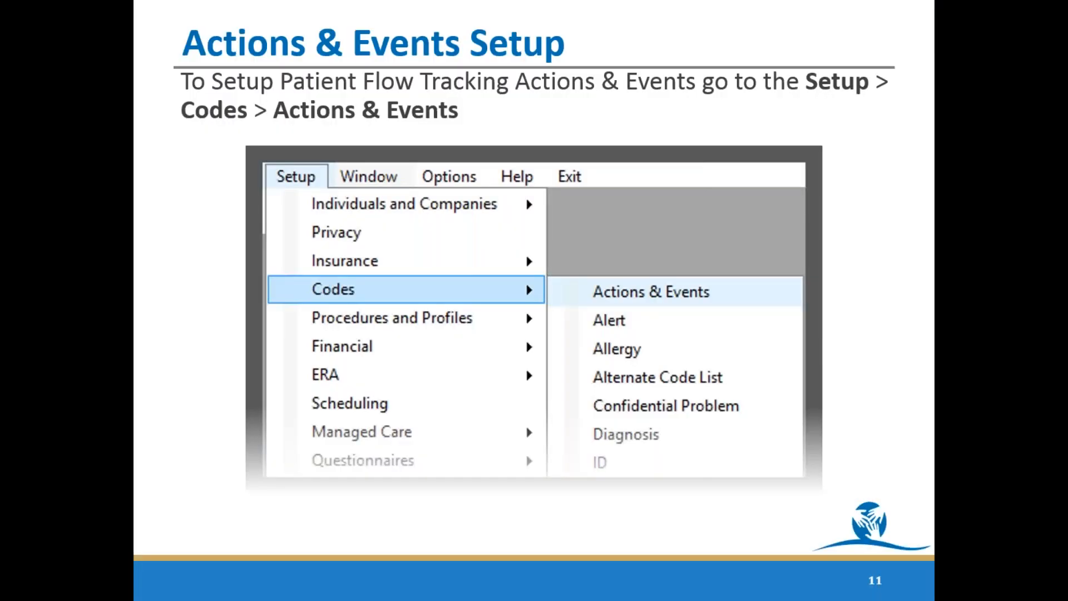
pyautogui.press('Right')
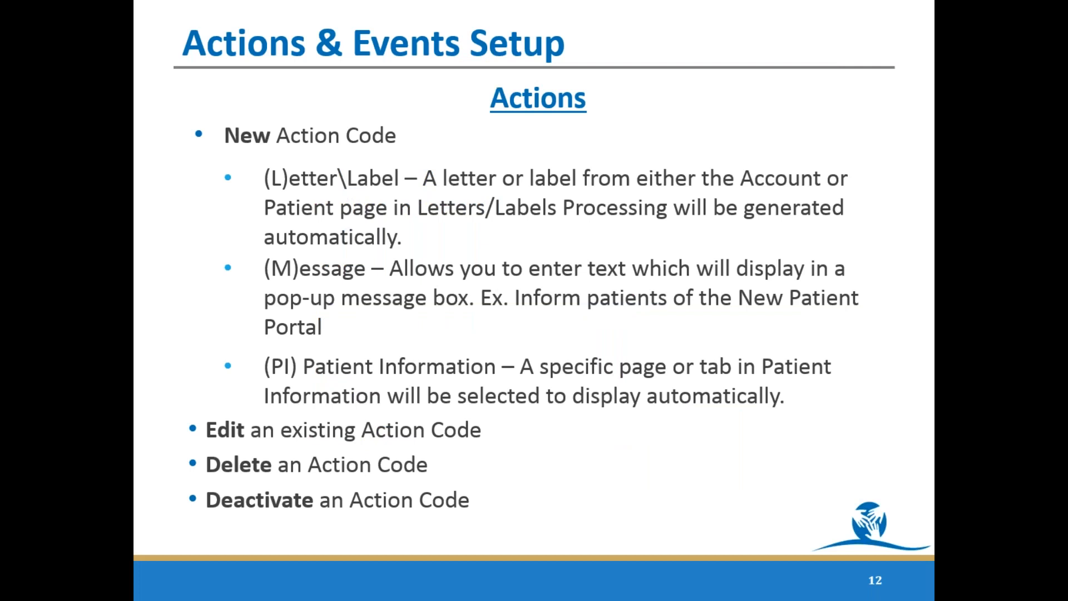
pyautogui.press('Right')
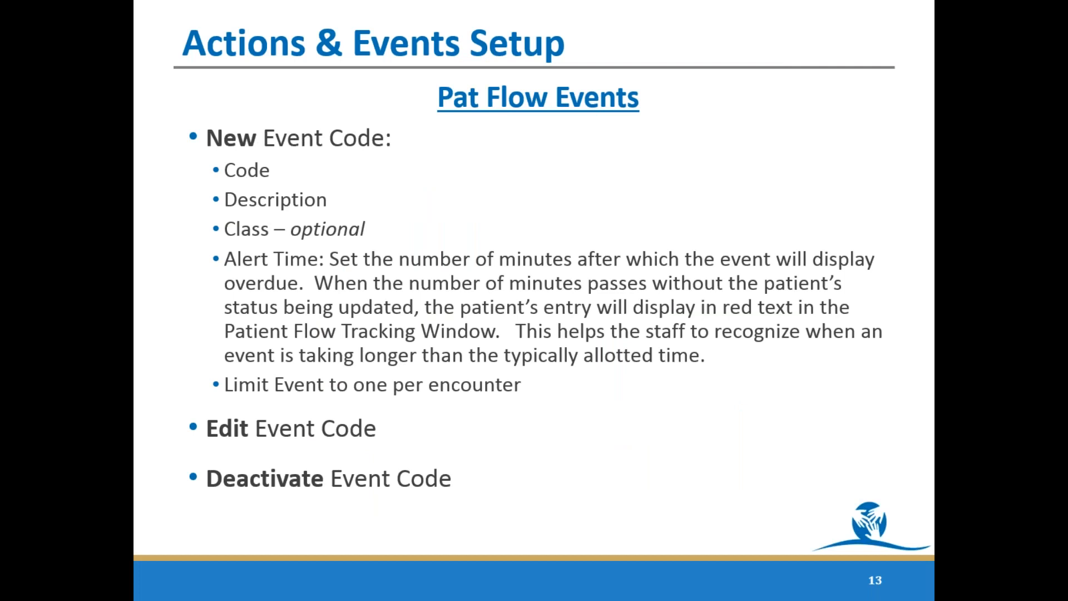
pyautogui.press('Right')
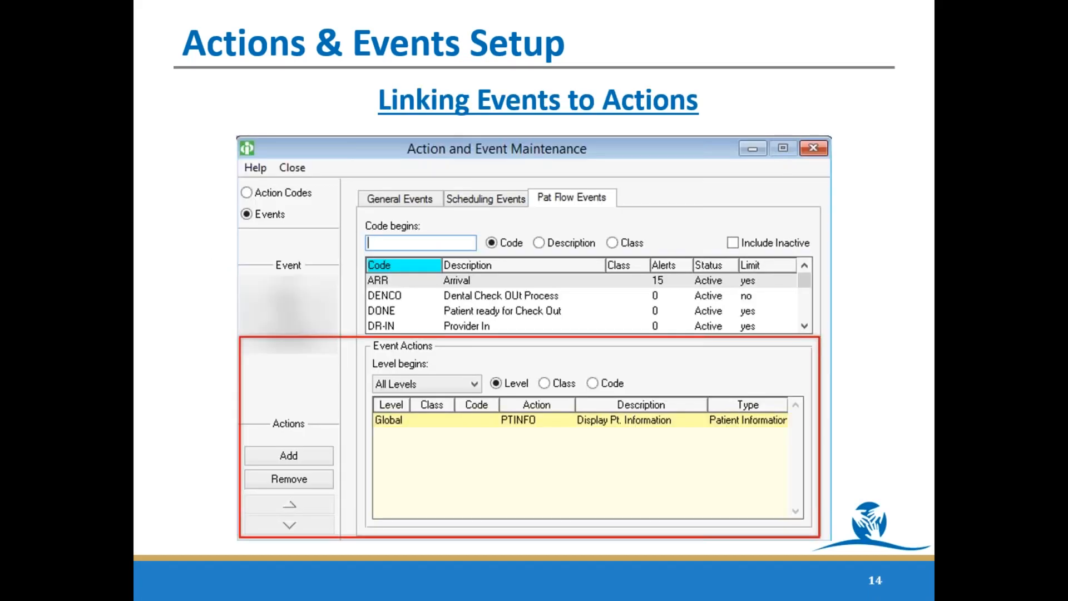
pyautogui.press('Right')
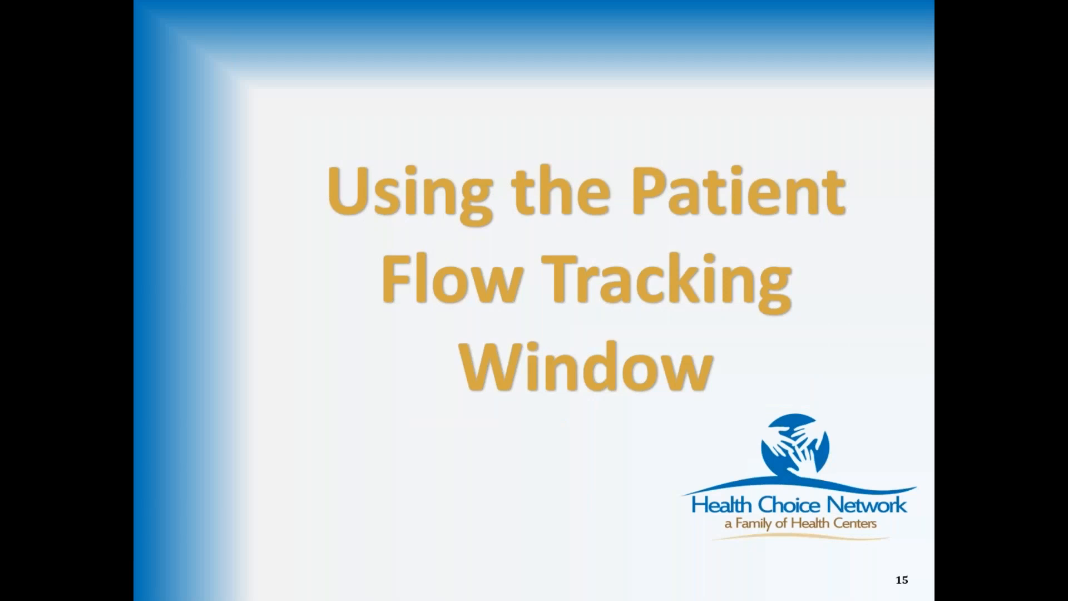
pyautogui.press('Right')
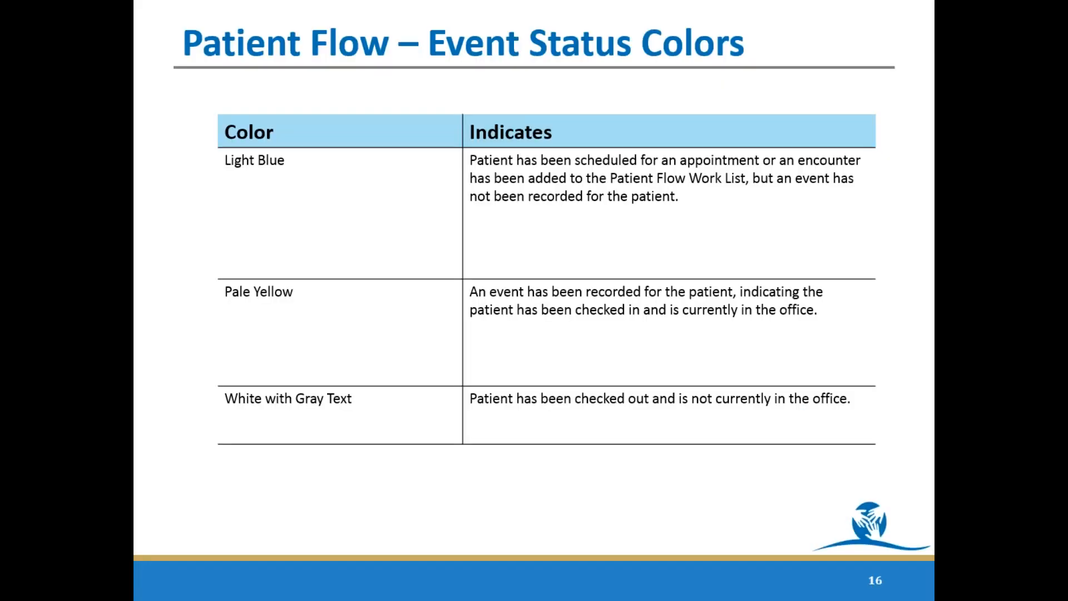
pyautogui.press('Escape')
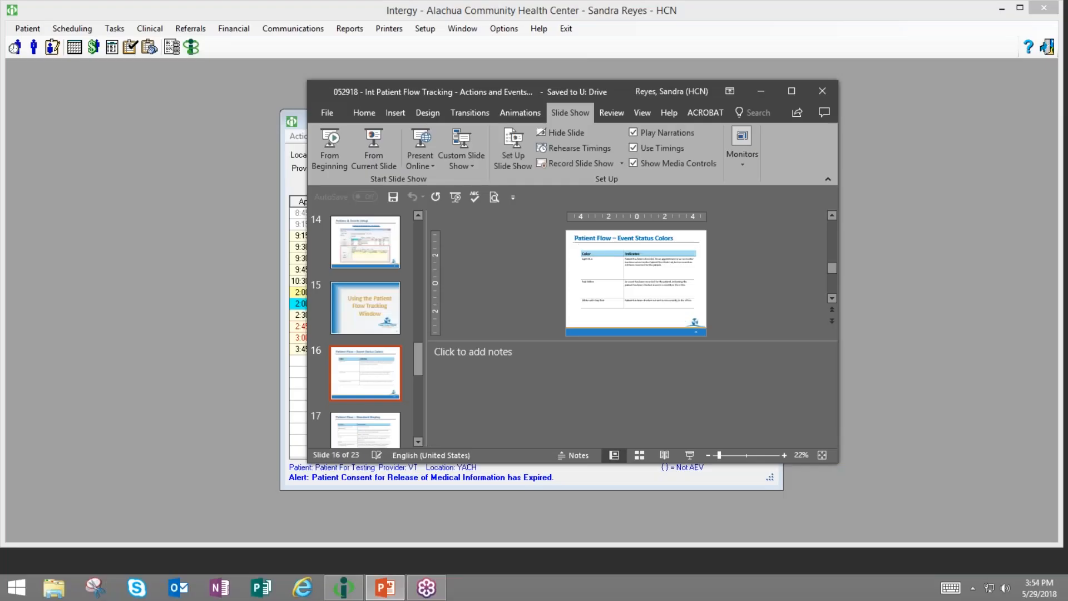
# - Minimize PowerPoint and select the 2:00 pm NPPHY and Patient For Testing appointments
pyautogui.click(761, 93)
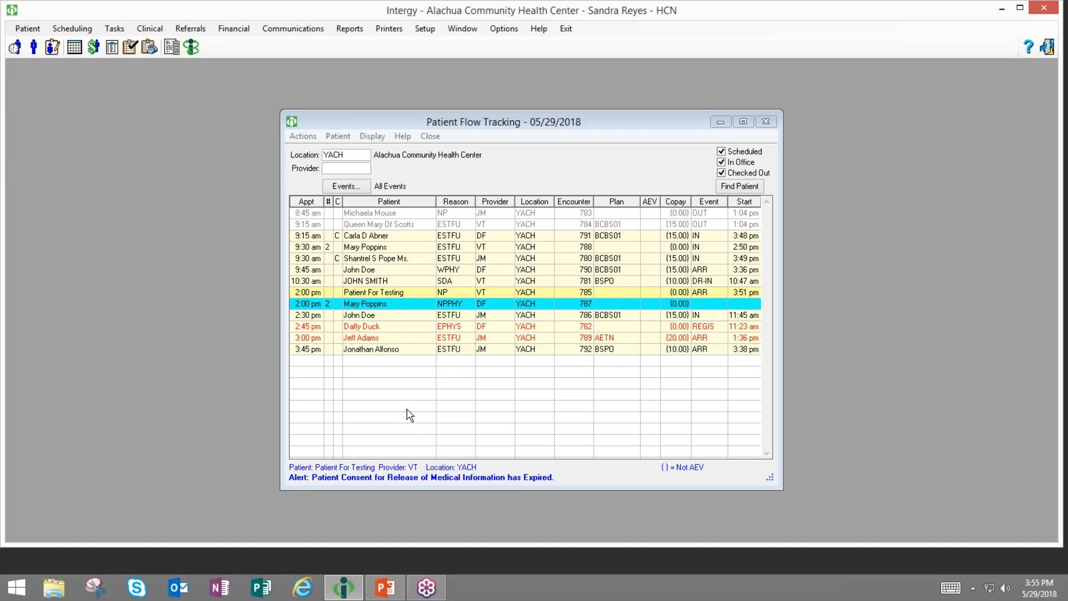
pyautogui.click(543, 306)
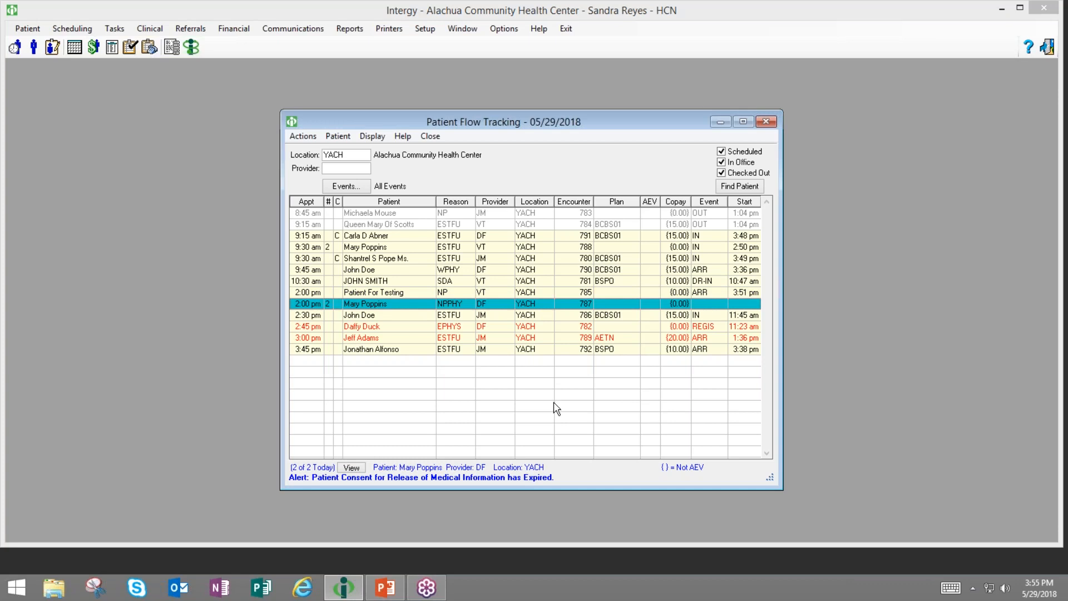
pyautogui.click(573, 293)
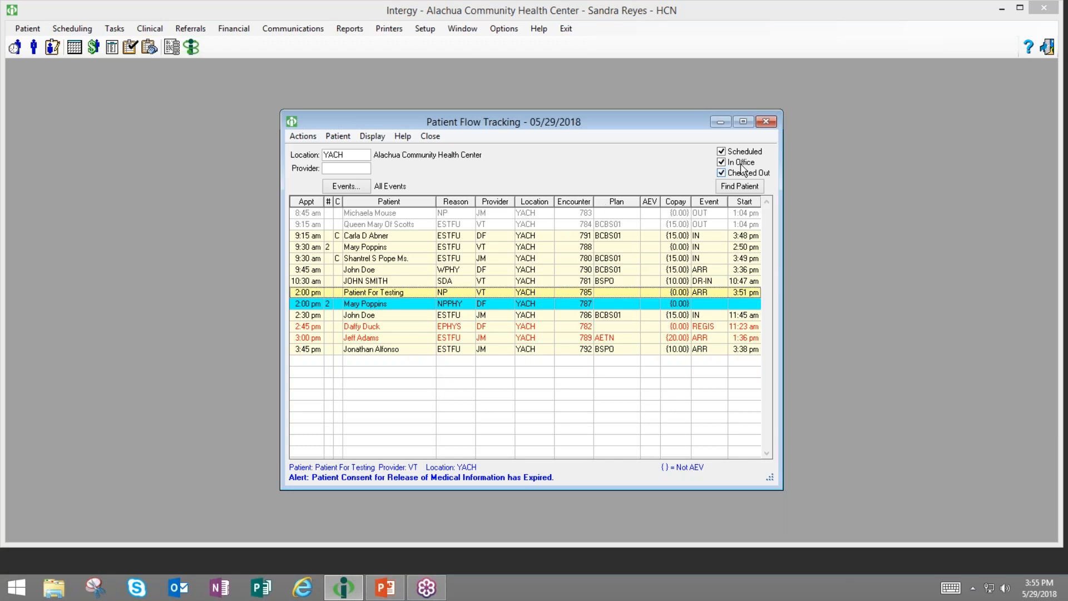
pyautogui.click(721, 162)
pyautogui.click(722, 173)
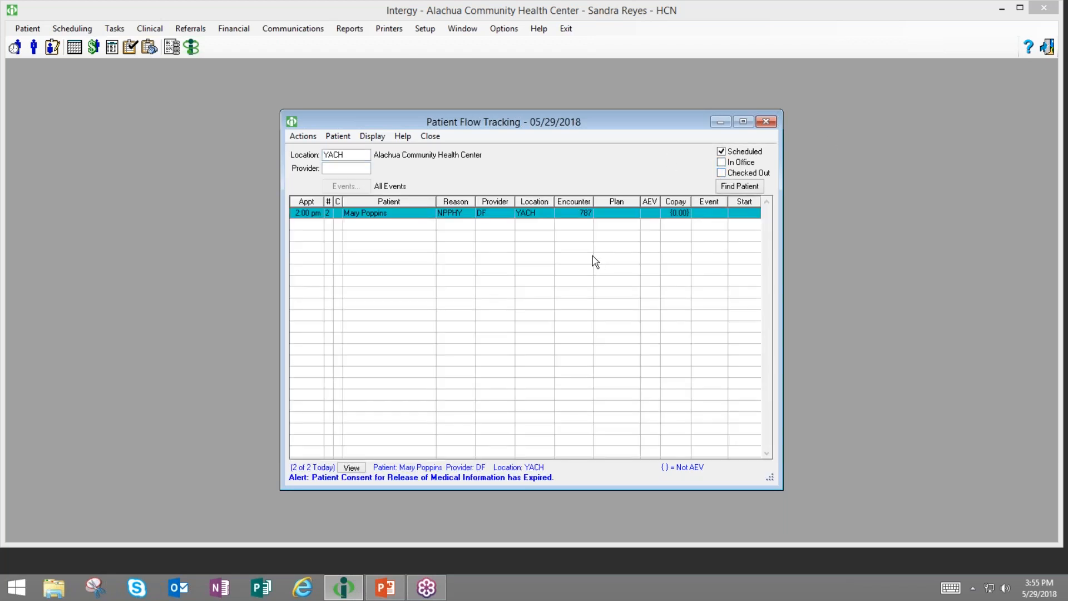
pyautogui.click(721, 152)
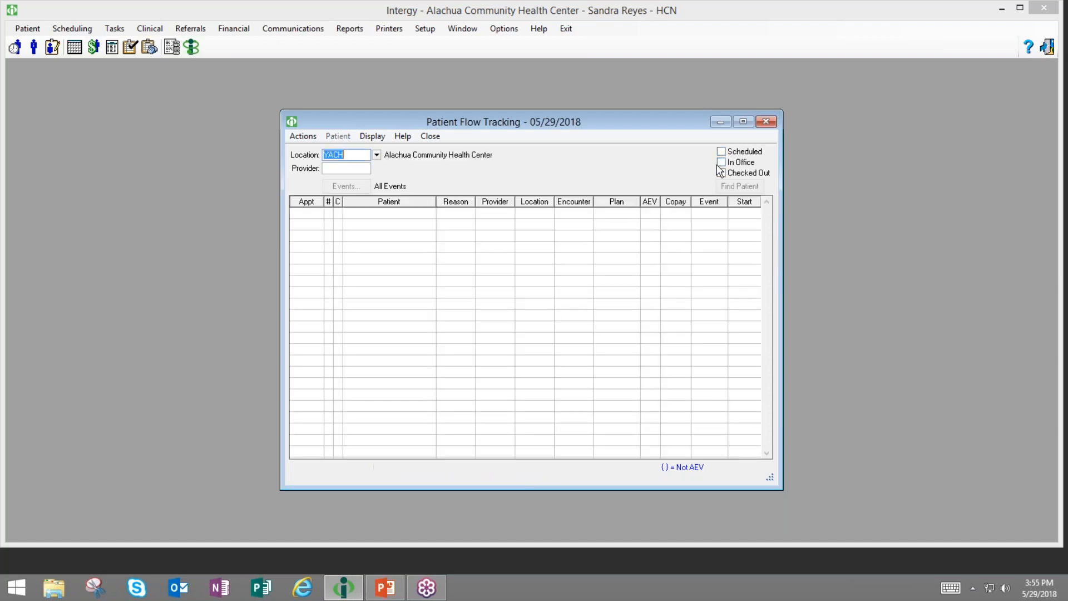
pyautogui.click(722, 162)
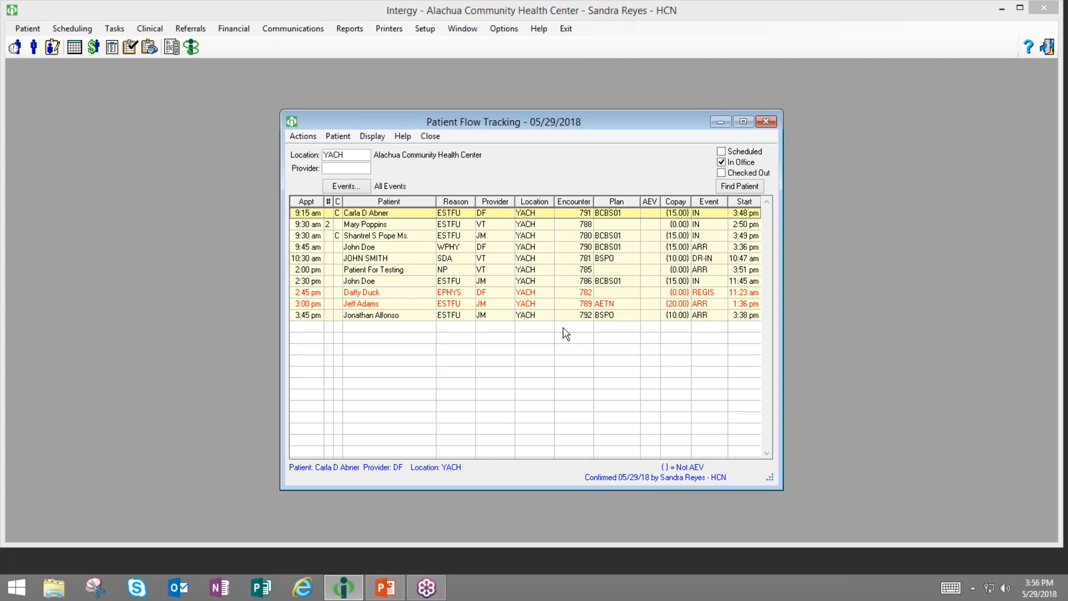
pyautogui.click(722, 162)
pyautogui.click(721, 173)
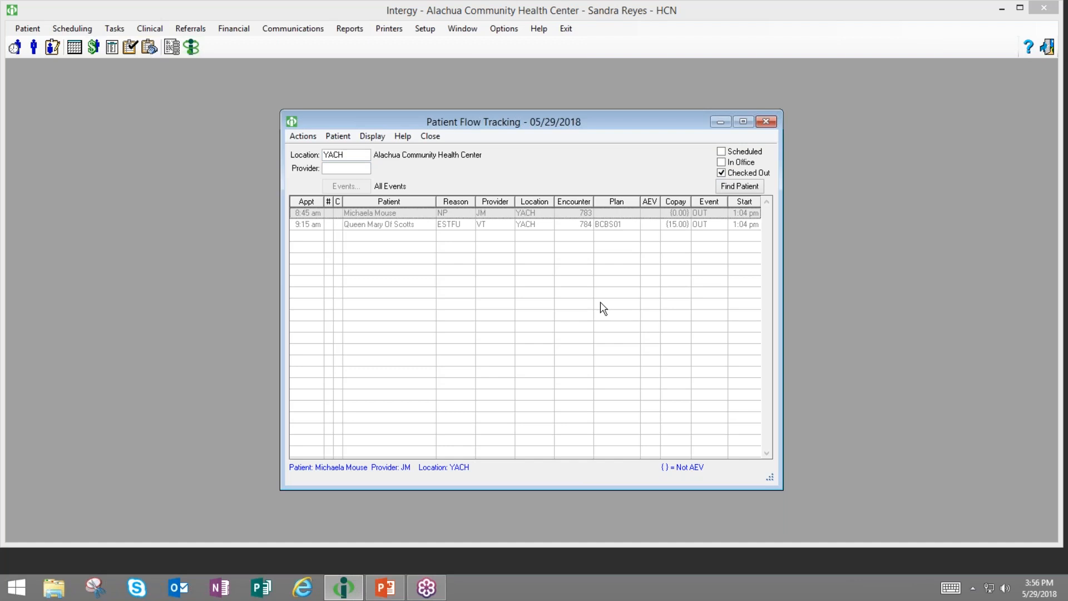
pyautogui.click(721, 161)
pyautogui.click(722, 152)
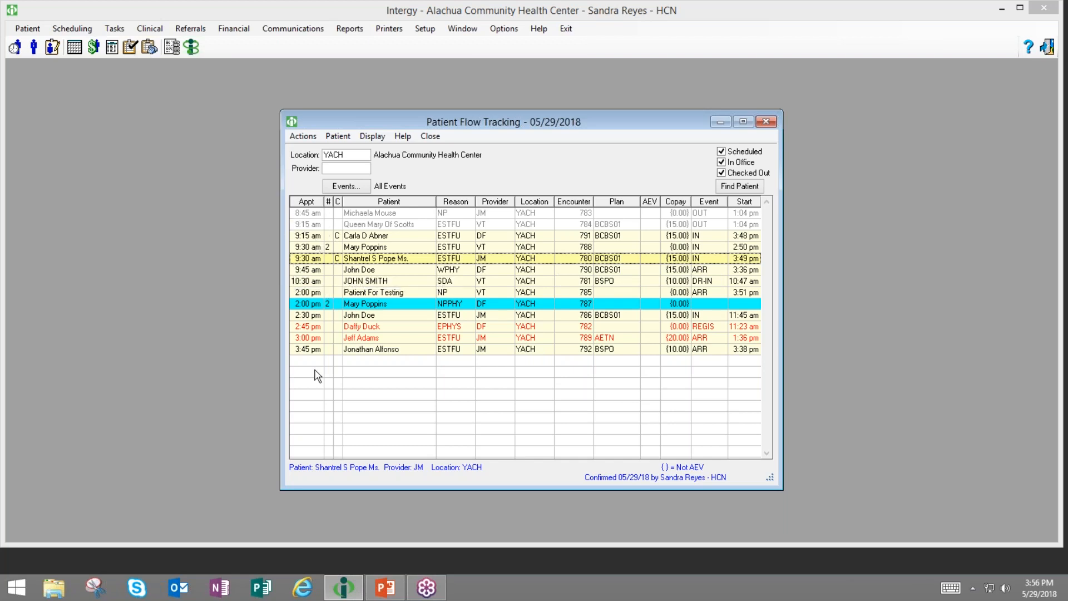
# - View only the 9:30 am VT patient's encounters, then go back to all 13 YACH appointments
pyautogui.click(328, 249)
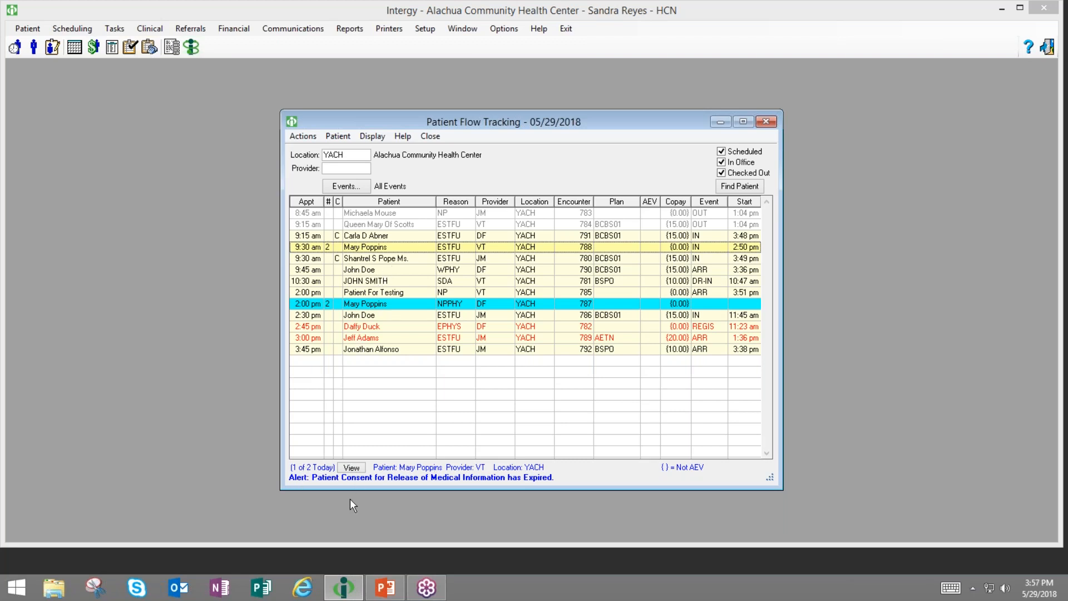
pyautogui.click(351, 468)
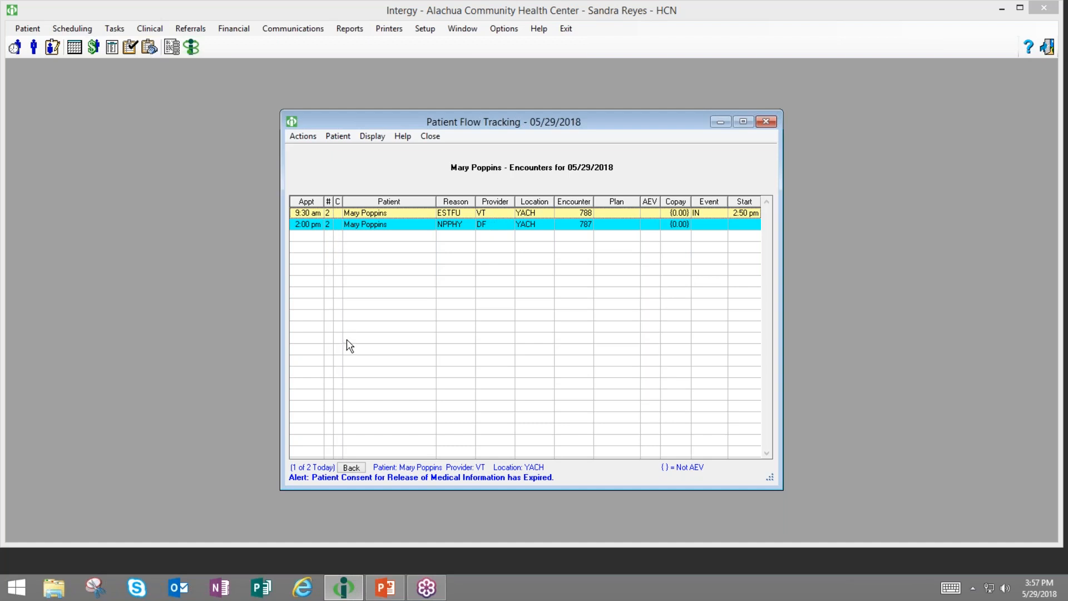
pyautogui.click(351, 468)
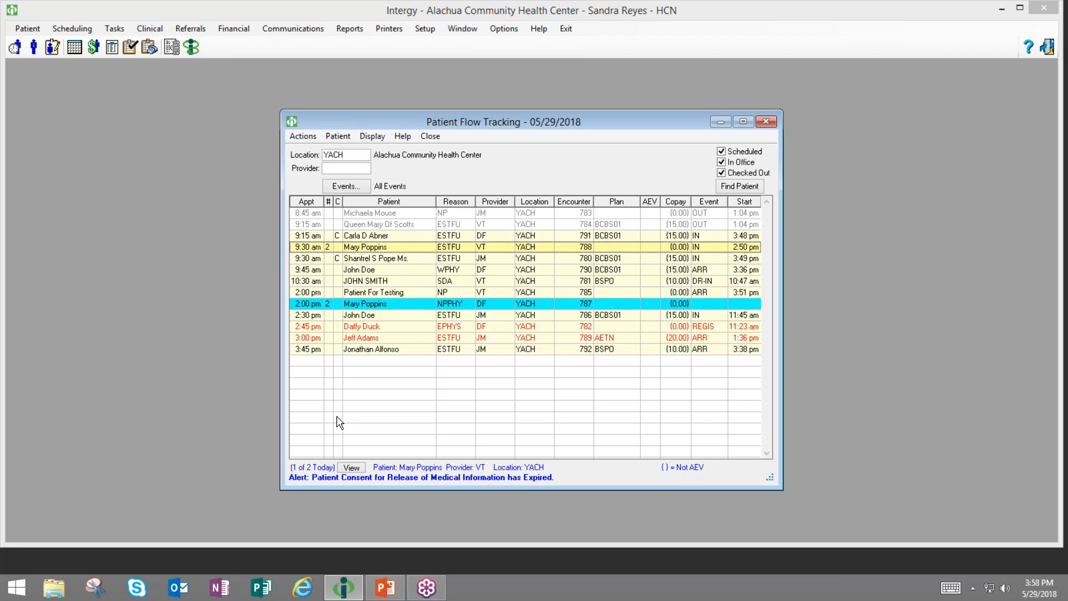
# - Confirm the 9:45 am appointment through its right-click menu
pyautogui.rightClick(354, 273)
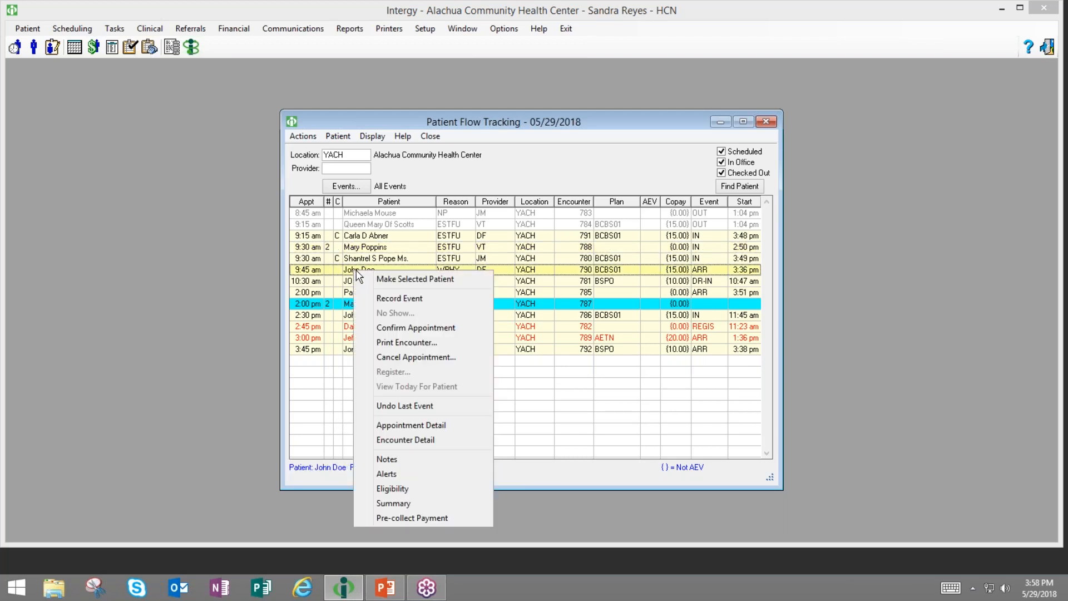
pyautogui.click(416, 328)
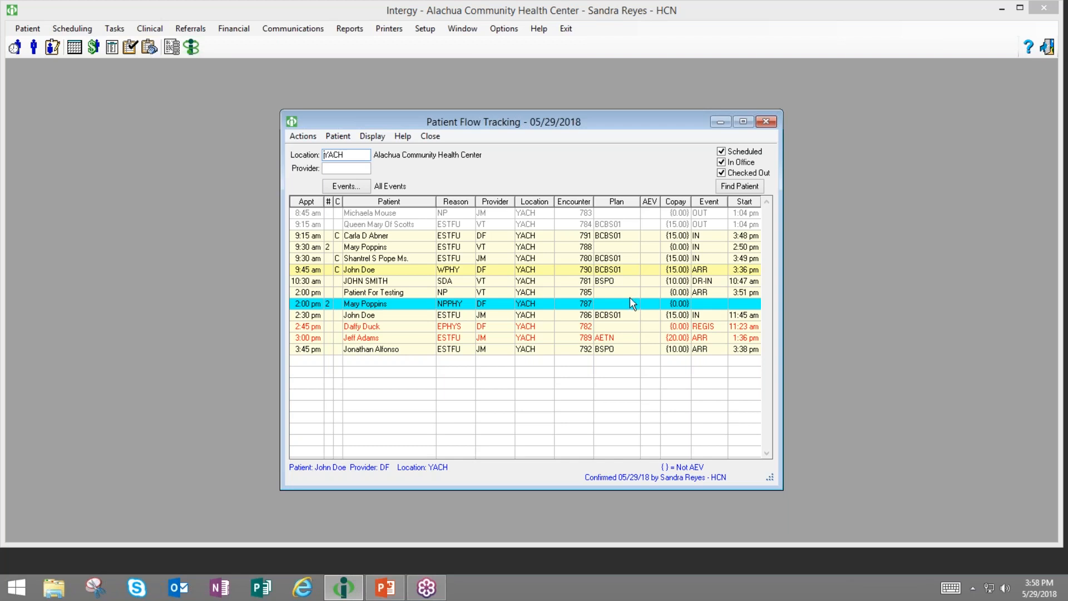
# - Record a VITALS event for encounter 788 and a LAB event for encounter 780, then select the 10:30 am appointment
pyautogui.doubleClick(707, 251)
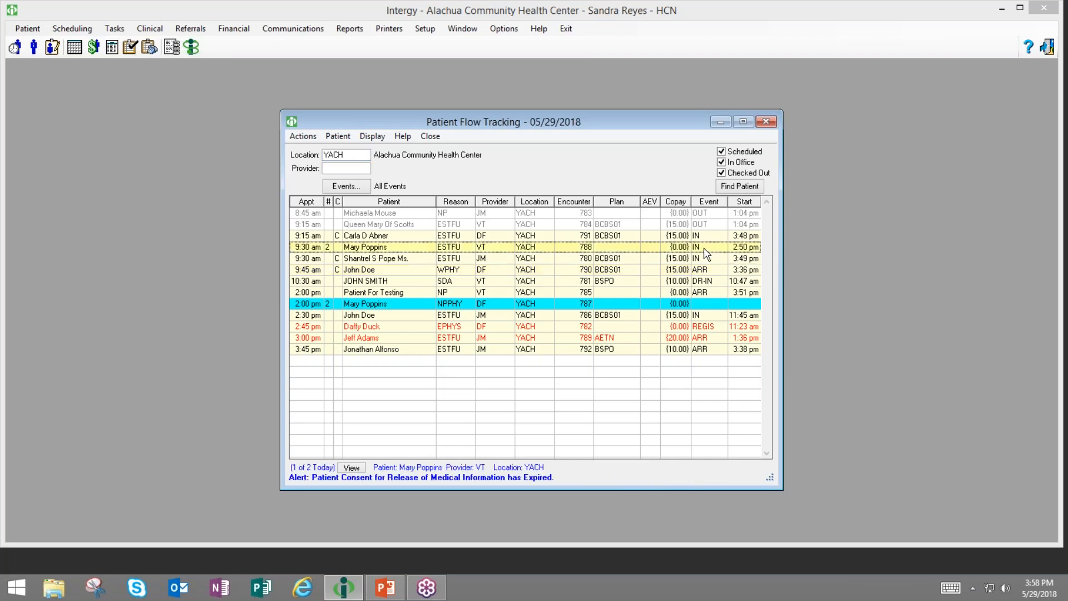
pyautogui.write('VITALS')
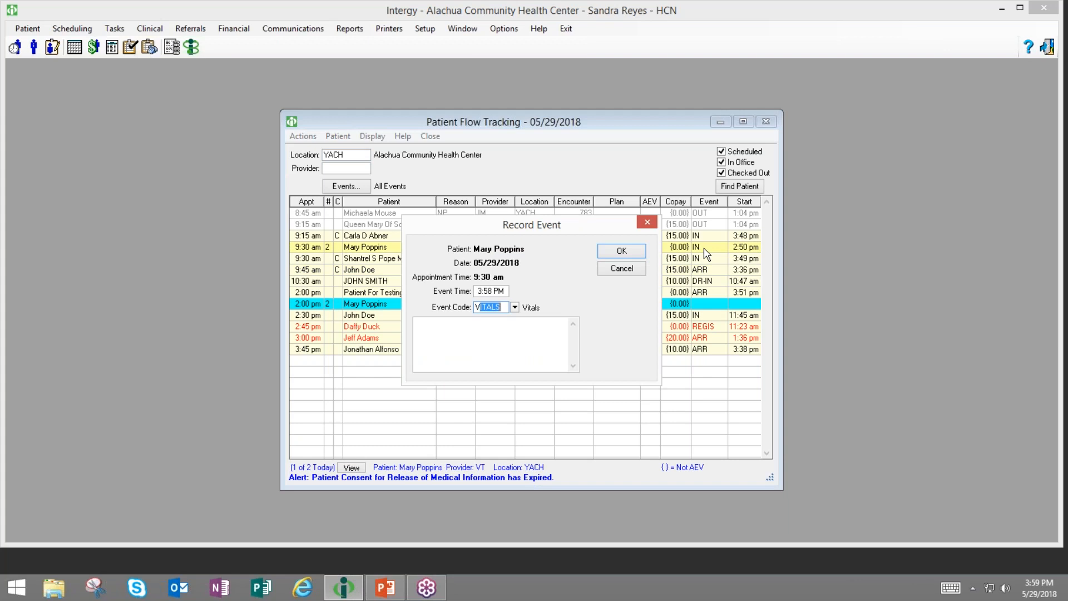
pyautogui.click(621, 252)
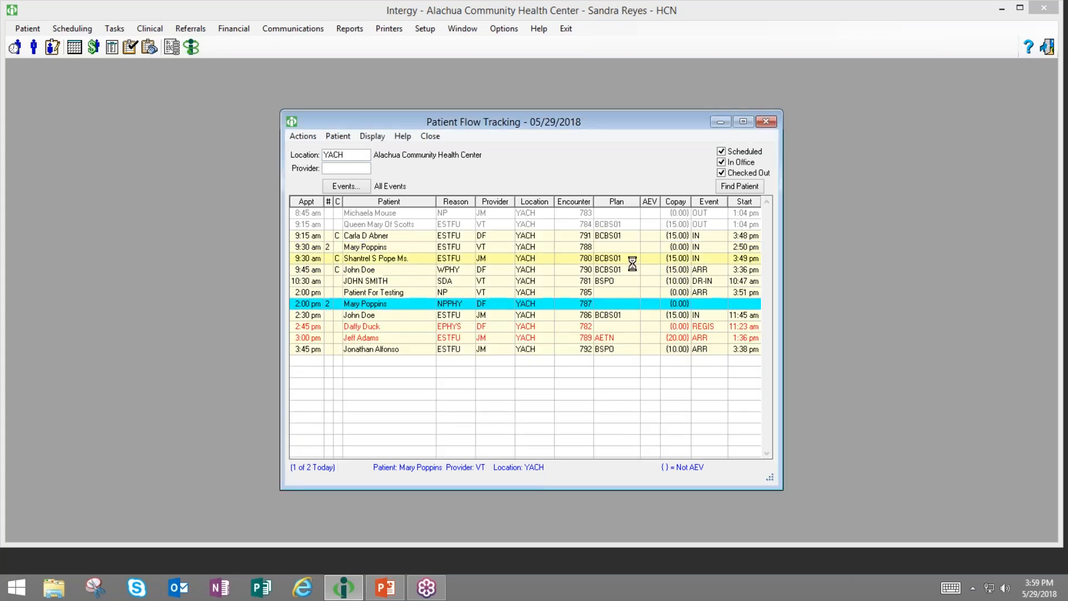
pyautogui.doubleClick(704, 261)
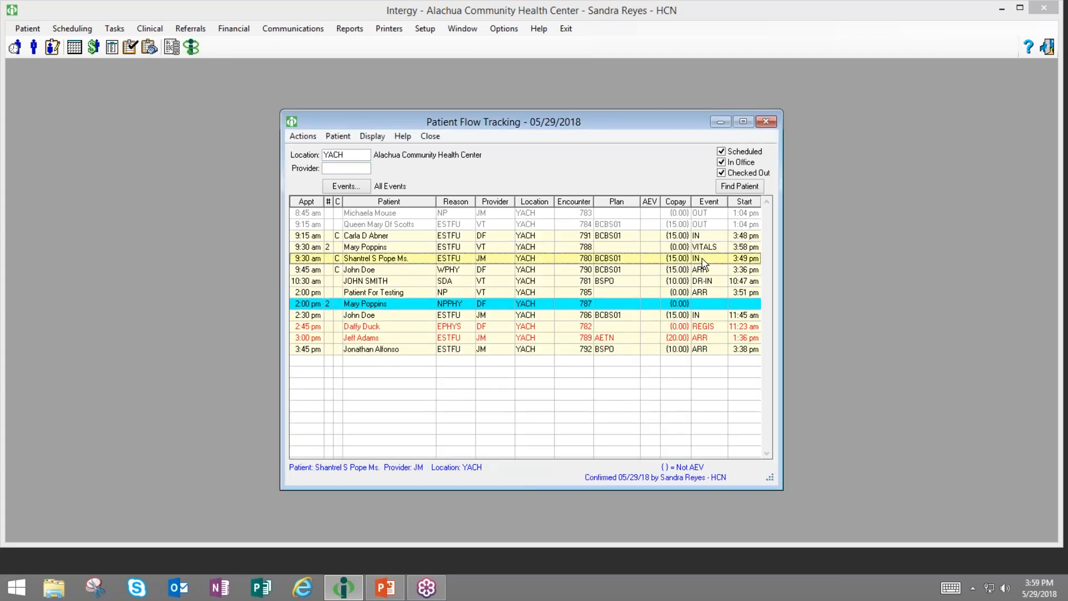
pyautogui.write('LAB')
pyautogui.click(621, 252)
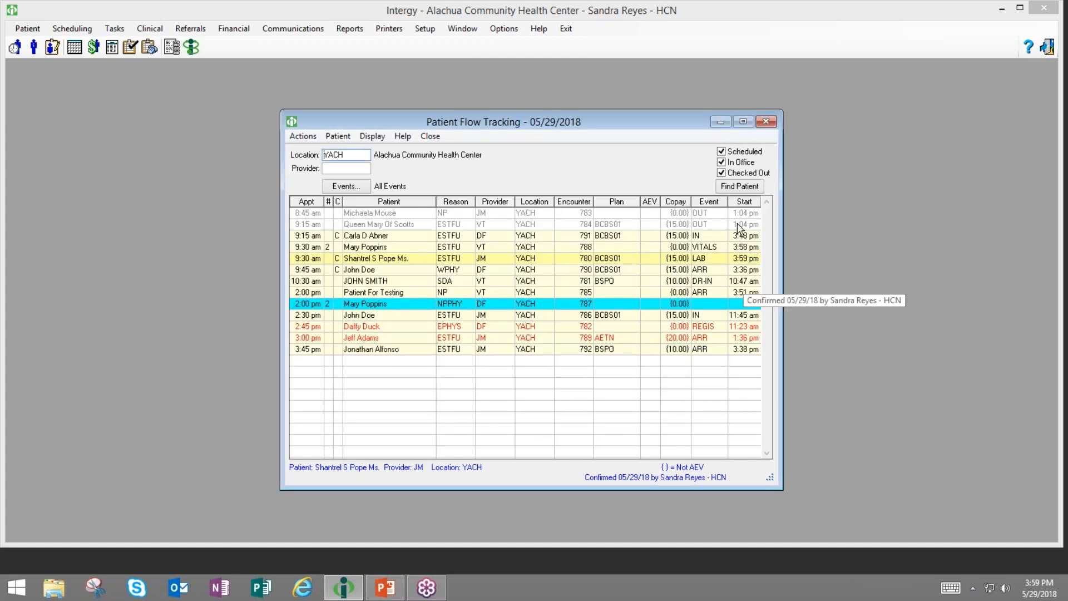
pyautogui.click(714, 282)
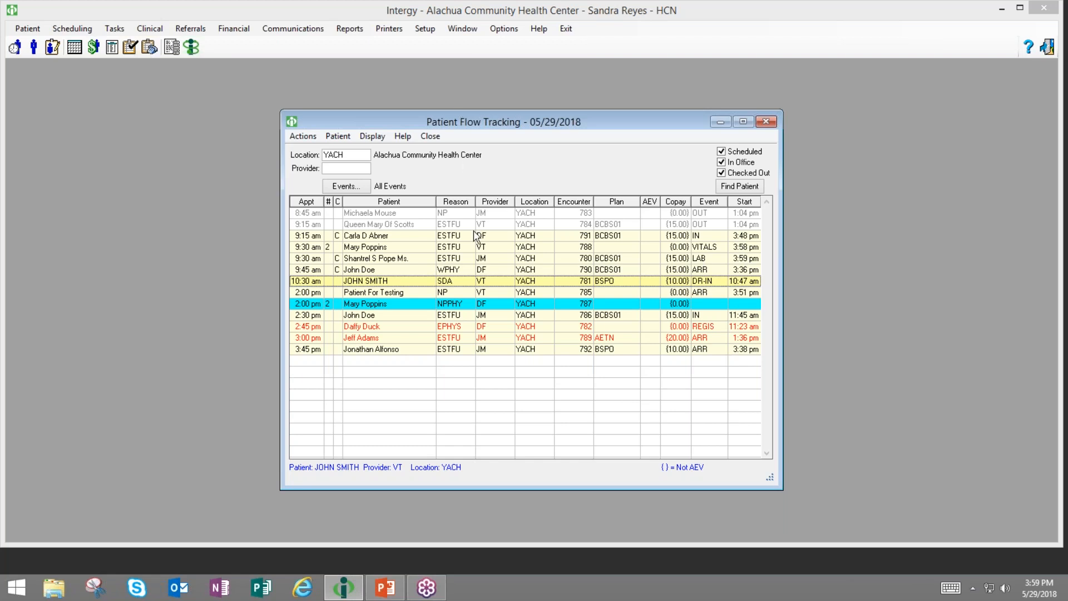
# - Try the Provider/Room column display, then switch the flow list to show Reason Description
pyautogui.click(372, 137)
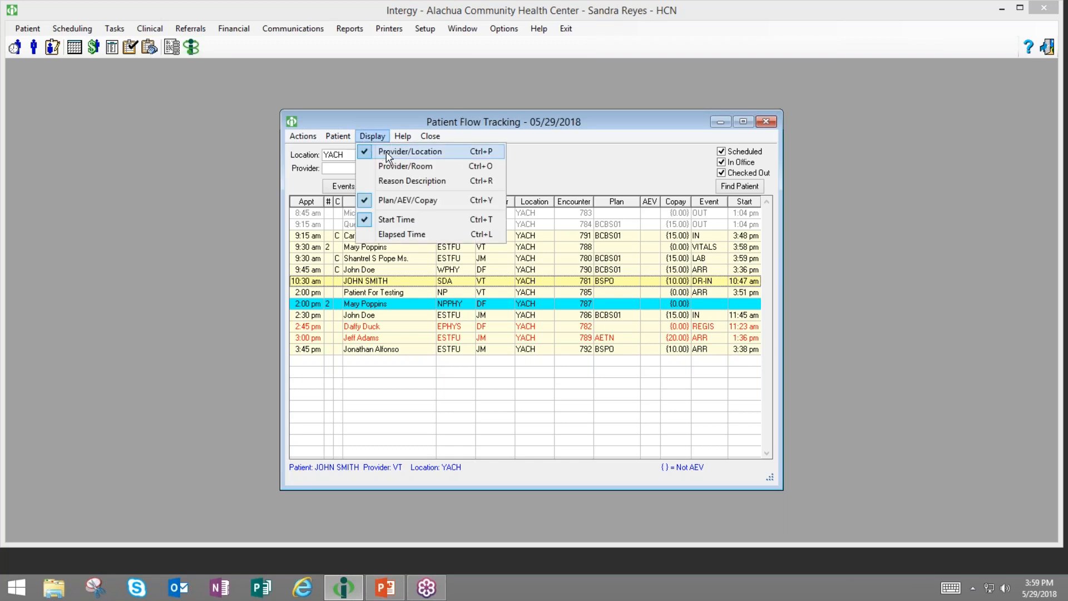
pyautogui.click(566, 174)
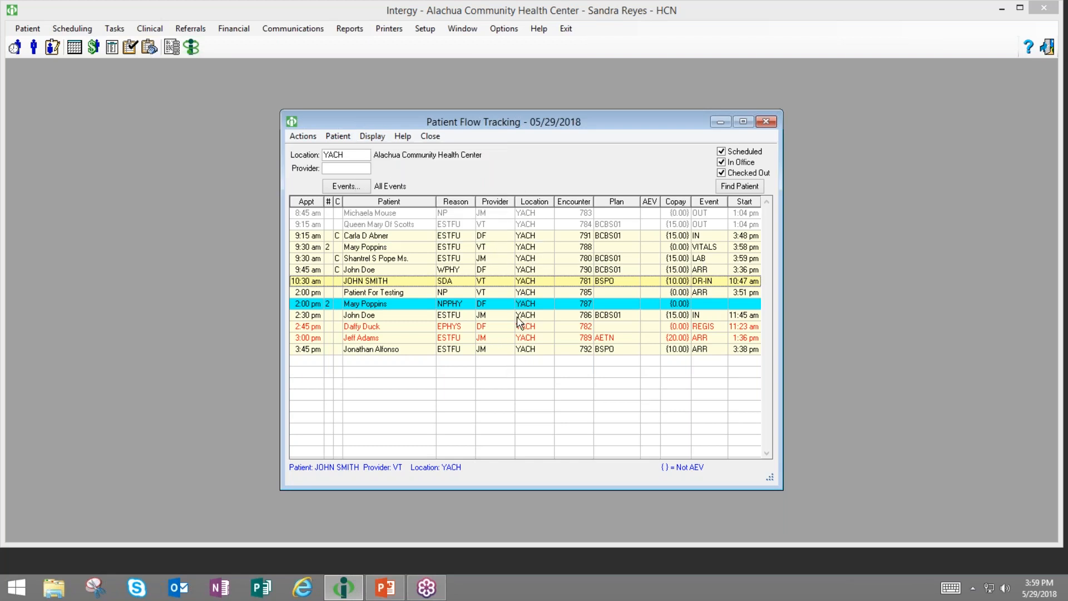
pyautogui.click(366, 139)
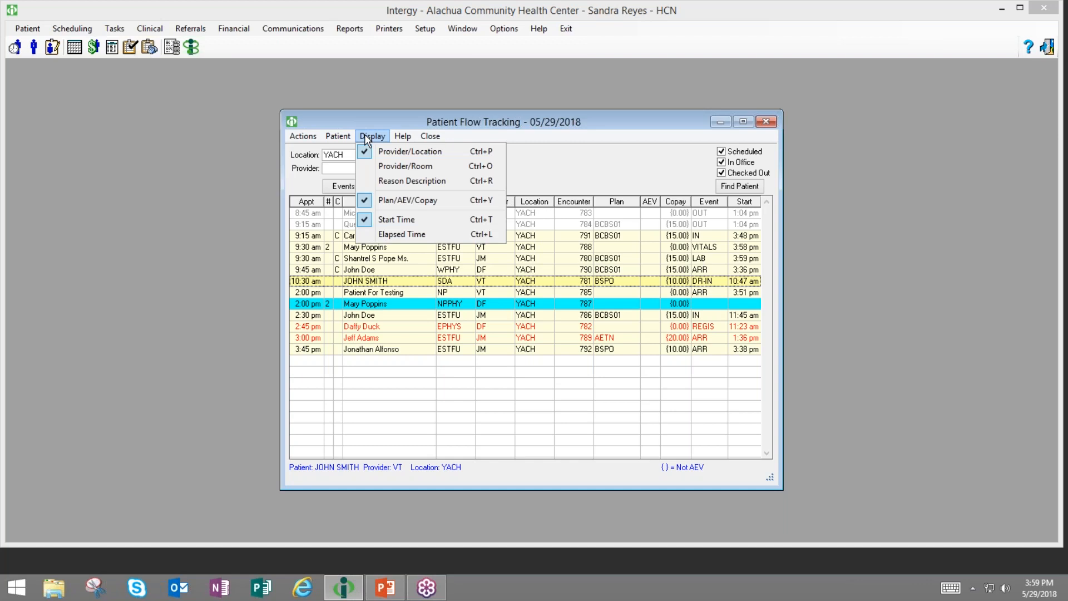
pyautogui.click(379, 165)
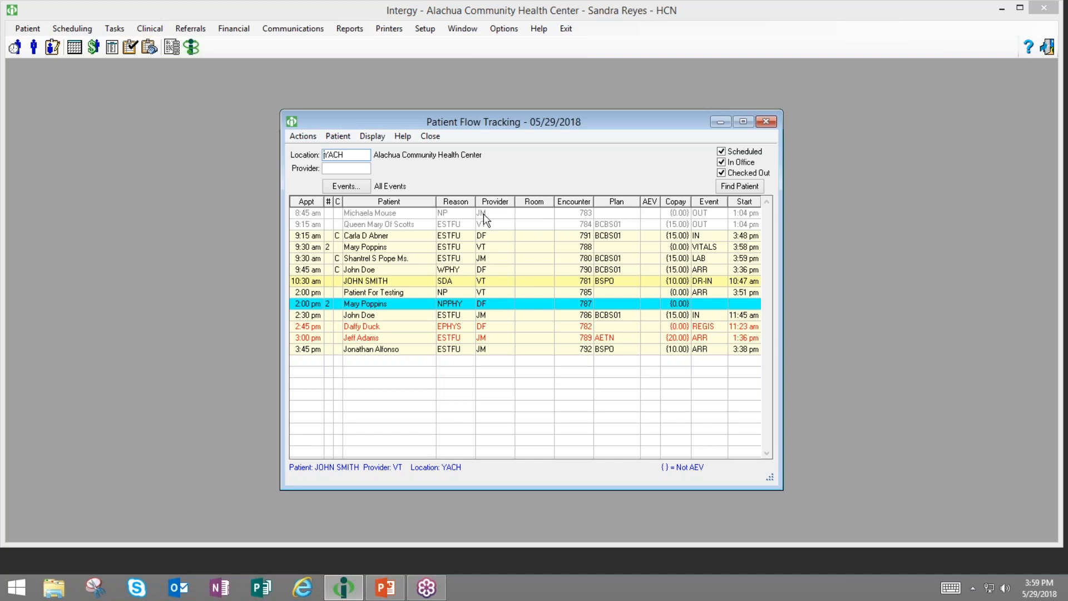
pyautogui.click(372, 139)
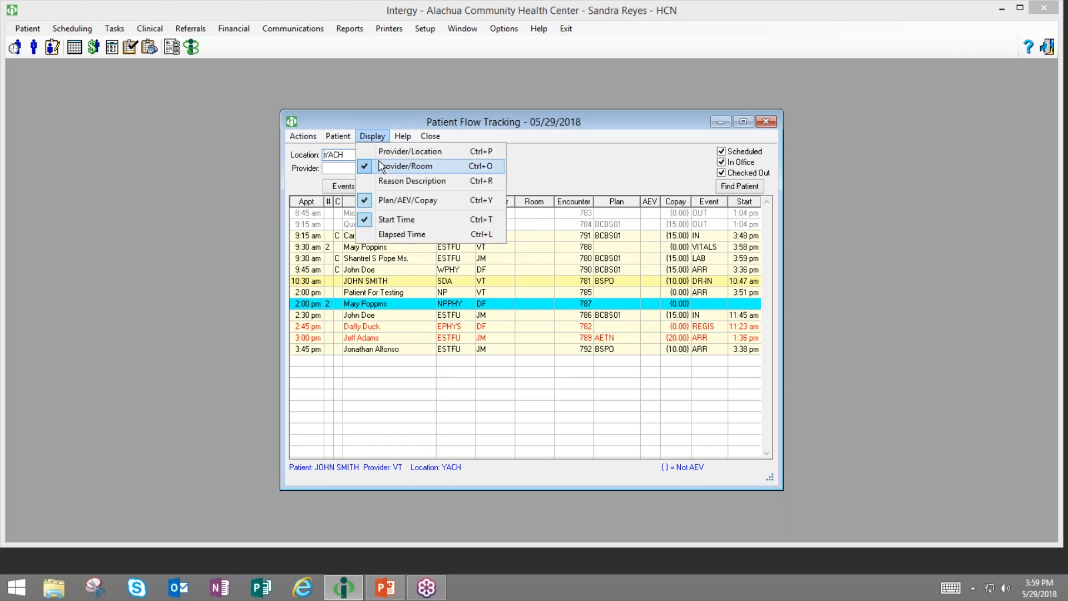
pyautogui.click(384, 181)
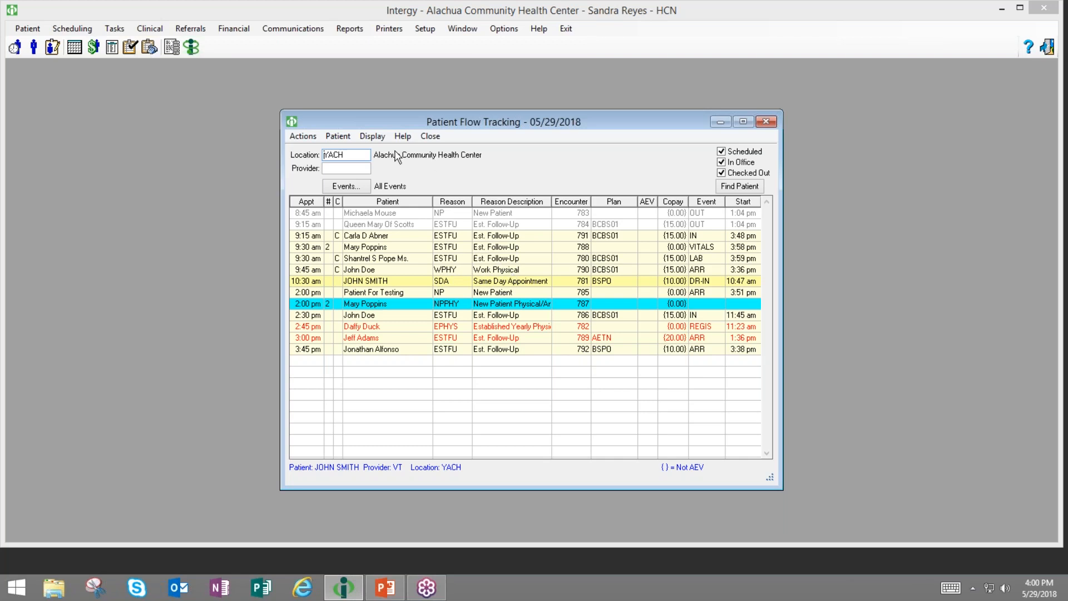
pyautogui.click(372, 136)
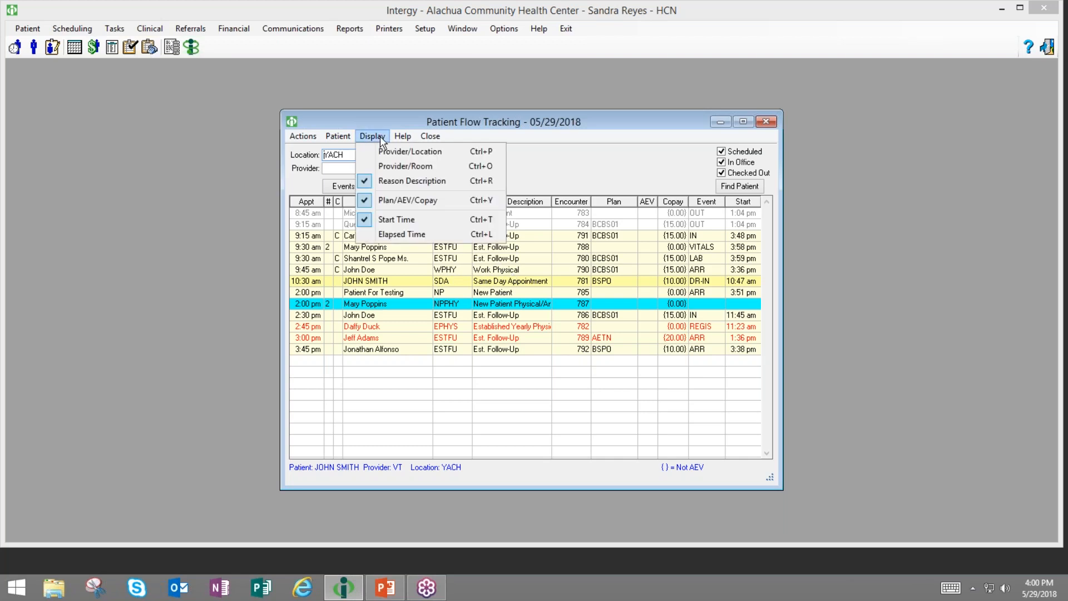
pyautogui.click(402, 200)
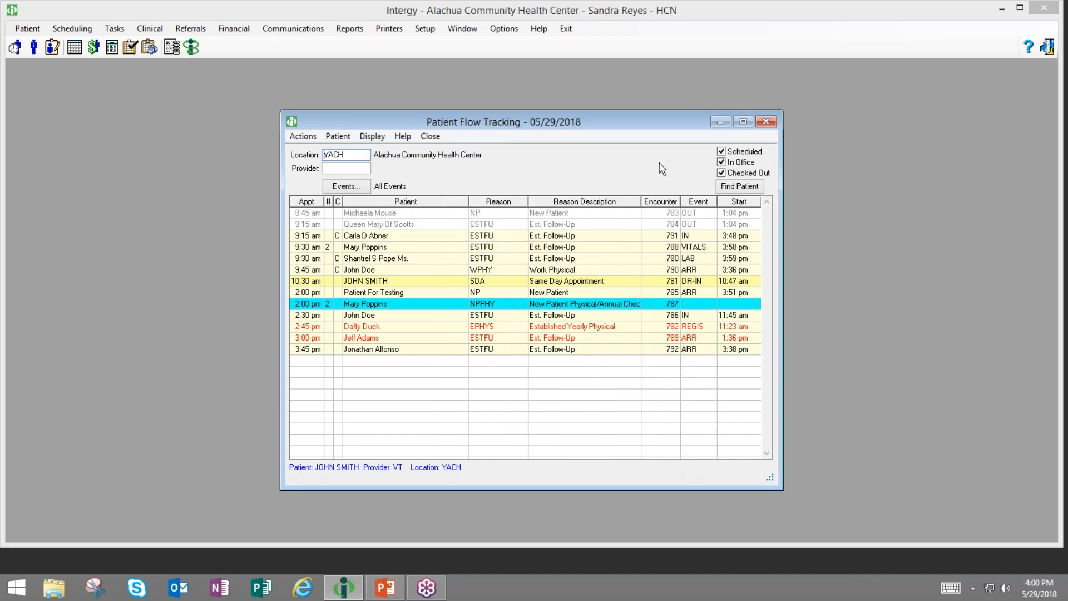
pyautogui.click(372, 137)
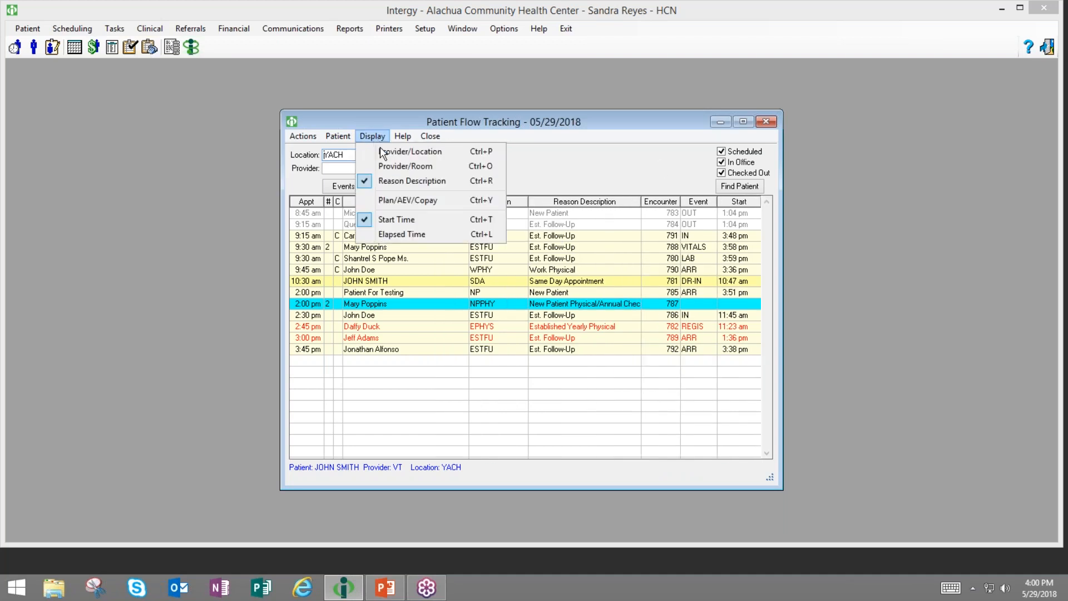
pyautogui.click(395, 199)
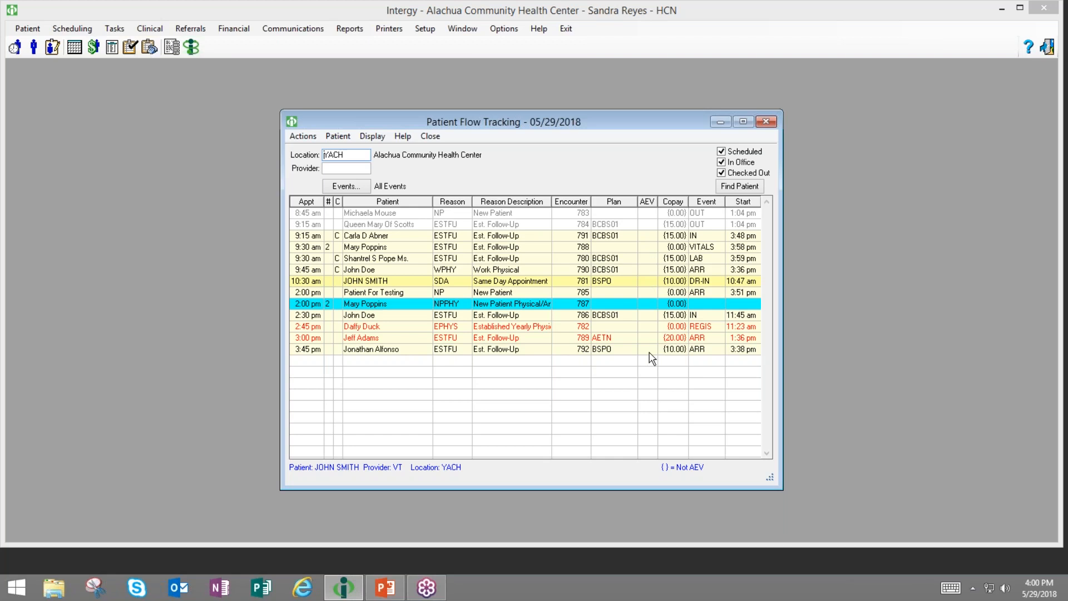
pyautogui.click(368, 138)
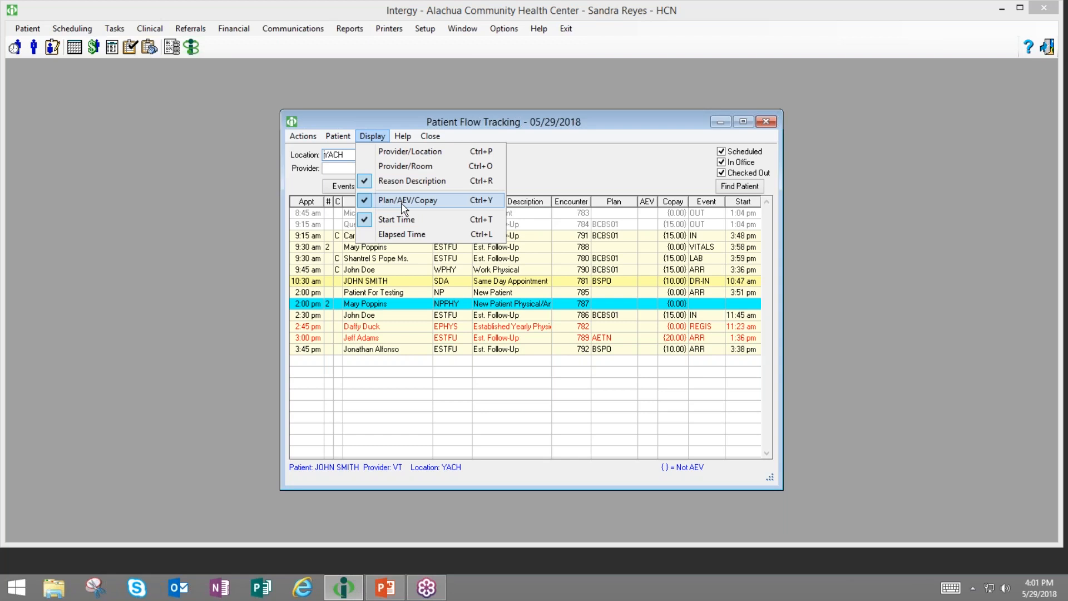
pyautogui.click(611, 161)
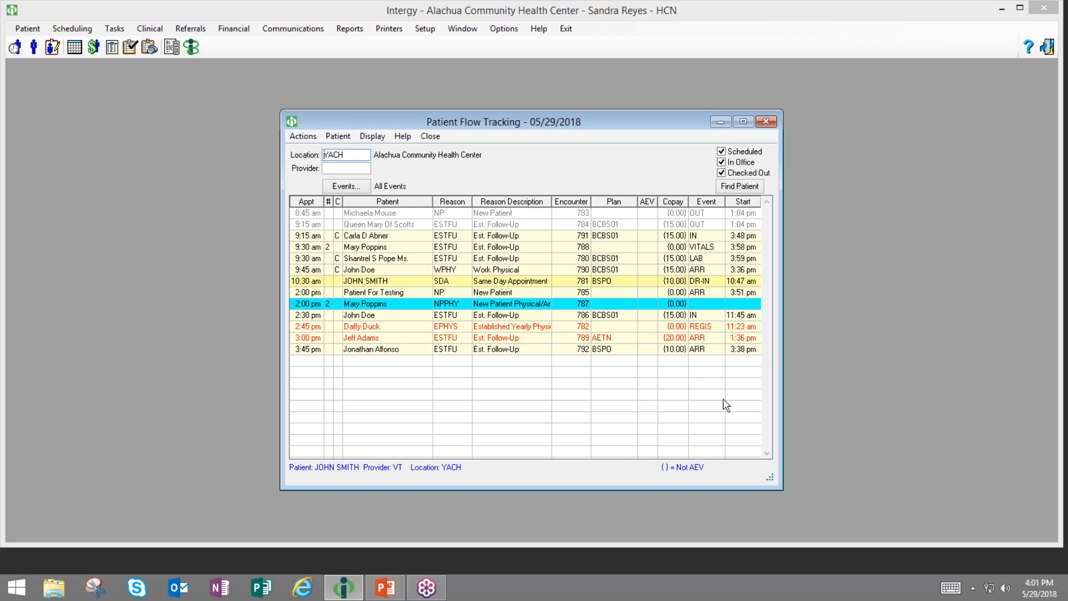
pyautogui.rightClick(742, 330)
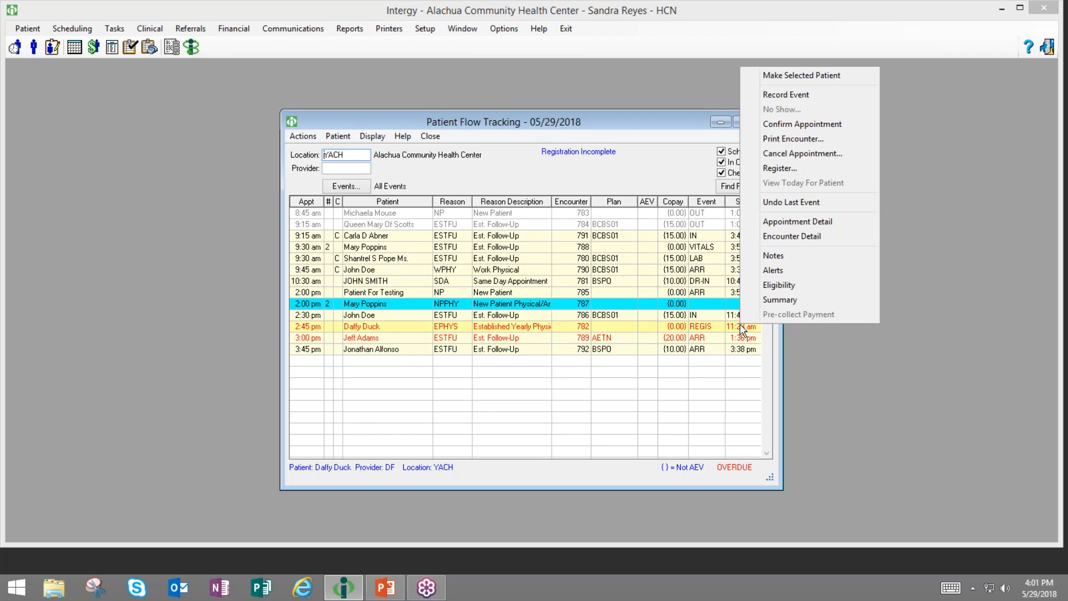
pyautogui.click(791, 239)
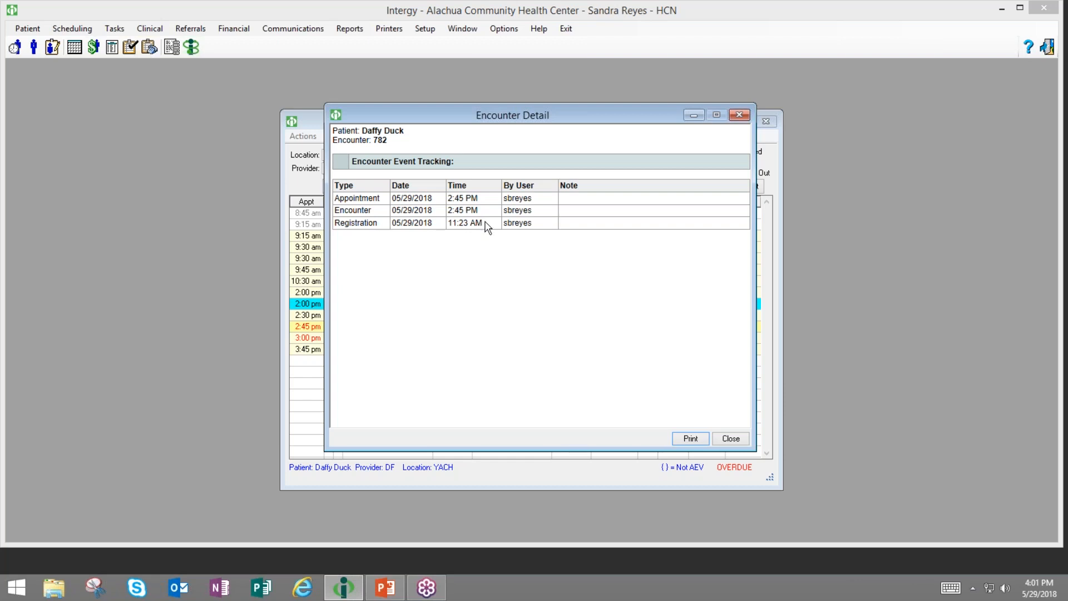
pyautogui.click(725, 441)
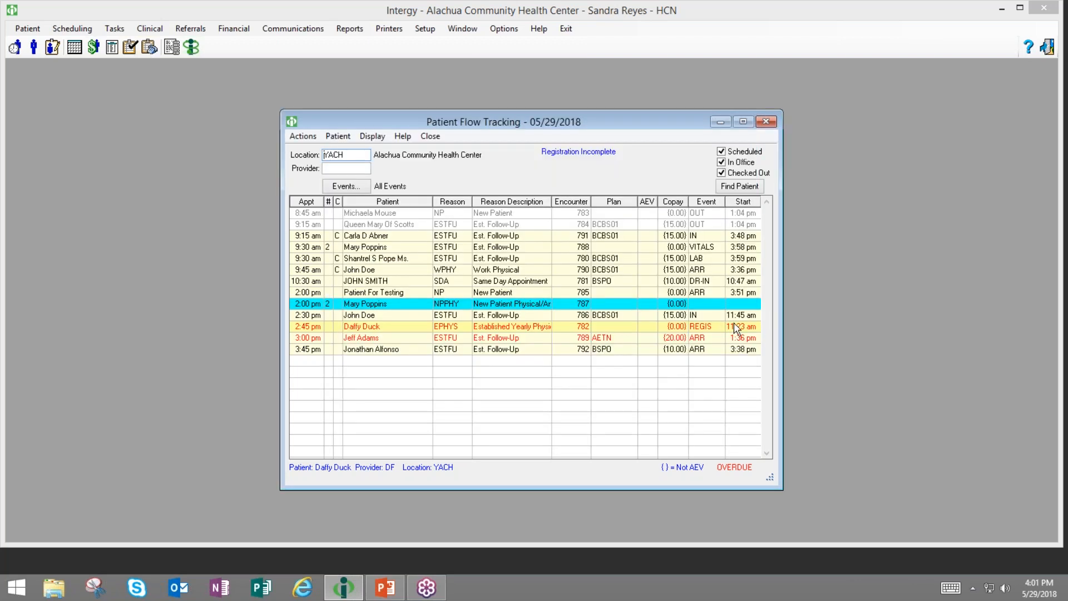
pyautogui.rightClick(734, 323)
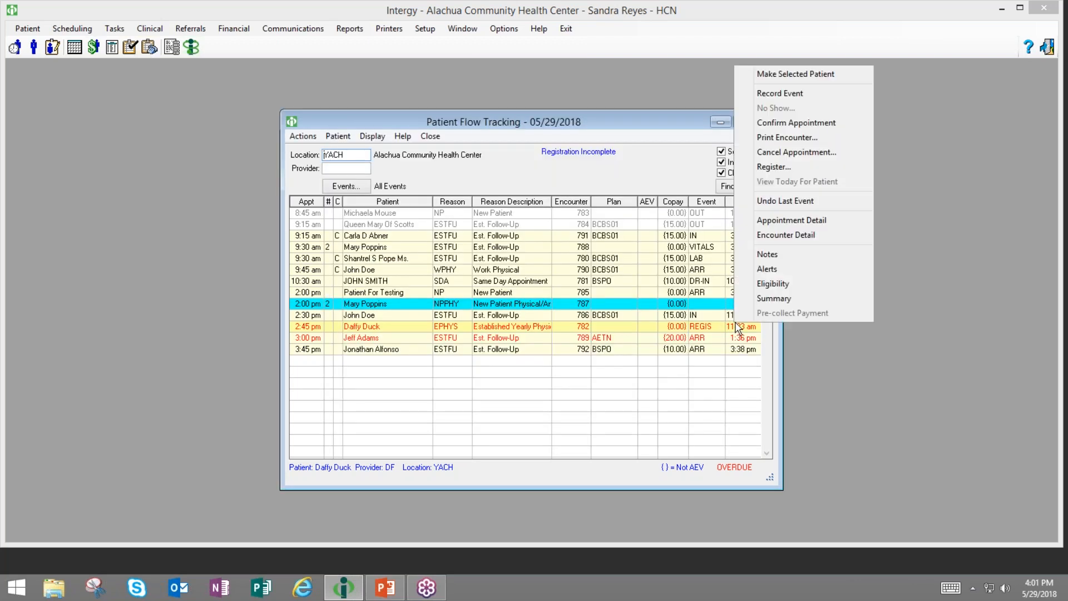
pyautogui.click(775, 238)
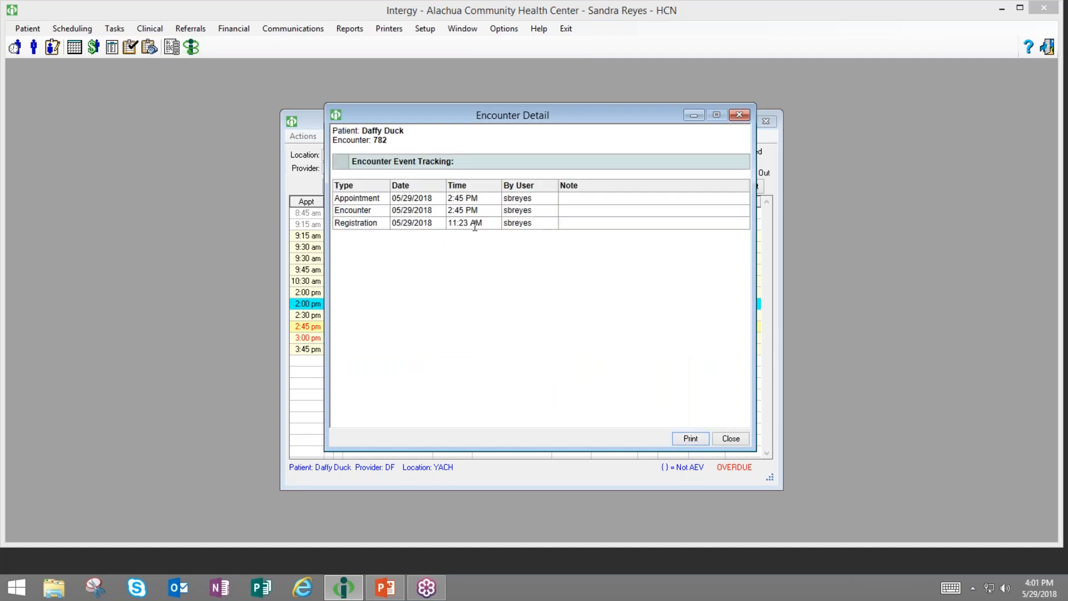
pyautogui.click(738, 116)
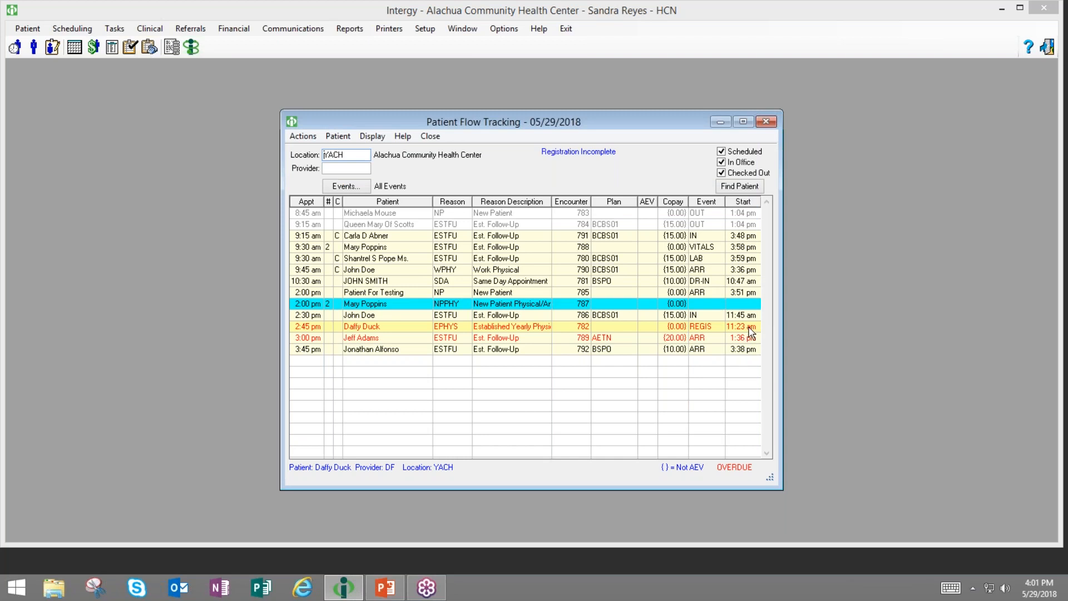
# - Show elapsed times in the flow list and select the 2:30 pm appointment
pyautogui.click(383, 141)
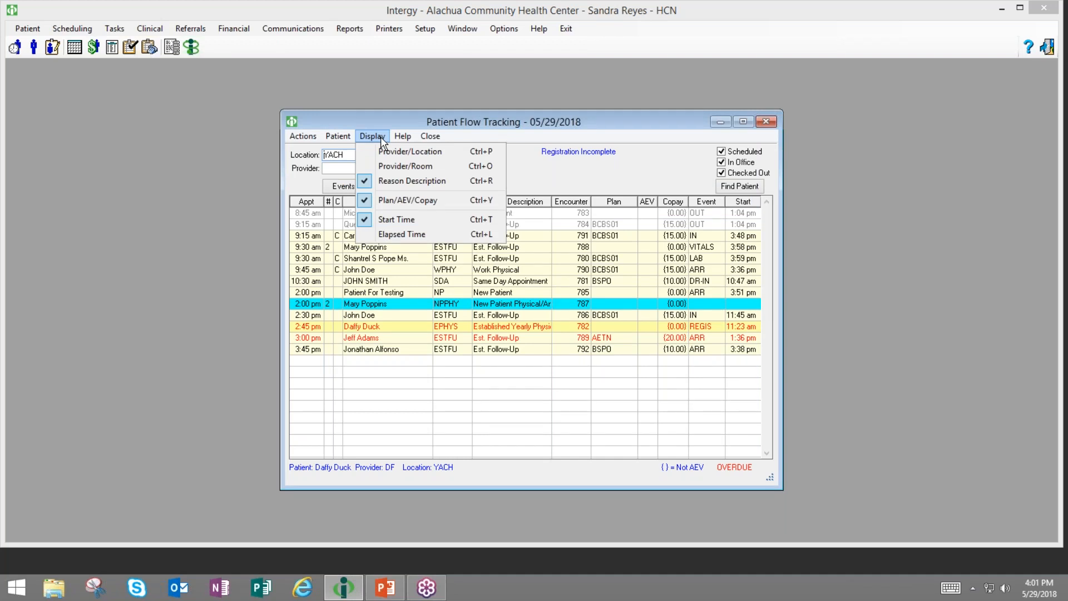
pyautogui.click(402, 235)
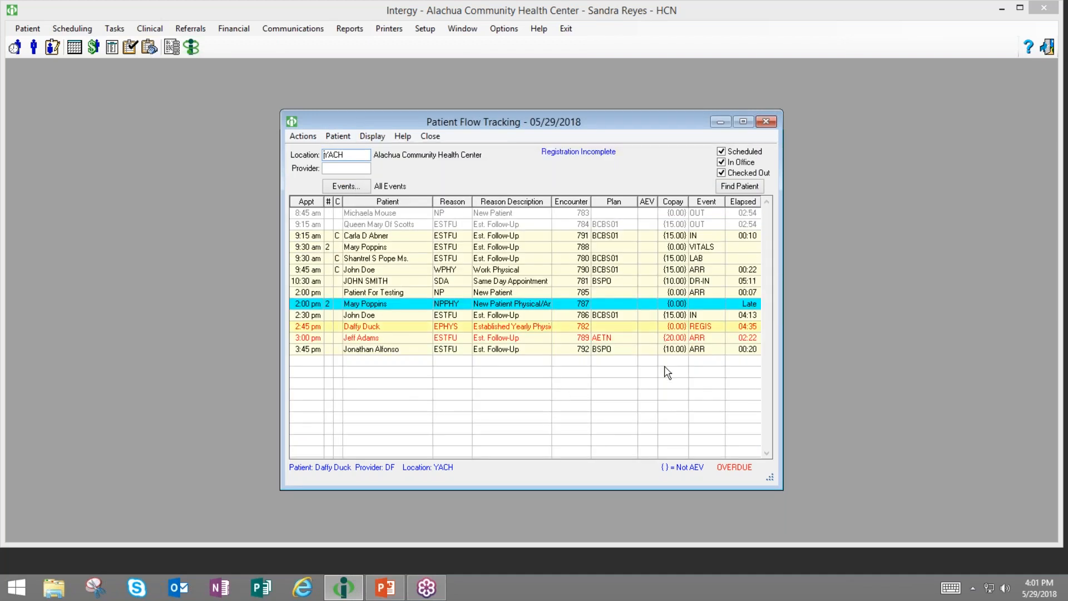
pyautogui.click(751, 315)
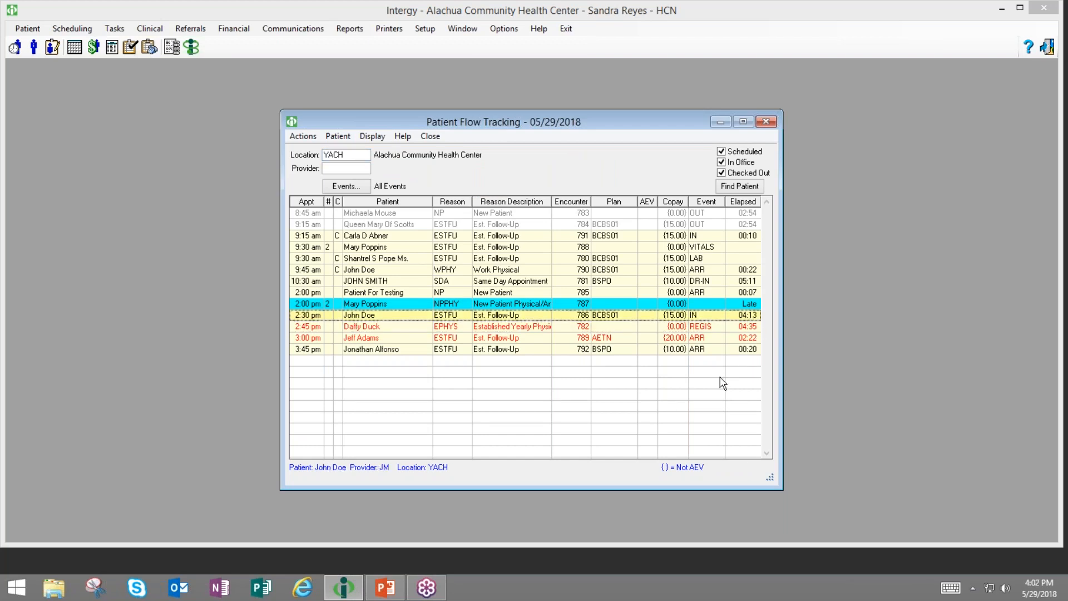
# - Select the 9:45 am and 2:00 pm appointments and switch the Elapsed column back to Start Time
pyautogui.click(742, 273)
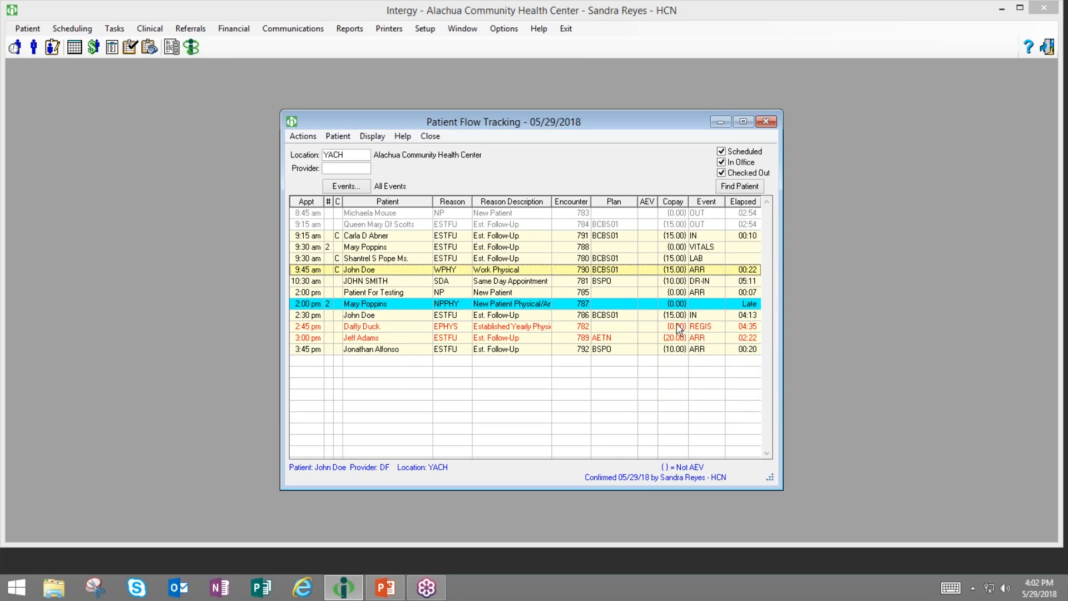
pyautogui.click(689, 305)
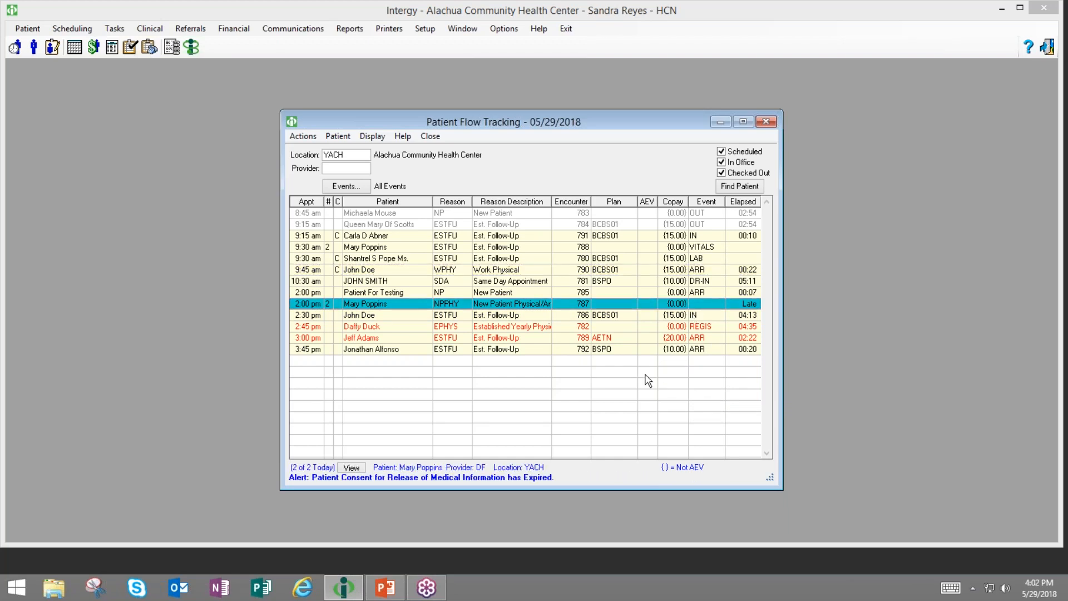
pyautogui.click(371, 137)
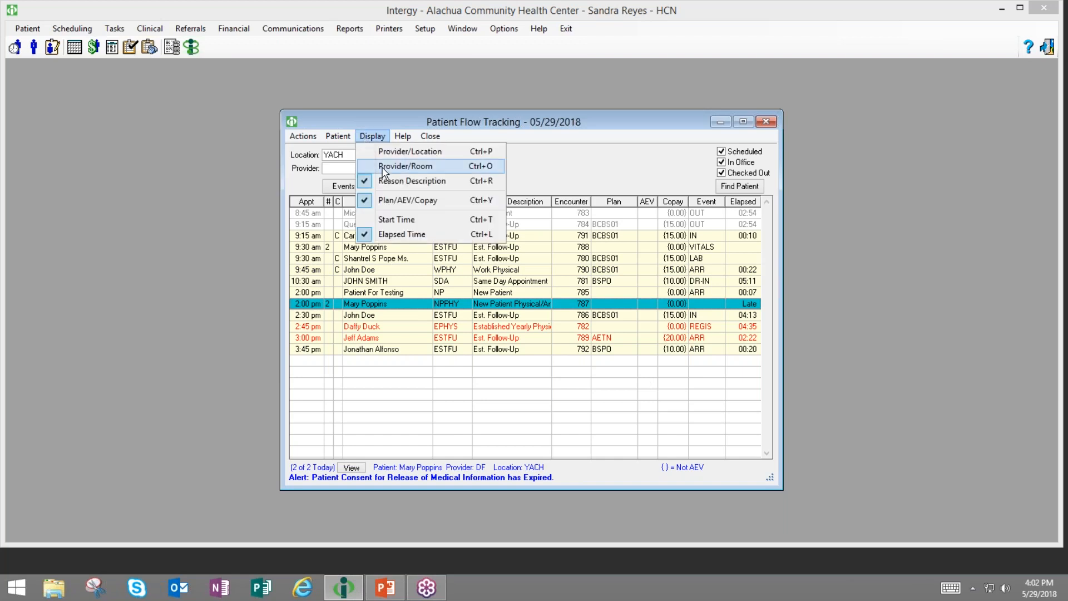
pyautogui.click(385, 221)
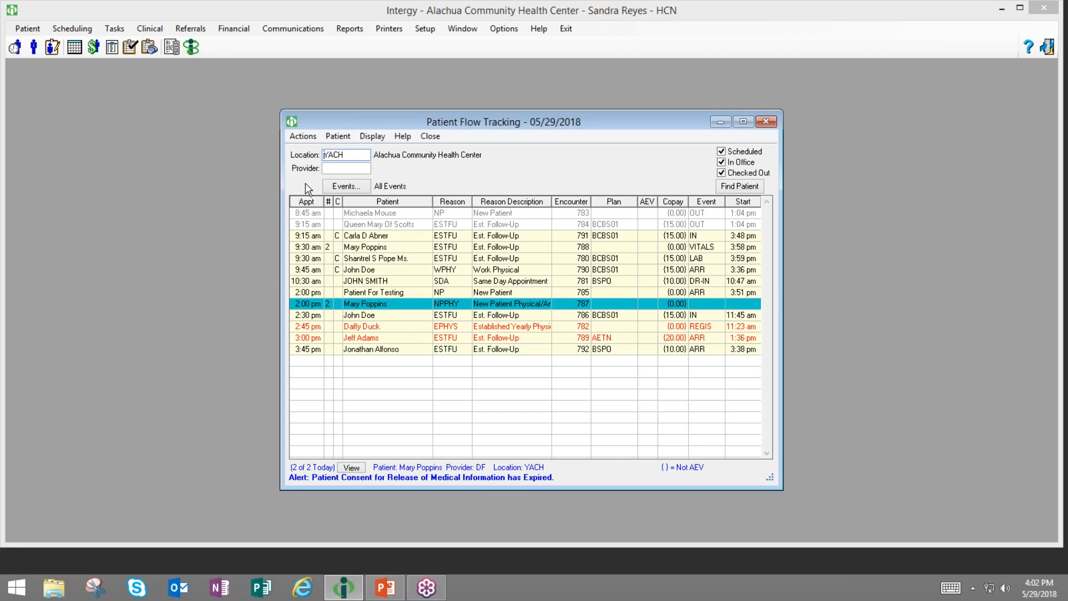
# - Make the 9:15 am appointment's patient the current patient with Make Selected Patient
pyautogui.click(306, 138)
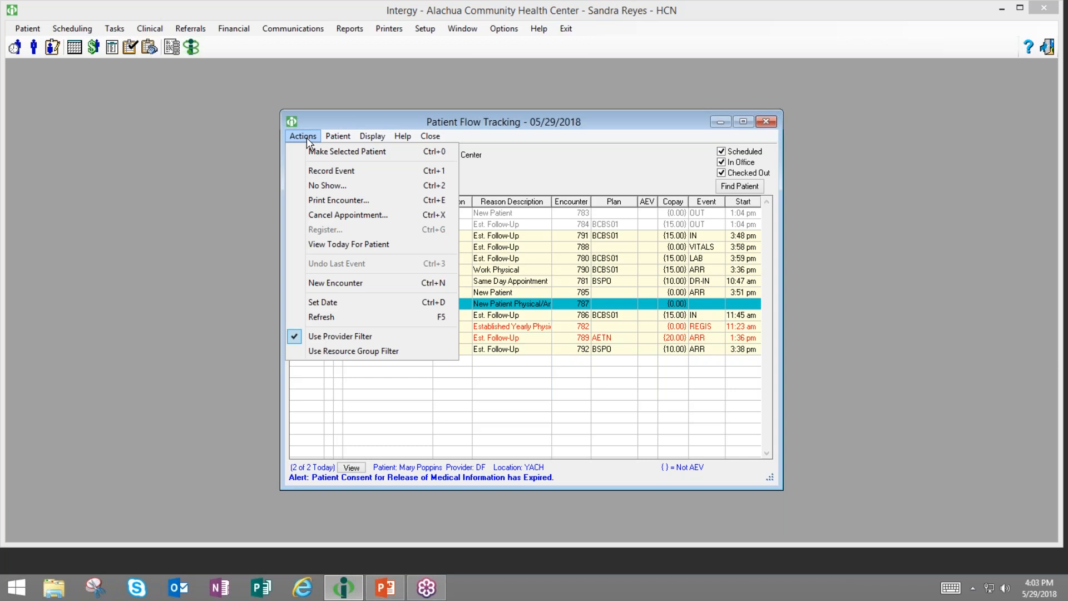
pyautogui.click(306, 152)
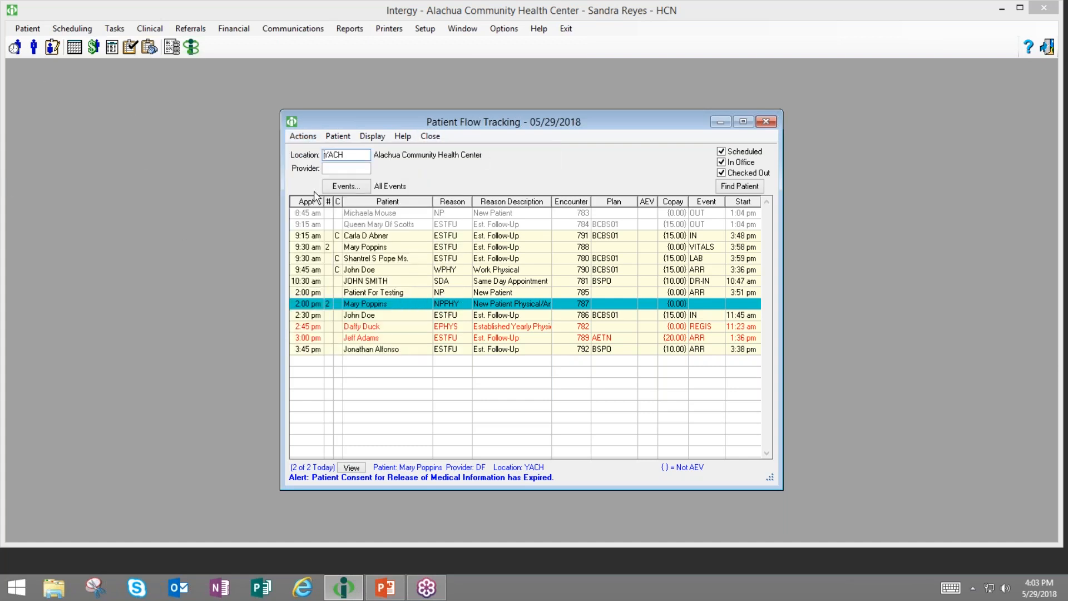
pyautogui.click(369, 238)
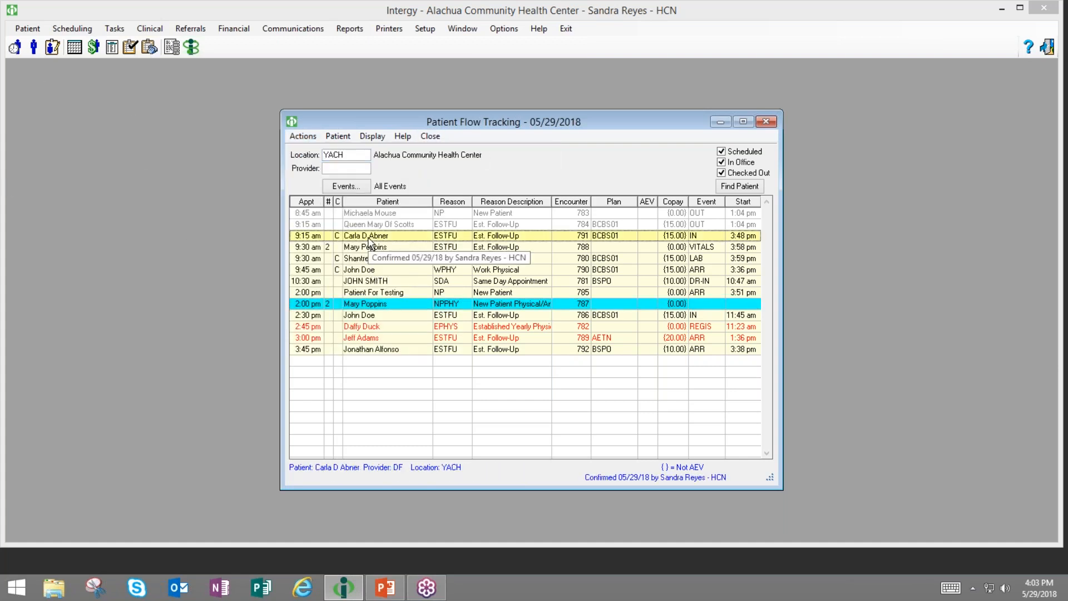
pyautogui.click(308, 138)
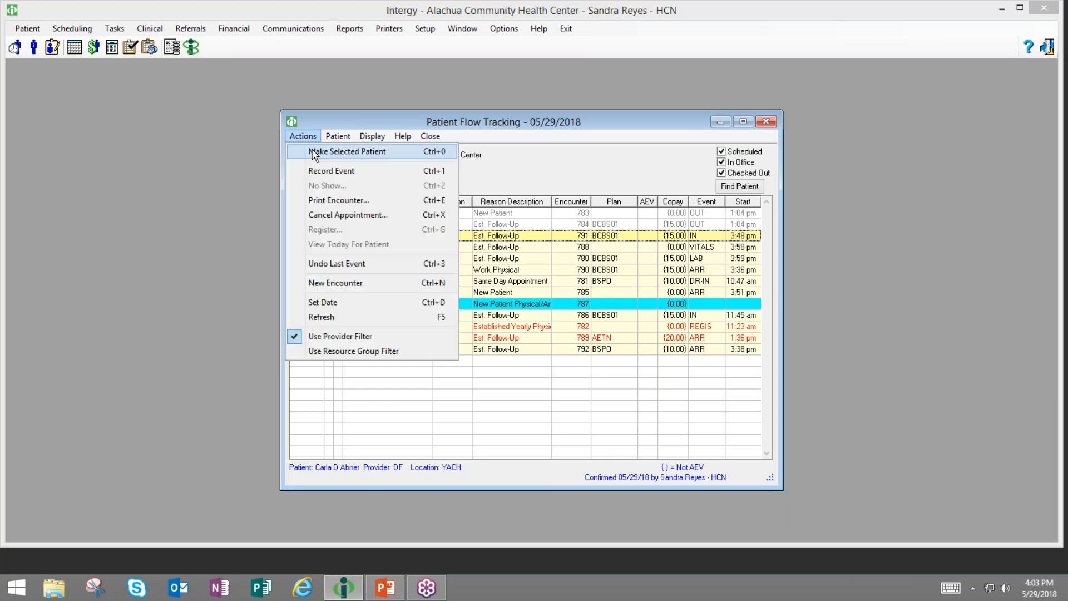
pyautogui.click(314, 152)
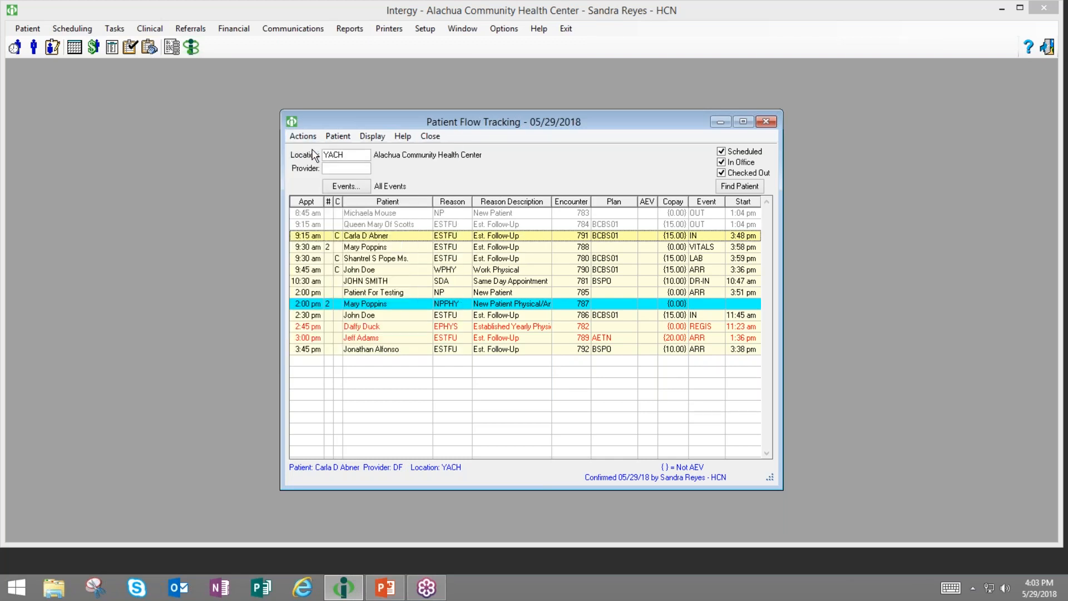
# - View that patient's Personal summary in Patient Information, then close the window
pyautogui.click(33, 47)
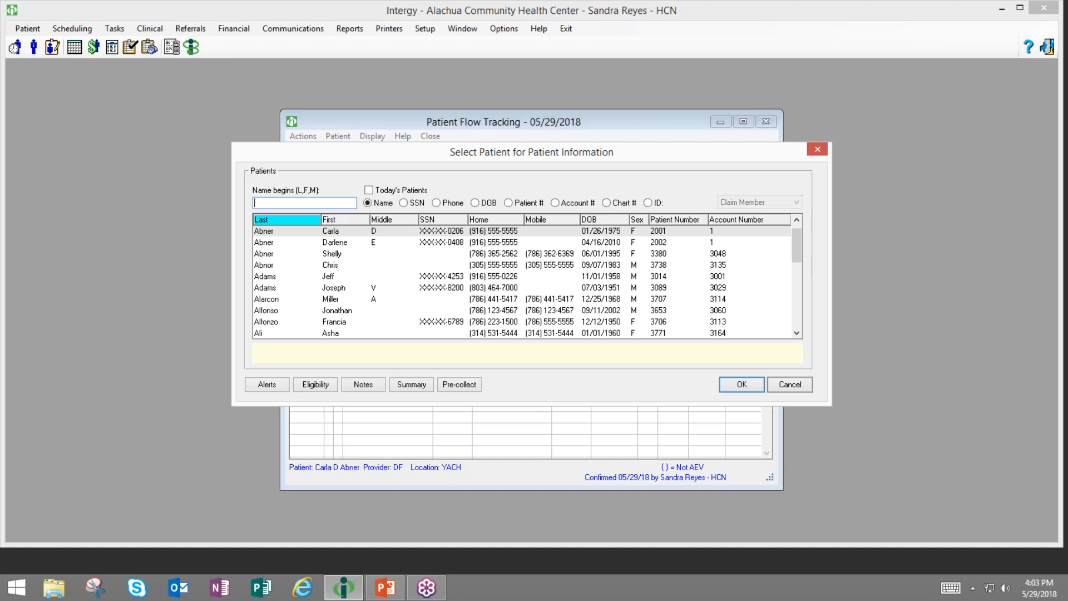
pyautogui.press('Return')
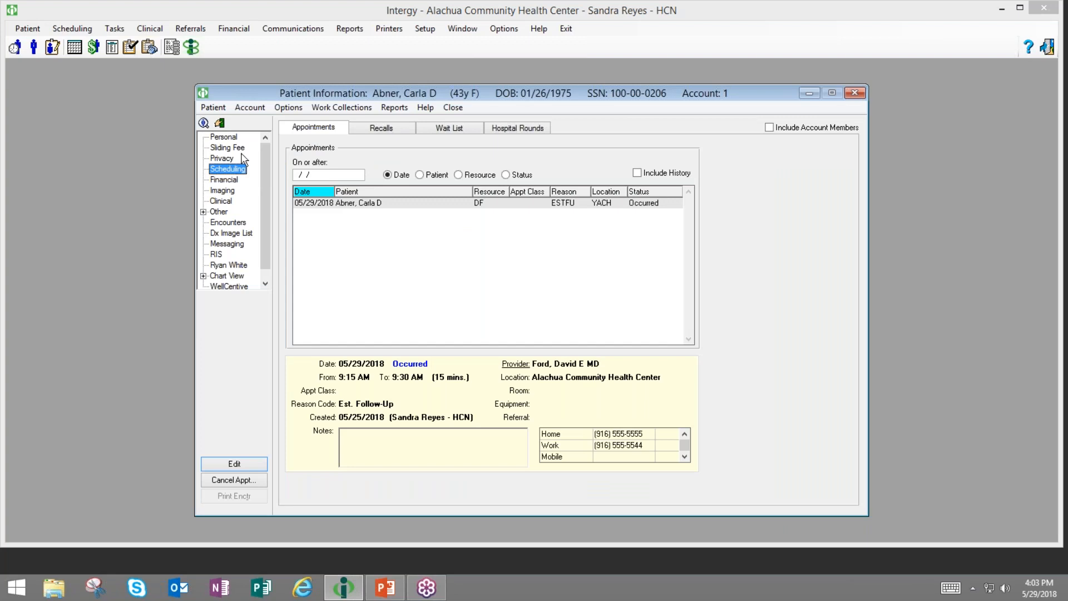
pyautogui.click(233, 138)
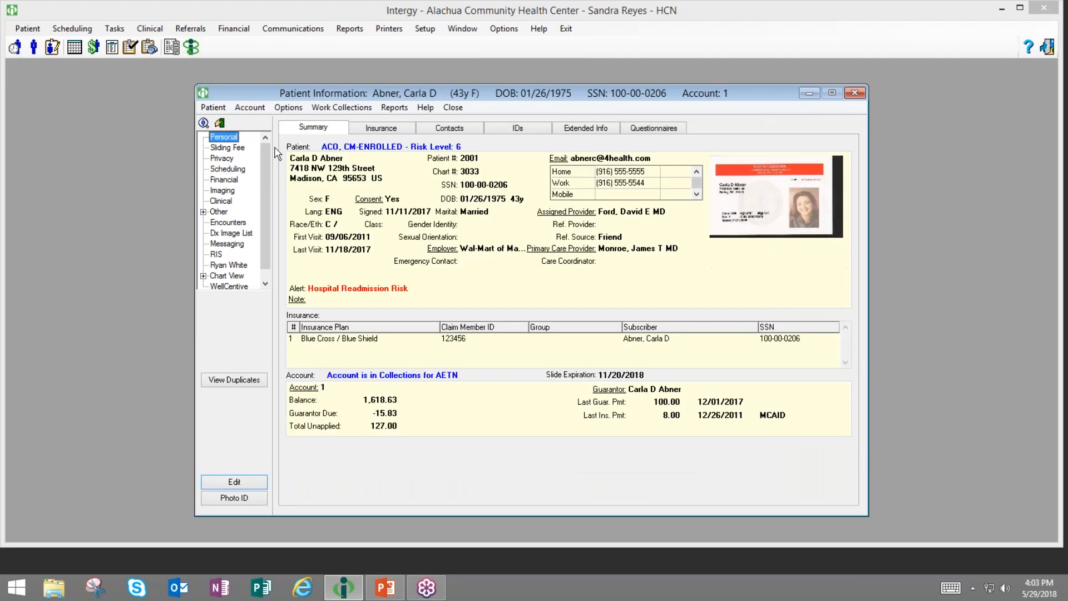
pyautogui.click(856, 92)
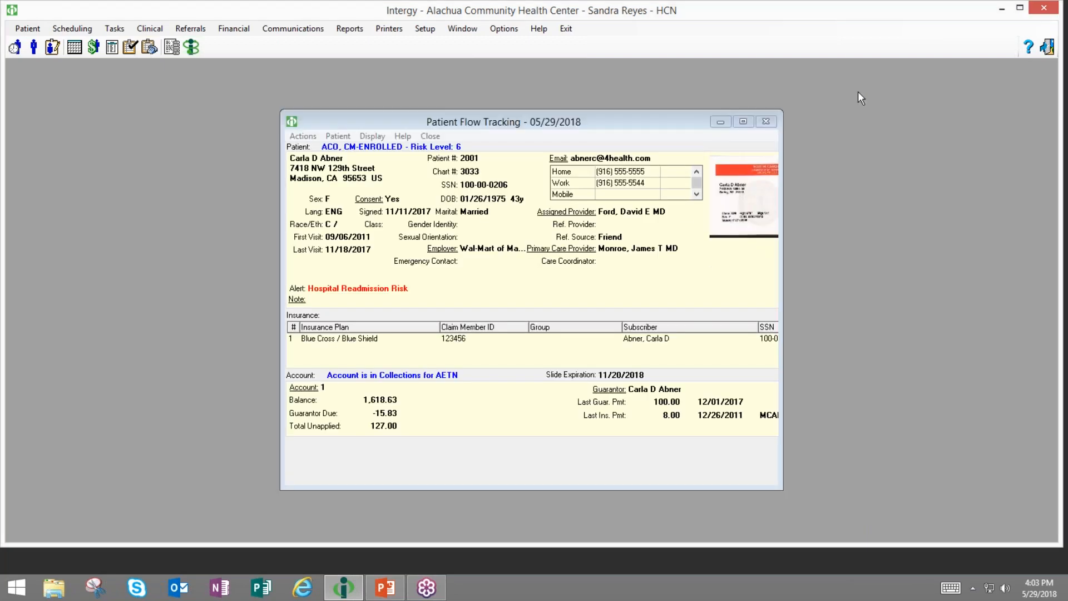
pyautogui.click(296, 138)
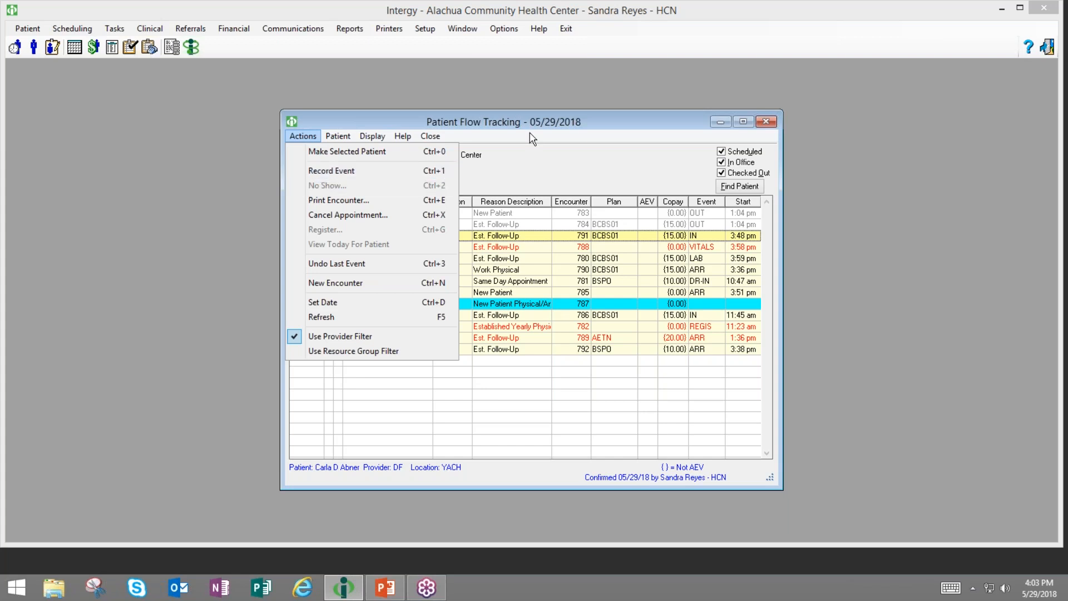
pyautogui.click(527, 170)
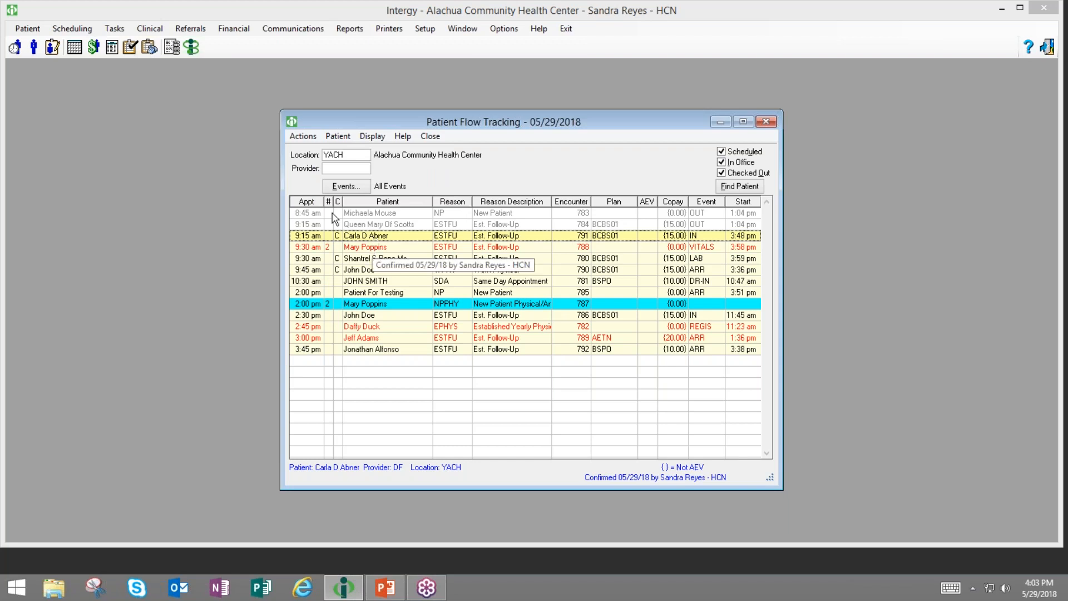
pyautogui.click(309, 138)
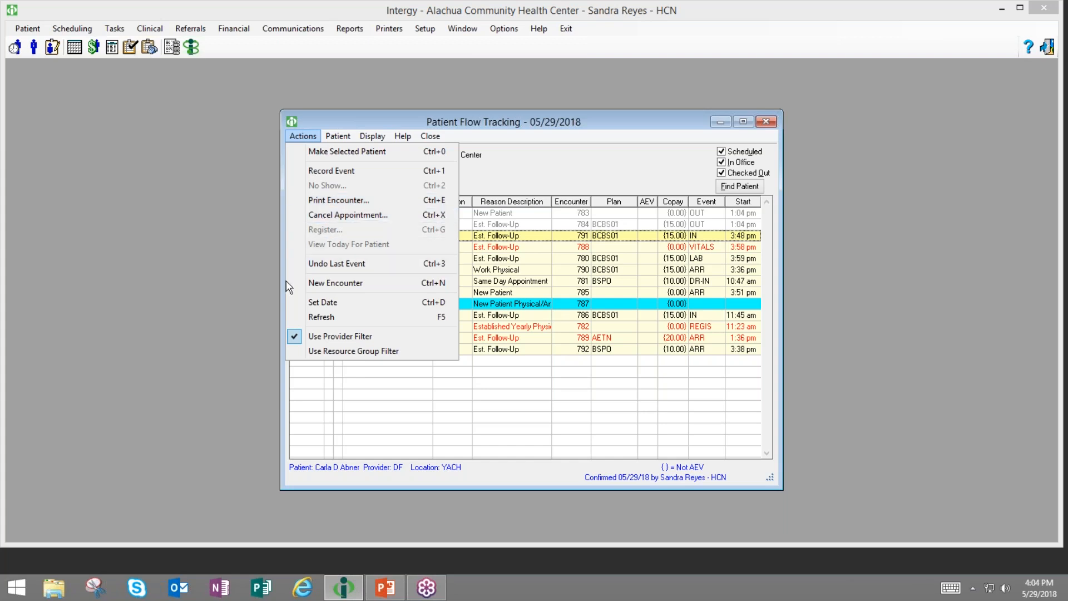
pyautogui.click(483, 170)
pyautogui.click(295, 138)
pyautogui.click(529, 167)
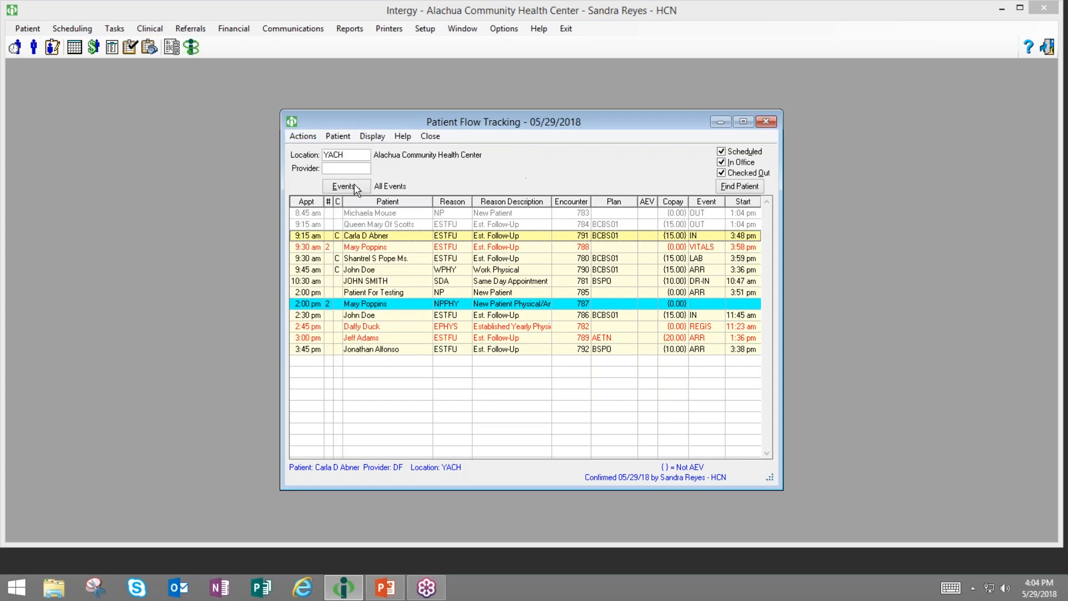
pyautogui.click(305, 137)
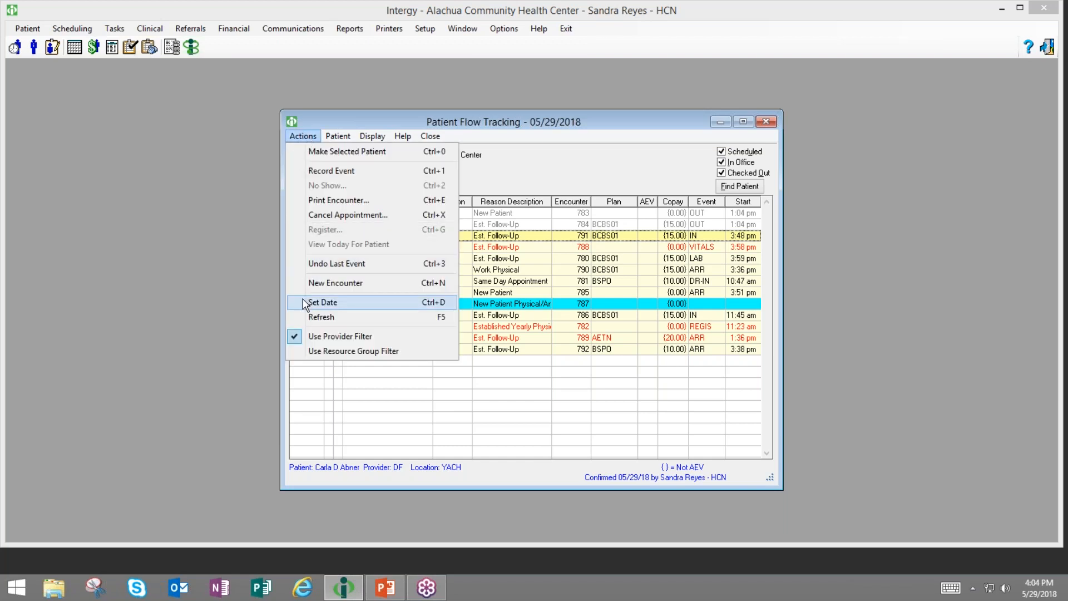
# - Set the board date to 05/15/2018, then to 05/07/2018, to view their empty boards
pyautogui.click(323, 302)
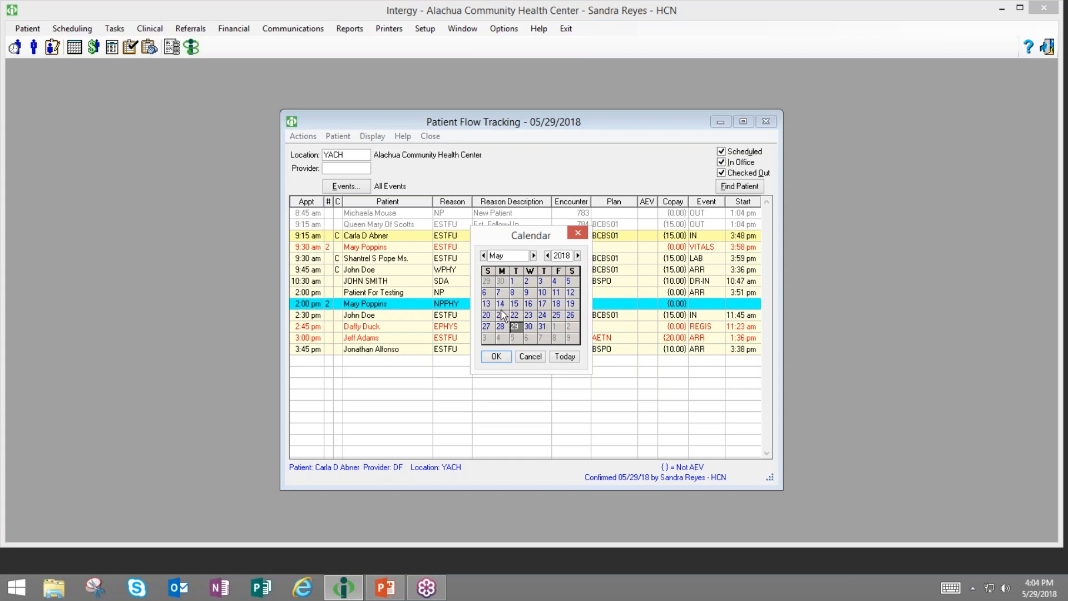
pyautogui.click(516, 304)
pyautogui.click(496, 357)
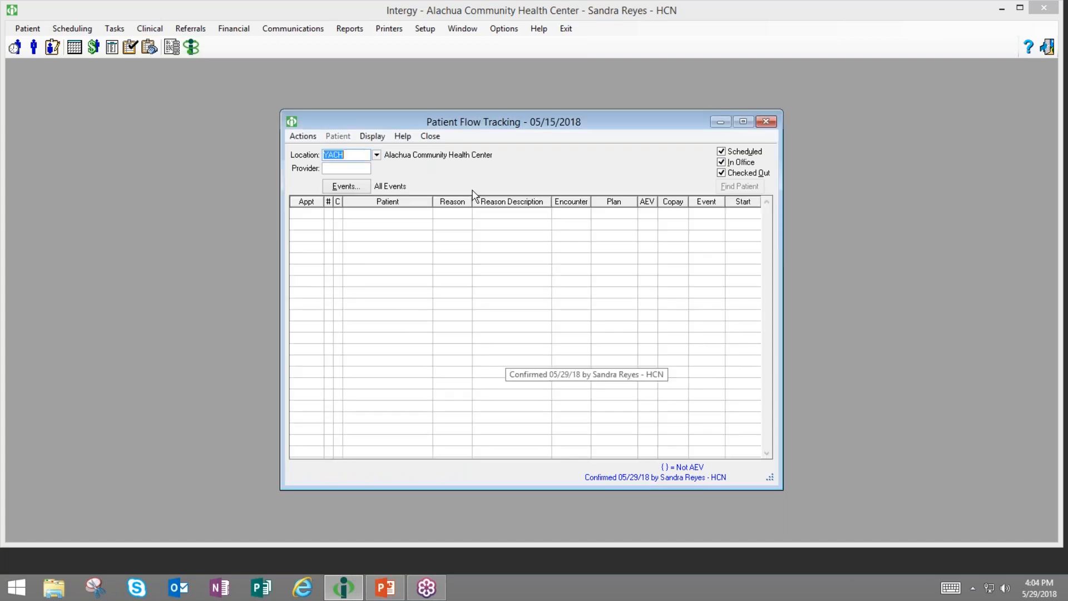
pyautogui.click(303, 139)
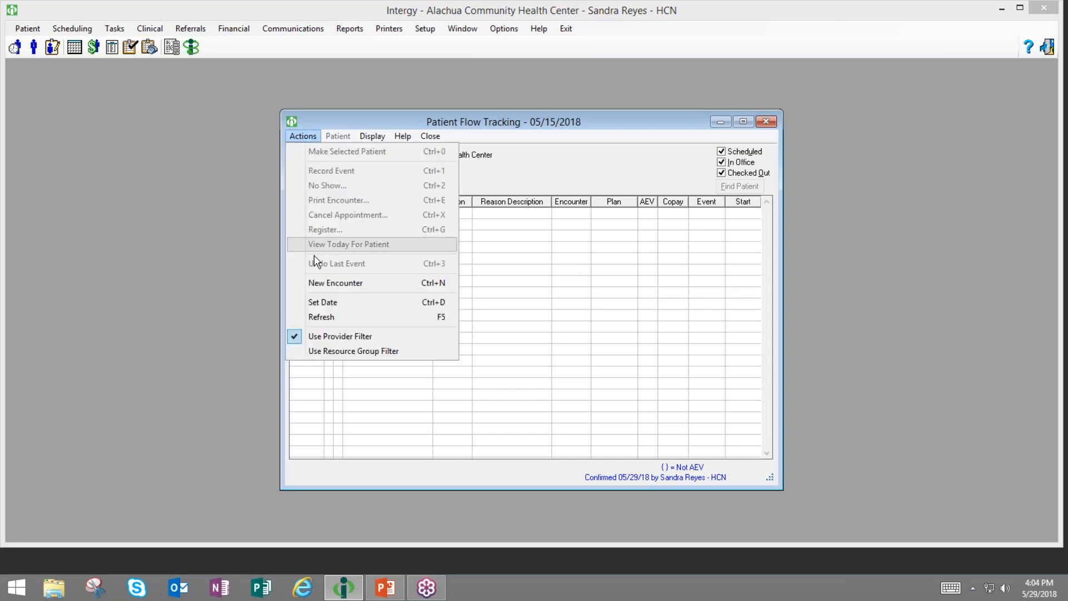
pyautogui.click(329, 303)
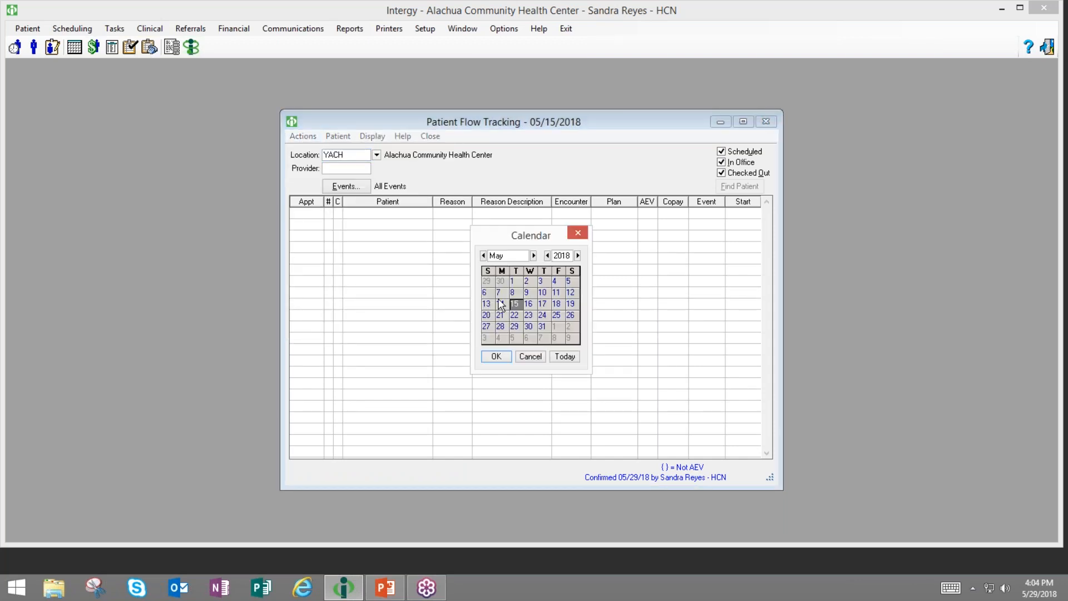
pyautogui.click(493, 355)
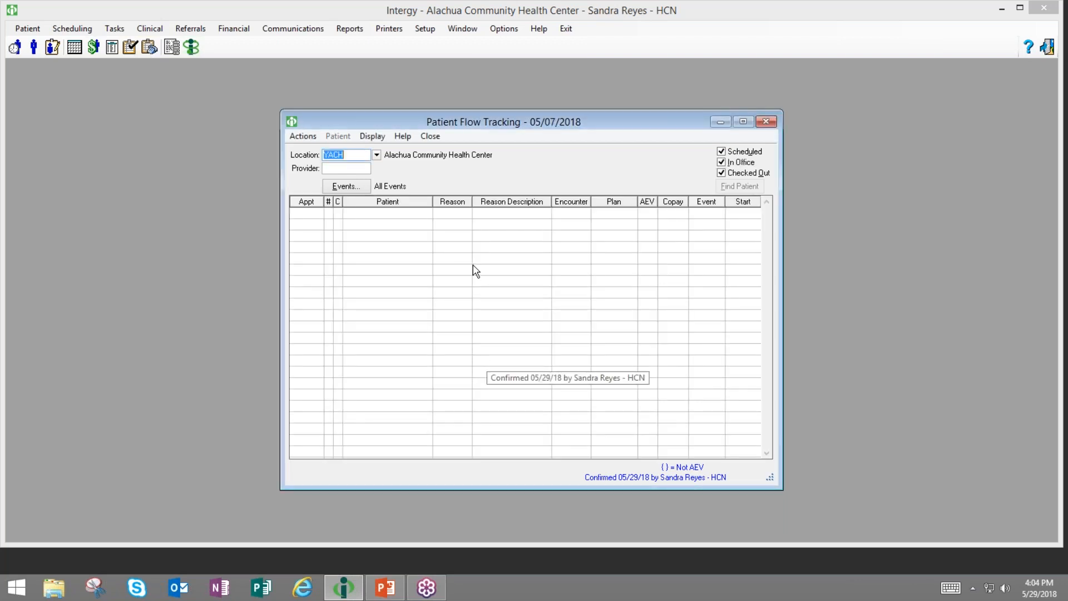
# - Set the board date back to today, 05/29/2018
pyautogui.click(303, 138)
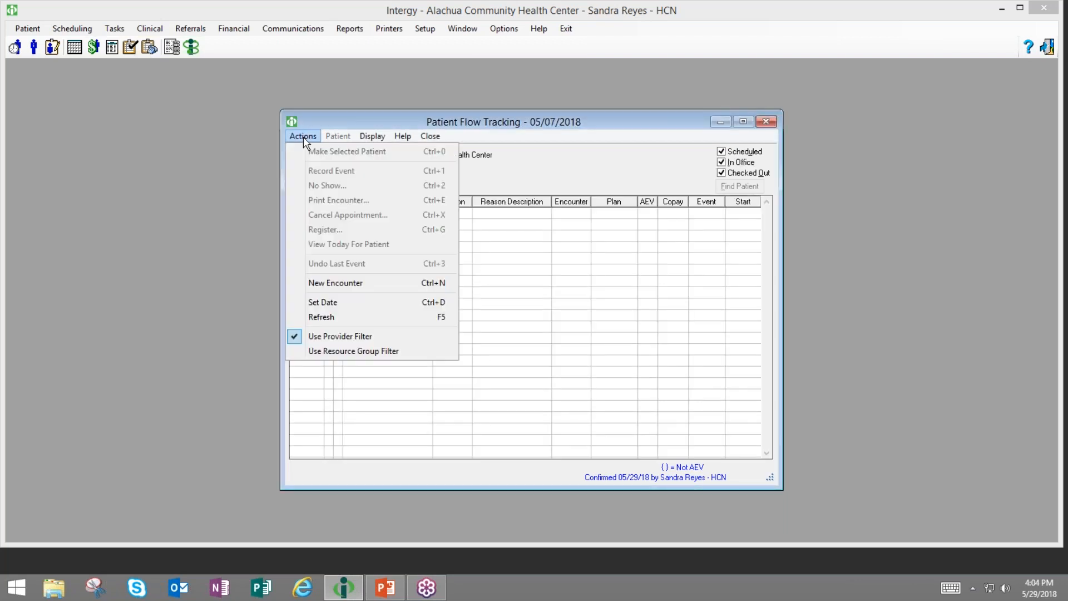
pyautogui.click(308, 303)
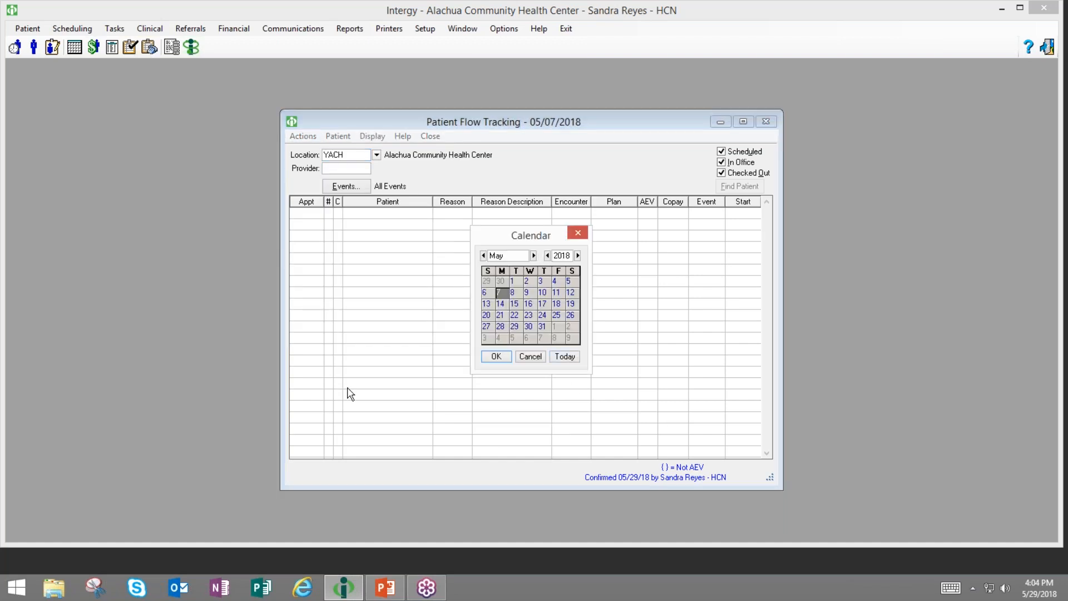
pyautogui.click(564, 358)
pyautogui.click(495, 357)
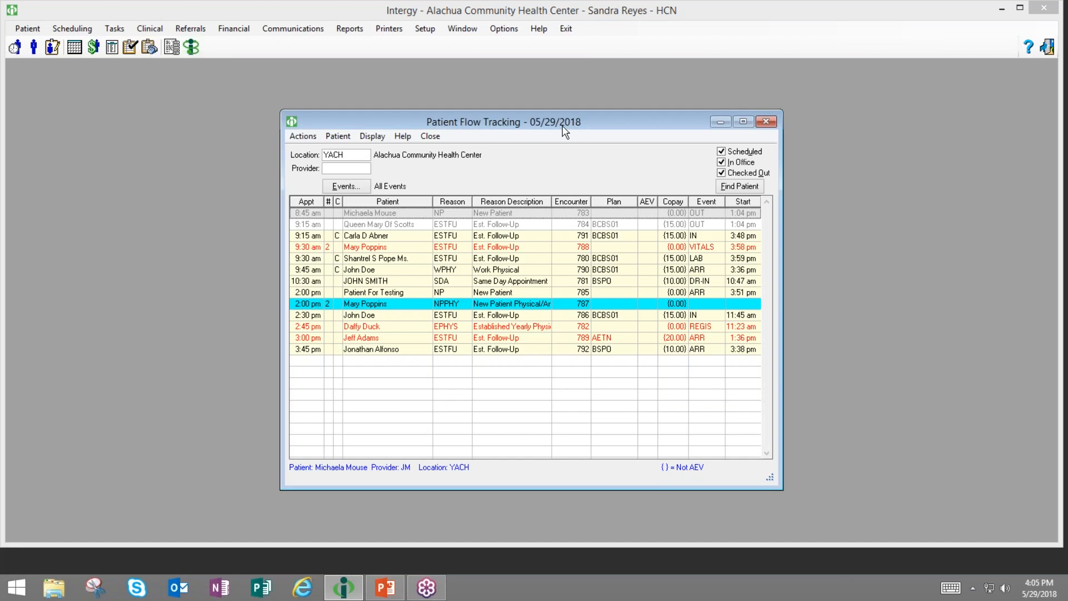
# - Choose Use Provider Filter in Actions so the Provider field replaces the Group filter
pyautogui.click(308, 138)
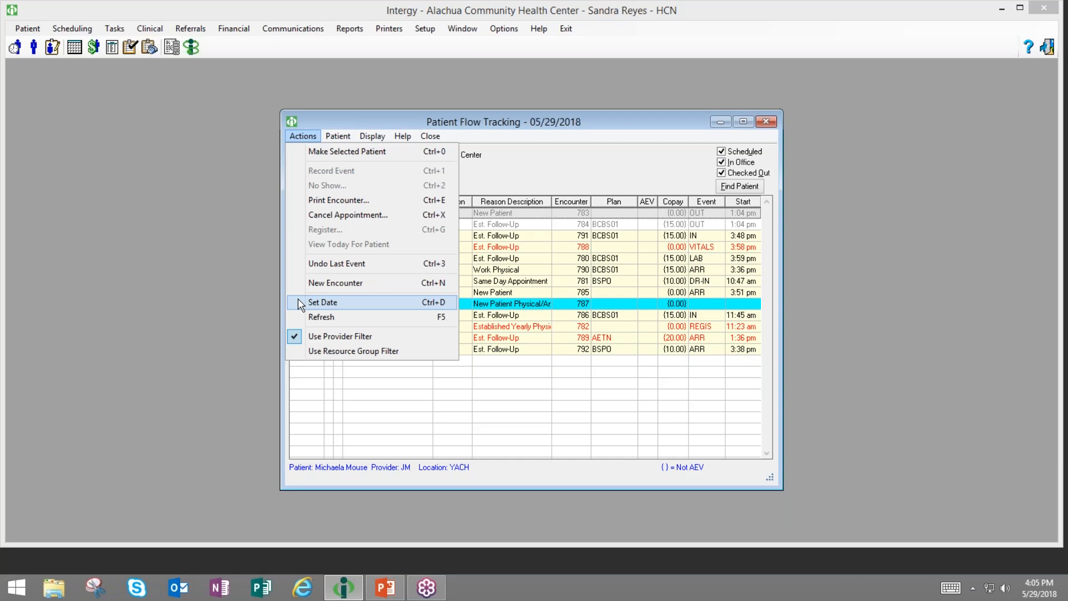
pyautogui.click(348, 399)
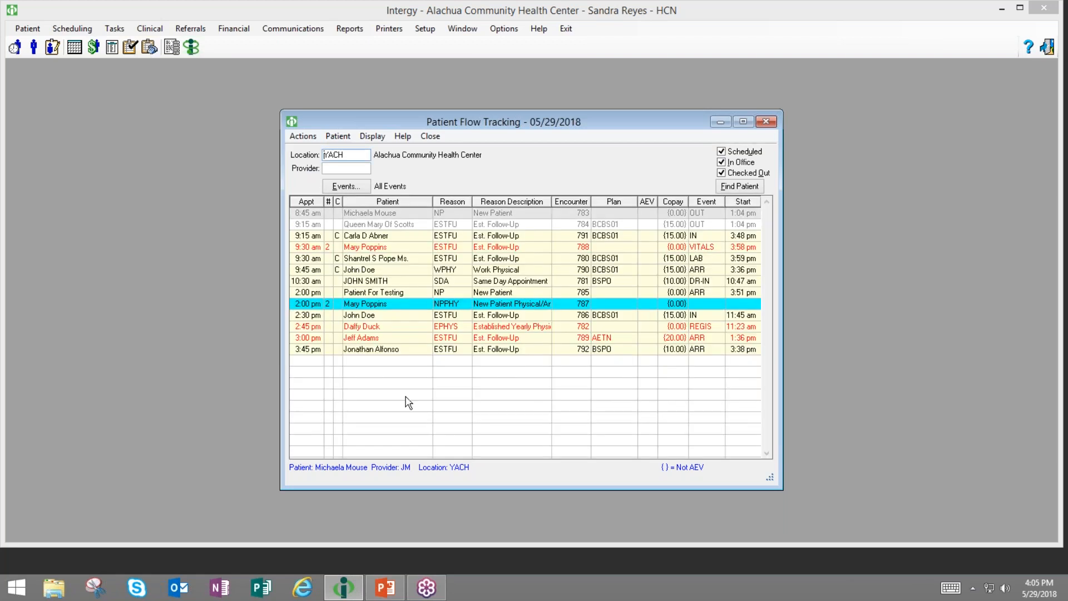
pyautogui.click(301, 137)
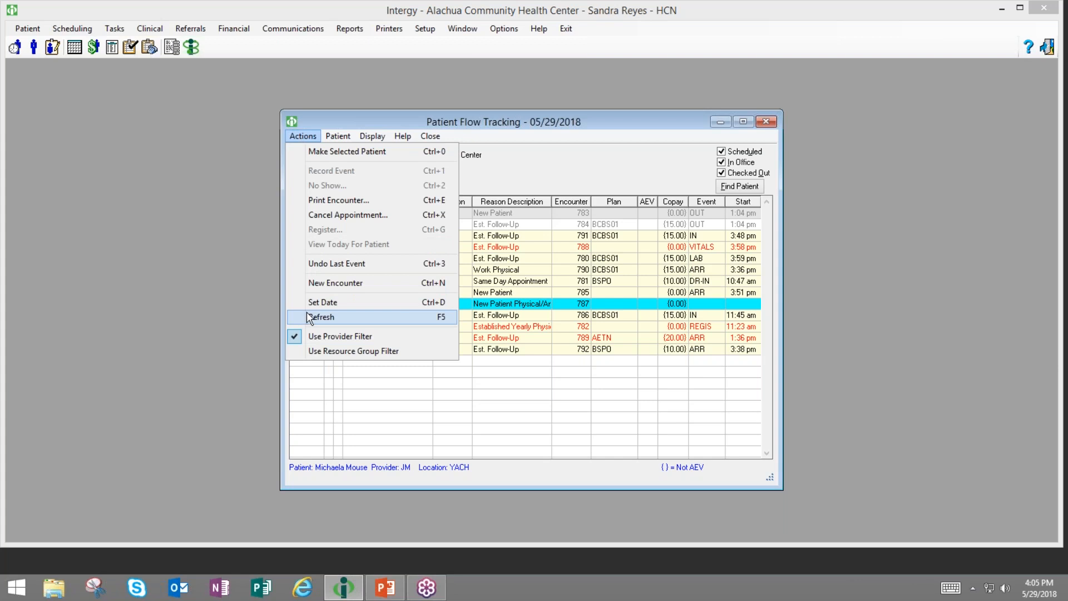
pyautogui.click(310, 353)
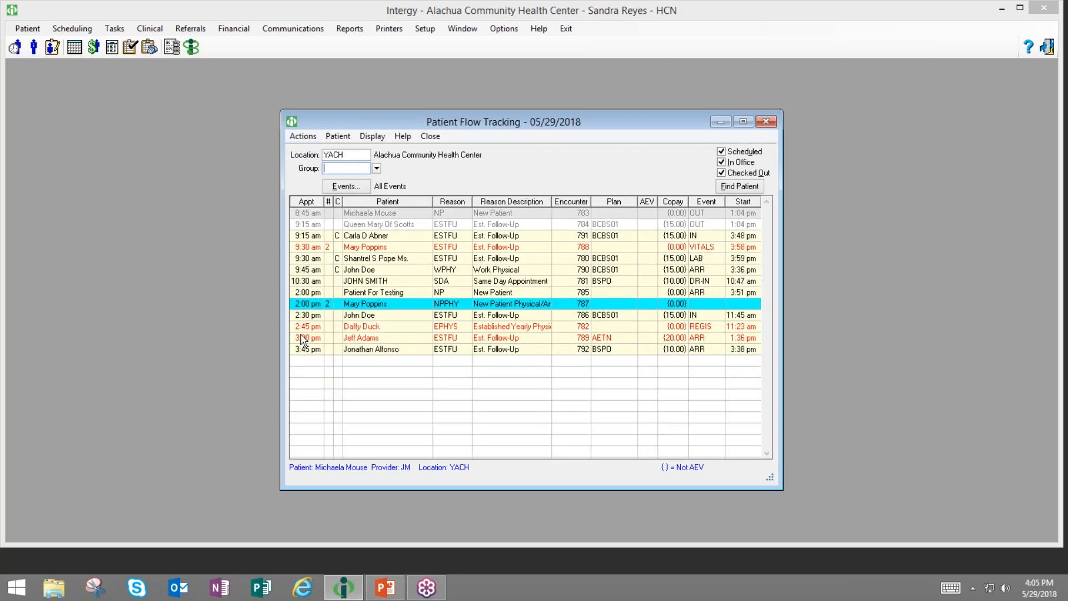
pyautogui.click(304, 138)
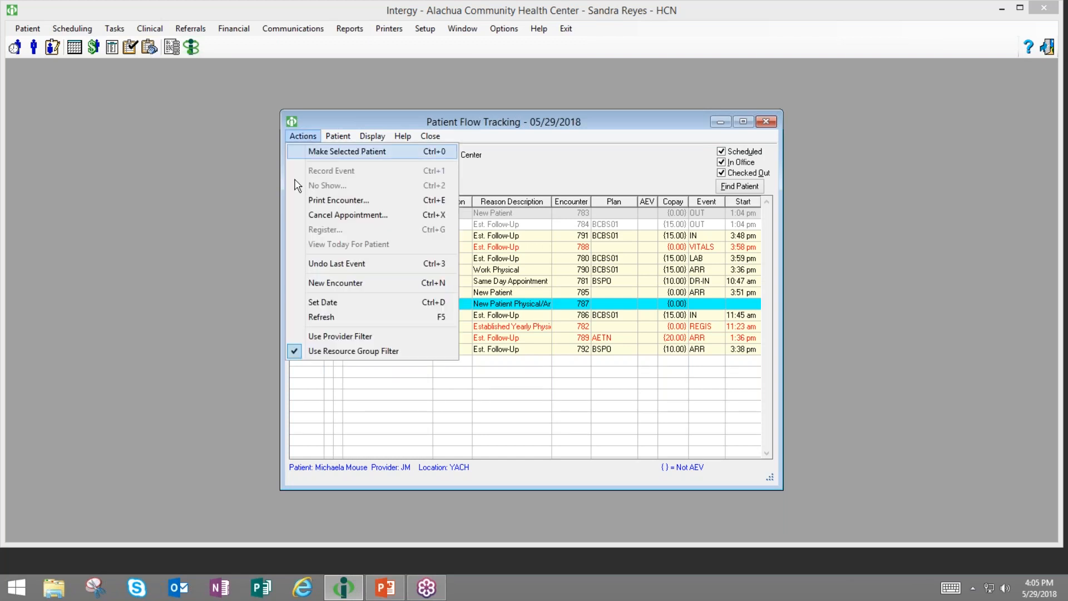
pyautogui.click(301, 337)
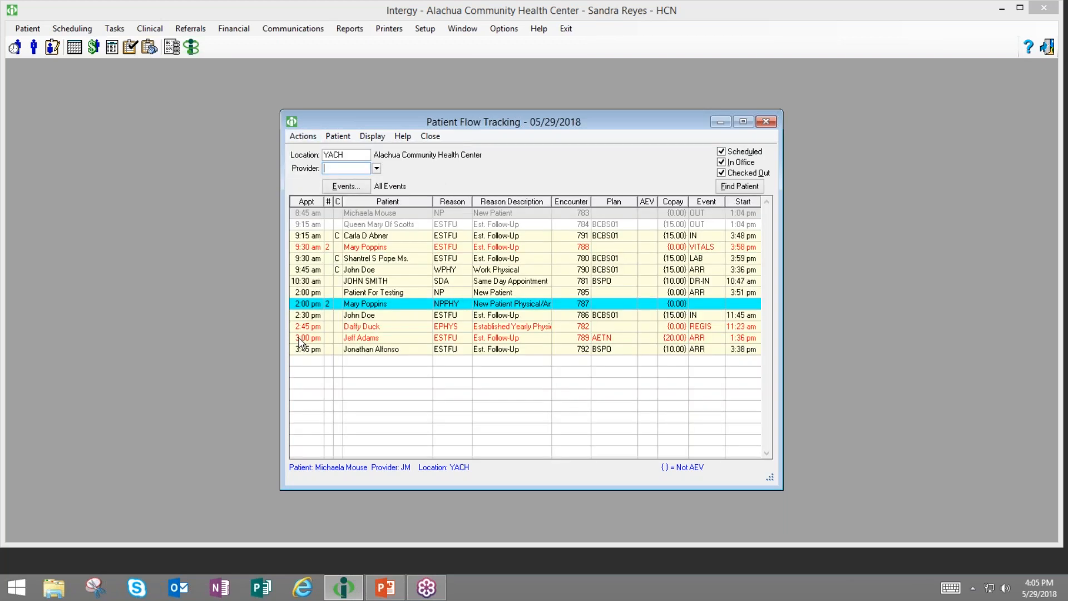
pyautogui.click(338, 136)
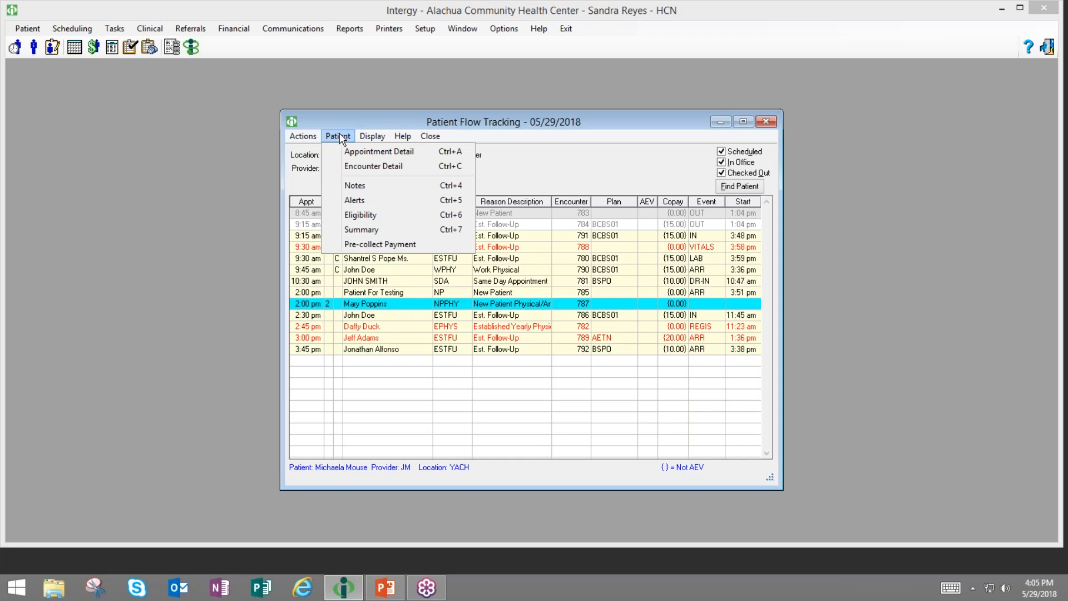
pyautogui.click(371, 355)
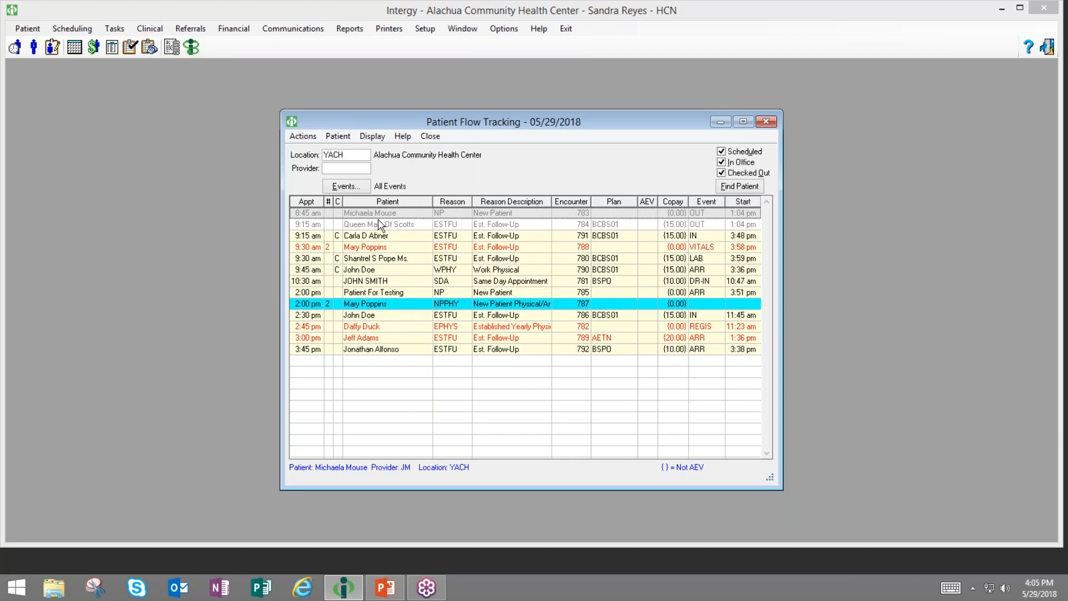
pyautogui.click(341, 136)
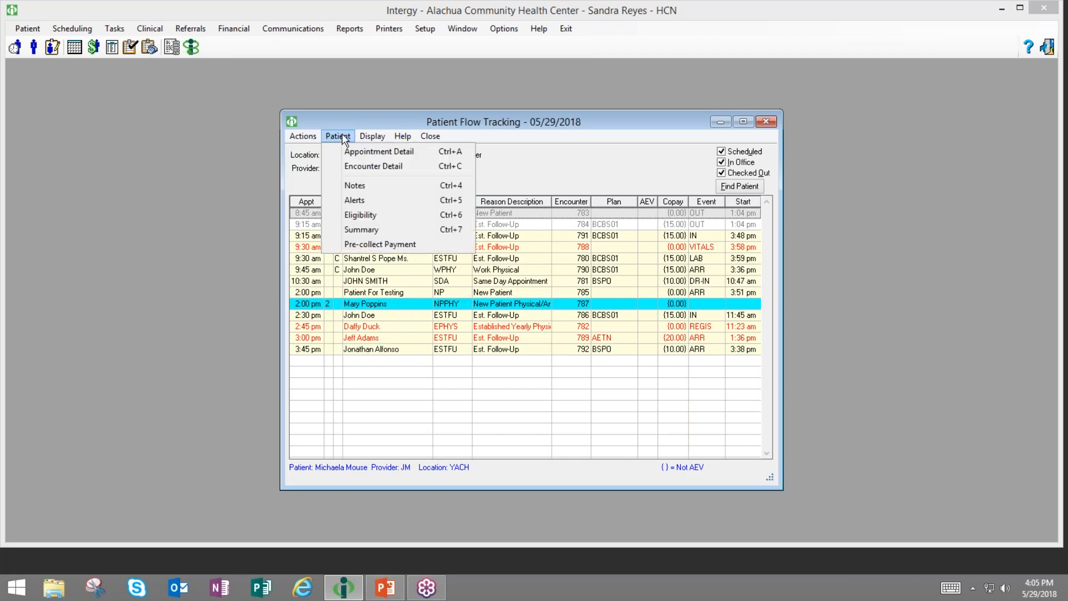
pyautogui.click(378, 151)
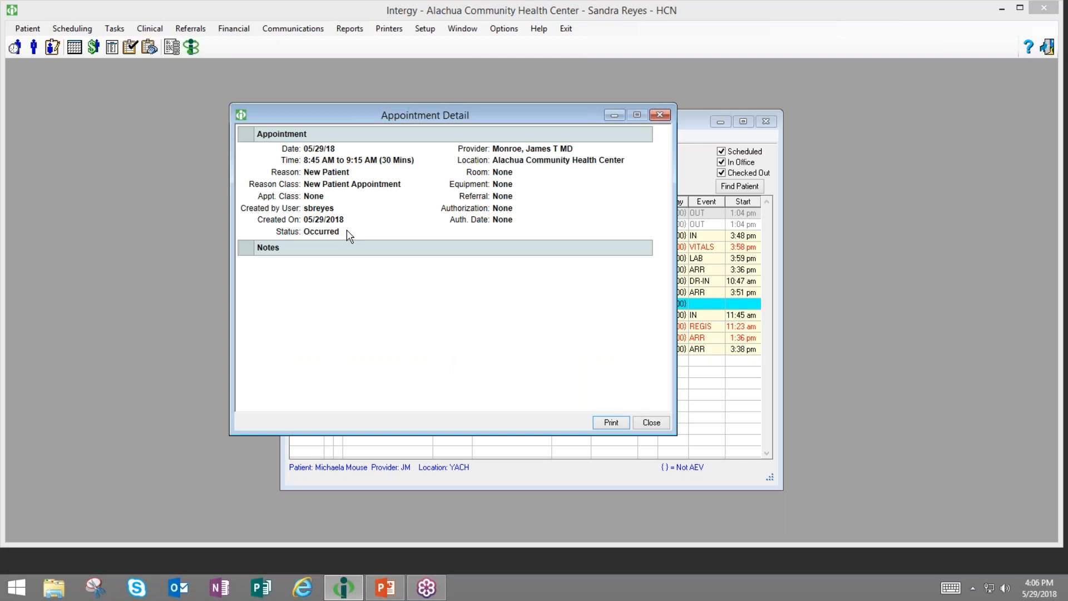
pyautogui.click(649, 423)
pyautogui.click(336, 137)
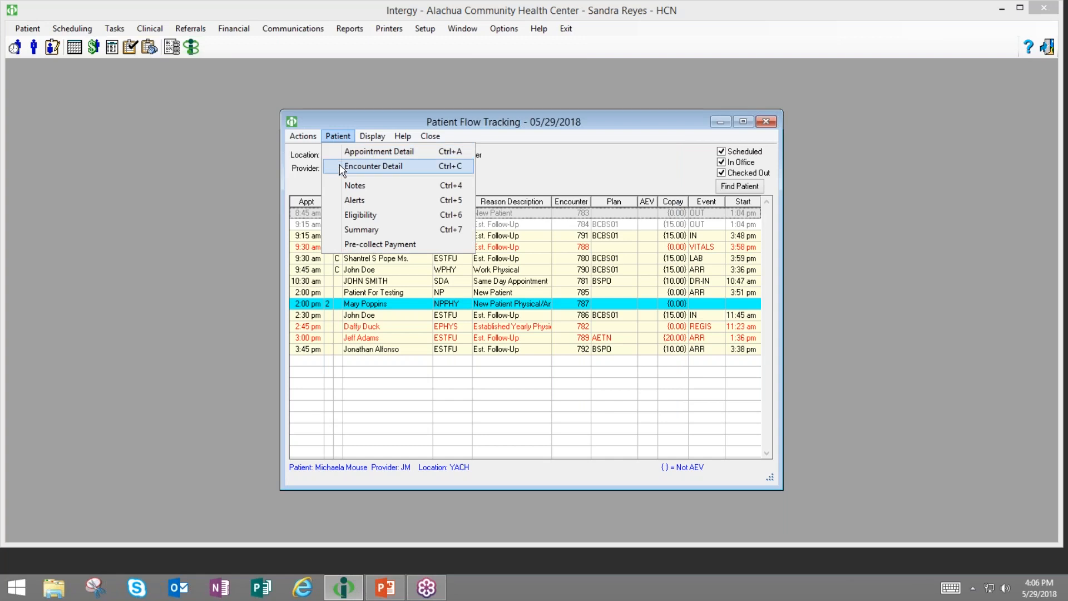
pyautogui.click(338, 231)
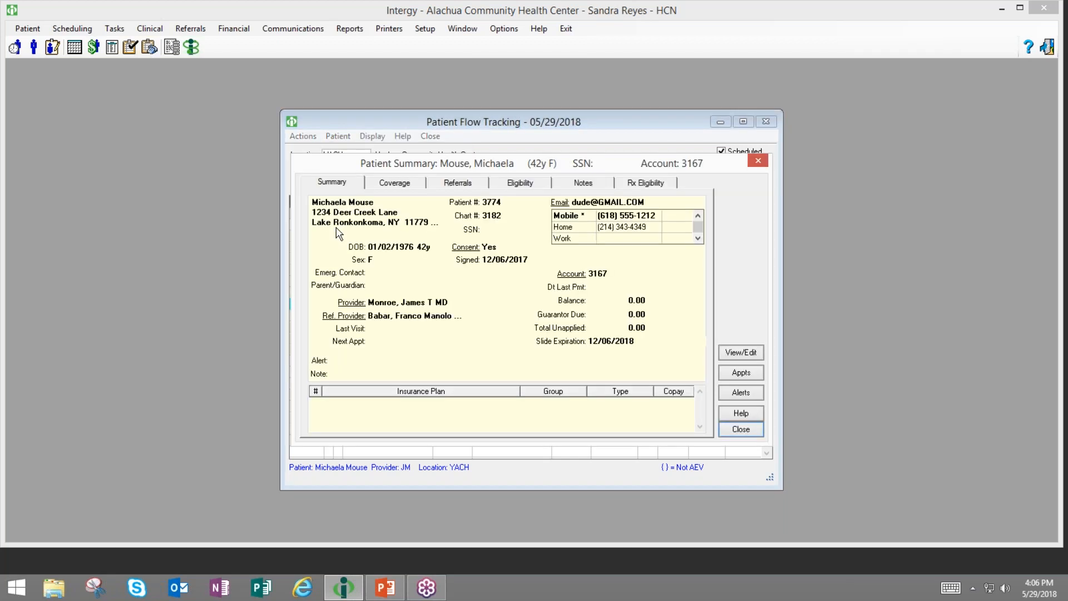
pyautogui.click(401, 186)
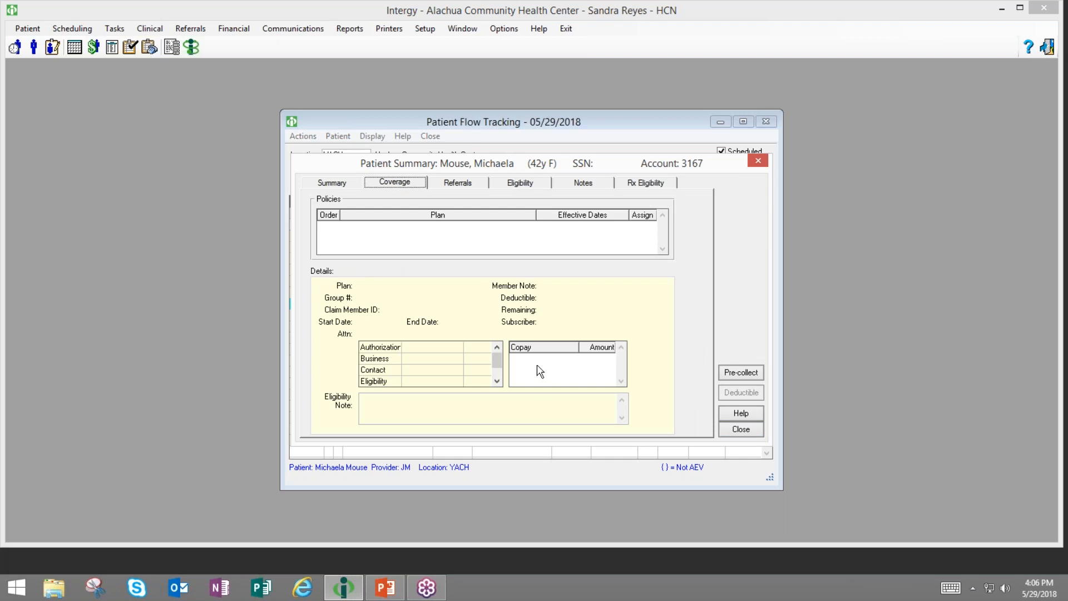
pyautogui.click(747, 429)
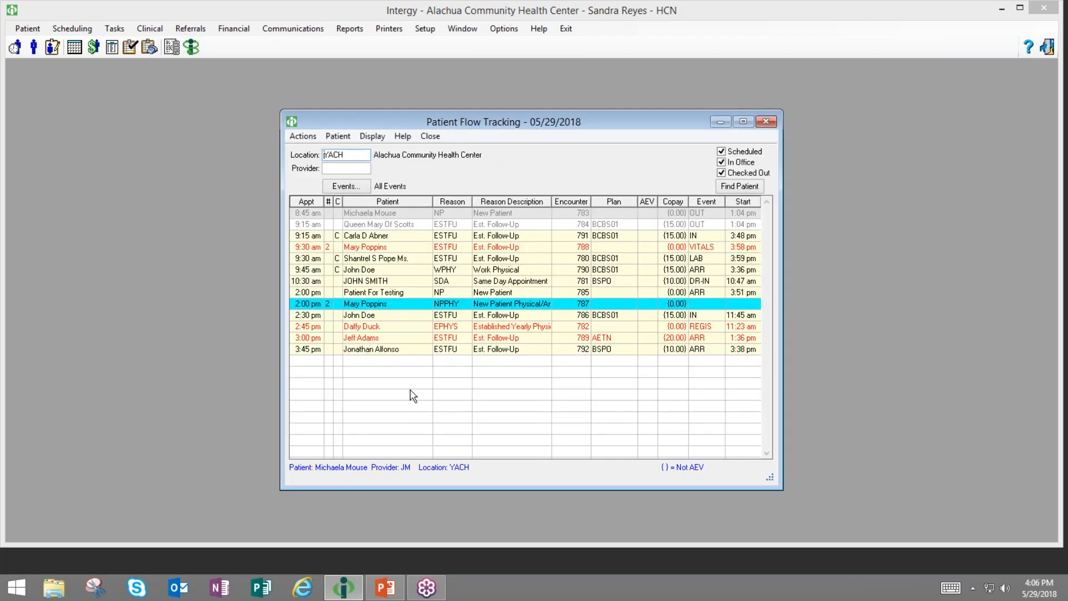
pyautogui.click(349, 237)
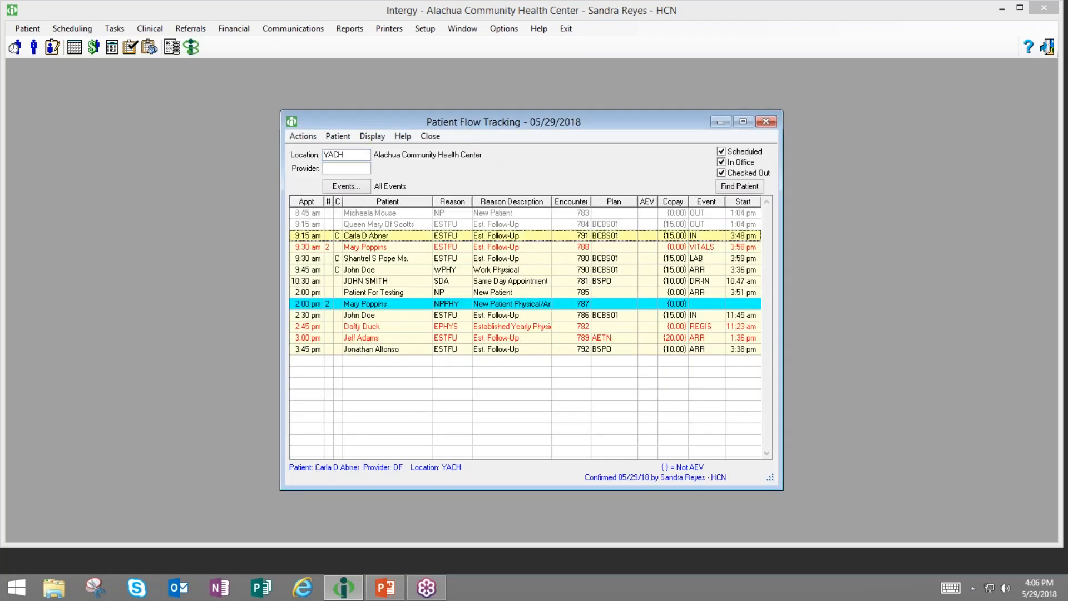
pyautogui.click(338, 137)
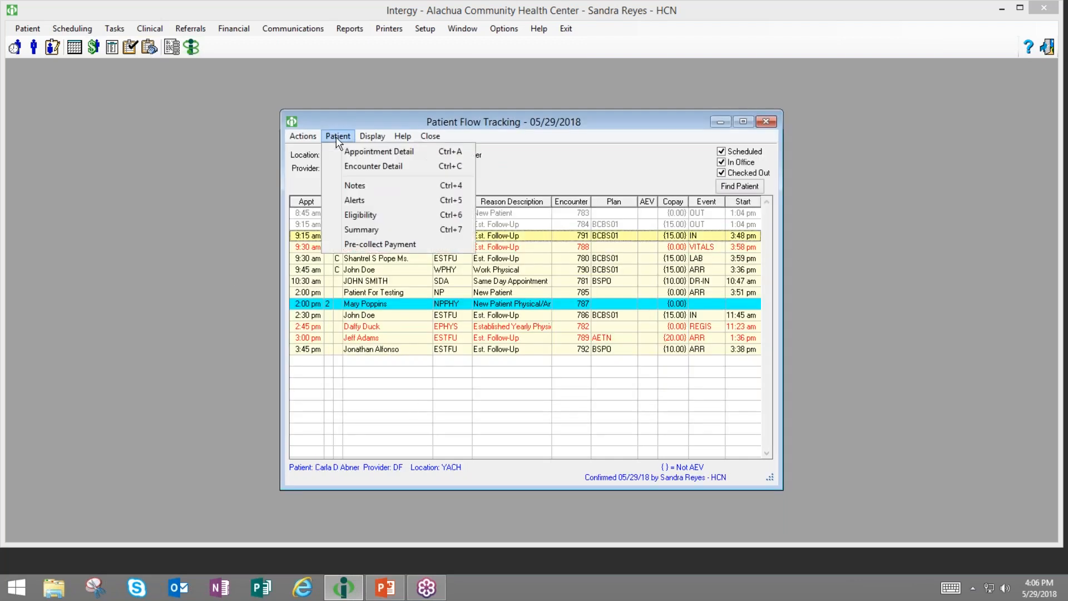
pyautogui.click(351, 229)
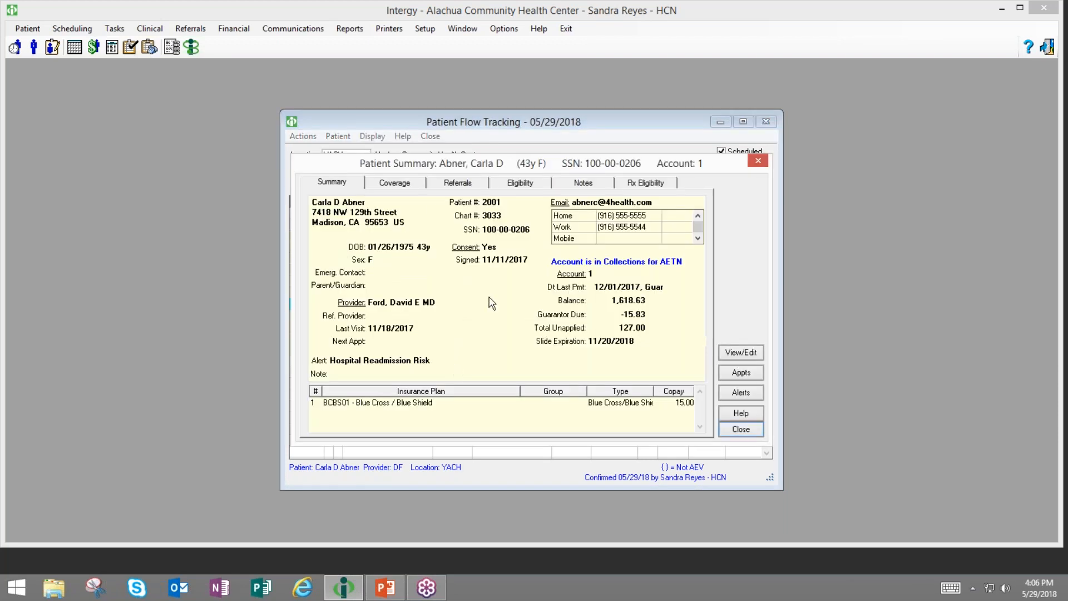
pyautogui.click(396, 184)
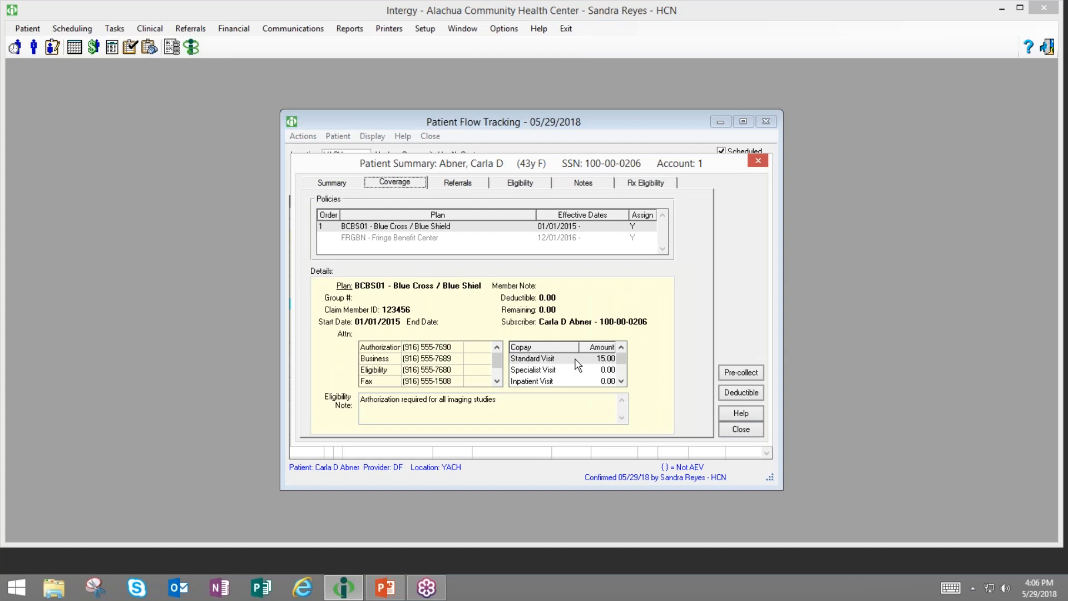
pyautogui.click(574, 370)
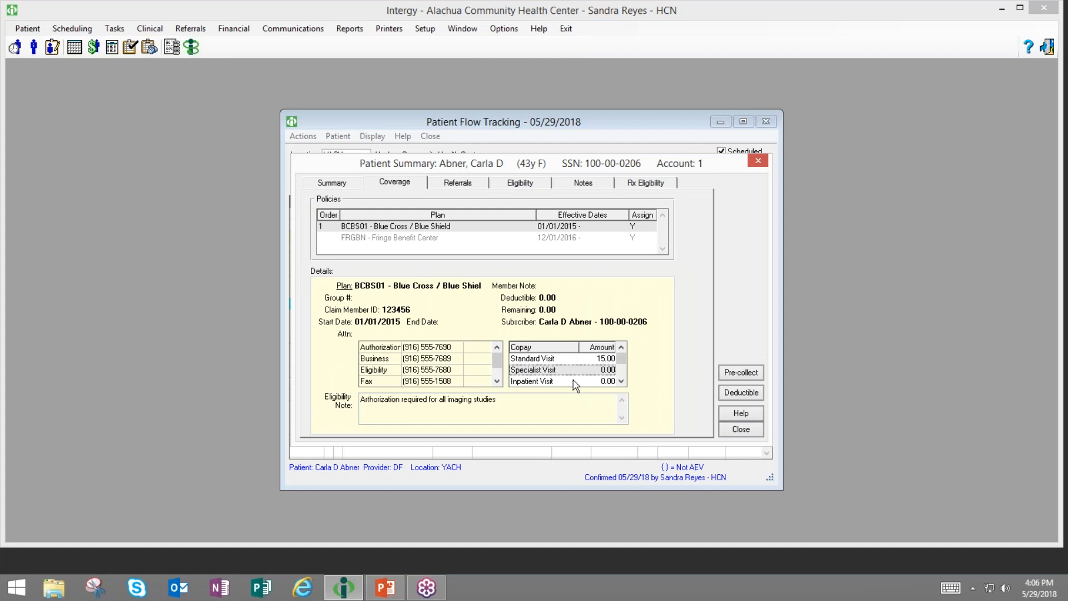
pyautogui.click(559, 358)
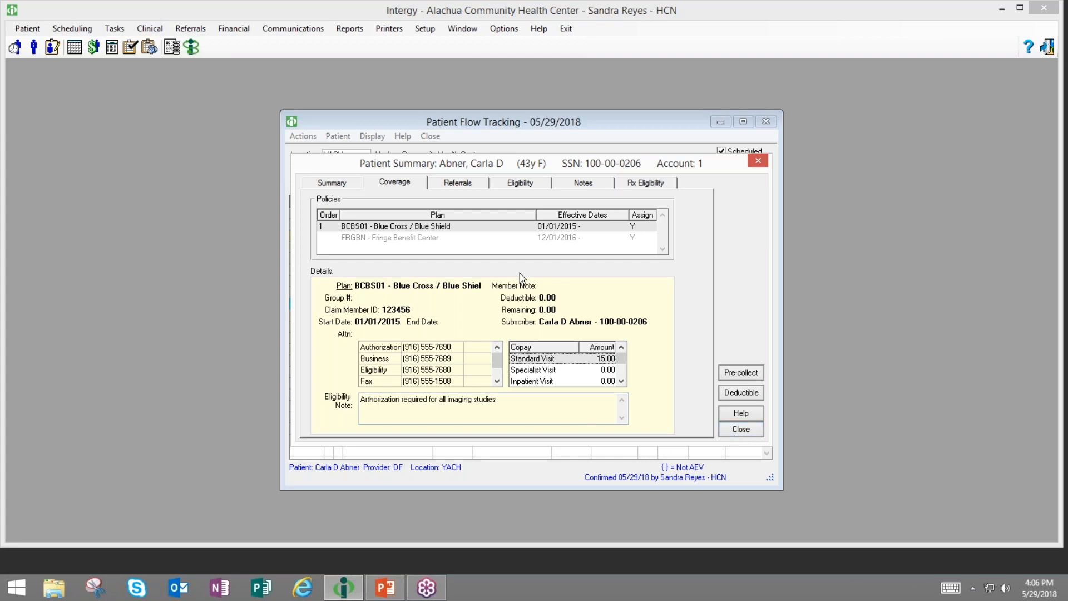
pyautogui.click(733, 433)
pyautogui.click(373, 136)
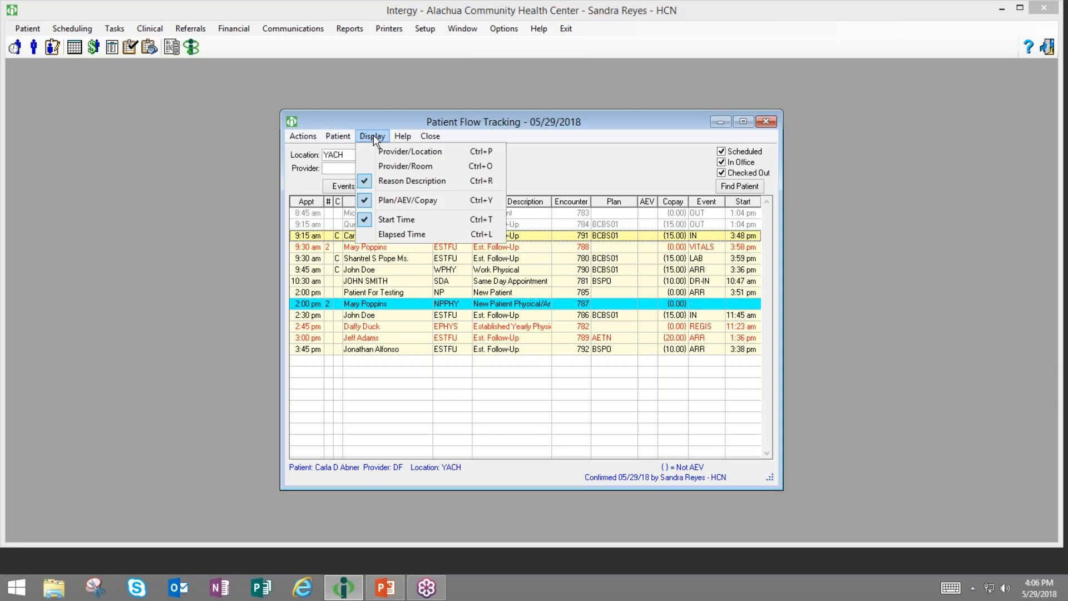
# - Mark the 2:00 pm NPPHY appointment as a No Show and confirm with Yes
pyautogui.click(373, 136)
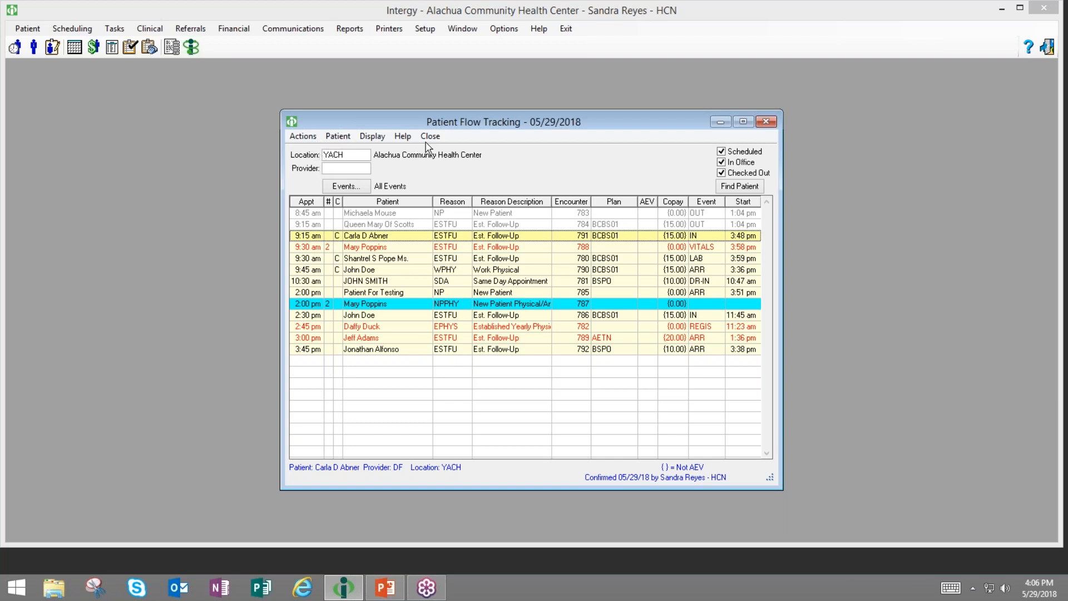
pyautogui.rightClick(489, 236)
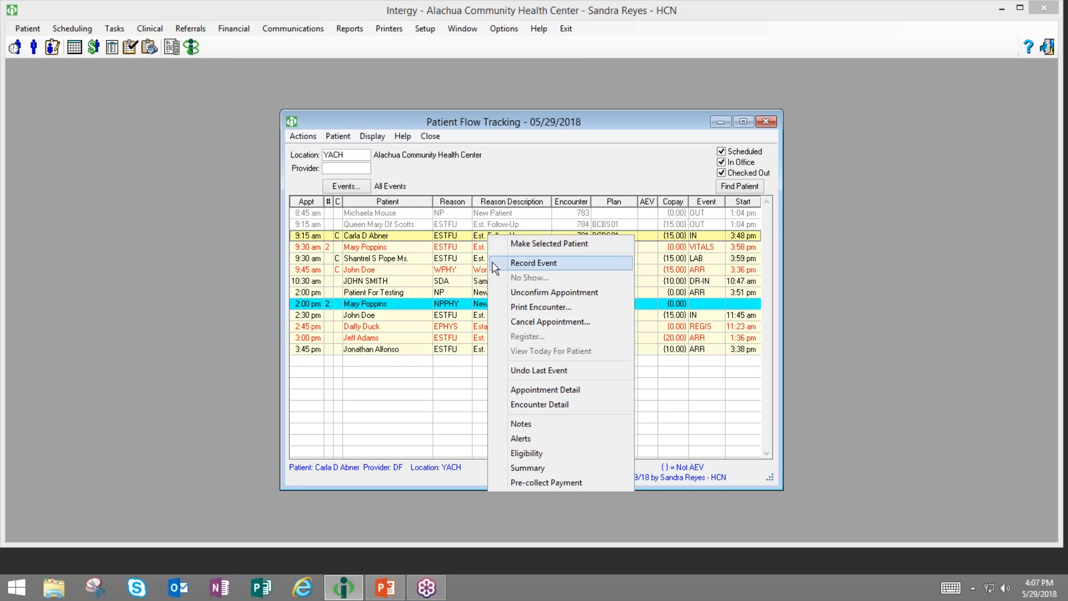
pyautogui.click(437, 366)
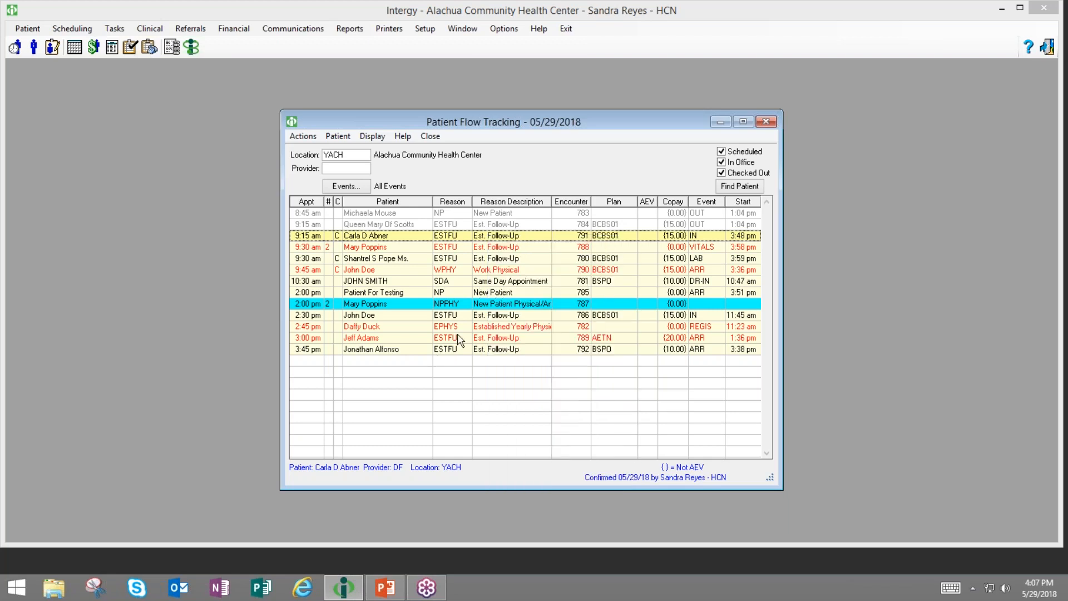
pyautogui.click(483, 308)
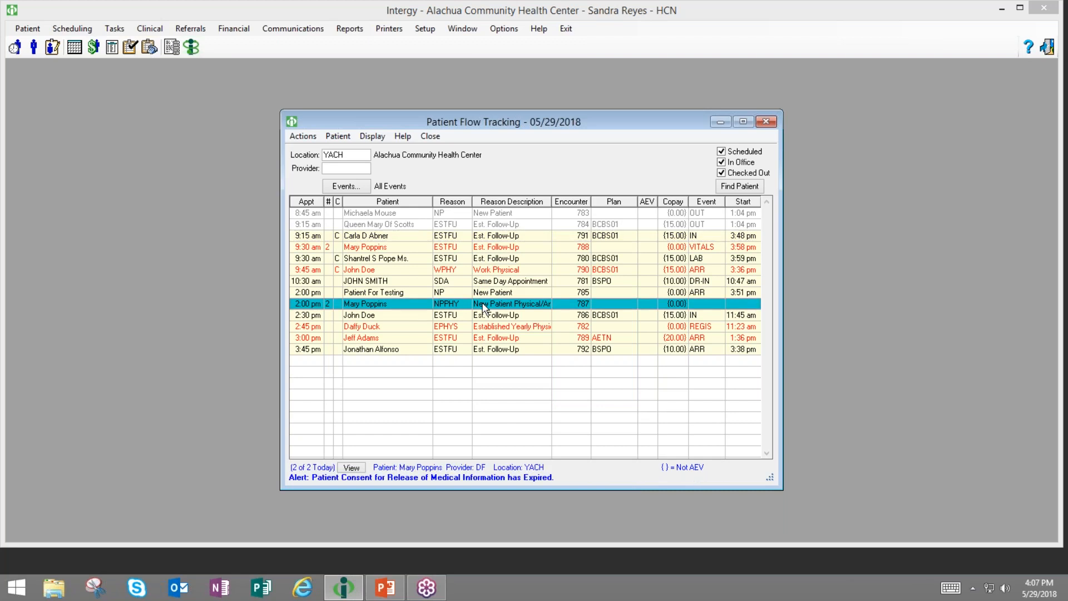
pyautogui.rightClick(483, 306)
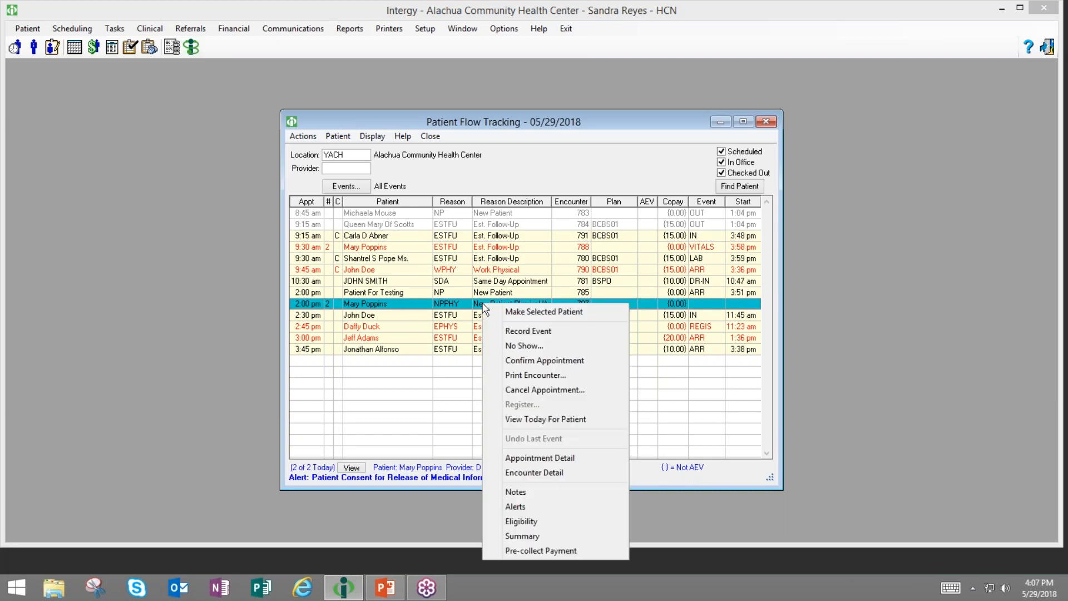
pyautogui.click(496, 350)
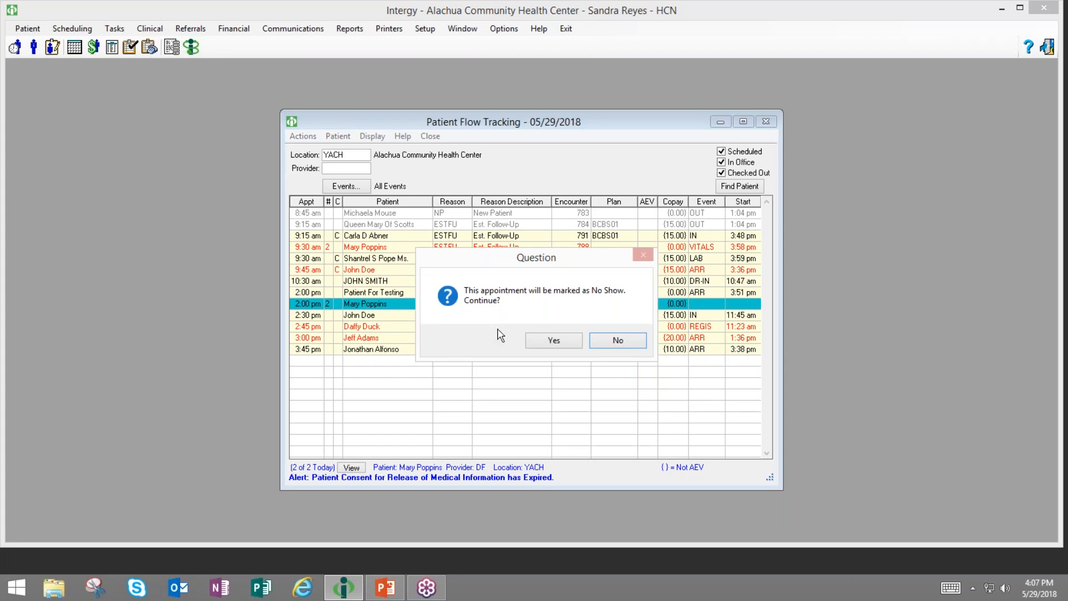
pyautogui.click(548, 340)
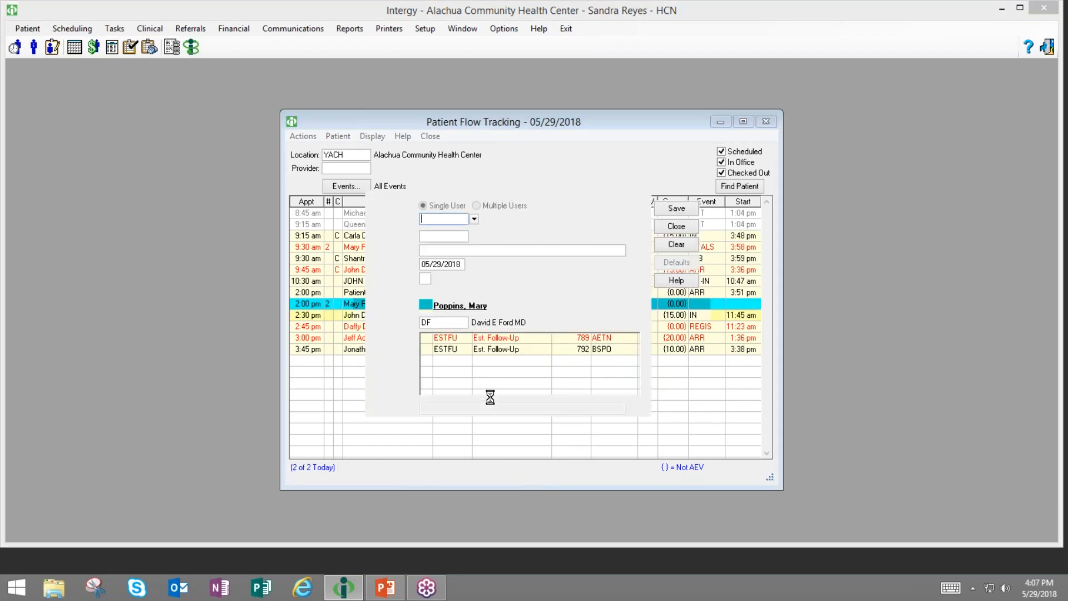
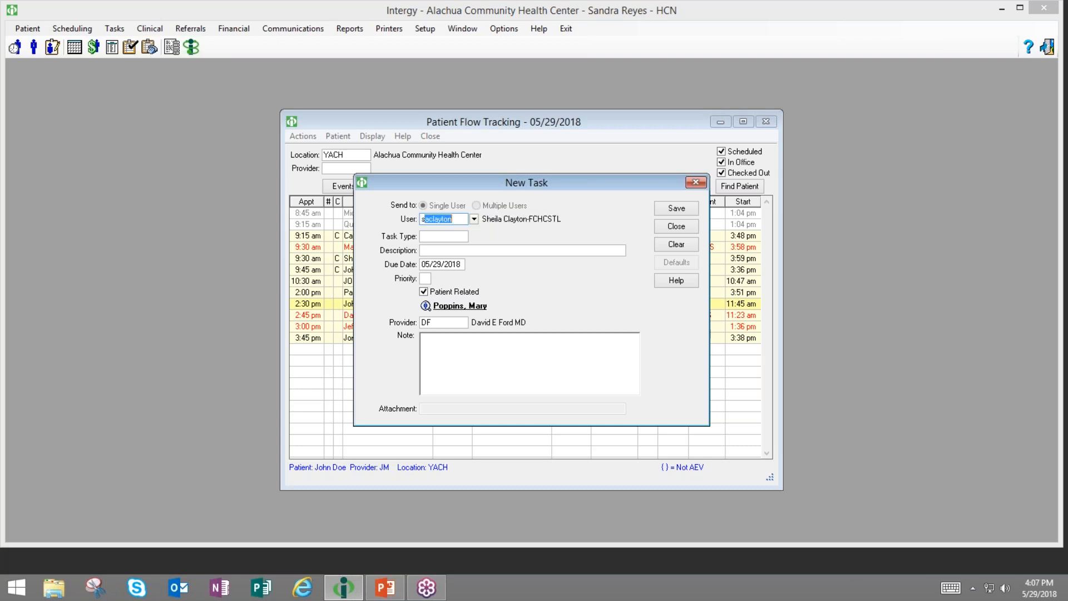
# - Create a Medium-priority NOSHOW task for the selected user, save it, and close the form
pyautogui.press('Tab')
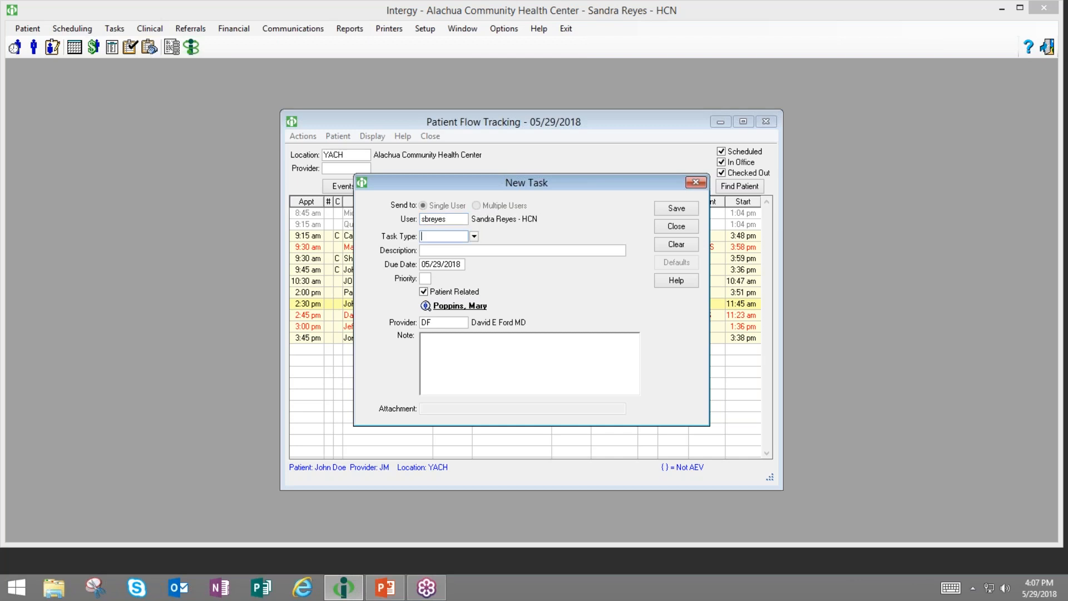
pyautogui.write('NOSHOW')
pyautogui.press('Tab')
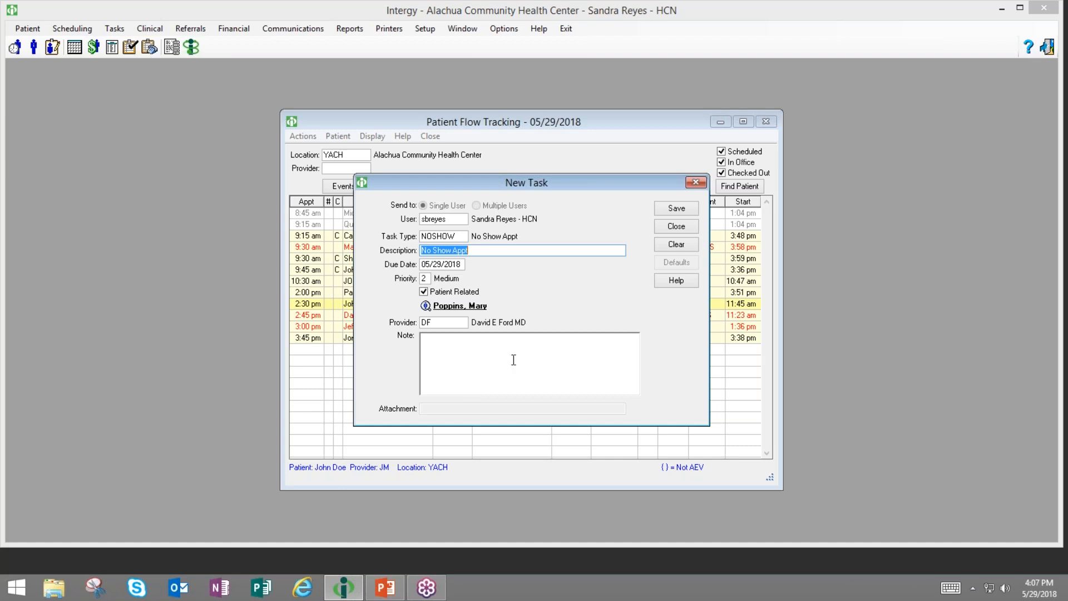
pyautogui.click(660, 213)
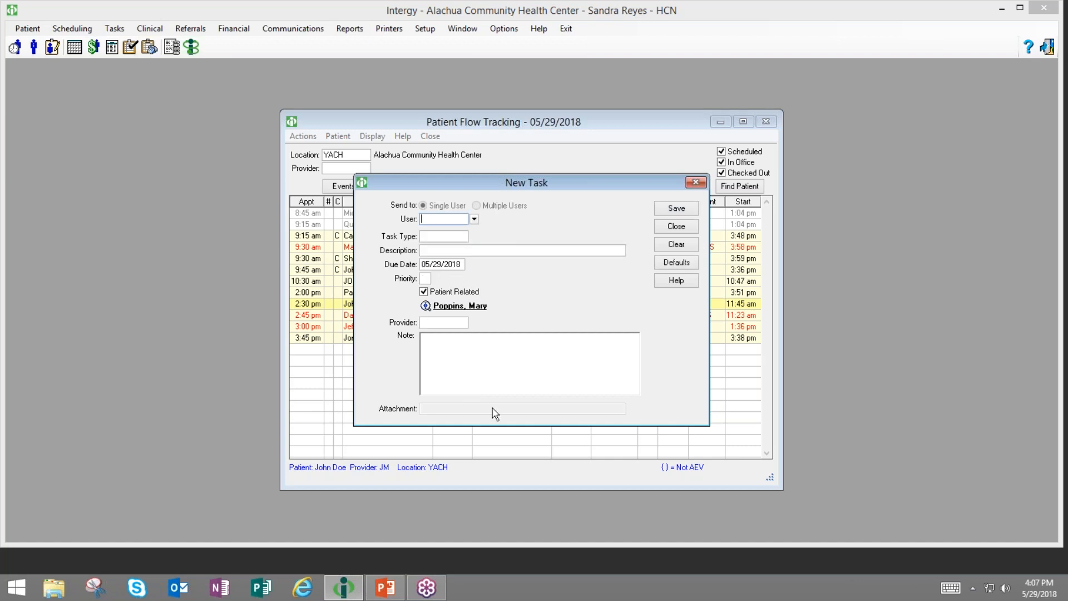
pyautogui.click(676, 226)
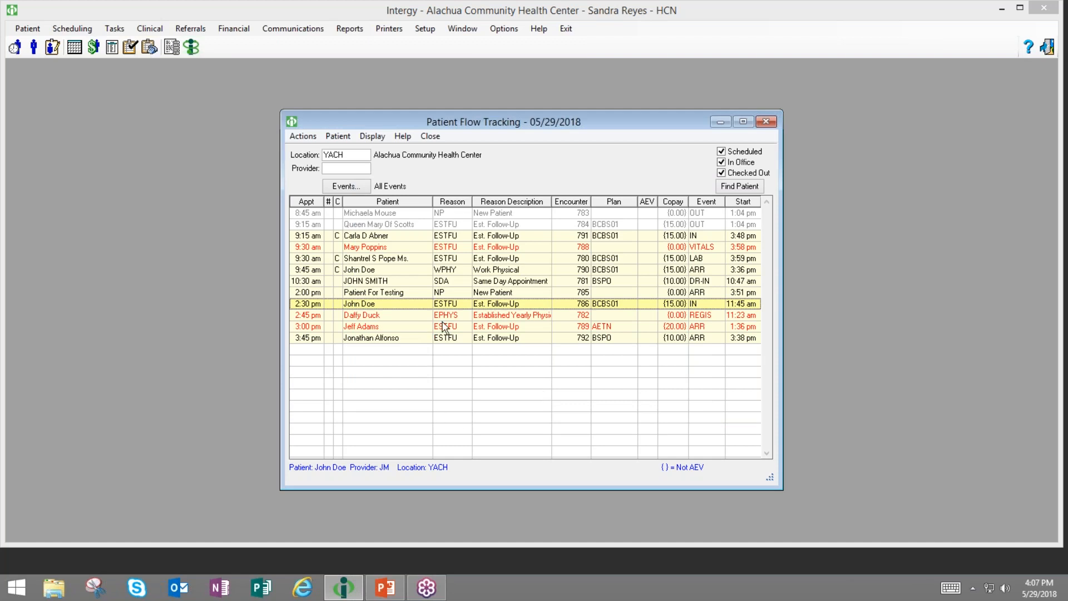
# - Look over the afternoon rows' actions, then choose Register... for the overdue 2:45 pm patient
pyautogui.rightClick(484, 318)
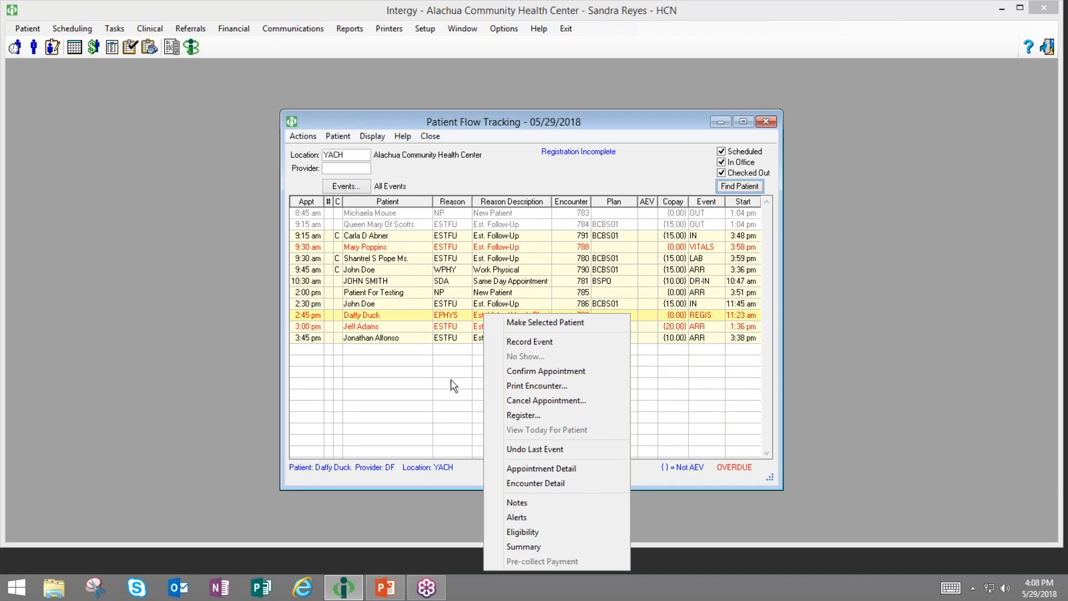
pyautogui.click(478, 296)
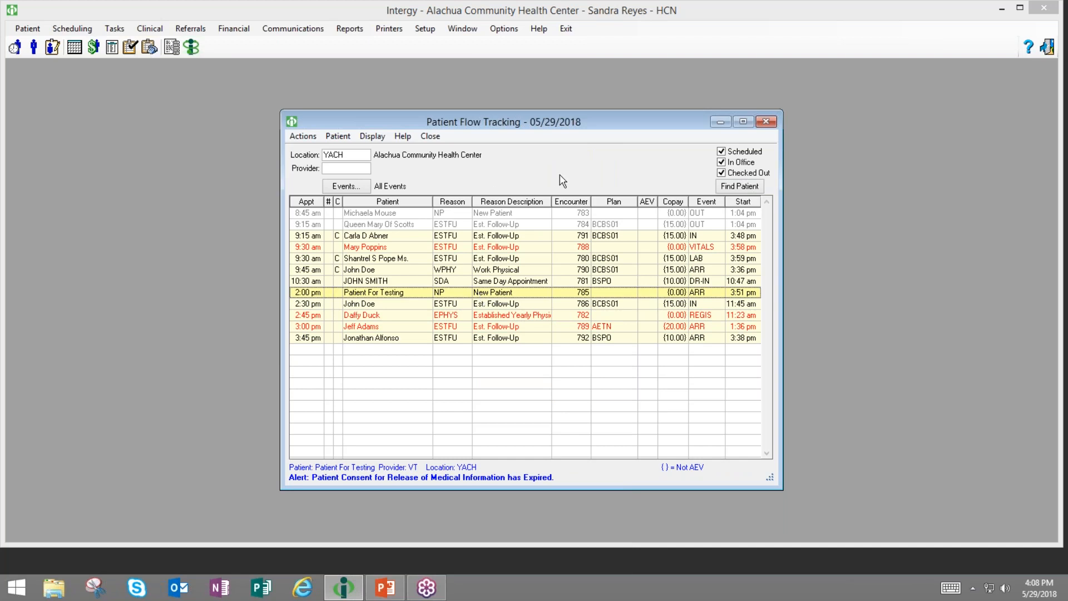
pyautogui.click(506, 316)
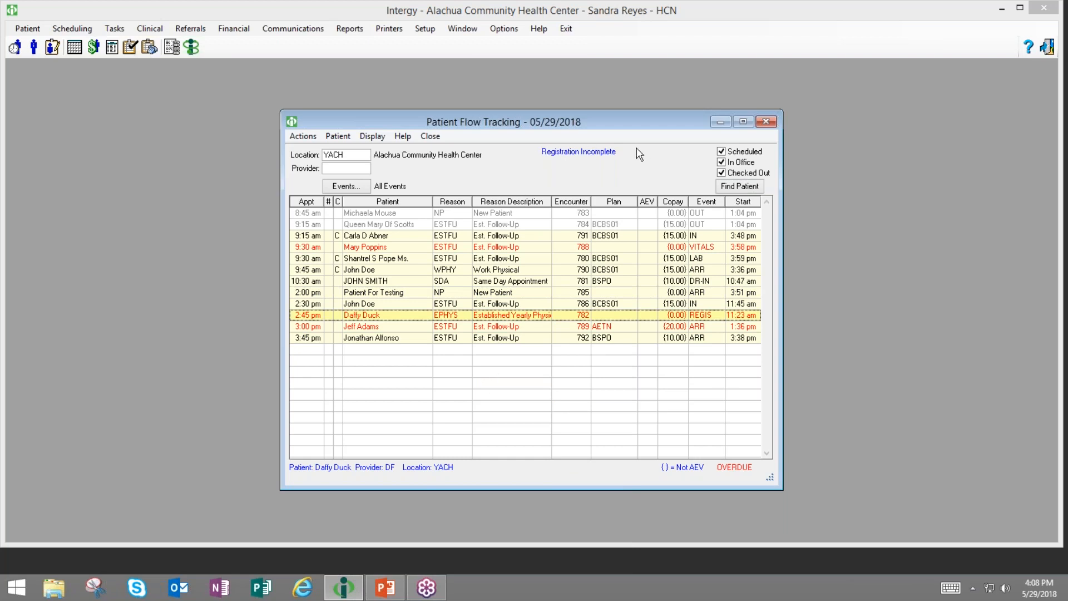
pyautogui.click(478, 305)
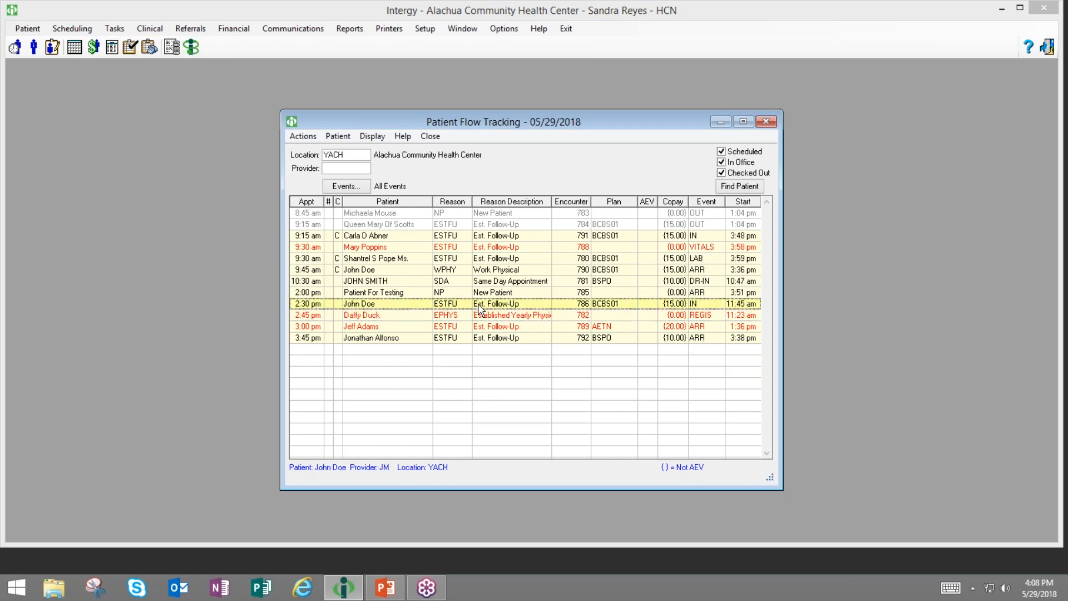
pyautogui.rightClick(481, 308)
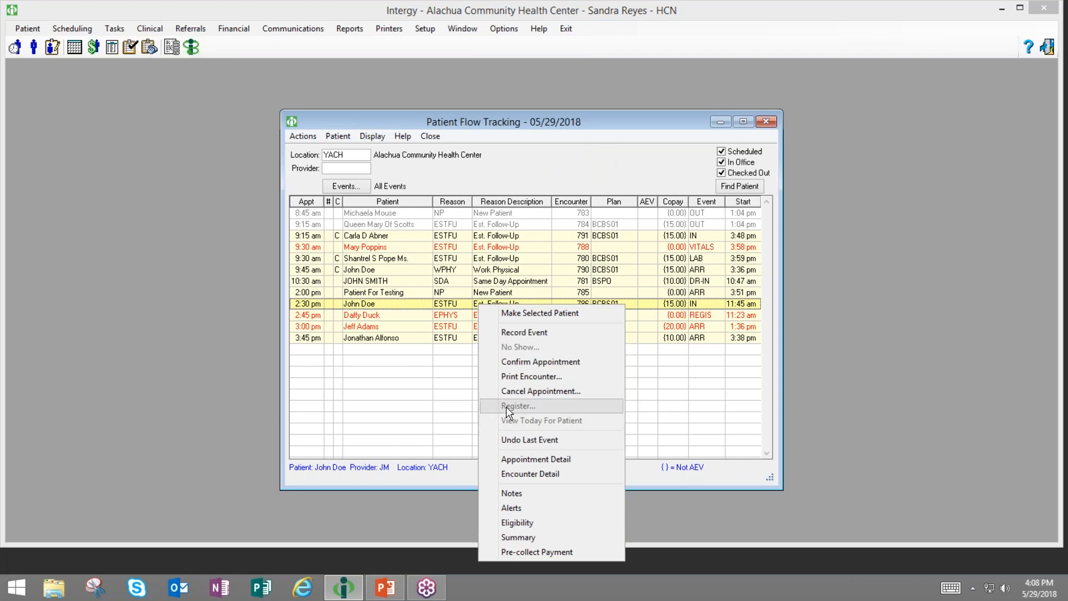
pyautogui.click(443, 441)
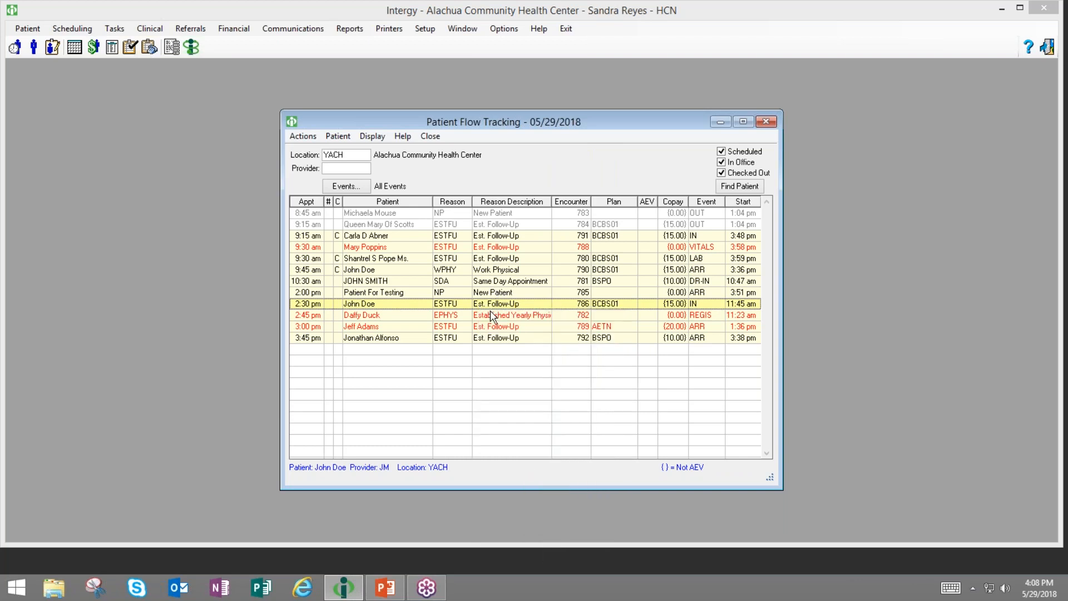
pyautogui.click(493, 316)
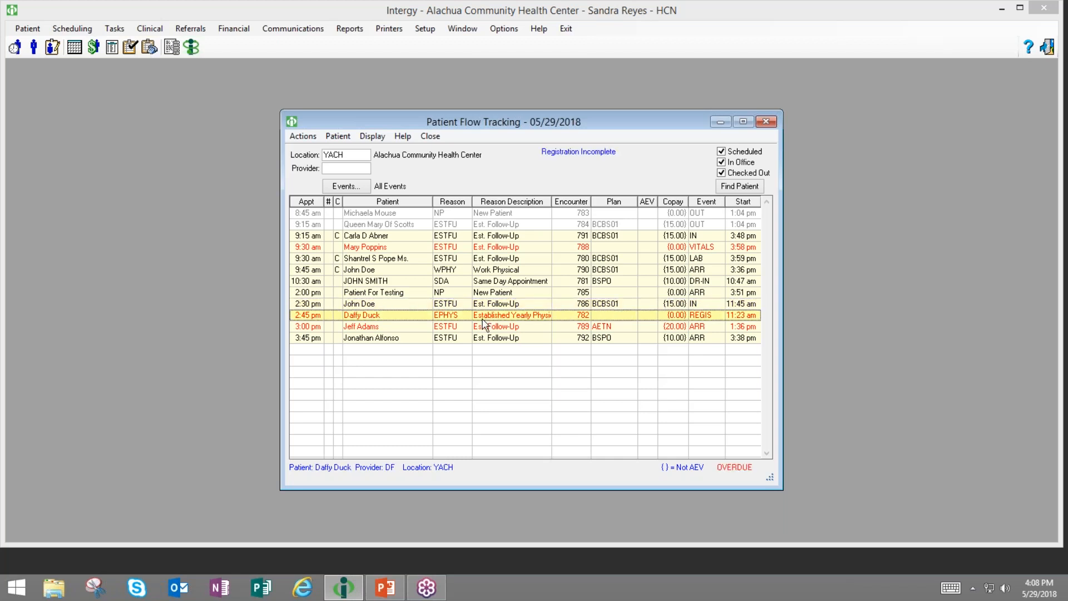
pyautogui.rightClick(480, 321)
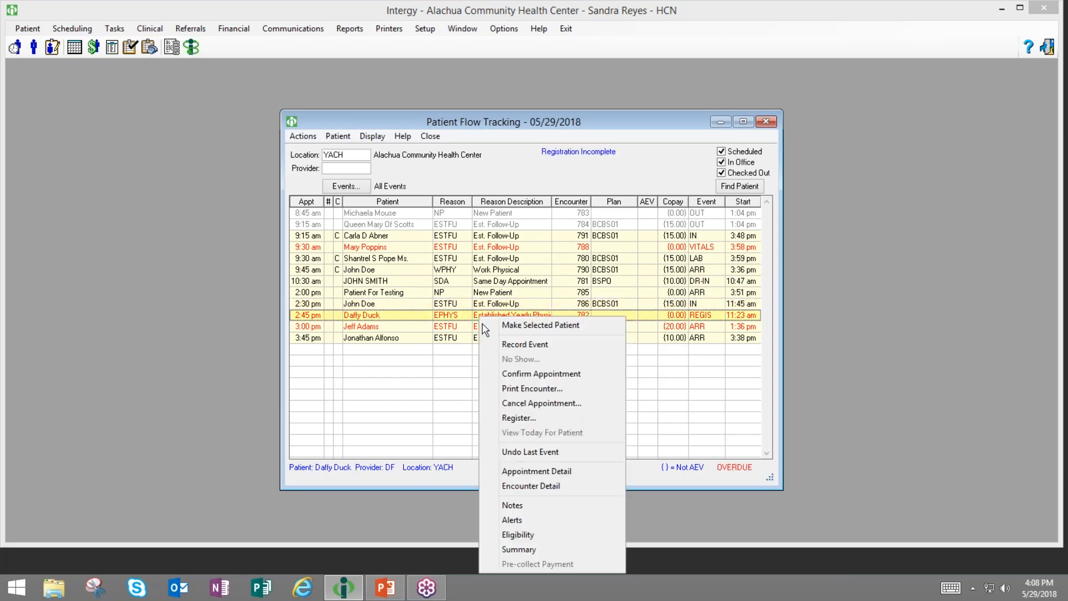
pyautogui.click(494, 418)
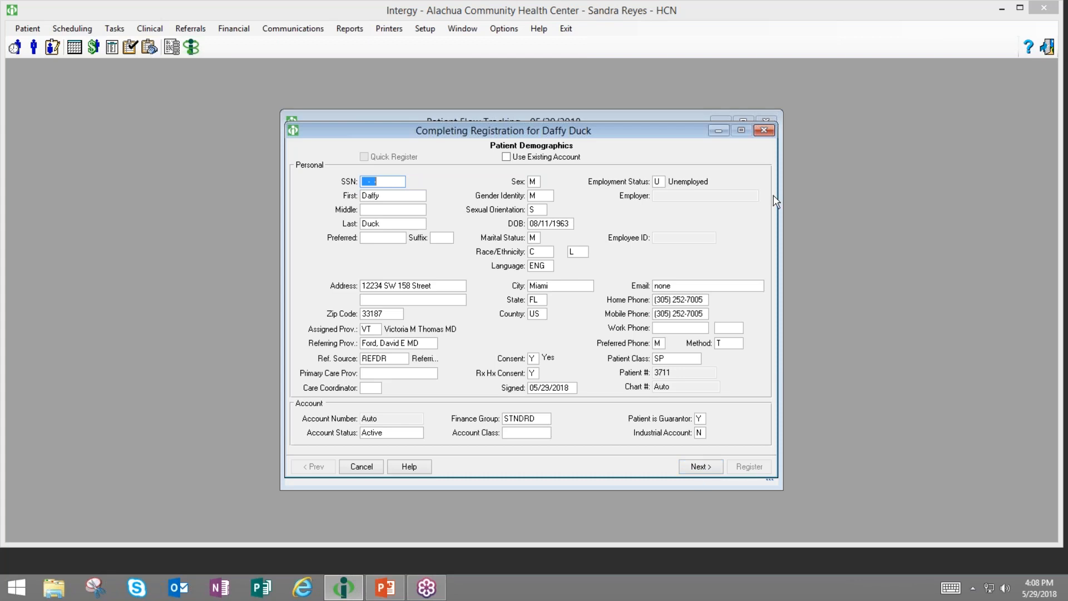
# - Cancel the 2:45 pm registration form, reopen it via Register..., and cancel it again
pyautogui.click(763, 131)
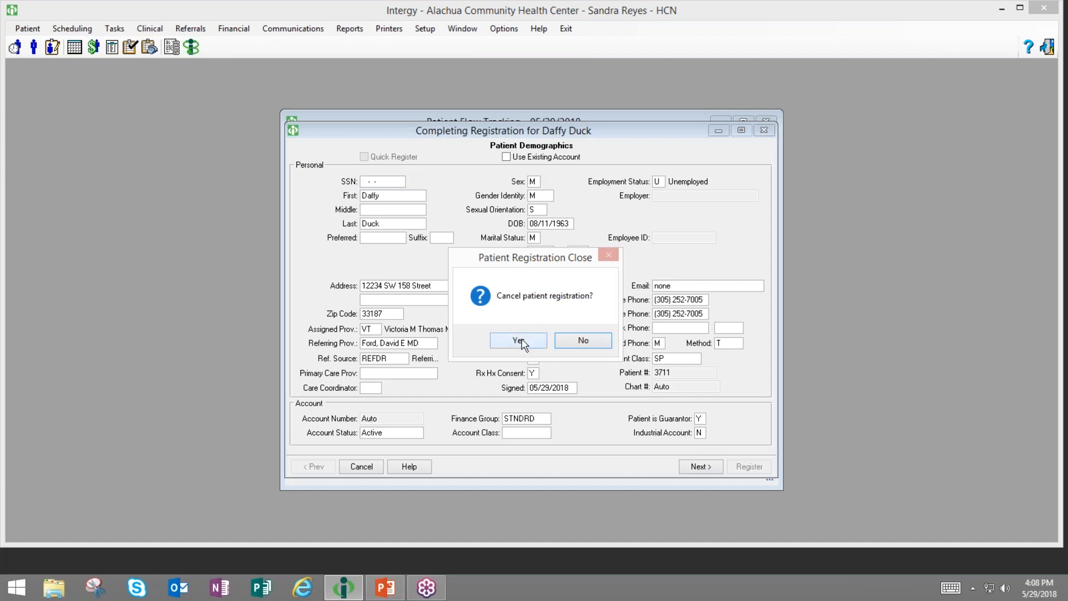
pyautogui.click(523, 341)
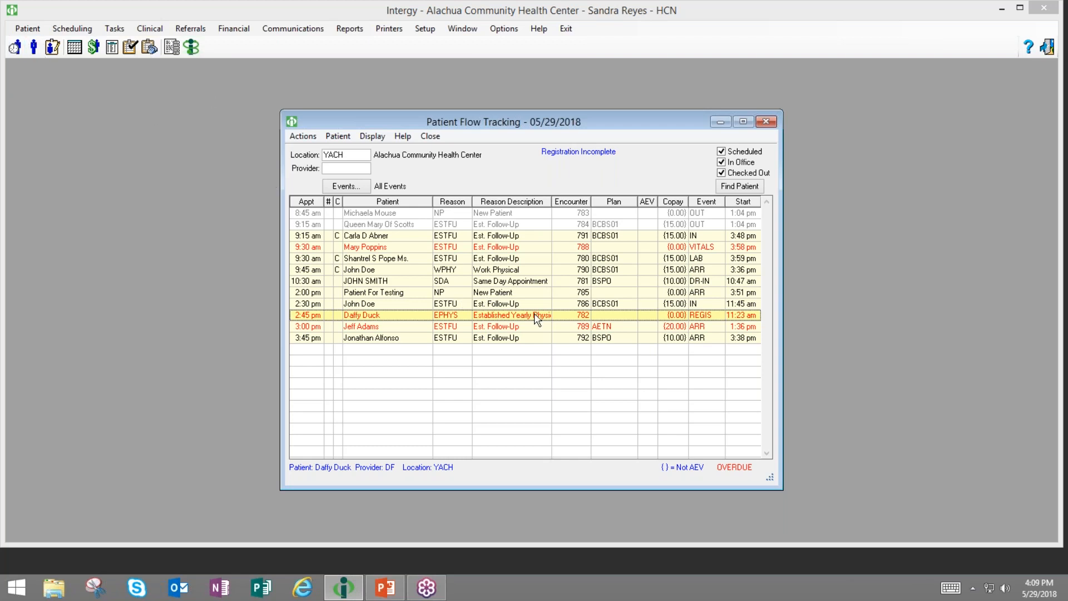
pyautogui.rightClick(499, 319)
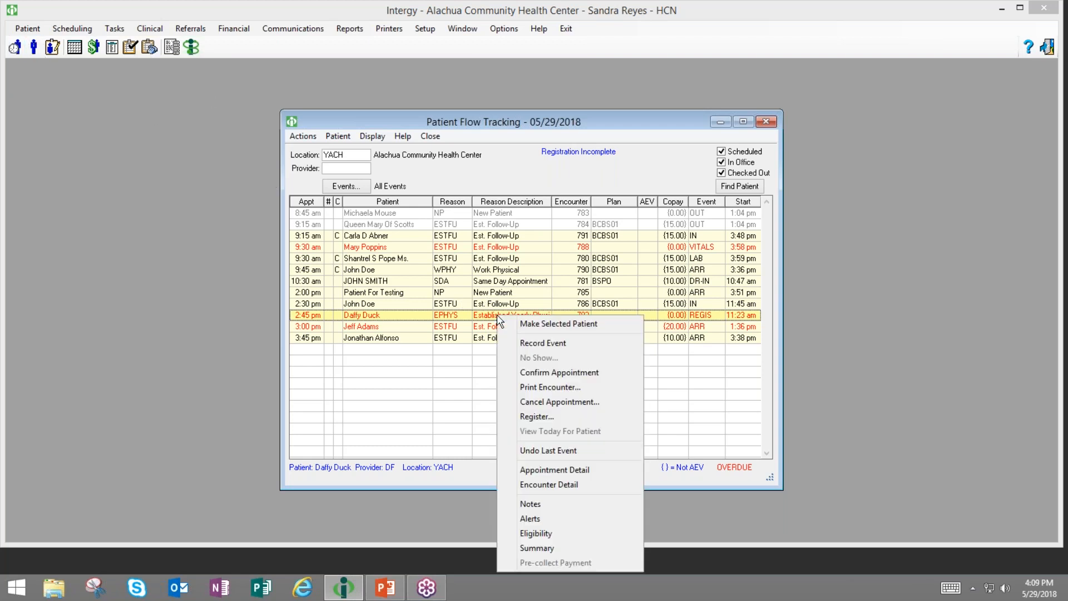
pyautogui.click(530, 417)
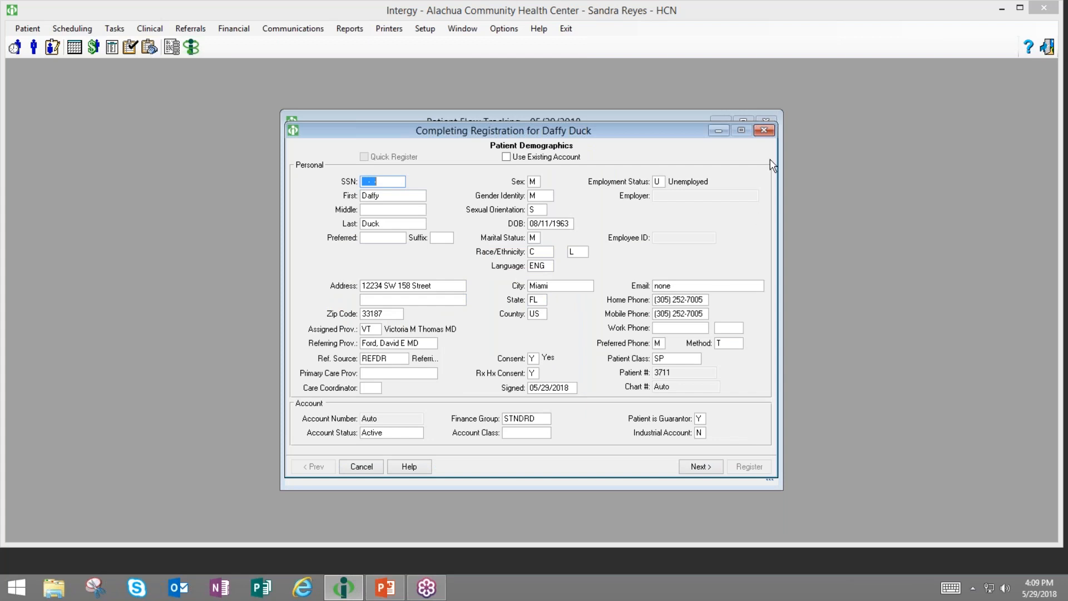
pyautogui.click(765, 130)
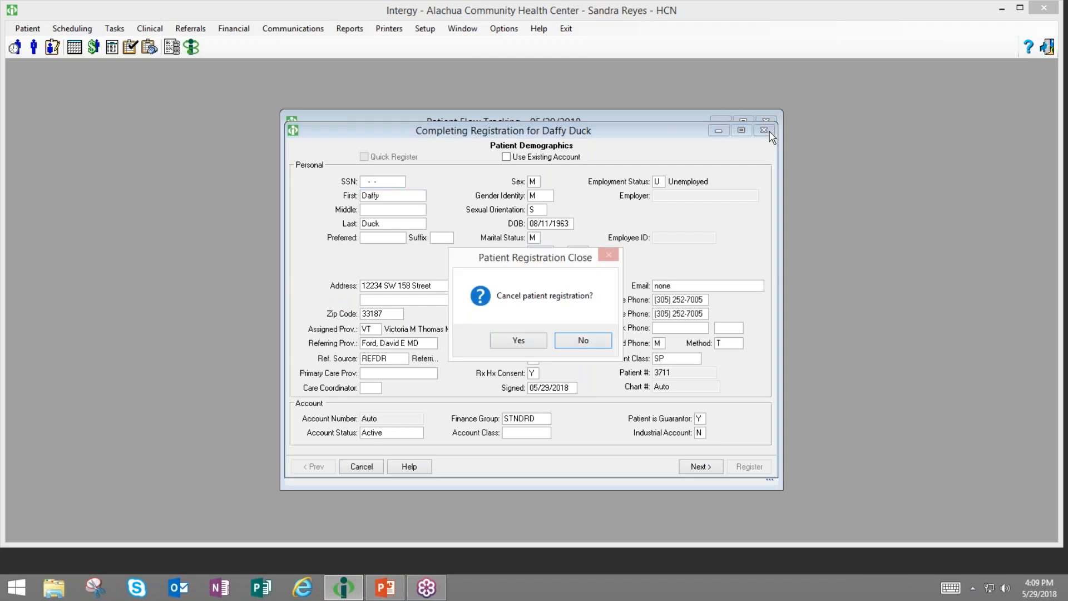
pyautogui.click(519, 340)
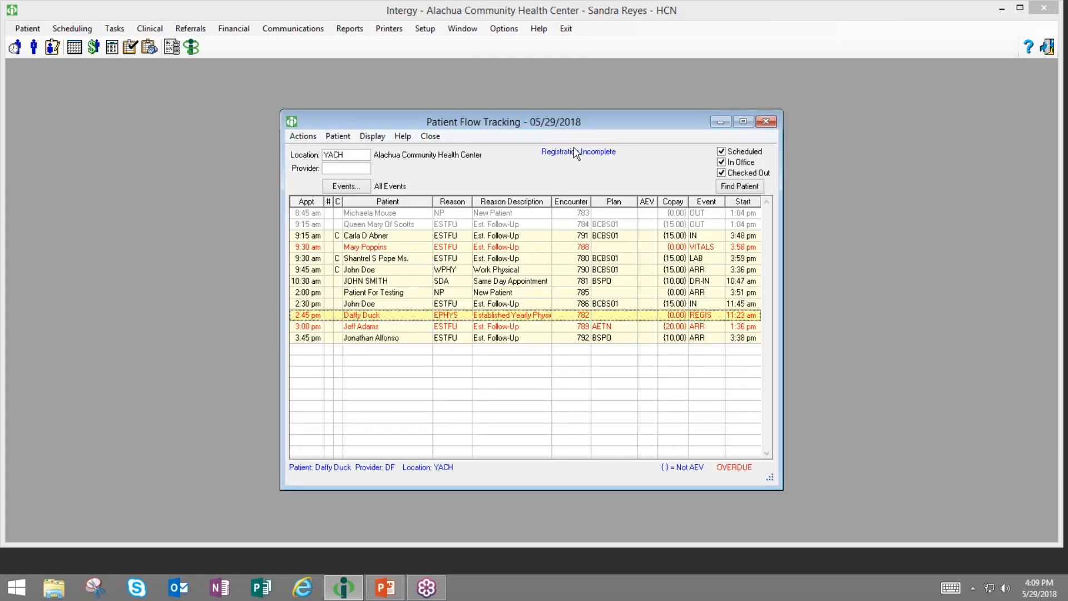
# - Look at the row action menus for the 3:00 pm and 9:30 am appointments
pyautogui.rightClick(523, 332)
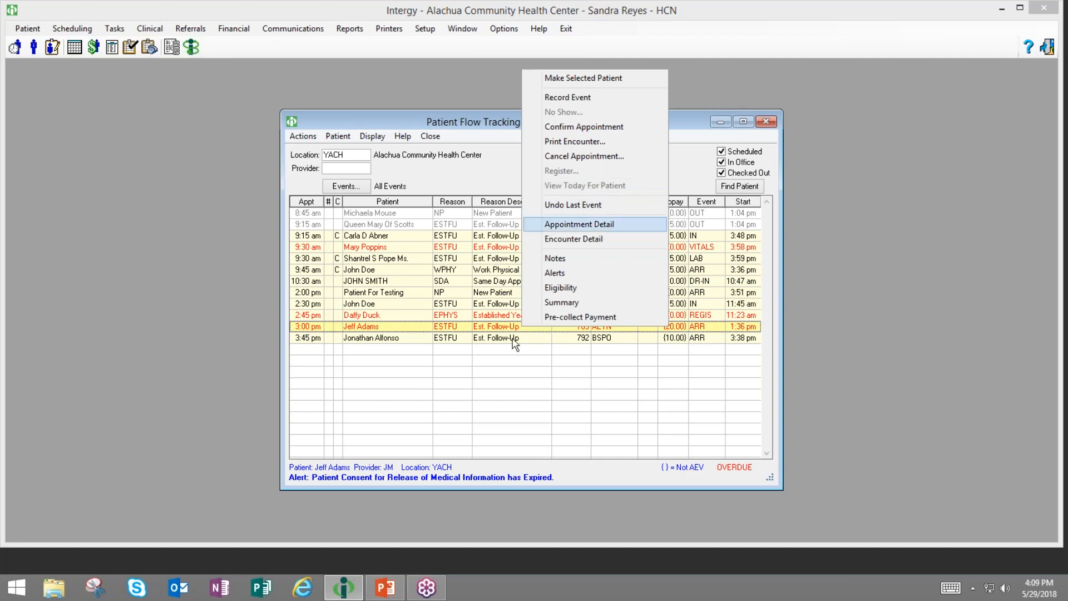
pyautogui.click(458, 417)
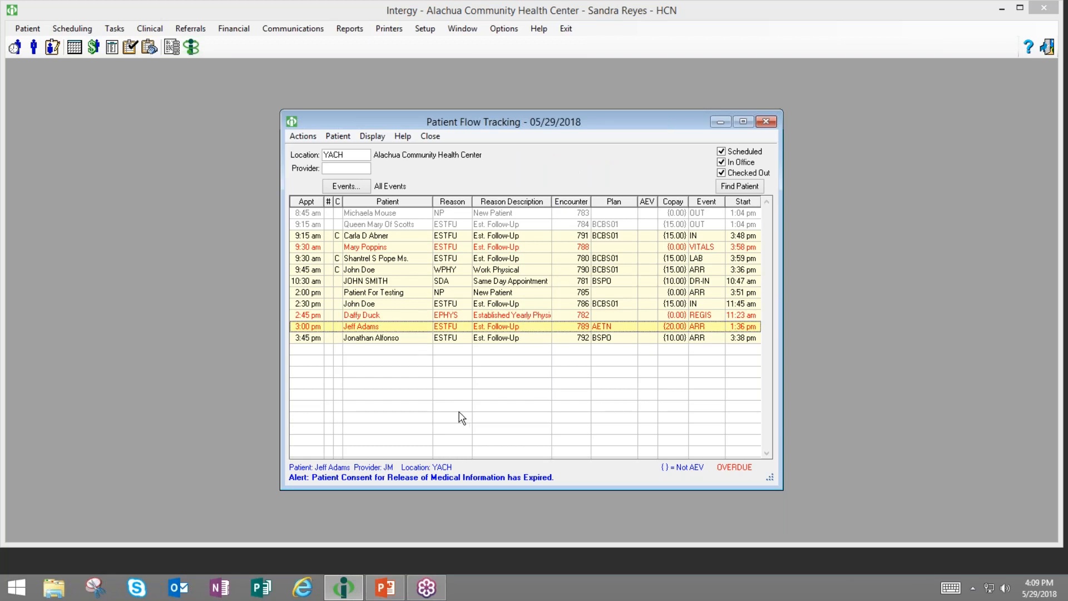
pyautogui.click(396, 251)
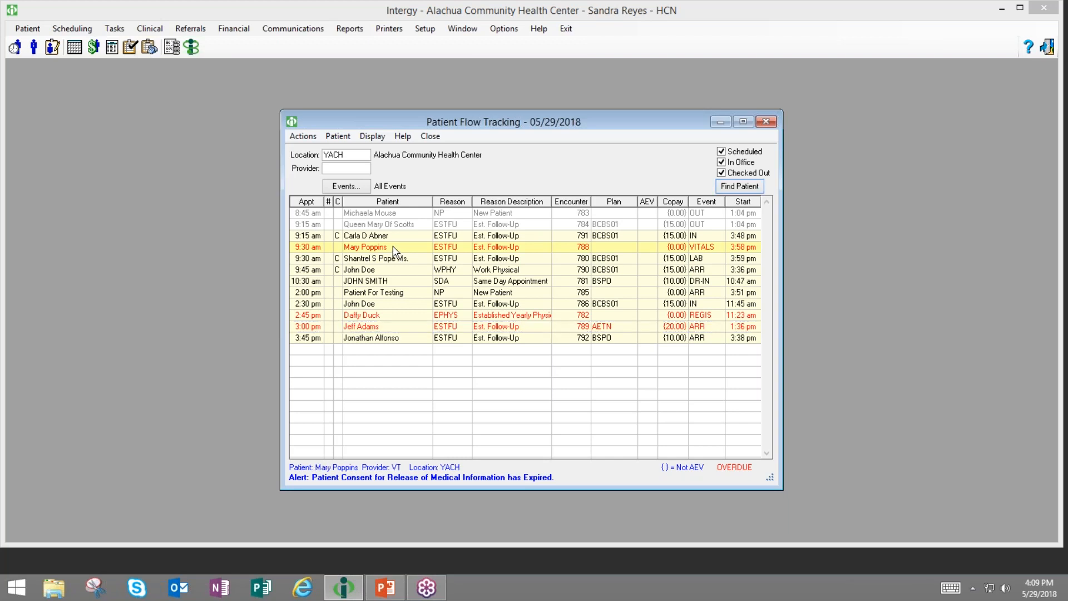
pyautogui.rightClick(396, 252)
pyautogui.click(384, 251)
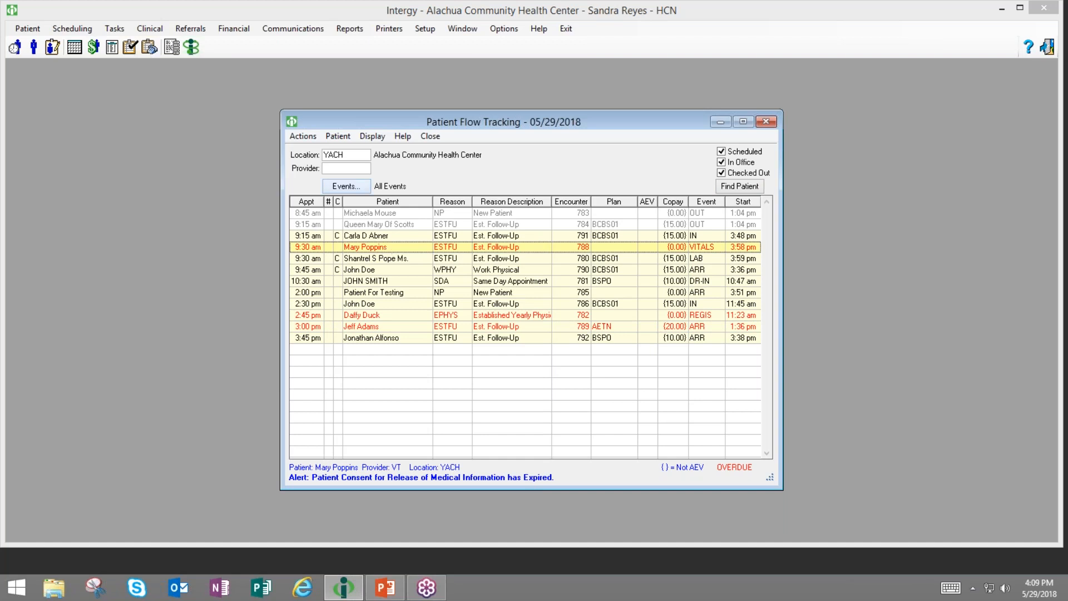
# - Turn off Use Provider Filter, show Provider/Location columns, then open the Appointment Scheduler
pyautogui.click(312, 141)
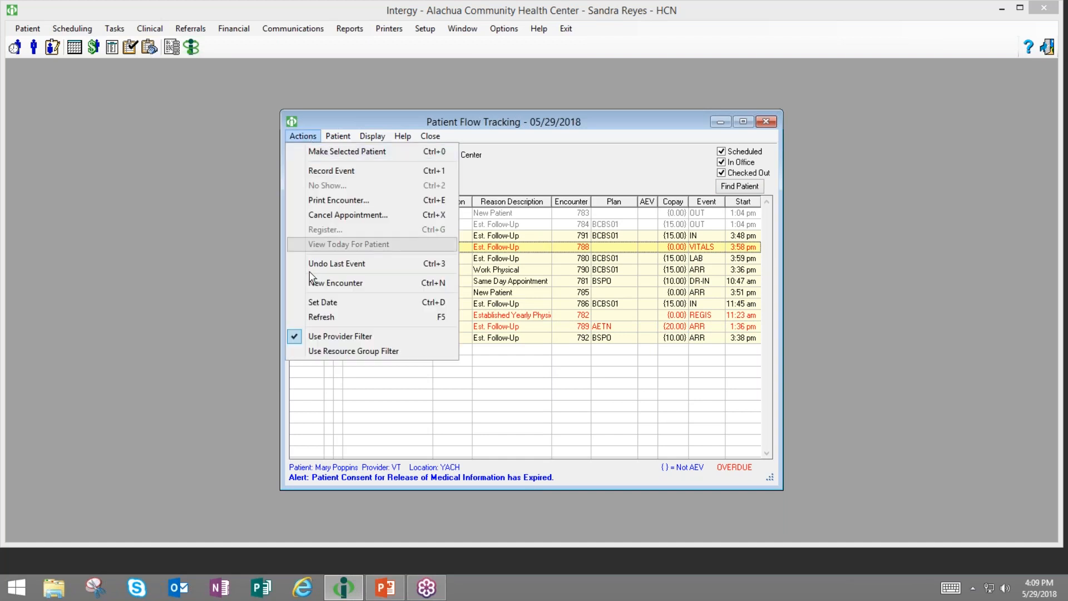
pyautogui.click(343, 337)
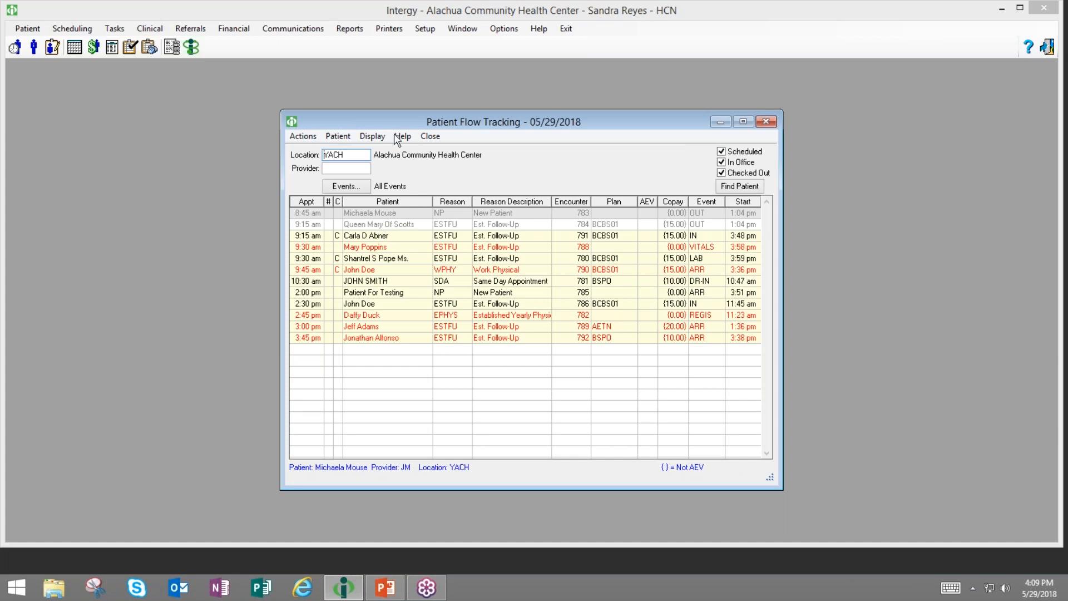
pyautogui.click(377, 139)
pyautogui.click(379, 152)
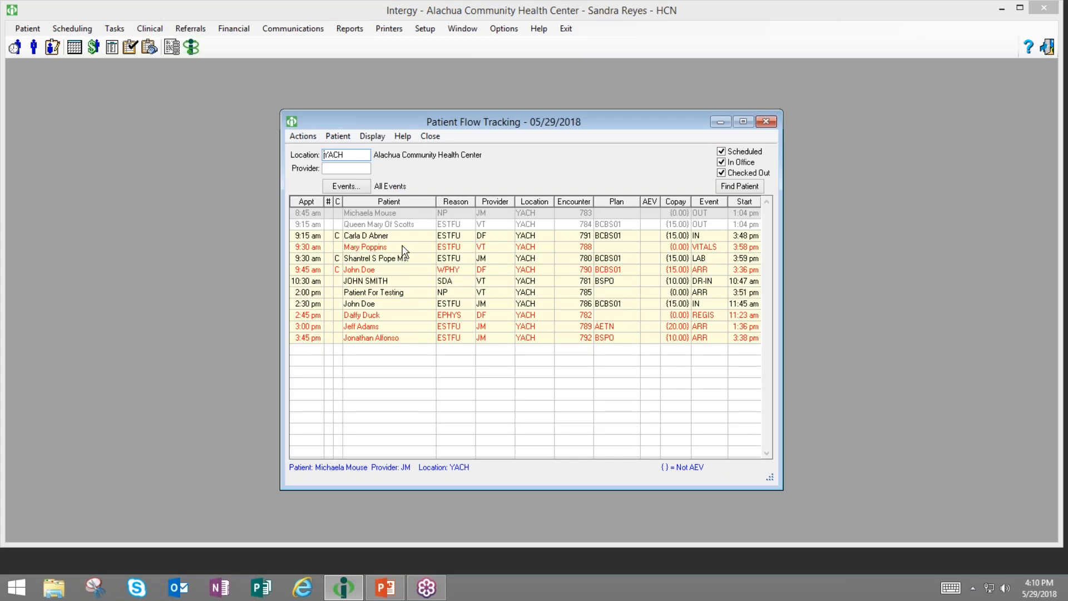
pyautogui.click(403, 249)
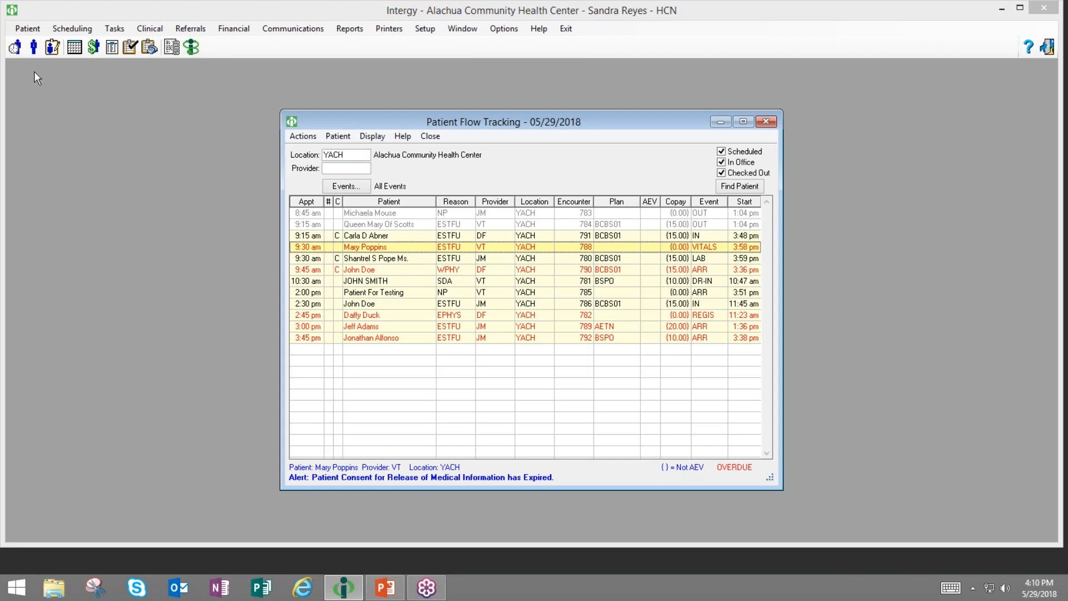
pyautogui.click(74, 47)
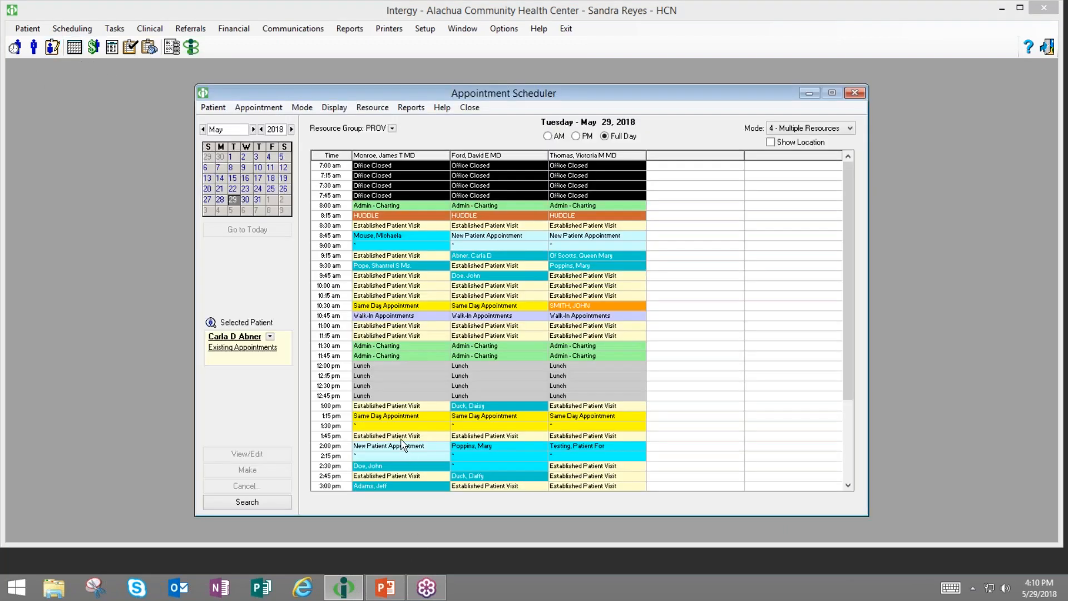
# - Start a booking in the 1:45 pm slot, then cancel it without saving
pyautogui.click(400, 436)
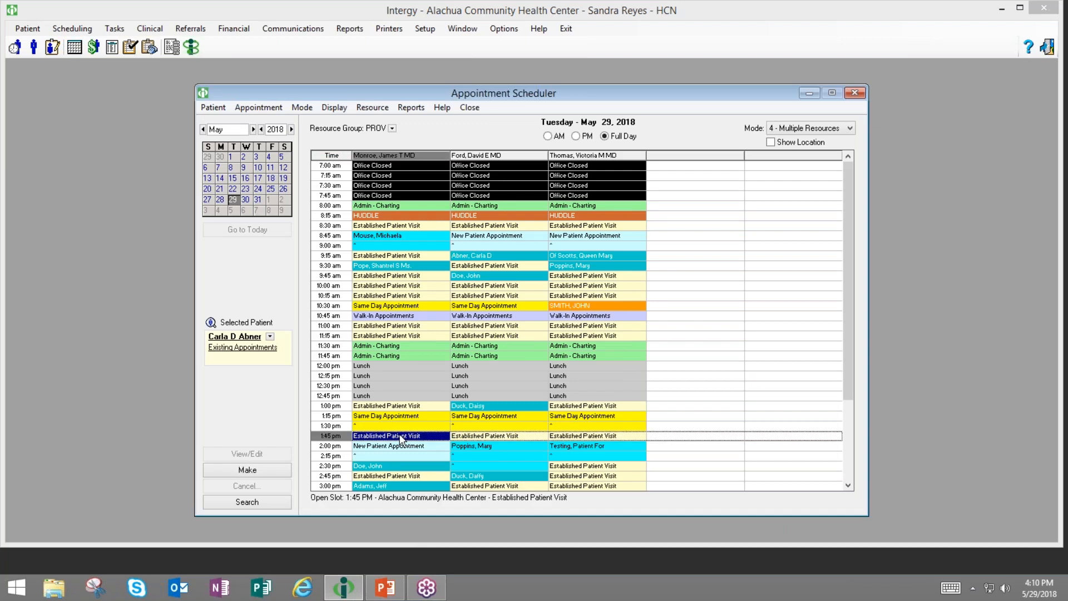
pyautogui.click(466, 437)
pyautogui.doubleClick(465, 437)
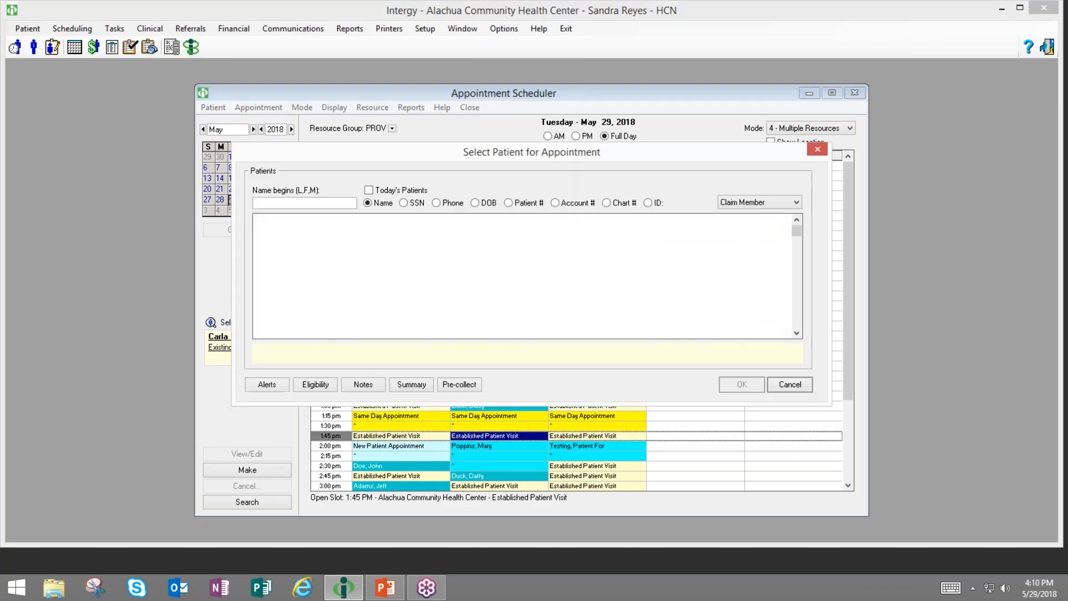
pyautogui.click(792, 386)
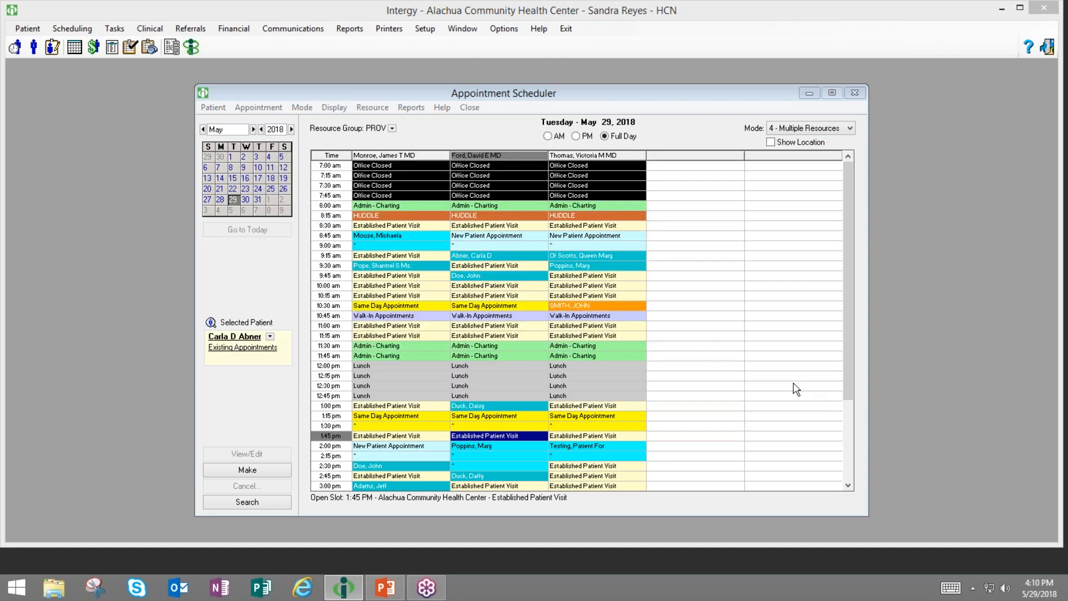
pyautogui.click(744, 253)
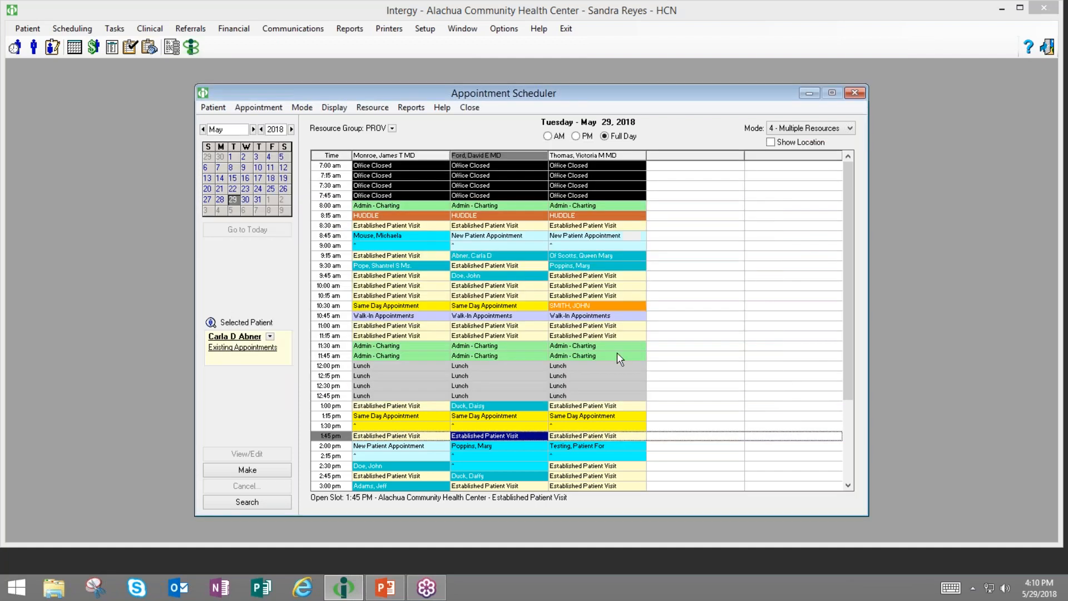
pyautogui.scroll(-3, 620, 376)
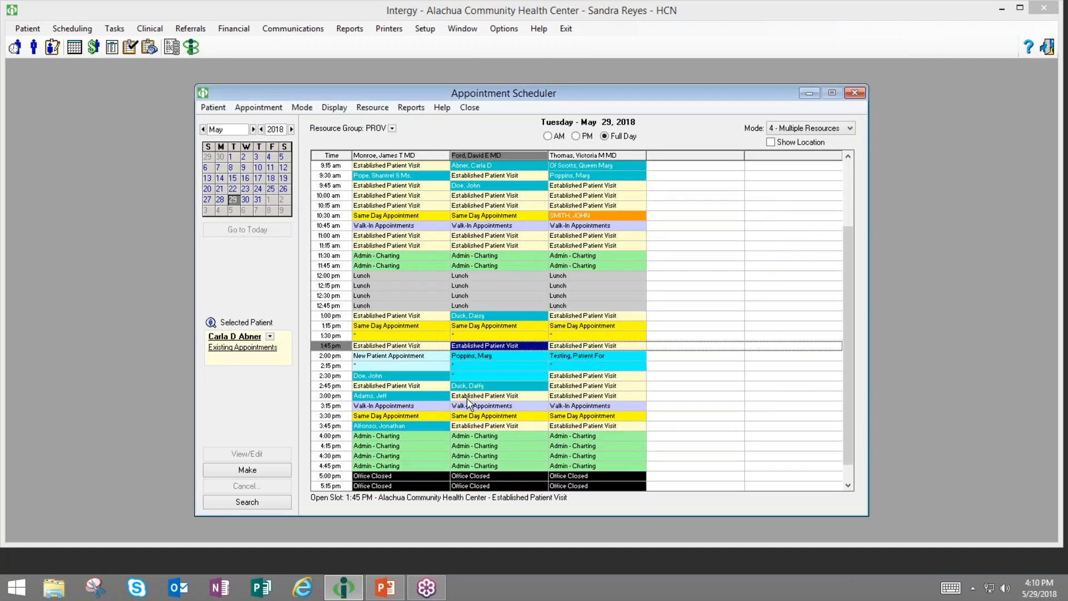
# - Book a 15-minute ESTFU follow-up at 3:45 pm for the patient and minimize the scheduler
pyautogui.click(458, 426)
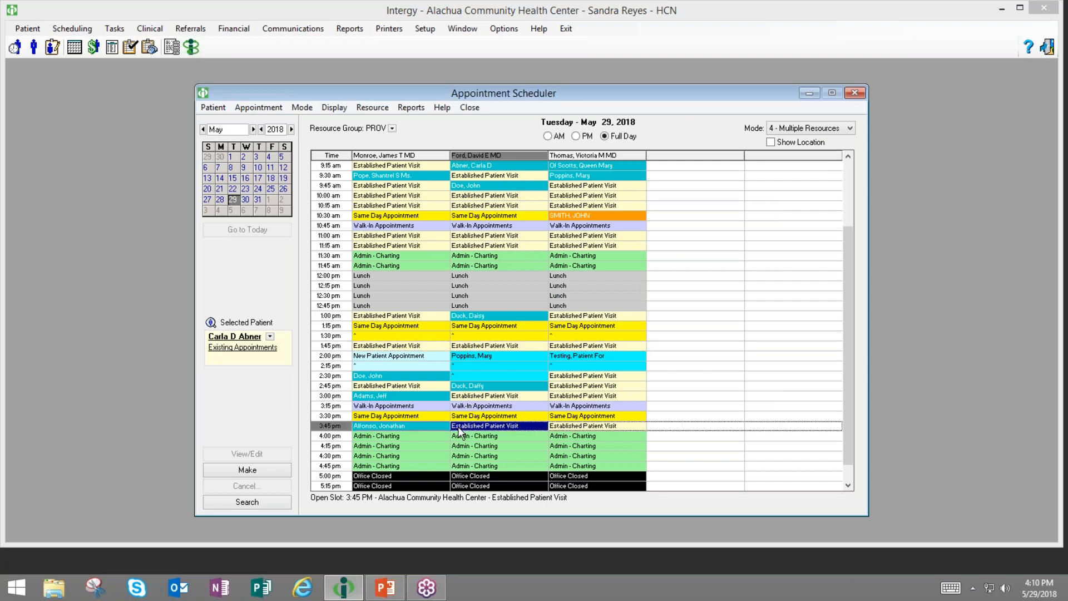
pyautogui.doubleClick(458, 427)
pyautogui.write('p')
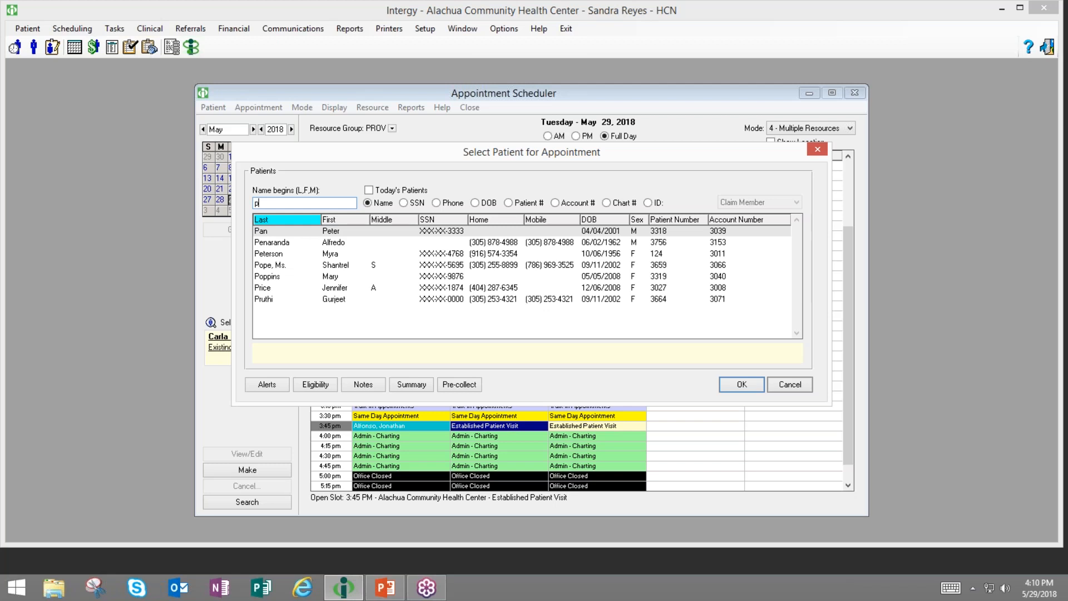
pyautogui.click(352, 279)
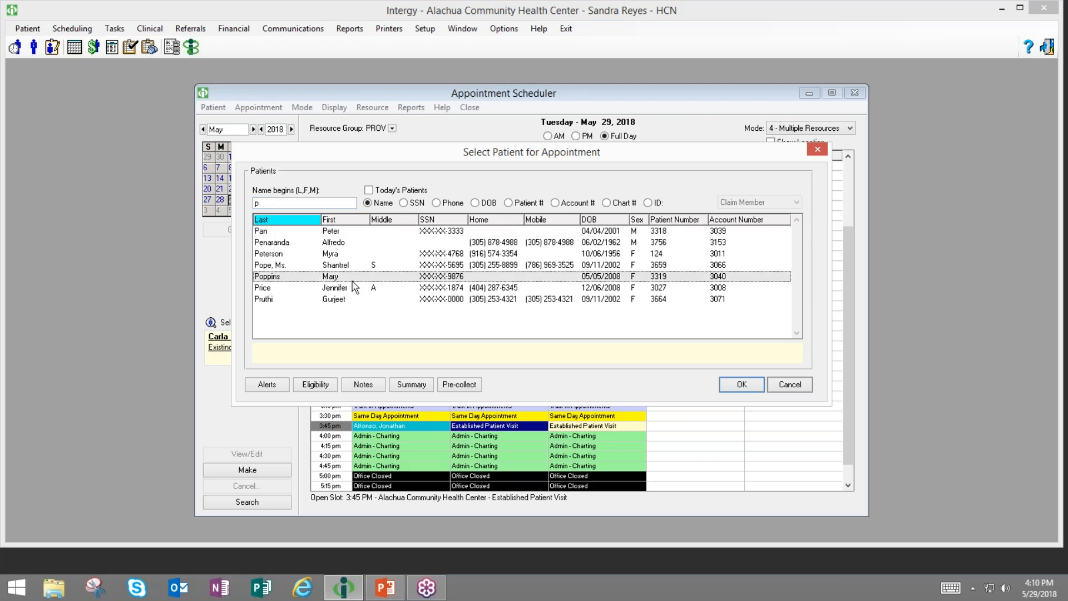
pyautogui.click(743, 388)
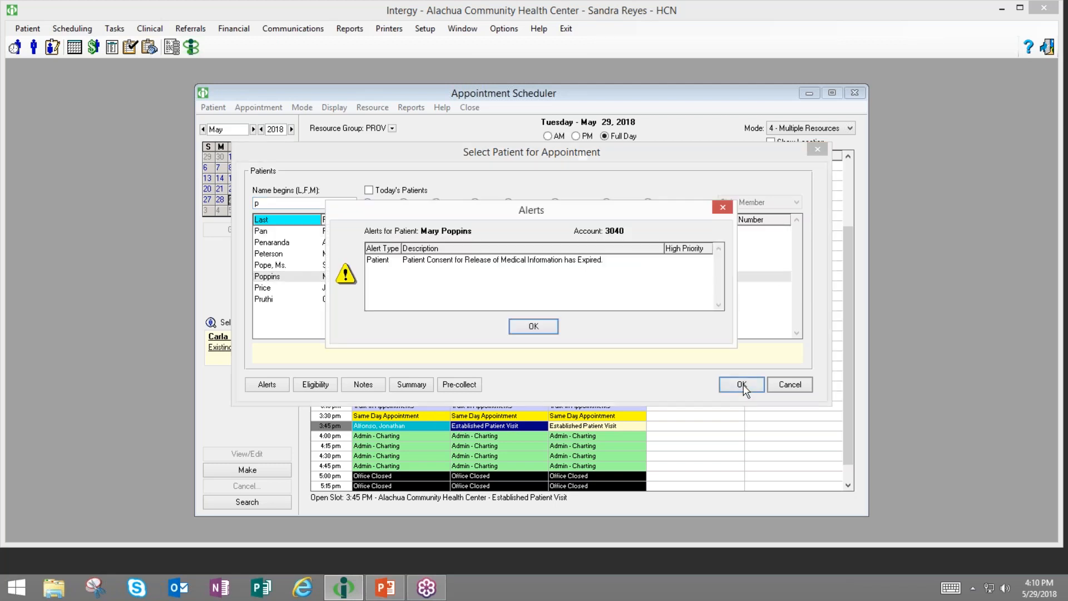
pyautogui.click(519, 329)
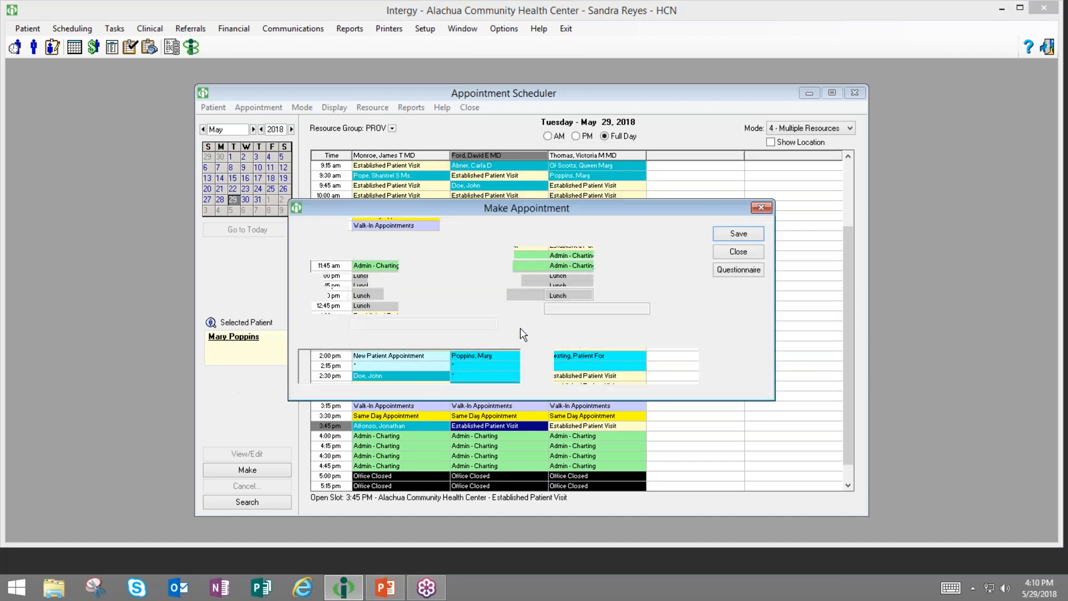
pyautogui.write('ESTFU')
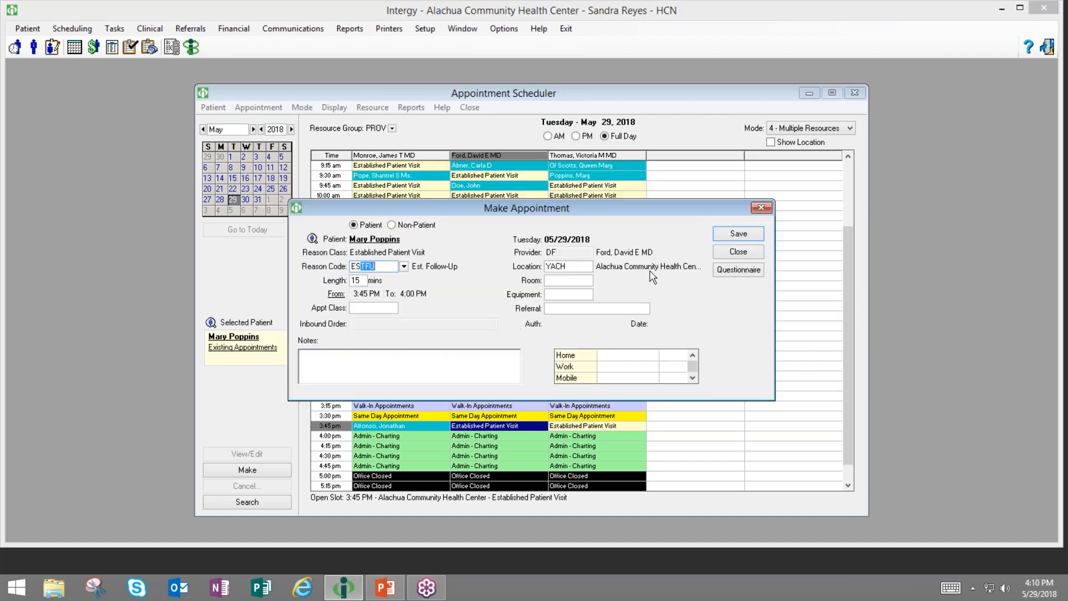
pyautogui.click(754, 237)
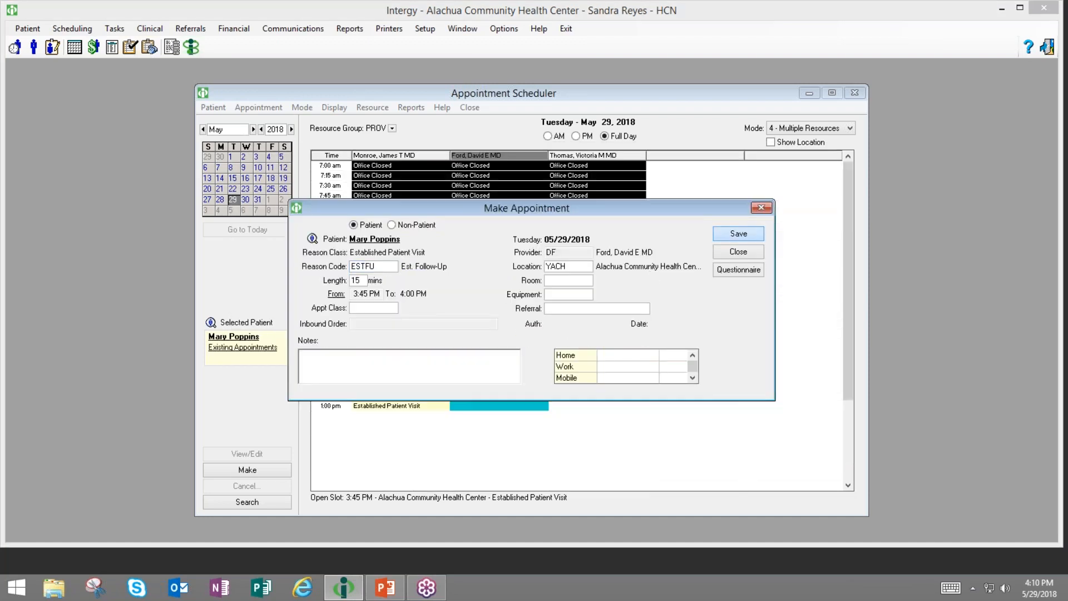
pyautogui.click(815, 93)
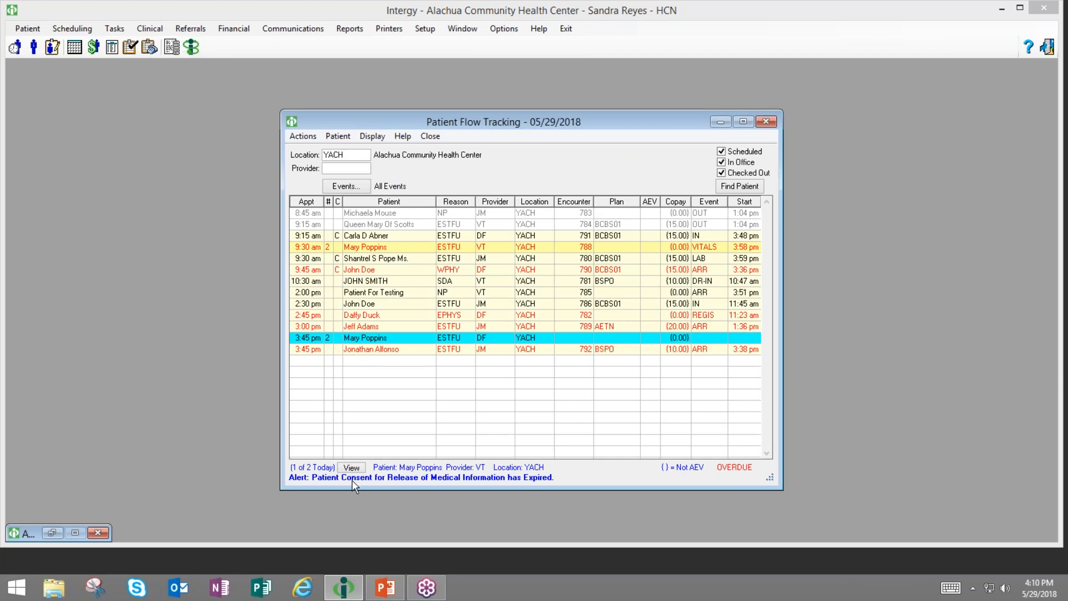
pyautogui.click(490, 336)
pyautogui.rightClick(491, 338)
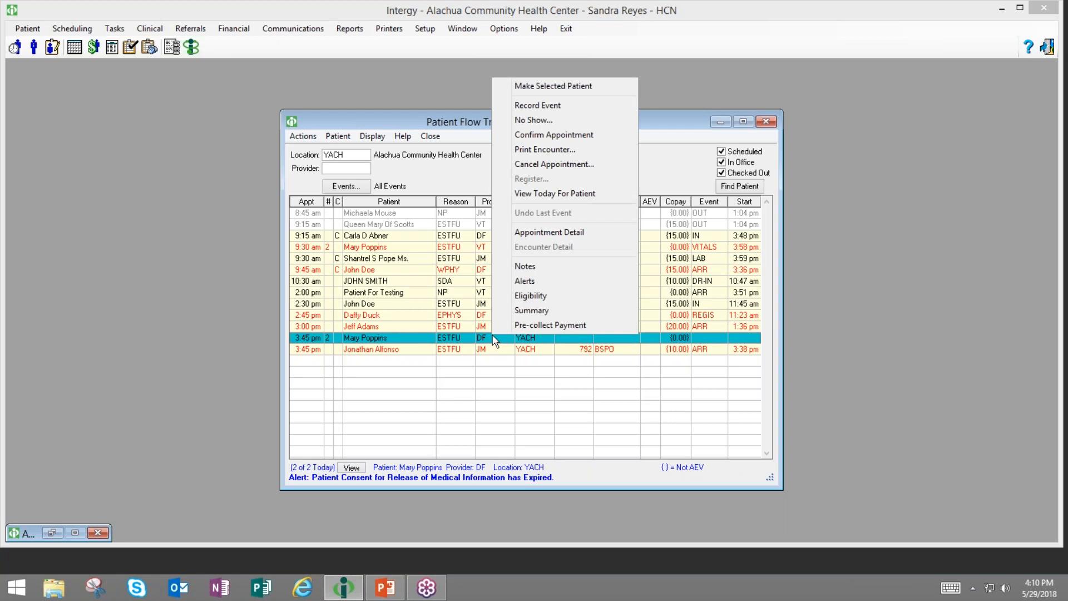
pyautogui.click(524, 199)
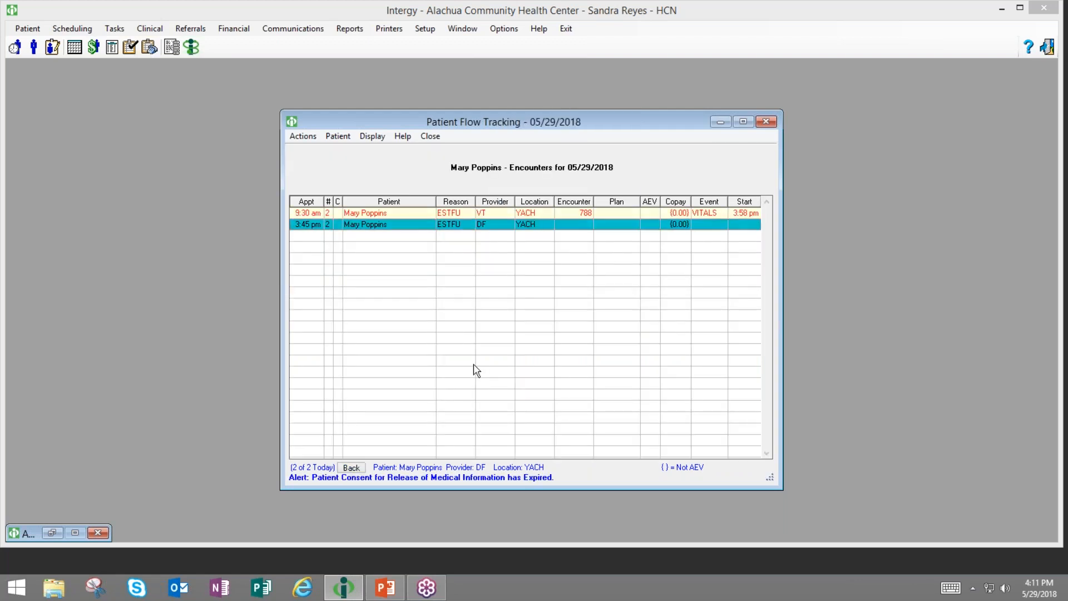
pyautogui.click(351, 469)
pyautogui.click(430, 293)
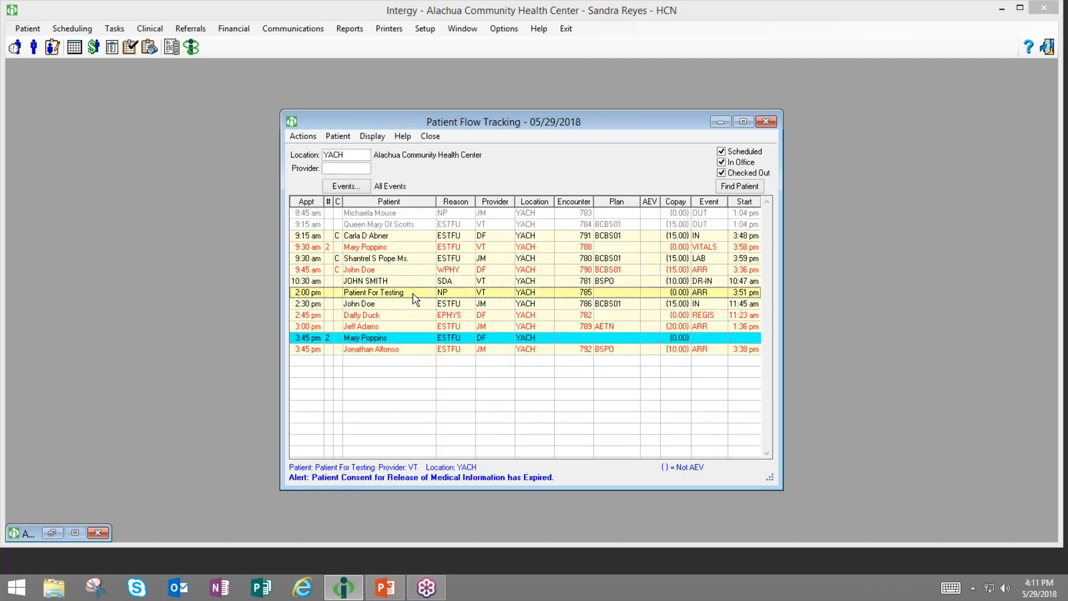
pyautogui.rightClick(414, 294)
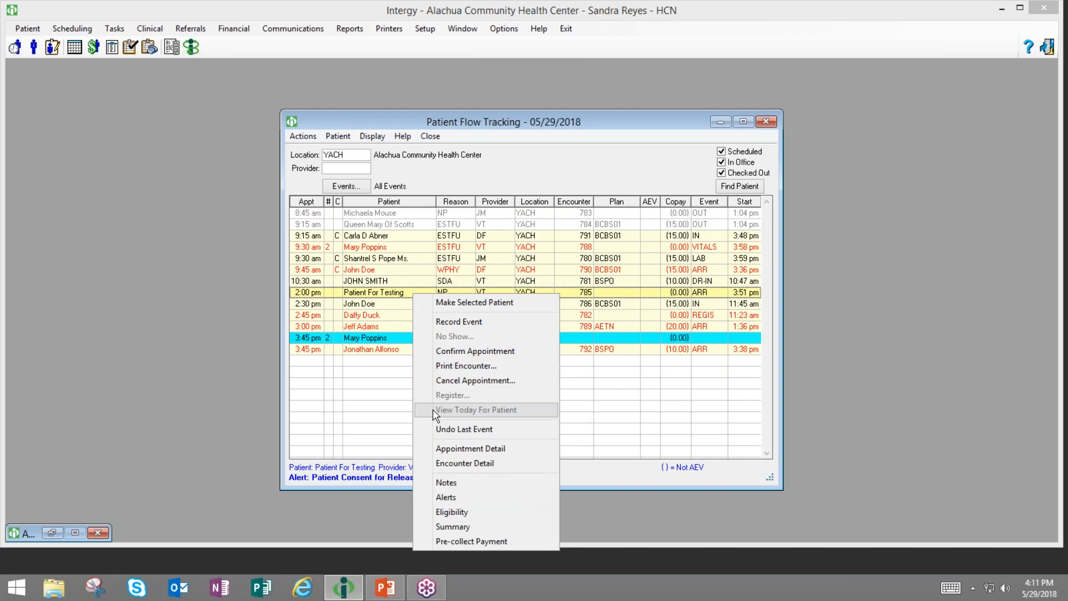
pyautogui.click(391, 338)
pyautogui.rightClick(390, 338)
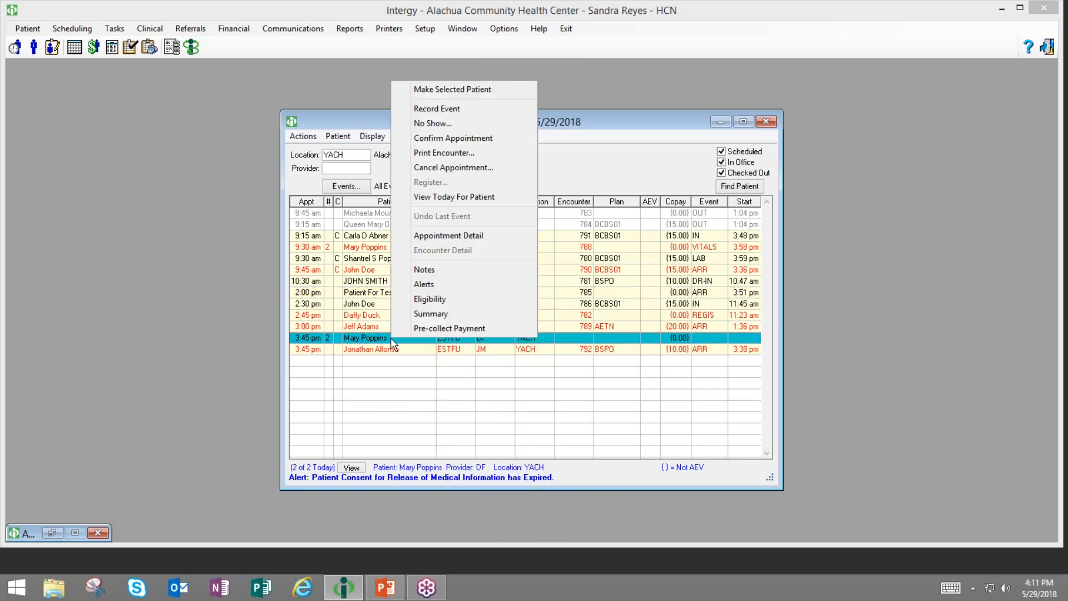
pyautogui.click(454, 199)
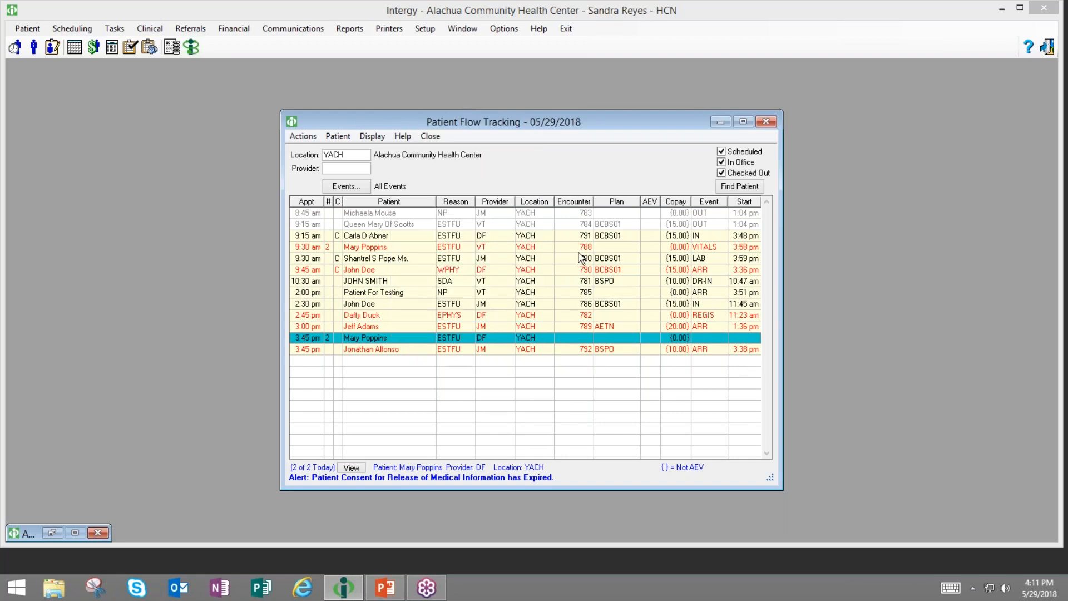
pyautogui.click(563, 319)
# - Undo the 2:45 pm patient's last event and review the 3:00 pm encounter's event history
pyautogui.rightClick(563, 319)
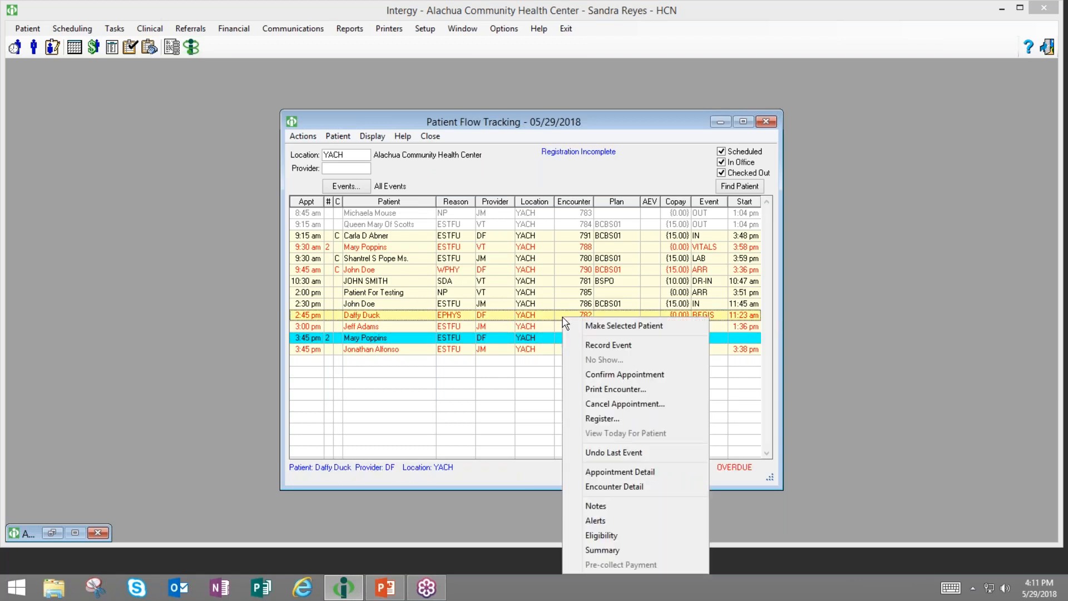
pyautogui.click(588, 451)
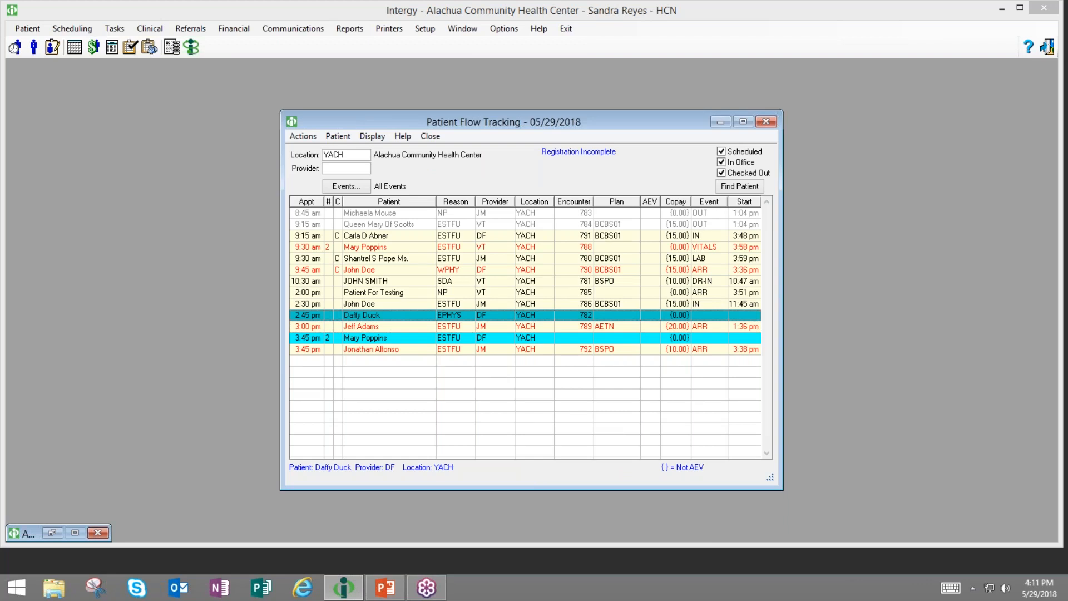
pyautogui.click(537, 329)
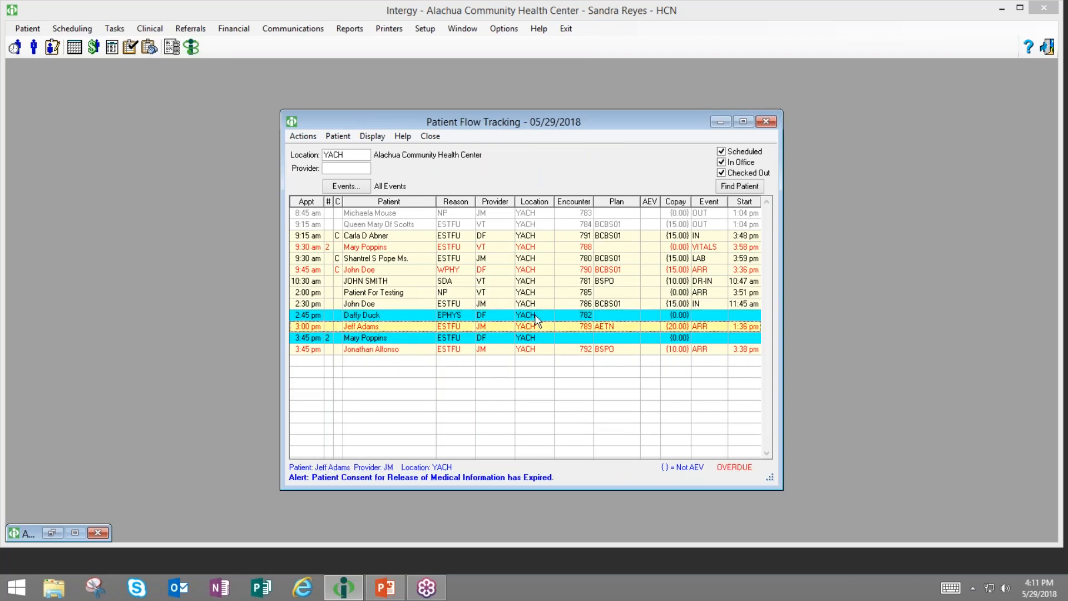
pyautogui.rightClick(538, 328)
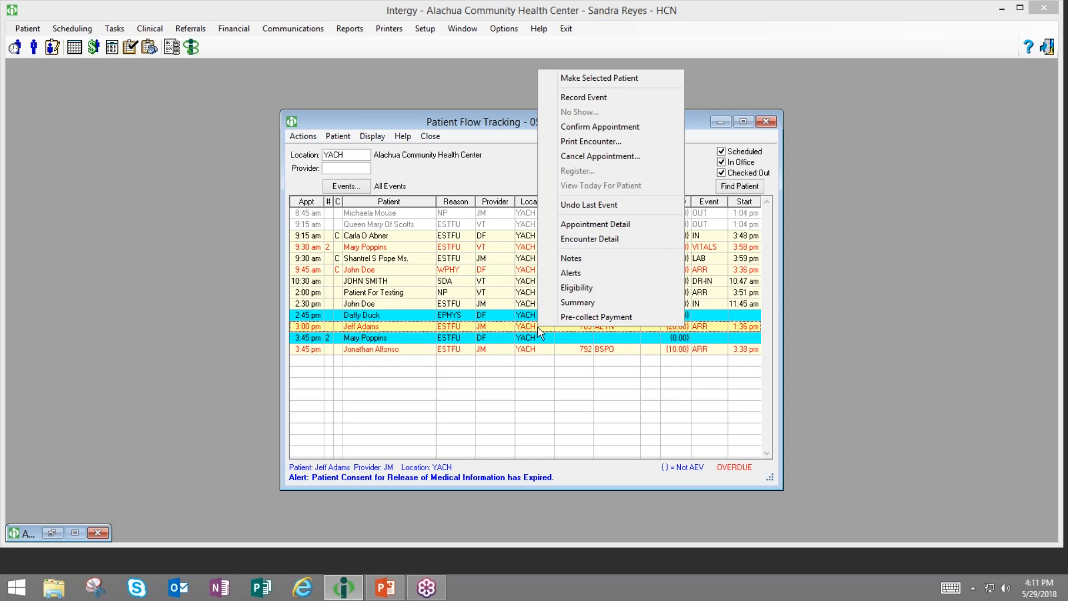
pyautogui.click(565, 245)
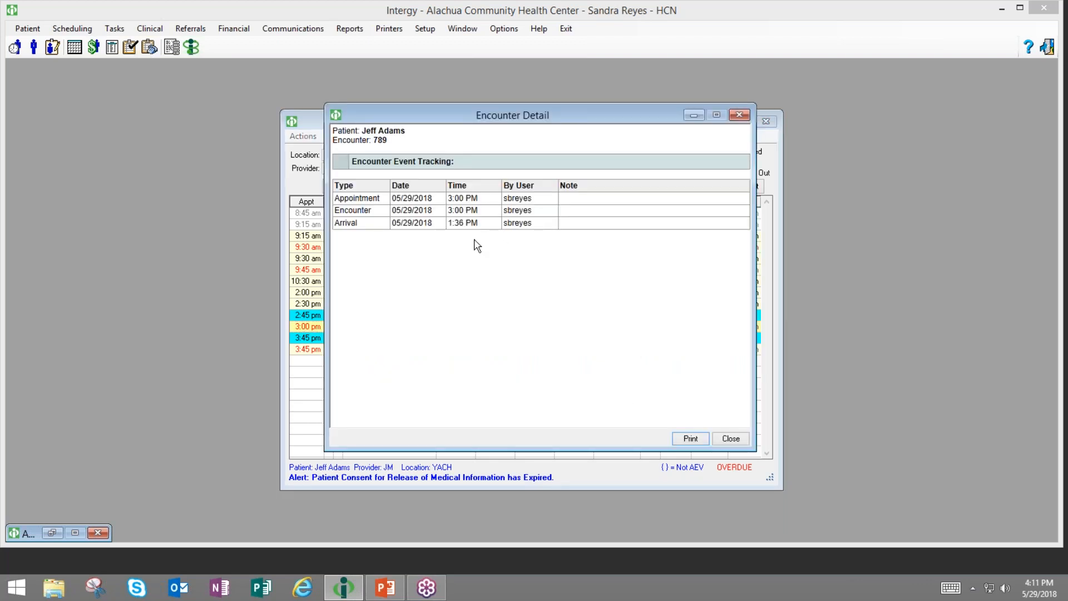
pyautogui.click(730, 439)
# - Review and close the event history for the 8:45 am checked-out encounter
pyautogui.click(424, 224)
pyautogui.rightClick(426, 224)
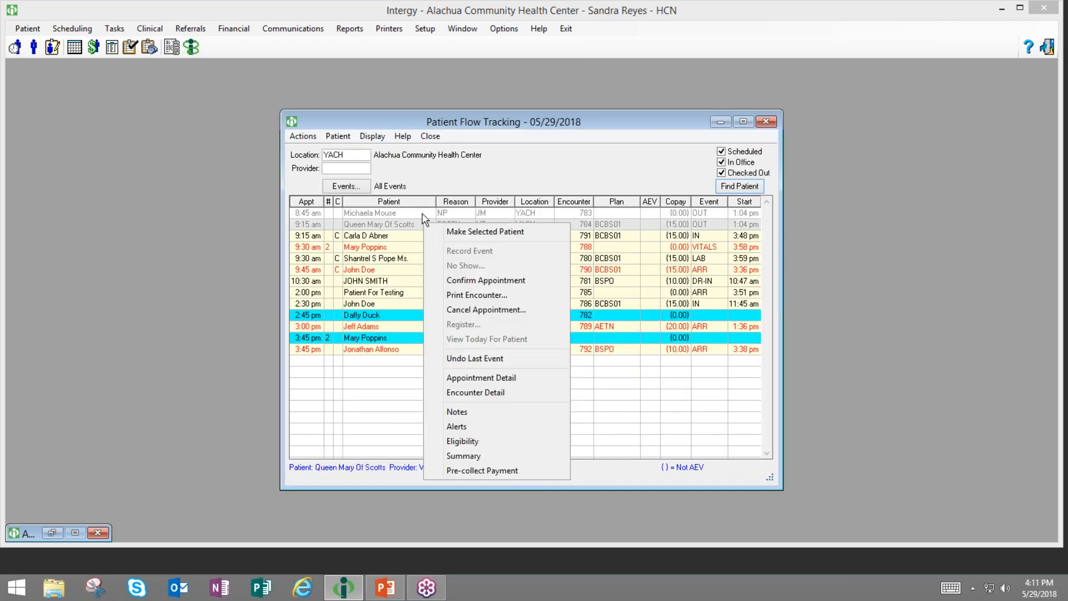
pyautogui.click(425, 213)
pyautogui.click(425, 213)
pyautogui.rightClick(426, 213)
pyautogui.click(460, 383)
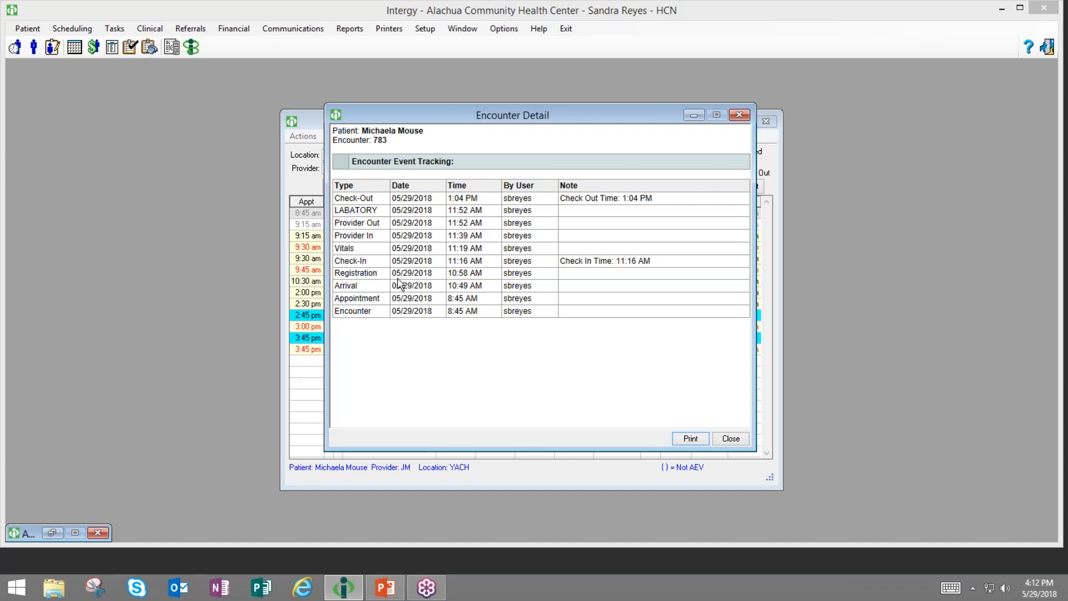
pyautogui.click(730, 439)
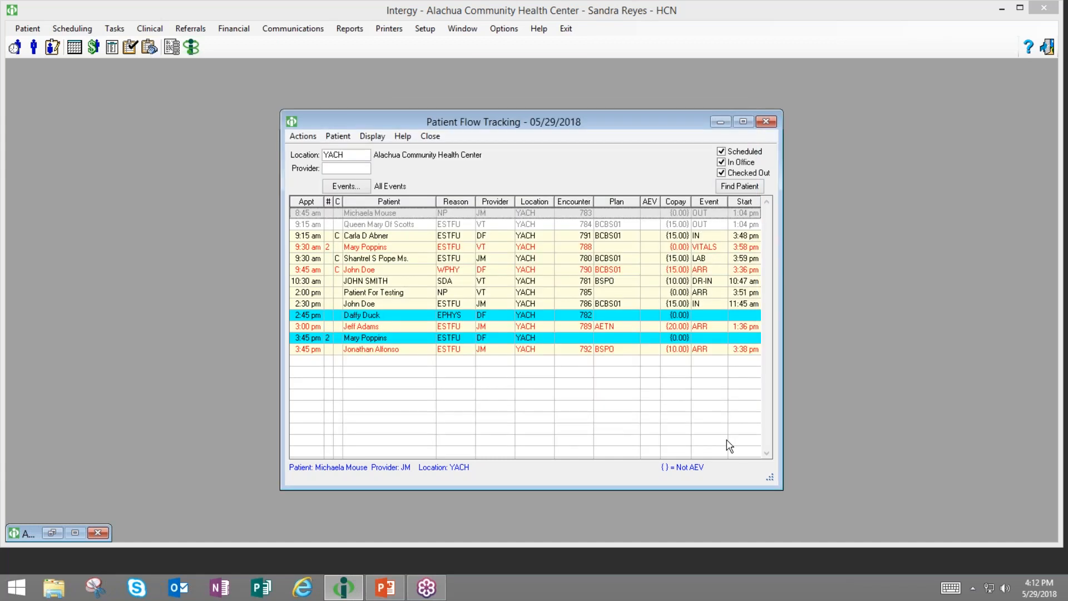
pyautogui.click(487, 304)
# - Open the 2:30 pm patient's Notes, start a new note, and close it and the summary unsaved
pyautogui.rightClick(488, 303)
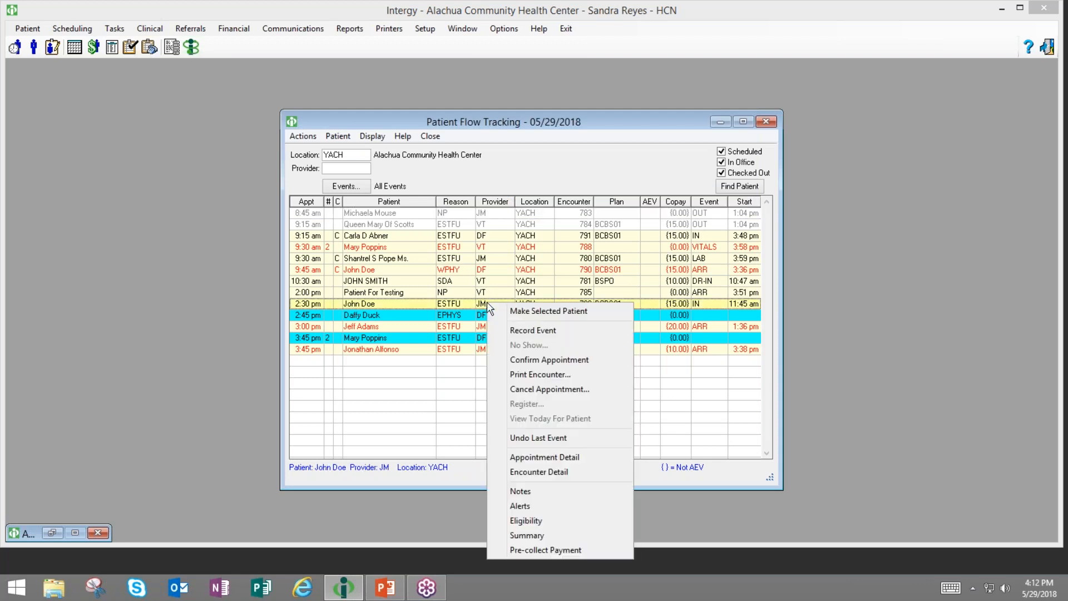
pyautogui.click(492, 492)
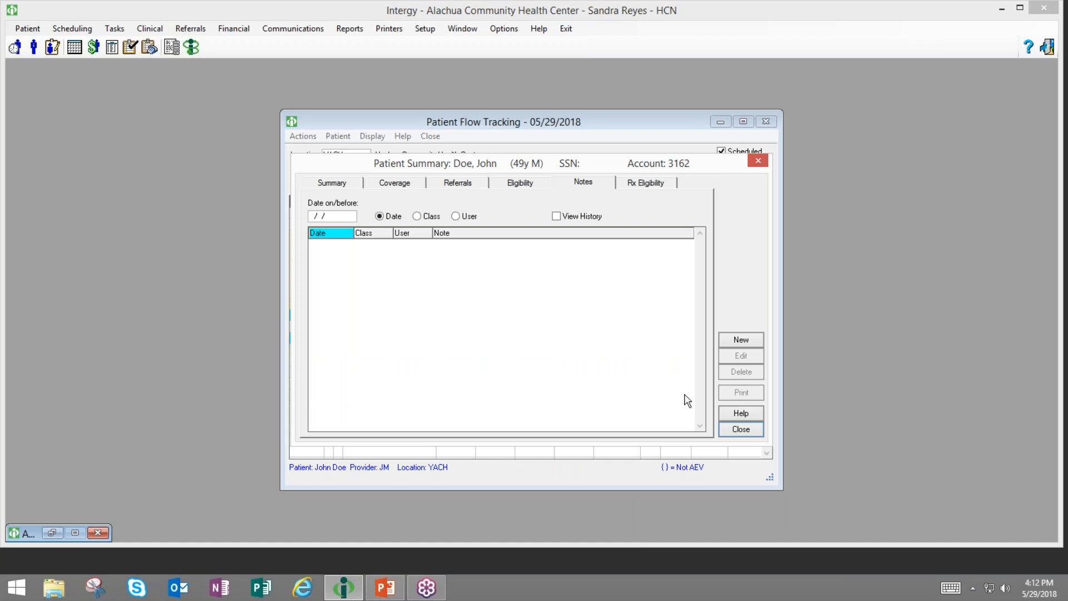
pyautogui.click(748, 340)
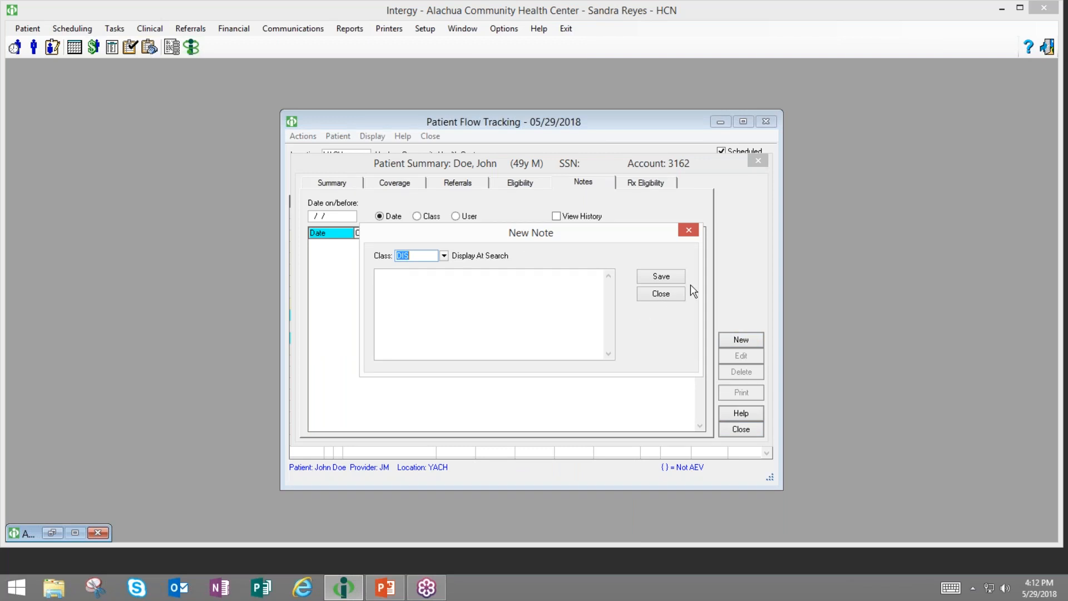
pyautogui.click(661, 295)
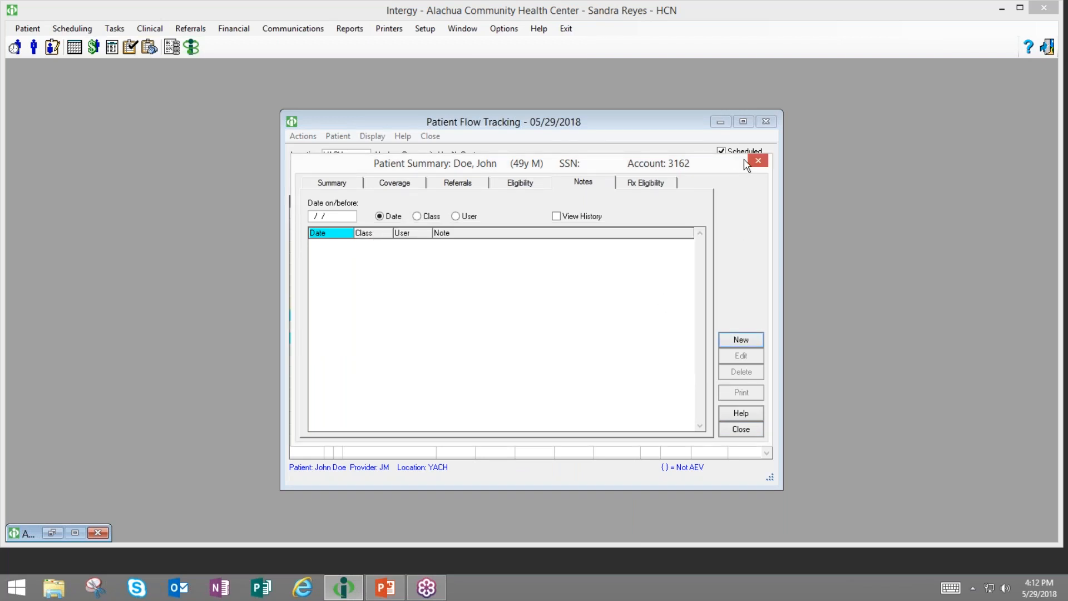
pyautogui.click(758, 160)
# - Add the RA Hospital Readmission Risk alert to the 3:00 pm patient's Alerts, then close
pyautogui.rightClick(473, 327)
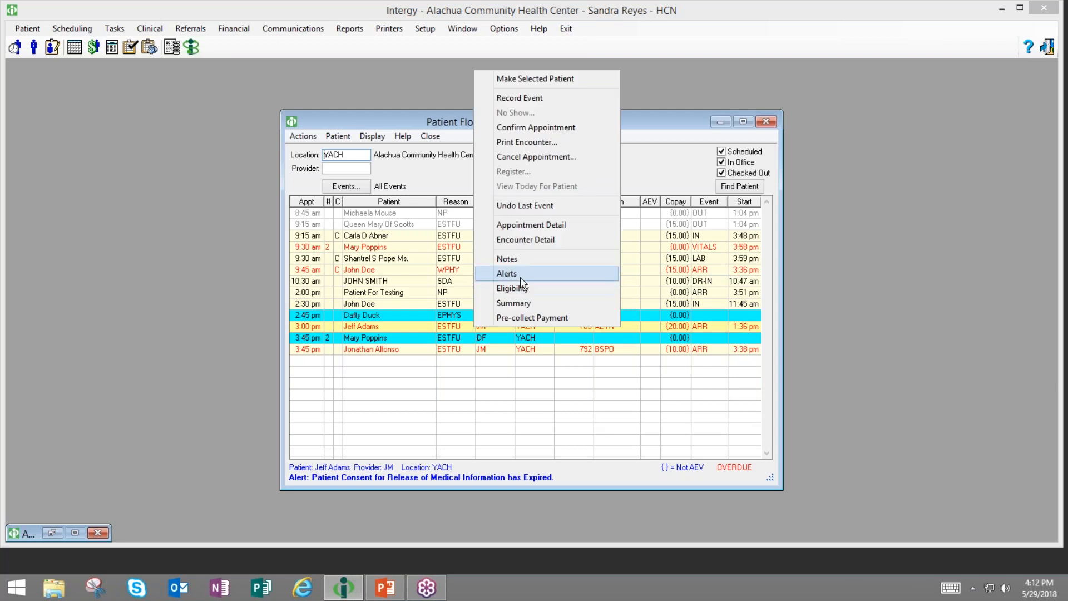
pyautogui.click(519, 275)
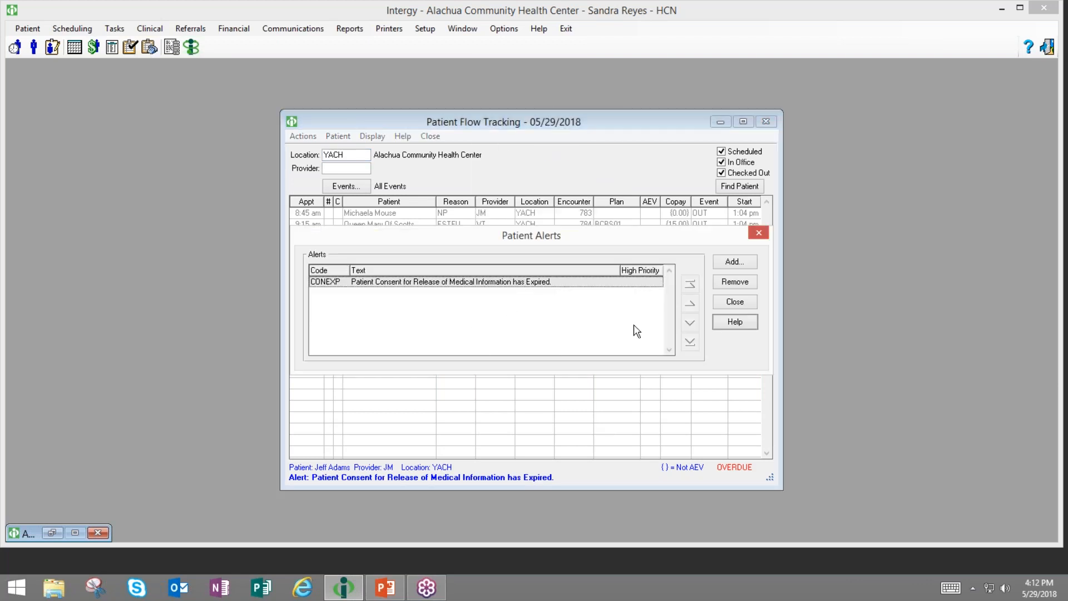
pyautogui.click(745, 270)
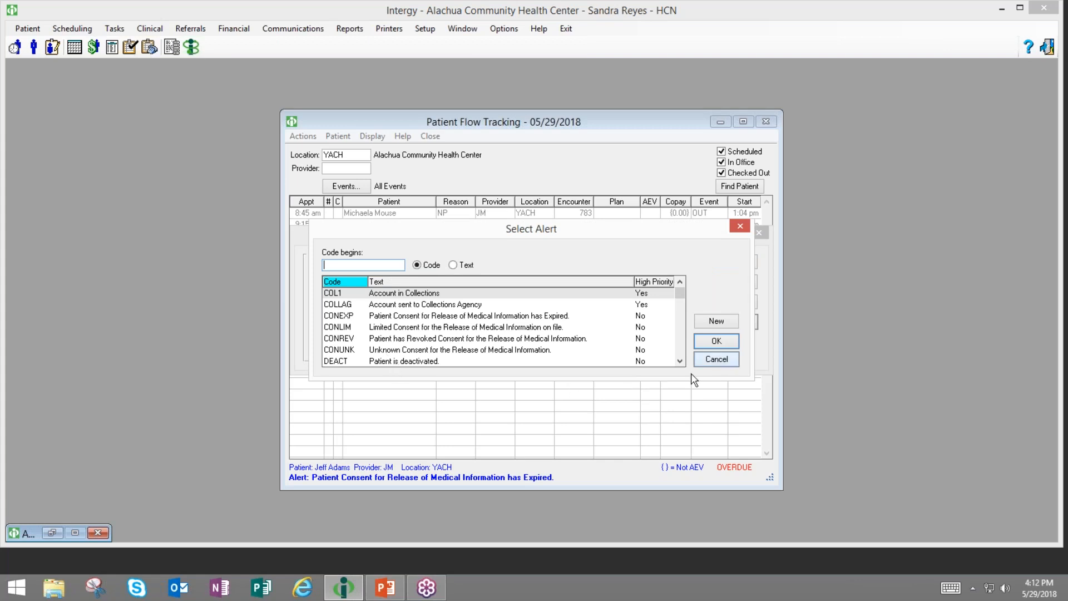
pyautogui.click(396, 361)
pyautogui.scroll(-1, 489, 340)
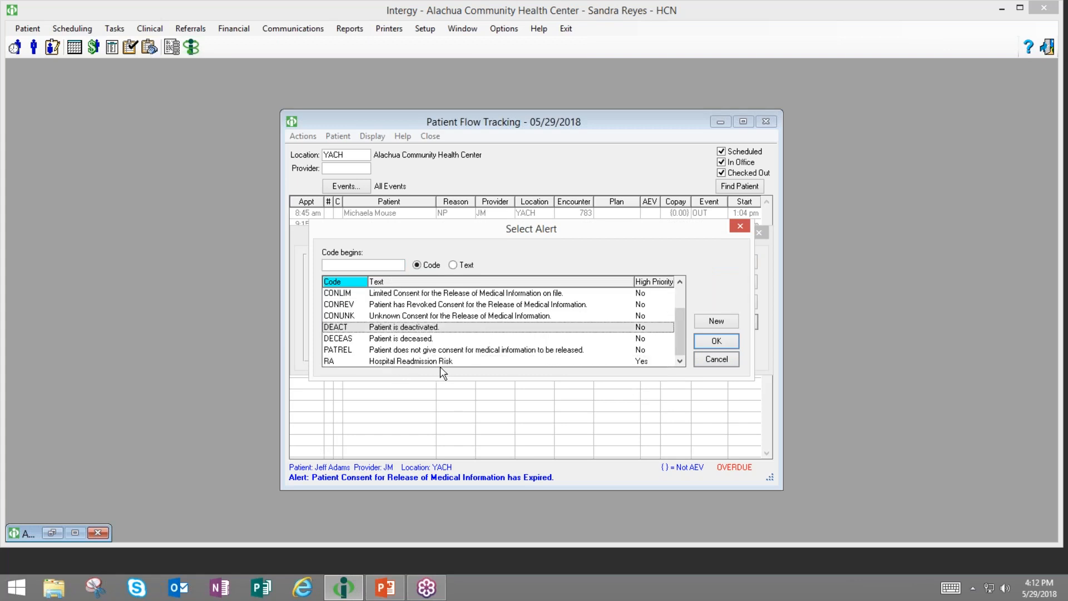
pyautogui.click(425, 362)
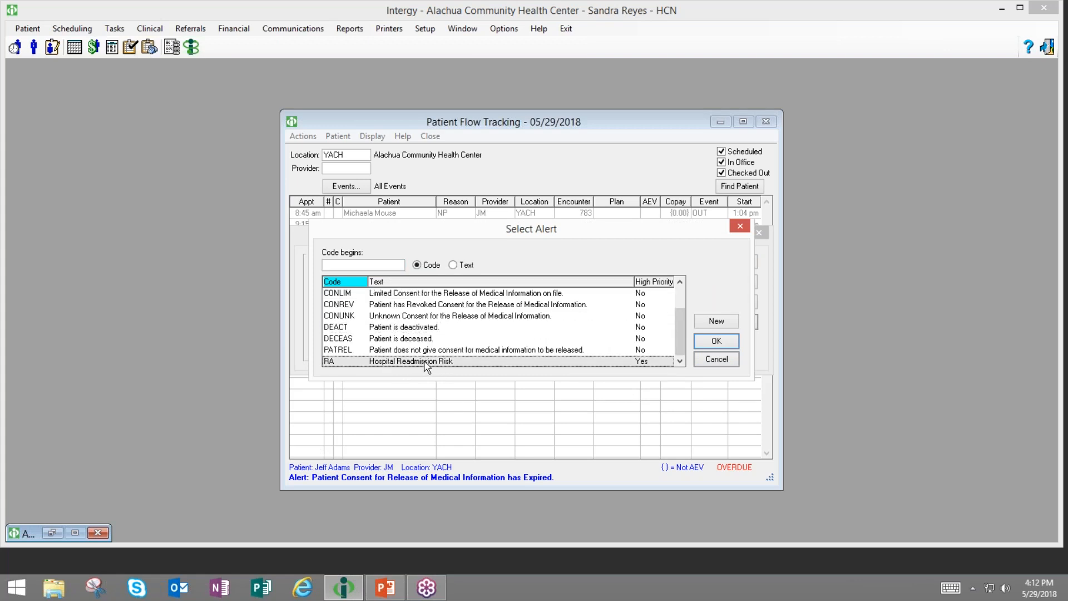
pyautogui.click(717, 340)
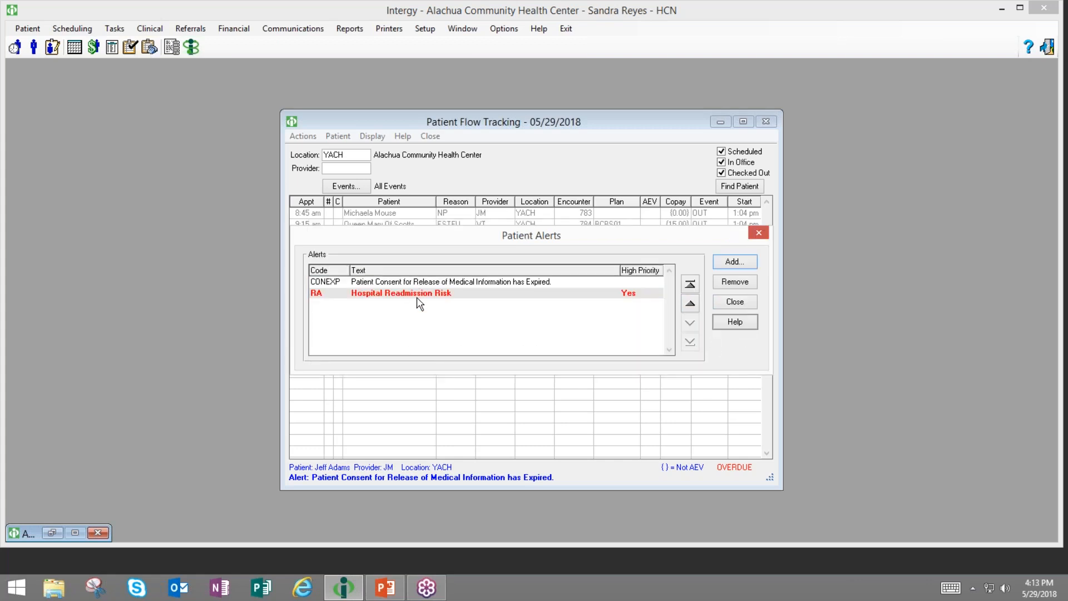
pyautogui.click(744, 302)
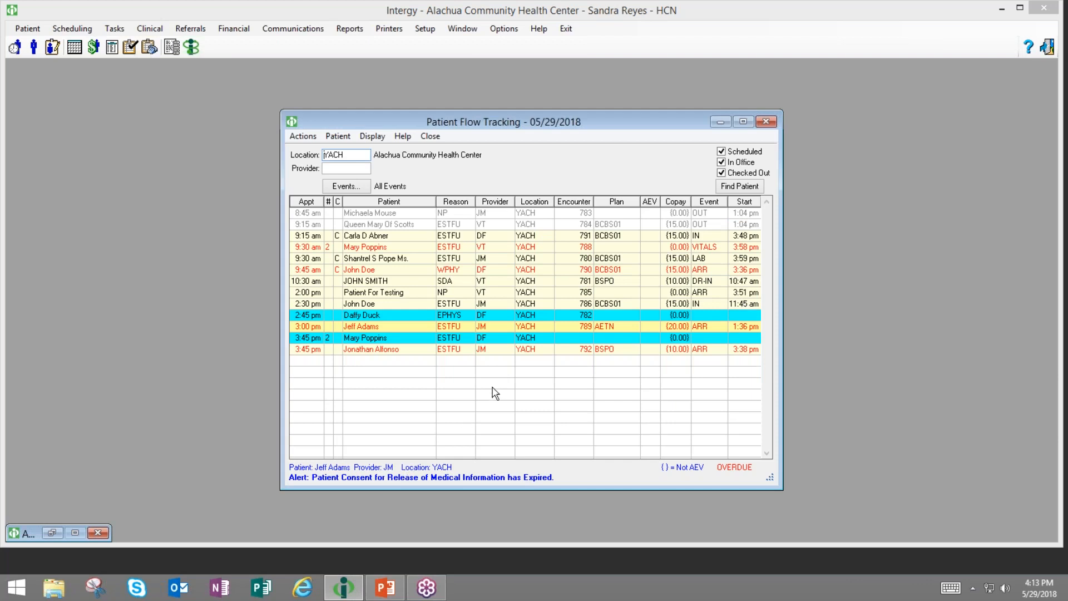
# - Review the 3:00 pm patient's Aetna coverage, Specialist Visit copay, and eligibility history
pyautogui.rightClick(526, 332)
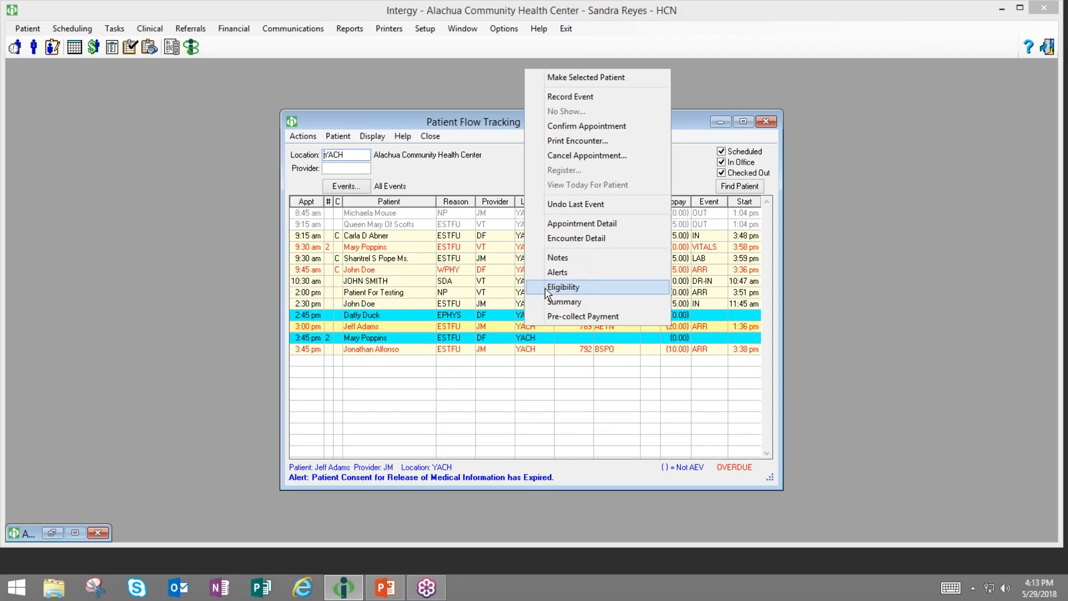
pyautogui.click(563, 287)
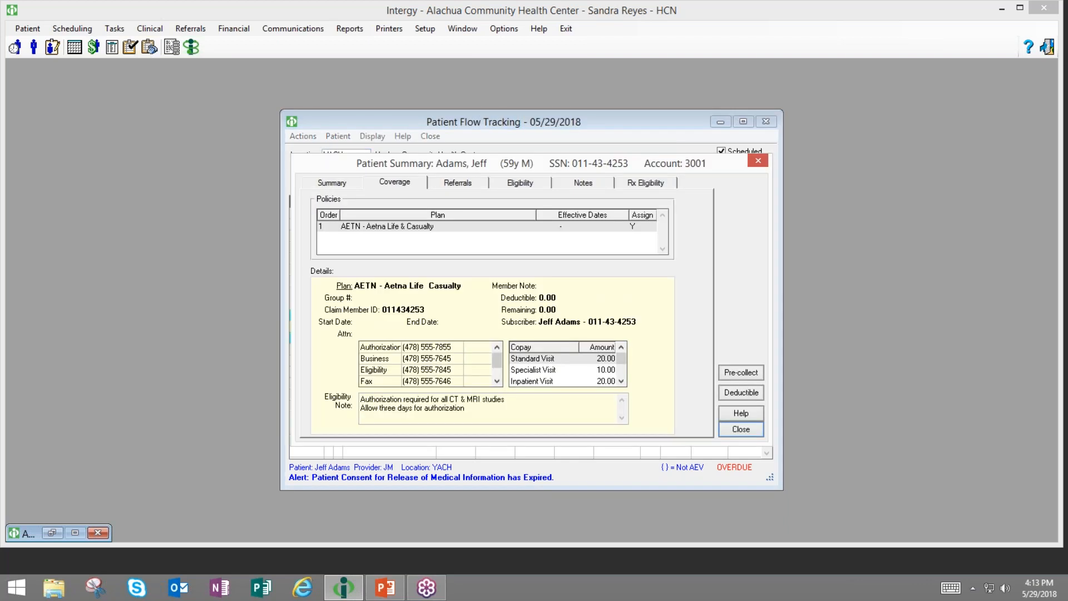
pyautogui.click(392, 187)
pyautogui.click(548, 360)
pyautogui.click(537, 371)
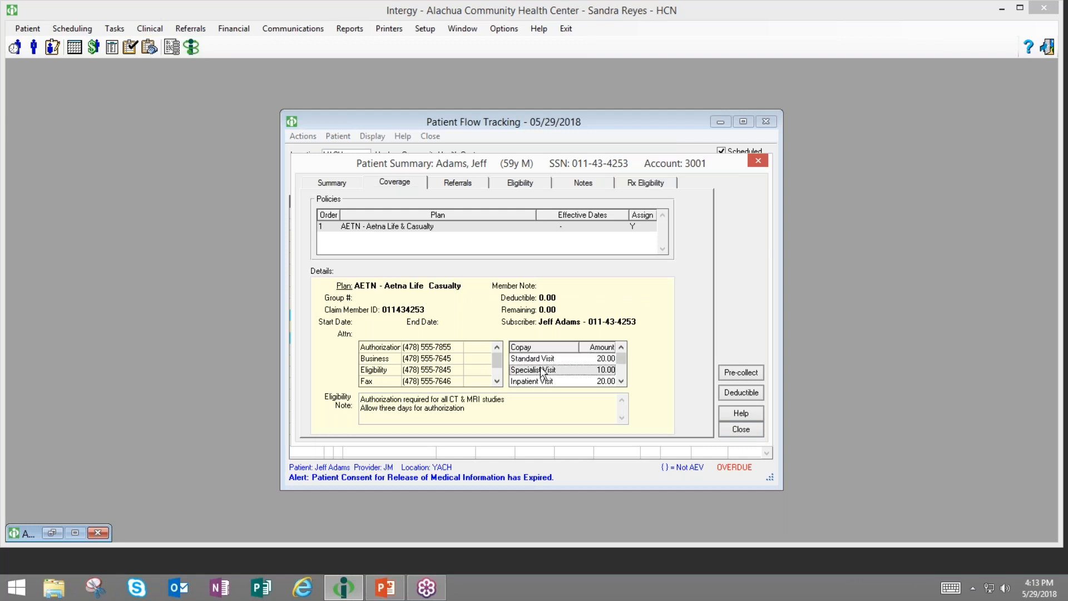
pyautogui.click(522, 186)
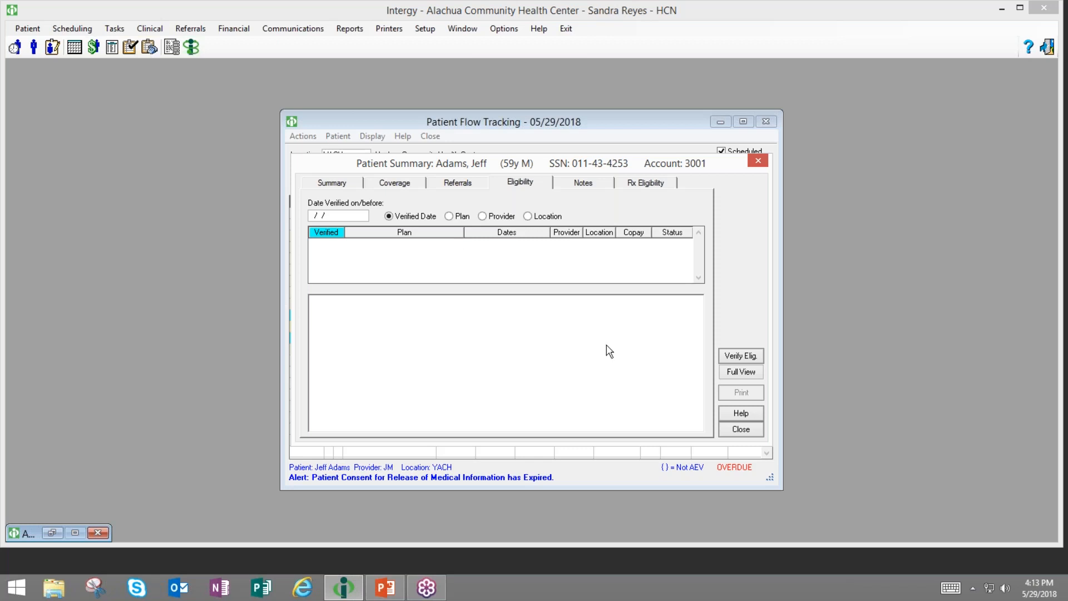
# - Verify eligibility with charge-to provider DF and benefit coverage code 98, then close the summary
pyautogui.click(738, 355)
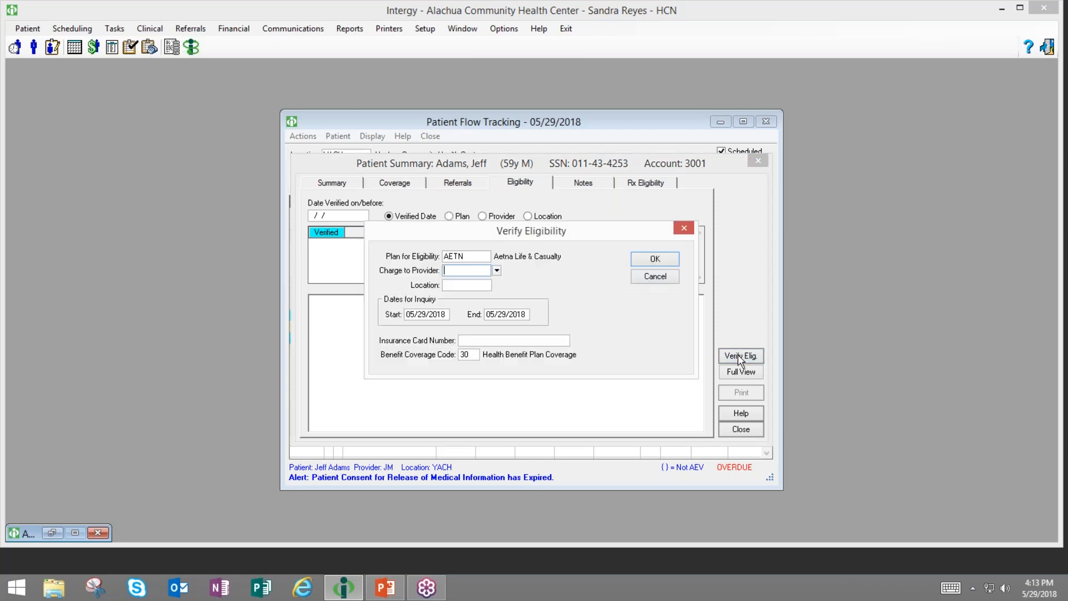
pyautogui.click(497, 271)
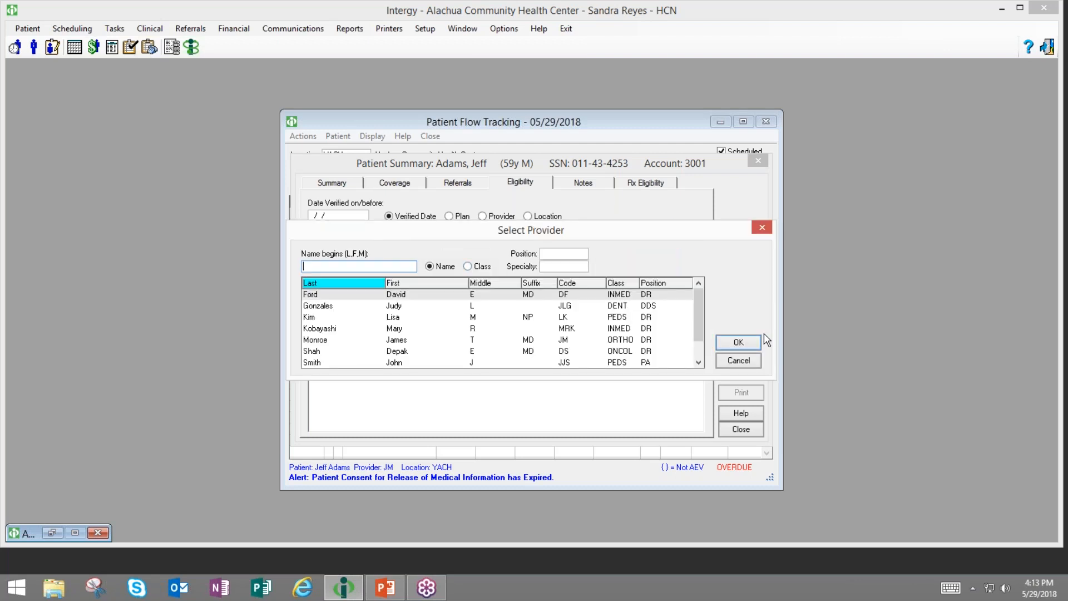
pyautogui.click(739, 342)
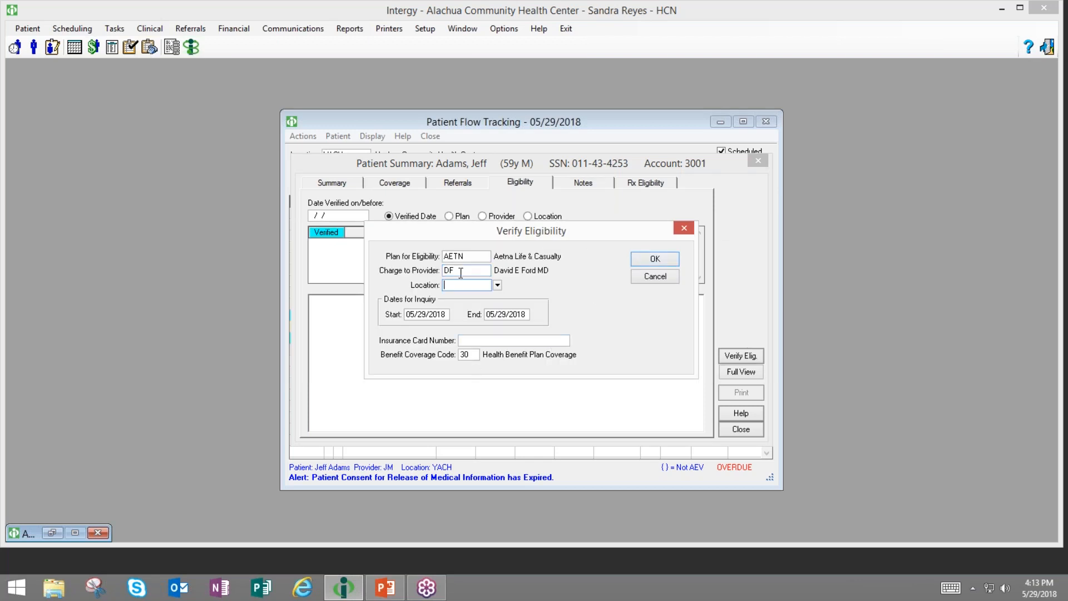
pyautogui.click(468, 355)
pyautogui.write('98')
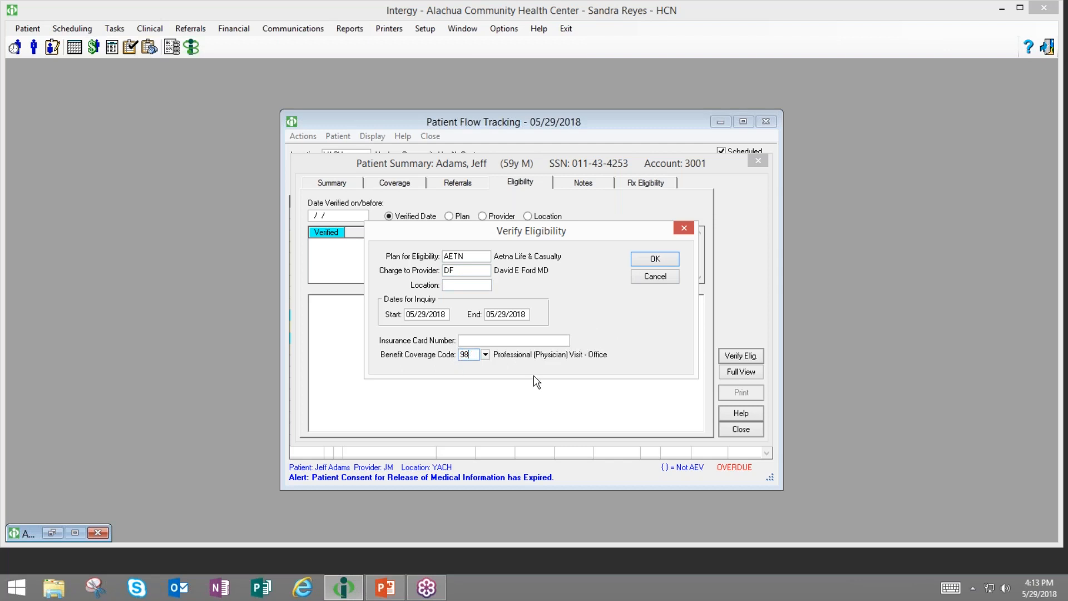
pyautogui.click(651, 260)
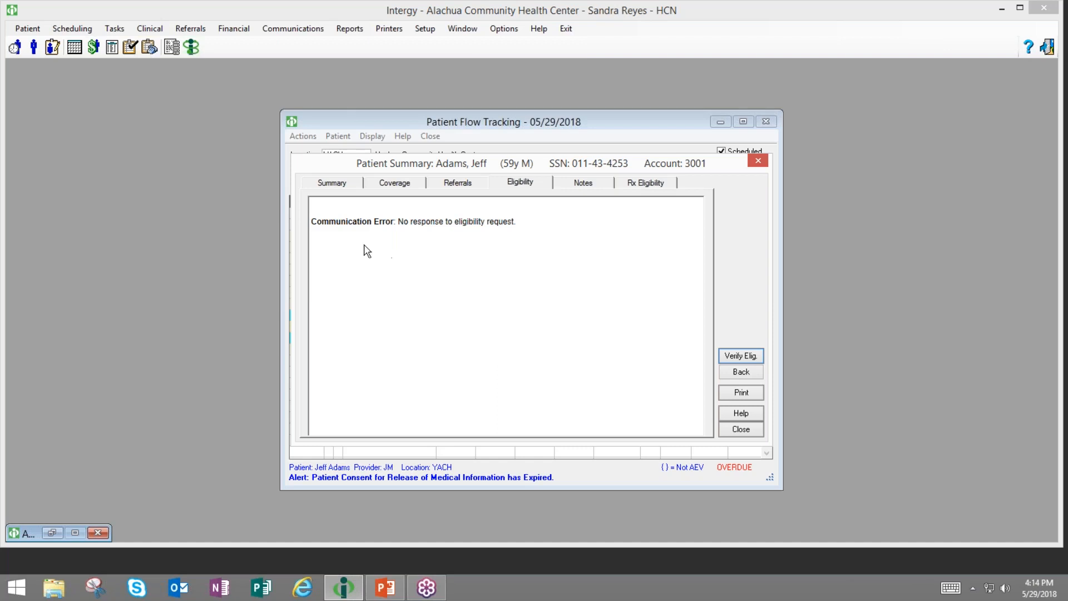
pyautogui.click(520, 184)
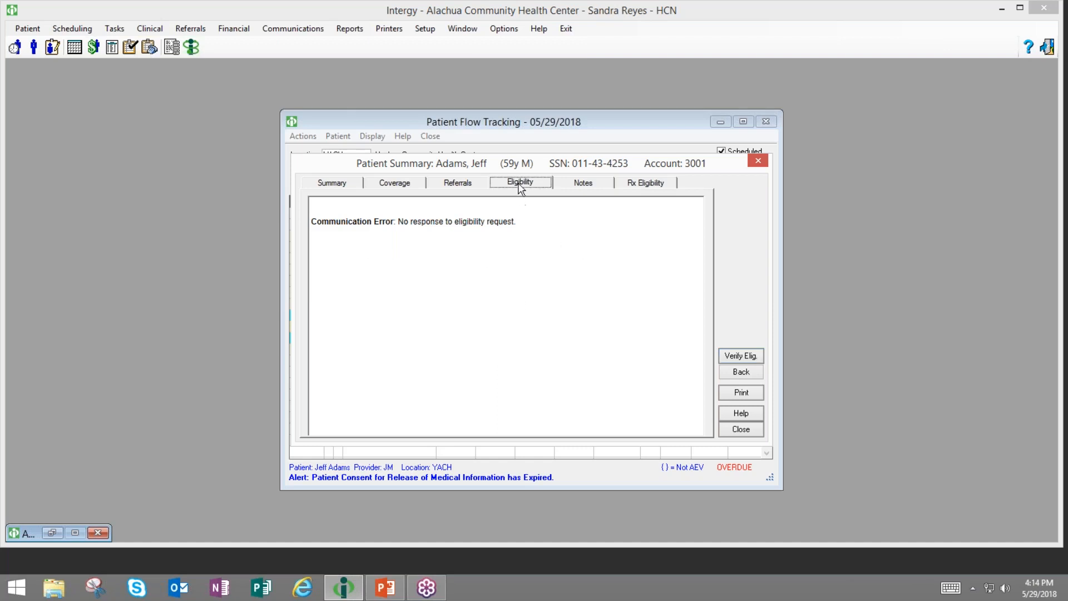
pyautogui.click(732, 429)
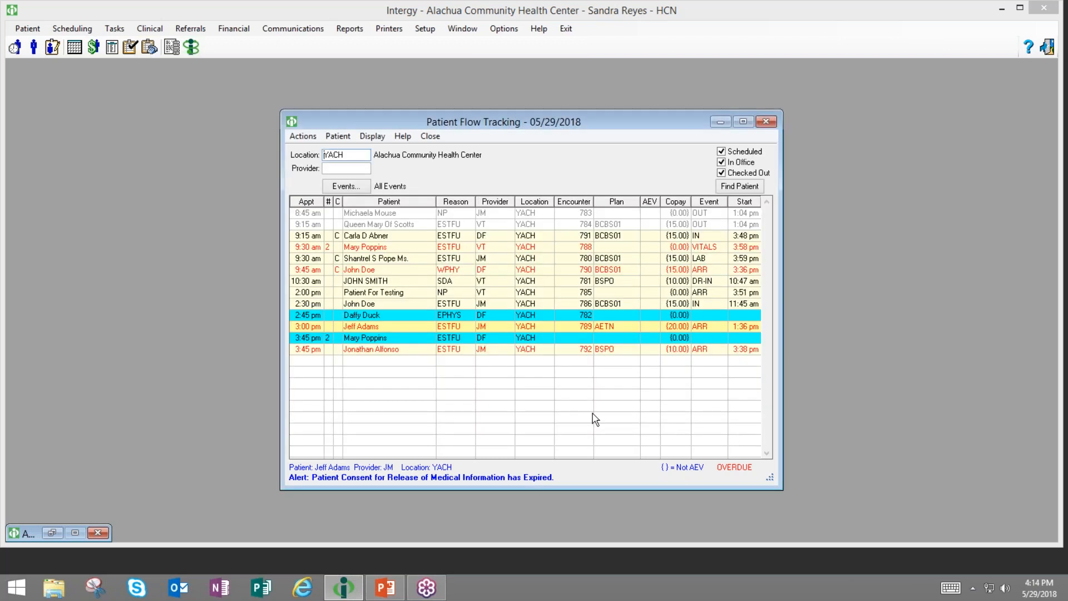
# - Open the 2:00 pm patient's Summary, check consent history and provider contact, then start an e-mail
pyautogui.rightClick(548, 294)
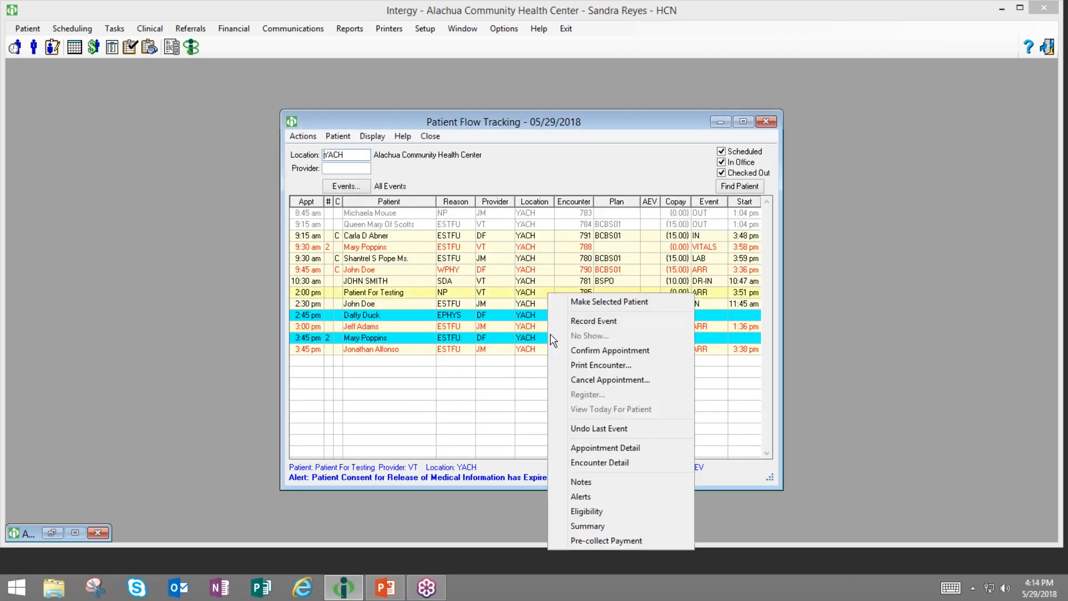
pyautogui.click(591, 527)
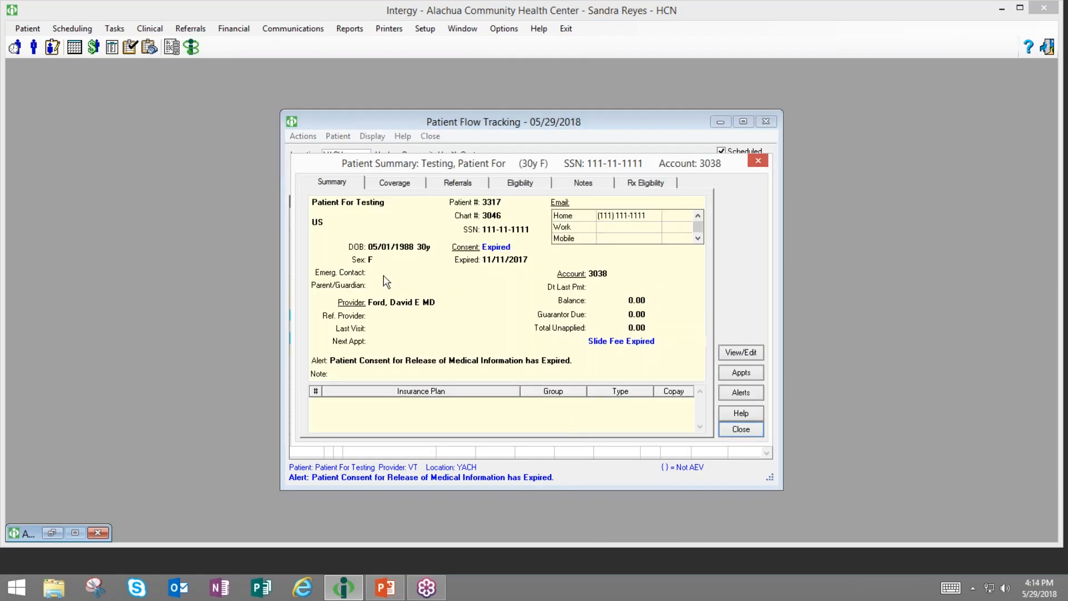
pyautogui.click(342, 182)
pyautogui.click(467, 253)
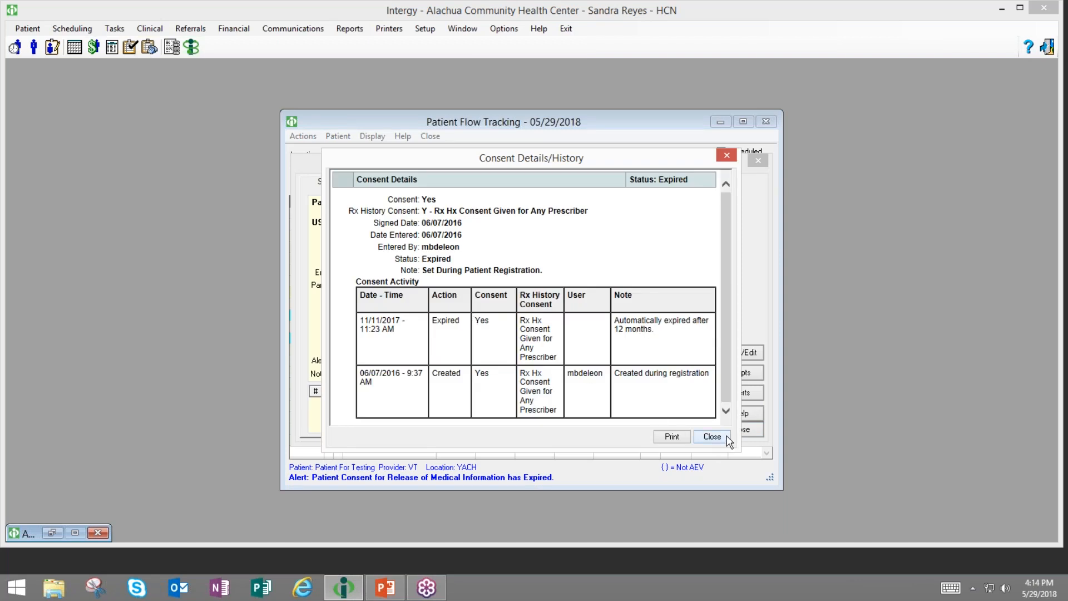
pyautogui.click(713, 437)
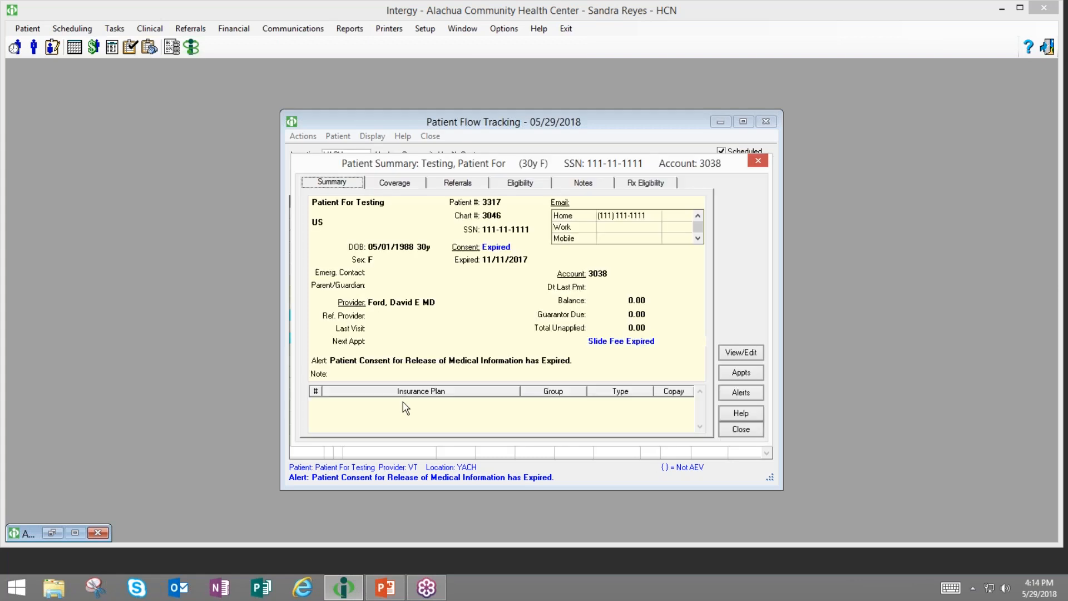
pyautogui.click(349, 303)
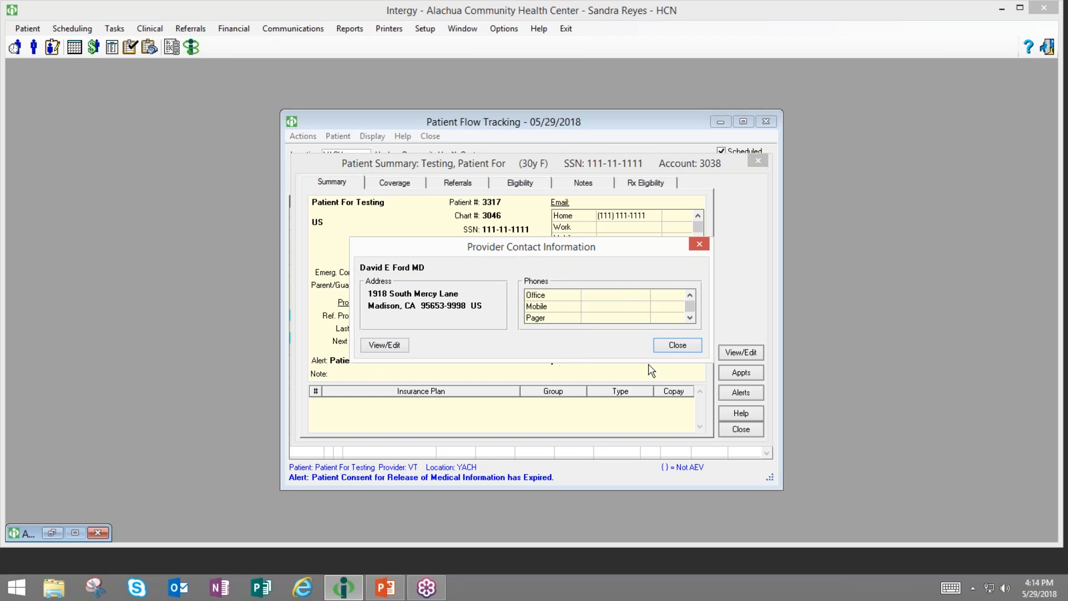
pyautogui.click(674, 346)
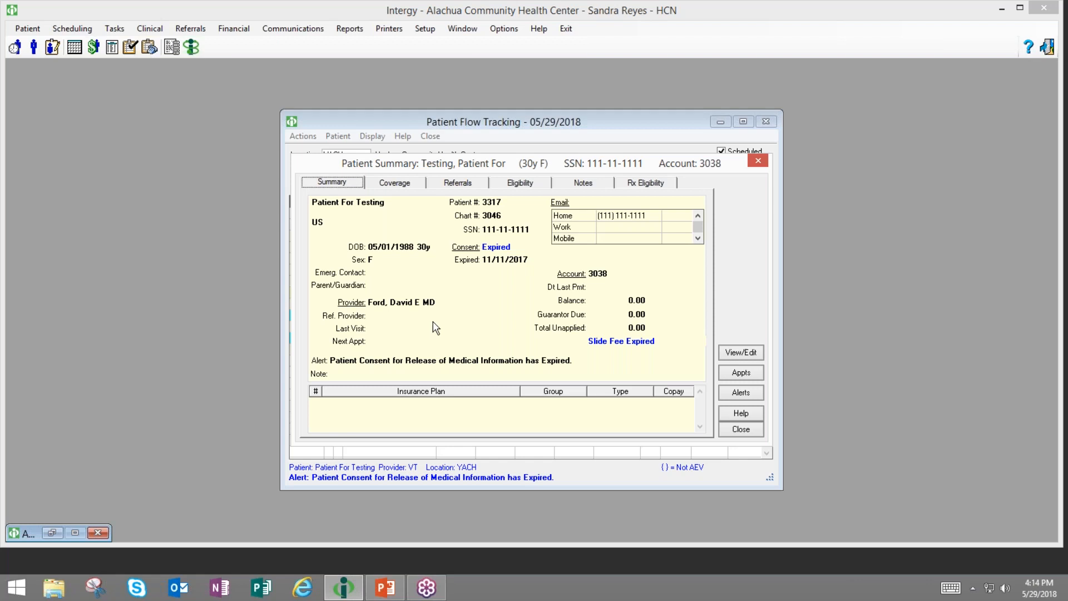
pyautogui.click(559, 204)
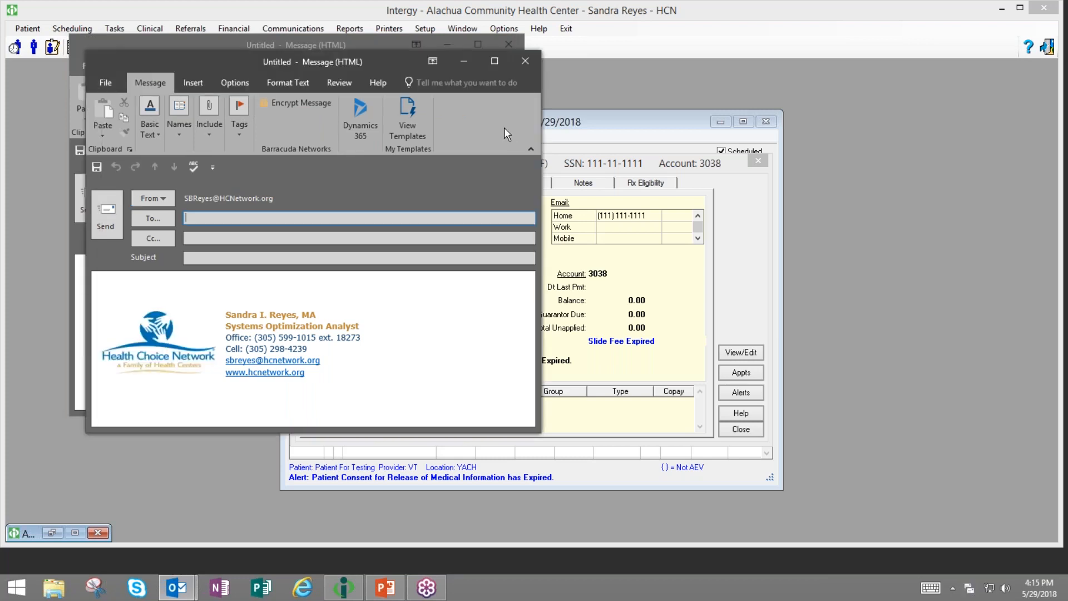
# - Close both blank Outlook e-mail drafts, choosing not to save either one
pyautogui.click(526, 59)
pyautogui.click(538, 332)
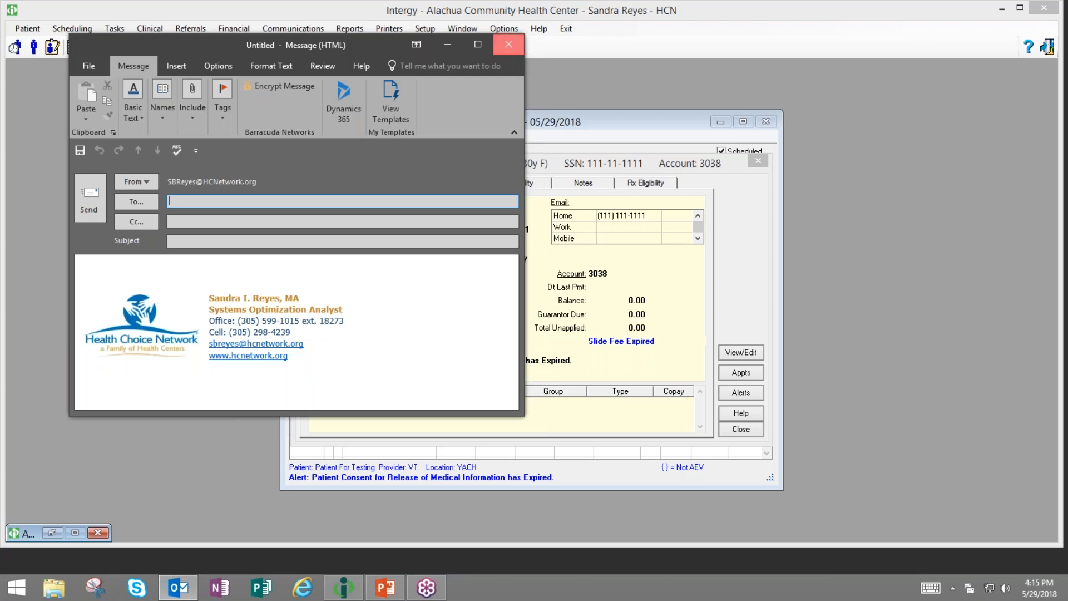
pyautogui.click(508, 44)
pyautogui.click(536, 332)
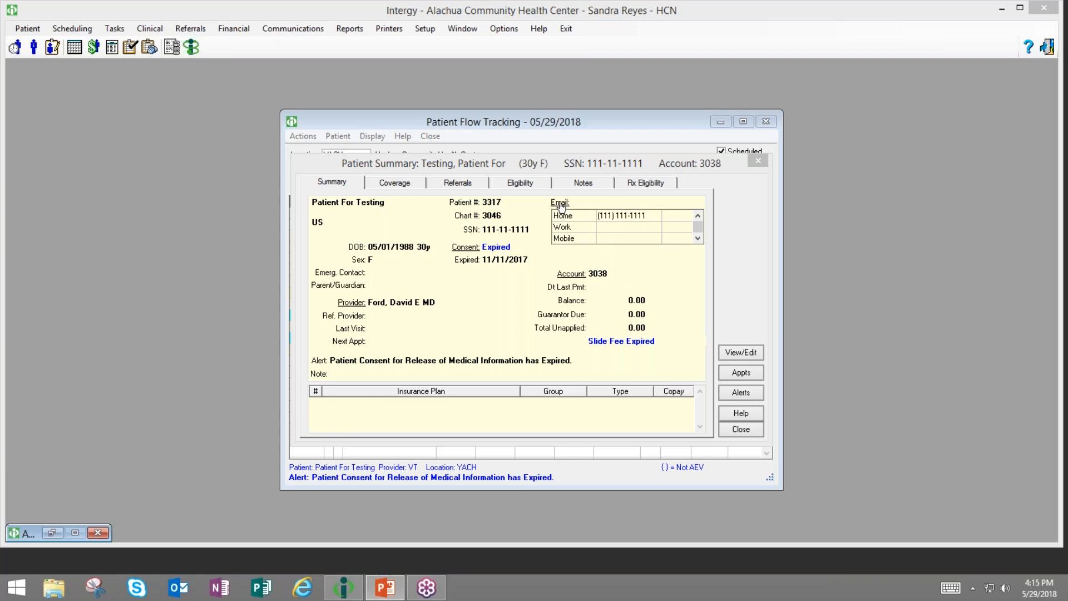
# - Open the patient's account summary and view the guarantor's contact and full details
pyautogui.click(569, 275)
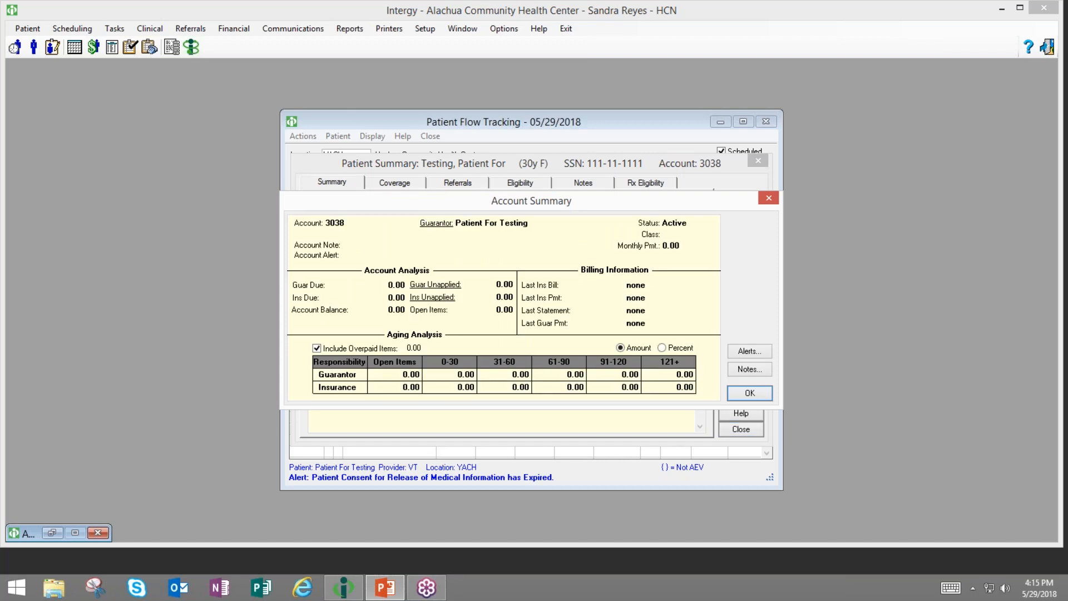
pyautogui.click(437, 223)
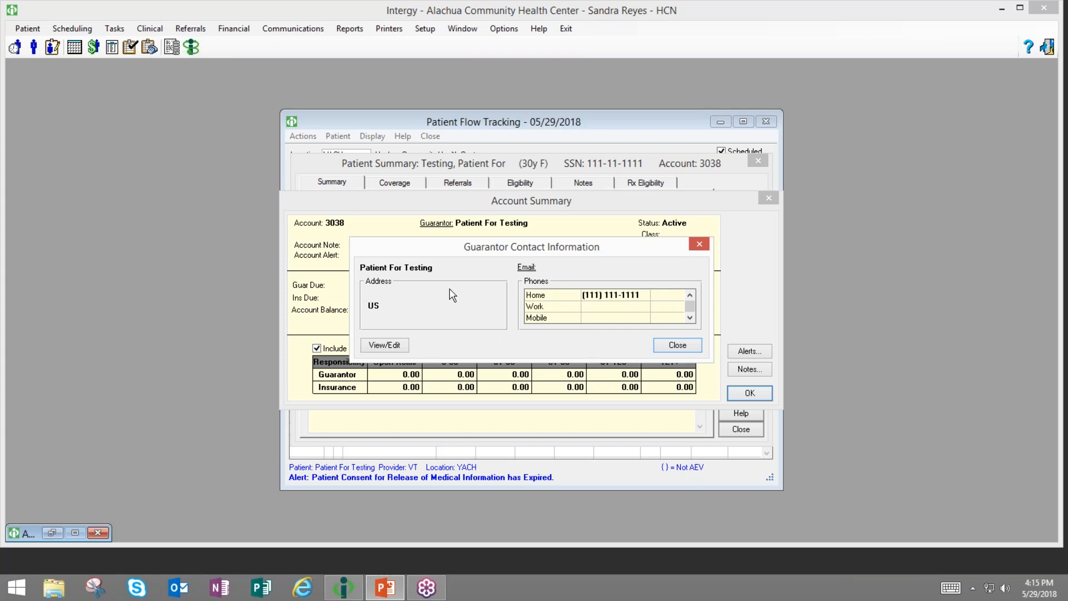
pyautogui.click(405, 346)
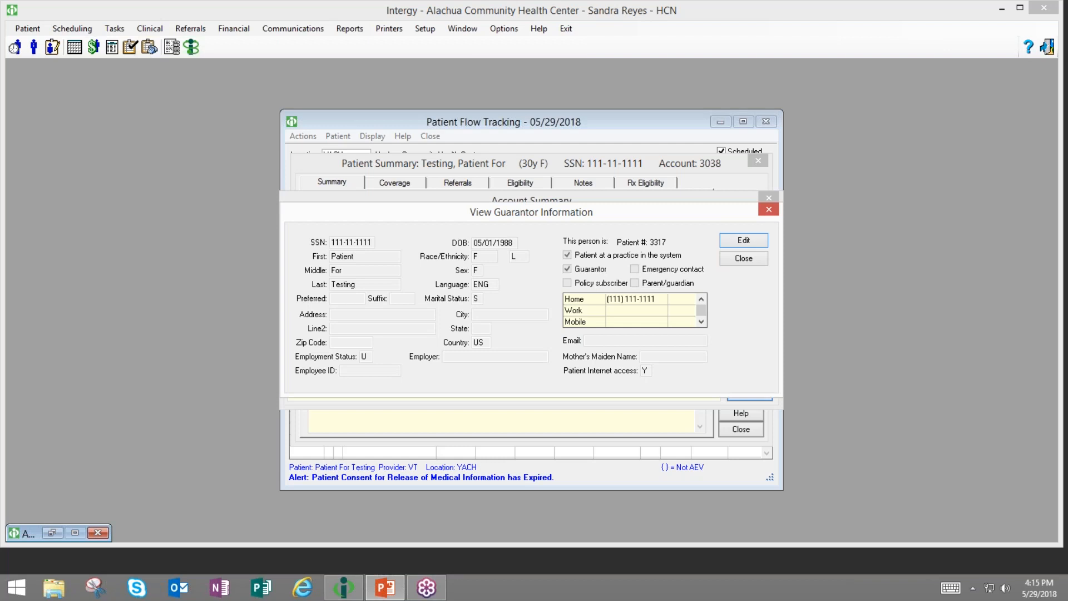
# - Close the guarantor details, account summary and patient summary to return to the 05/29/2018 tracking list
pyautogui.click(738, 260)
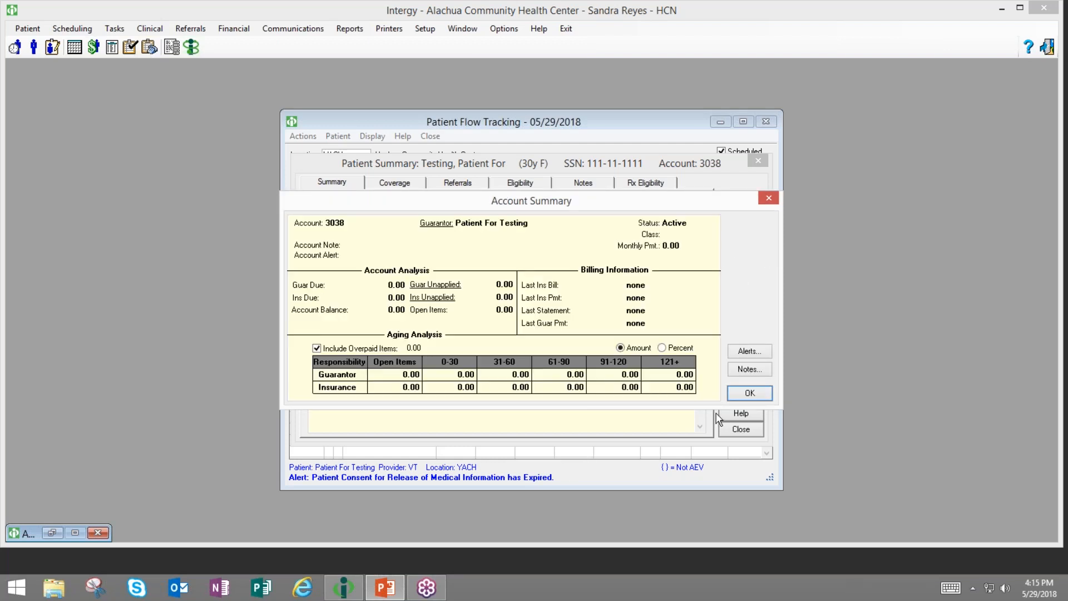
pyautogui.click(746, 394)
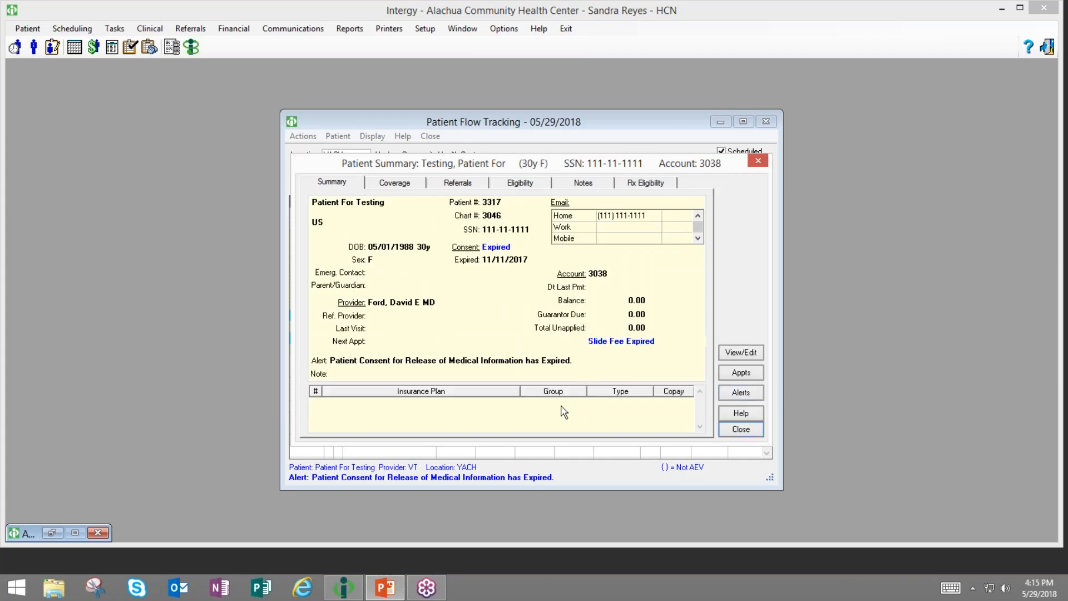
pyautogui.click(741, 429)
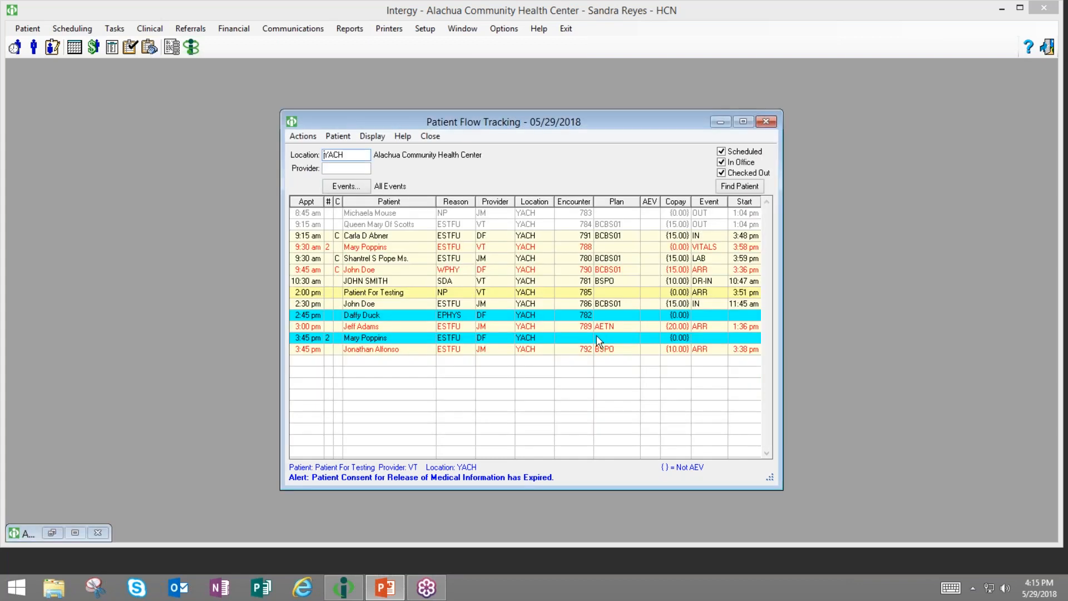
pyautogui.rightClick(568, 299)
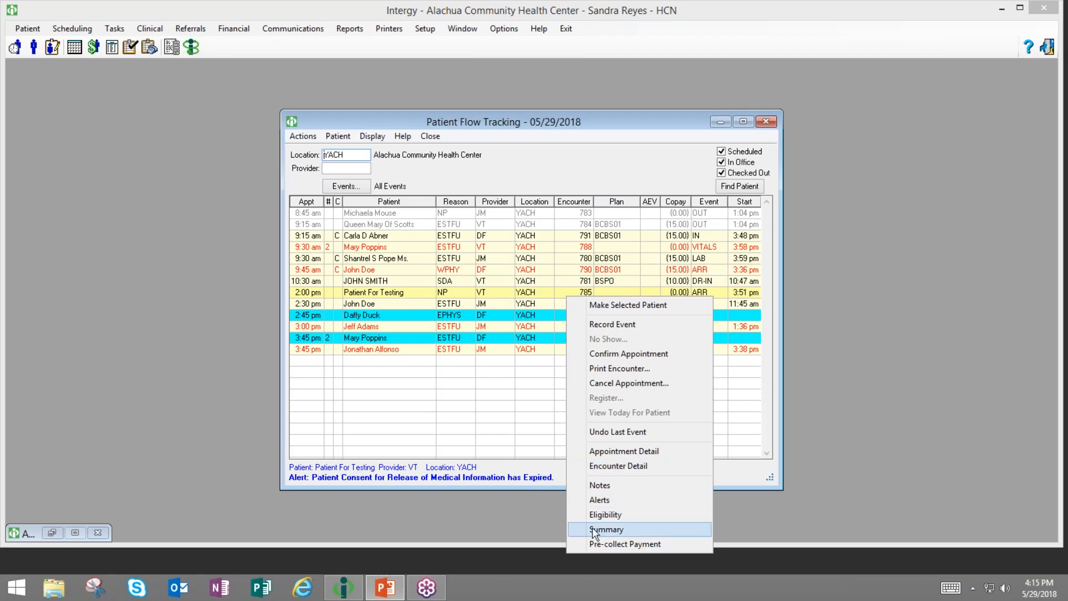
pyautogui.click(542, 447)
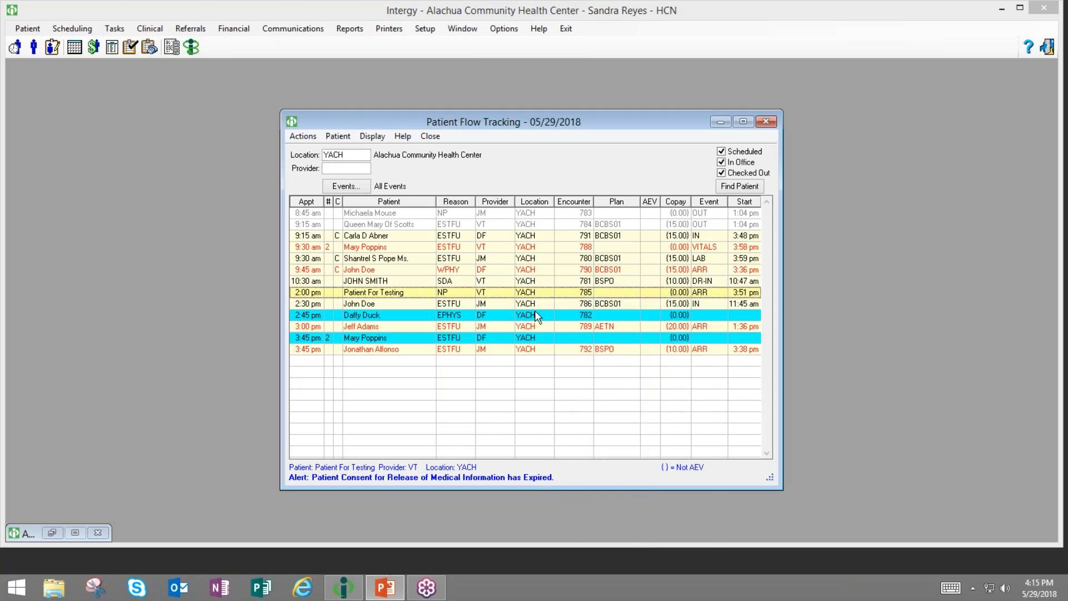
pyautogui.rightClick(521, 297)
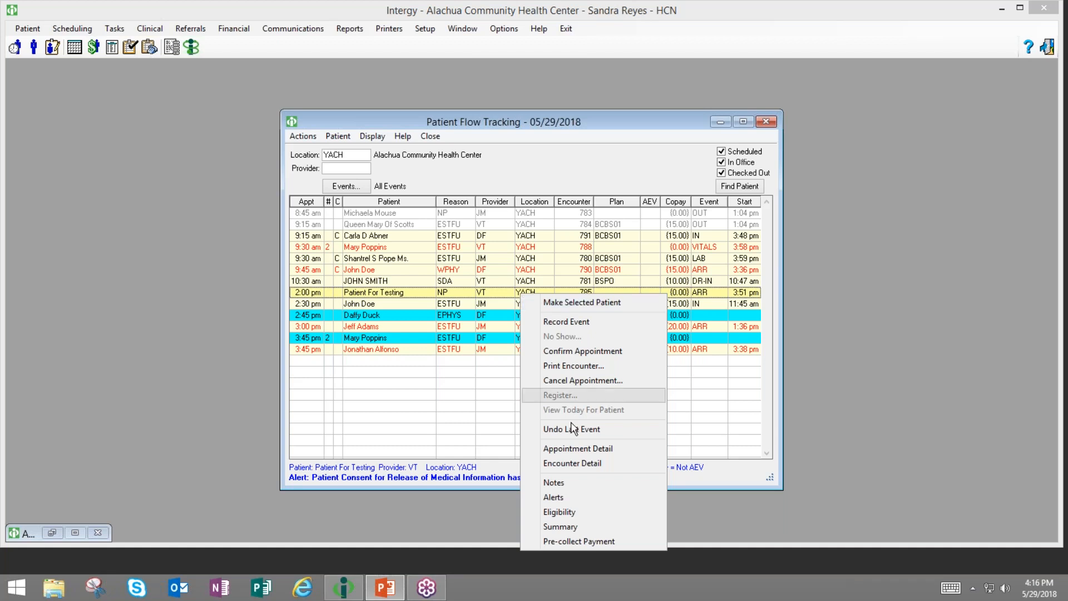
pyautogui.click(587, 543)
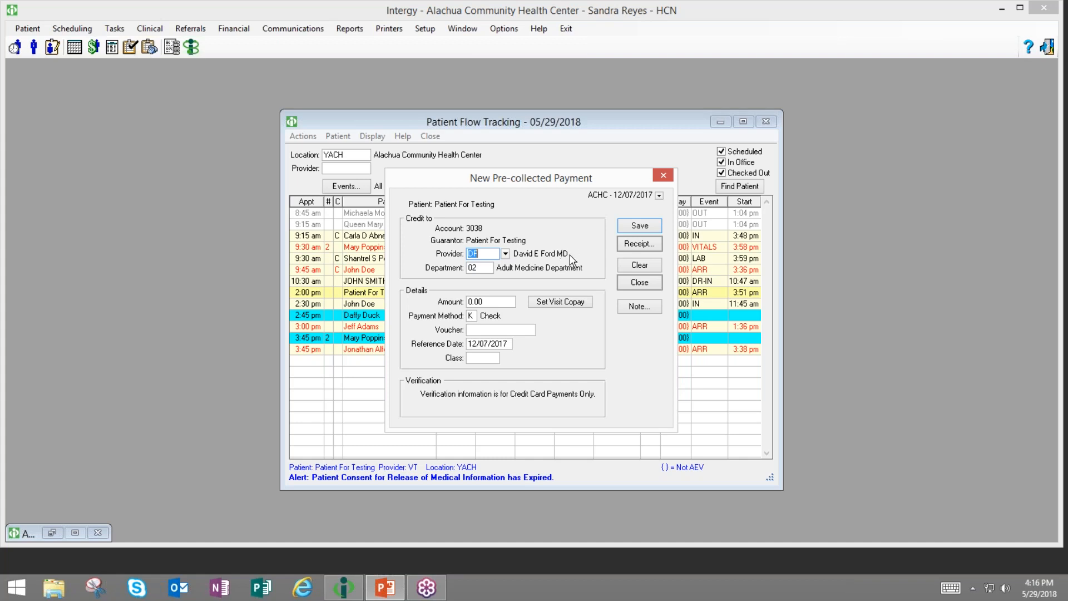
pyautogui.click(620, 282)
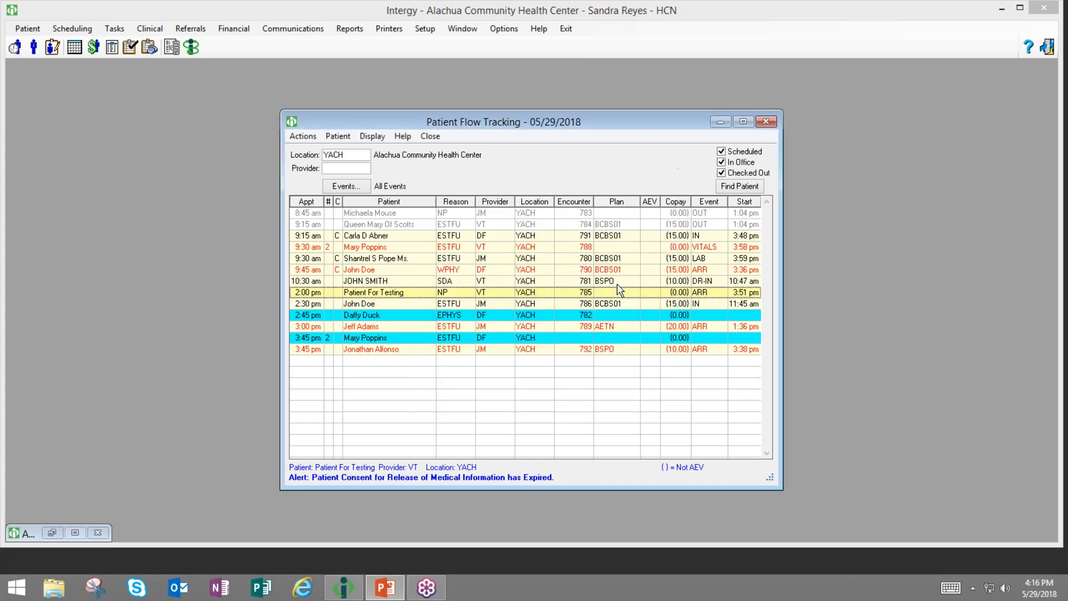
pyautogui.rightClick(533, 294)
pyautogui.click(584, 541)
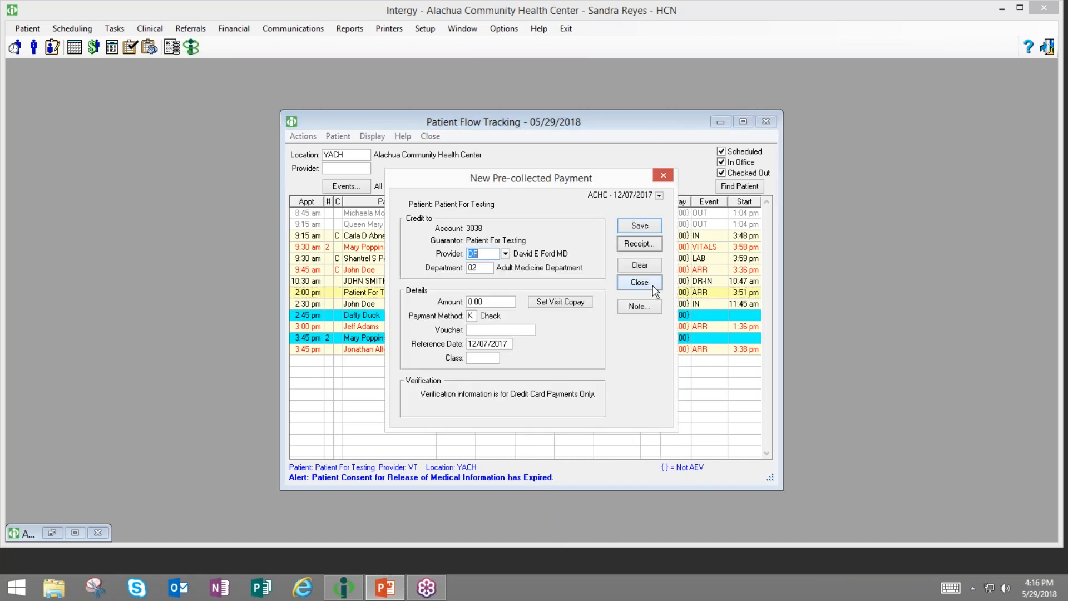
pyautogui.click(639, 283)
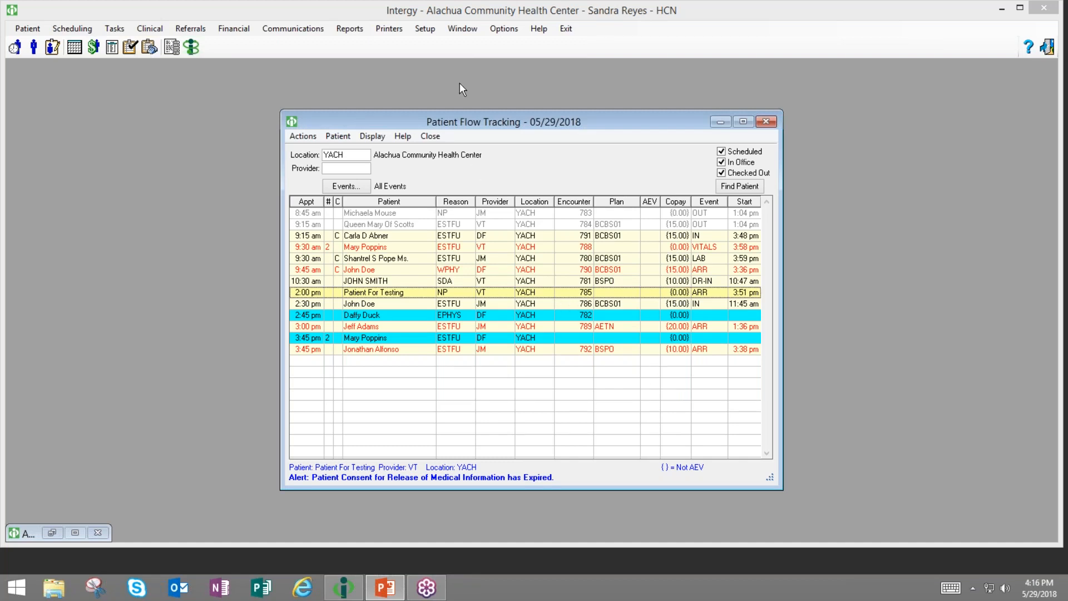
# - Open Actions & Events maintenance in Events mode on the Pat Flow Events list
pyautogui.click(426, 29)
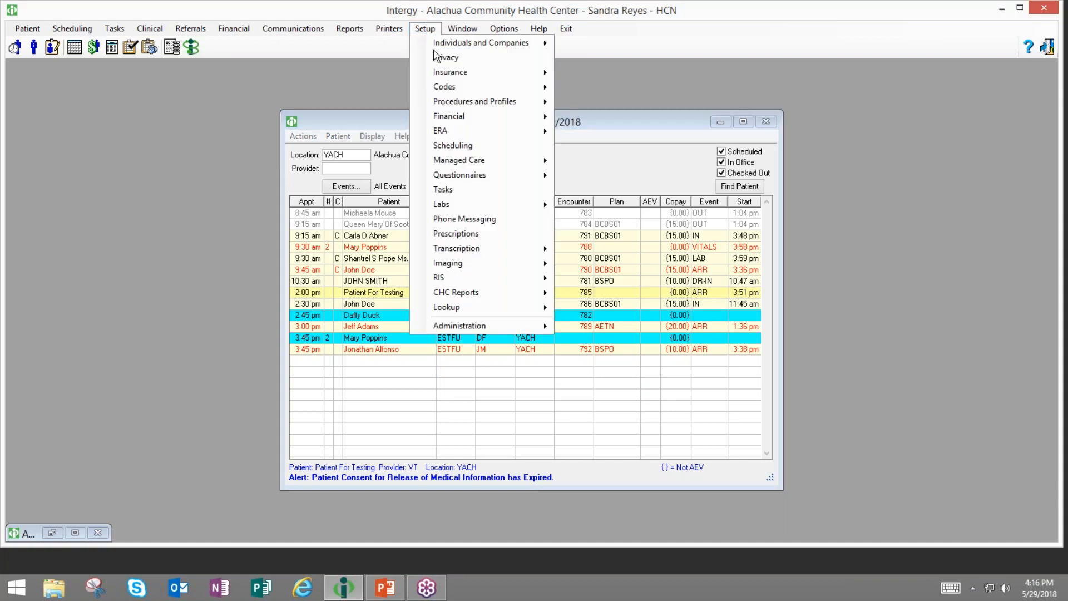
pyautogui.moveTo(497, 92)
pyautogui.click(607, 88)
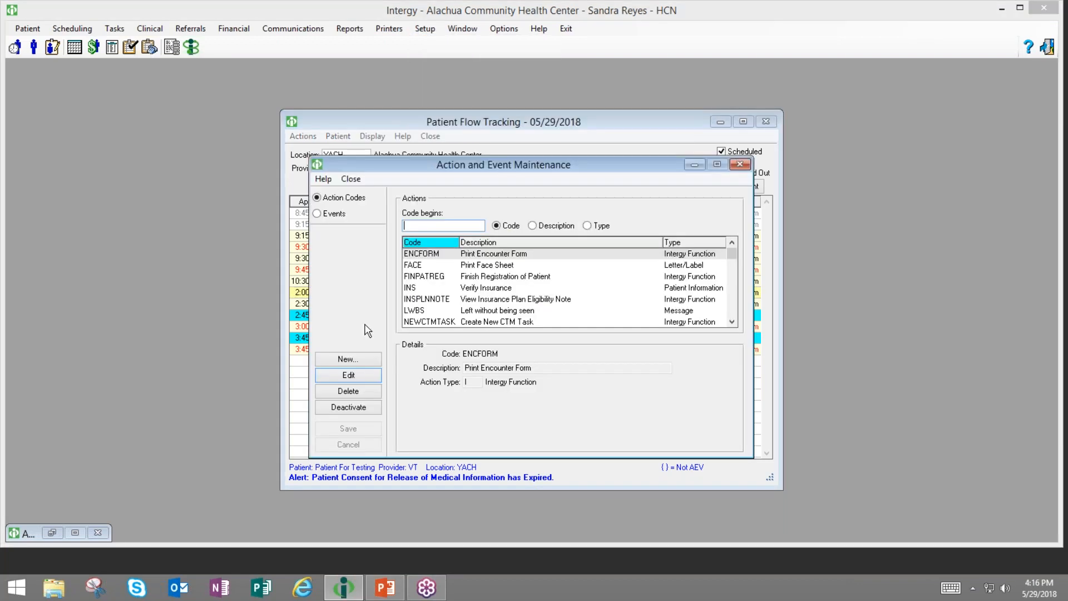
pyautogui.click(340, 215)
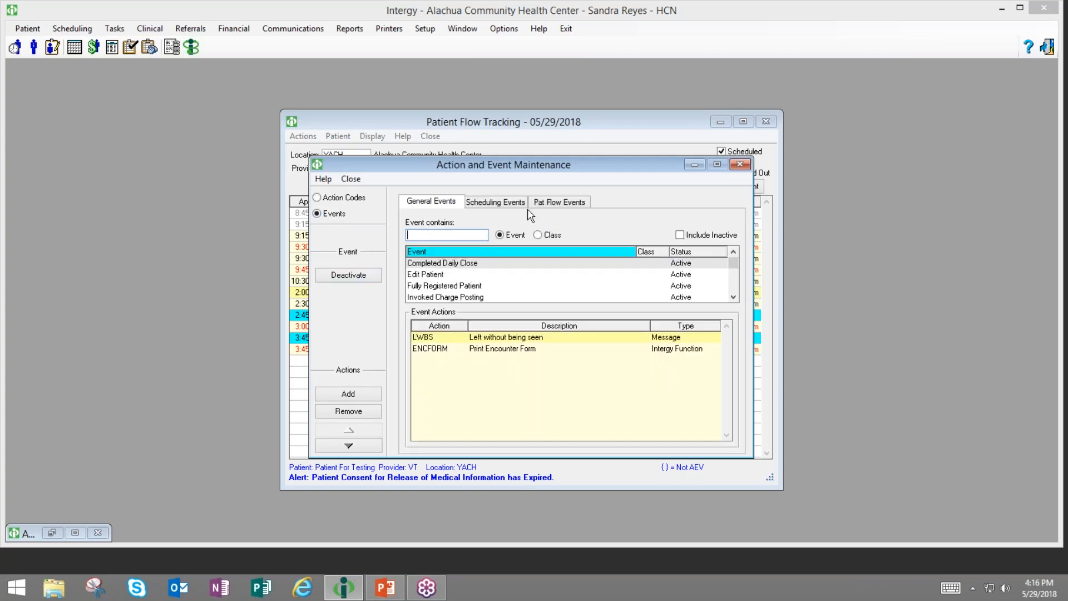
pyautogui.click(558, 201)
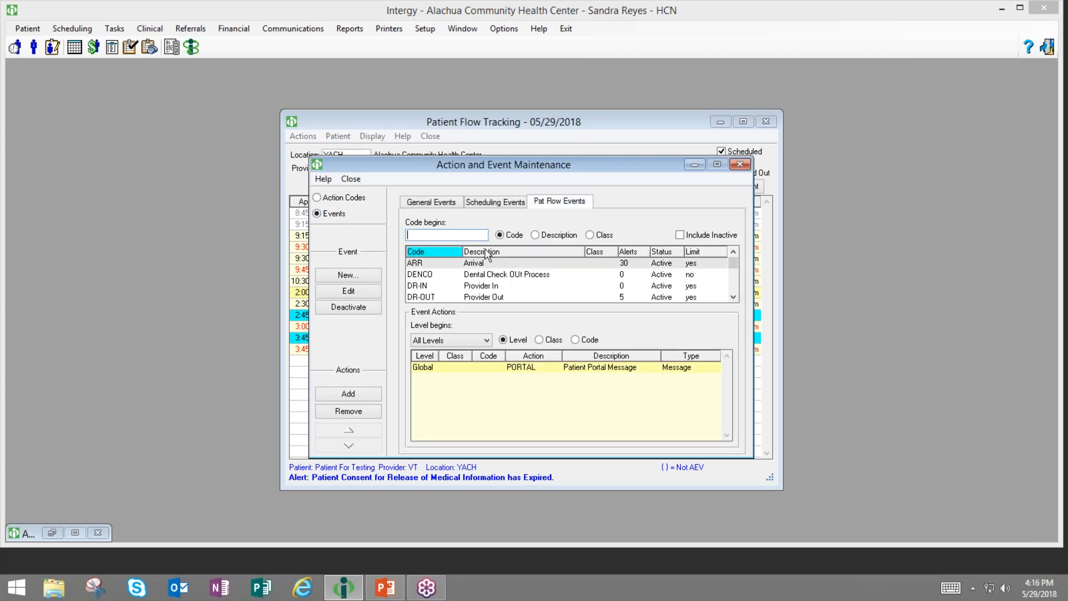
# - Filter for 'in', remove the POSTPREPMT action from the IN Check-In event, and close maintenance
pyautogui.write('in')
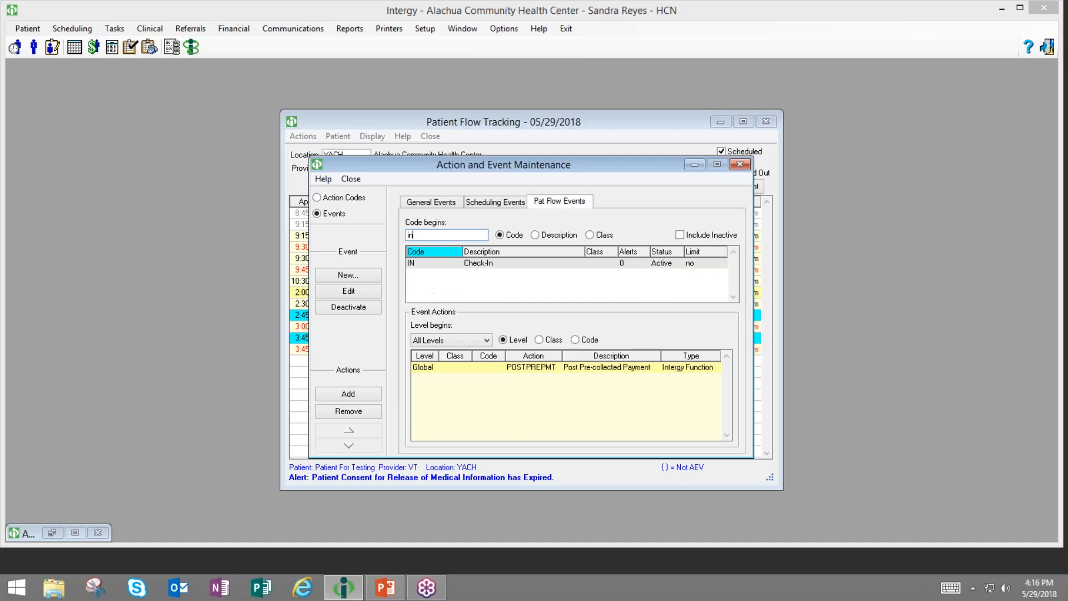
pyautogui.click(470, 265)
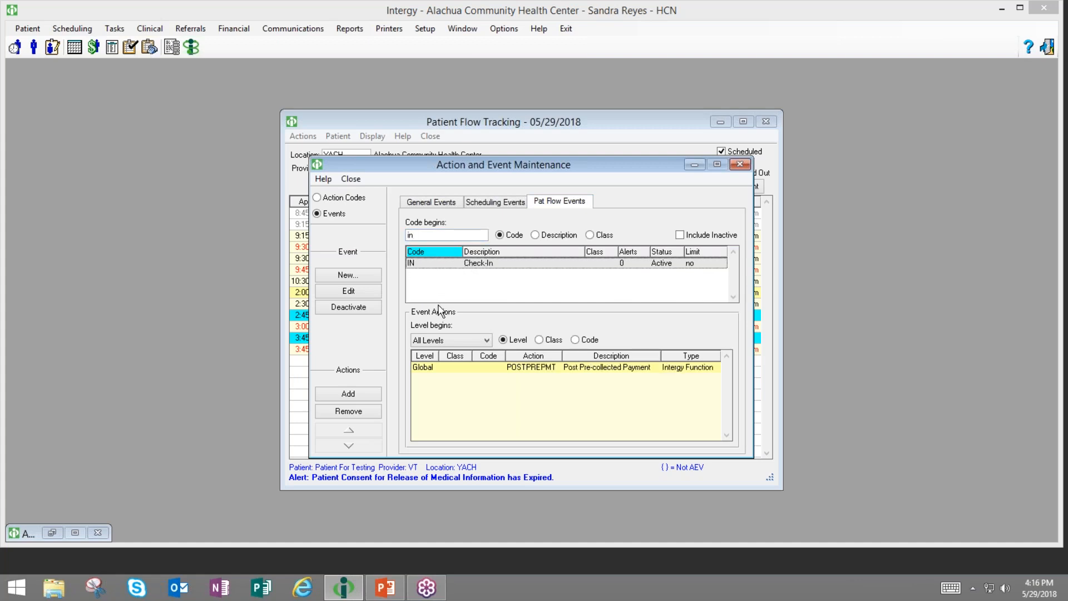
pyautogui.click(486, 374)
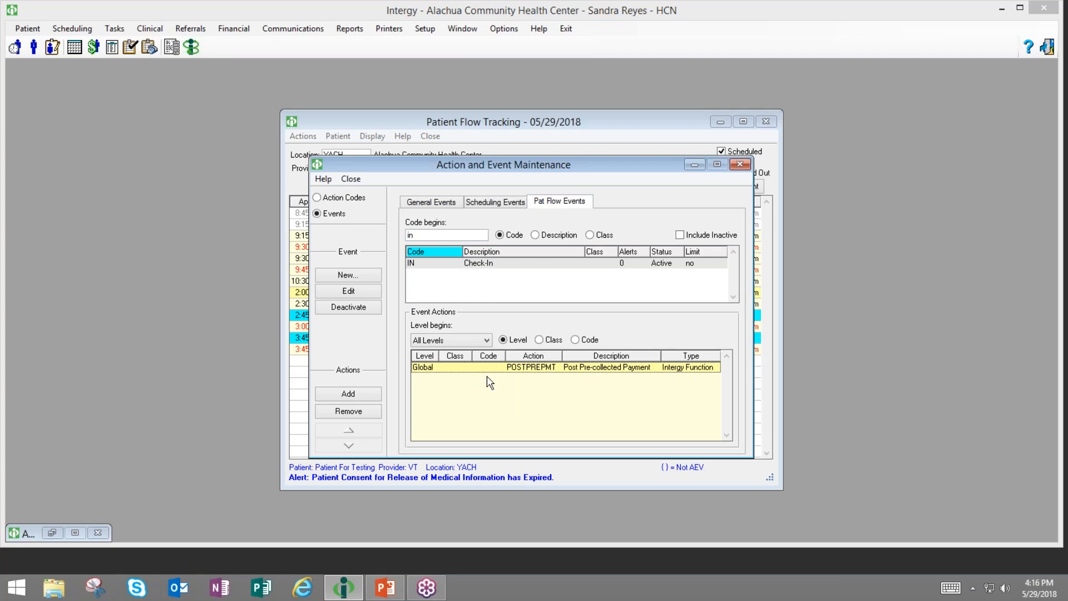
pyautogui.click(347, 412)
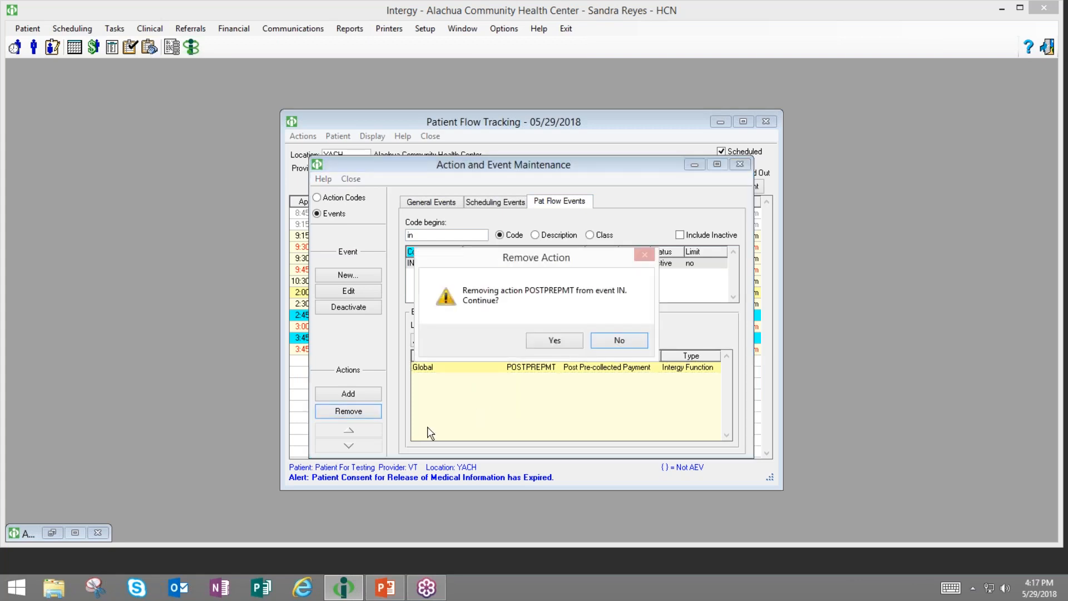
pyautogui.click(554, 340)
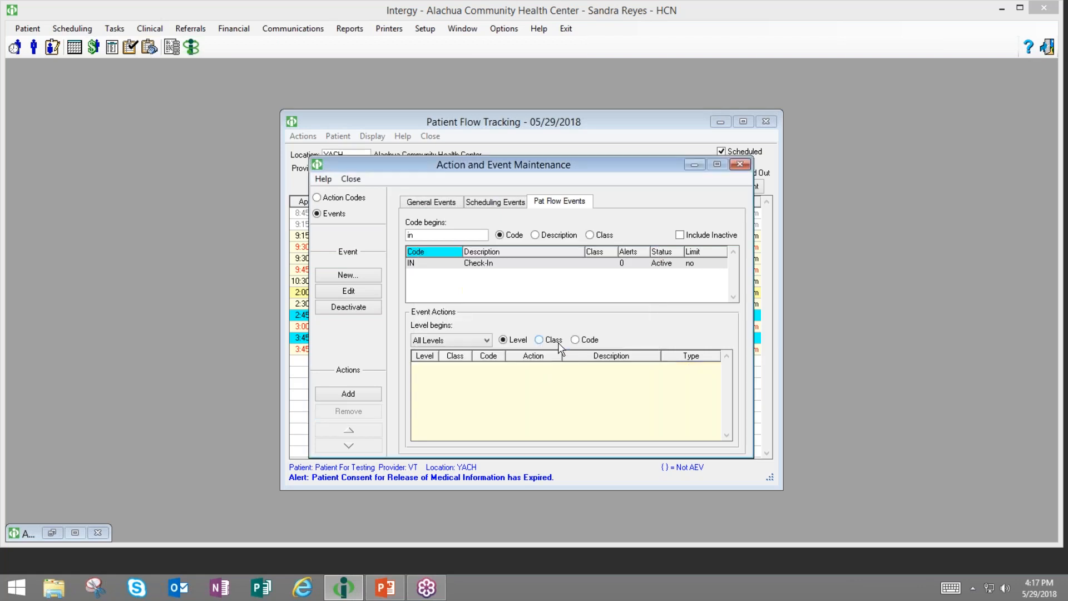
pyautogui.click(740, 165)
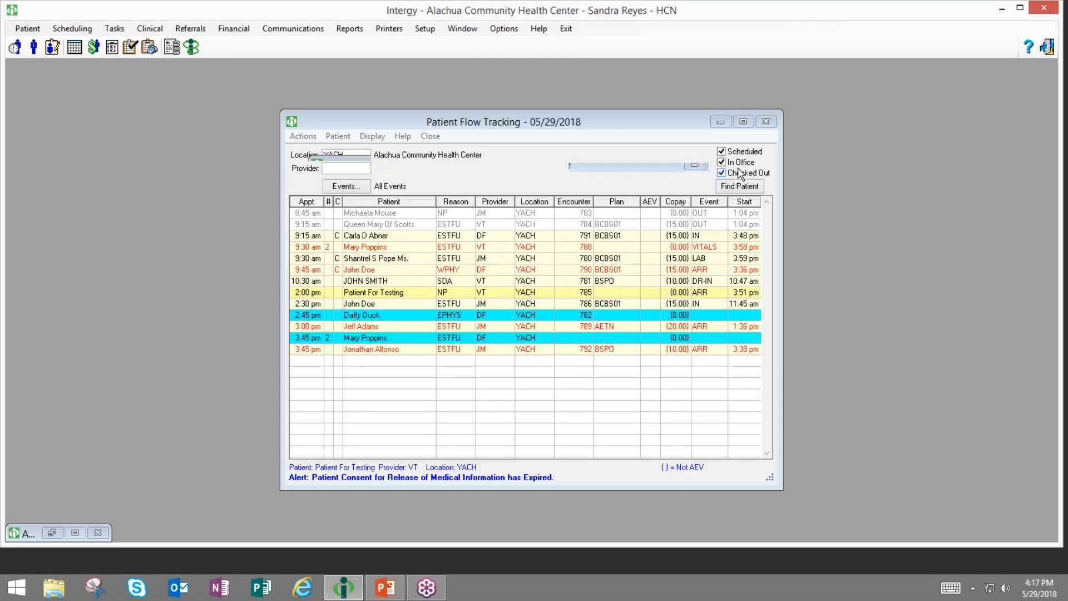
pyautogui.rightClick(500, 296)
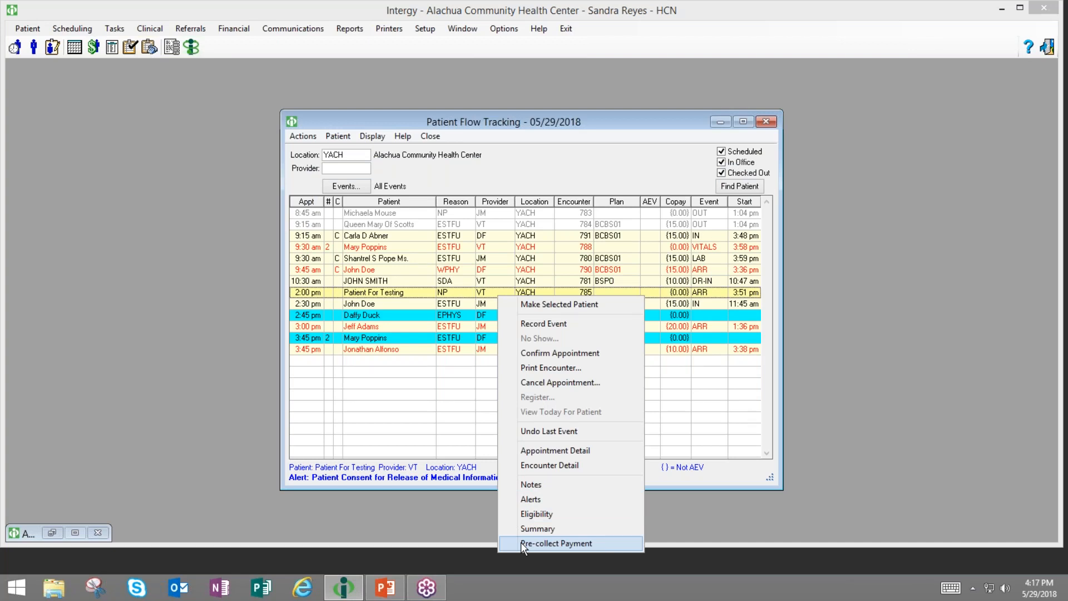
pyautogui.click(466, 433)
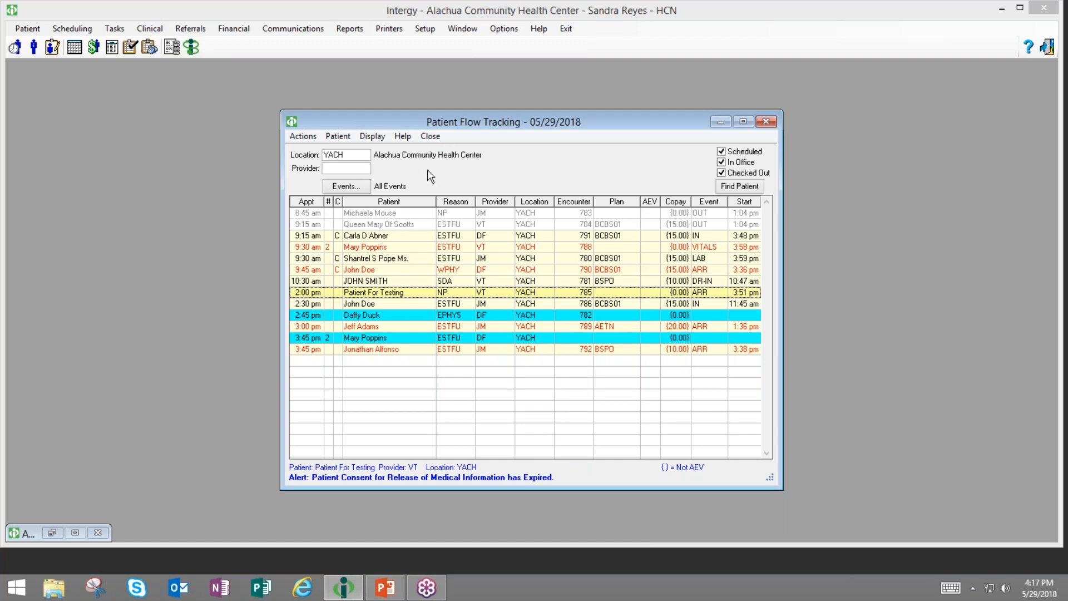
pyautogui.click(404, 137)
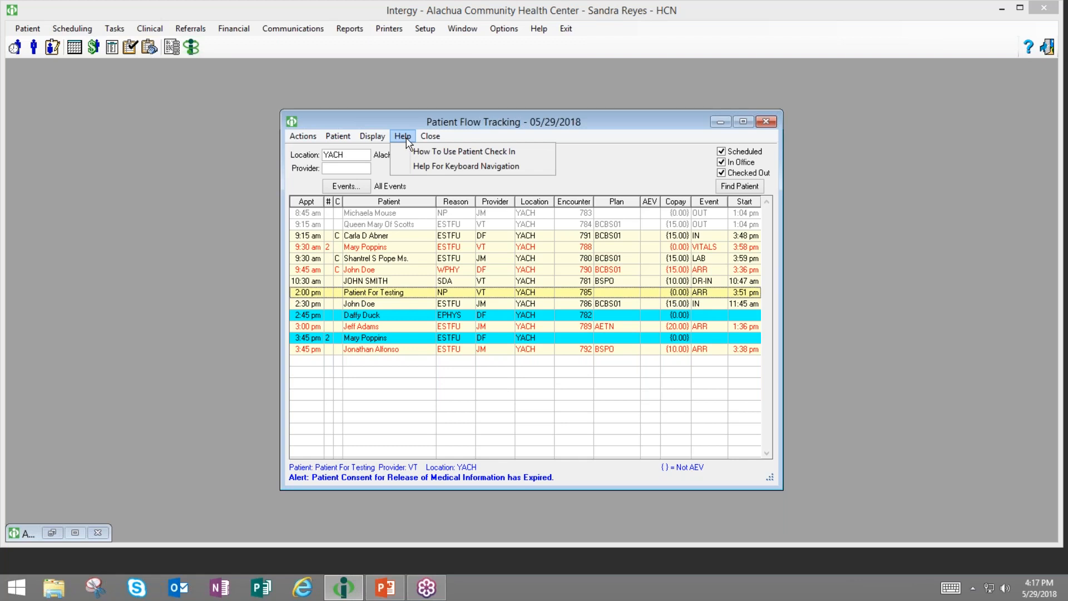
pyautogui.click(403, 428)
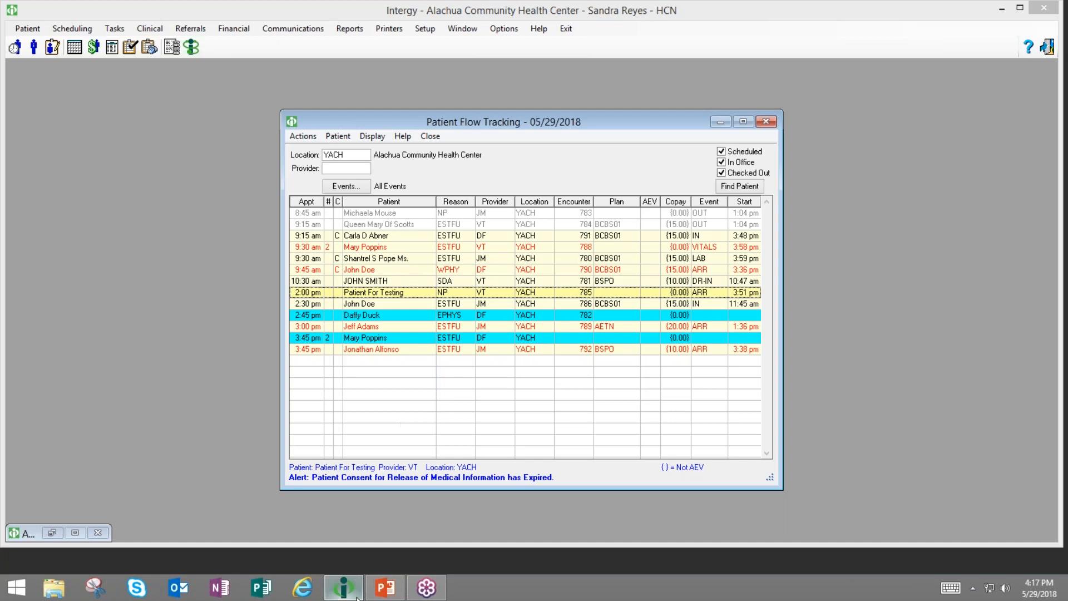
# - Start the training slide show at slide 16 and advance through Optional Display and Flow Tracker Options to slide 20
pyautogui.click(386, 589)
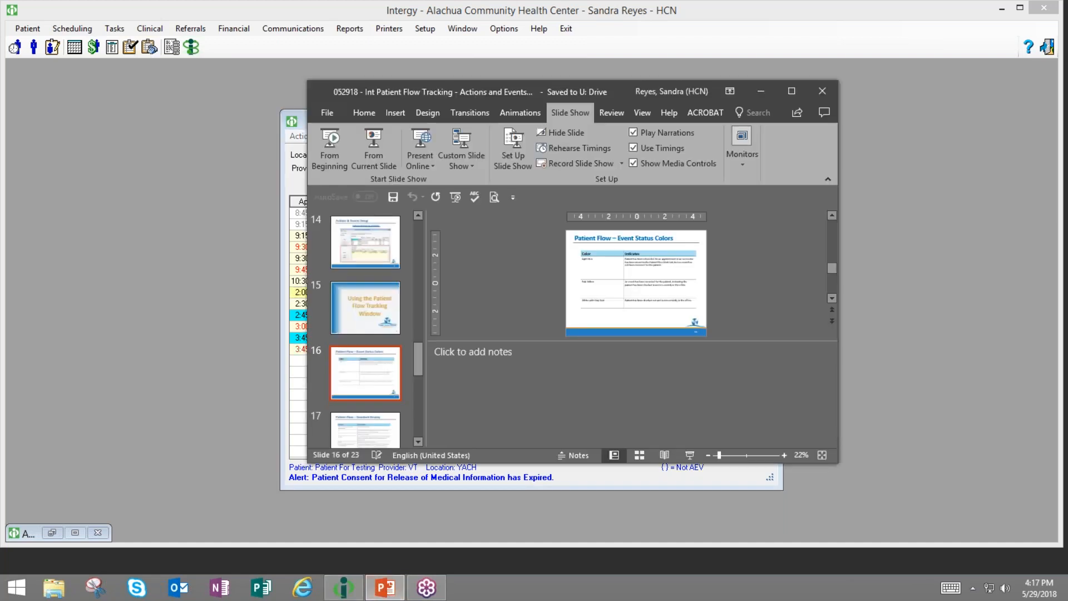
pyautogui.click(361, 149)
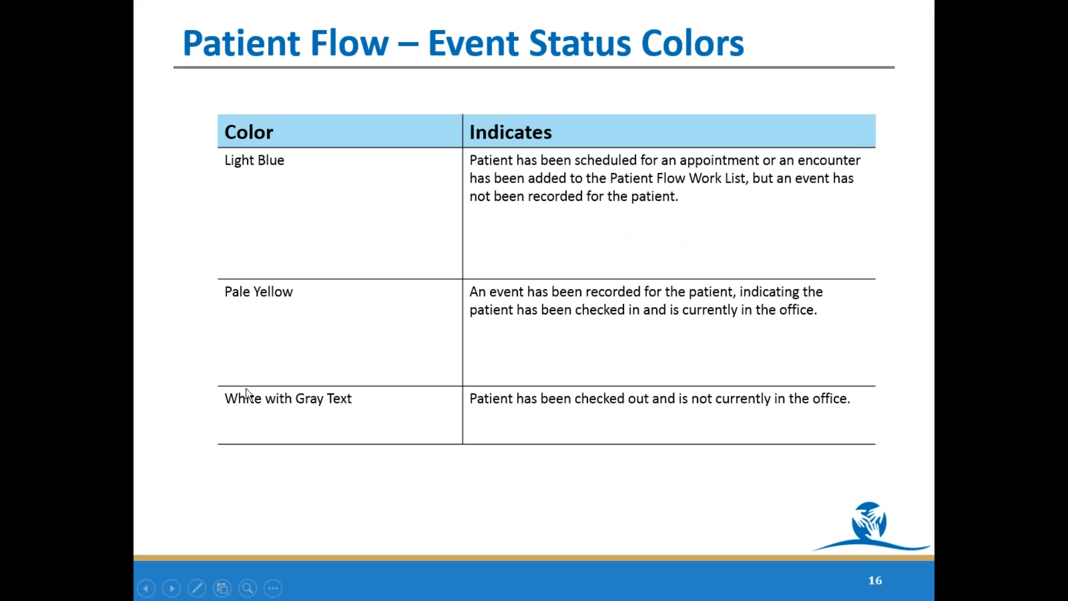
pyautogui.click(246, 393)
pyautogui.click(246, 393)
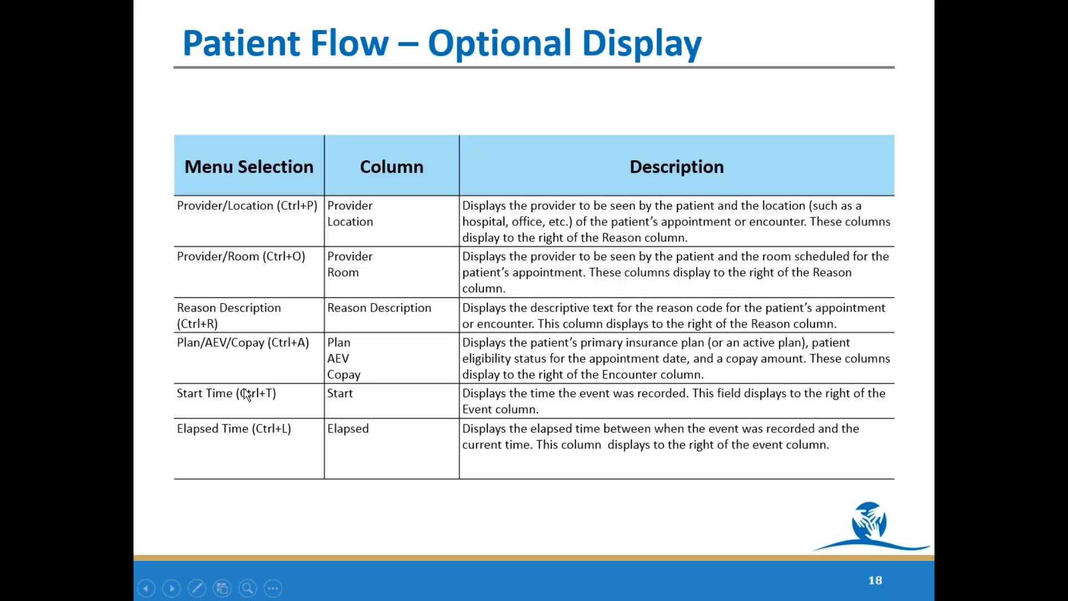
pyautogui.press('Right')
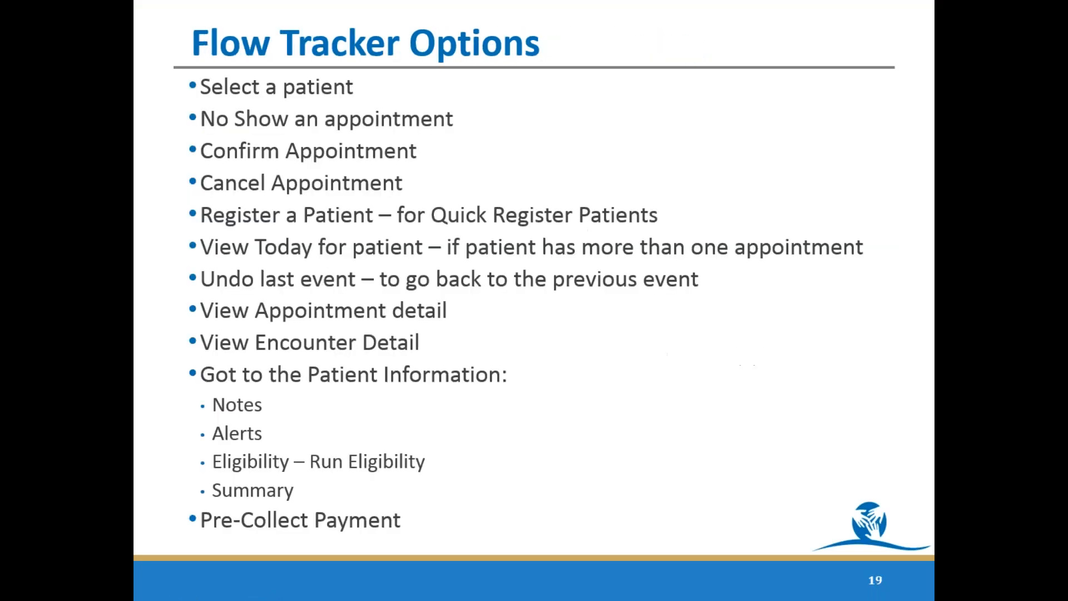
pyautogui.press('Right')
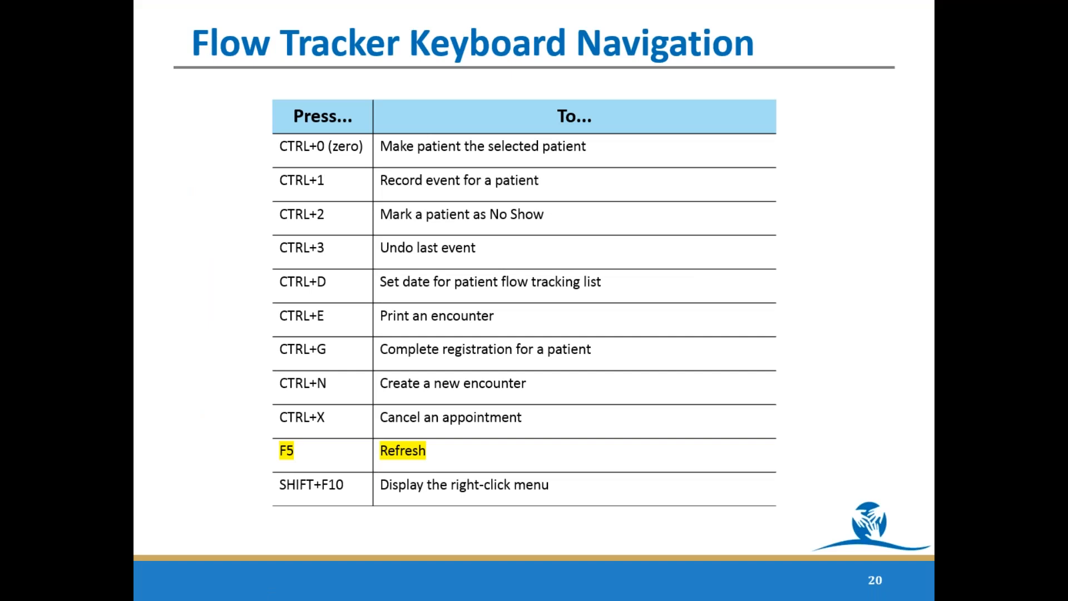